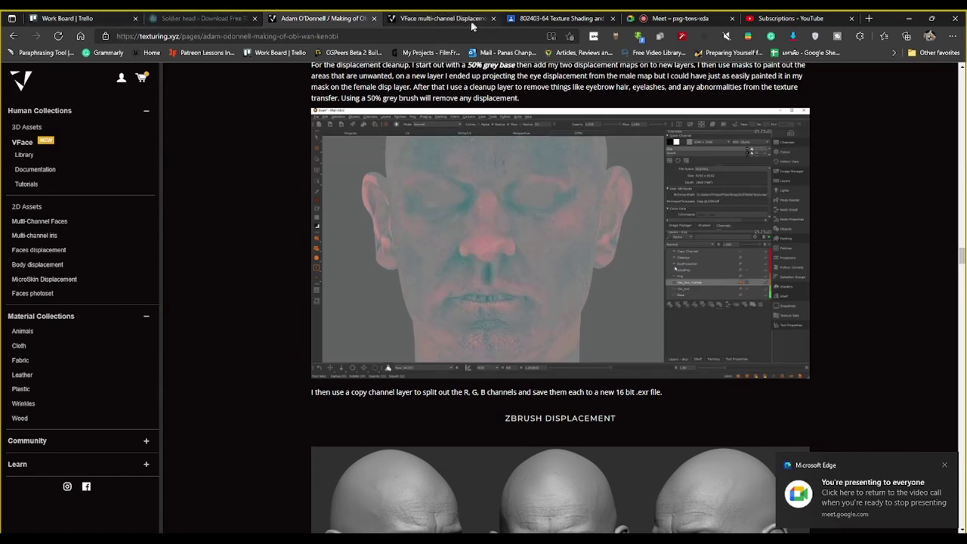
Step: Switch to the VFace multi-channel Displacement page and select its texturing.xyz web address
{"action": "left_click", "coordinate": [438, 18]}
{"action": "scroll", "coordinate": [899, 311], "scroll_direction": "up", "scroll_amount": 5}
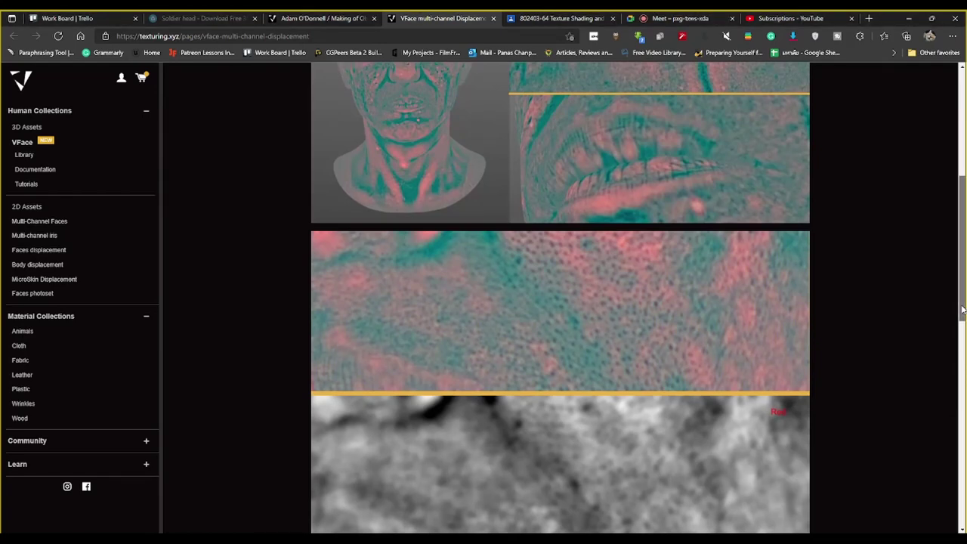
{"action": "left_click_drag", "start_coordinate": [960, 310], "coordinate": [960, 202]}
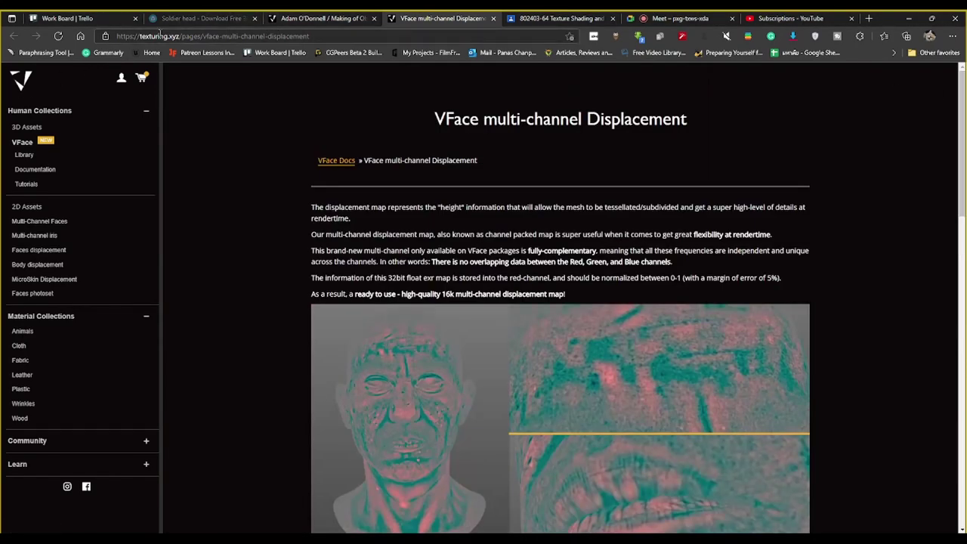
{"action": "left_click_drag", "start_coordinate": [181, 35], "coordinate": [41, 47]}
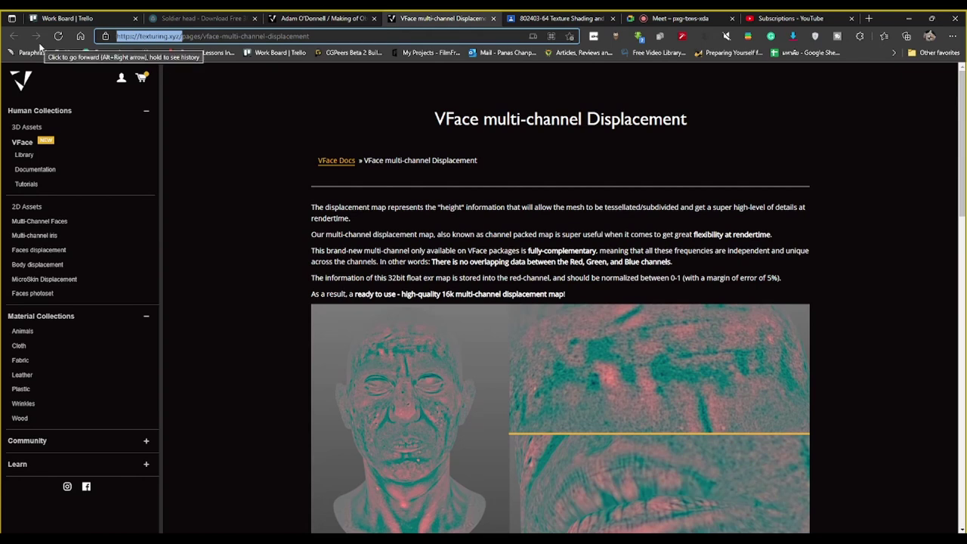
Step: Scroll down to the grey Red, Green and Blue displacement channel maps
{"action": "scroll", "coordinate": [371, 295], "scroll_direction": "down", "scroll_amount": 1}
{"action": "scroll", "coordinate": [370, 295], "scroll_direction": "down", "scroll_amount": 3}
{"action": "scroll", "coordinate": [371, 294], "scroll_direction": "down", "scroll_amount": 5}
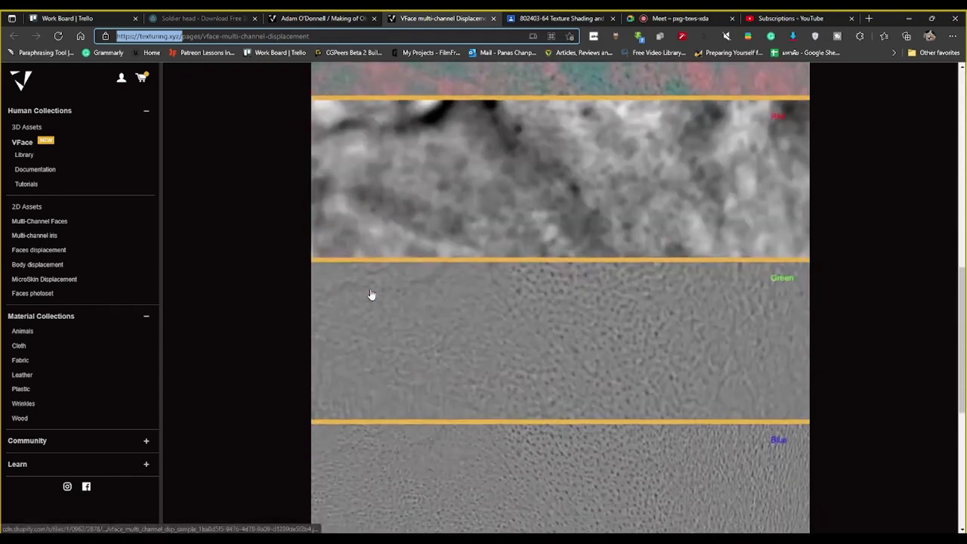
{"action": "scroll", "coordinate": [371, 294], "scroll_direction": "up", "scroll_amount": 3}
{"action": "scroll", "coordinate": [371, 295], "scroll_direction": "up", "scroll_amount": 3}
{"action": "scroll", "coordinate": [371, 298], "scroll_direction": "down", "scroll_amount": 4}
{"action": "scroll", "coordinate": [392, 301], "scroll_direction": "down", "scroll_amount": 5}
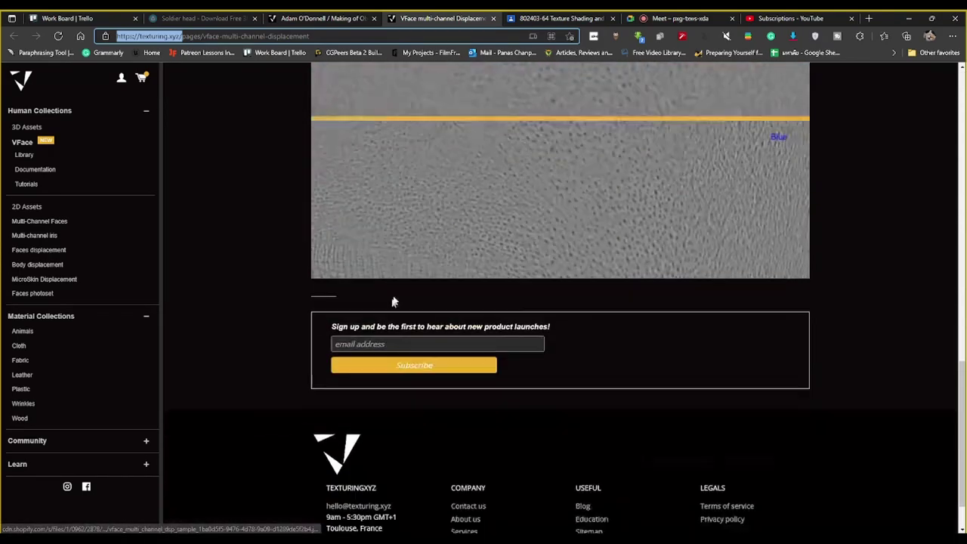
{"action": "scroll", "coordinate": [386, 174], "scroll_direction": "down", "scroll_amount": 1}
{"action": "scroll", "coordinate": [440, 179], "scroll_direction": "up", "scroll_amount": 3}
{"action": "scroll", "coordinate": [554, 179], "scroll_direction": "up", "scroll_amount": 2}
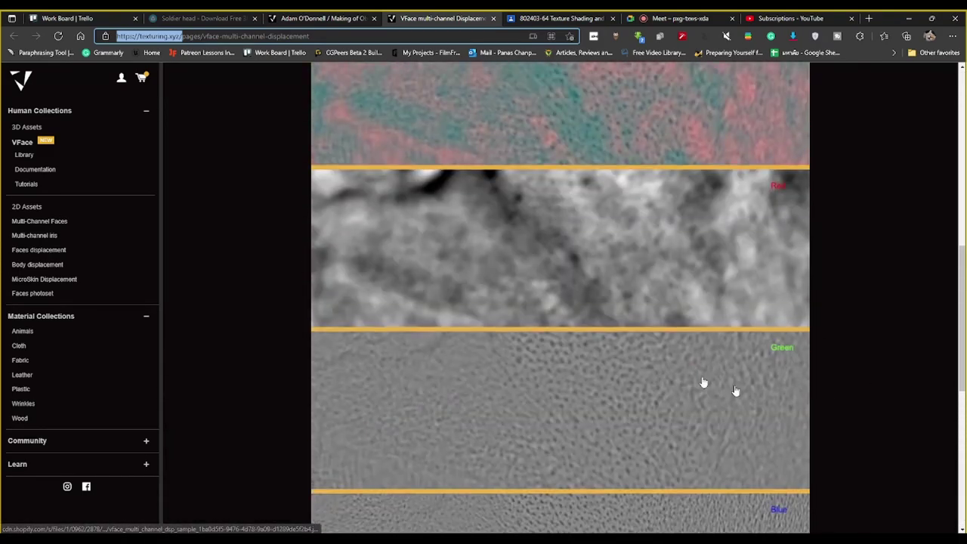
{"action": "scroll", "coordinate": [624, 249], "scroll_direction": "down", "scroll_amount": 2}
{"action": "scroll", "coordinate": [617, 237], "scroll_direction": "up", "scroll_amount": 8}
{"action": "scroll", "coordinate": [400, 352], "scroll_direction": "up", "scroll_amount": 1}
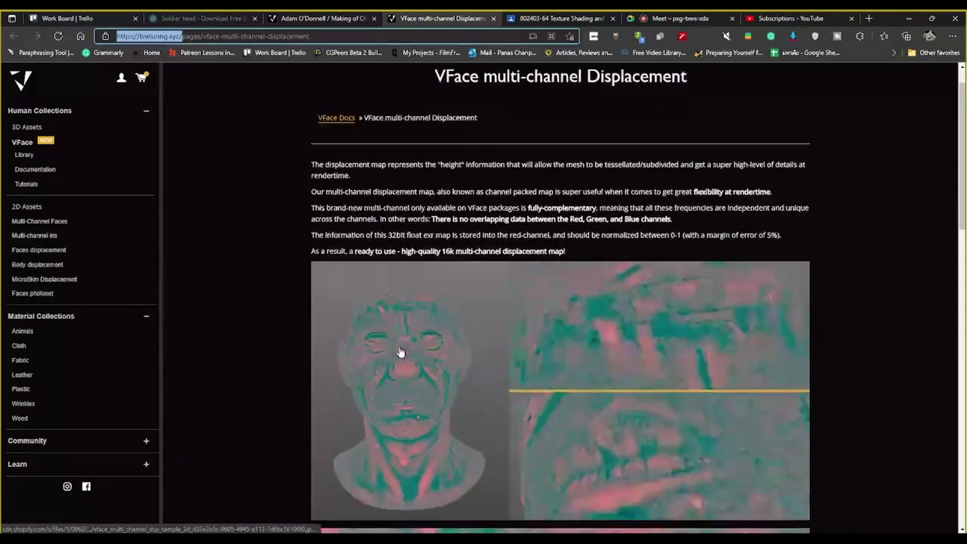
{"action": "scroll", "coordinate": [400, 352], "scroll_direction": "down", "scroll_amount": 1}
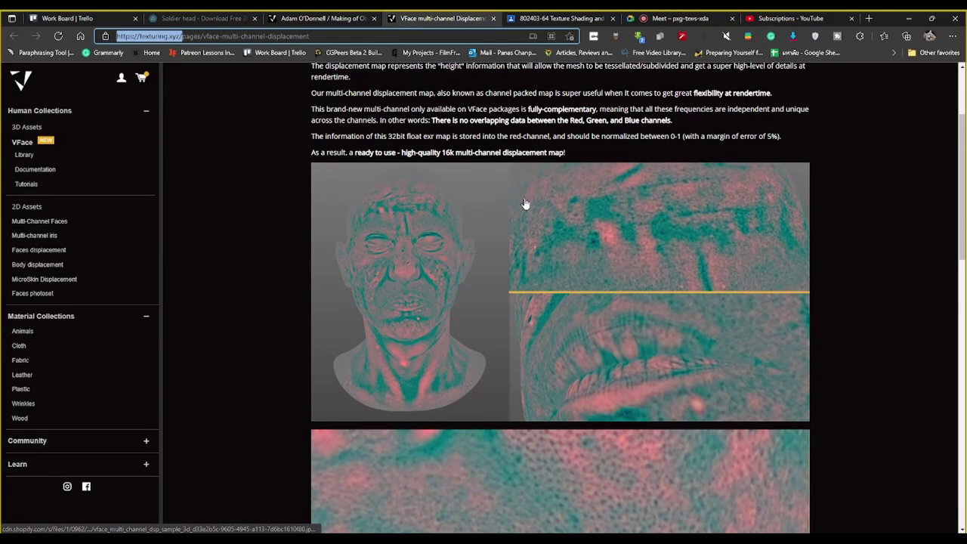
{"action": "scroll", "coordinate": [467, 325], "scroll_direction": "down", "scroll_amount": 3}
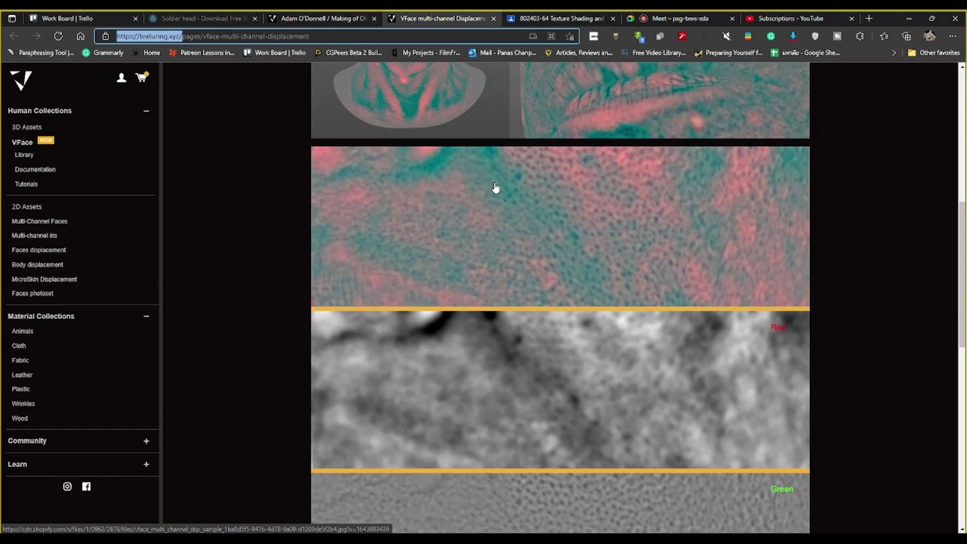
{"action": "scroll", "coordinate": [567, 325], "scroll_direction": "down", "scroll_amount": 2}
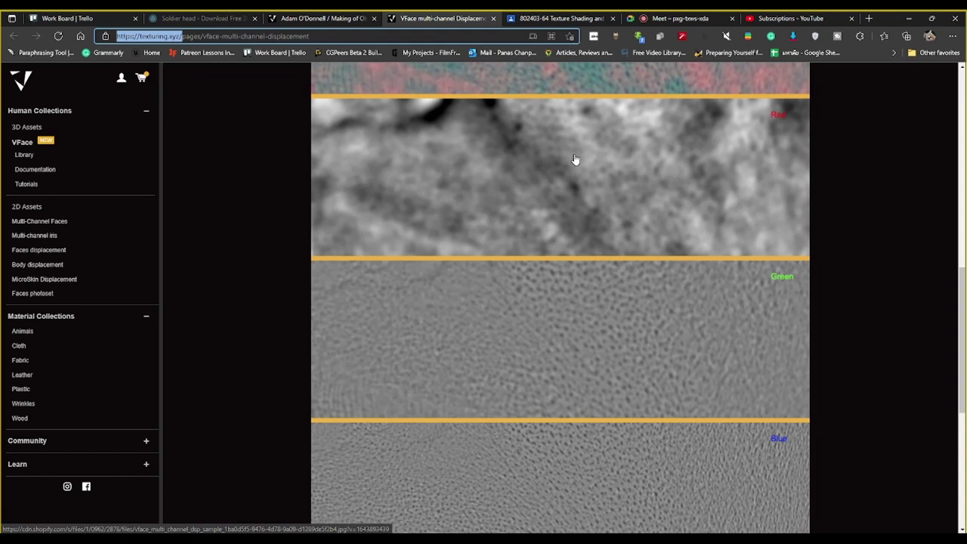
Step: Look over the Green and Blue channel maps, then go back to the Obi-Wan making-of article
{"action": "scroll", "coordinate": [574, 158], "scroll_direction": "up", "scroll_amount": 2}
{"action": "scroll", "coordinate": [571, 273], "scroll_direction": "down", "scroll_amount": 2}
{"action": "scroll", "coordinate": [587, 392], "scroll_direction": "down", "scroll_amount": 1}
{"action": "scroll", "coordinate": [587, 392], "scroll_direction": "down", "scroll_amount": 2}
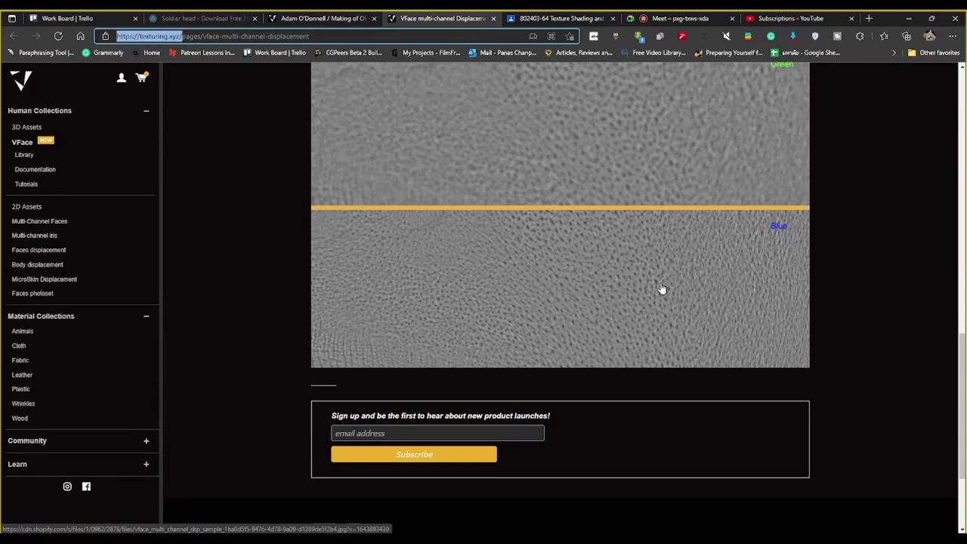
{"action": "scroll", "coordinate": [643, 287], "scroll_direction": "up", "scroll_amount": 4}
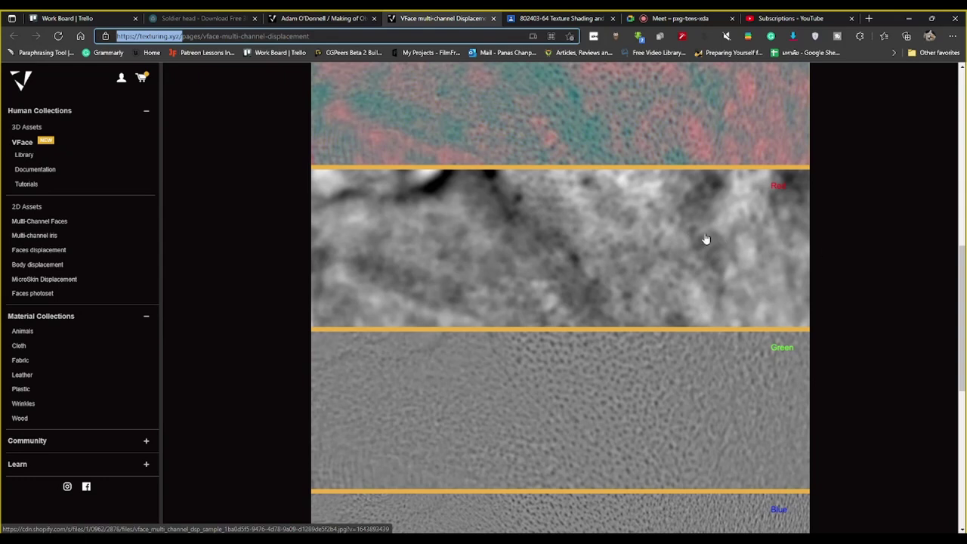
{"action": "scroll", "coordinate": [706, 240], "scroll_direction": "down", "scroll_amount": 2}
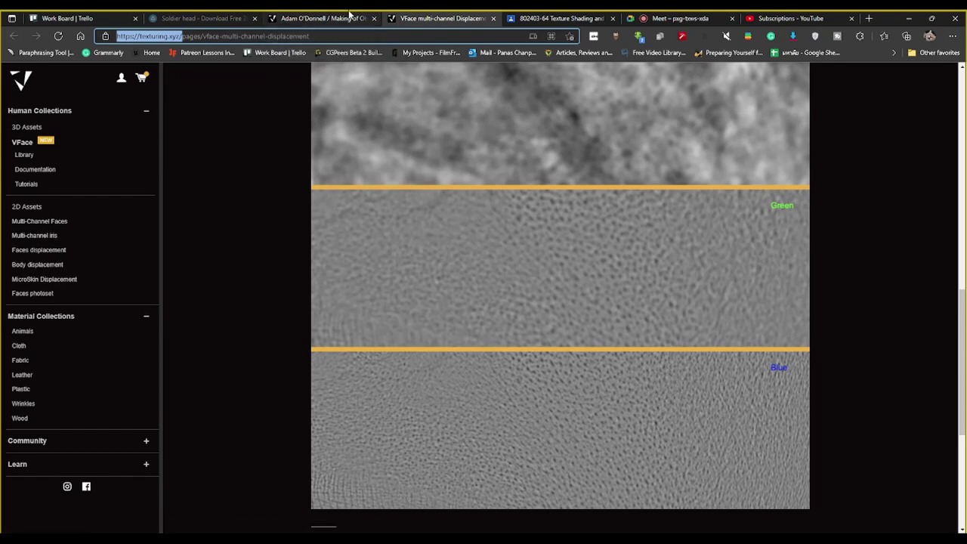
{"action": "key", "text": "ctrl+shift+Tab"}
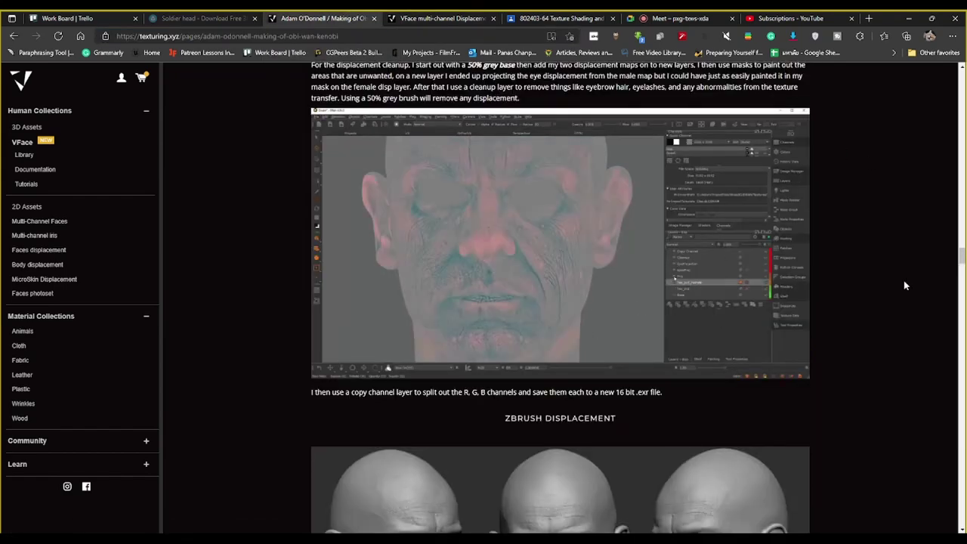
Step: Select the texturing.xyz address and expand the Learn section to show Tutorials and Discover
{"action": "scroll", "coordinate": [903, 280], "scroll_direction": "up", "scroll_amount": 5}
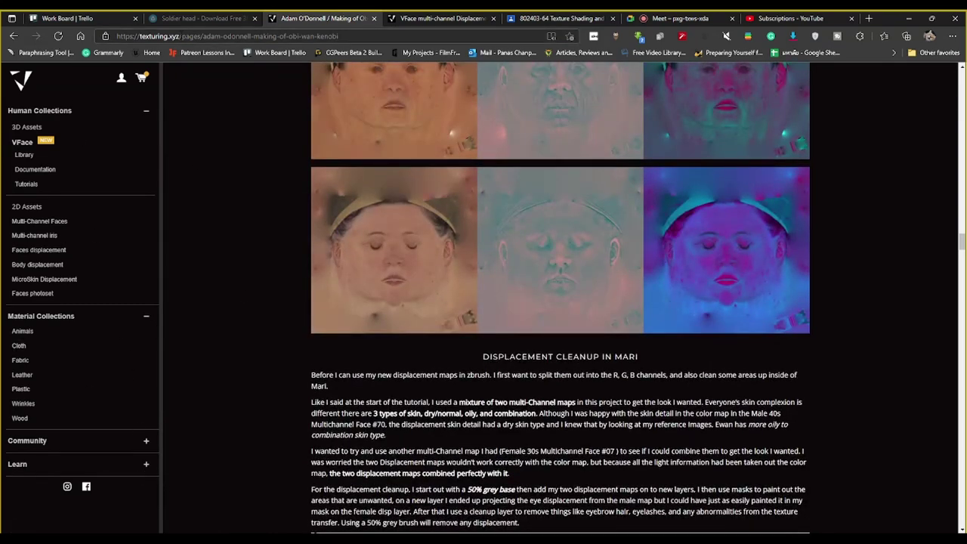
{"action": "left_click_drag", "start_coordinate": [181, 35], "coordinate": [117, 36]}
{"action": "left_click", "coordinate": [146, 463]}
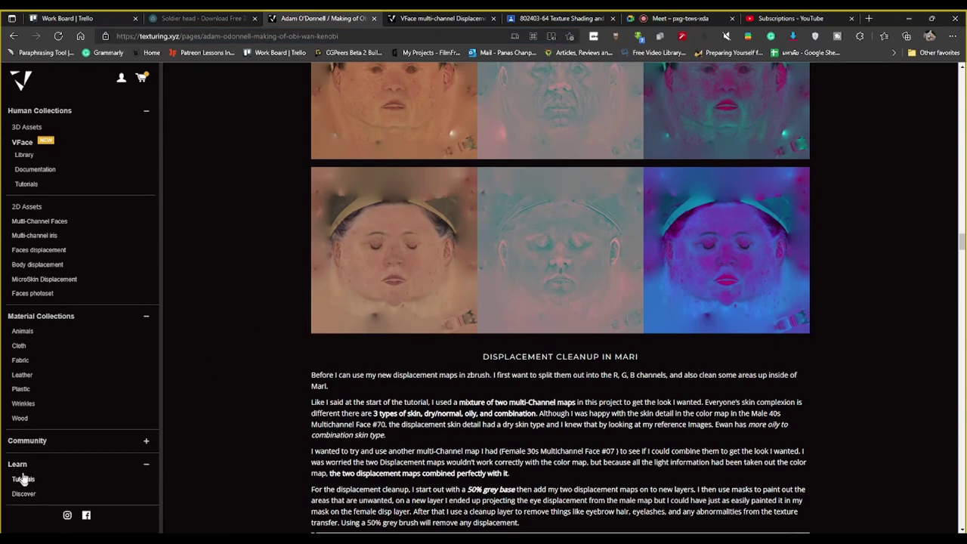
Step: Scroll to the displacement cleanup paragraph and select the phrase '50% grey base'
{"action": "scroll", "coordinate": [455, 204], "scroll_direction": "down", "scroll_amount": 10}
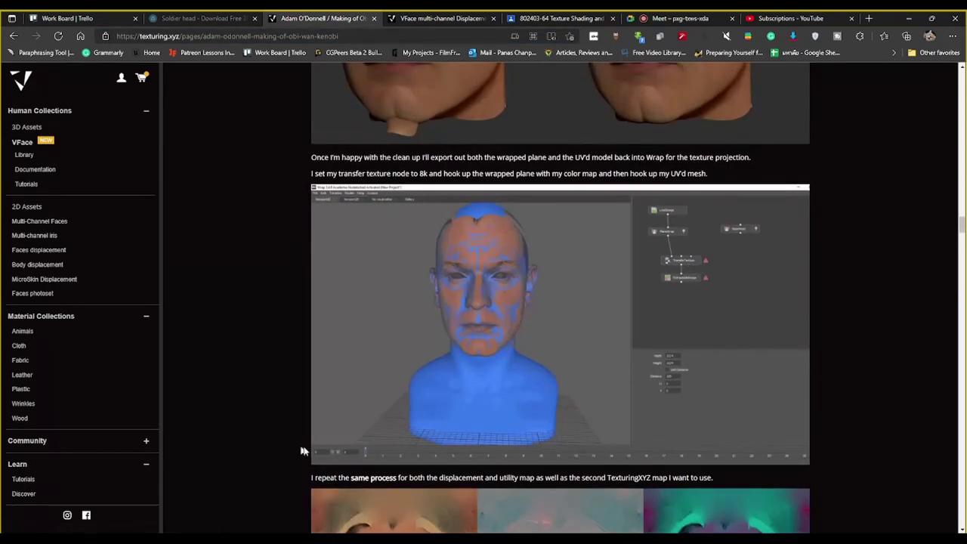
{"action": "scroll", "coordinate": [410, 311], "scroll_direction": "down", "scroll_amount": 5}
{"action": "scroll", "coordinate": [422, 302], "scroll_direction": "down", "scroll_amount": 2}
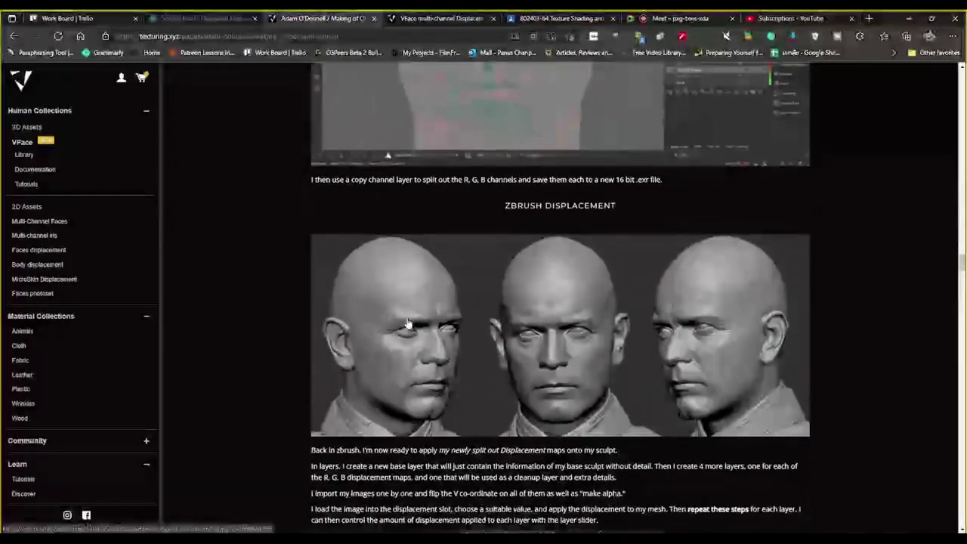
{"action": "scroll", "coordinate": [434, 291], "scroll_direction": "up", "scroll_amount": 1}
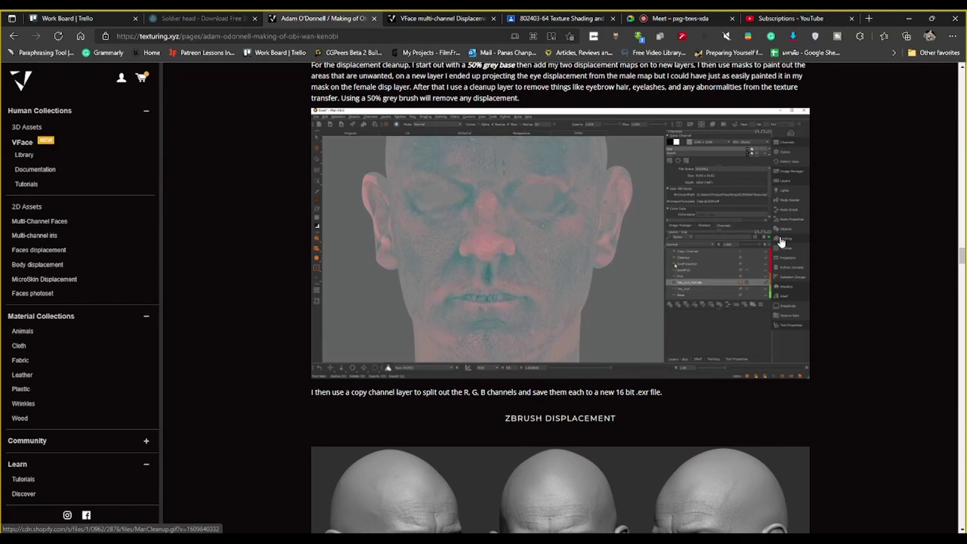
{"action": "scroll", "coordinate": [620, 231], "scroll_direction": "down", "scroll_amount": 5}
{"action": "scroll", "coordinate": [621, 227], "scroll_direction": "down", "scroll_amount": 5}
{"action": "scroll", "coordinate": [617, 229], "scroll_direction": "up", "scroll_amount": 4}
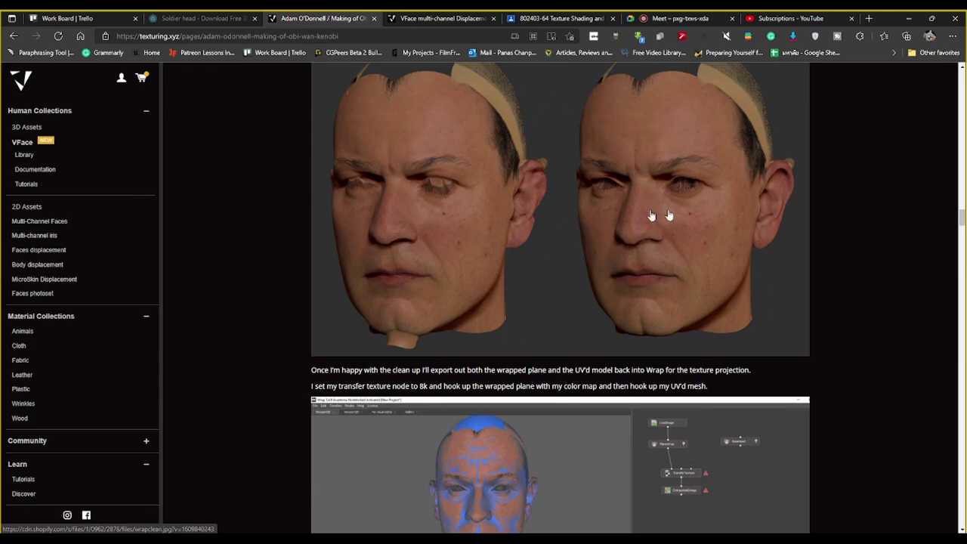
{"action": "scroll", "coordinate": [527, 261], "scroll_direction": "up", "scroll_amount": 1}
{"action": "scroll", "coordinate": [526, 264], "scroll_direction": "up", "scroll_amount": 5}
{"action": "scroll", "coordinate": [345, 369], "scroll_direction": "up", "scroll_amount": 2}
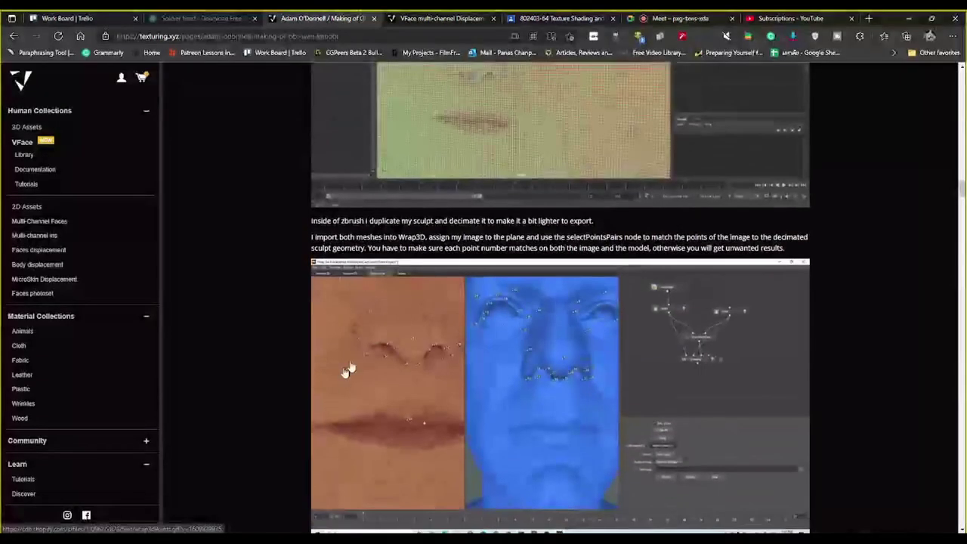
{"action": "scroll", "coordinate": [415, 387], "scroll_direction": "up", "scroll_amount": 5}
{"action": "scroll", "coordinate": [414, 388], "scroll_direction": "up", "scroll_amount": 3}
{"action": "scroll", "coordinate": [528, 302], "scroll_direction": "up", "scroll_amount": 5}
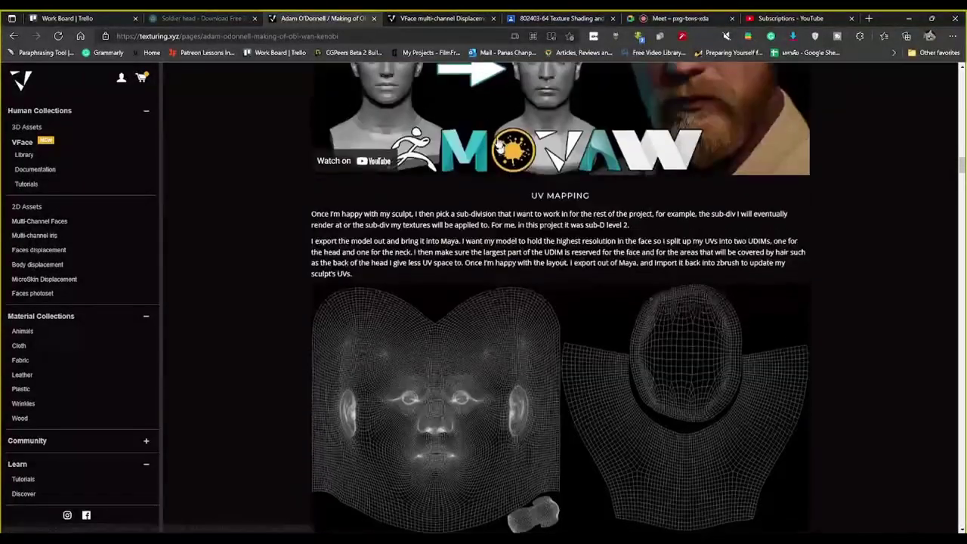
{"action": "scroll", "coordinate": [697, 224], "scroll_direction": "up", "scroll_amount": 4}
{"action": "scroll", "coordinate": [697, 223], "scroll_direction": "down", "scroll_amount": 5}
{"action": "scroll", "coordinate": [426, 463], "scroll_direction": "down", "scroll_amount": 4}
{"action": "scroll", "coordinate": [426, 463], "scroll_direction": "down", "scroll_amount": 6}
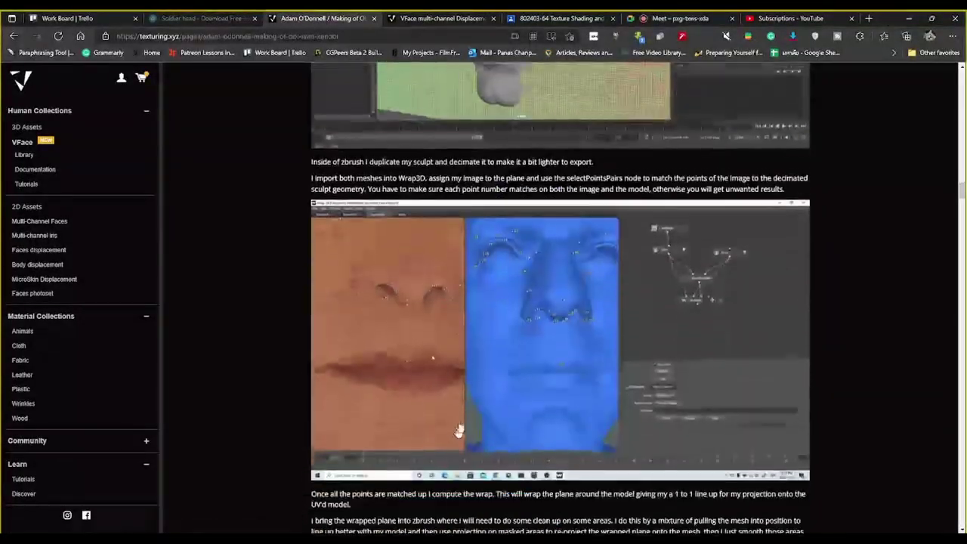
{"action": "scroll", "coordinate": [468, 320], "scroll_direction": "up", "scroll_amount": 3}
{"action": "scroll", "coordinate": [483, 302], "scroll_direction": "down", "scroll_amount": 2}
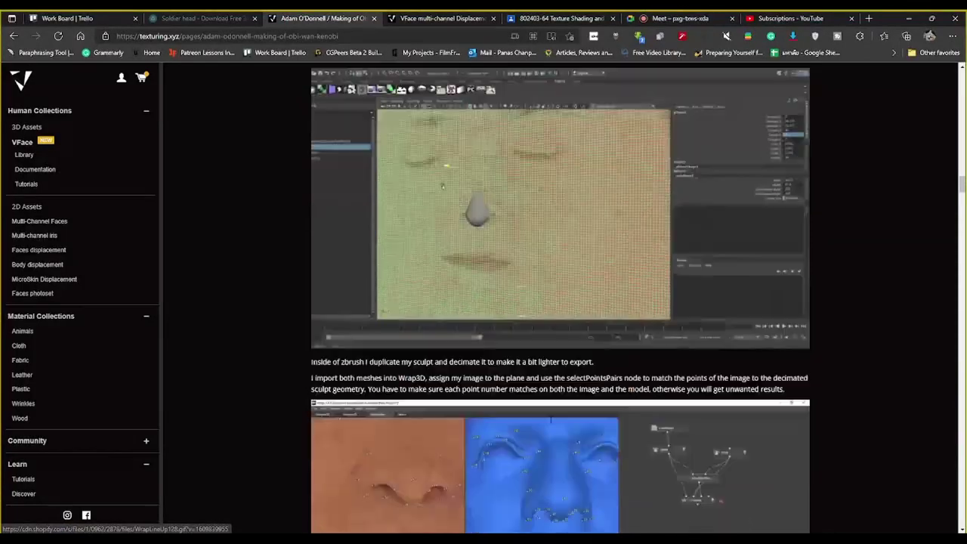
{"action": "scroll", "coordinate": [534, 211], "scroll_direction": "down", "scroll_amount": 3}
{"action": "scroll", "coordinate": [574, 377], "scroll_direction": "down", "scroll_amount": 5}
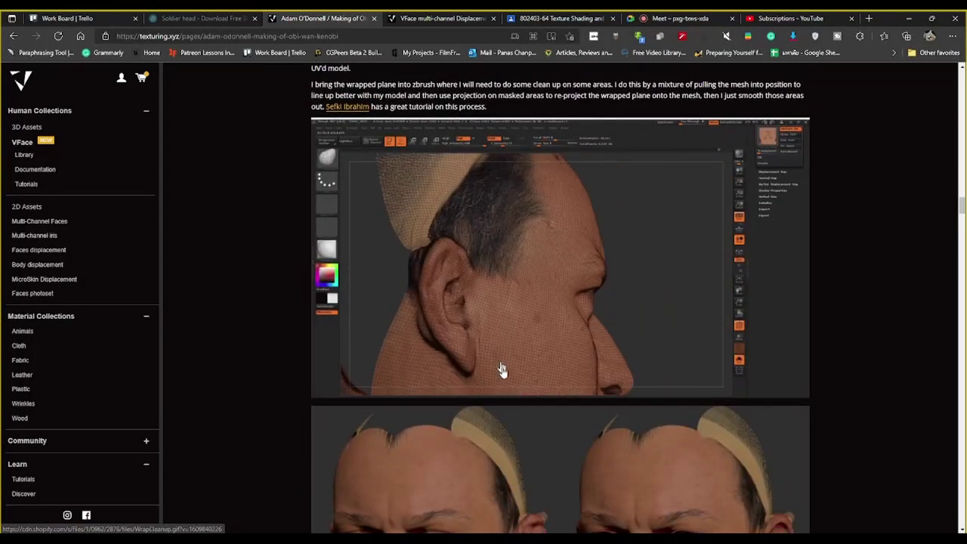
{"action": "scroll", "coordinate": [610, 377], "scroll_direction": "down", "scroll_amount": 4}
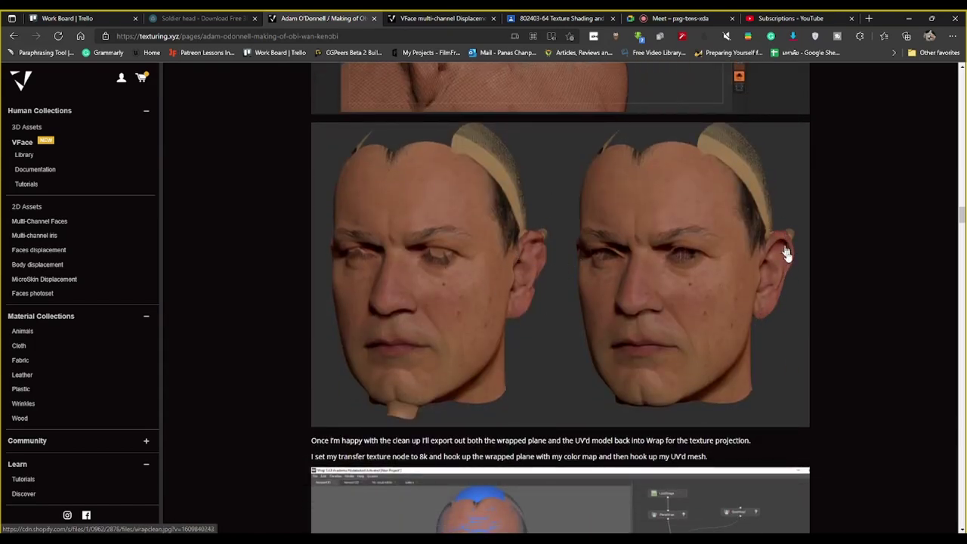
{"action": "scroll", "coordinate": [724, 272], "scroll_direction": "down", "scroll_amount": 5}
{"action": "scroll", "coordinate": [671, 350], "scroll_direction": "down", "scroll_amount": 1}
{"action": "scroll", "coordinate": [670, 350], "scroll_direction": "down", "scroll_amount": 3}
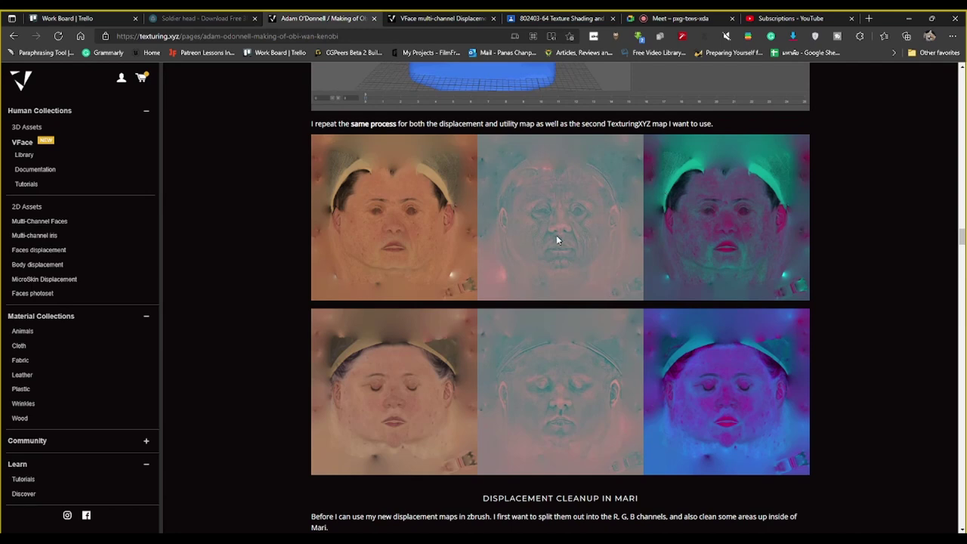
{"action": "scroll", "coordinate": [555, 238], "scroll_direction": "down", "scroll_amount": 2}
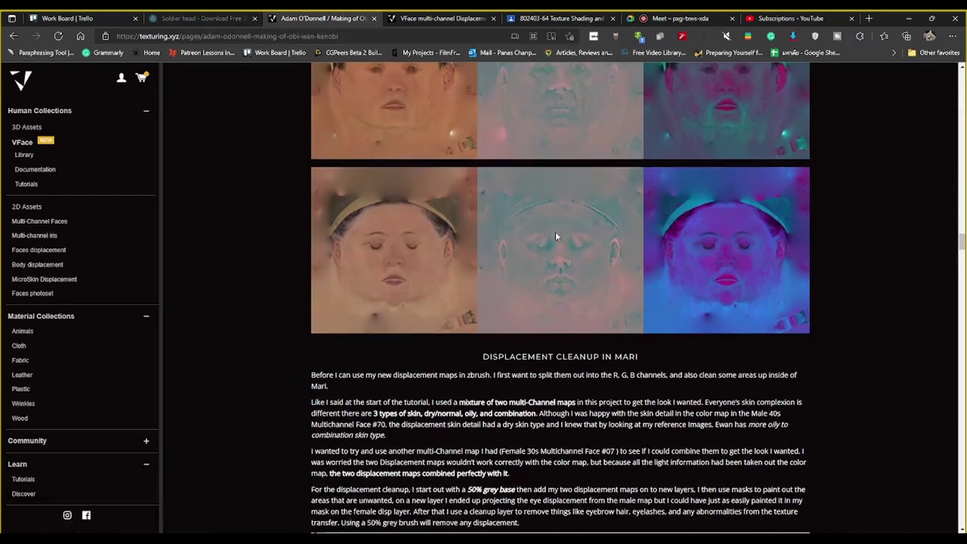
{"action": "scroll", "coordinate": [555, 232], "scroll_direction": "up", "scroll_amount": 2}
{"action": "scroll", "coordinate": [555, 236], "scroll_direction": "up", "scroll_amount": 1}
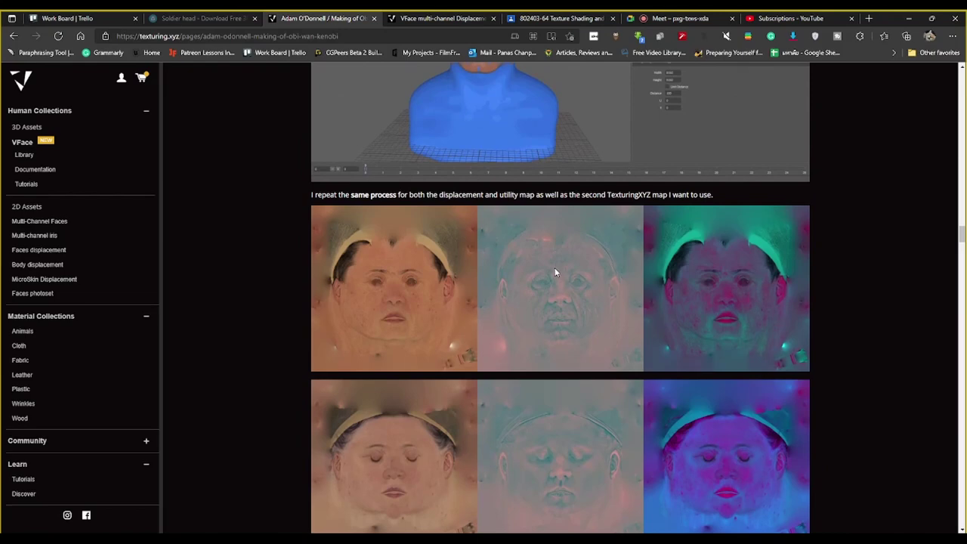
{"action": "scroll", "coordinate": [555, 272], "scroll_direction": "down", "scroll_amount": 5}
{"action": "scroll", "coordinate": [556, 264], "scroll_direction": "down", "scroll_amount": 4}
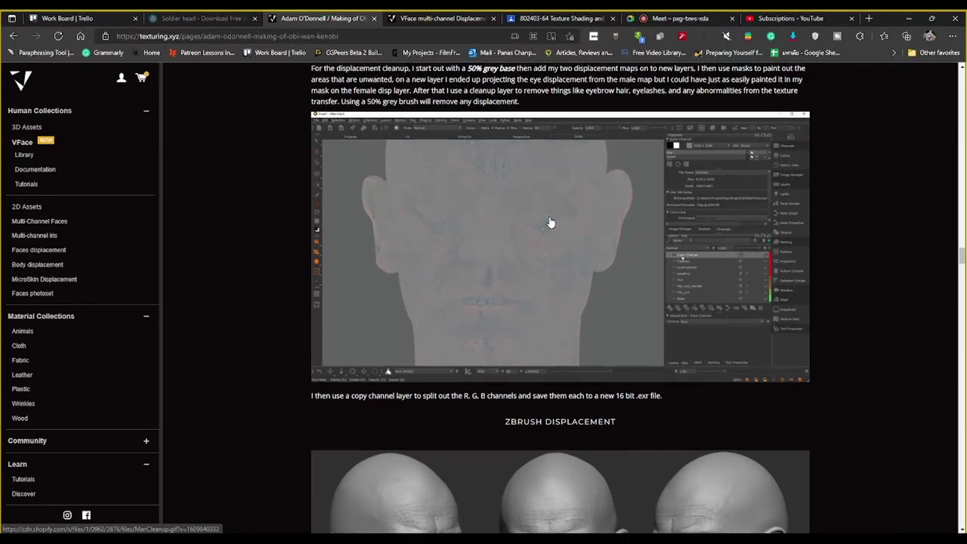
{"action": "scroll", "coordinate": [551, 219], "scroll_direction": "up", "scroll_amount": 1}
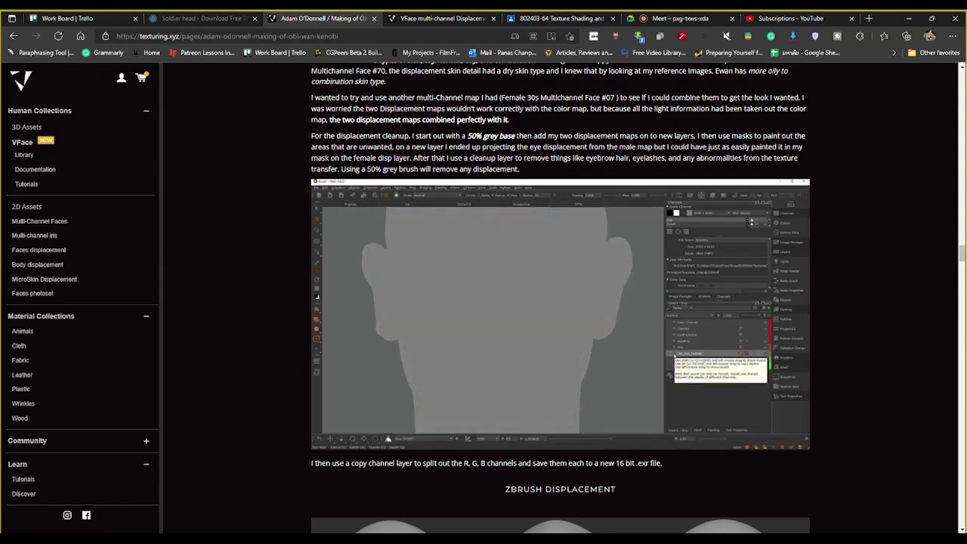
{"action": "left_click_drag", "start_coordinate": [514, 136], "coordinate": [467, 136]}
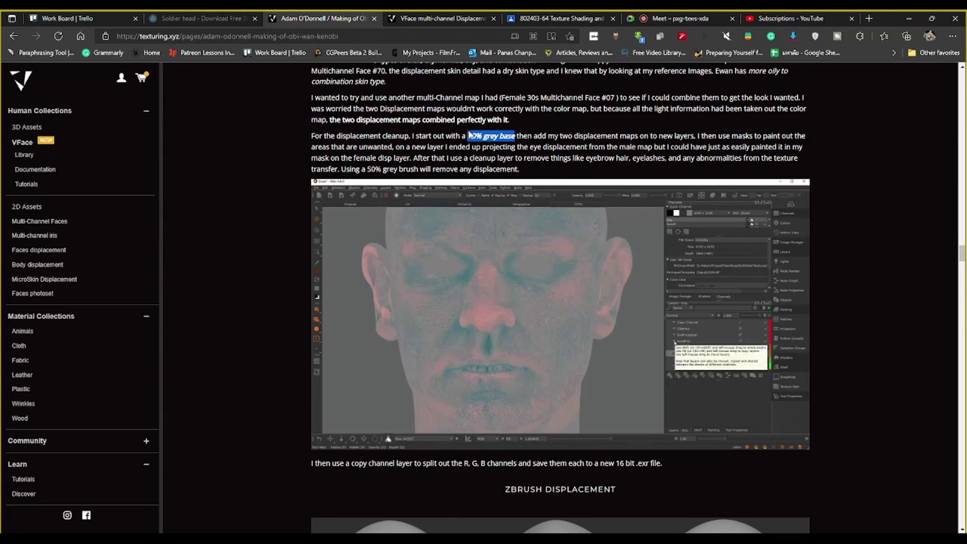
Step: Search images for '50% grey base rgb', find #808080 (RGB 128,128,128), and return to the article
{"action": "right_click", "coordinate": [487, 138]}
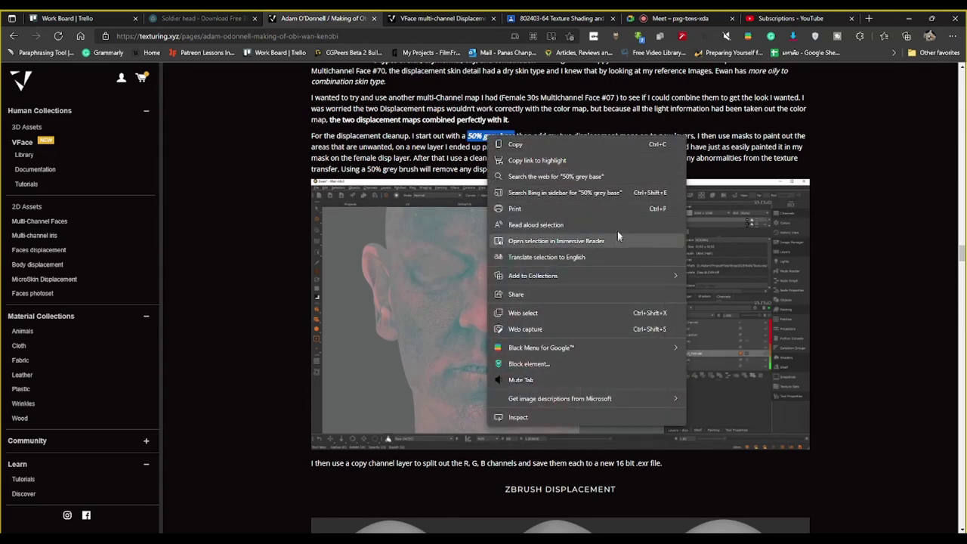
{"action": "key", "text": "Escape"}
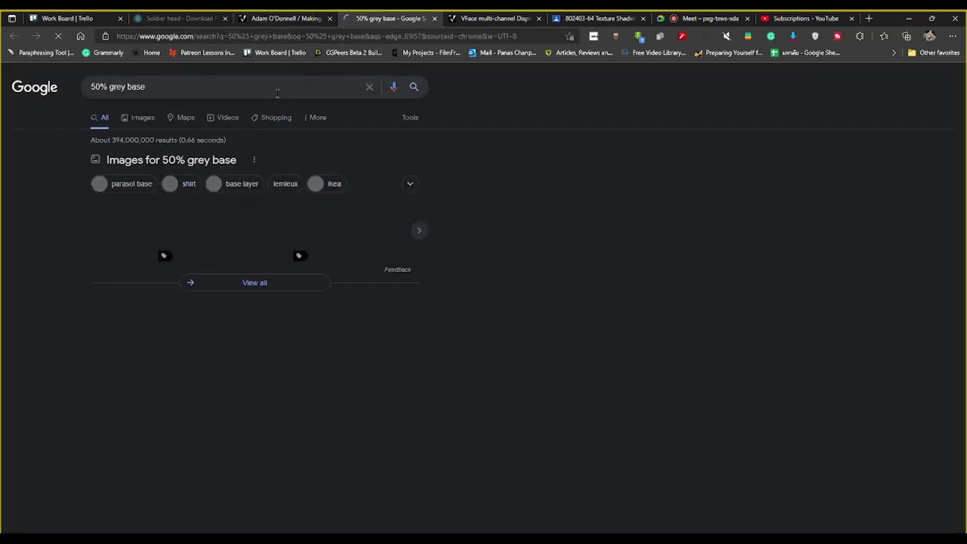
{"action": "left_click", "coordinate": [284, 86]}
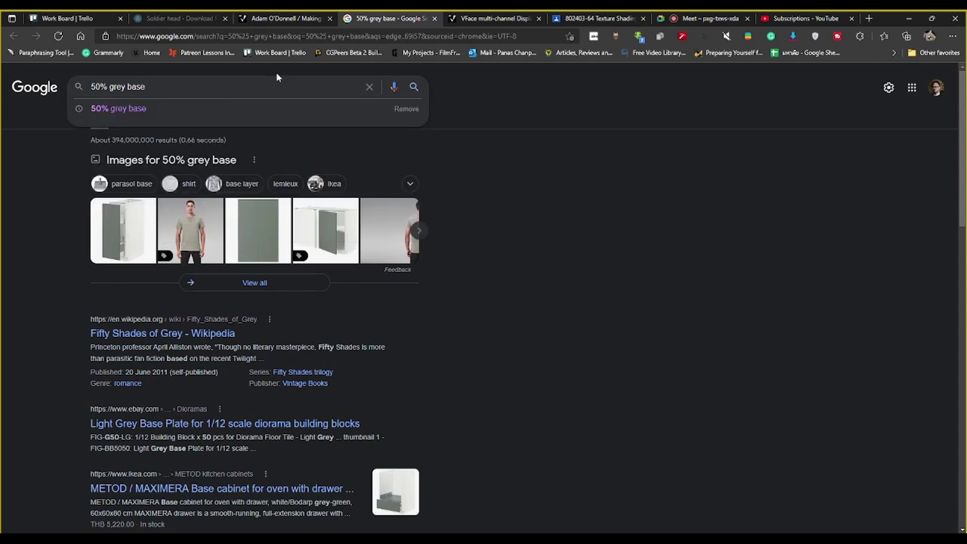
{"action": "type", "text": " rgb"}
{"action": "key", "text": "Return"}
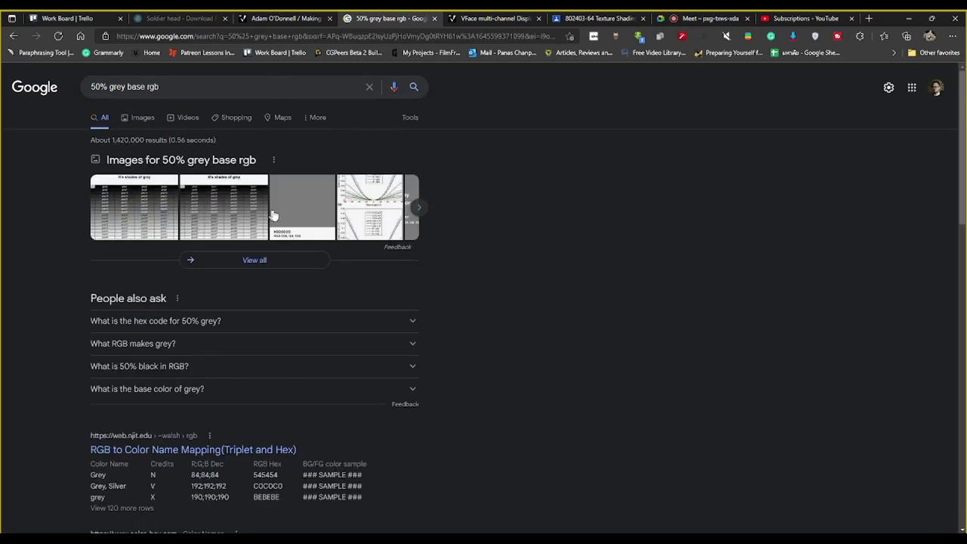
{"action": "left_click", "coordinate": [308, 219]}
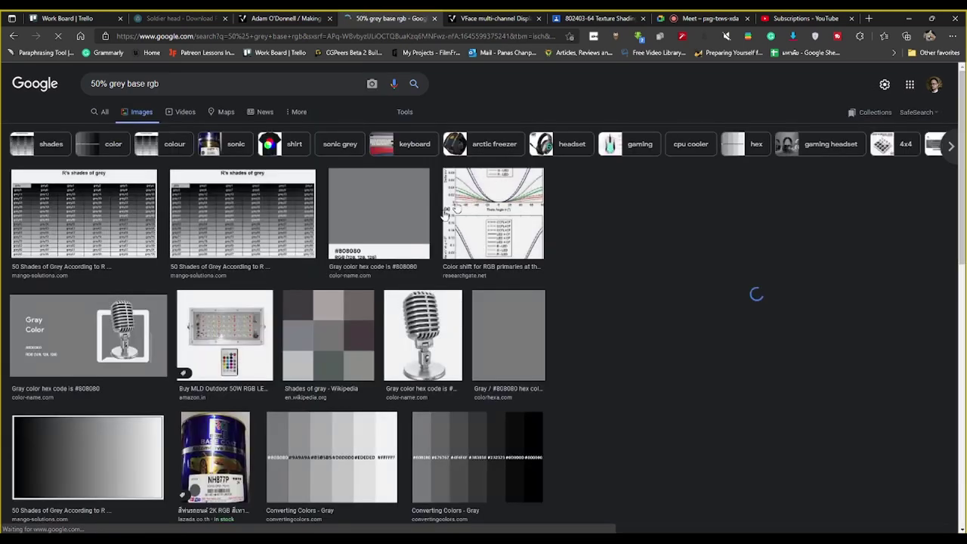
{"action": "left_click", "coordinate": [382, 170]}
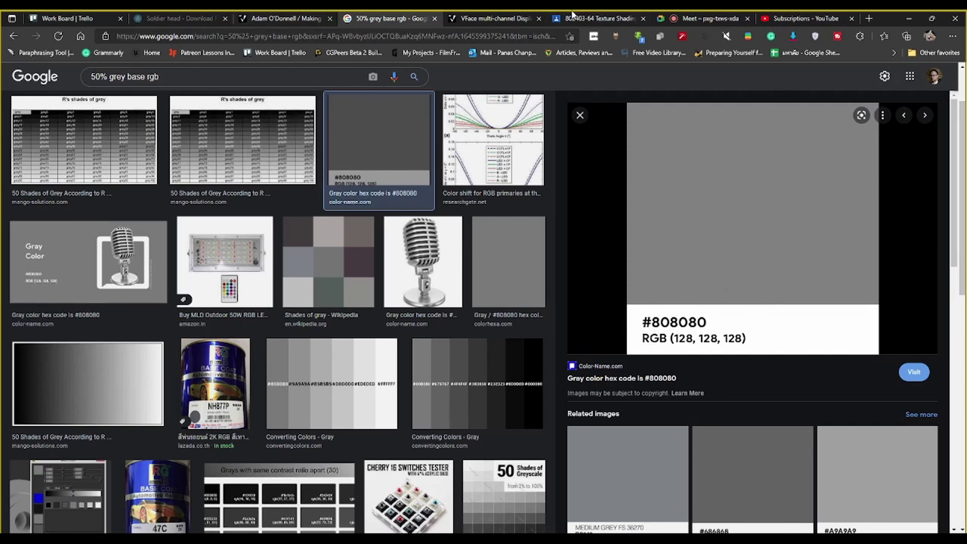
{"action": "left_click", "coordinate": [272, 18]}
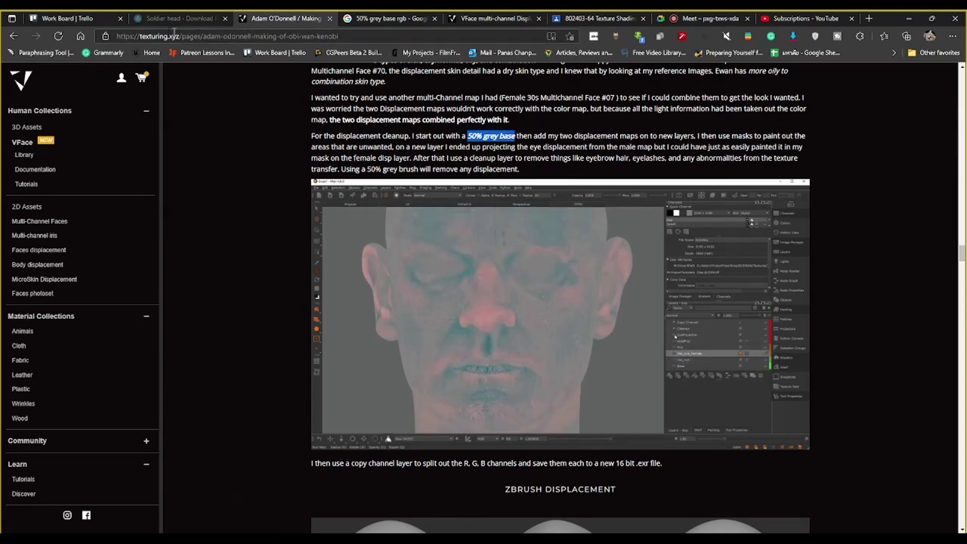
Step: Orbit the Sketchfab Soldier head model from front to profile and check its model info
{"action": "left_click", "coordinate": [173, 19]}
{"action": "scroll", "coordinate": [446, 393], "scroll_direction": "up", "scroll_amount": 1}
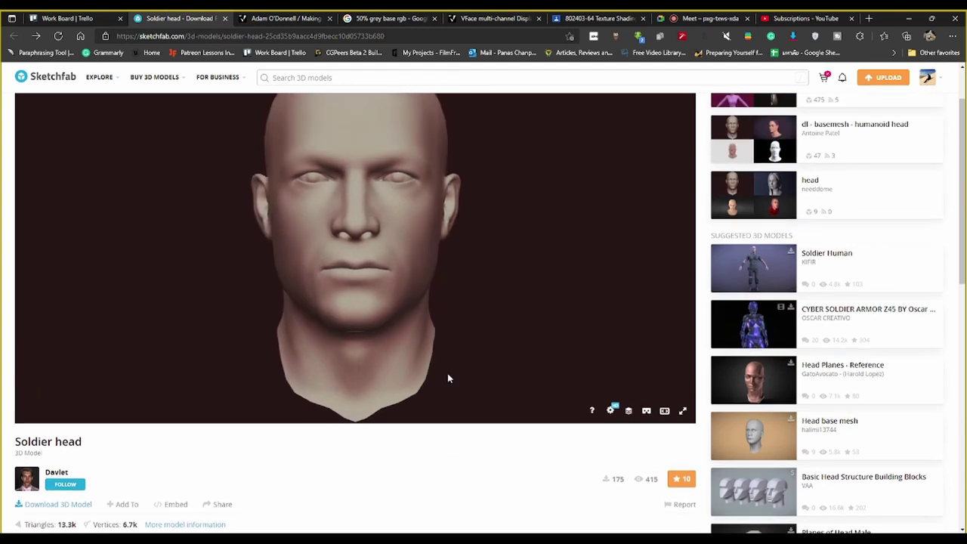
{"action": "scroll", "coordinate": [447, 373], "scroll_direction": "up", "scroll_amount": 1}
{"action": "mouse_move", "coordinate": [395, 301]}
{"action": "left_mouse_down"}
{"action": "mouse_move", "coordinate": [330, 309]}
{"action": "mouse_move", "coordinate": [373, 308]}
{"action": "left_mouse_up"}
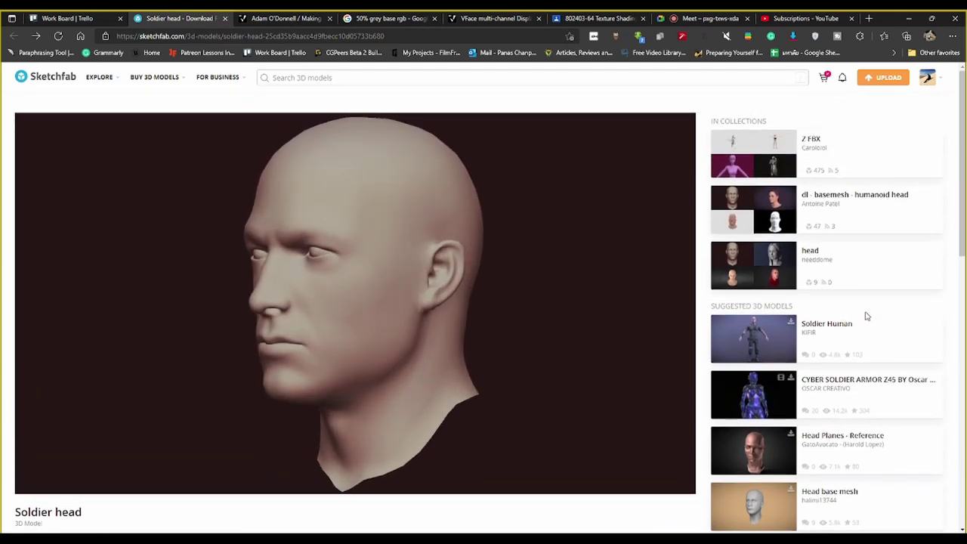
{"action": "scroll", "coordinate": [529, 332], "scroll_direction": "down", "scroll_amount": 3}
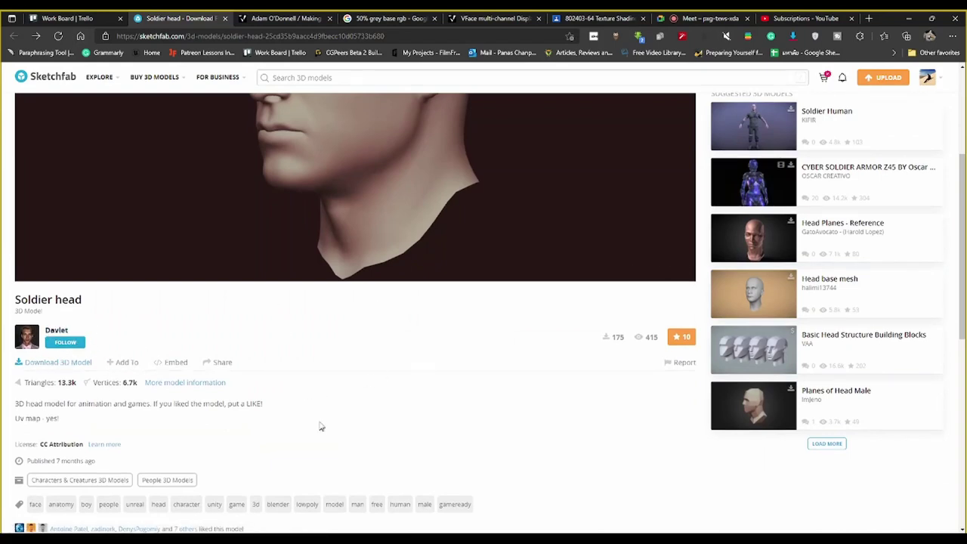
{"action": "scroll", "coordinate": [320, 427], "scroll_direction": "up", "scroll_amount": 3}
{"action": "mouse_move", "coordinate": [501, 287]}
{"action": "left_mouse_down"}
{"action": "mouse_move", "coordinate": [345, 312]}
{"action": "mouse_move", "coordinate": [269, 298]}
{"action": "left_mouse_up"}
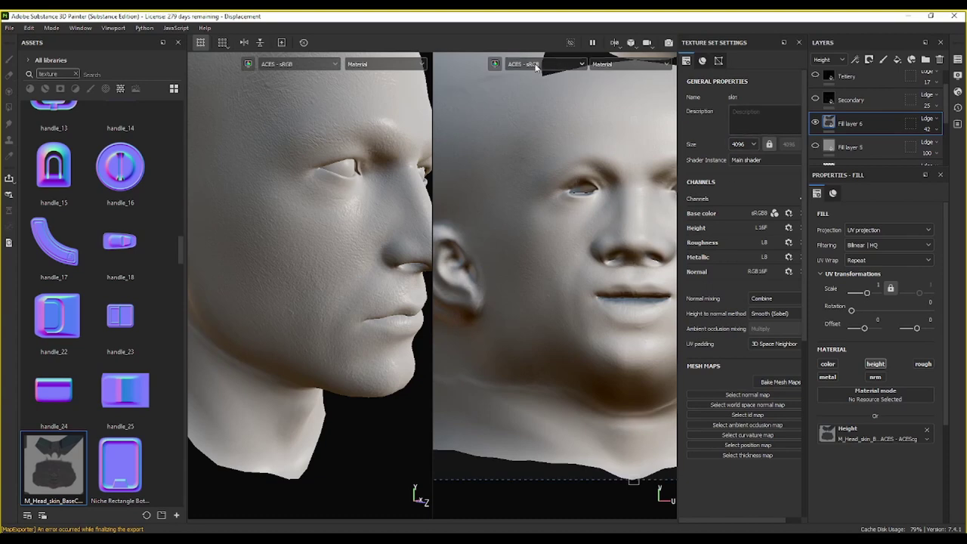
Step: Set the viewport display channels so the 2D view shows the Height channel
{"action": "left_click", "coordinate": [636, 65]}
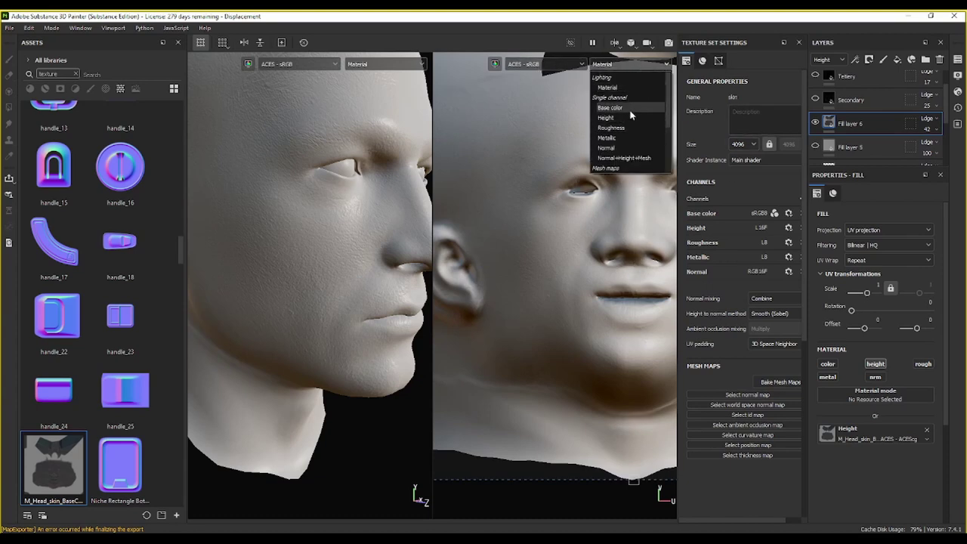
{"action": "left_click", "coordinate": [632, 115]}
{"action": "left_click", "coordinate": [627, 65]}
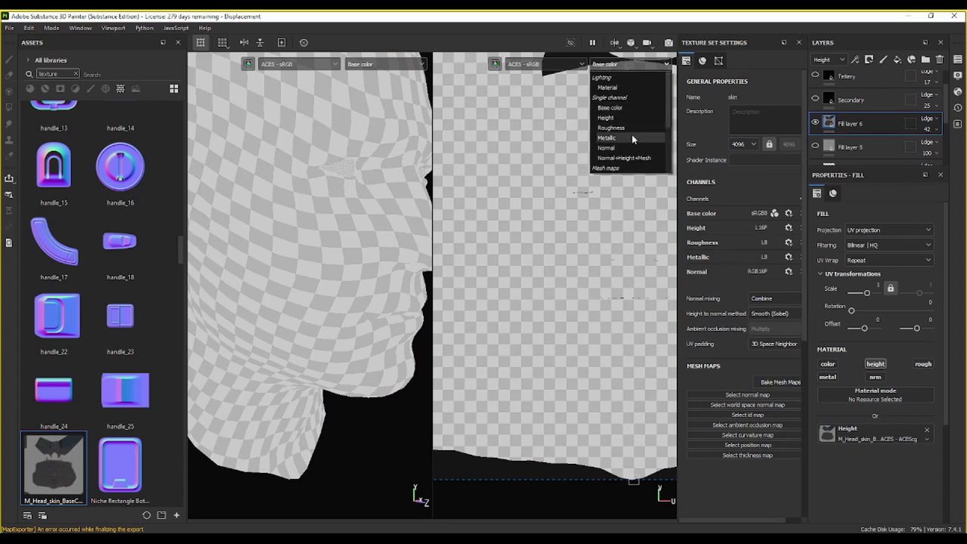
{"action": "left_click", "coordinate": [605, 118]}
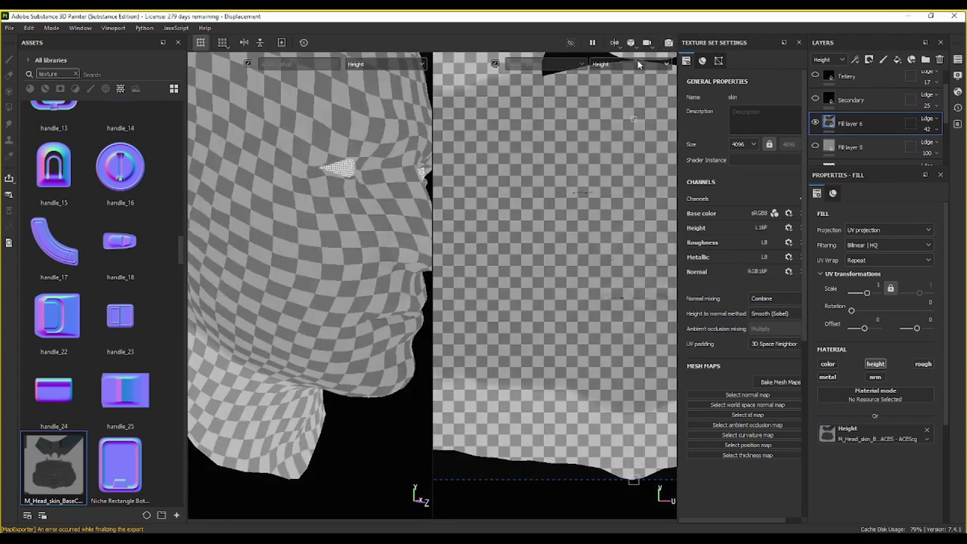
{"action": "left_click", "coordinate": [614, 64]}
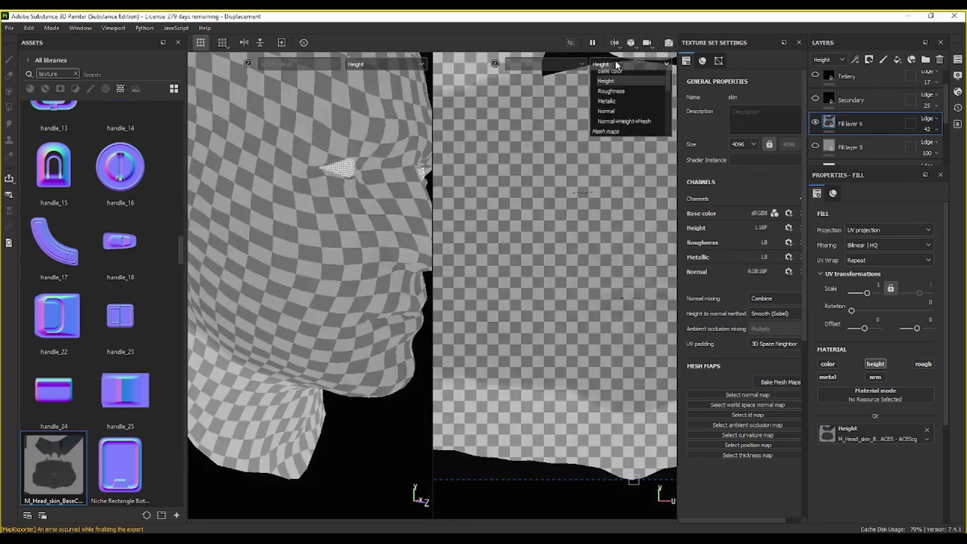
Step: Raise Fill layer 6 opacity from 42 to 100 and compare Fill layer 5's height result
{"action": "left_click", "coordinate": [928, 119]}
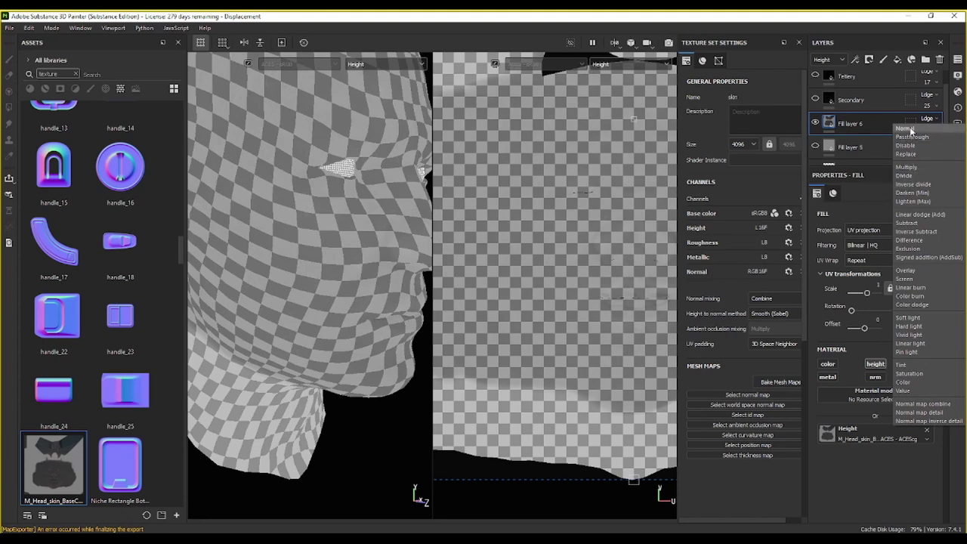
{"action": "left_click", "coordinate": [936, 119]}
{"action": "left_click", "coordinate": [933, 139]}
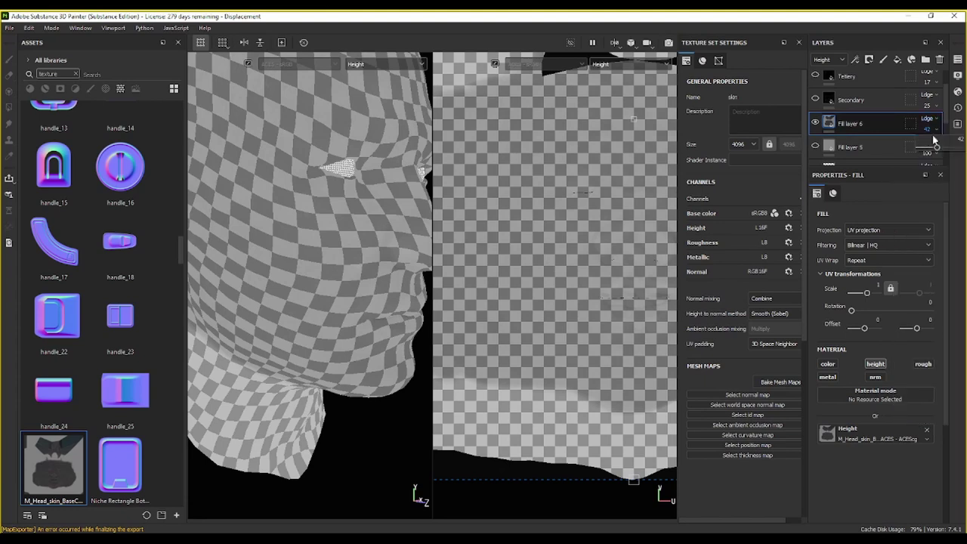
{"action": "left_click_drag", "start_coordinate": [938, 150], "coordinate": [960, 147]}
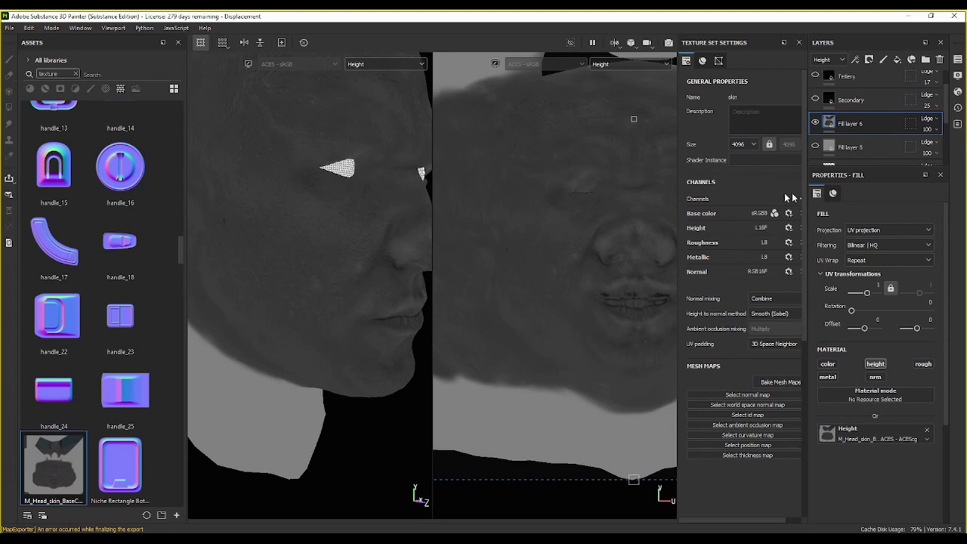
{"action": "left_click", "coordinate": [849, 146]}
{"action": "left_click", "coordinate": [815, 146]}
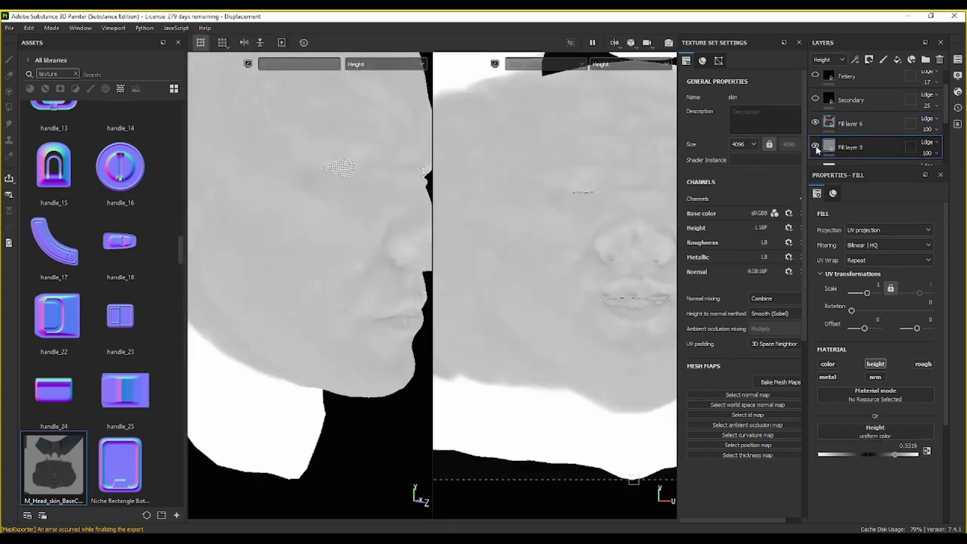
{"action": "left_click", "coordinate": [815, 146]}
Step: Change Fill layers 6 and 5 from Linear dodge to Normal blending
{"action": "left_click", "coordinate": [927, 119]}
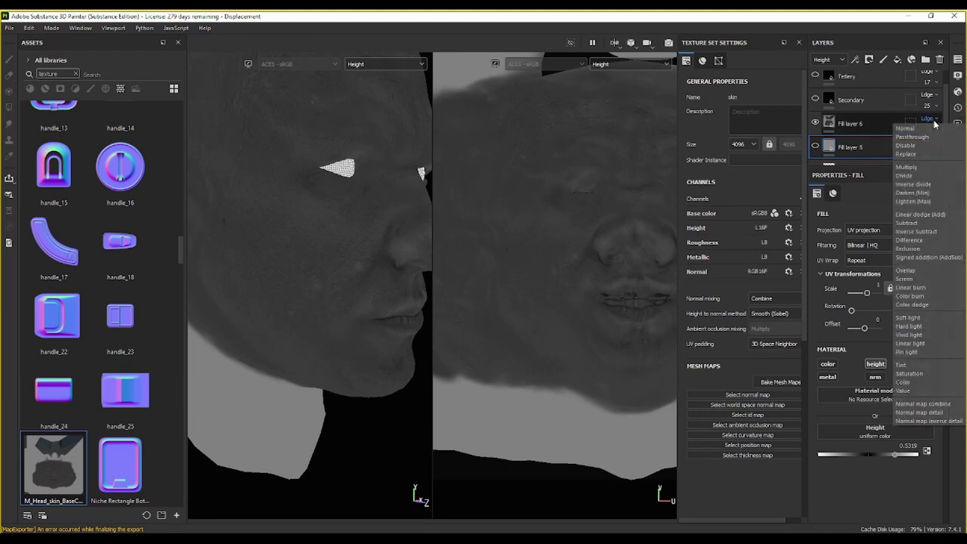
{"action": "left_click", "coordinate": [905, 128]}
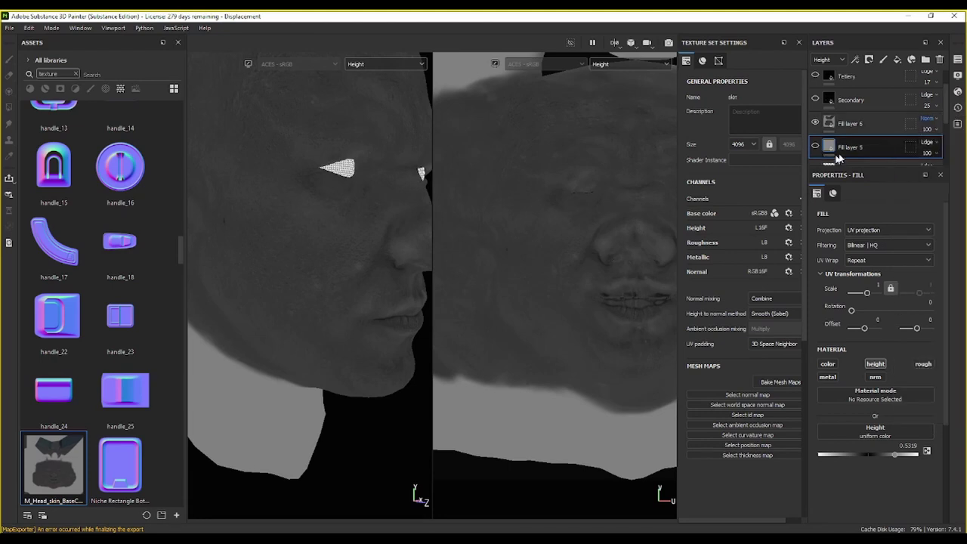
{"action": "left_click", "coordinate": [936, 144]}
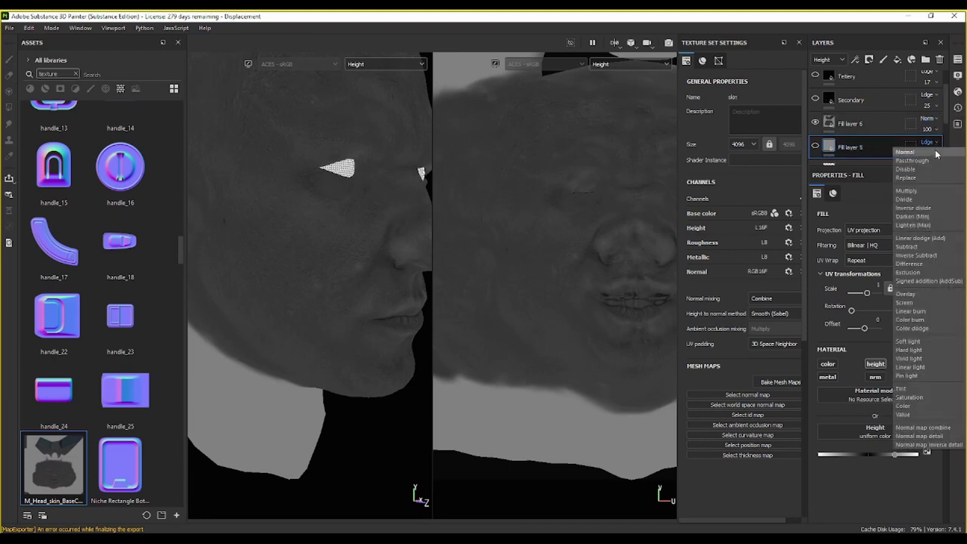
{"action": "left_click", "coordinate": [935, 154]}
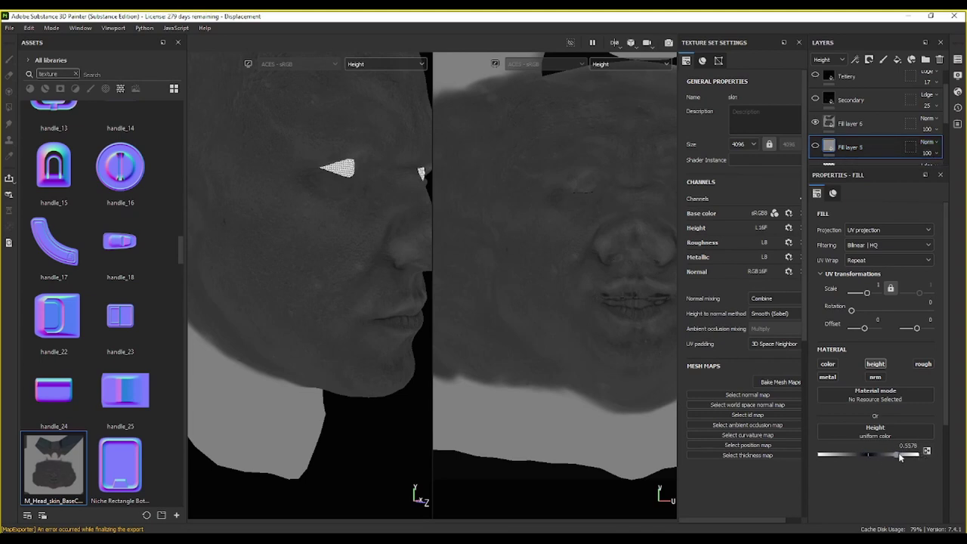
Step: Toggle Fill layer 6 off and on to compare, leaving Fill layer 5's name unchanged
{"action": "left_click", "coordinate": [814, 149]}
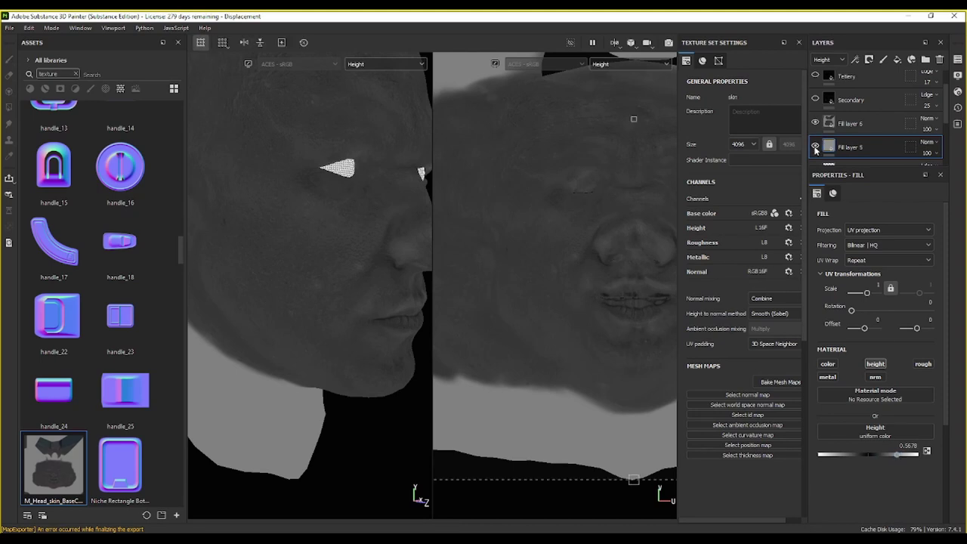
{"action": "left_click", "coordinate": [814, 123]}
{"action": "left_click", "coordinate": [814, 124]}
{"action": "scroll", "coordinate": [569, 198], "scroll_direction": "up", "scroll_amount": 1}
{"action": "scroll", "coordinate": [568, 203], "scroll_direction": "up", "scroll_amount": 2}
{"action": "scroll", "coordinate": [569, 201], "scroll_direction": "down", "scroll_amount": 1}
{"action": "scroll", "coordinate": [566, 205], "scroll_direction": "down", "scroll_amount": 1}
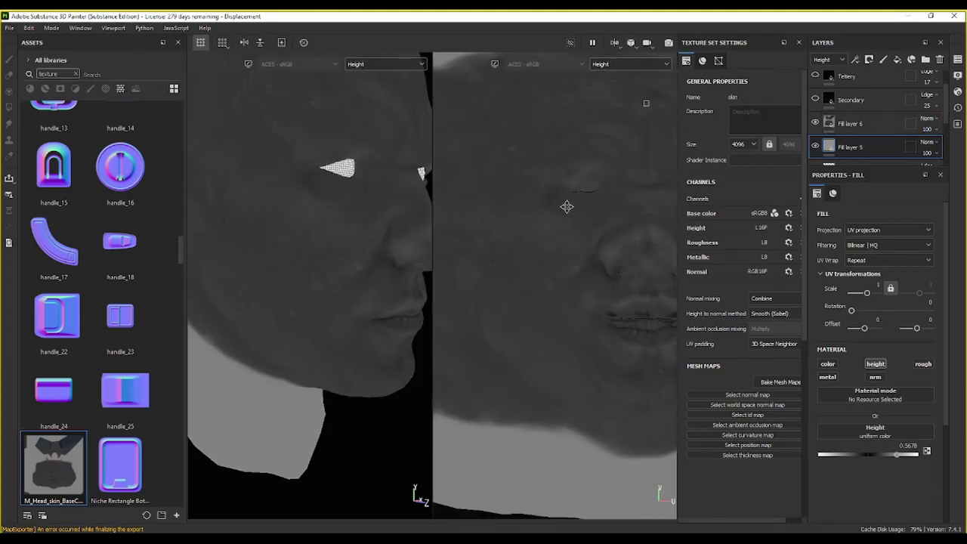
{"action": "scroll", "coordinate": [565, 207], "scroll_direction": "down", "scroll_amount": 1}
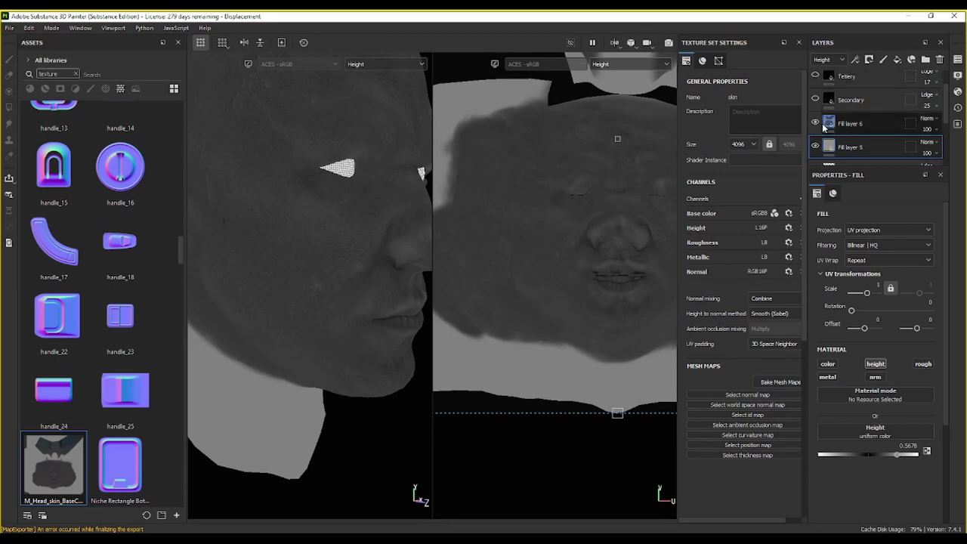
{"action": "double_click", "coordinate": [857, 148]}
{"action": "key", "text": "Return"}
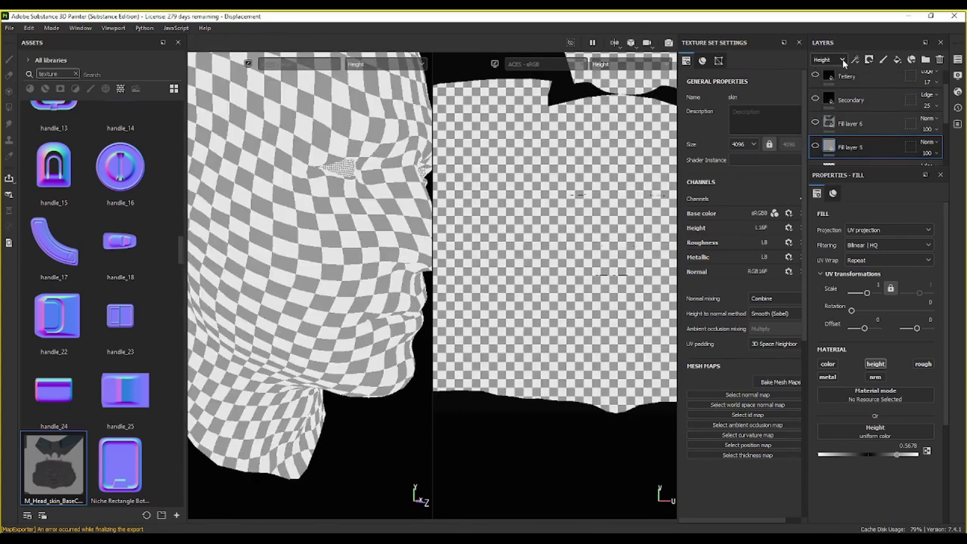
Step: Show the Base color layer stack, make Layer 1 visible, and display Base color in the views
{"action": "left_click", "coordinate": [844, 64]}
{"action": "left_click", "coordinate": [831, 73]}
{"action": "scroll", "coordinate": [847, 136], "scroll_direction": "down", "scroll_amount": 5}
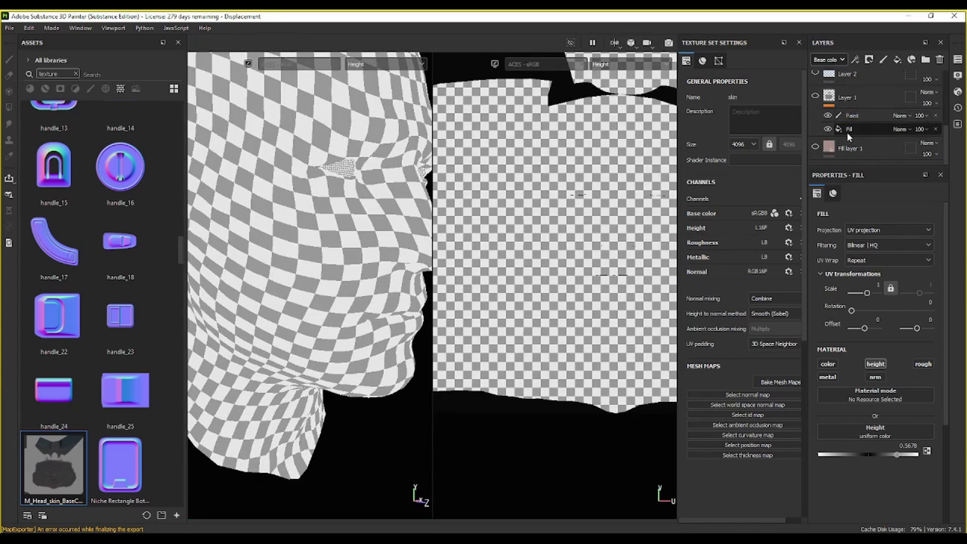
{"action": "left_click", "coordinate": [814, 95]}
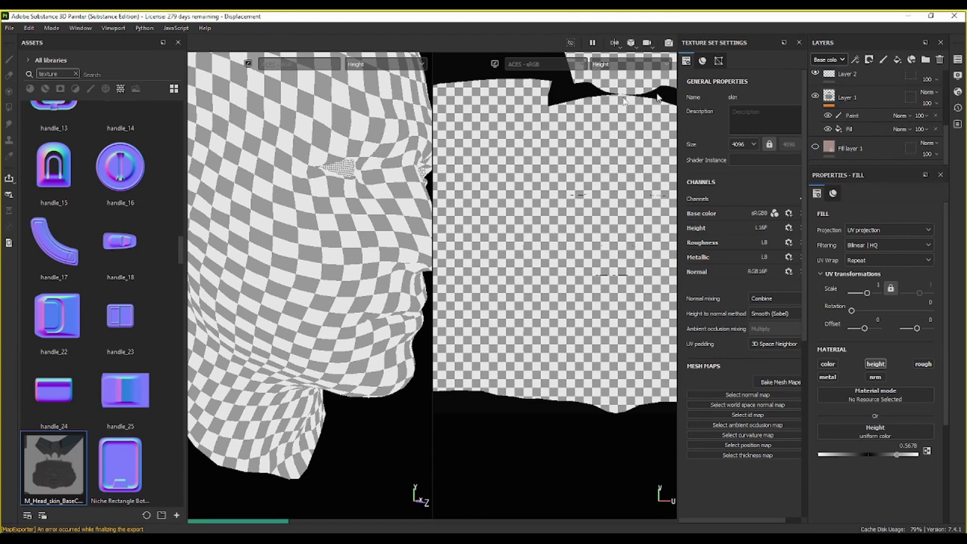
{"action": "left_click", "coordinate": [607, 70]}
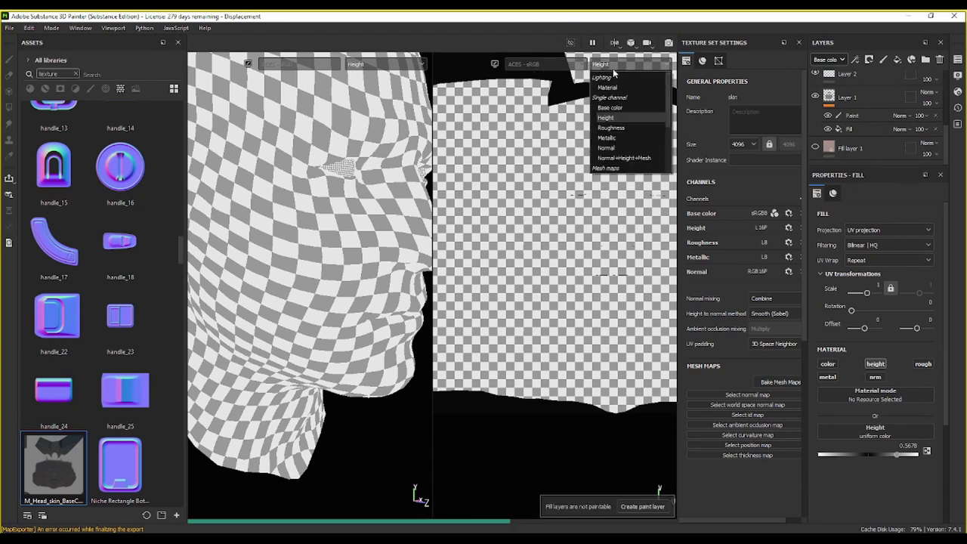
{"action": "left_click", "coordinate": [610, 108]}
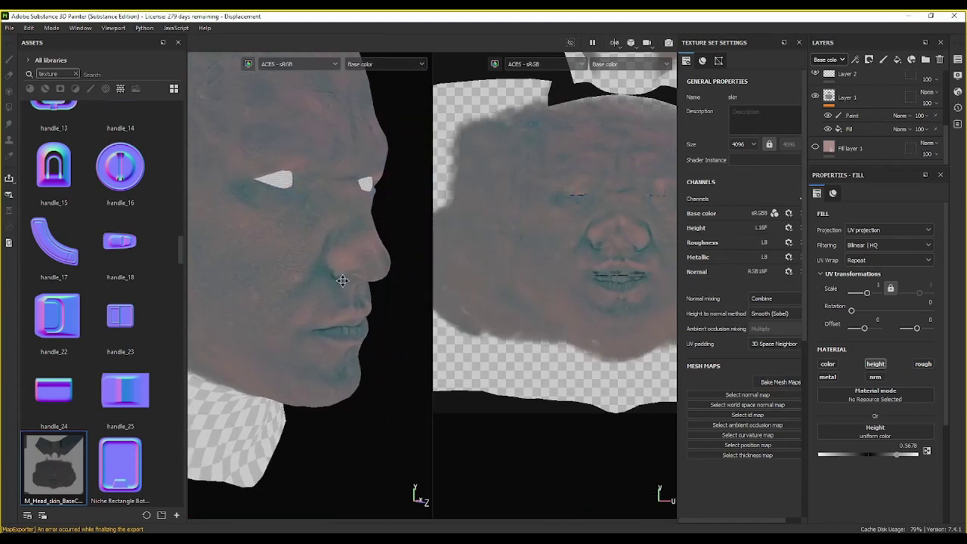
{"action": "mouse_move", "coordinate": [380, 276]}
{"action": "left_mouse_down", "text": "alt"}
{"action": "mouse_move", "coordinate": [297, 263]}
{"action": "mouse_move", "coordinate": [363, 280]}
{"action": "mouse_move", "coordinate": [218, 270]}
{"action": "mouse_move", "coordinate": [242, 251]}
{"action": "mouse_move", "coordinate": [219, 241]}
{"action": "left_mouse_up", "text": "alt"}
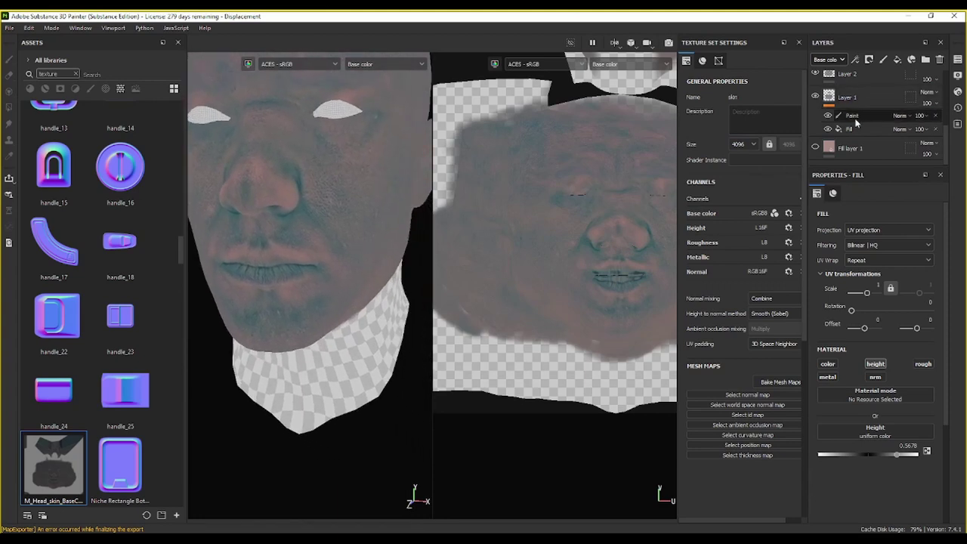
Step: Set Fill layer 1's base colour to neutral grey hex 808080
{"action": "left_click", "coordinate": [828, 149]}
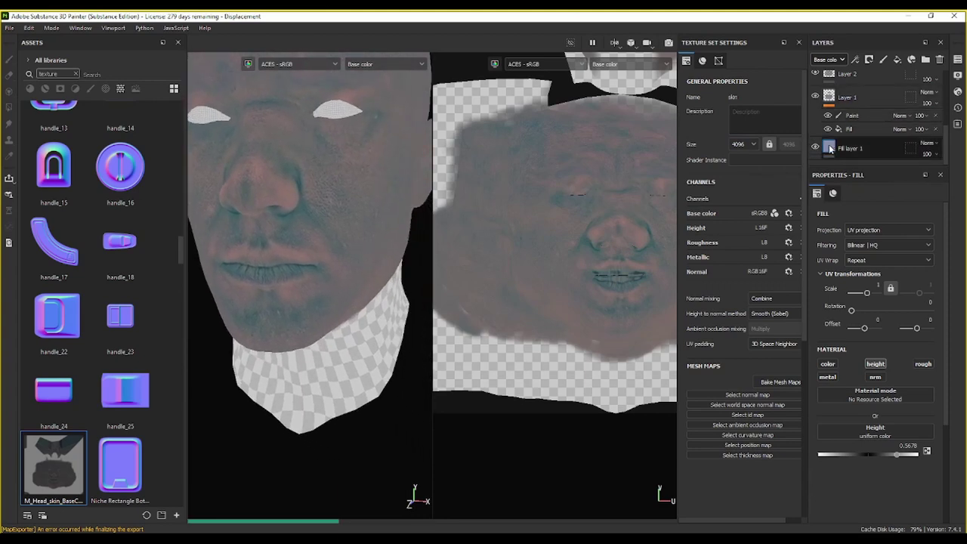
{"action": "left_click", "coordinate": [892, 445]}
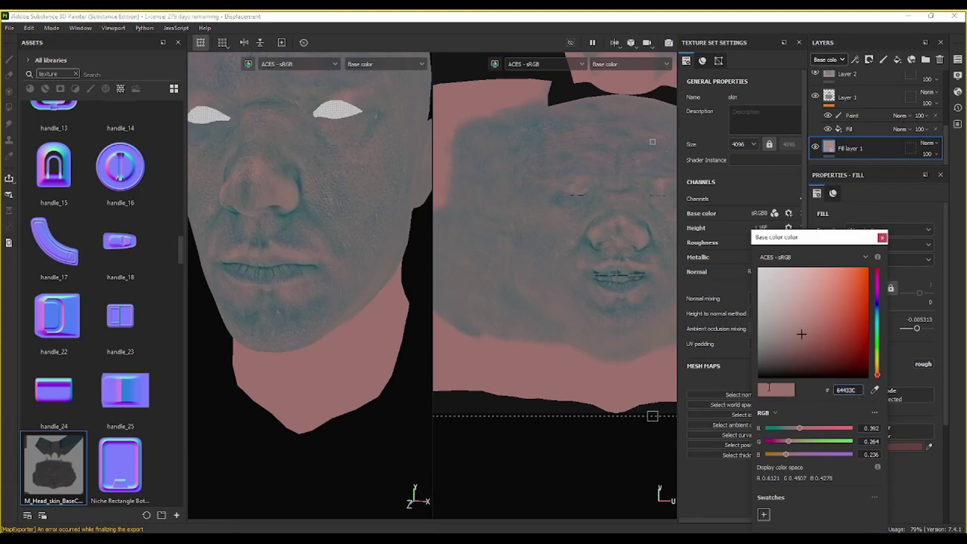
{"action": "left_click_drag", "start_coordinate": [861, 390], "coordinate": [828, 389]}
{"action": "type", "text": "808080"}
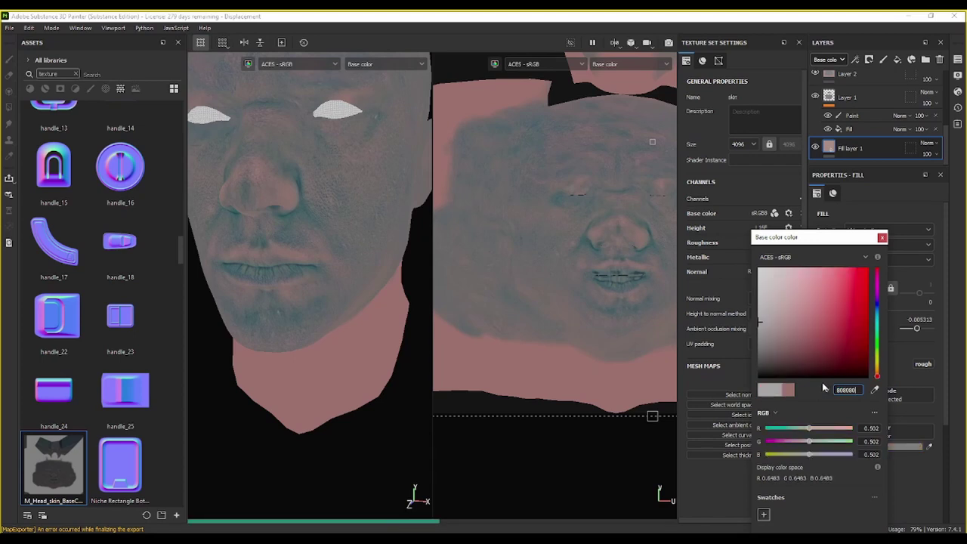
{"action": "left_click_drag", "start_coordinate": [807, 237], "coordinate": [730, 130]}
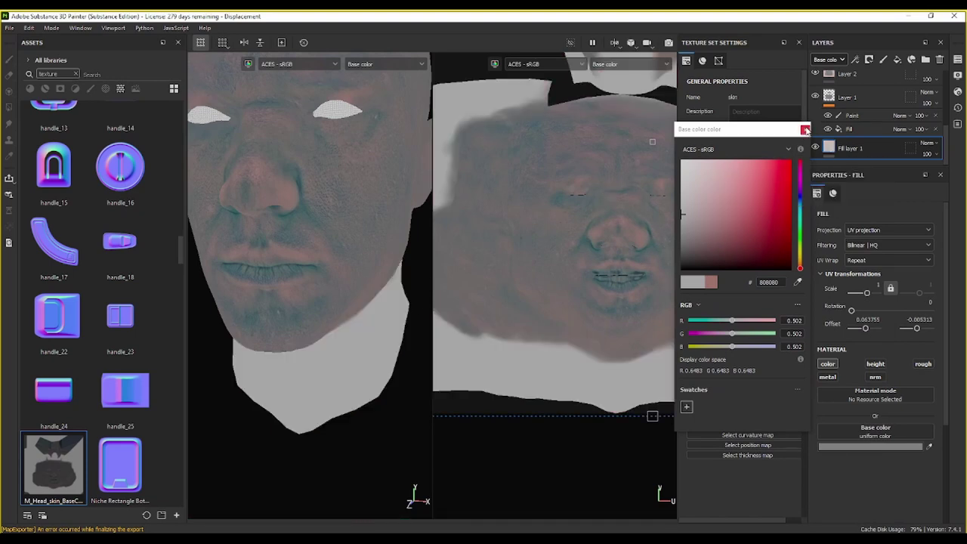
{"action": "left_click", "coordinate": [805, 130]}
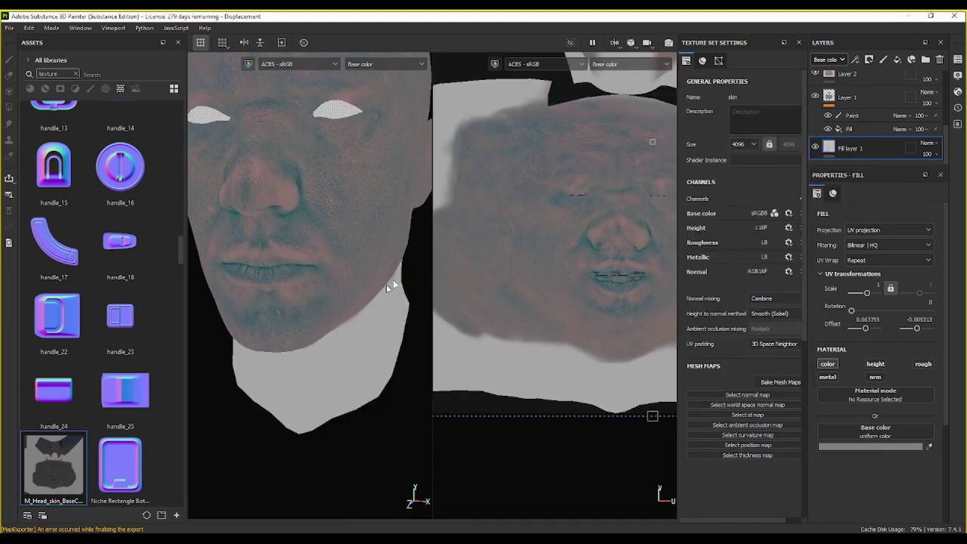
{"action": "left_click_drag", "start_coordinate": [359, 222], "coordinate": [250, 204], "text": "alt"}
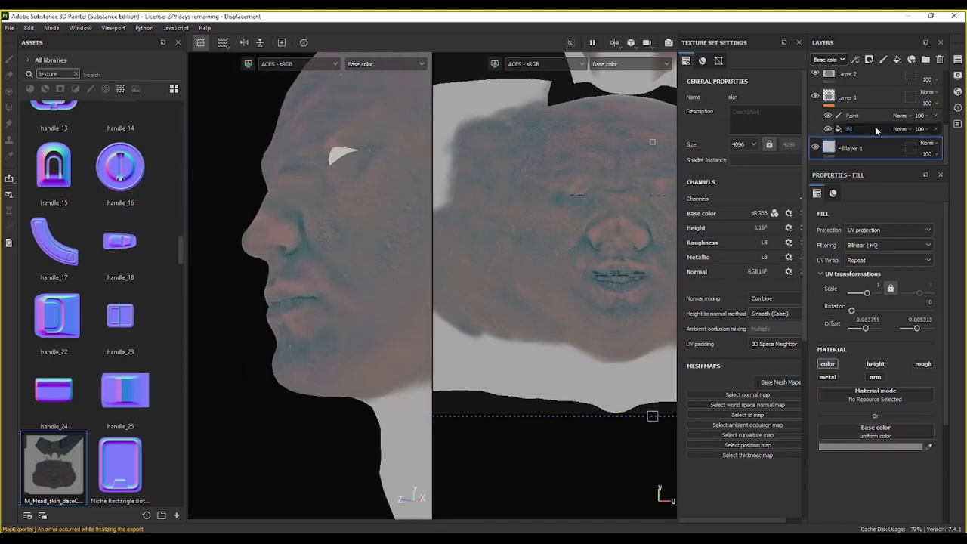
{"action": "scroll", "coordinate": [903, 132], "scroll_direction": "up", "scroll_amount": 2}
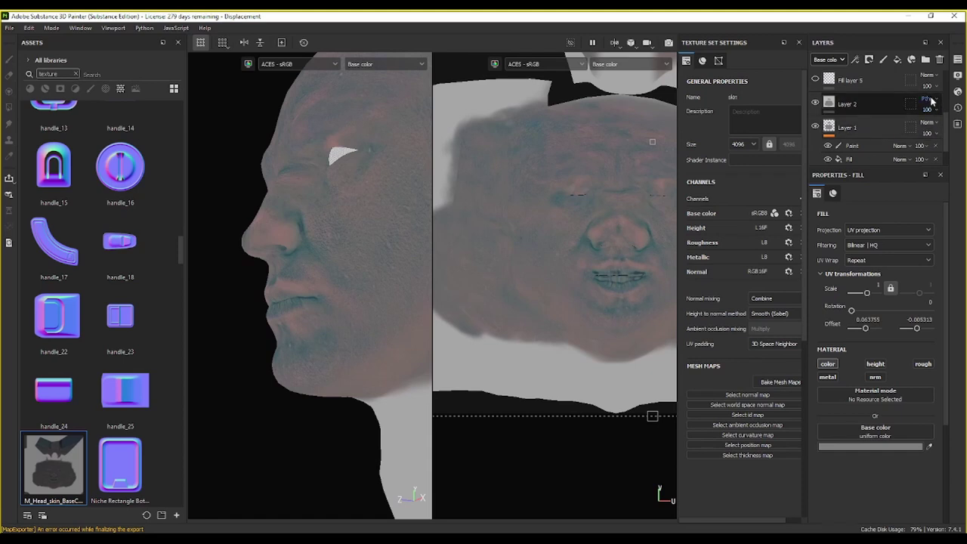
{"action": "left_click", "coordinate": [815, 104]}
{"action": "left_click", "coordinate": [816, 127]}
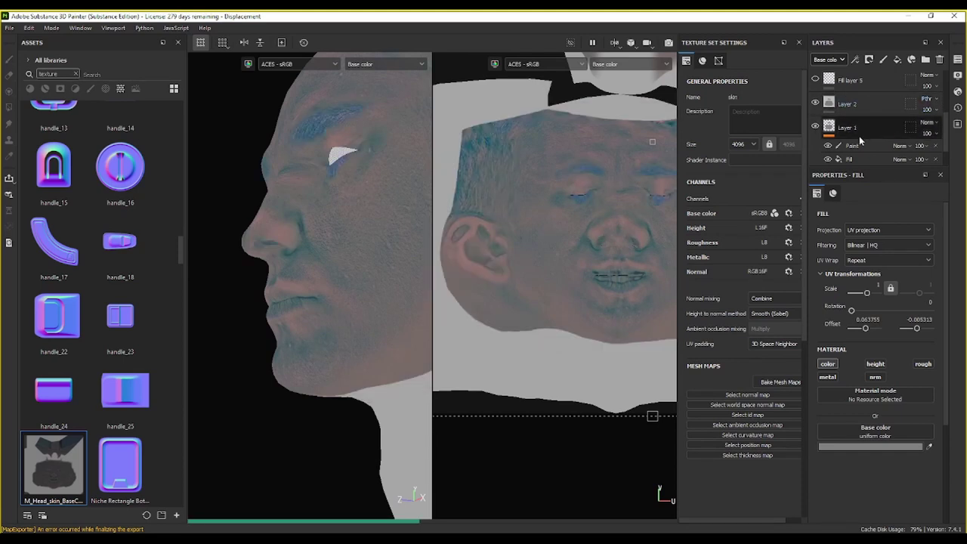
{"action": "scroll", "coordinate": [820, 132], "scroll_direction": "down", "scroll_amount": 1}
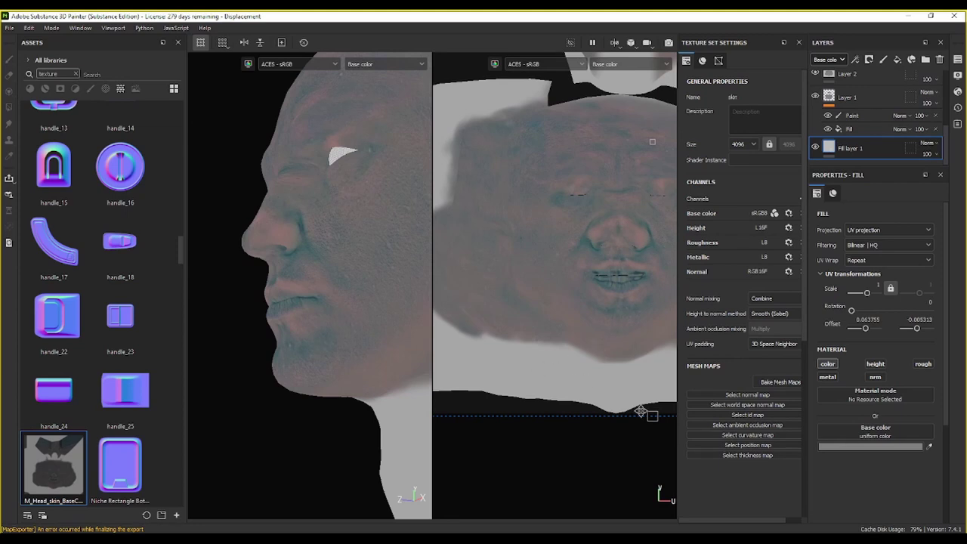
Step: Darken Fill layer 1's base colour from 808080 to grey 535353
{"action": "left_click", "coordinate": [880, 446]}
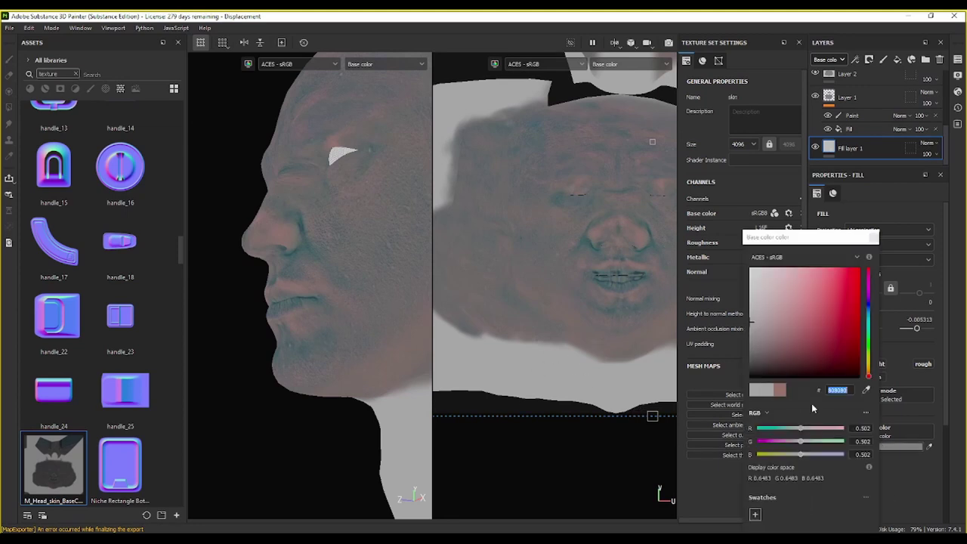
{"action": "left_click_drag", "start_coordinate": [744, 323], "coordinate": [745, 345]}
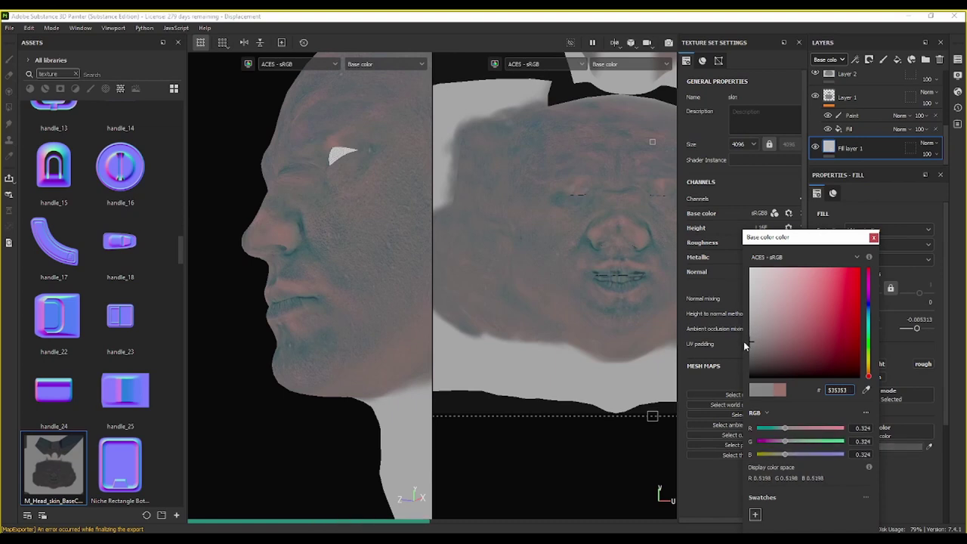
{"action": "left_click", "coordinate": [873, 237]}
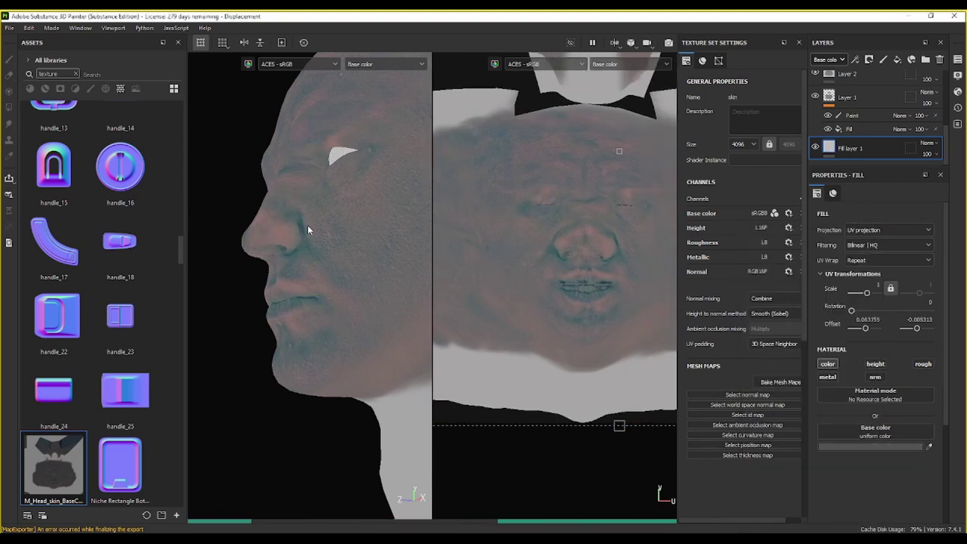
Step: Toggle Layer 2 off and on to compare while orbiting the head from profile to front
{"action": "mouse_move", "coordinate": [310, 228]}
{"action": "left_mouse_down", "text": "alt"}
{"action": "mouse_move", "coordinate": [315, 292]}
{"action": "mouse_move", "coordinate": [335, 265]}
{"action": "mouse_move", "coordinate": [320, 294]}
{"action": "left_mouse_up", "text": "alt"}
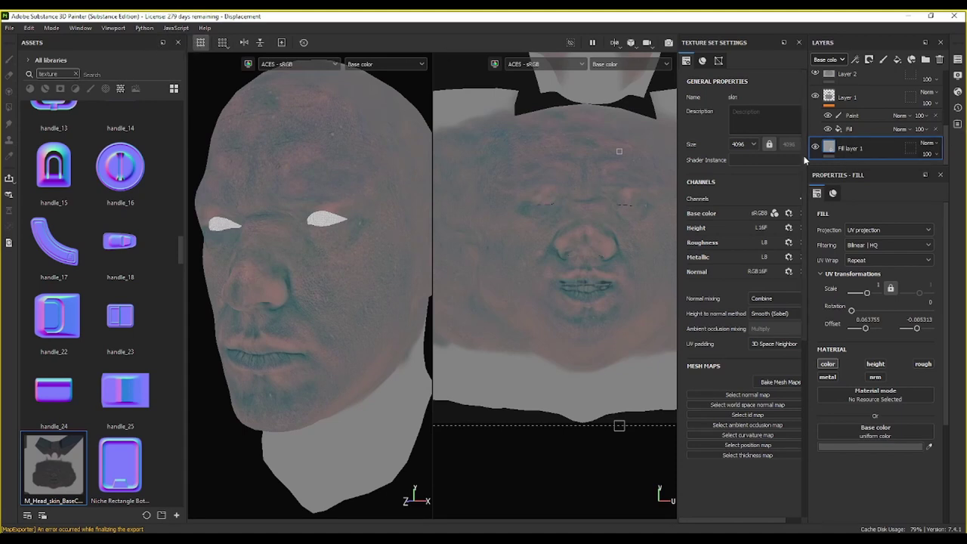
{"action": "scroll", "coordinate": [817, 90], "scroll_direction": "up", "scroll_amount": 1}
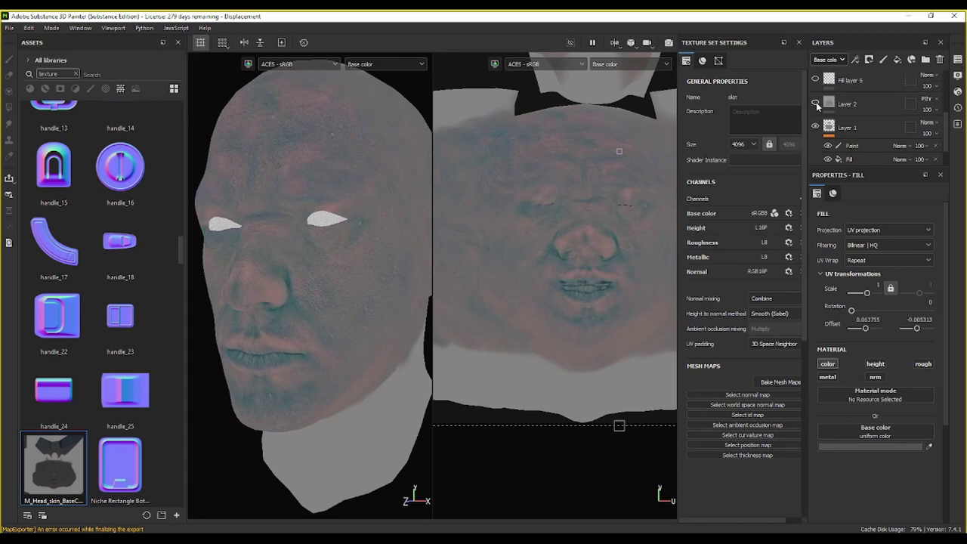
{"action": "left_click", "coordinate": [815, 103]}
{"action": "mouse_move", "coordinate": [360, 266]}
{"action": "left_mouse_down", "text": "alt"}
{"action": "mouse_move", "coordinate": [371, 268]}
{"action": "mouse_move", "coordinate": [357, 300]}
{"action": "mouse_move", "coordinate": [327, 281]}
{"action": "mouse_move", "coordinate": [288, 295]}
{"action": "mouse_move", "coordinate": [340, 272]}
{"action": "left_mouse_up", "text": "alt"}
{"action": "left_click", "coordinate": [815, 103]}
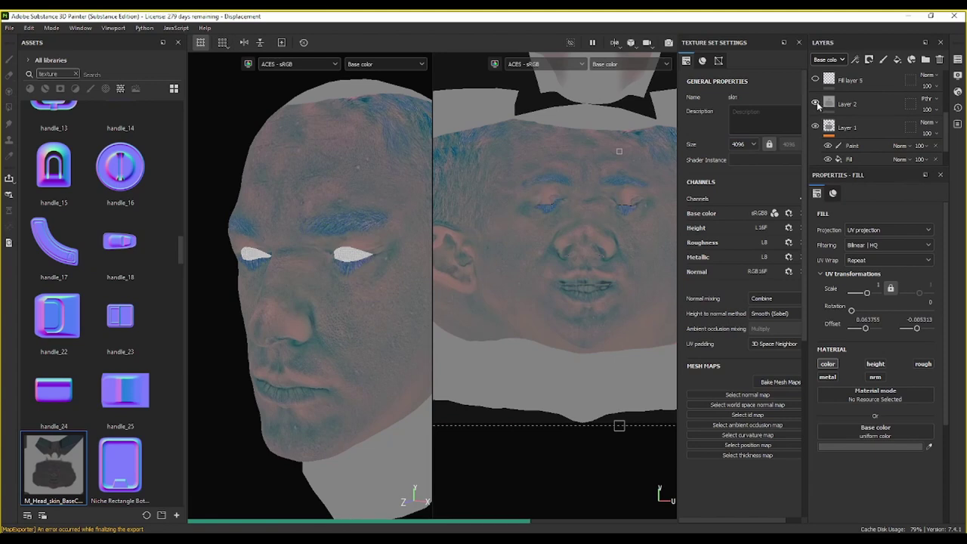
{"action": "middle_click_drag", "start_coordinate": [350, 279], "coordinate": [302, 284], "text": "alt"}
{"action": "mouse_move", "coordinate": [302, 284]}
{"action": "left_mouse_down", "text": "alt"}
{"action": "mouse_move", "coordinate": [315, 267]}
{"action": "mouse_move", "coordinate": [281, 238]}
{"action": "mouse_move", "coordinate": [295, 249]}
{"action": "mouse_move", "coordinate": [285, 252]}
{"action": "mouse_move", "coordinate": [317, 259]}
{"action": "left_mouse_up", "text": "alt"}
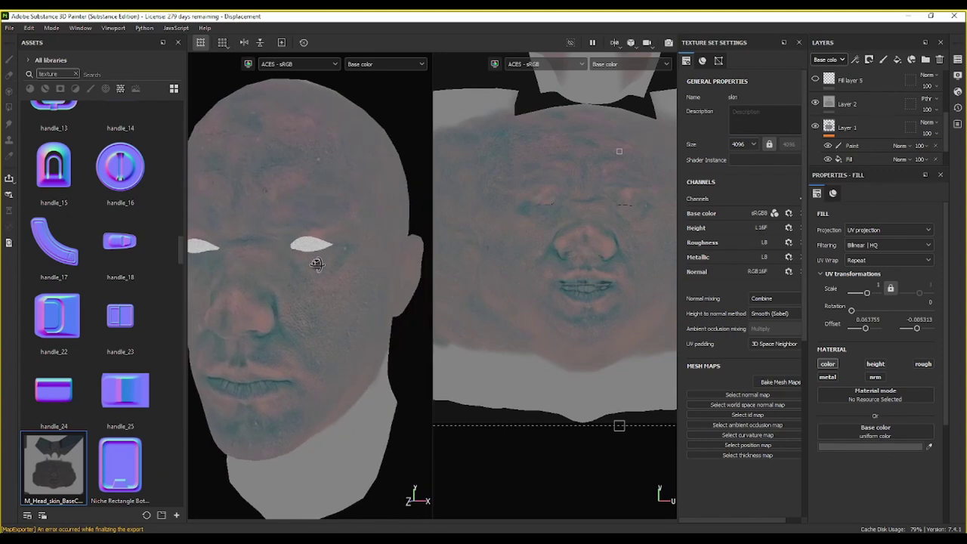
{"action": "middle_click_drag", "start_coordinate": [296, 267], "coordinate": [283, 278], "text": "alt"}
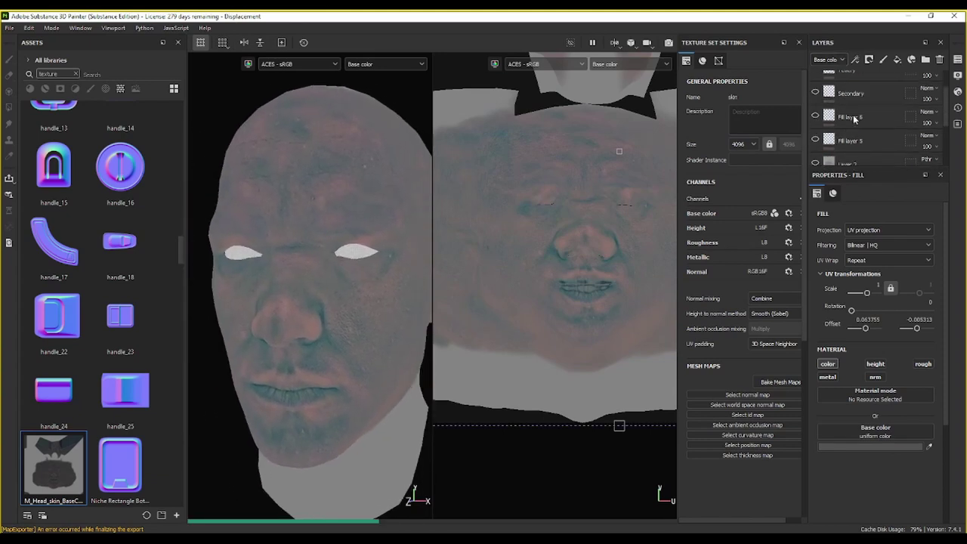
{"action": "scroll", "coordinate": [839, 121], "scroll_direction": "up", "scroll_amount": 3}
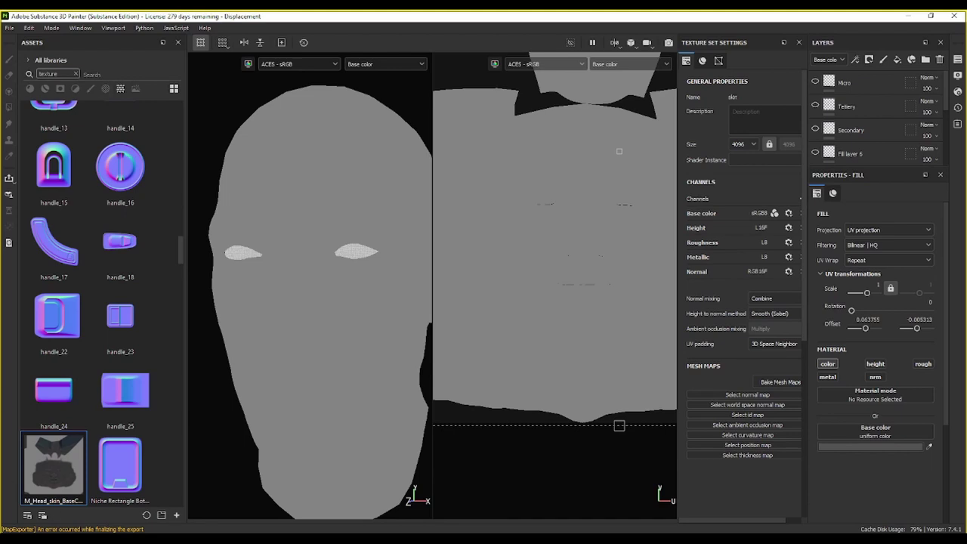
Step: Open fullface_CP_displacement.tif from W7 > Project > Male 30s Multichannel Face #63 – Texturing > fullface
{"action": "key", "text": "alt+Tab"}
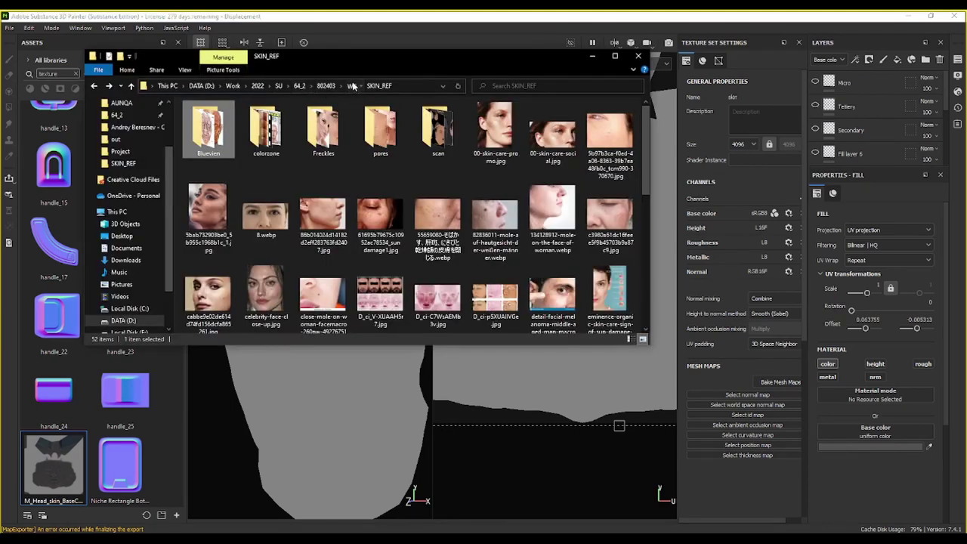
{"action": "left_click", "coordinate": [352, 85]}
{"action": "double_click", "coordinate": [272, 134]}
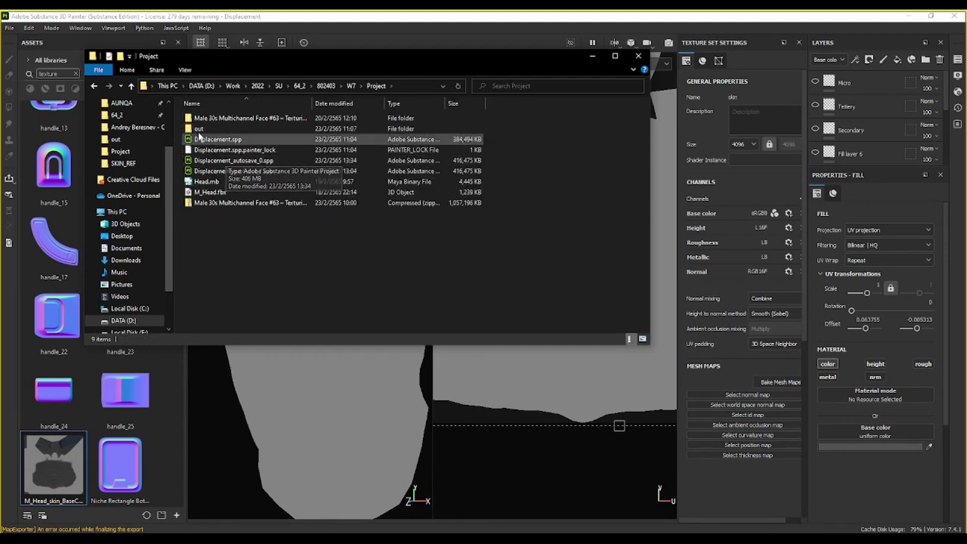
{"action": "double_click", "coordinate": [225, 119]}
{"action": "left_click", "coordinate": [224, 119]}
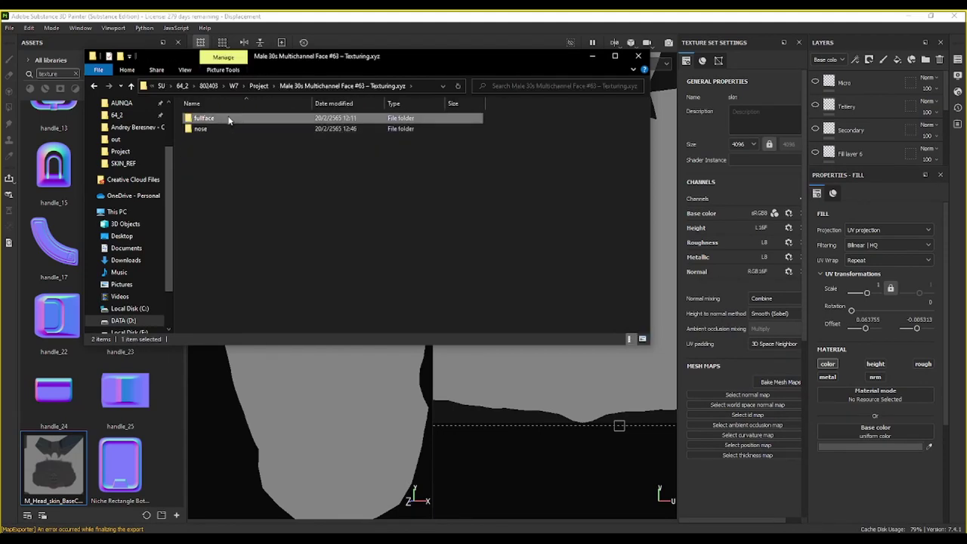
{"action": "double_click", "coordinate": [229, 120]}
{"action": "double_click", "coordinate": [342, 146]}
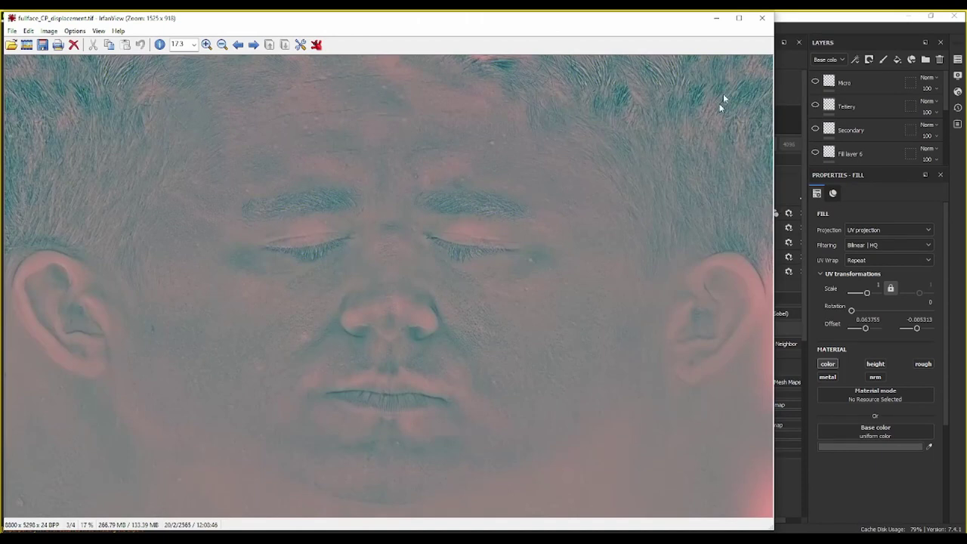
Step: Close IrfanView and check the displacement TIF's details (8800 × 5298 pixels, 48-bit), then reposition Explorer
{"action": "left_click", "coordinate": [762, 19]}
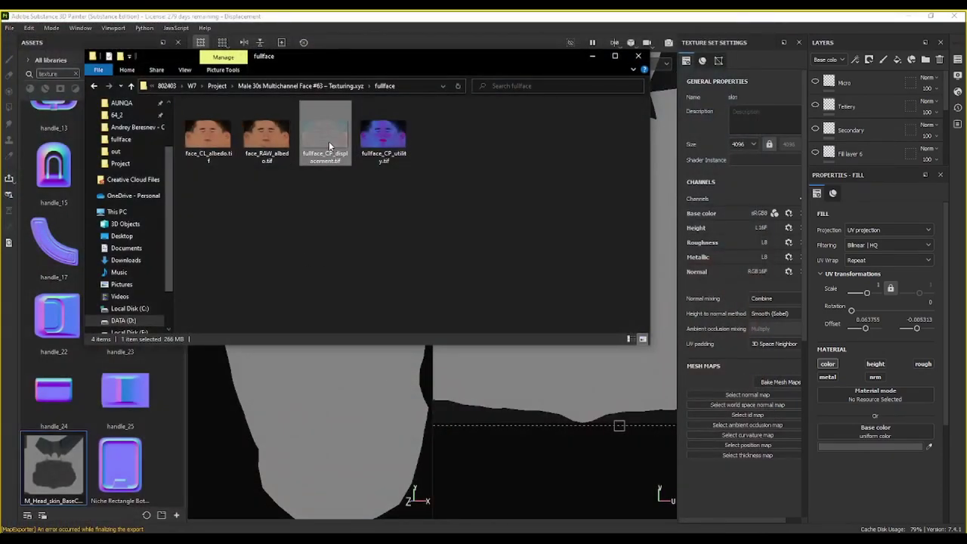
{"action": "right_click", "coordinate": [329, 146]}
{"action": "left_click", "coordinate": [251, 421]}
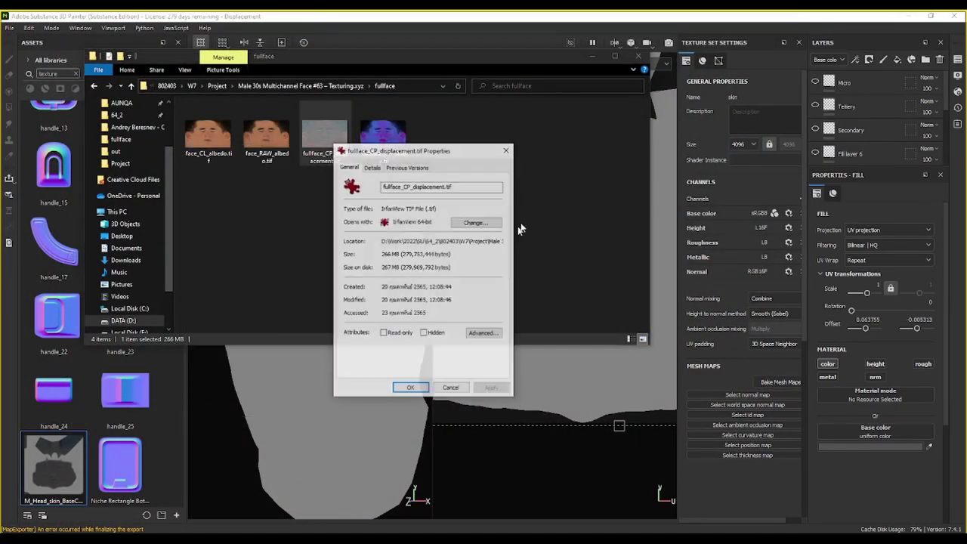
{"action": "left_click", "coordinate": [377, 167]}
{"action": "scroll", "coordinate": [437, 280], "scroll_direction": "down", "scroll_amount": 3}
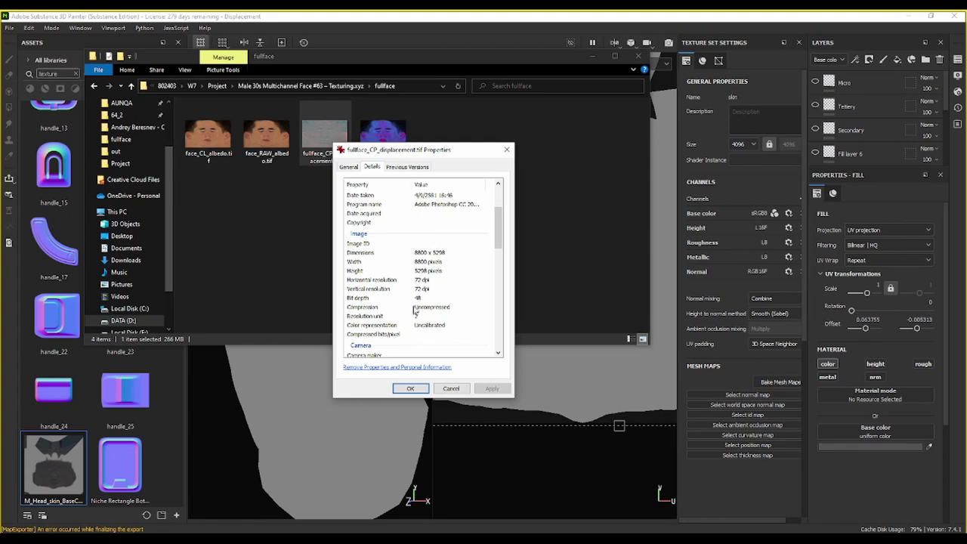
{"action": "left_click", "coordinate": [407, 166]}
{"action": "left_click", "coordinate": [348, 167]}
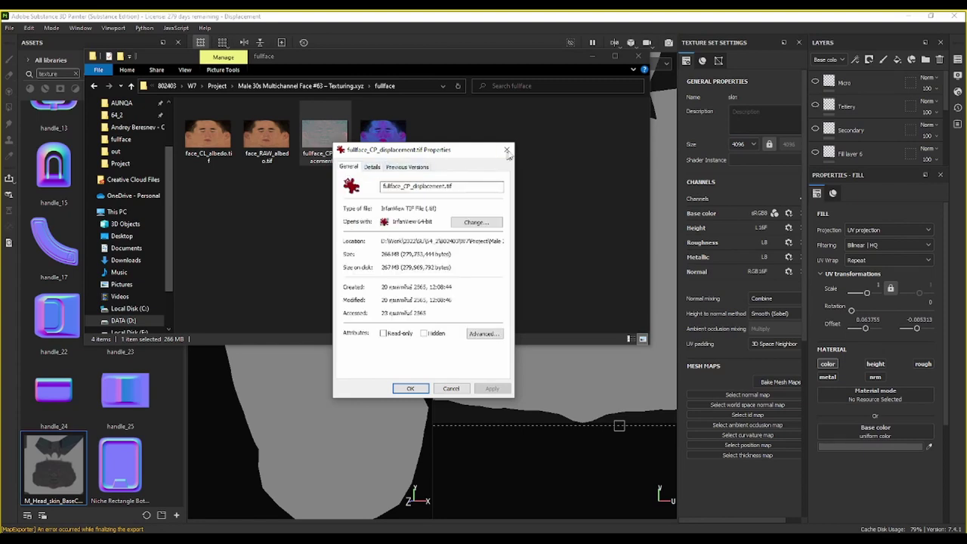
{"action": "left_click", "coordinate": [506, 149]}
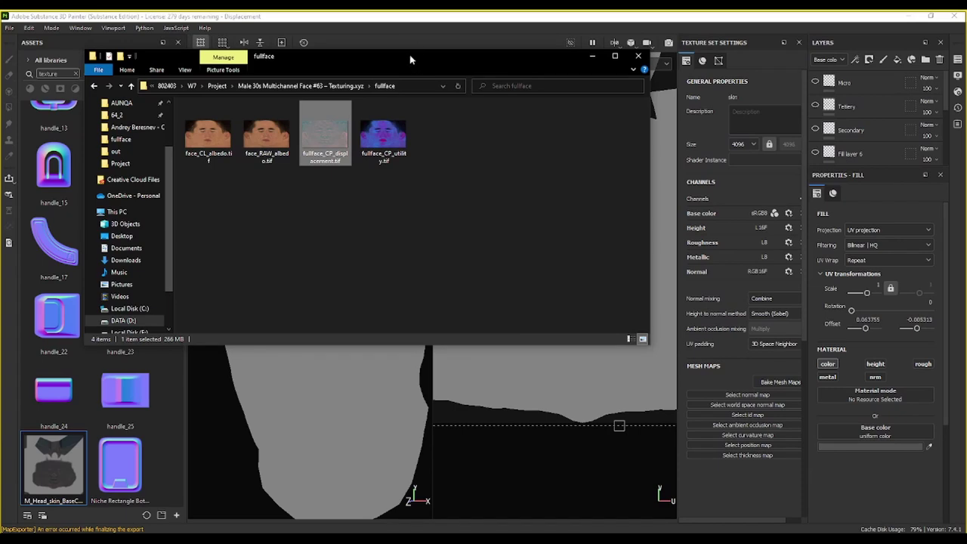
{"action": "left_click_drag", "start_coordinate": [410, 59], "coordinate": [557, 81]}
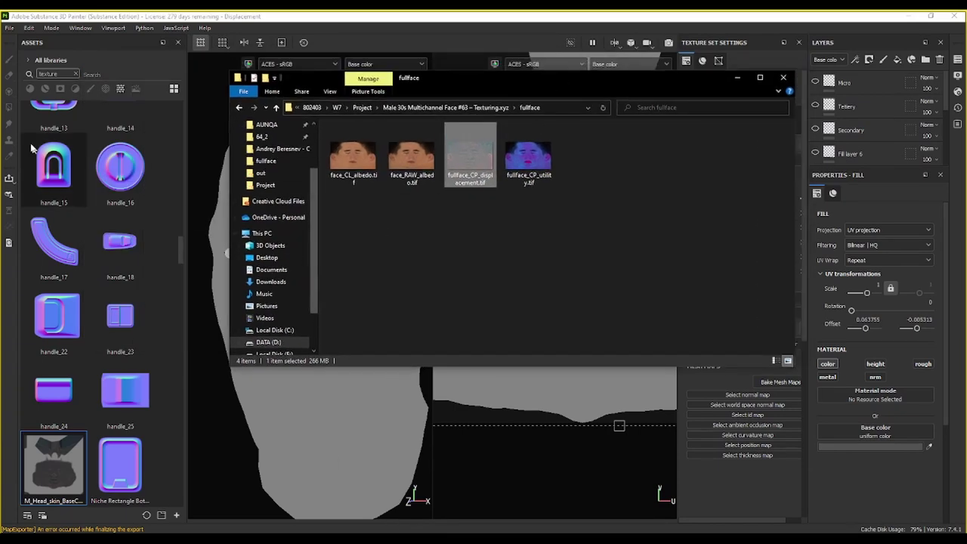
Step: Start a new Painter project at 2048 resolution using the M_Head.fbx mesh
{"action": "left_click", "coordinate": [11, 27]}
{"action": "left_click", "coordinate": [11, 28]}
{"action": "key", "text": "Escape"}
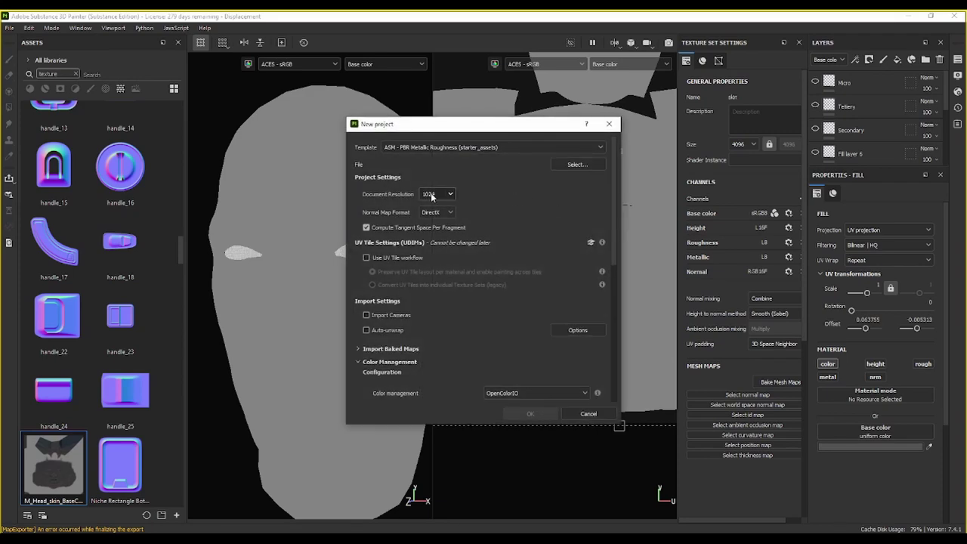
{"action": "left_click", "coordinate": [437, 194]}
{"action": "left_click", "coordinate": [440, 250]}
{"action": "left_click", "coordinate": [578, 166]}
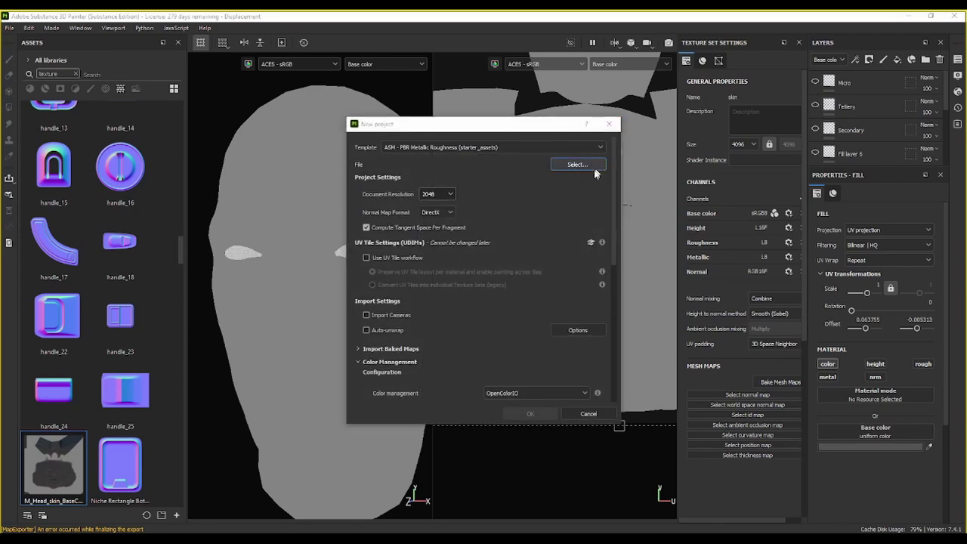
{"action": "left_click", "coordinate": [468, 226]}
{"action": "left_click", "coordinate": [887, 387]}
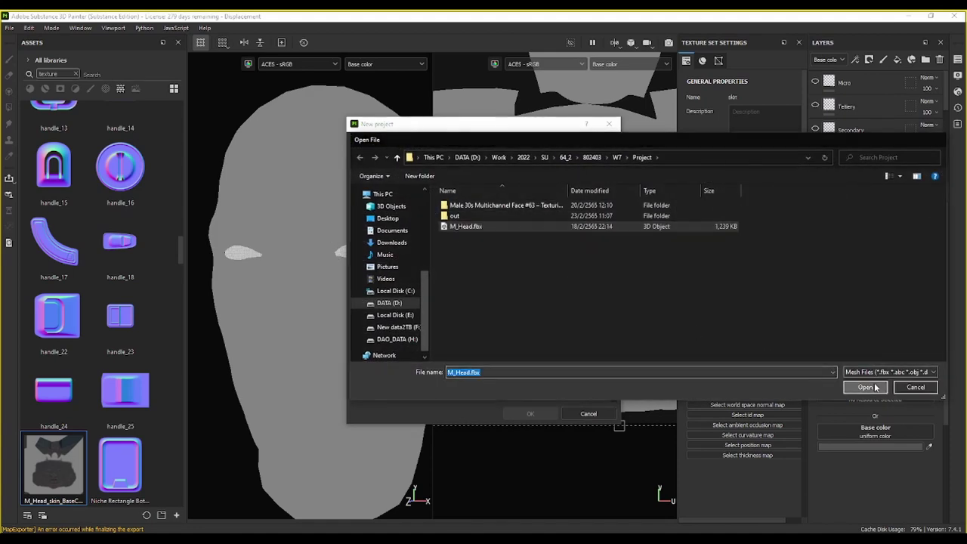
Step: Set colour management to Legacy and confirm the new project
{"action": "scroll", "coordinate": [500, 397], "scroll_direction": "down", "scroll_amount": 1}
{"action": "scroll", "coordinate": [475, 259], "scroll_direction": "down", "scroll_amount": 4}
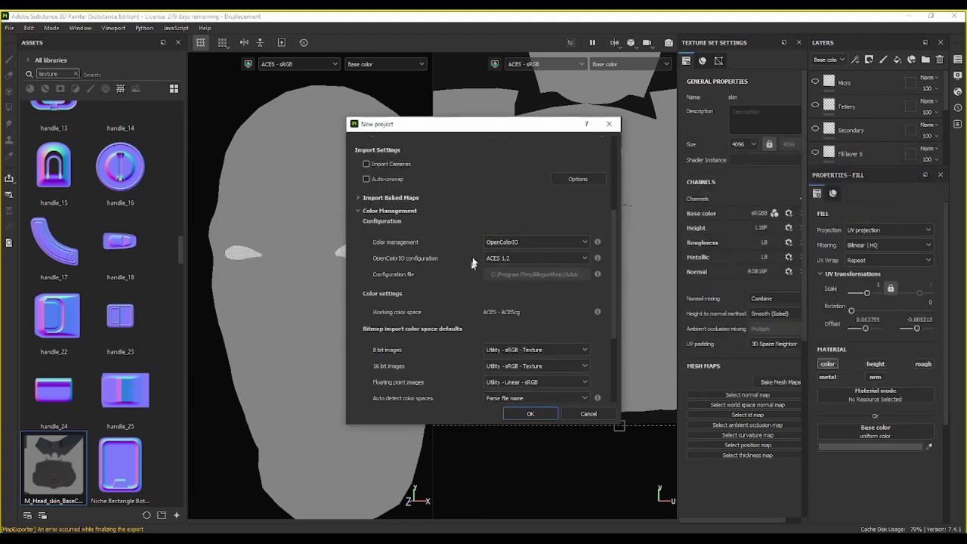
{"action": "scroll", "coordinate": [475, 255], "scroll_direction": "down", "scroll_amount": 4}
{"action": "scroll", "coordinate": [454, 217], "scroll_direction": "up", "scroll_amount": 4}
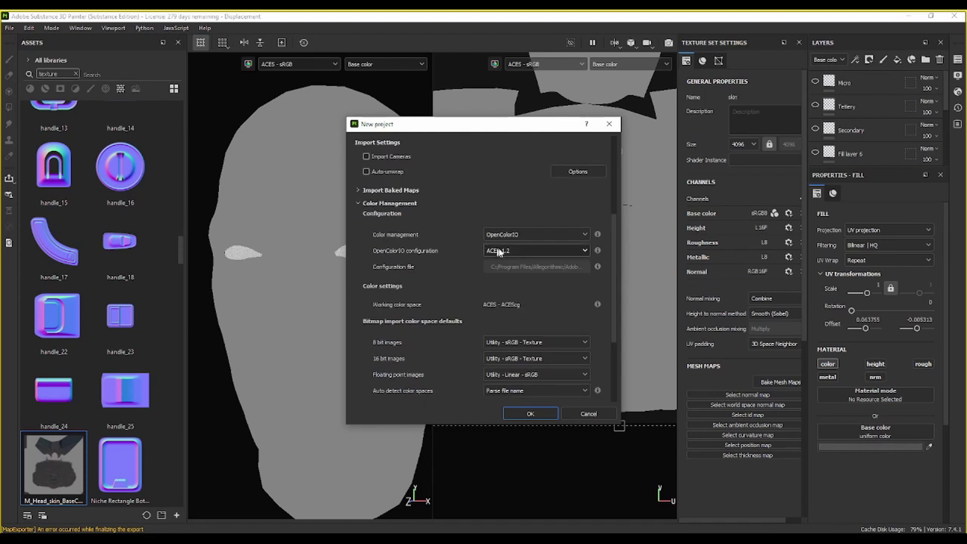
{"action": "left_click", "coordinate": [545, 235]}
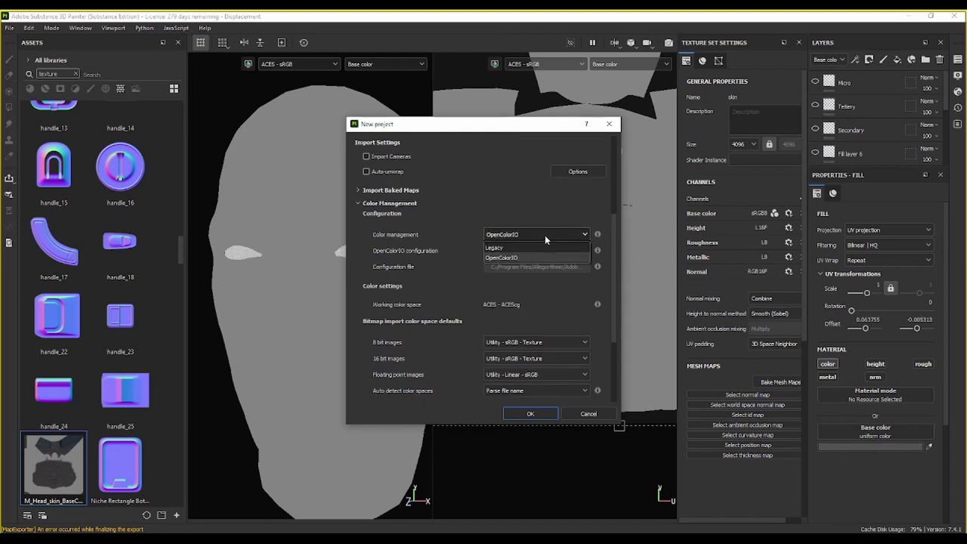
{"action": "left_click", "coordinate": [530, 247]}
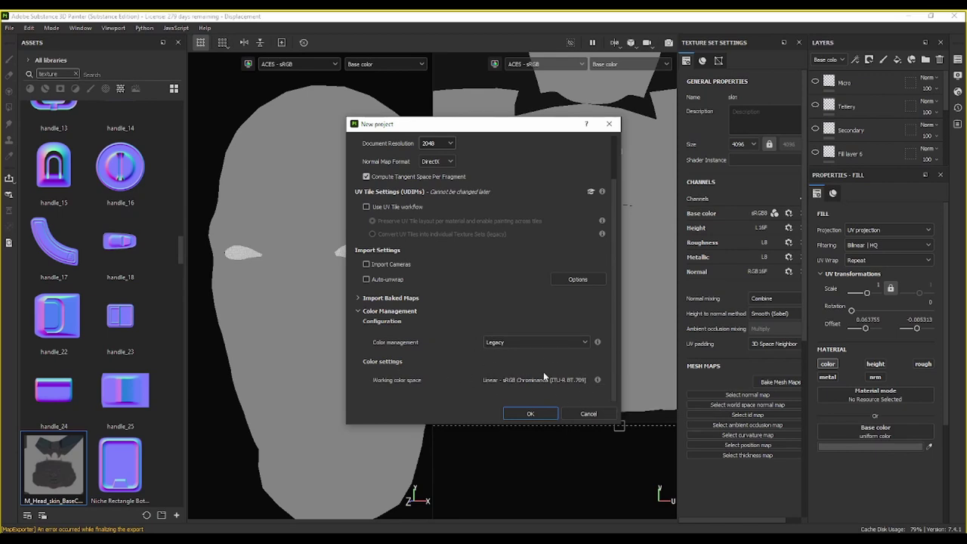
{"action": "left_click", "coordinate": [531, 415]}
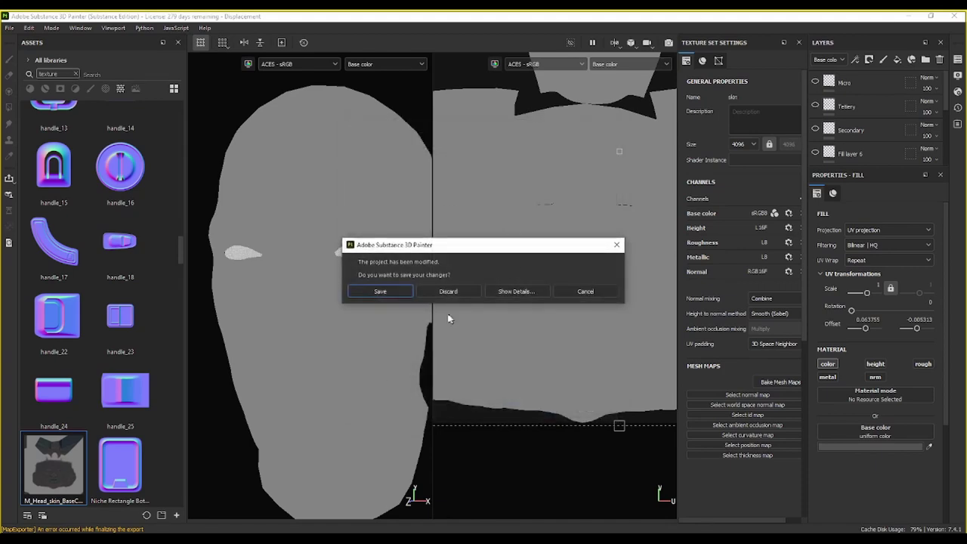
Step: Discard the old project's changes and frame the new head mesh in the 2D view
{"action": "left_click", "coordinate": [448, 292]}
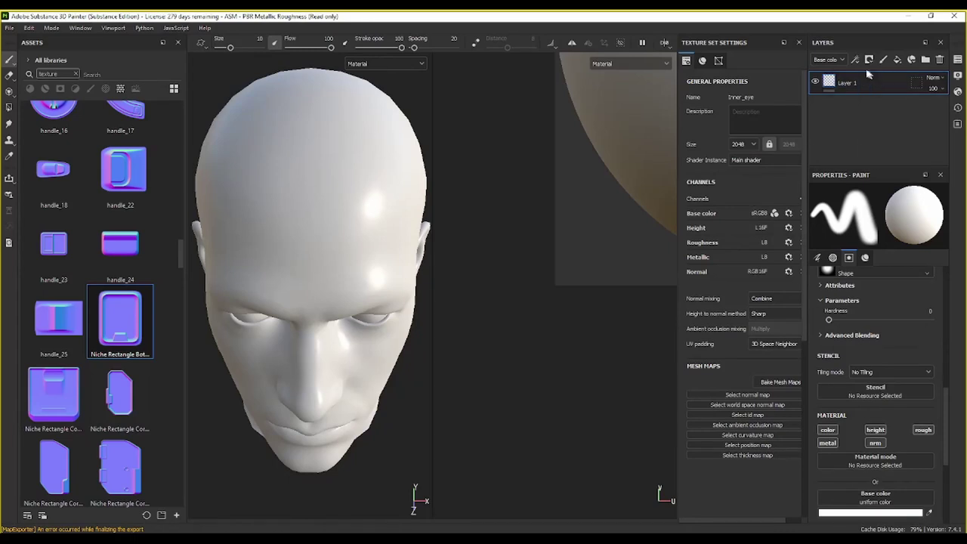
{"action": "left_click", "coordinate": [665, 43]}
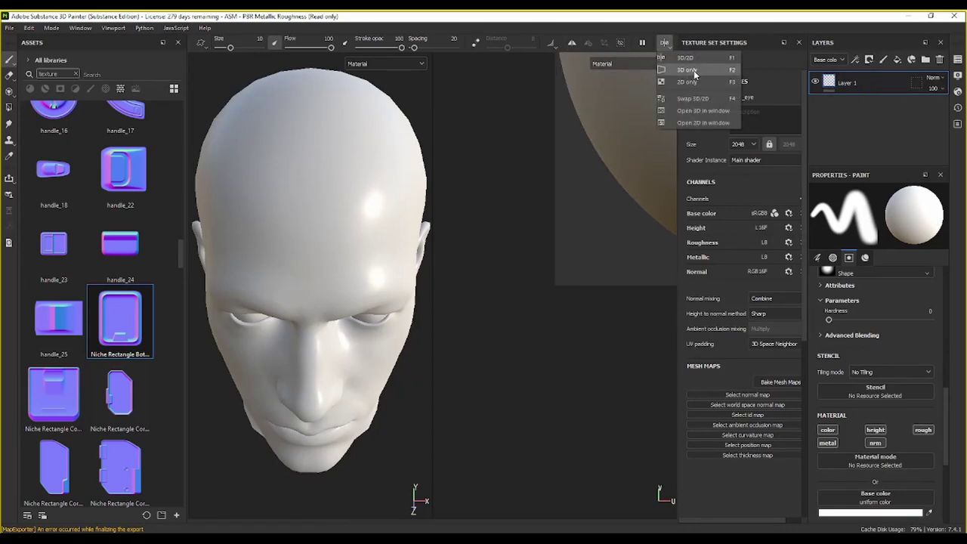
{"action": "left_click", "coordinate": [529, 259]}
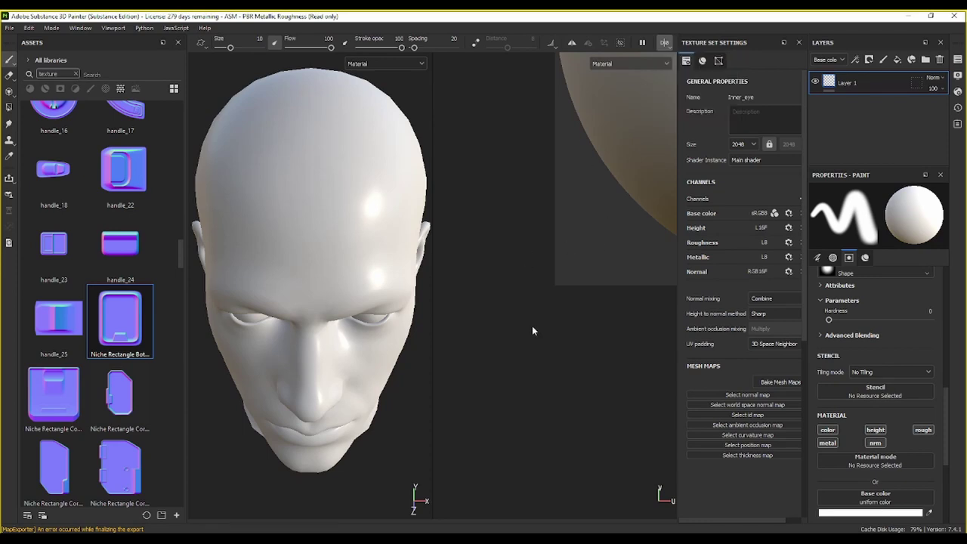
{"action": "scroll", "coordinate": [458, 449], "scroll_direction": "up", "scroll_amount": 5}
{"action": "key", "text": "f"}
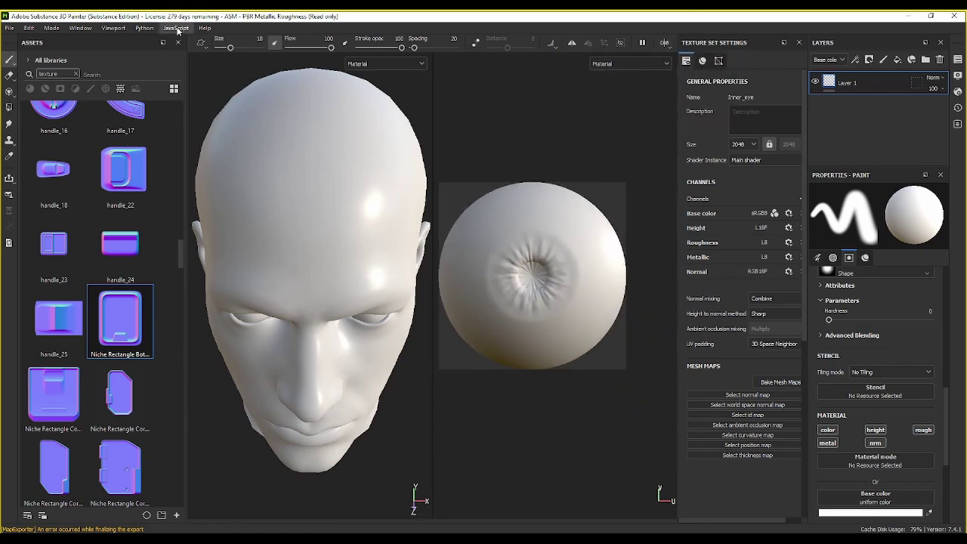
Step: Show the Texture Set List panel and select the skin texture set
{"action": "left_click", "coordinate": [175, 29]}
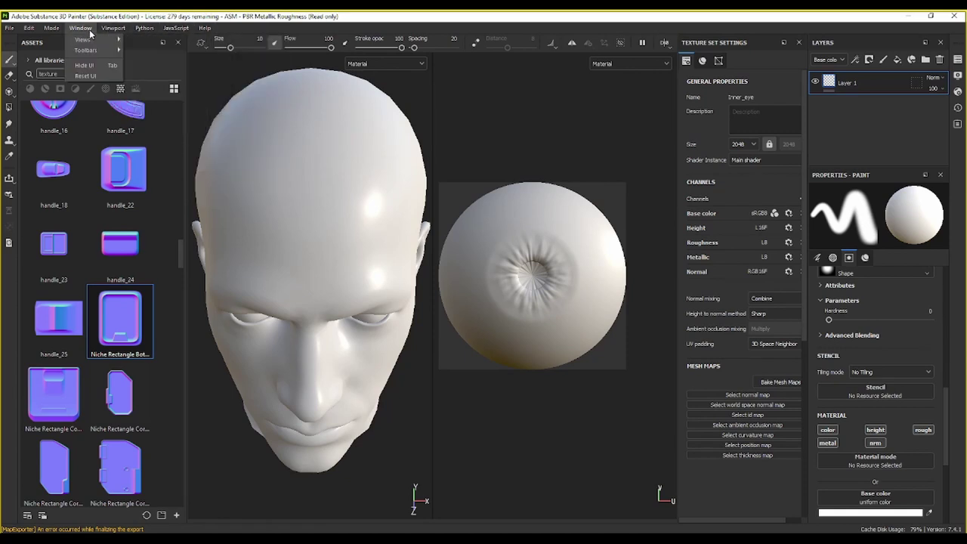
{"action": "mouse_move", "coordinate": [85, 39]}
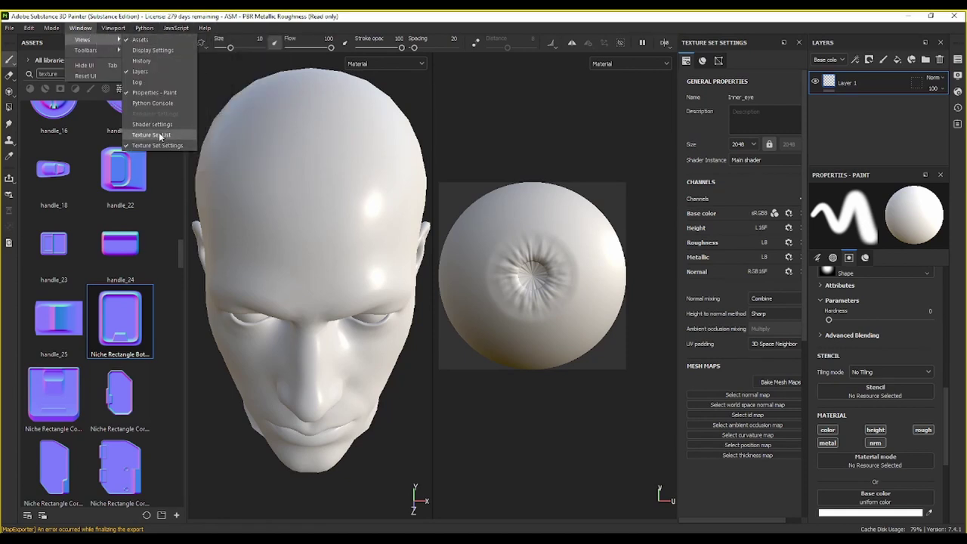
{"action": "left_click", "coordinate": [158, 135]}
{"action": "left_click", "coordinate": [782, 43]}
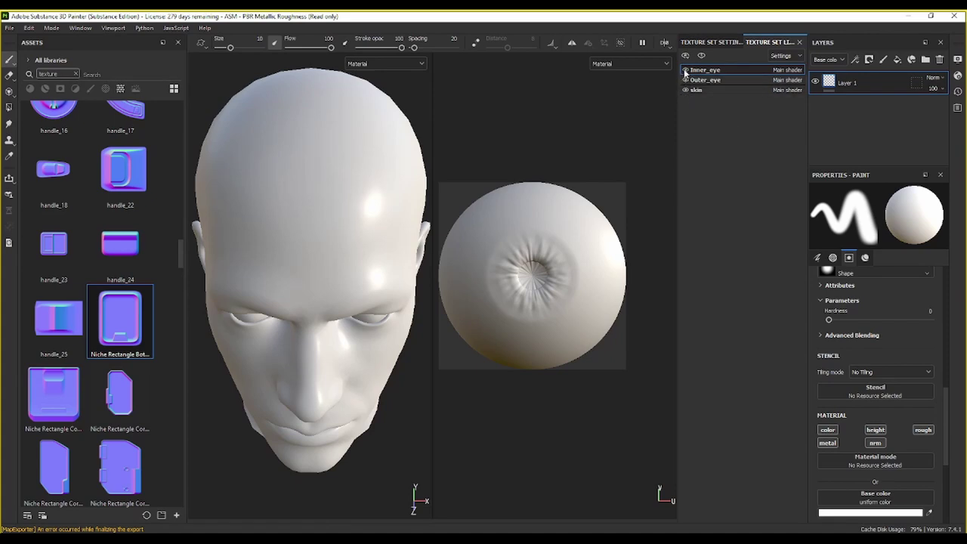
{"action": "left_click", "coordinate": [698, 90]}
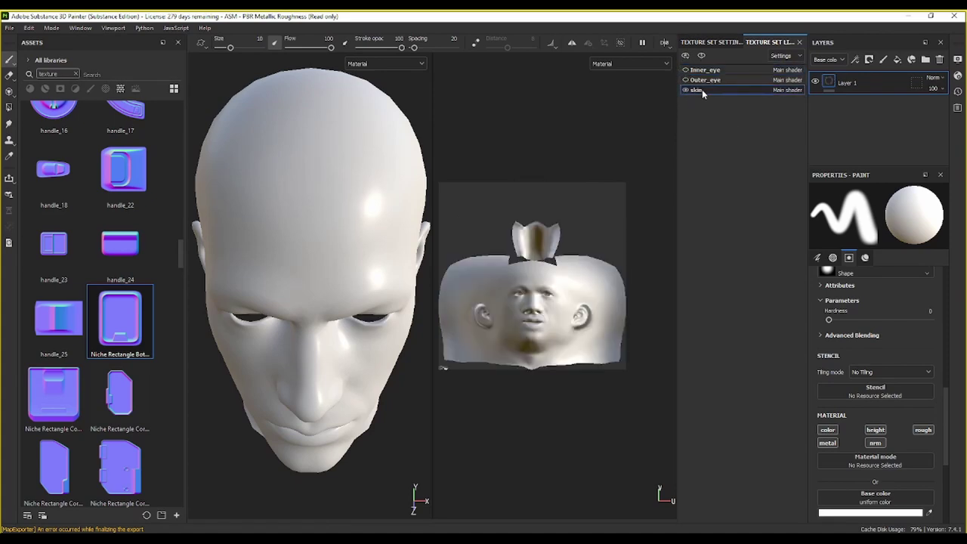
Step: Orbit the head to a three-quarter view and switch the viewport to 3D only
{"action": "mouse_move", "coordinate": [404, 303]}
{"action": "left_mouse_down", "text": "alt"}
{"action": "mouse_move", "coordinate": [334, 199]}
{"action": "mouse_move", "coordinate": [644, 82]}
{"action": "left_mouse_up", "text": "alt"}
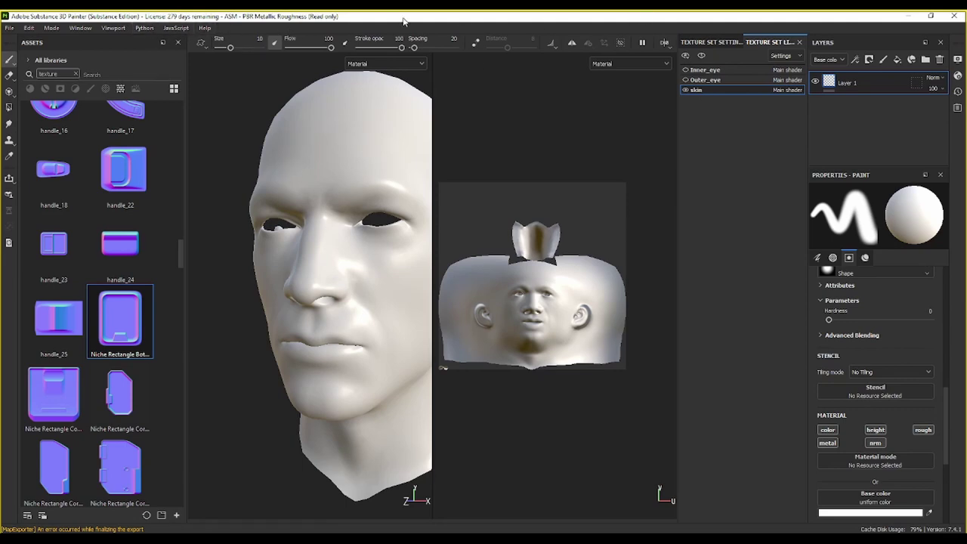
{"action": "left_click", "coordinate": [640, 64]}
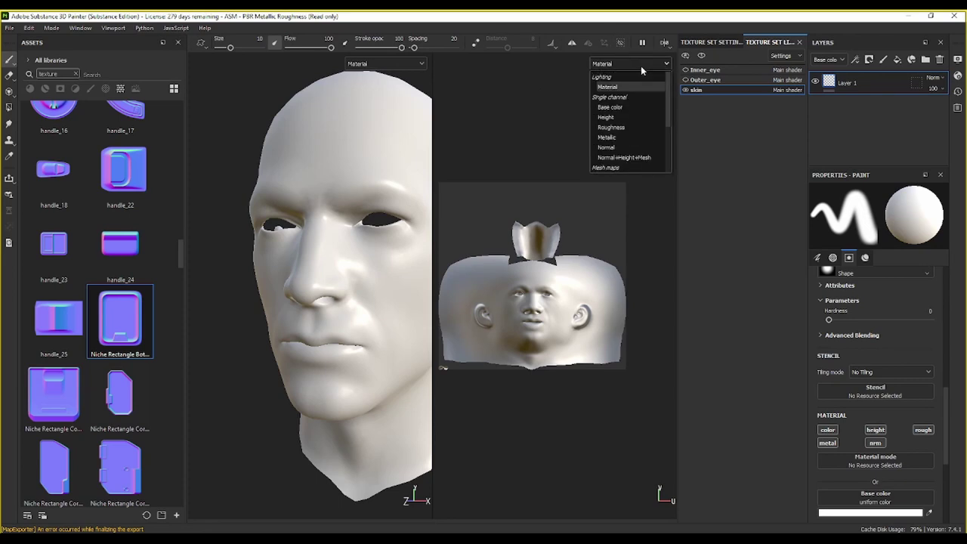
{"action": "left_click", "coordinate": [664, 43]}
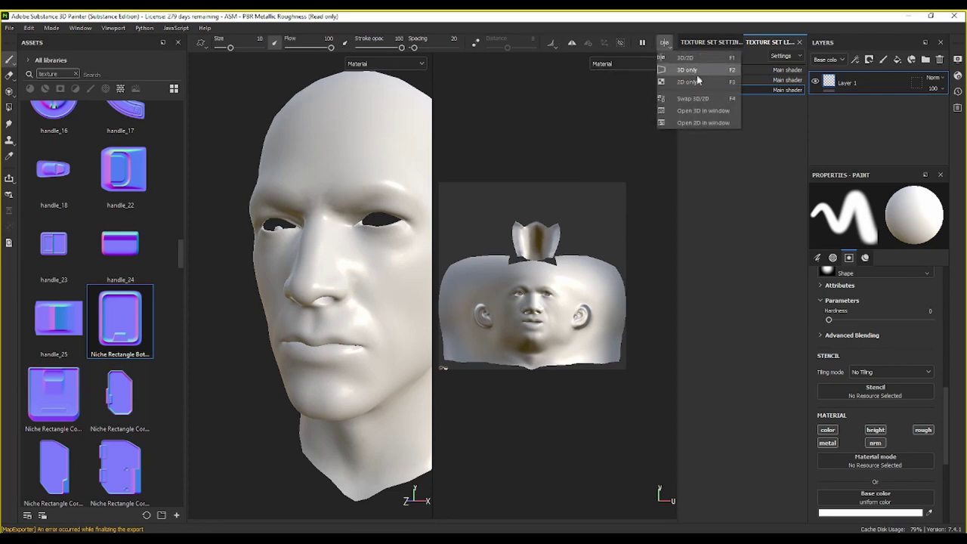
{"action": "left_click", "coordinate": [699, 70]}
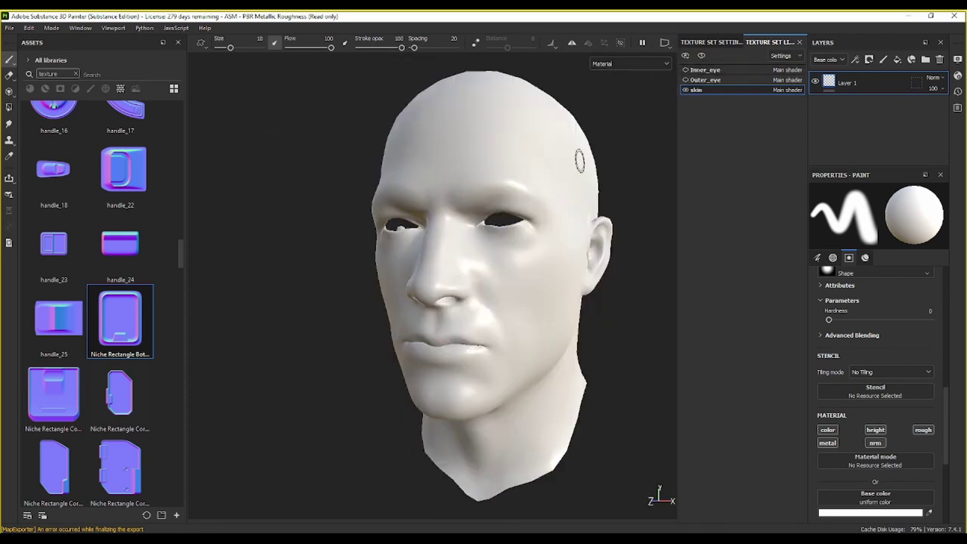
{"action": "middle_click_drag", "start_coordinate": [579, 160], "coordinate": [505, 164]}
Step: Close the Texture Set List and Settings panels and bring up the fullface folder
{"action": "left_click", "coordinate": [733, 43]}
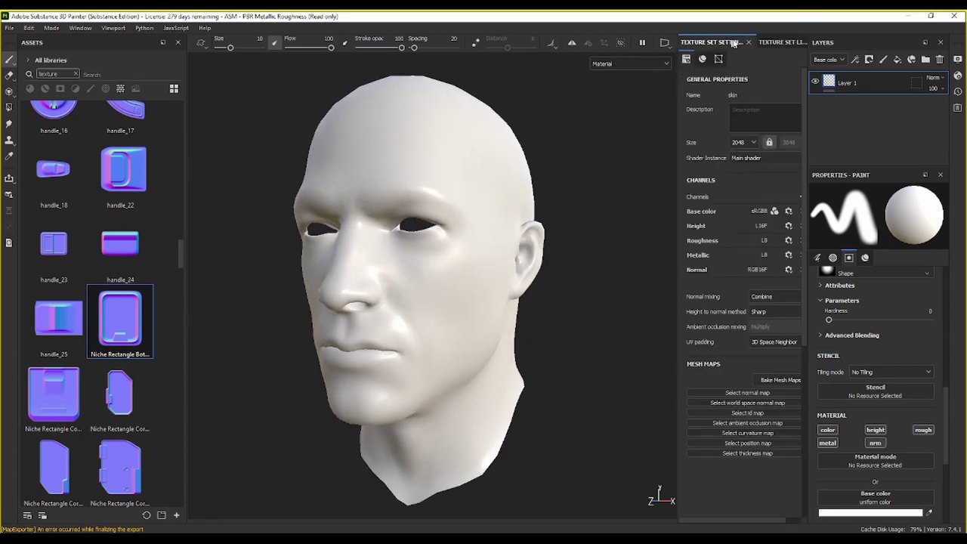
{"action": "left_click", "coordinate": [777, 43]}
{"action": "left_click", "coordinate": [799, 43]}
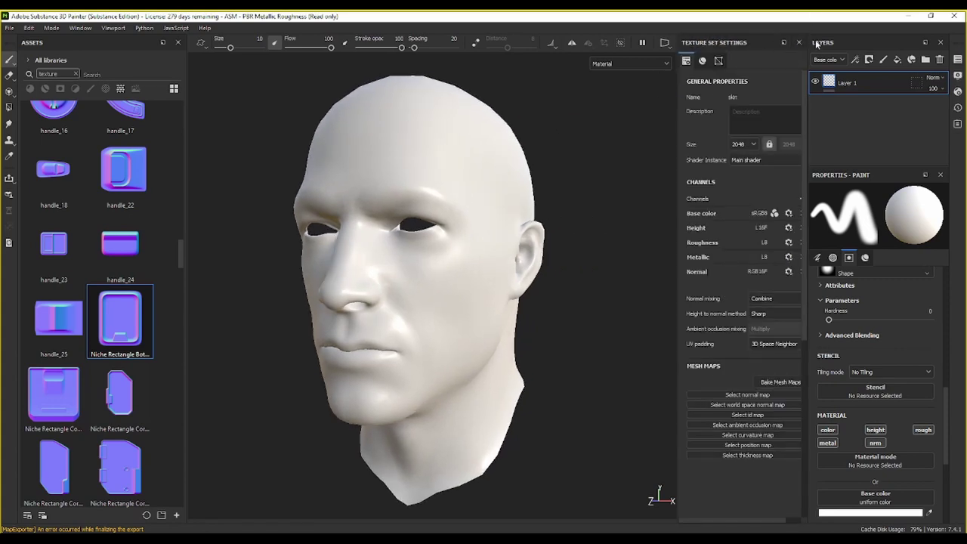
{"action": "left_click", "coordinate": [799, 43]}
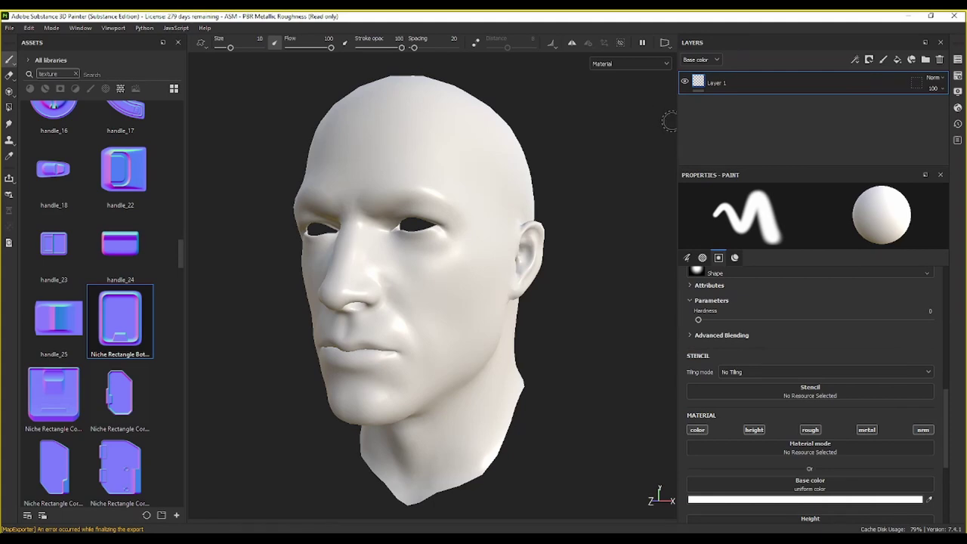
{"action": "left_click_drag", "start_coordinate": [679, 121], "coordinate": [697, 121]}
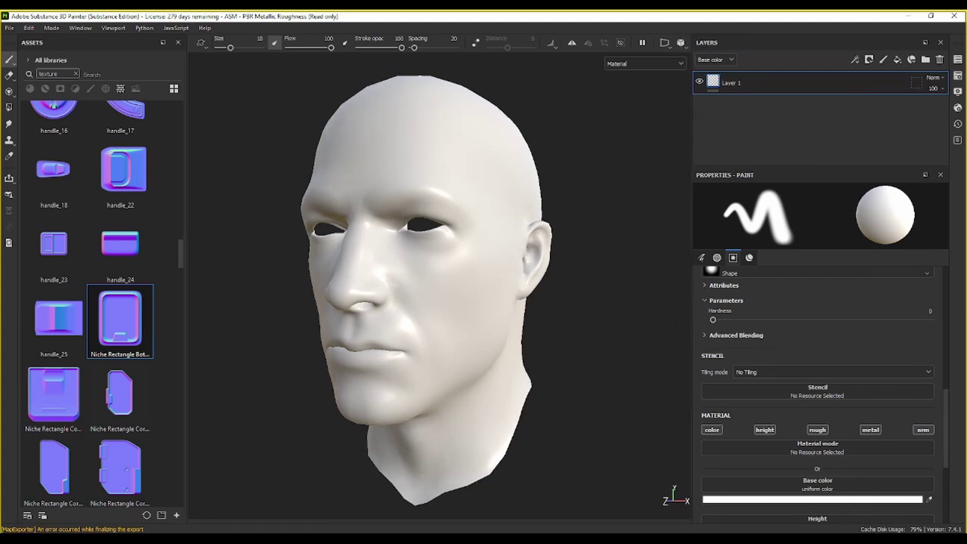
{"action": "left_click", "coordinate": [87, 499]}
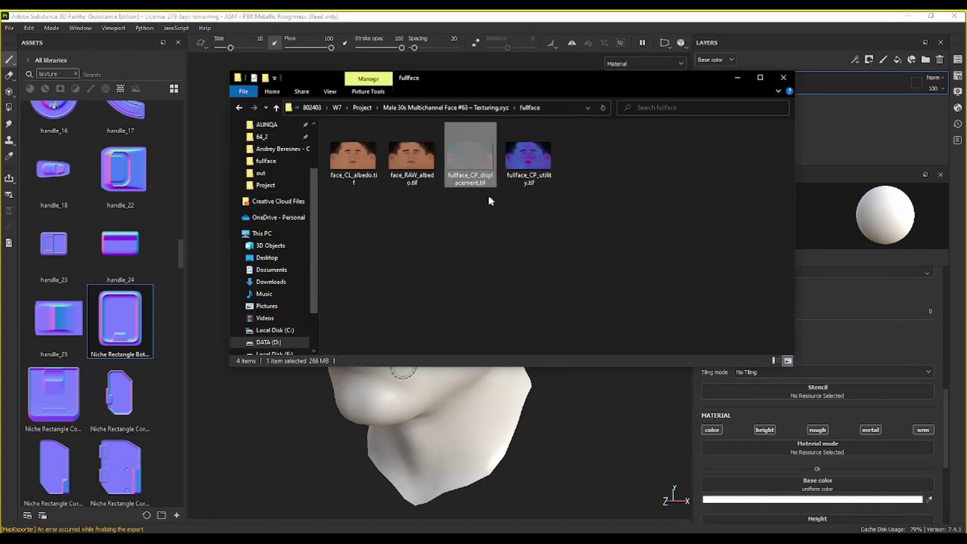
Step: Preview the albedo and displacement TIFs, then drag fullface_CP_displacement.tif into Painter's Assets panel
{"action": "double_click", "coordinate": [370, 157]}
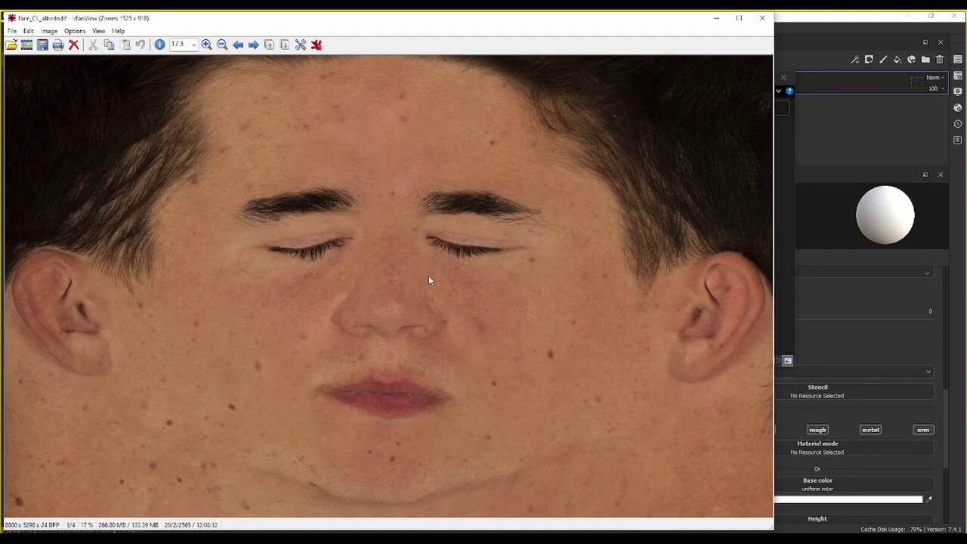
{"action": "left_click", "coordinate": [761, 17]}
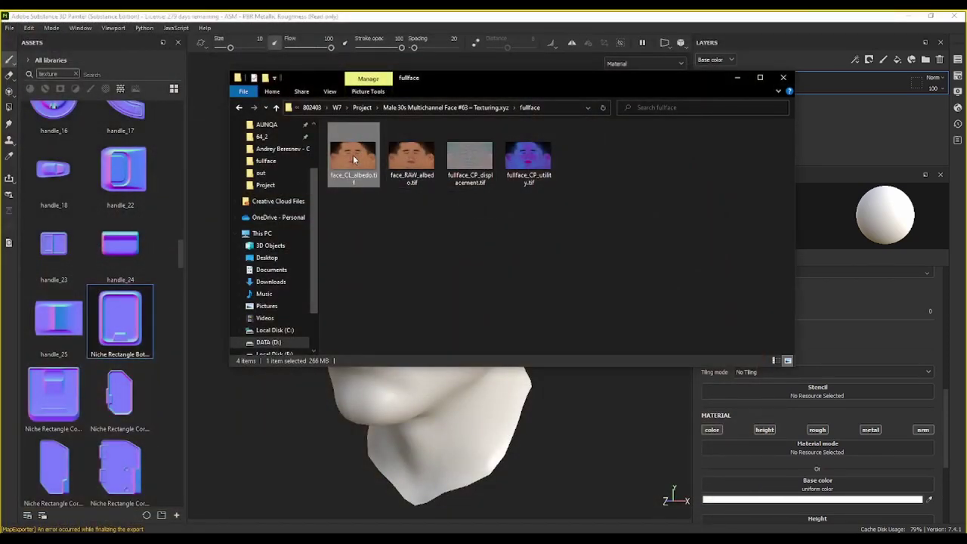
{"action": "mouse_move", "coordinate": [353, 158]}
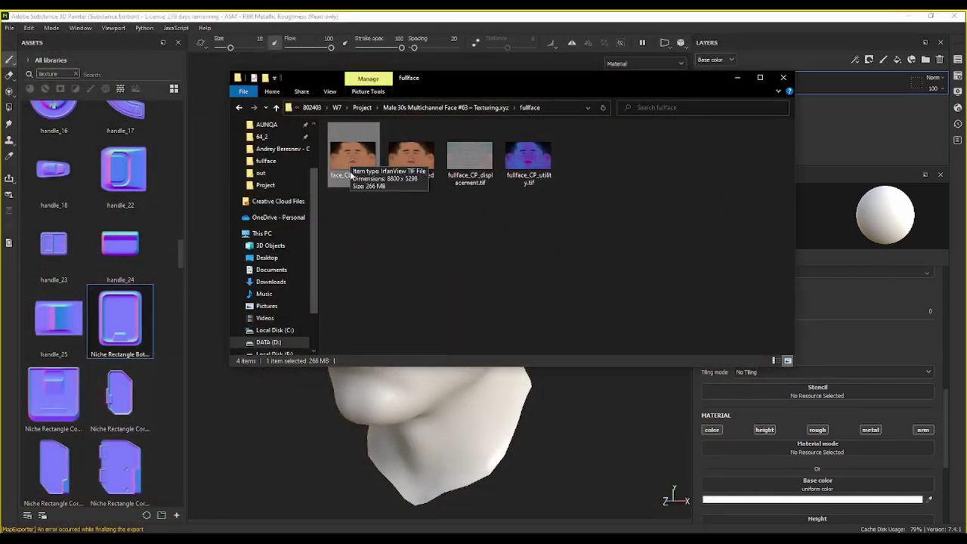
{"action": "left_click", "coordinate": [487, 160]}
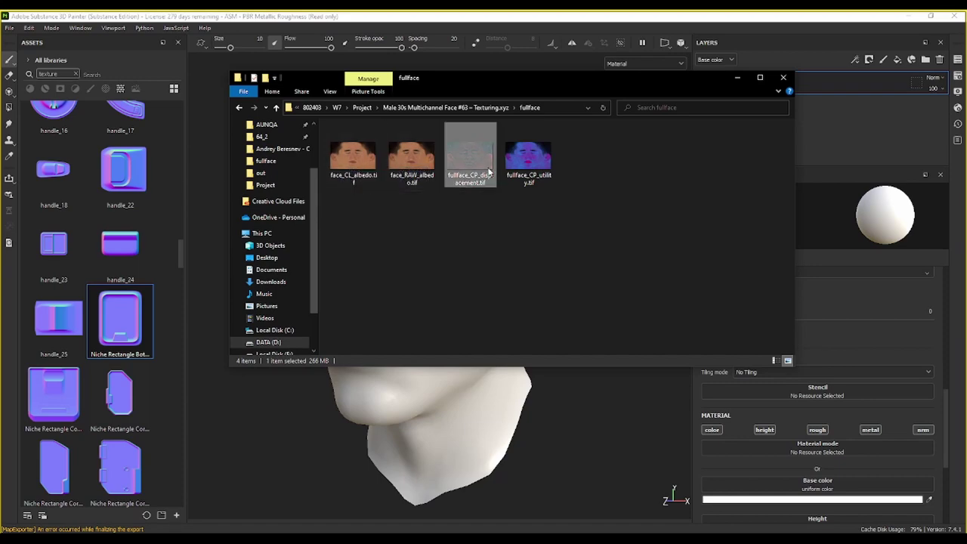
{"action": "double_click", "coordinate": [489, 160]}
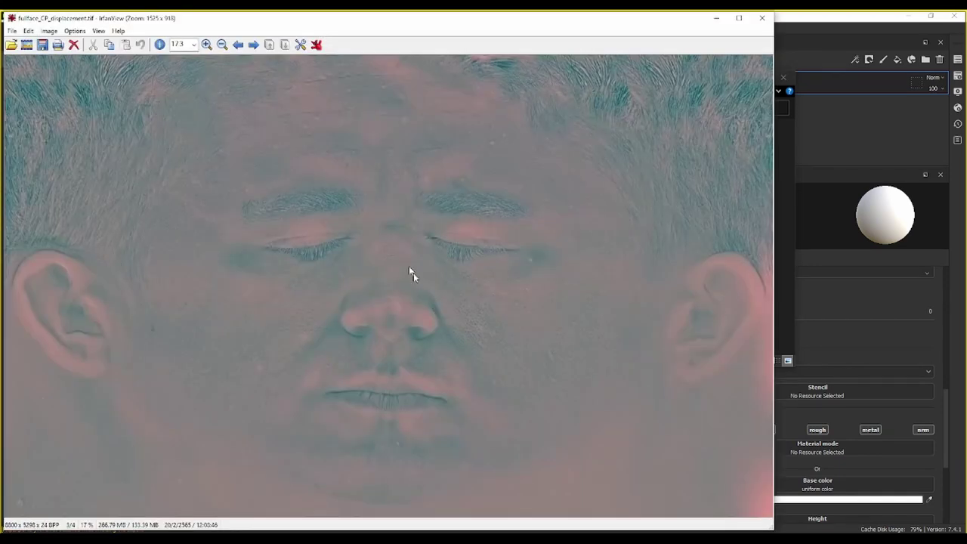
{"action": "left_click", "coordinate": [761, 17]}
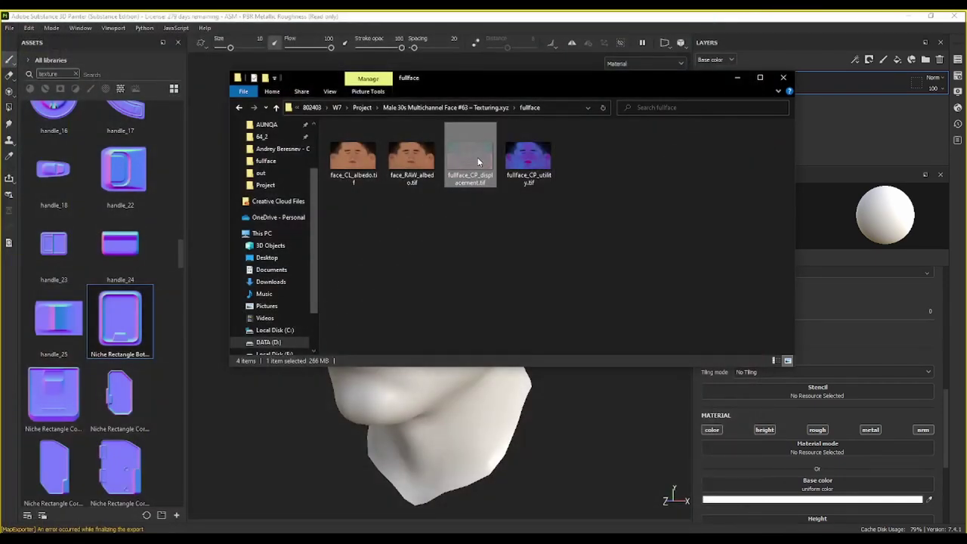
{"action": "left_click_drag", "start_coordinate": [188, 144], "coordinate": [88, 169]}
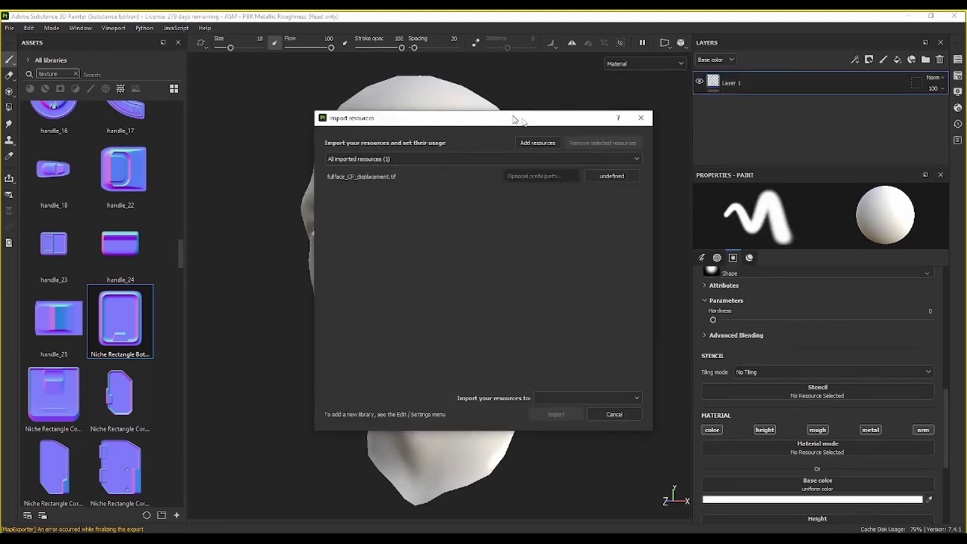
Step: Import fullface_CP_displacement.tif as a texture into the current project
{"action": "left_click", "coordinate": [612, 176]}
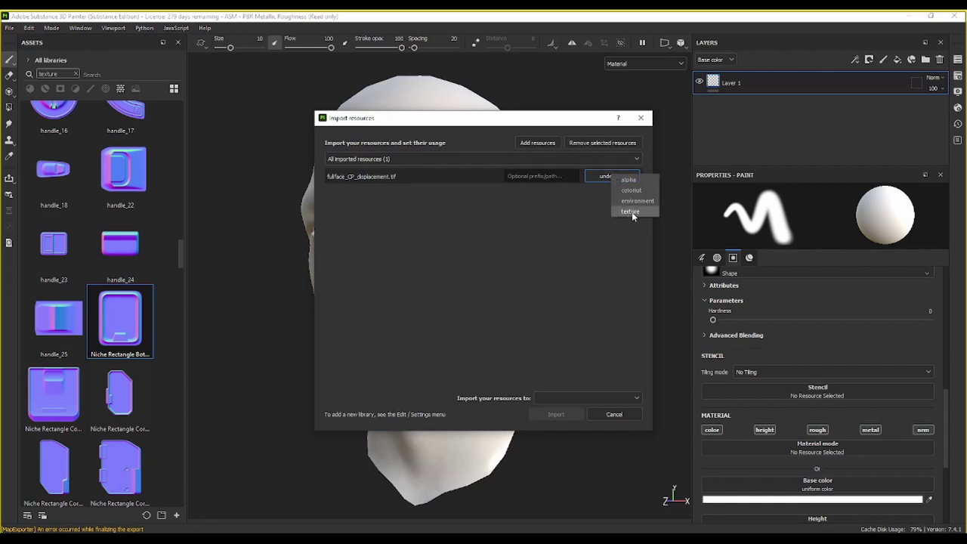
{"action": "left_click", "coordinate": [631, 212]}
{"action": "left_click", "coordinate": [582, 399]}
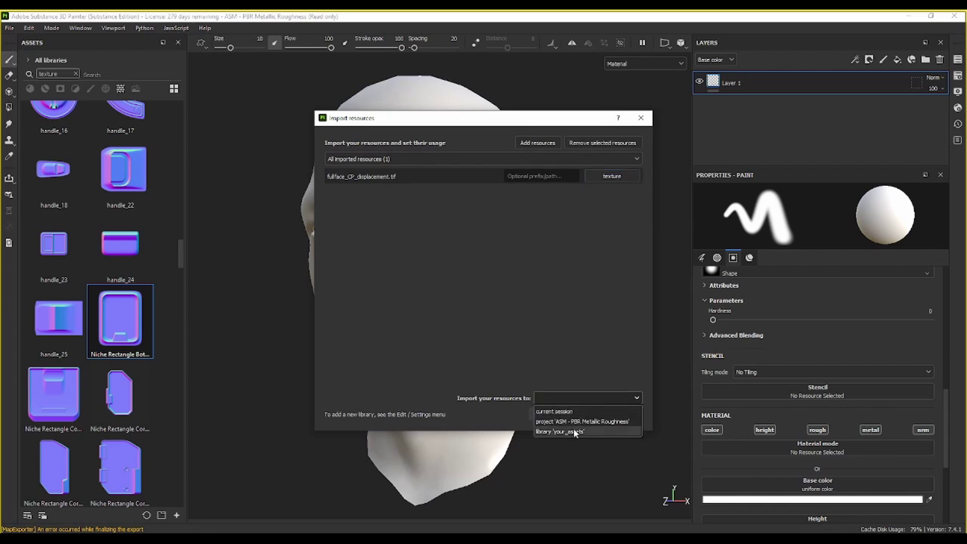
{"action": "left_click", "coordinate": [573, 423]}
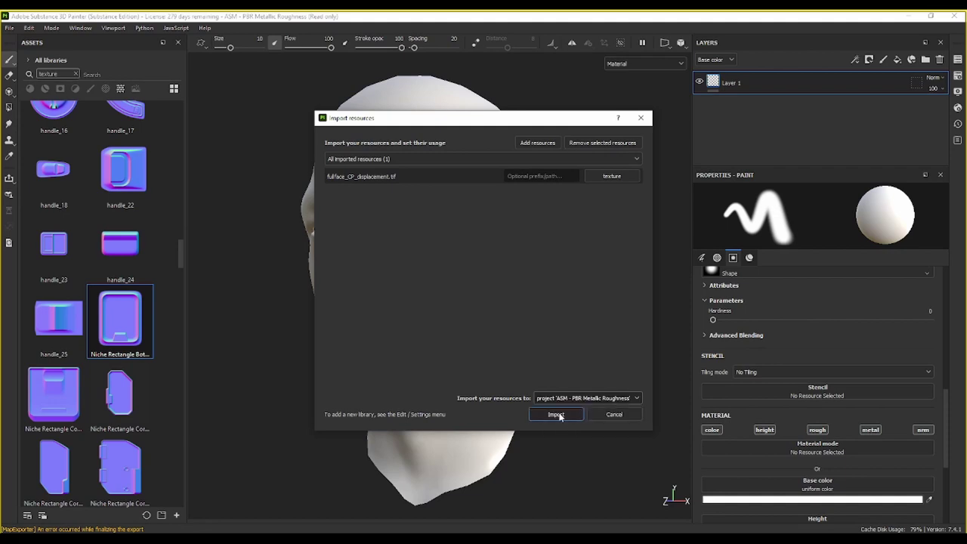
{"action": "left_click", "coordinate": [556, 415]}
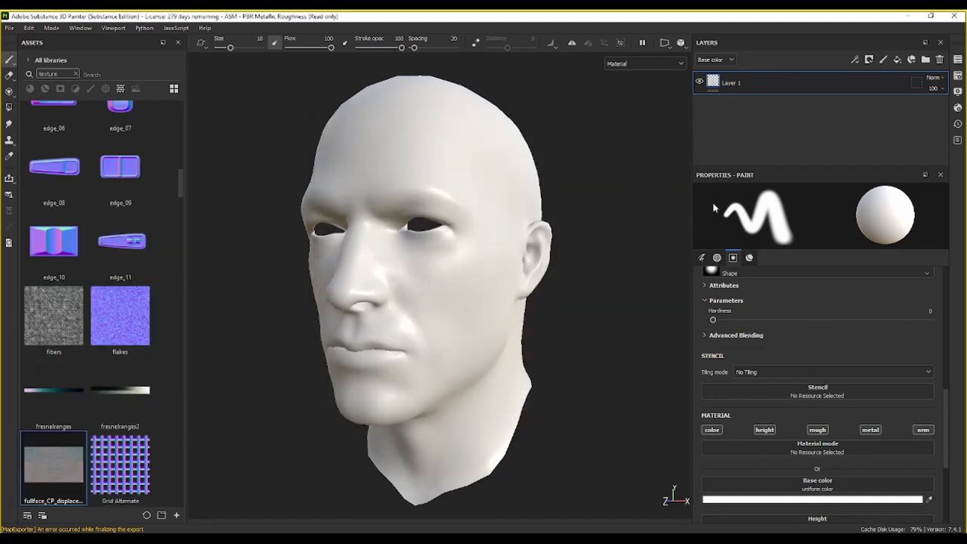
Step: Set the skin texture set's size to 4096 in Texture Set Settings, then close that panel
{"action": "left_click", "coordinate": [139, 31]}
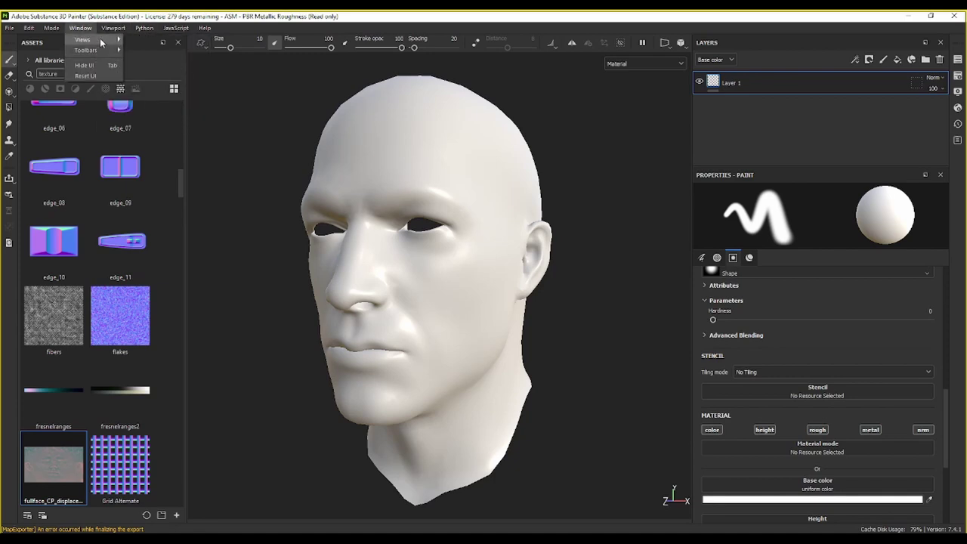
{"action": "mouse_move", "coordinate": [83, 39]}
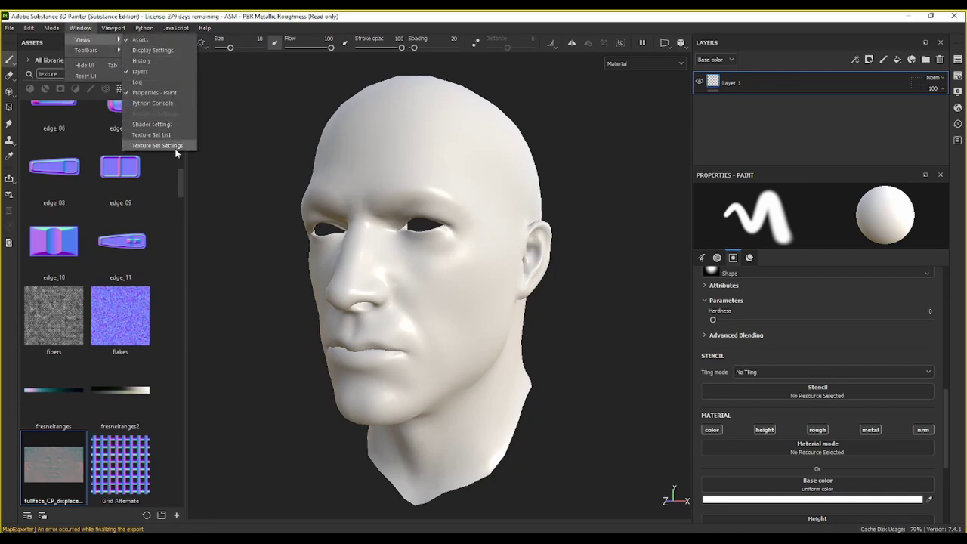
{"action": "left_click", "coordinate": [173, 145]}
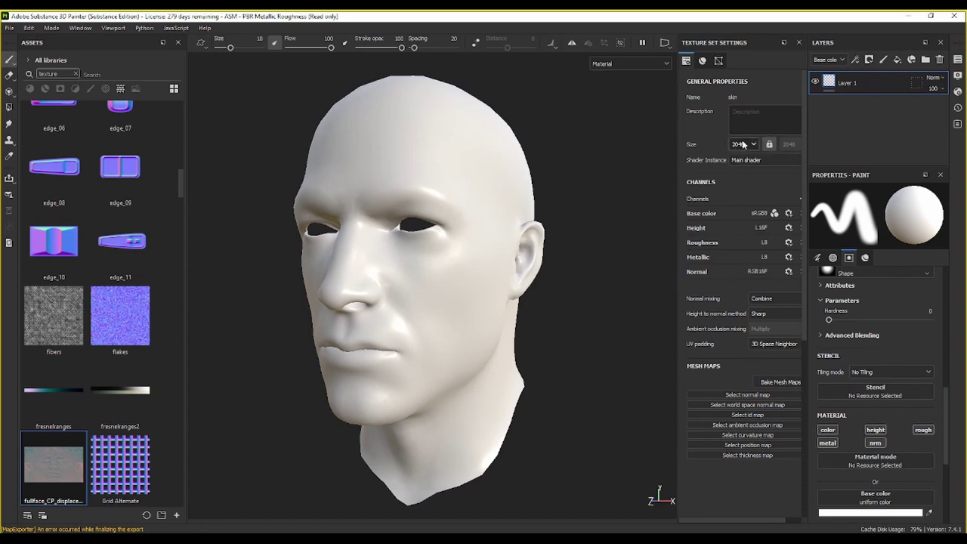
{"action": "left_click", "coordinate": [752, 145]}
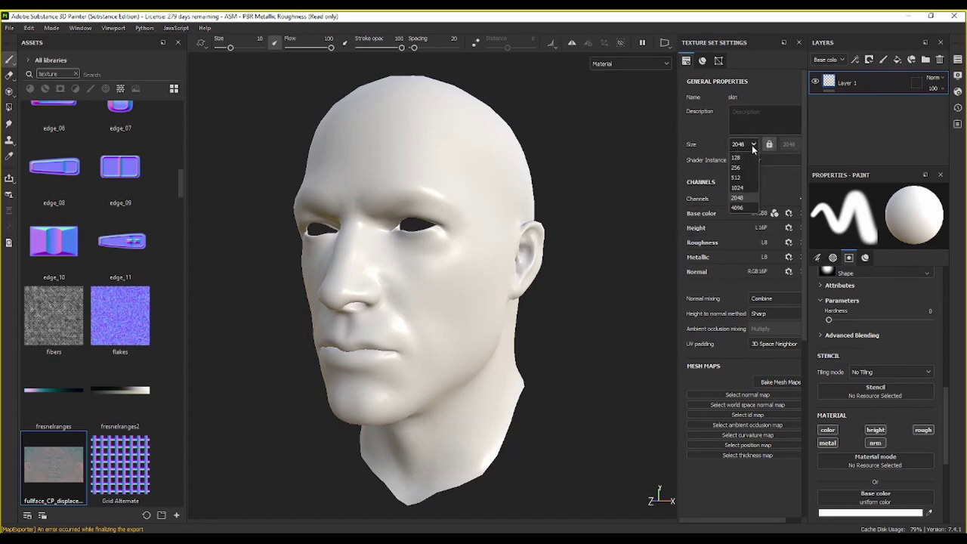
{"action": "left_click", "coordinate": [736, 208]}
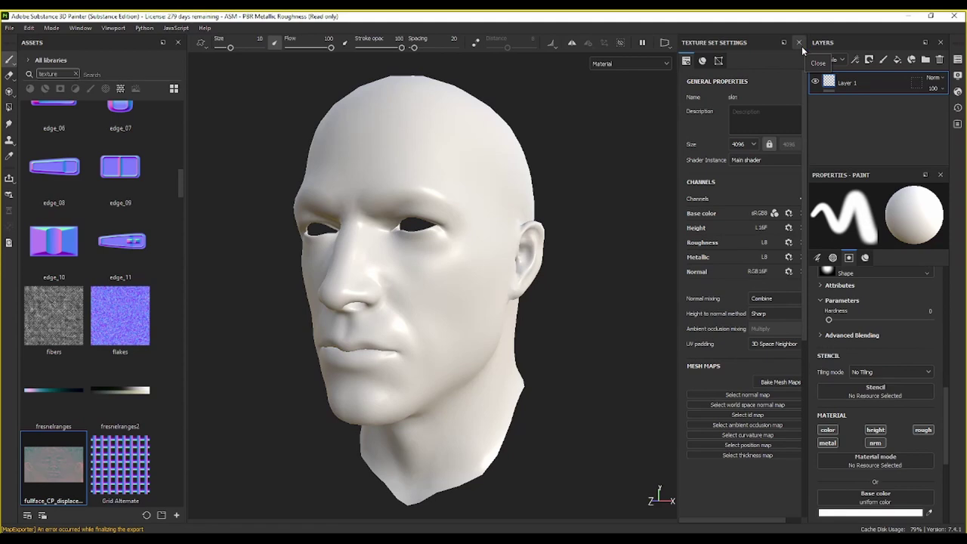
{"action": "left_click", "coordinate": [701, 61]}
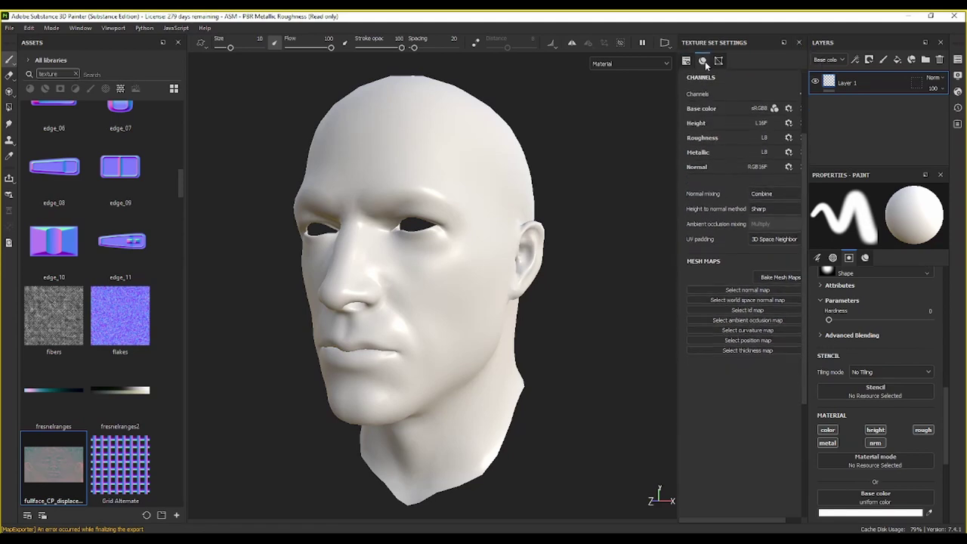
{"action": "left_click", "coordinate": [718, 61]}
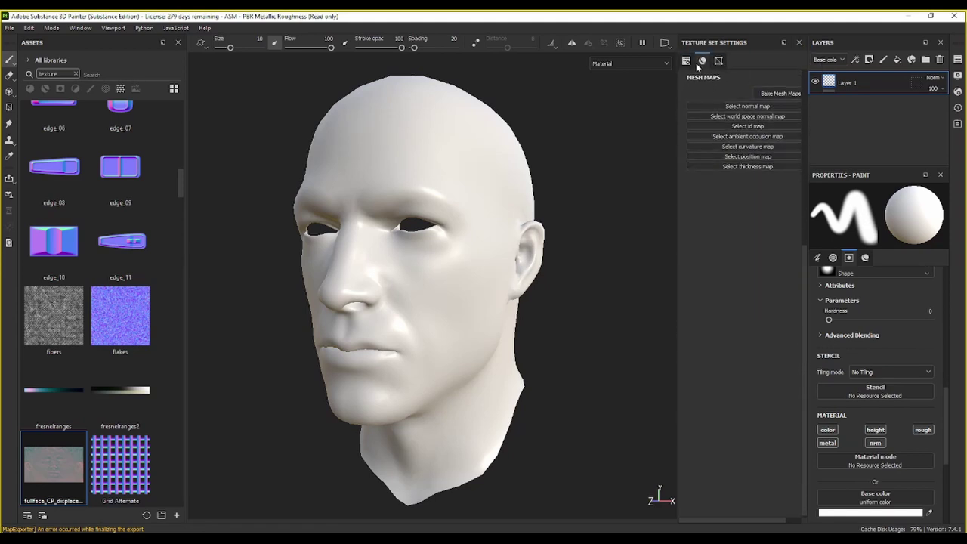
{"action": "left_click", "coordinate": [686, 61]}
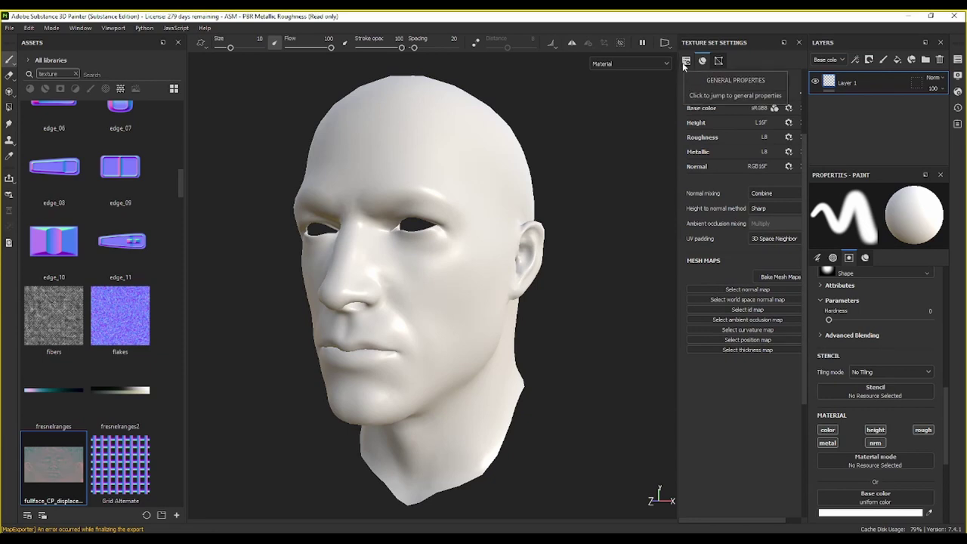
{"action": "left_click", "coordinate": [684, 65]}
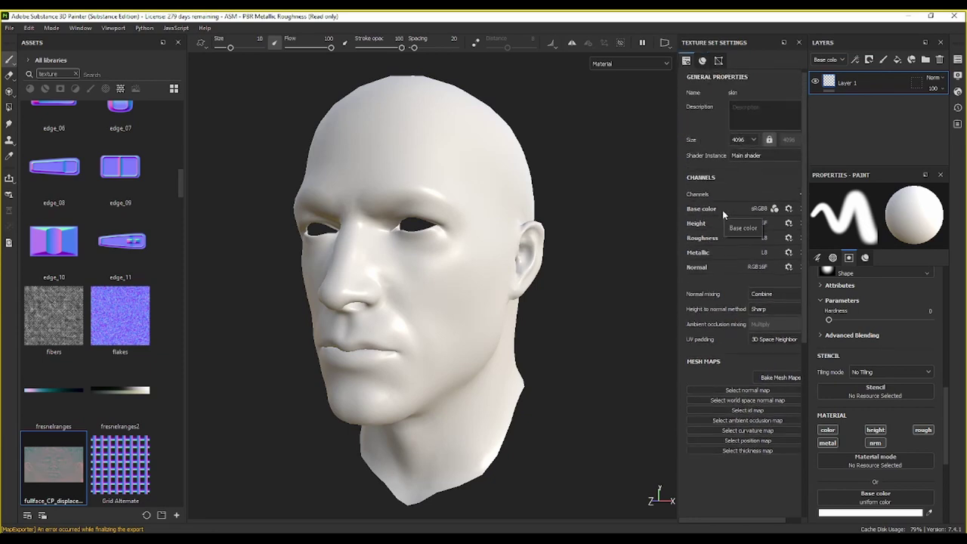
{"action": "left_click", "coordinate": [801, 42]}
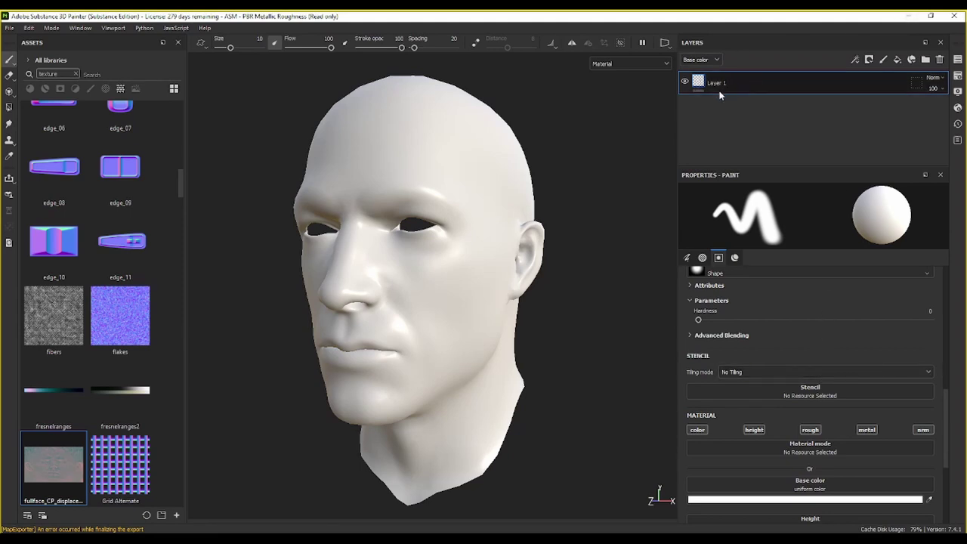
Step: Add a fill layer whose base color uses the fullface_CP_displacement texture
{"action": "left_click", "coordinate": [898, 63]}
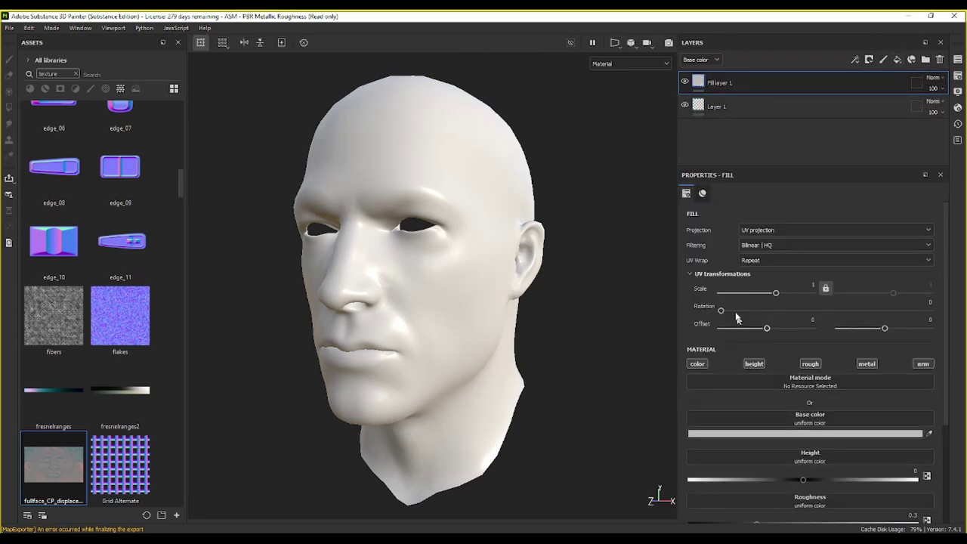
{"action": "mouse_move", "coordinate": [54, 464]}
{"action": "left_mouse_down"}
{"action": "mouse_move", "coordinate": [775, 440]}
{"action": "mouse_move", "coordinate": [782, 415]}
{"action": "left_mouse_up"}
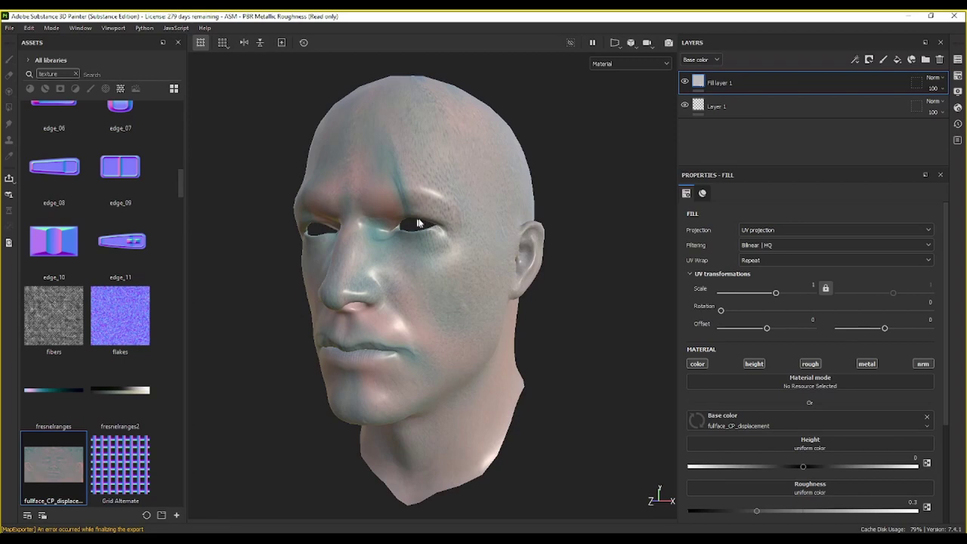
{"action": "left_click", "coordinate": [720, 108]}
Step: Delete the empty paint layer Layer 1 from the skin layer stack
{"action": "right_click", "coordinate": [719, 111]}
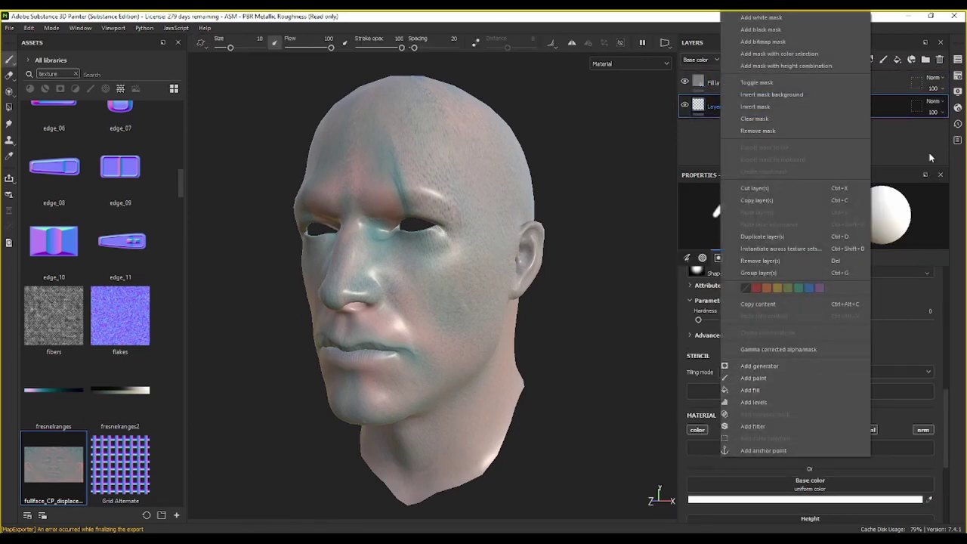
{"action": "left_click", "coordinate": [935, 136]}
{"action": "left_click", "coordinate": [939, 59]}
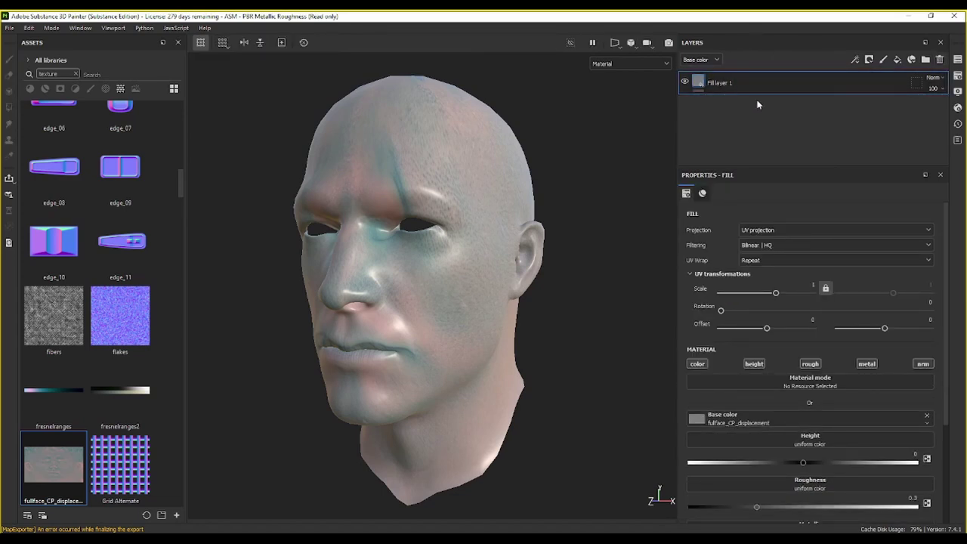
Step: Orbit and pan the viewport to inspect the face texture on the head
{"action": "mouse_move", "coordinate": [563, 254]}
{"action": "left_mouse_down", "text": "alt"}
{"action": "mouse_move", "coordinate": [616, 312]}
{"action": "mouse_move", "coordinate": [539, 227]}
{"action": "mouse_move", "coordinate": [501, 227]}
{"action": "mouse_move", "coordinate": [531, 259]}
{"action": "mouse_move", "coordinate": [572, 228]}
{"action": "mouse_move", "coordinate": [615, 255]}
{"action": "mouse_move", "coordinate": [566, 205]}
{"action": "mouse_move", "coordinate": [531, 265]}
{"action": "mouse_move", "coordinate": [510, 275]}
{"action": "mouse_move", "coordinate": [367, 276]}
{"action": "mouse_move", "coordinate": [597, 283]}
{"action": "mouse_move", "coordinate": [626, 244]}
{"action": "mouse_move", "coordinate": [578, 286]}
{"action": "mouse_move", "coordinate": [566, 257]}
{"action": "left_mouse_up", "text": "alt"}
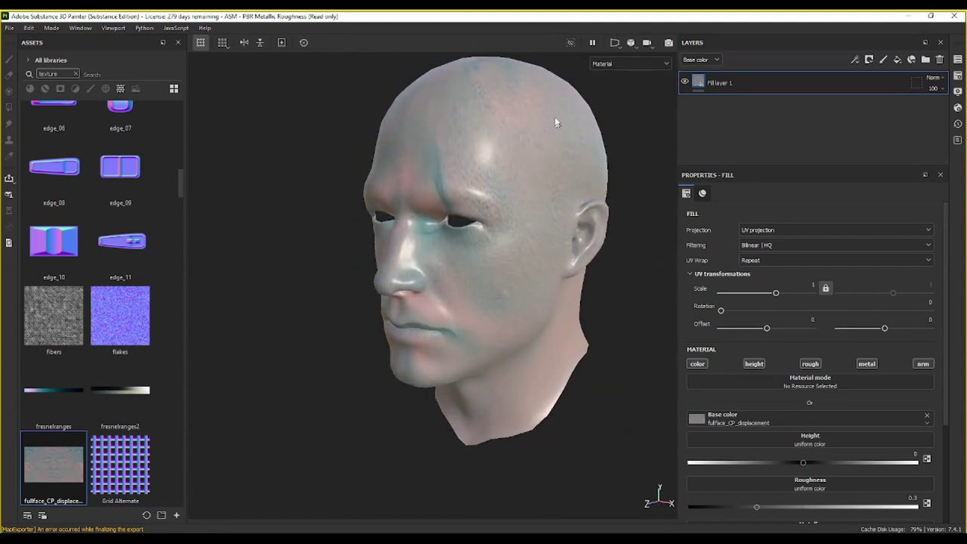
{"action": "middle_click_drag", "start_coordinate": [636, 118], "coordinate": [598, 141], "text": "alt"}
{"action": "mouse_move", "coordinate": [599, 141]}
{"action": "left_mouse_down", "text": "alt"}
{"action": "mouse_move", "coordinate": [641, 134]}
{"action": "mouse_move", "coordinate": [536, 158]}
{"action": "mouse_move", "coordinate": [589, 151]}
{"action": "mouse_move", "coordinate": [589, 161]}
{"action": "mouse_move", "coordinate": [619, 161]}
{"action": "mouse_move", "coordinate": [587, 229]}
{"action": "left_mouse_up", "text": "alt"}
{"action": "mouse_move", "coordinate": [587, 229]}
{"action": "middle_mouse_down", "text": "alt"}
{"action": "mouse_move", "coordinate": [639, 179]}
{"action": "mouse_move", "coordinate": [628, 186]}
{"action": "middle_mouse_up", "text": "alt"}
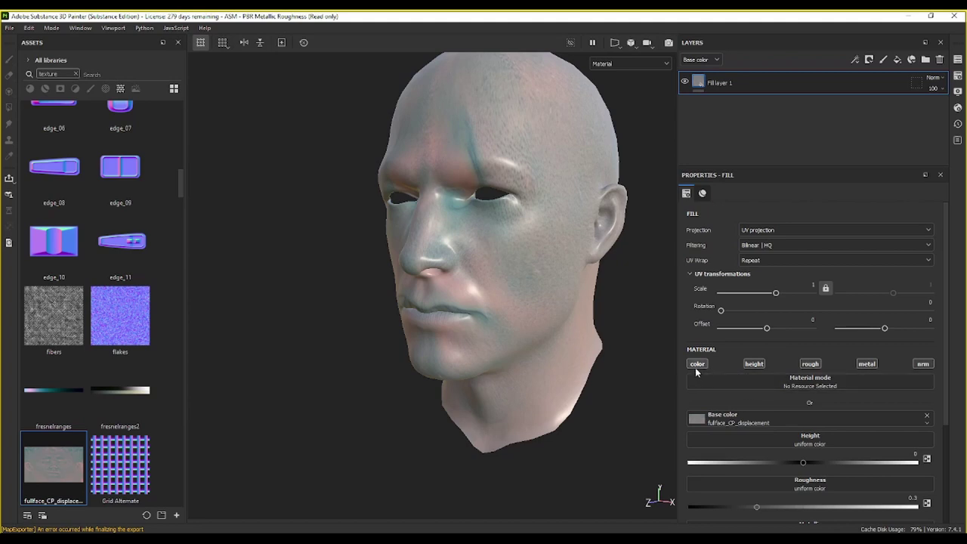
Step: Turn off the fill's height, roughness, metallic and normal channels
{"action": "left_click", "coordinate": [753, 363]}
{"action": "left_click", "coordinate": [821, 363]}
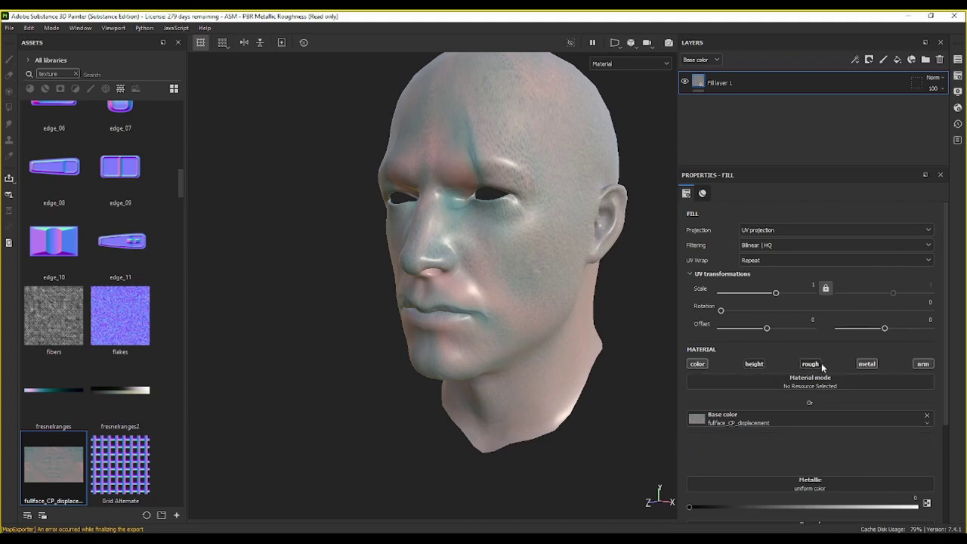
{"action": "left_click", "coordinate": [868, 363]}
{"action": "left_click", "coordinate": [923, 363]}
{"action": "left_click", "coordinate": [924, 363]}
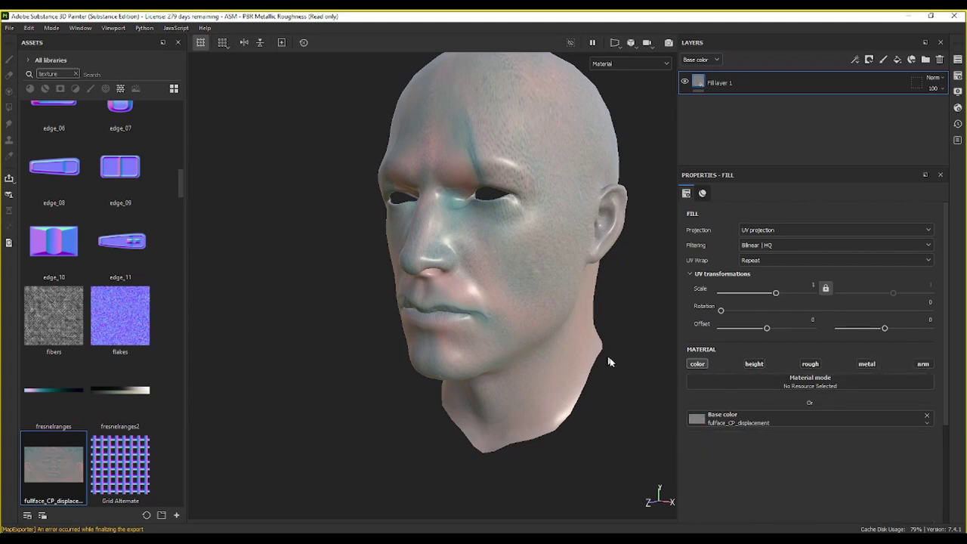
Step: Clear the base color and reapply the fullface_CP_displacement texture to it
{"action": "left_click", "coordinate": [928, 417]}
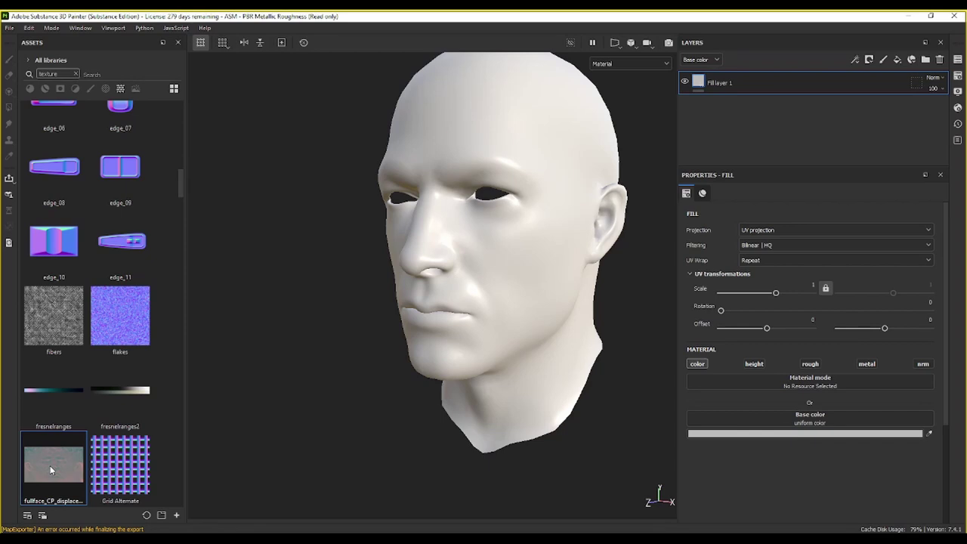
{"action": "left_click_drag", "start_coordinate": [50, 465], "coordinate": [756, 419]}
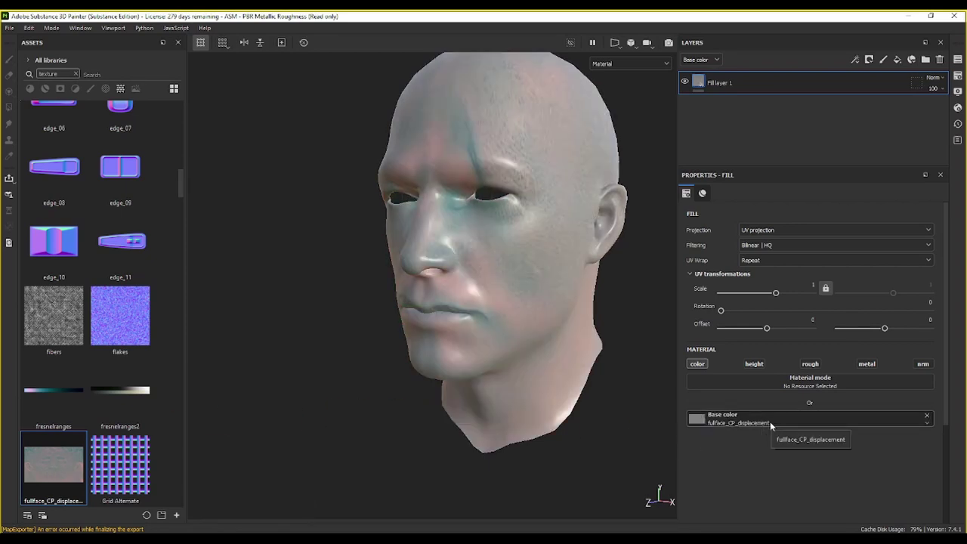
{"action": "mouse_move", "coordinate": [549, 289]}
{"action": "left_mouse_down", "text": "alt"}
{"action": "mouse_move", "coordinate": [554, 241]}
{"action": "mouse_move", "coordinate": [474, 290]}
{"action": "mouse_move", "coordinate": [518, 312]}
{"action": "mouse_move", "coordinate": [496, 248]}
{"action": "mouse_move", "coordinate": [423, 264]}
{"action": "mouse_move", "coordinate": [398, 250]}
{"action": "mouse_move", "coordinate": [367, 264]}
{"action": "mouse_move", "coordinate": [483, 287]}
{"action": "mouse_move", "coordinate": [456, 315]}
{"action": "mouse_move", "coordinate": [521, 357]}
{"action": "mouse_move", "coordinate": [579, 287]}
{"action": "mouse_move", "coordinate": [641, 345]}
{"action": "mouse_move", "coordinate": [544, 317]}
{"action": "mouse_move", "coordinate": [492, 205]}
{"action": "mouse_move", "coordinate": [438, 316]}
{"action": "mouse_move", "coordinate": [446, 250]}
{"action": "left_mouse_up", "text": "alt"}
Step: Show only the Base color channel in the viewport and orbit the head to a near-frontal view
{"action": "left_click", "coordinate": [612, 63]}
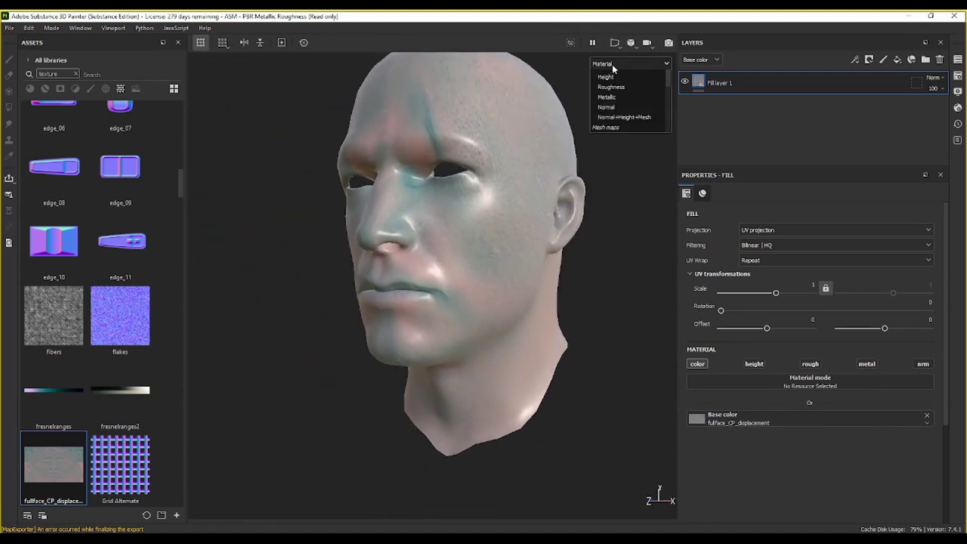
{"action": "left_click", "coordinate": [615, 103]}
{"action": "mouse_move", "coordinate": [446, 258]}
{"action": "left_mouse_down", "text": "alt"}
{"action": "mouse_move", "coordinate": [416, 269]}
{"action": "mouse_move", "coordinate": [518, 269]}
{"action": "mouse_move", "coordinate": [567, 255]}
{"action": "mouse_move", "coordinate": [470, 274]}
{"action": "mouse_move", "coordinate": [415, 212]}
{"action": "mouse_move", "coordinate": [453, 211]}
{"action": "mouse_move", "coordinate": [437, 248]}
{"action": "left_mouse_up", "text": "alt"}
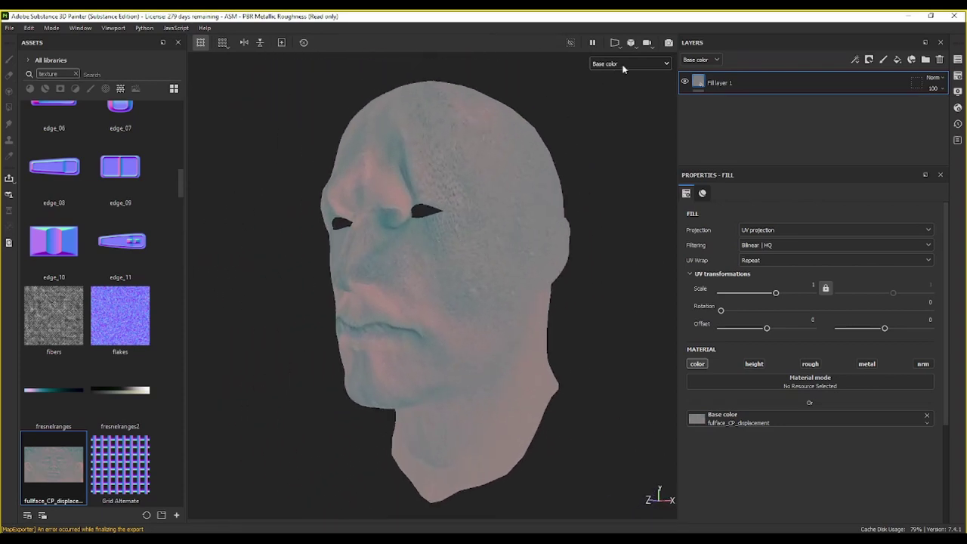
{"action": "left_click", "coordinate": [624, 66]}
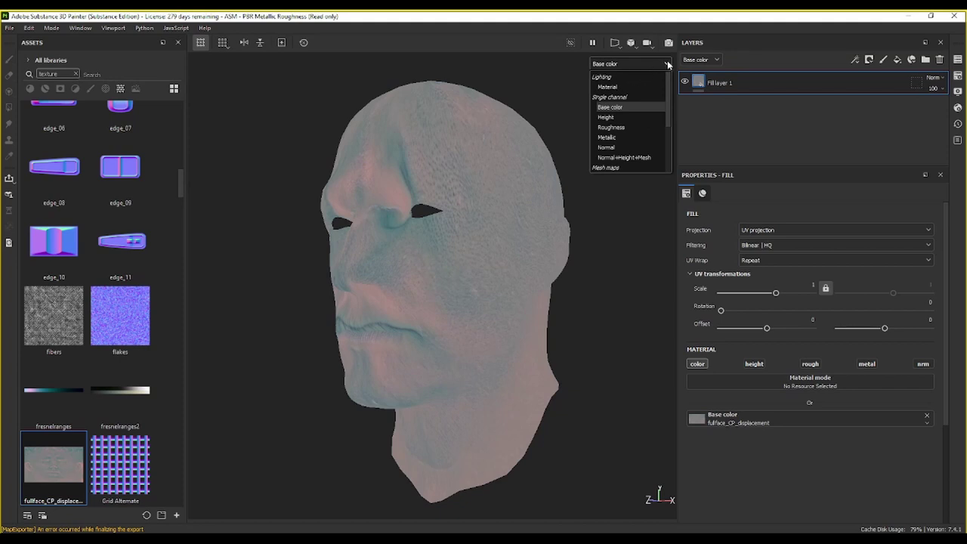
{"action": "left_click", "coordinate": [718, 119]}
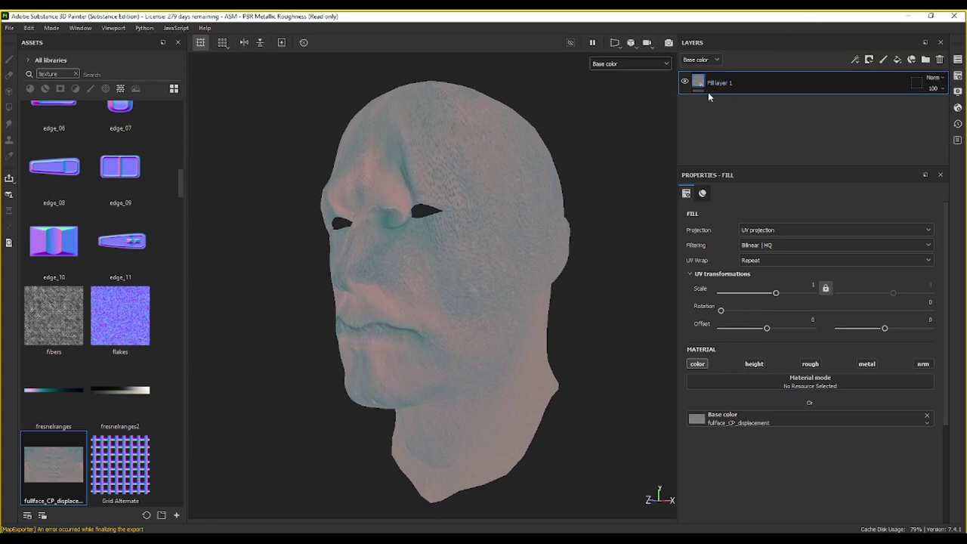
{"action": "left_click", "coordinate": [801, 230]}
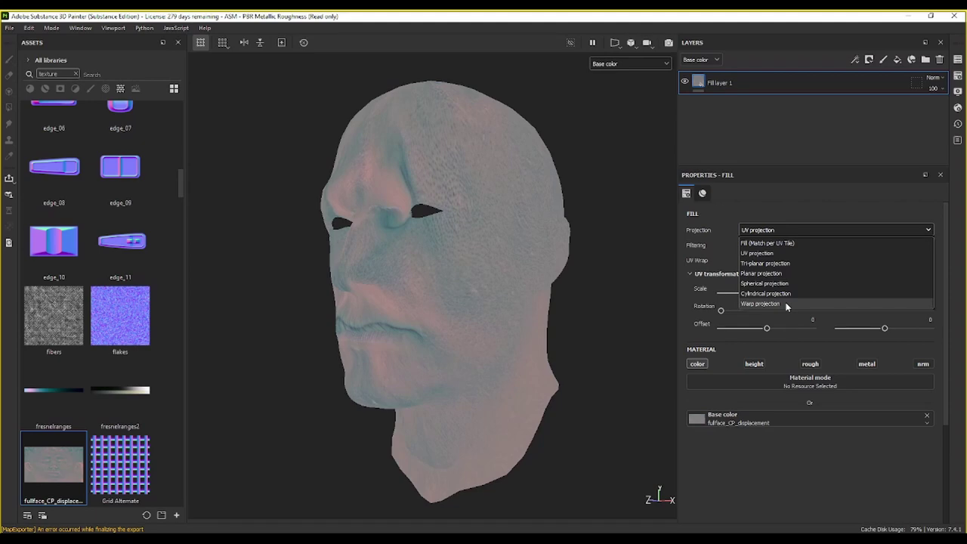
Step: Switch Fill layer 1 to Warp projection and orbit the head to a side profile
{"action": "left_click", "coordinate": [785, 304]}
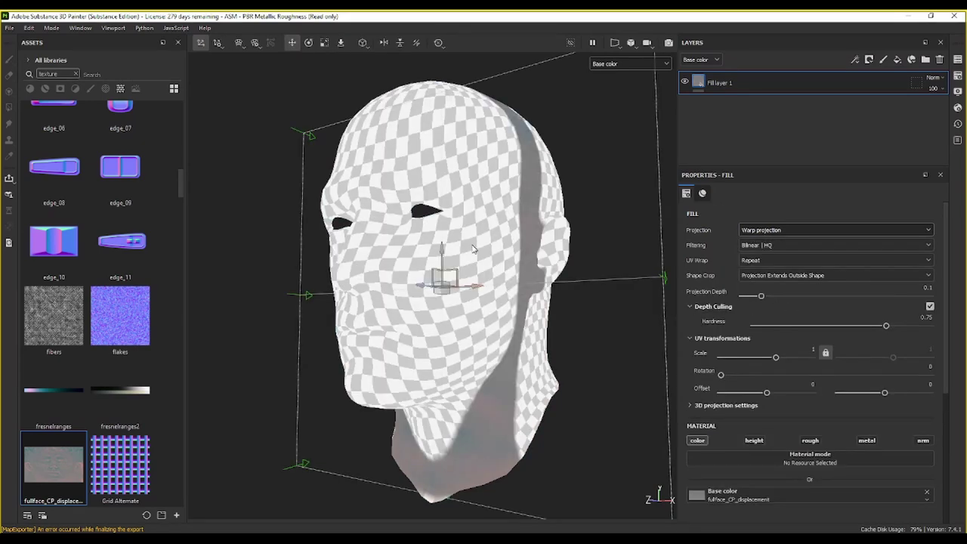
{"action": "mouse_move", "coordinate": [398, 246]}
{"action": "left_mouse_down", "text": "alt"}
{"action": "mouse_move", "coordinate": [296, 272]}
{"action": "mouse_move", "coordinate": [362, 317]}
{"action": "mouse_move", "coordinate": [327, 326]}
{"action": "mouse_move", "coordinate": [543, 253]}
{"action": "mouse_move", "coordinate": [372, 378]}
{"action": "mouse_move", "coordinate": [496, 405]}
{"action": "mouse_move", "coordinate": [393, 278]}
{"action": "left_mouse_up", "text": "alt"}
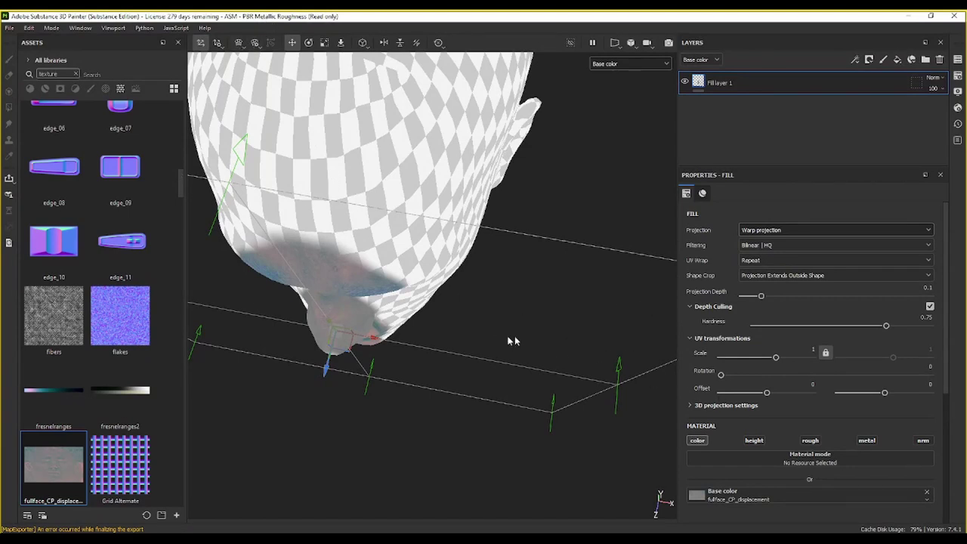
Step: Change the warp grid Rows setting from 5 to 8
{"action": "left_click", "coordinate": [255, 44]}
{"action": "double_click", "coordinate": [302, 79]}
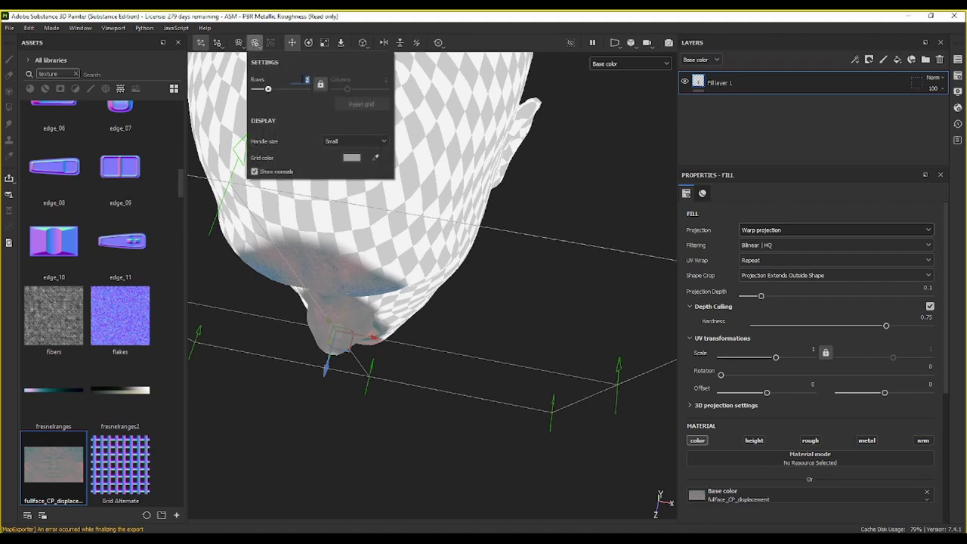
{"action": "type", "text": "5"}
{"action": "key", "text": "Return"}
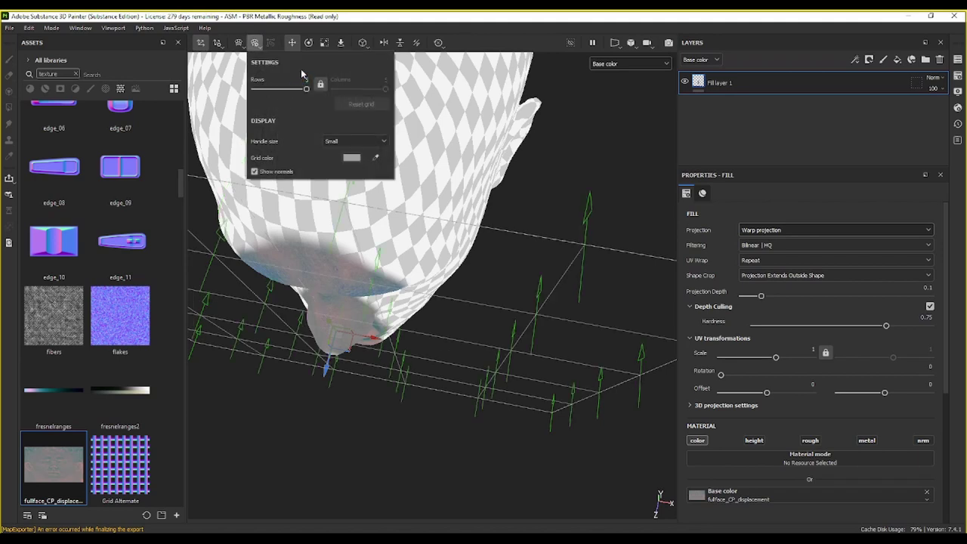
{"action": "mouse_move", "coordinate": [416, 335]}
{"action": "left_mouse_down", "text": "alt"}
{"action": "mouse_move", "coordinate": [367, 290]}
{"action": "mouse_move", "coordinate": [397, 142]}
{"action": "mouse_move", "coordinate": [268, 38]}
{"action": "left_mouse_up", "text": "alt"}
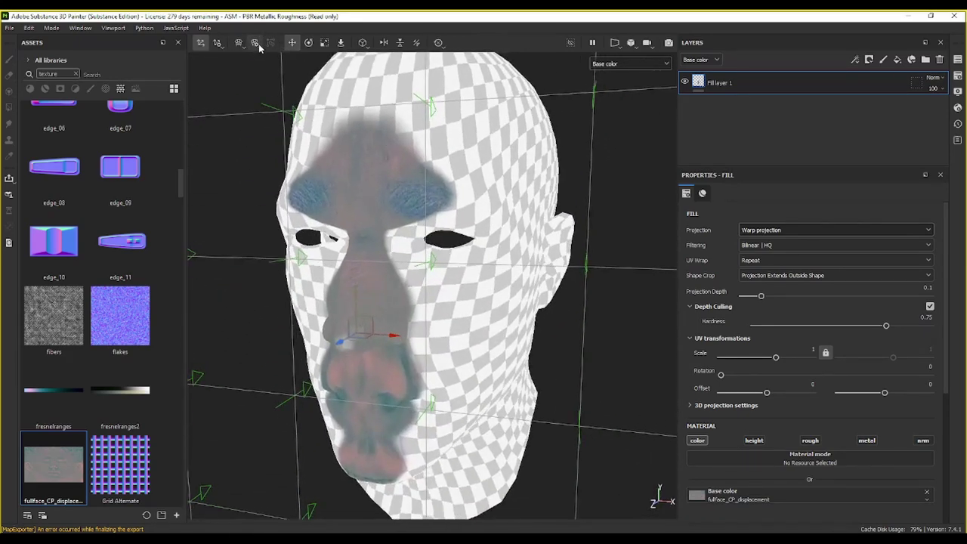
{"action": "left_click", "coordinate": [258, 44]}
{"action": "left_click", "coordinate": [308, 79]}
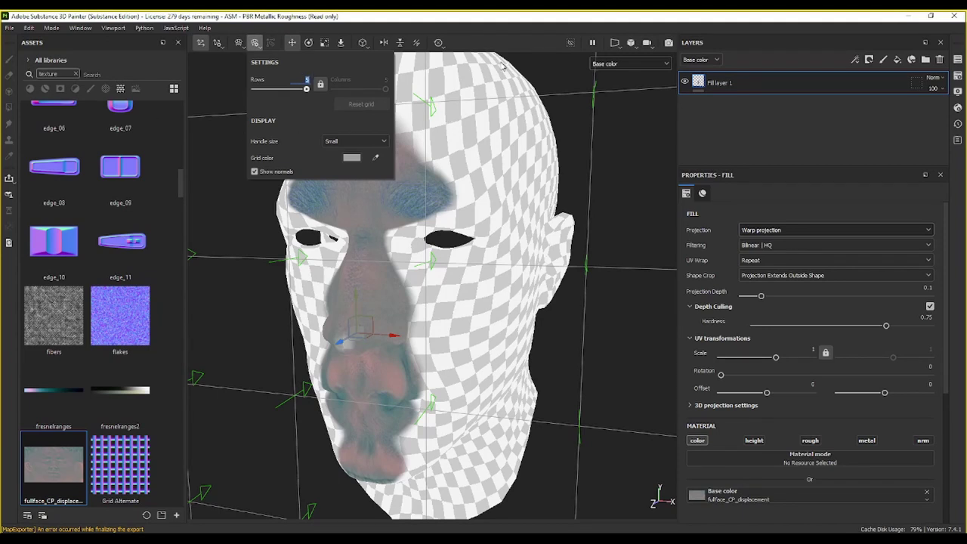
{"action": "type", "text": "8"}
{"action": "key", "text": "Return"}
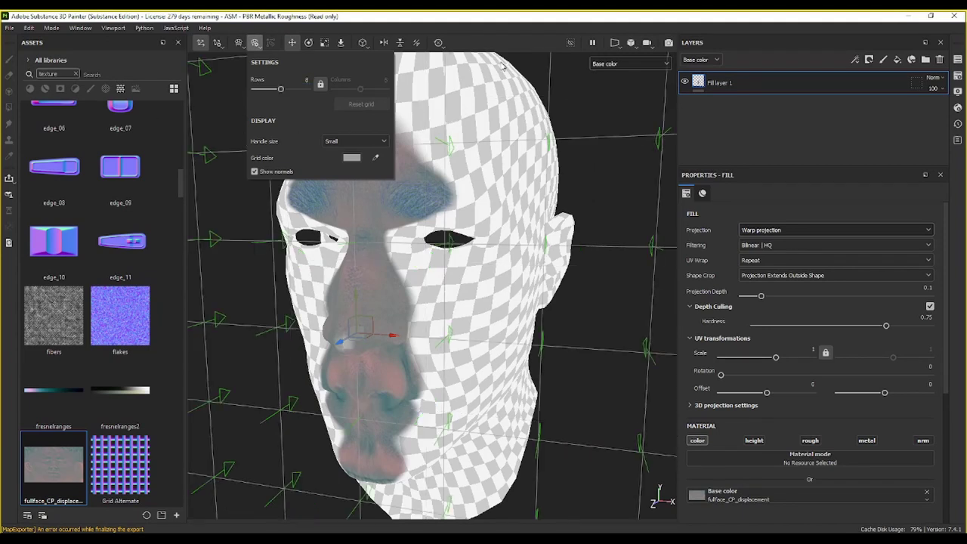
Step: Inspect the 8-row grid from below and in profile, ending on a straight-on front view
{"action": "scroll", "coordinate": [512, 229], "scroll_direction": "down", "scroll_amount": 2}
{"action": "mouse_move", "coordinate": [446, 249]}
{"action": "left_mouse_down", "text": "alt"}
{"action": "mouse_move", "coordinate": [437, 235]}
{"action": "mouse_move", "coordinate": [587, 164]}
{"action": "mouse_move", "coordinate": [435, 272]}
{"action": "mouse_move", "coordinate": [377, 287]}
{"action": "mouse_move", "coordinate": [546, 276]}
{"action": "mouse_move", "coordinate": [498, 230]}
{"action": "left_mouse_up", "text": "alt"}
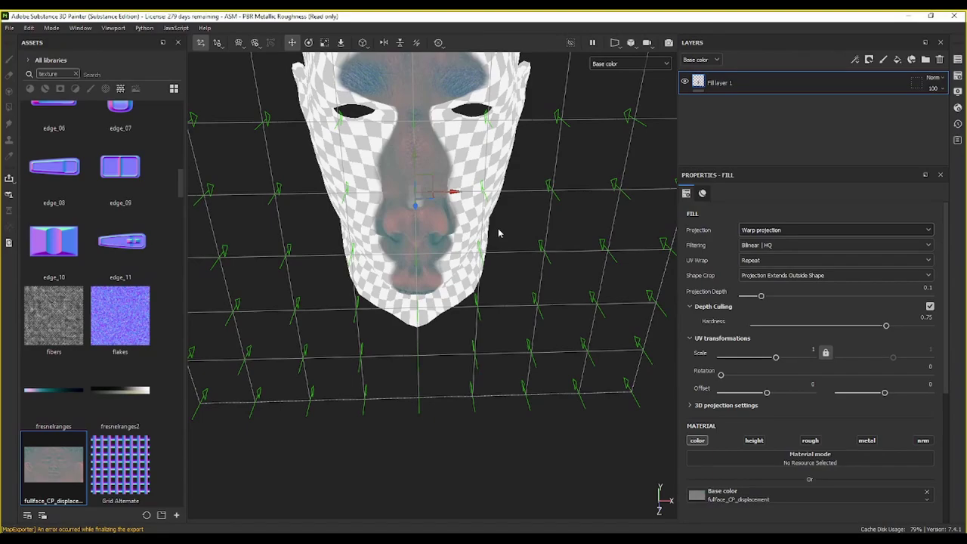
{"action": "mouse_move", "coordinate": [487, 176]}
{"action": "left_mouse_down", "text": "alt"}
{"action": "mouse_move", "coordinate": [349, 166]}
{"action": "mouse_move", "coordinate": [184, 230]}
{"action": "mouse_move", "coordinate": [432, 252]}
{"action": "mouse_move", "coordinate": [441, 216]}
{"action": "mouse_move", "coordinate": [393, 204]}
{"action": "mouse_move", "coordinate": [356, 277]}
{"action": "mouse_move", "coordinate": [413, 274]}
{"action": "mouse_move", "coordinate": [358, 256]}
{"action": "left_mouse_up", "text": "alt"}
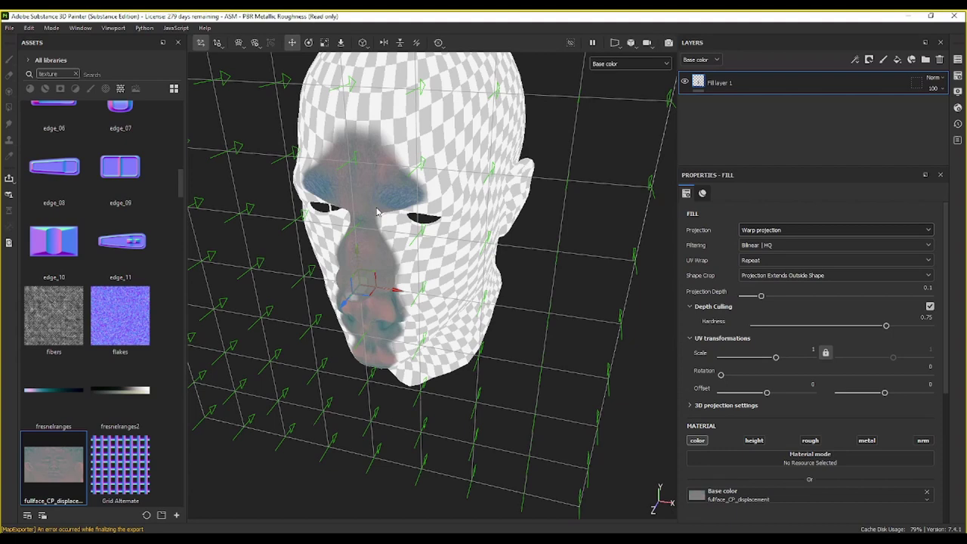
{"action": "left_click_drag", "start_coordinate": [444, 170], "coordinate": [468, 242], "text": "alt"}
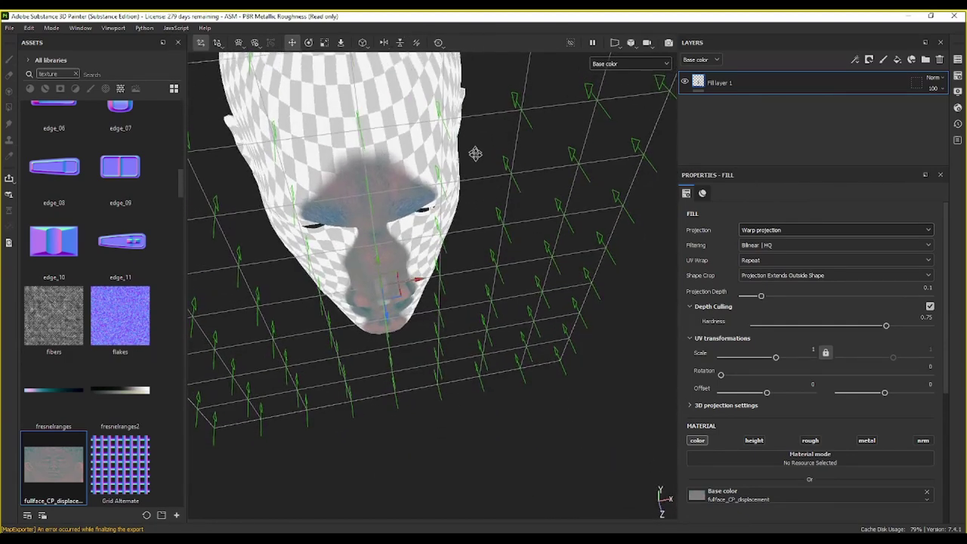
{"action": "left_click_drag", "start_coordinate": [478, 142], "coordinate": [287, 129], "text": "alt"}
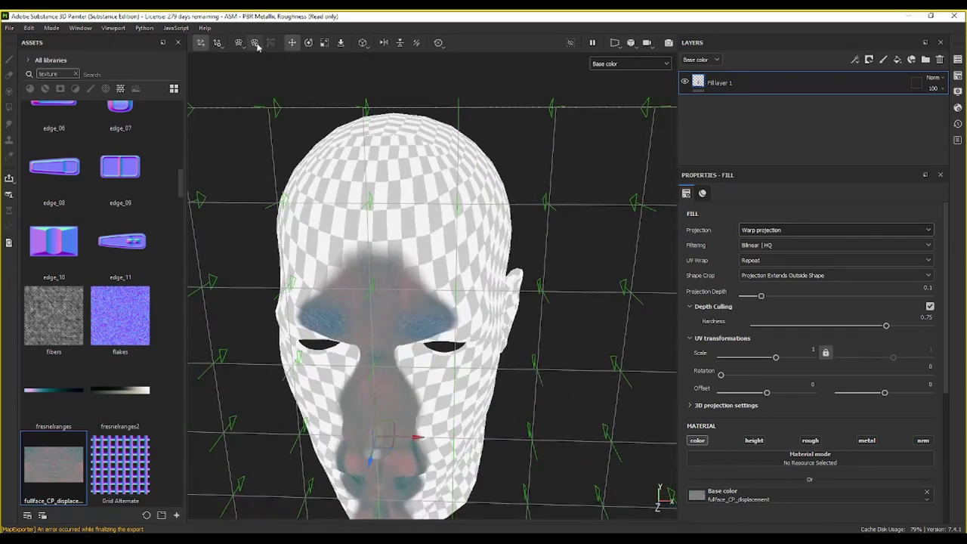
{"action": "left_click", "coordinate": [256, 44]}
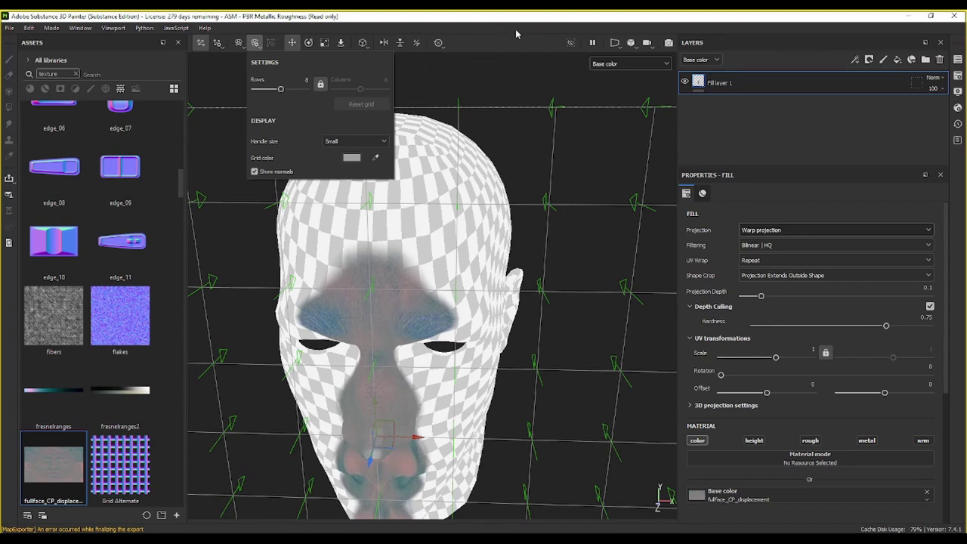
Step: Make the warp grid colour pure red FF0000 and recentre the head in a frontal view
{"action": "left_click", "coordinate": [352, 161]}
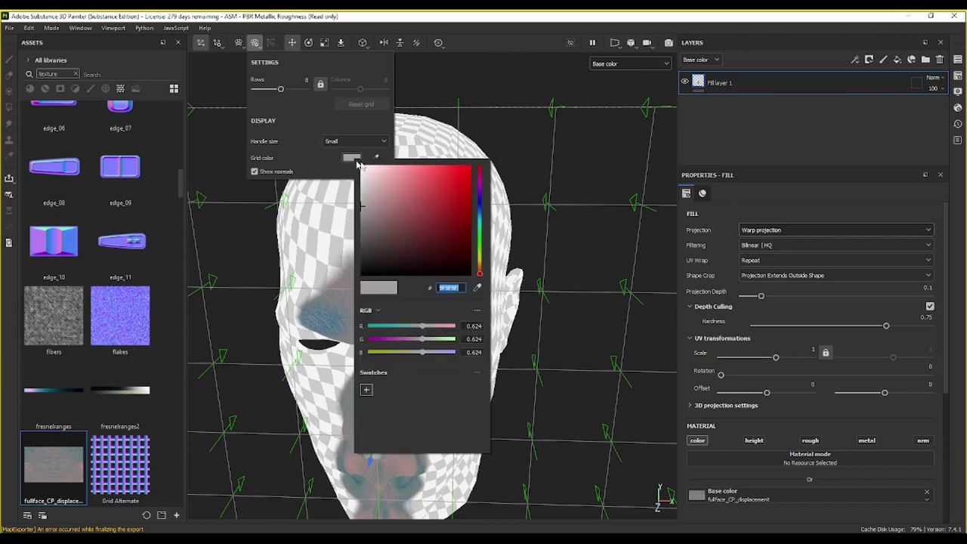
{"action": "left_click_drag", "start_coordinate": [423, 221], "coordinate": [490, 162]}
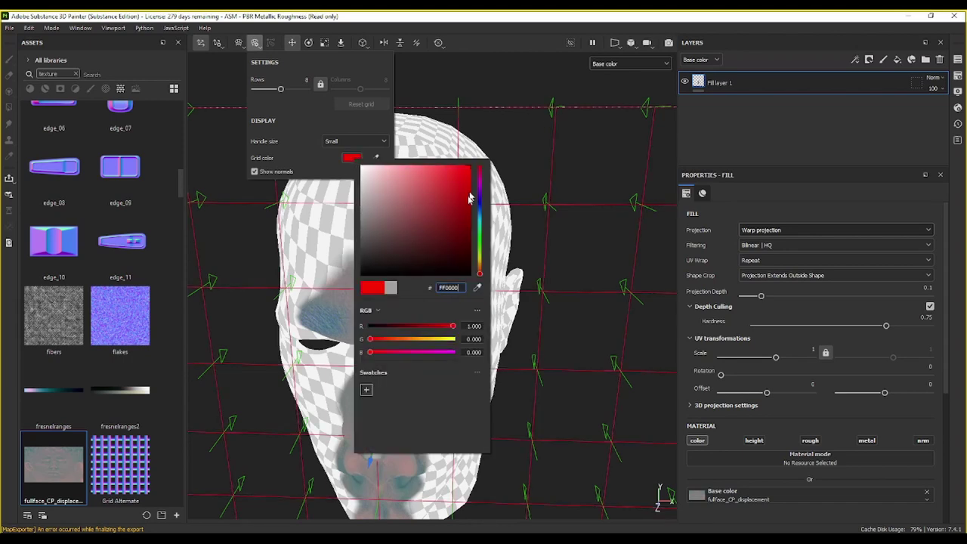
{"action": "left_click", "coordinate": [527, 45]}
{"action": "left_click", "coordinate": [562, 238]}
{"action": "middle_click_drag", "start_coordinate": [429, 270], "coordinate": [461, 158], "text": "alt"}
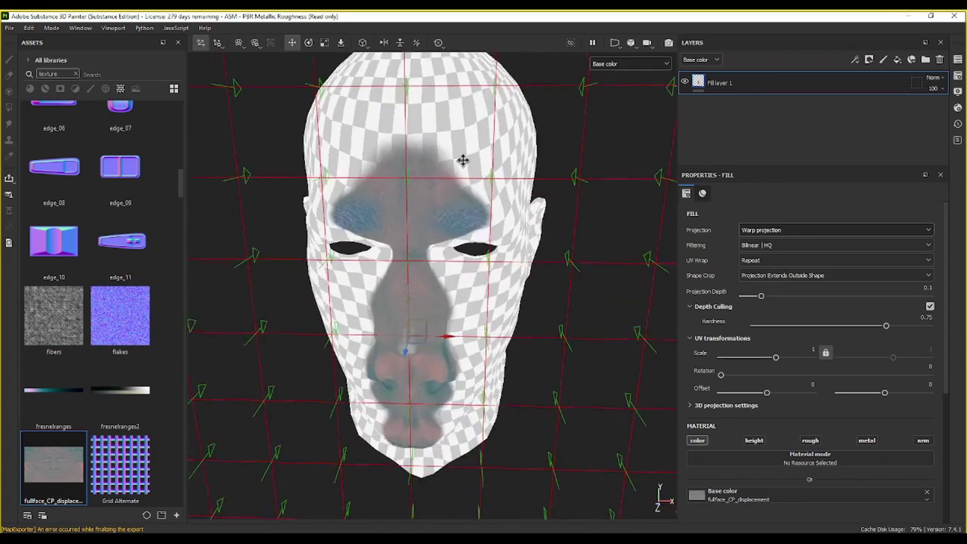
{"action": "mouse_move", "coordinate": [440, 242]}
{"action": "left_mouse_down", "text": "alt"}
{"action": "mouse_move", "coordinate": [403, 189]}
{"action": "mouse_move", "coordinate": [453, 211]}
{"action": "mouse_move", "coordinate": [512, 210]}
{"action": "mouse_move", "coordinate": [501, 220]}
{"action": "mouse_move", "coordinate": [312, 225]}
{"action": "mouse_move", "coordinate": [339, 222]}
{"action": "mouse_move", "coordinate": [447, 311]}
{"action": "mouse_move", "coordinate": [501, 244]}
{"action": "mouse_move", "coordinate": [399, 129]}
{"action": "left_mouse_up", "text": "alt"}
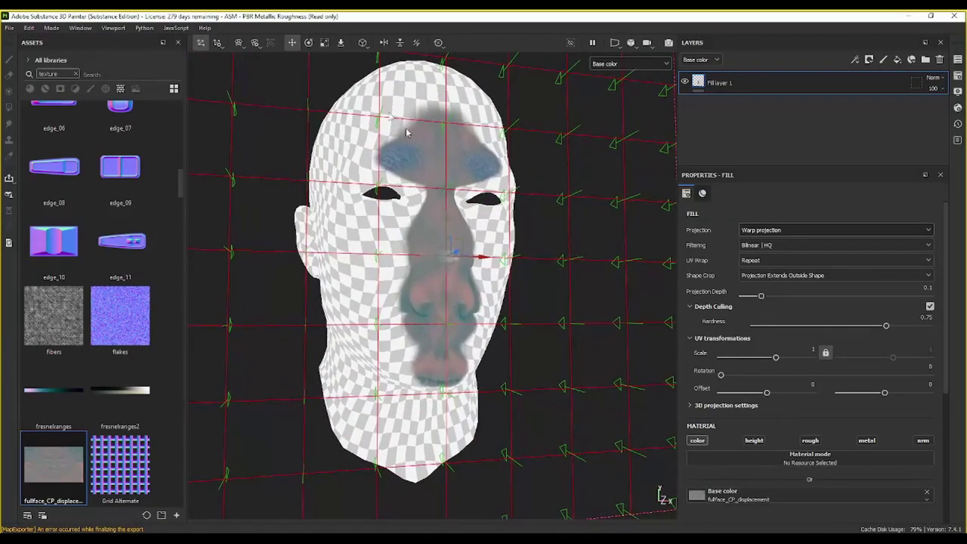
Step: Switch the warp mode to Edit vertices and shift the brow grid point sideways
{"action": "left_click", "coordinate": [240, 44]}
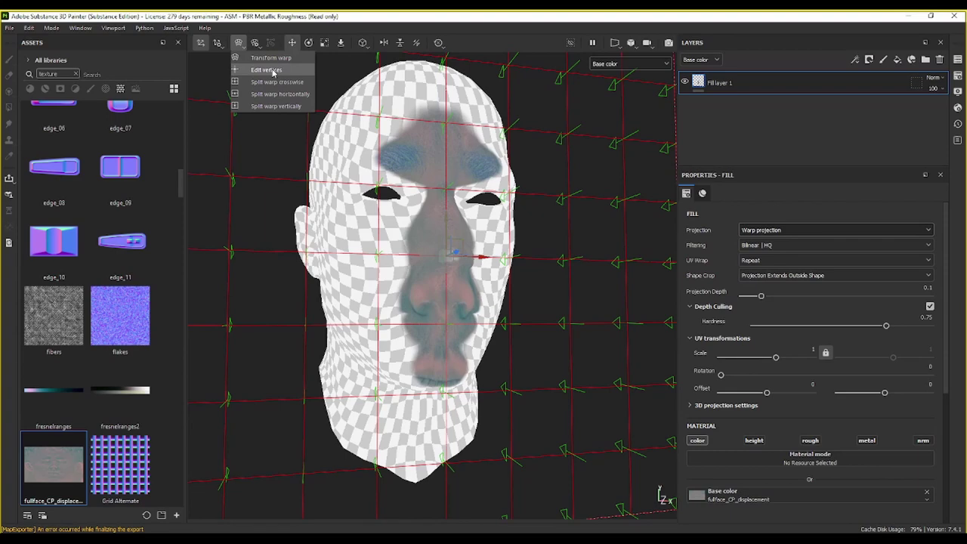
{"action": "left_click", "coordinate": [273, 72]}
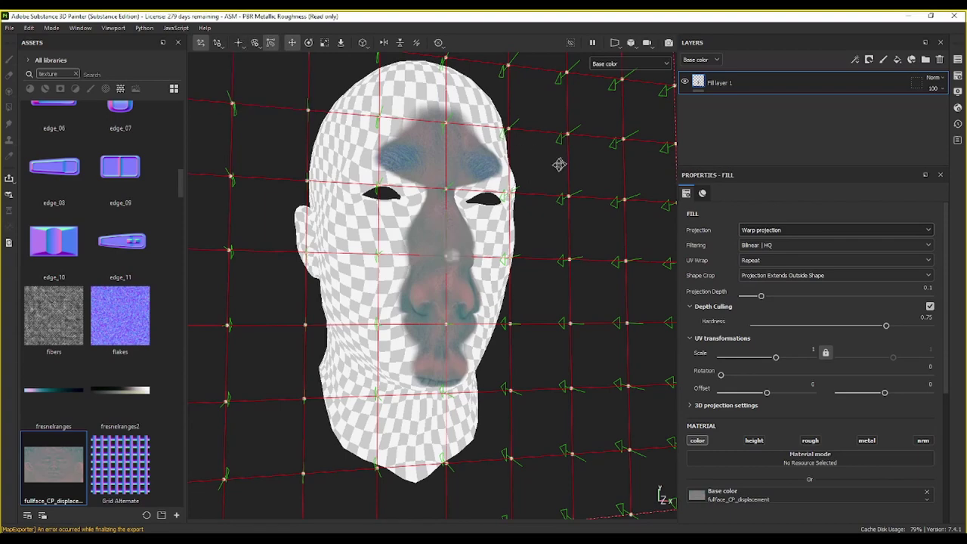
{"action": "mouse_move", "coordinate": [559, 165]}
{"action": "left_mouse_down", "text": "alt"}
{"action": "mouse_move", "coordinate": [459, 151]}
{"action": "mouse_move", "coordinate": [459, 302]}
{"action": "mouse_move", "coordinate": [443, 244]}
{"action": "mouse_move", "coordinate": [362, 197]}
{"action": "left_mouse_up", "text": "alt"}
{"action": "left_click", "coordinate": [353, 187]}
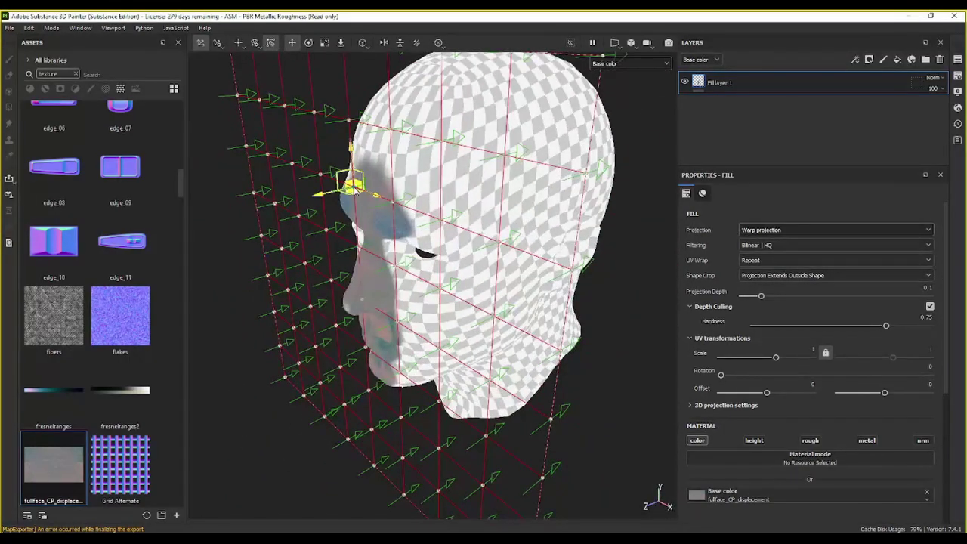
{"action": "left_click_drag", "start_coordinate": [352, 187], "coordinate": [369, 186]}
Step: With free-moving handles, adjust the grid points near the eye and along the nose edge
{"action": "mouse_move", "coordinate": [369, 237]}
{"action": "left_mouse_down", "text": "alt"}
{"action": "mouse_move", "coordinate": [340, 230]}
{"action": "mouse_move", "coordinate": [404, 225]}
{"action": "left_mouse_up", "text": "alt"}
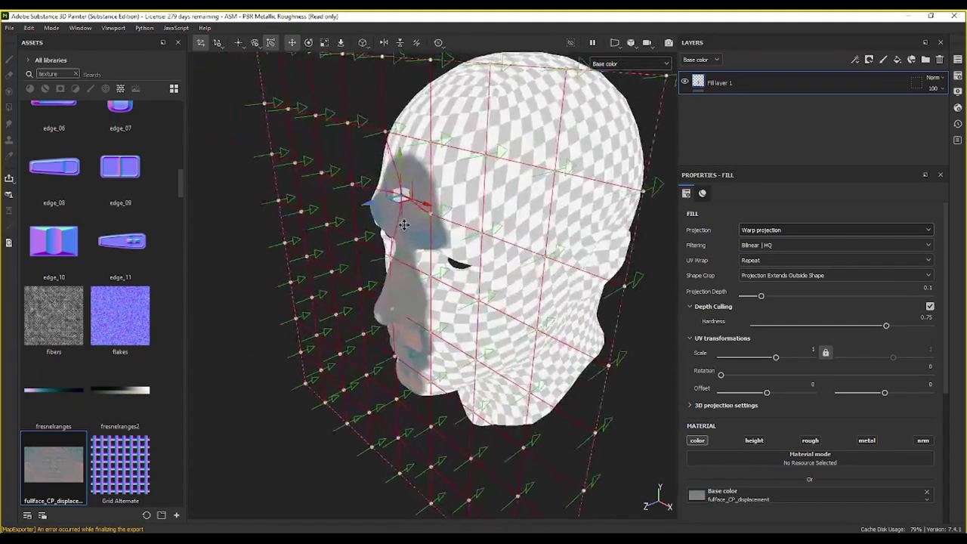
{"action": "left_click", "coordinate": [341, 44]}
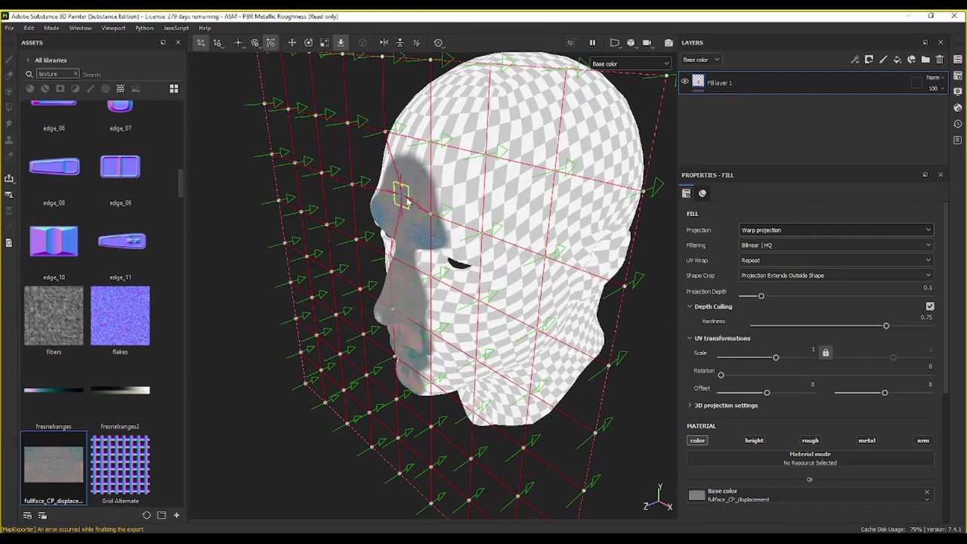
{"action": "left_click_drag", "start_coordinate": [402, 200], "coordinate": [399, 196]}
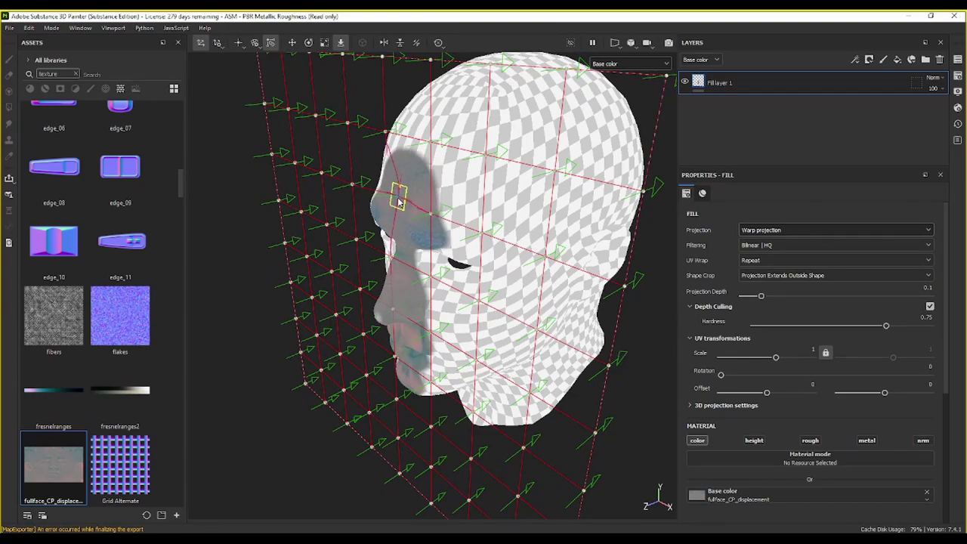
{"action": "mouse_move", "coordinate": [408, 259]}
{"action": "left_mouse_down", "text": "alt"}
{"action": "mouse_move", "coordinate": [489, 212]}
{"action": "mouse_move", "coordinate": [391, 197]}
{"action": "left_mouse_up", "text": "alt"}
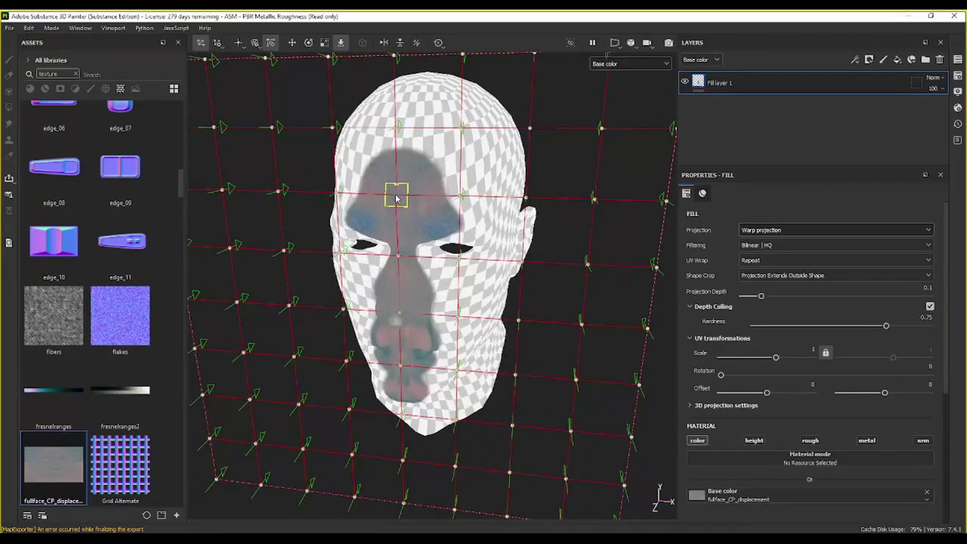
{"action": "left_click_drag", "start_coordinate": [400, 199], "coordinate": [429, 249], "text": "alt"}
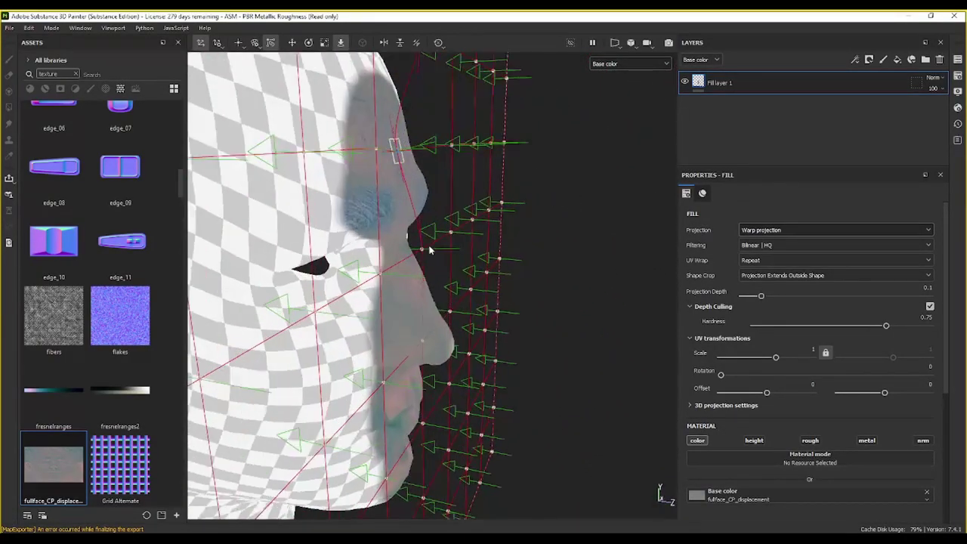
{"action": "left_click_drag", "start_coordinate": [402, 240], "coordinate": [405, 240]}
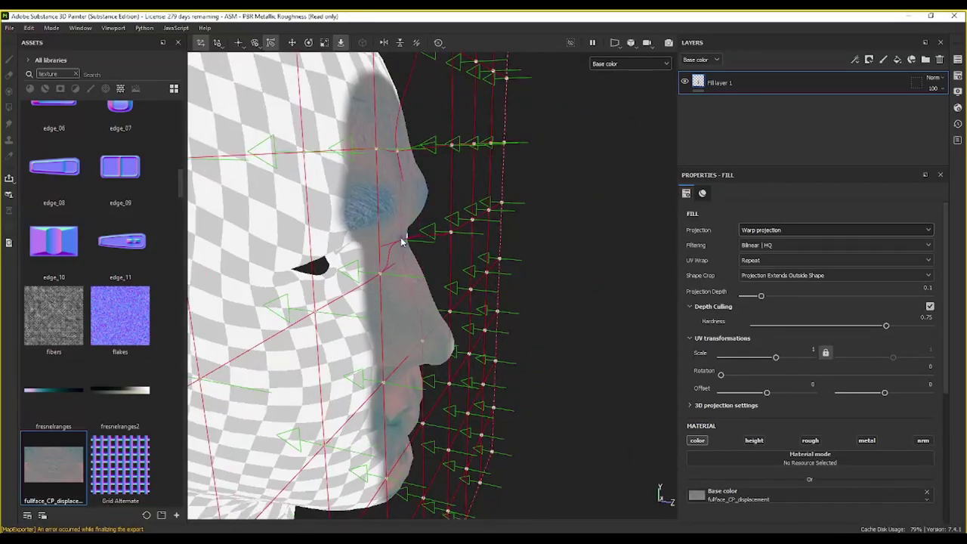
{"action": "mouse_move", "coordinate": [485, 281]}
{"action": "left_mouse_down", "text": "alt"}
{"action": "mouse_move", "coordinate": [293, 282]}
{"action": "mouse_move", "coordinate": [274, 214]}
{"action": "left_mouse_up", "text": "alt"}
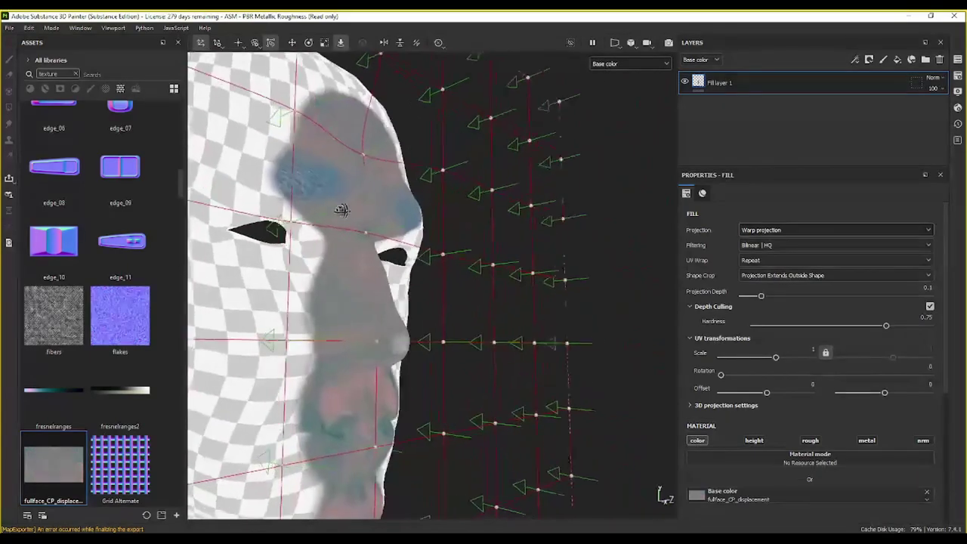
{"action": "mouse_move", "coordinate": [274, 214]}
{"action": "left_mouse_down", "text": "alt"}
{"action": "mouse_move", "coordinate": [499, 263]}
{"action": "mouse_move", "coordinate": [434, 255]}
{"action": "mouse_move", "coordinate": [385, 312]}
{"action": "left_mouse_up", "text": "alt"}
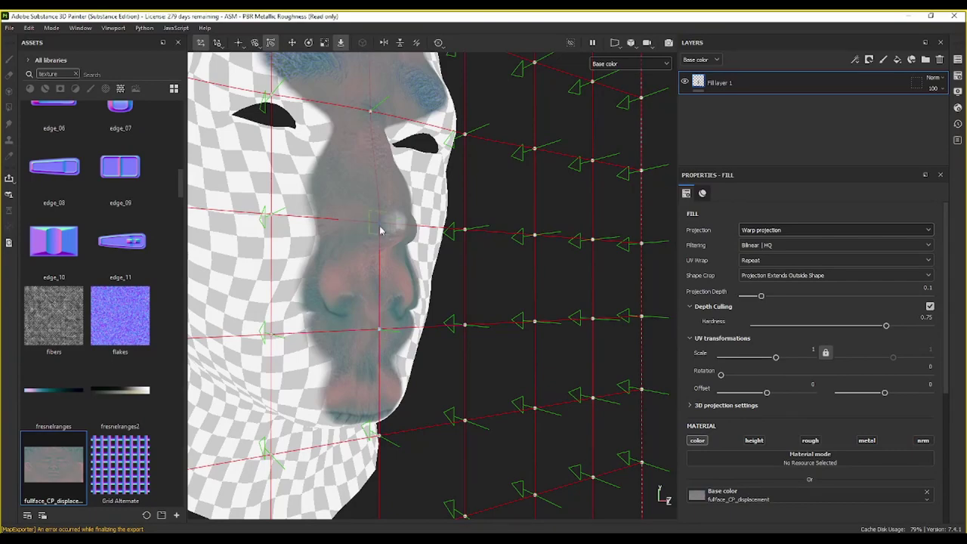
{"action": "mouse_move", "coordinate": [389, 224]}
{"action": "left_mouse_down", "text": "alt"}
{"action": "mouse_move", "coordinate": [389, 250]}
{"action": "mouse_move", "coordinate": [507, 284]}
{"action": "mouse_move", "coordinate": [363, 287]}
{"action": "mouse_move", "coordinate": [287, 333]}
{"action": "mouse_move", "coordinate": [299, 378]}
{"action": "mouse_move", "coordinate": [360, 345]}
{"action": "mouse_move", "coordinate": [384, 244]}
{"action": "mouse_move", "coordinate": [283, 266]}
{"action": "mouse_move", "coordinate": [391, 309]}
{"action": "mouse_move", "coordinate": [377, 346]}
{"action": "mouse_move", "coordinate": [415, 233]}
{"action": "mouse_move", "coordinate": [517, 189]}
{"action": "mouse_move", "coordinate": [443, 283]}
{"action": "mouse_move", "coordinate": [514, 226]}
{"action": "mouse_move", "coordinate": [433, 258]}
{"action": "mouse_move", "coordinate": [468, 260]}
{"action": "mouse_move", "coordinate": [481, 242]}
{"action": "mouse_move", "coordinate": [388, 263]}
{"action": "mouse_move", "coordinate": [432, 259]}
{"action": "left_mouse_up", "text": "alt"}
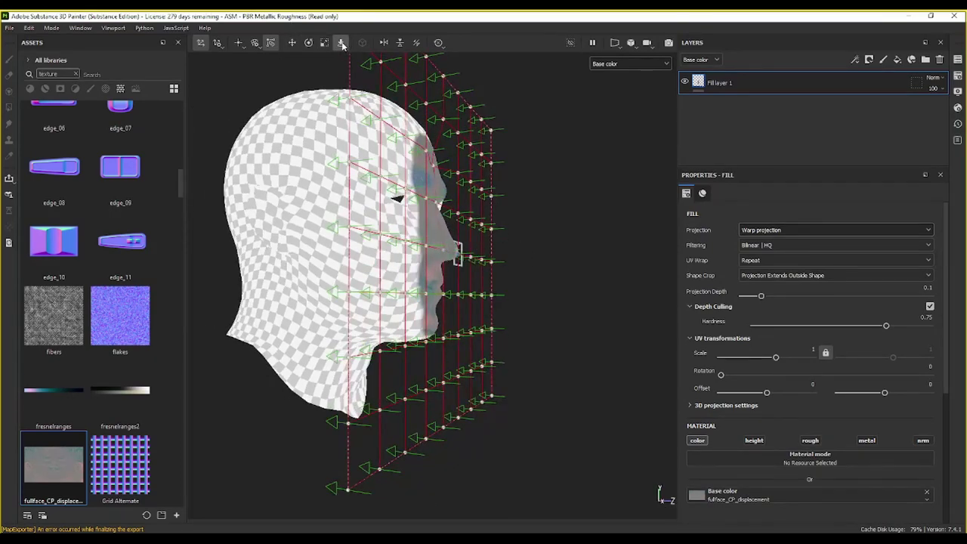
Step: Using the gizmo, raise the box-selected nose points and the chin and neck points
{"action": "left_click", "coordinate": [294, 45]}
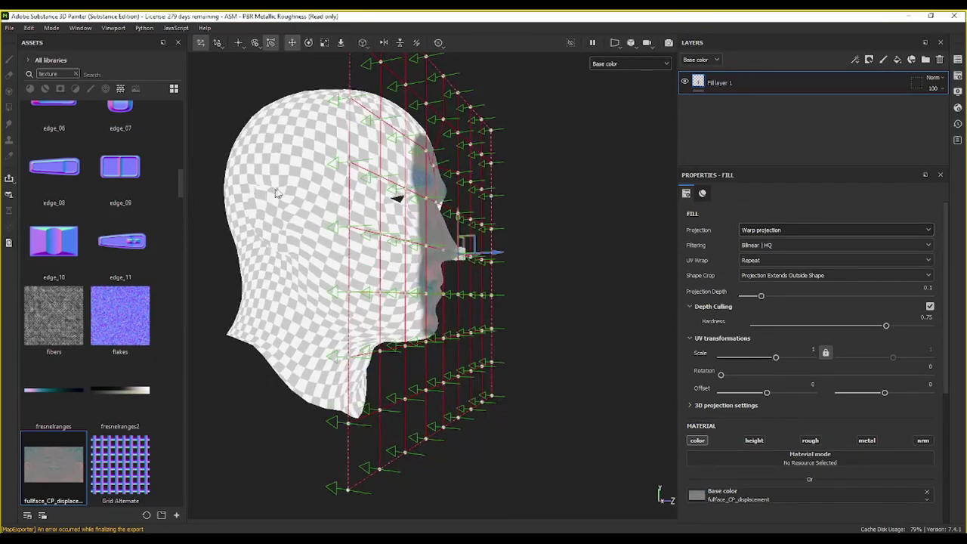
{"action": "left_click_drag", "start_coordinate": [279, 193], "coordinate": [346, 201], "text": "alt"}
{"action": "left_click_drag", "start_coordinate": [538, 219], "coordinate": [382, 242]}
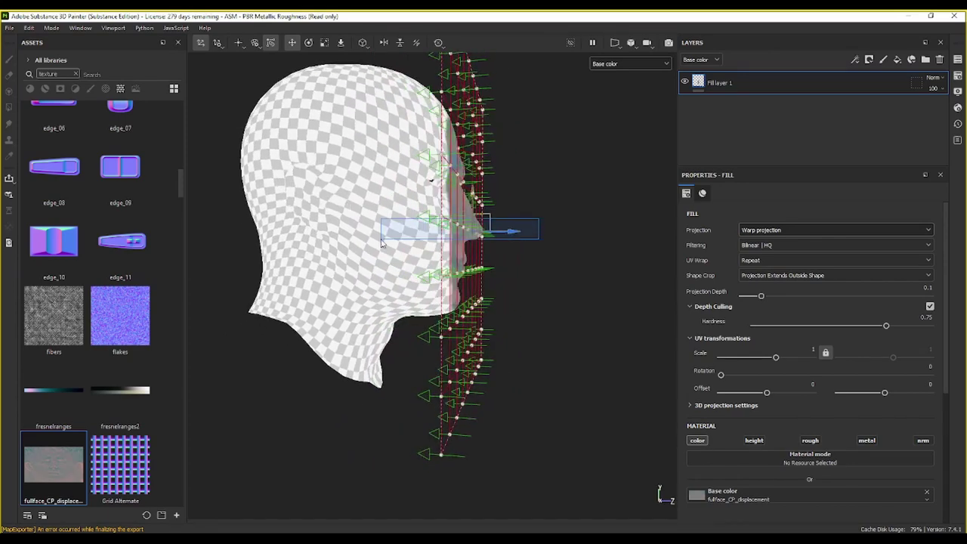
{"action": "mouse_move", "coordinate": [534, 216]}
{"action": "left_mouse_down", "text": "alt"}
{"action": "mouse_move", "coordinate": [483, 216]}
{"action": "mouse_move", "coordinate": [518, 216]}
{"action": "mouse_move", "coordinate": [415, 242]}
{"action": "mouse_move", "coordinate": [363, 227]}
{"action": "mouse_move", "coordinate": [231, 285]}
{"action": "mouse_move", "coordinate": [237, 253]}
{"action": "left_mouse_up", "text": "alt"}
{"action": "left_click_drag", "start_coordinate": [477, 198], "coordinate": [476, 170]}
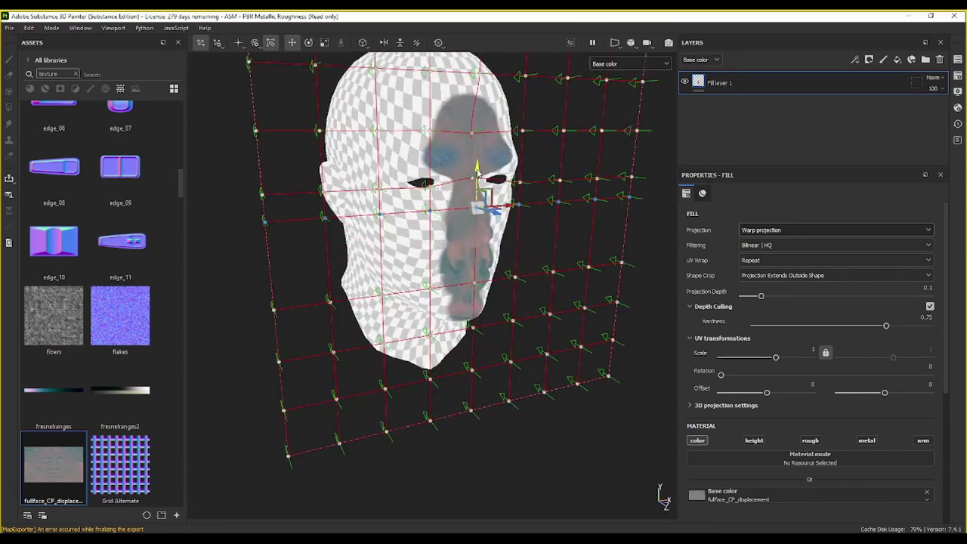
{"action": "mouse_move", "coordinate": [550, 300]}
{"action": "left_mouse_down", "text": "alt"}
{"action": "mouse_move", "coordinate": [453, 233]}
{"action": "mouse_move", "coordinate": [505, 226]}
{"action": "left_mouse_up", "text": "alt"}
{"action": "left_click_drag", "start_coordinate": [533, 185], "coordinate": [244, 459]}
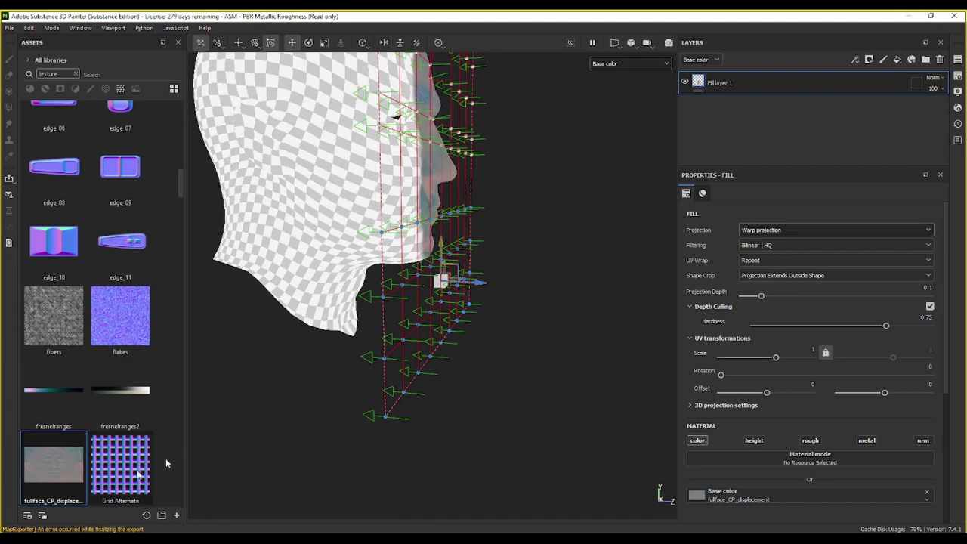
{"action": "left_click_drag", "start_coordinate": [441, 243], "coordinate": [445, 210]}
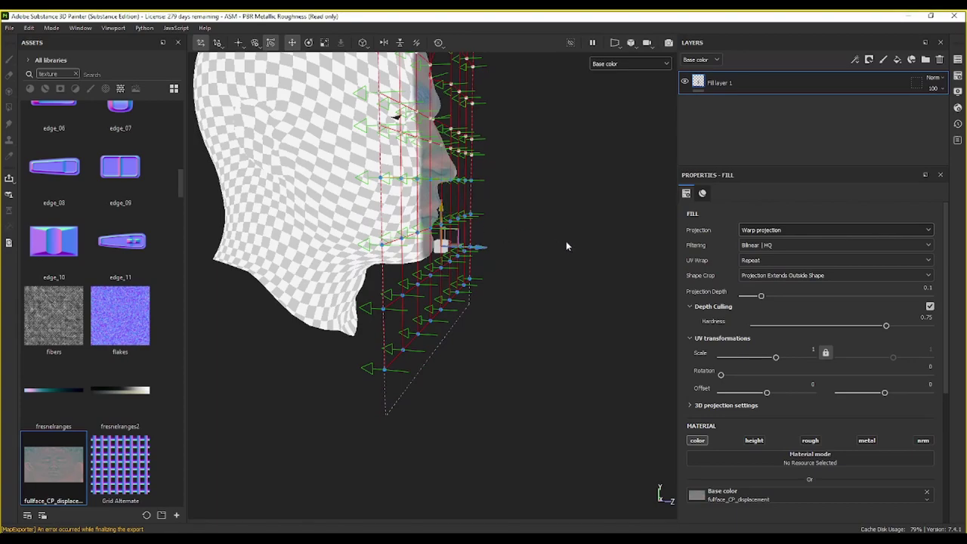
Step: Box-select the mouth-level row of grid points and raise it to warp the texture
{"action": "left_click_drag", "start_coordinate": [567, 245], "coordinate": [452, 206], "text": "alt"}
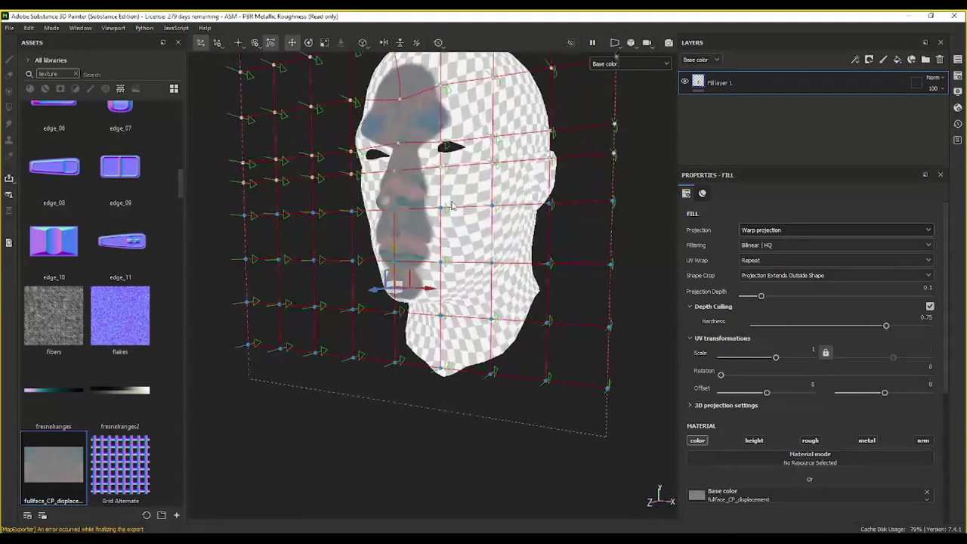
{"action": "mouse_move", "coordinate": [397, 234]}
{"action": "left_mouse_down", "text": "alt"}
{"action": "mouse_move", "coordinate": [368, 265]}
{"action": "mouse_move", "coordinate": [375, 268]}
{"action": "left_mouse_up", "text": "alt"}
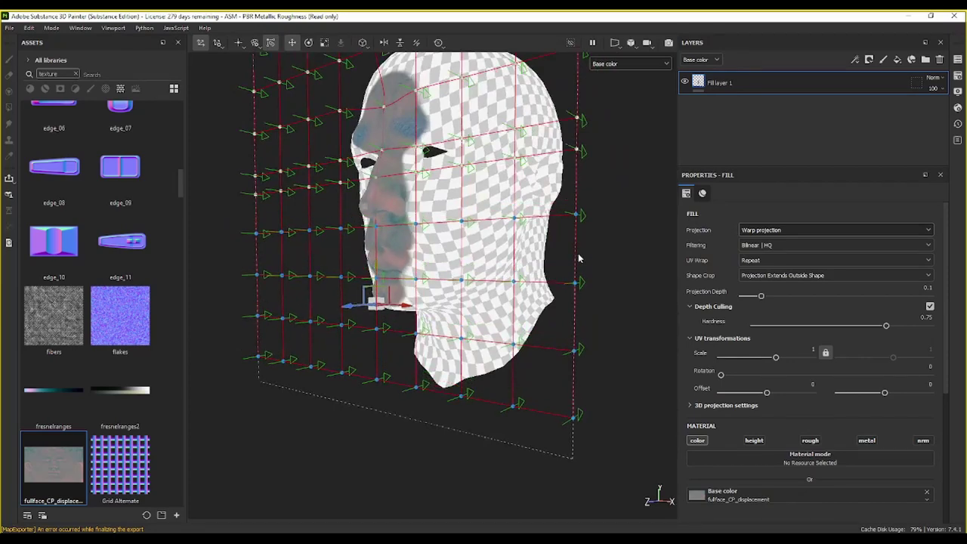
{"action": "middle_click_drag", "start_coordinate": [578, 258], "coordinate": [613, 213]}
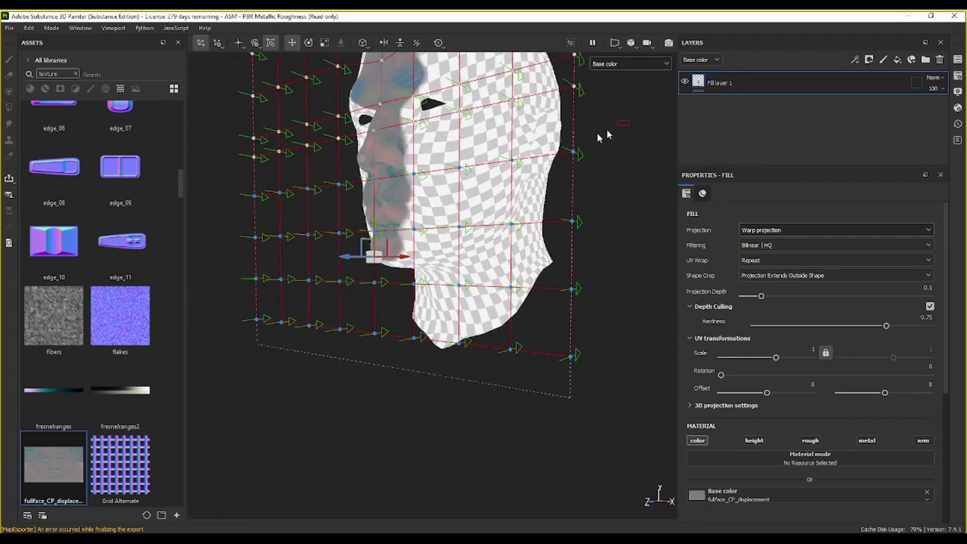
{"action": "left_click_drag", "start_coordinate": [602, 135], "coordinate": [245, 204]}
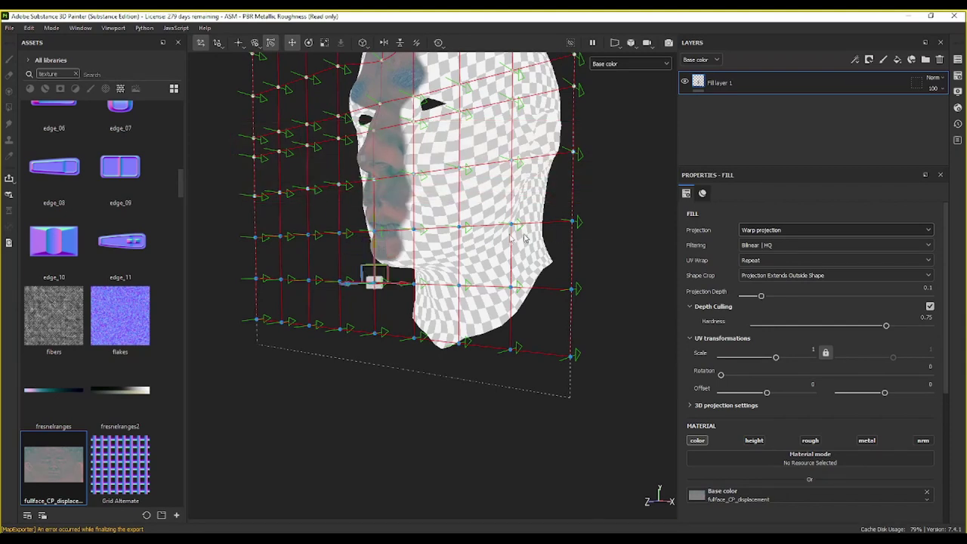
{"action": "left_click_drag", "start_coordinate": [373, 252], "coordinate": [380, 216]}
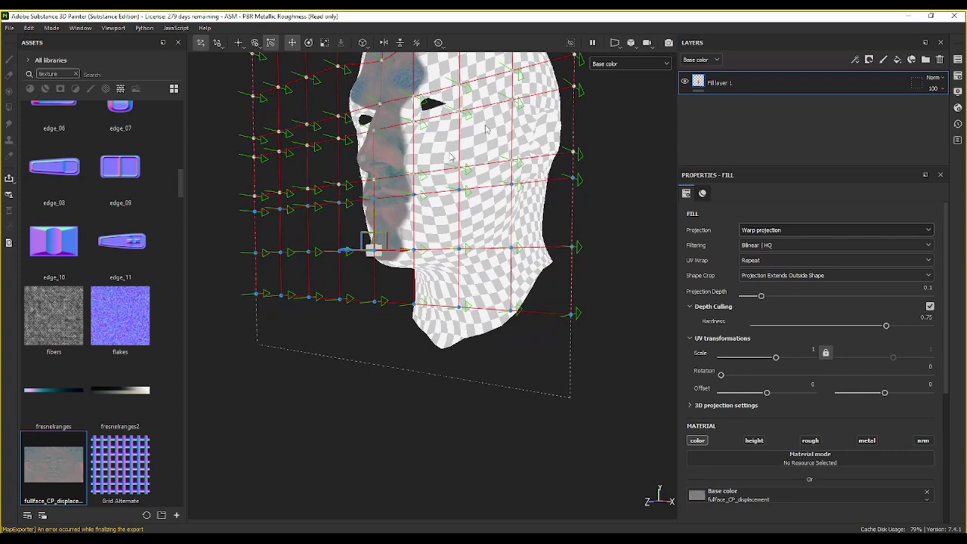
Step: Switch the viewport display from Base color back to Material
{"action": "scroll", "coordinate": [566, 181], "scroll_direction": "up", "scroll_amount": 3}
{"action": "scroll", "coordinate": [575, 217], "scroll_direction": "up", "scroll_amount": 1}
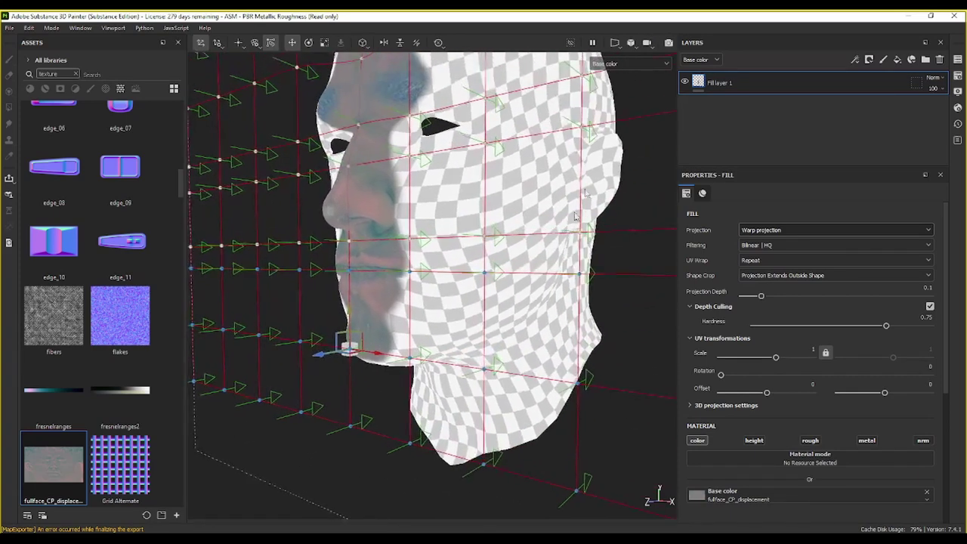
{"action": "left_click", "coordinate": [627, 62]}
{"action": "left_click", "coordinate": [617, 92]}
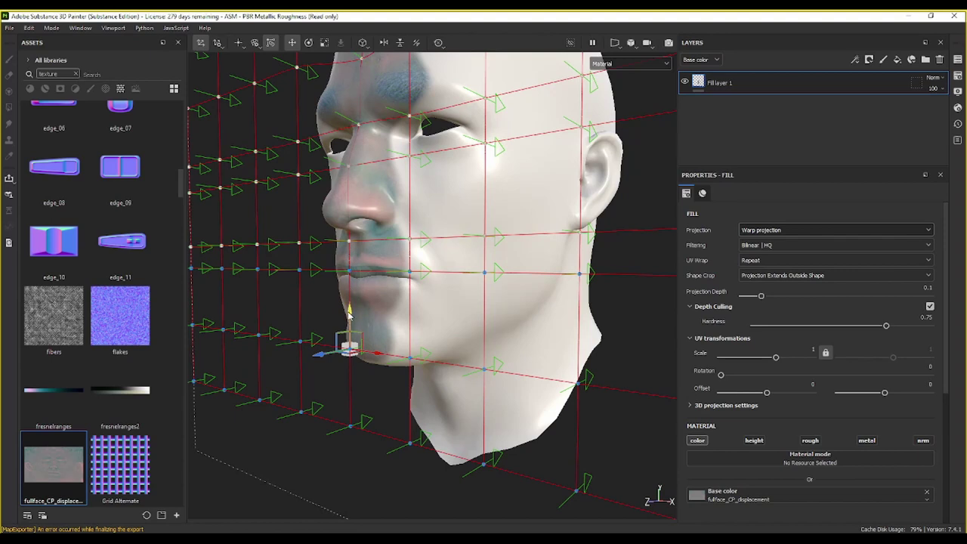
Step: Lower the mouth-and-chin grid row, then box-select the lower grid points from a side view
{"action": "left_click_drag", "start_coordinate": [348, 314], "coordinate": [351, 326]}
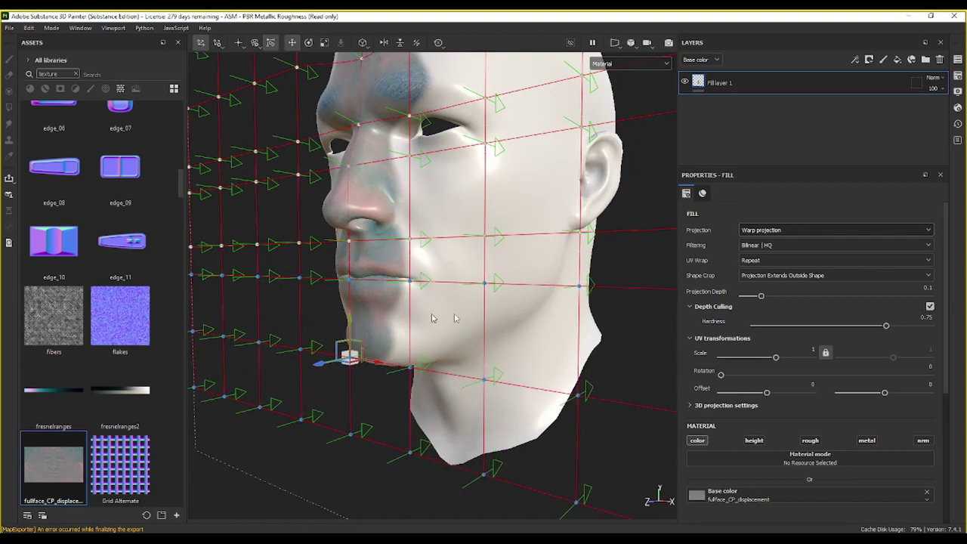
{"action": "mouse_move", "coordinate": [350, 326]}
{"action": "left_mouse_down", "text": "alt"}
{"action": "mouse_move", "coordinate": [417, 154]}
{"action": "mouse_move", "coordinate": [488, 222]}
{"action": "mouse_move", "coordinate": [461, 241]}
{"action": "mouse_move", "coordinate": [534, 213]}
{"action": "mouse_move", "coordinate": [571, 216]}
{"action": "left_mouse_up", "text": "alt"}
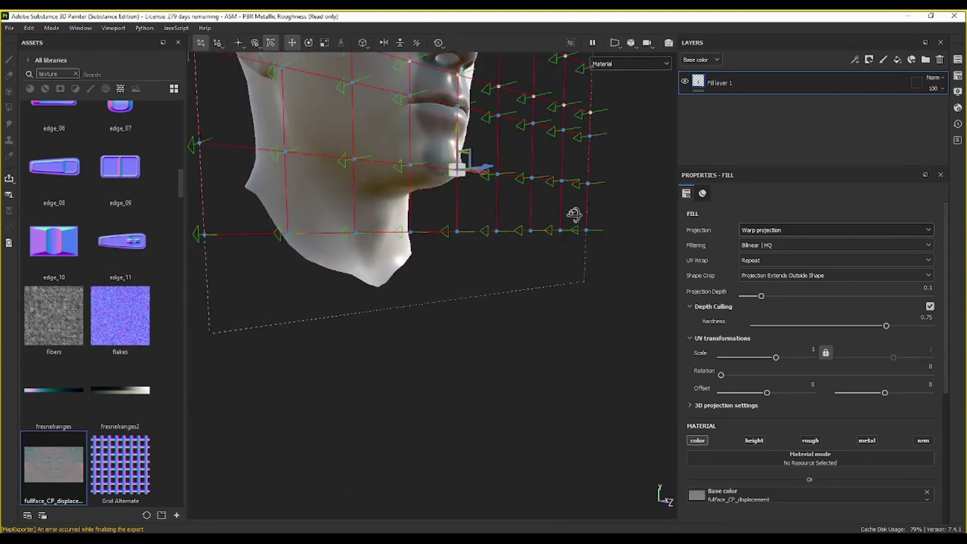
{"action": "left_click_drag", "start_coordinate": [634, 168], "coordinate": [209, 249]}
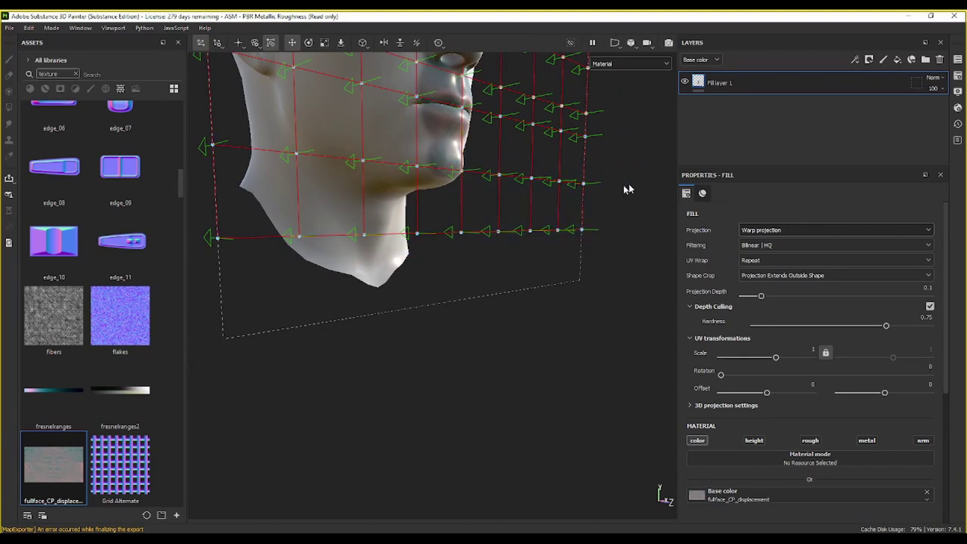
{"action": "mouse_move", "coordinate": [626, 190]}
{"action": "left_mouse_down", "text": "alt"}
{"action": "mouse_move", "coordinate": [630, 204]}
{"action": "mouse_move", "coordinate": [635, 178]}
{"action": "left_mouse_up", "text": "alt"}
{"action": "mouse_move", "coordinate": [576, 173]}
{"action": "left_mouse_down"}
{"action": "mouse_move", "coordinate": [425, 259]}
{"action": "mouse_move", "coordinate": [448, 250]}
{"action": "mouse_move", "coordinate": [280, 259]}
{"action": "mouse_move", "coordinate": [411, 189]}
{"action": "mouse_move", "coordinate": [443, 197]}
{"action": "left_mouse_up"}
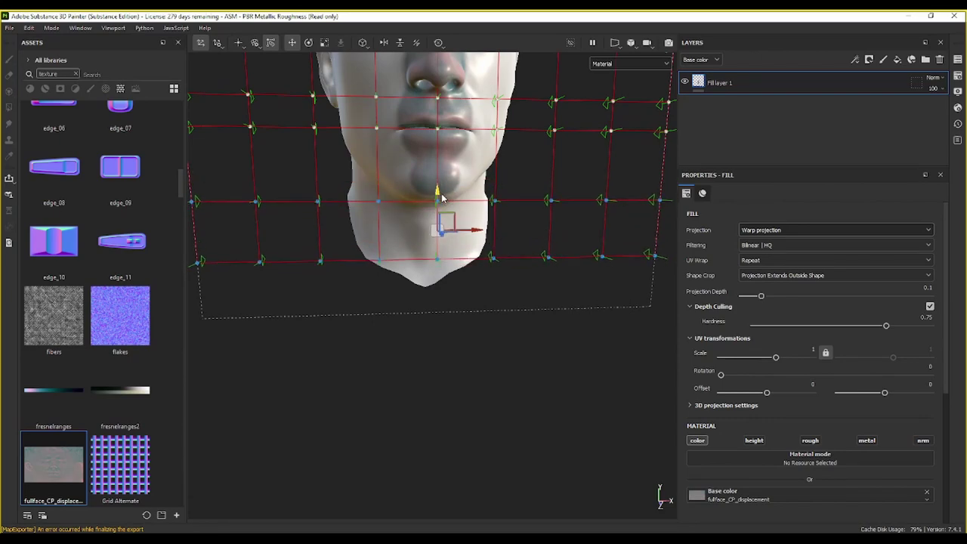
{"action": "scroll", "coordinate": [495, 250], "scroll_direction": "down", "scroll_amount": 5}
{"action": "mouse_move", "coordinate": [496, 320]}
{"action": "left_mouse_down", "text": "alt"}
{"action": "mouse_move", "coordinate": [457, 327]}
{"action": "mouse_move", "coordinate": [367, 280]}
{"action": "mouse_move", "coordinate": [324, 277]}
{"action": "mouse_move", "coordinate": [384, 362]}
{"action": "mouse_move", "coordinate": [336, 304]}
{"action": "mouse_move", "coordinate": [244, 305]}
{"action": "mouse_move", "coordinate": [183, 320]}
{"action": "mouse_move", "coordinate": [250, 346]}
{"action": "mouse_move", "coordinate": [233, 370]}
{"action": "mouse_move", "coordinate": [209, 337]}
{"action": "left_mouse_up", "text": "alt"}
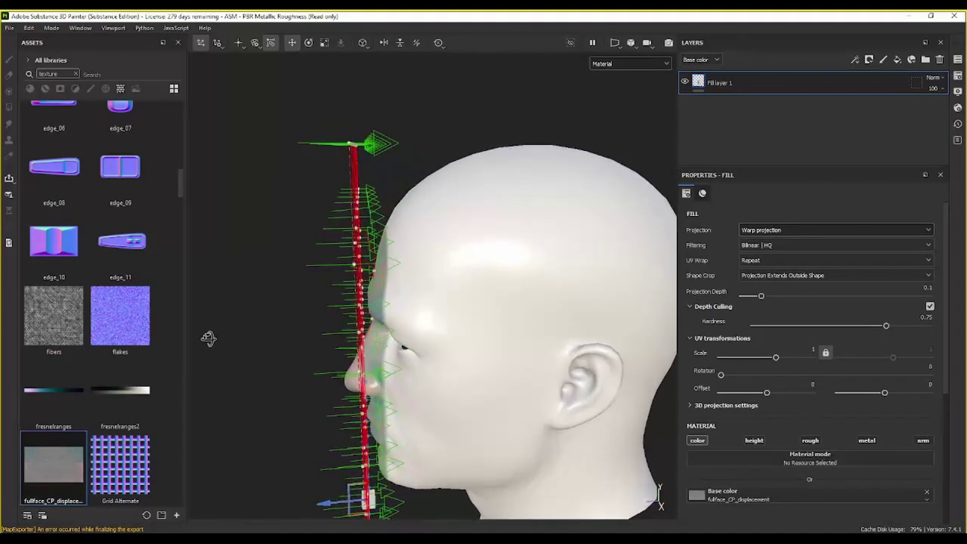
Step: Move the top and forehead centre grid points down onto the scalp
{"action": "mouse_move", "coordinate": [457, 92]}
{"action": "left_mouse_down"}
{"action": "mouse_move", "coordinate": [273, 167]}
{"action": "mouse_move", "coordinate": [427, 159]}
{"action": "mouse_move", "coordinate": [377, 148]}
{"action": "mouse_move", "coordinate": [466, 142]}
{"action": "left_mouse_up"}
{"action": "left_click_drag", "start_coordinate": [476, 108], "coordinate": [478, 117]}
{"action": "left_click_drag", "start_coordinate": [424, 169], "coordinate": [404, 166], "text": "alt"}
{"action": "left_click_drag", "start_coordinate": [335, 120], "coordinate": [453, 206]}
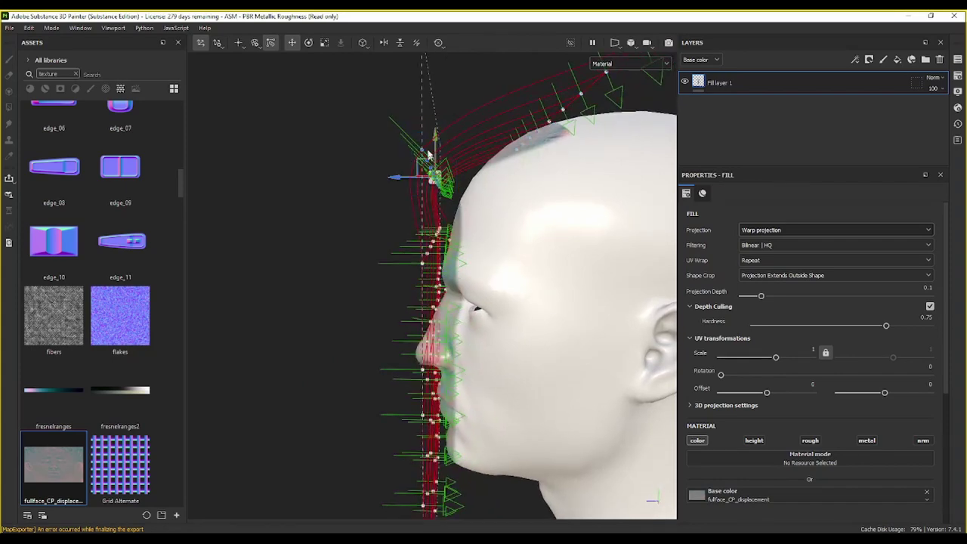
{"action": "mouse_move", "coordinate": [401, 180]}
{"action": "left_mouse_down"}
{"action": "mouse_move", "coordinate": [436, 190]}
{"action": "mouse_move", "coordinate": [442, 162]}
{"action": "mouse_move", "coordinate": [431, 155]}
{"action": "left_mouse_up"}
Step: Select the brow, nose-bridge, lips and below-chin centre points to fit the face profile
{"action": "mouse_move", "coordinate": [363, 189]}
{"action": "left_mouse_down"}
{"action": "mouse_move", "coordinate": [413, 244]}
{"action": "mouse_move", "coordinate": [367, 205]}
{"action": "mouse_move", "coordinate": [432, 238]}
{"action": "mouse_move", "coordinate": [411, 225]}
{"action": "left_mouse_up"}
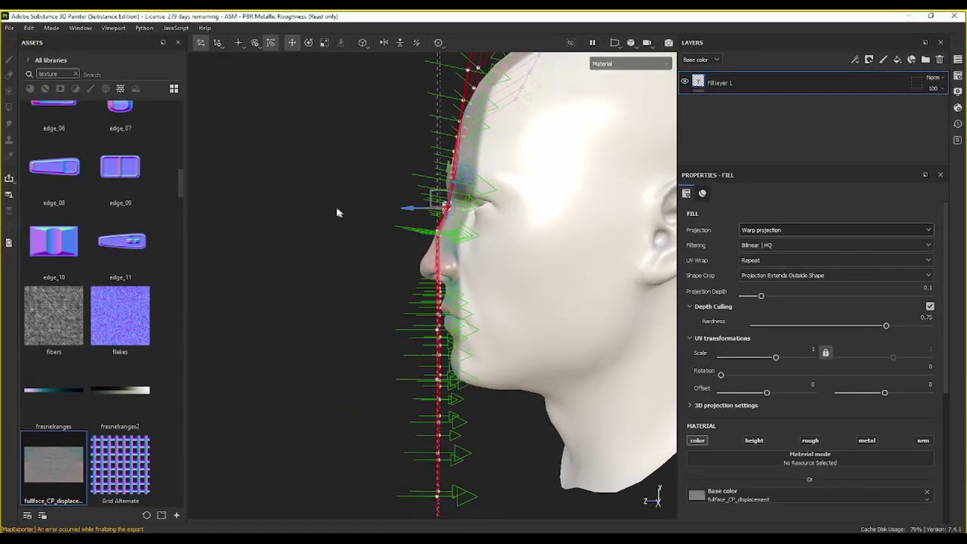
{"action": "left_click_drag", "start_coordinate": [449, 250], "coordinate": [449, 248]}
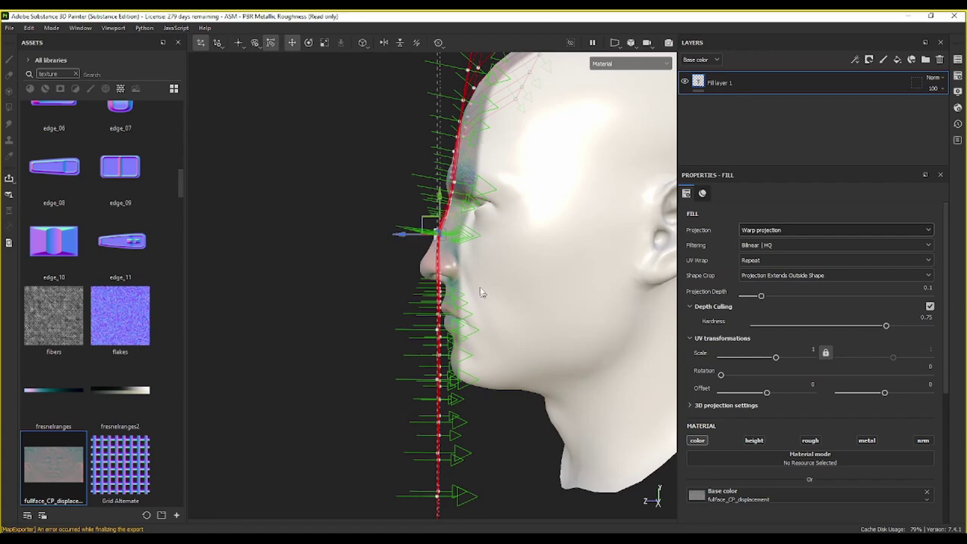
{"action": "left_click_drag", "start_coordinate": [481, 292], "coordinate": [406, 226], "text": "alt"}
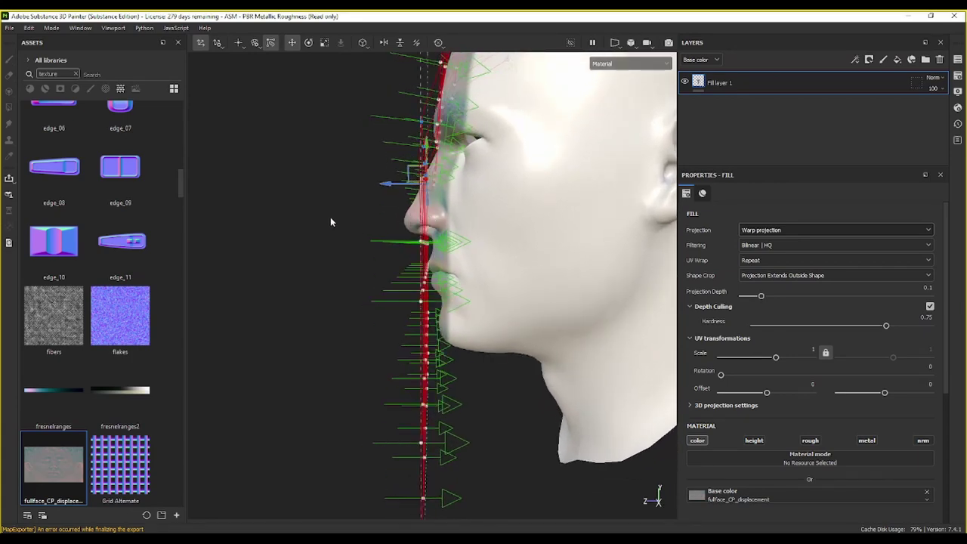
{"action": "mouse_move", "coordinate": [330, 219]}
{"action": "left_mouse_down"}
{"action": "mouse_move", "coordinate": [432, 251]}
{"action": "mouse_move", "coordinate": [395, 251]}
{"action": "left_mouse_up"}
{"action": "left_click_drag", "start_coordinate": [356, 276], "coordinate": [524, 445]}
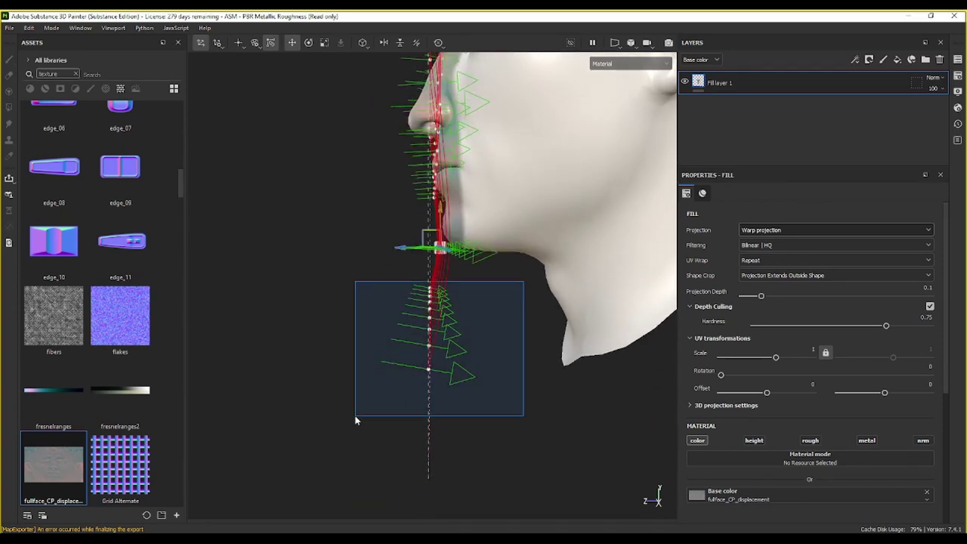
{"action": "mouse_move", "coordinate": [498, 306]}
{"action": "left_mouse_down", "text": "alt"}
{"action": "mouse_move", "coordinate": [445, 325]}
{"action": "mouse_move", "coordinate": [384, 310]}
{"action": "mouse_move", "coordinate": [492, 305]}
{"action": "mouse_move", "coordinate": [442, 293]}
{"action": "mouse_move", "coordinate": [446, 283]}
{"action": "mouse_move", "coordinate": [485, 318]}
{"action": "left_mouse_up", "text": "alt"}
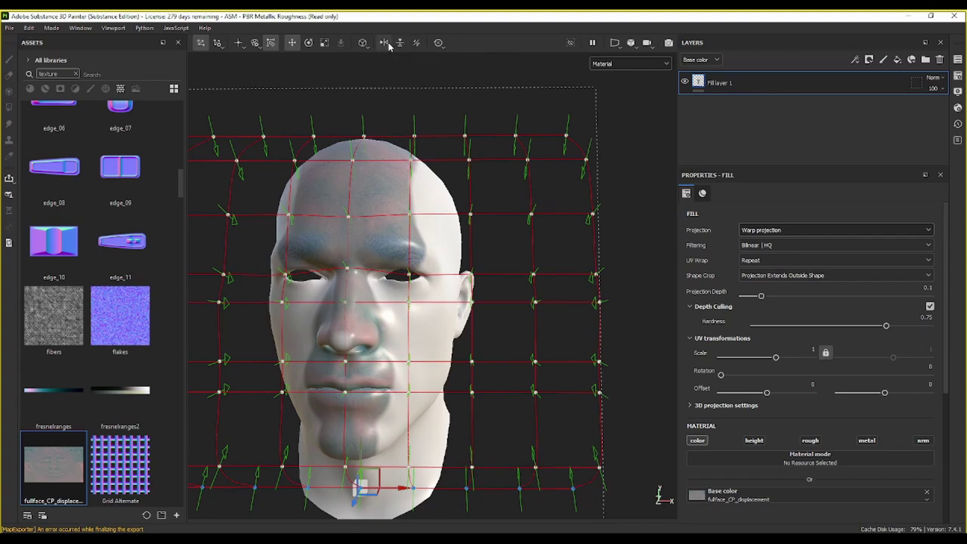
{"action": "left_click_drag", "start_coordinate": [480, 221], "coordinate": [530, 181], "text": "alt"}
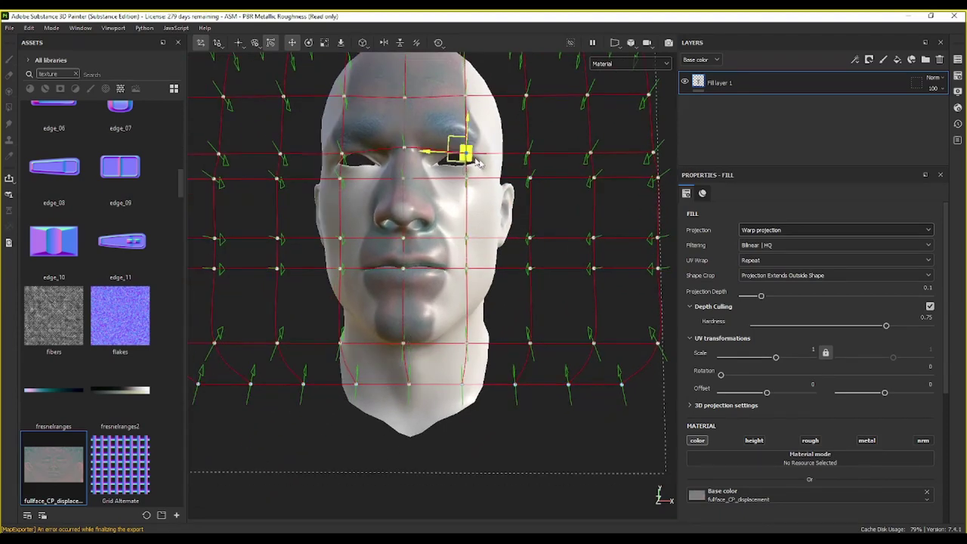
{"action": "mouse_move", "coordinate": [464, 155]}
{"action": "left_mouse_down", "text": "alt"}
{"action": "mouse_move", "coordinate": [446, 274]}
{"action": "mouse_move", "coordinate": [487, 268]}
{"action": "mouse_move", "coordinate": [499, 314]}
{"action": "mouse_move", "coordinate": [511, 214]}
{"action": "left_mouse_up", "text": "alt"}
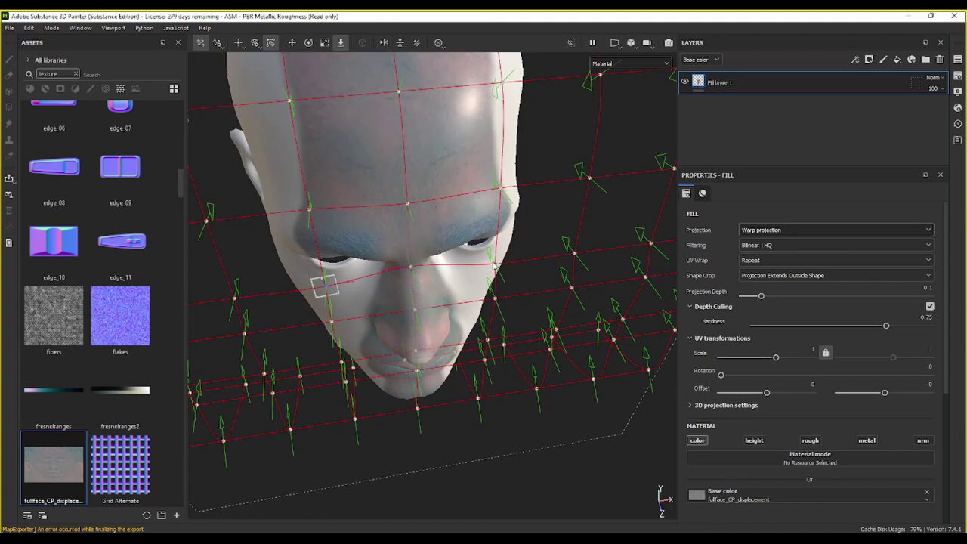
{"action": "mouse_move", "coordinate": [478, 262]}
{"action": "left_mouse_down", "text": "alt"}
{"action": "mouse_move", "coordinate": [505, 243]}
{"action": "mouse_move", "coordinate": [501, 208]}
{"action": "left_mouse_up", "text": "alt"}
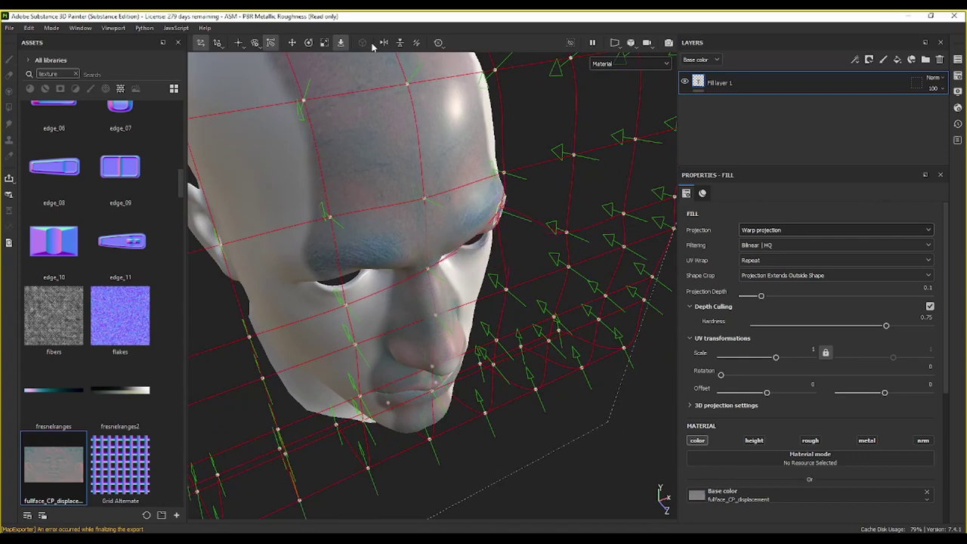
{"action": "key", "text": "ctrl+z"}
{"action": "left_click_drag", "start_coordinate": [378, 68], "coordinate": [371, 56], "text": "alt"}
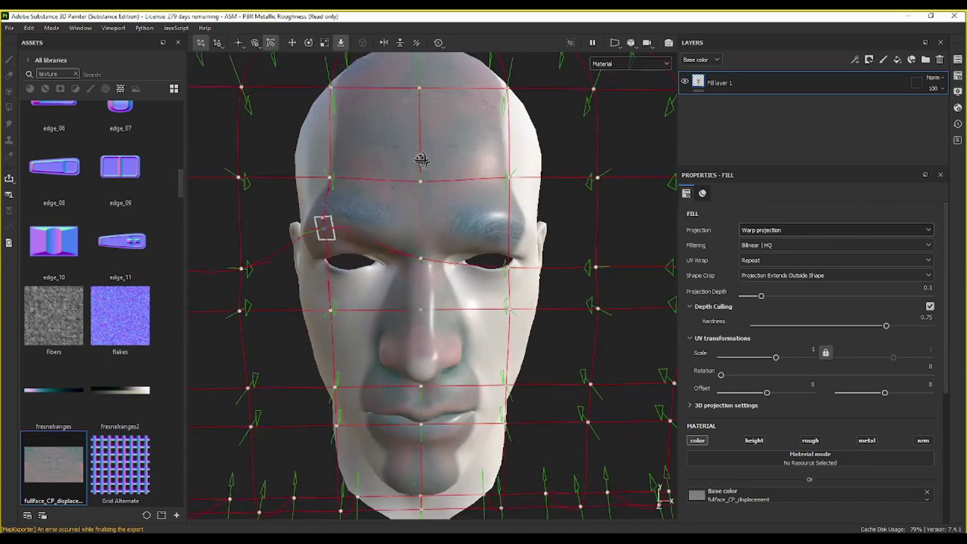
{"action": "key", "text": "ctrl+z"}
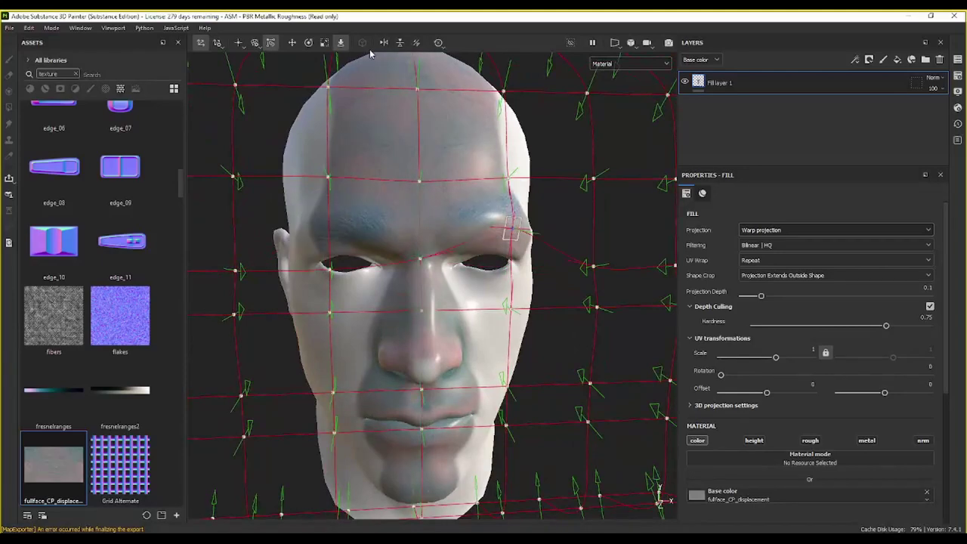
{"action": "left_click_drag", "start_coordinate": [469, 219], "coordinate": [417, 207], "text": "alt"}
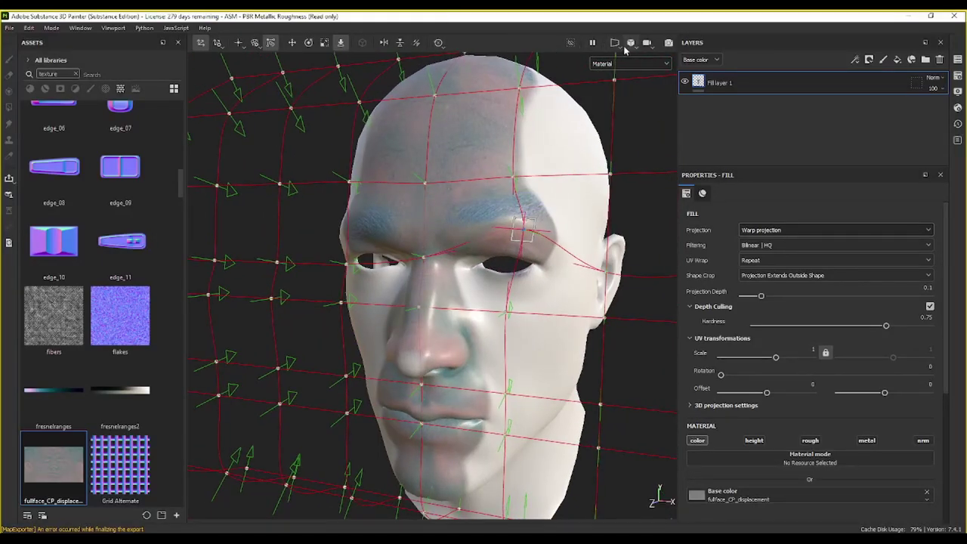
{"action": "left_click", "coordinate": [635, 49]}
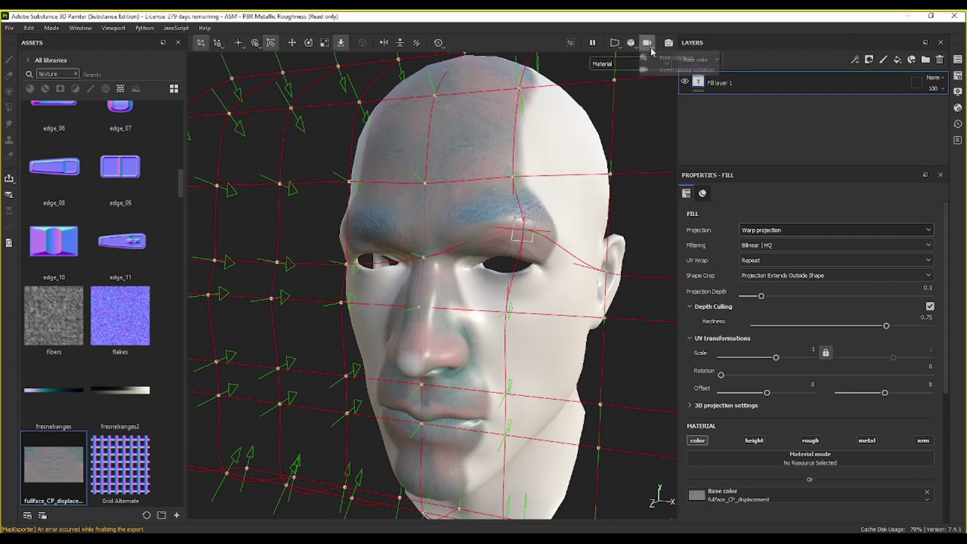
{"action": "left_click", "coordinate": [646, 44]}
{"action": "left_click", "coordinate": [428, 28]}
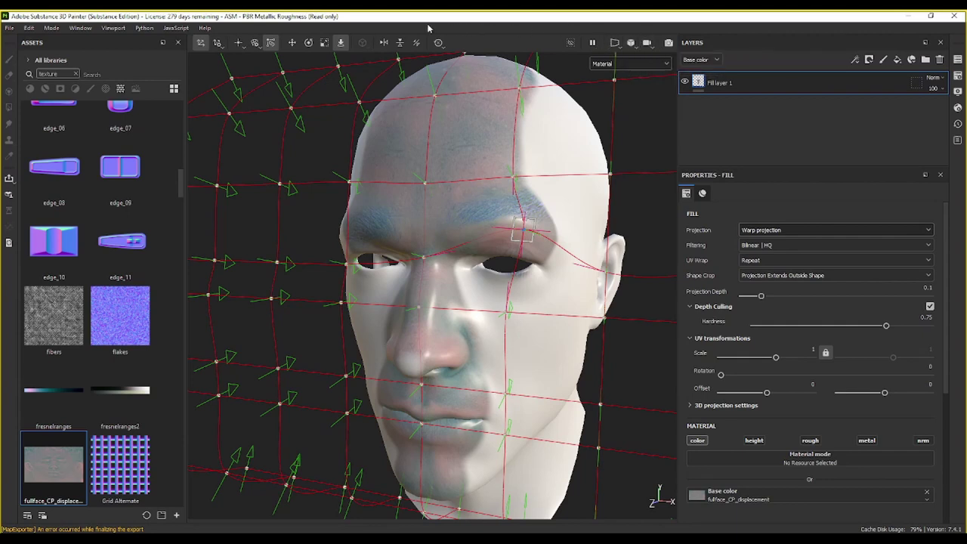
Step: Bend the grid line above the right eye down along the eyebrow
{"action": "left_click", "coordinate": [243, 44]}
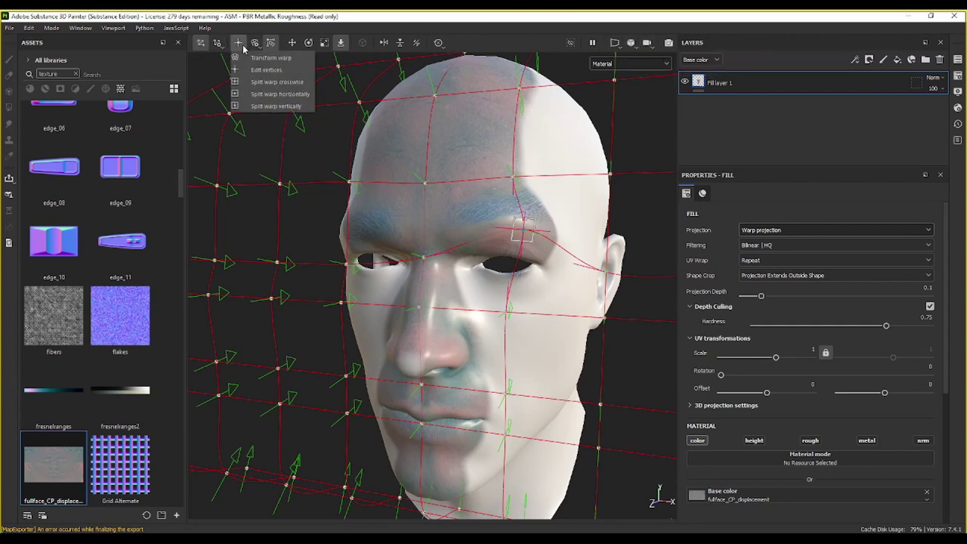
{"action": "left_click", "coordinate": [555, 23]}
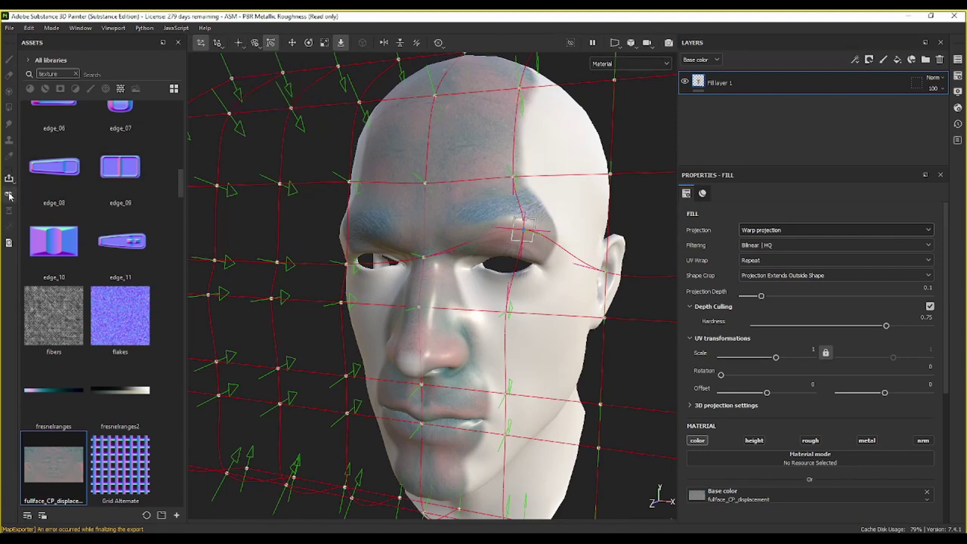
{"action": "mouse_move", "coordinate": [541, 204]}
{"action": "left_mouse_down", "text": "alt"}
{"action": "mouse_move", "coordinate": [458, 199]}
{"action": "mouse_move", "coordinate": [443, 183]}
{"action": "mouse_move", "coordinate": [475, 184]}
{"action": "mouse_move", "coordinate": [456, 181]}
{"action": "mouse_move", "coordinate": [281, 267]}
{"action": "mouse_move", "coordinate": [288, 224]}
{"action": "left_mouse_up", "text": "alt"}
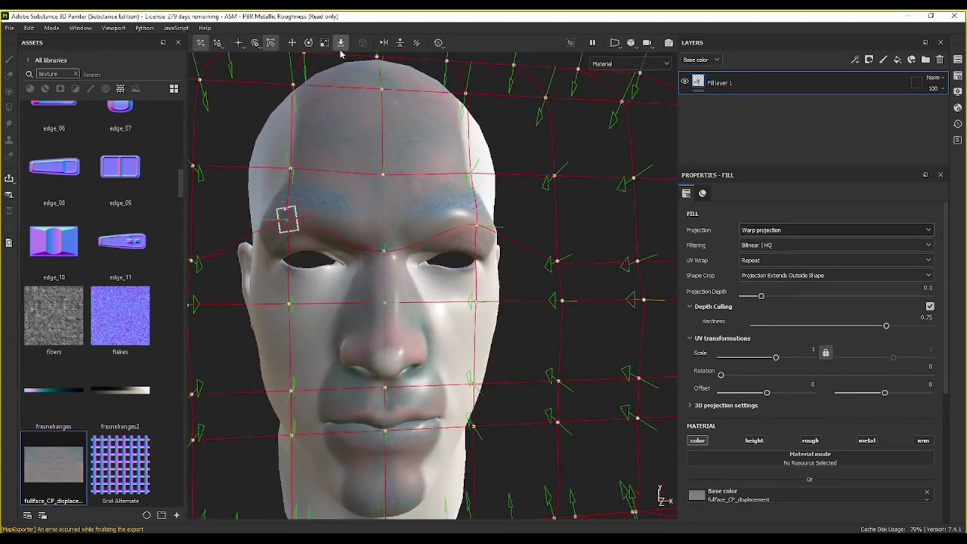
{"action": "mouse_move", "coordinate": [321, 178]}
{"action": "left_mouse_down", "text": "alt"}
{"action": "mouse_move", "coordinate": [399, 159]}
{"action": "mouse_move", "coordinate": [310, 173]}
{"action": "mouse_move", "coordinate": [301, 188]}
{"action": "mouse_move", "coordinate": [330, 185]}
{"action": "mouse_move", "coordinate": [308, 209]}
{"action": "left_mouse_up", "text": "alt"}
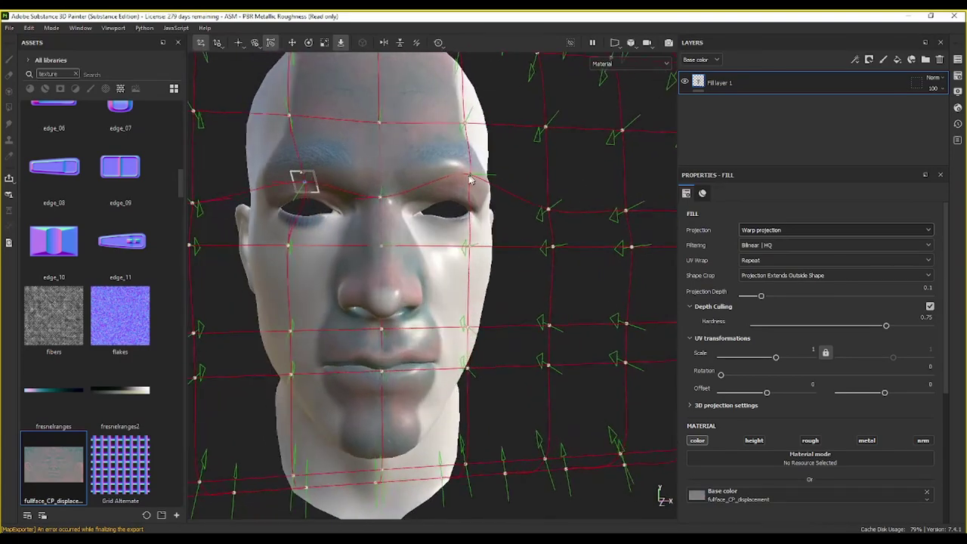
{"action": "left_click_drag", "start_coordinate": [469, 183], "coordinate": [470, 189]}
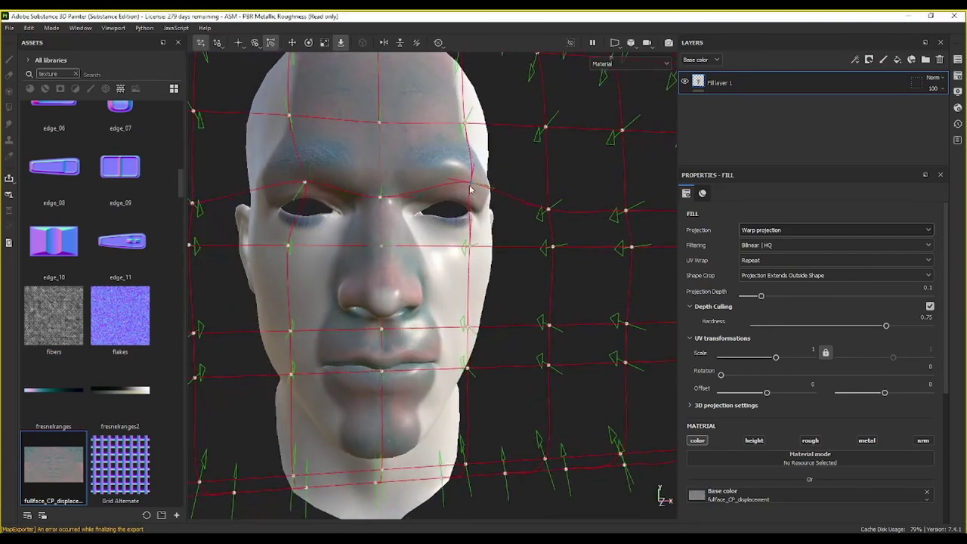
{"action": "left_click", "coordinate": [261, 47]}
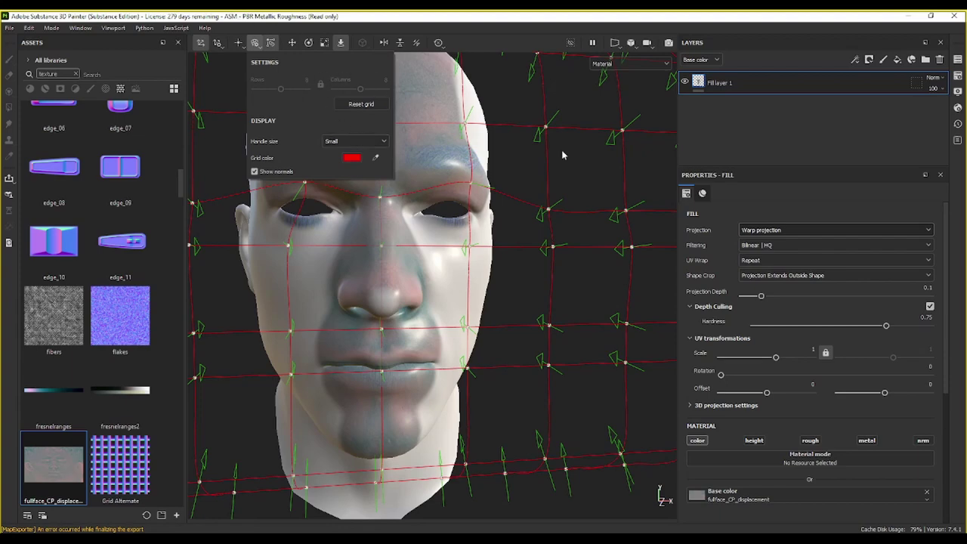
{"action": "mouse_move", "coordinate": [527, 167]}
{"action": "left_mouse_down", "text": "alt"}
{"action": "mouse_move", "coordinate": [562, 164]}
{"action": "mouse_move", "coordinate": [352, 153]}
{"action": "mouse_move", "coordinate": [456, 169]}
{"action": "mouse_move", "coordinate": [288, 196]}
{"action": "mouse_move", "coordinate": [308, 181]}
{"action": "mouse_move", "coordinate": [270, 201]}
{"action": "left_mouse_up", "text": "alt"}
Step: Pull the lower-right grid points inward onto the head's edge near the jaw
{"action": "left_click", "coordinate": [324, 104]}
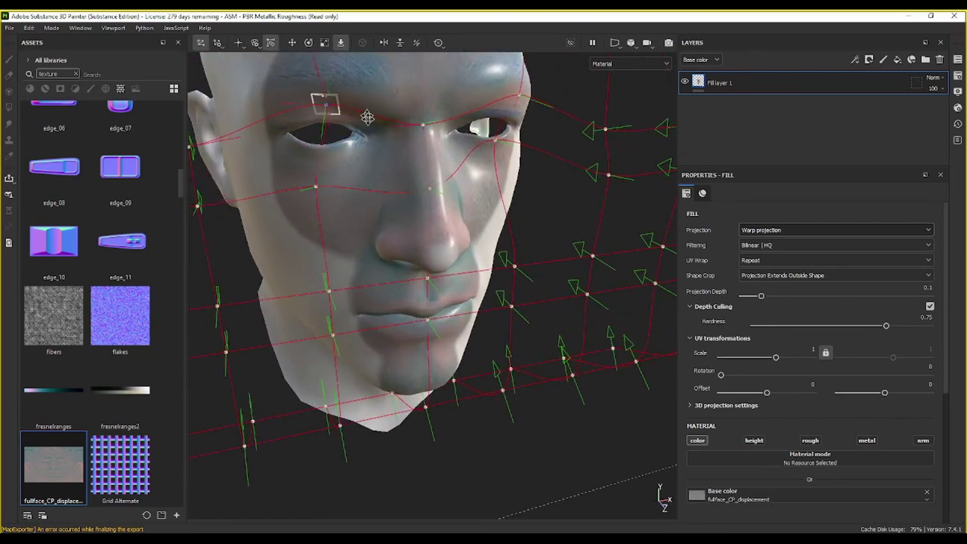
{"action": "mouse_move", "coordinate": [367, 117]}
{"action": "left_mouse_down", "text": "alt"}
{"action": "mouse_move", "coordinate": [332, 181]}
{"action": "mouse_move", "coordinate": [418, 232]}
{"action": "mouse_move", "coordinate": [261, 194]}
{"action": "mouse_move", "coordinate": [352, 254]}
{"action": "mouse_move", "coordinate": [335, 432]}
{"action": "mouse_move", "coordinate": [342, 217]}
{"action": "mouse_move", "coordinate": [432, 367]}
{"action": "mouse_move", "coordinate": [390, 210]}
{"action": "mouse_move", "coordinate": [334, 198]}
{"action": "mouse_move", "coordinate": [365, 388]}
{"action": "mouse_move", "coordinate": [377, 403]}
{"action": "mouse_move", "coordinate": [433, 261]}
{"action": "mouse_move", "coordinate": [345, 250]}
{"action": "mouse_move", "coordinate": [308, 209]}
{"action": "mouse_move", "coordinate": [557, 324]}
{"action": "mouse_move", "coordinate": [367, 284]}
{"action": "mouse_move", "coordinate": [407, 284]}
{"action": "mouse_move", "coordinate": [333, 194]}
{"action": "left_mouse_up", "text": "alt"}
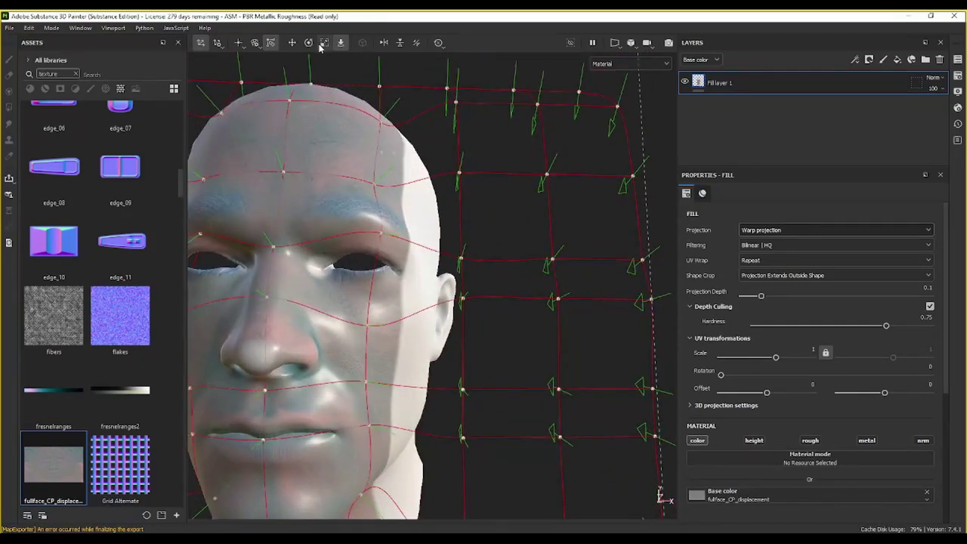
{"action": "left_click", "coordinate": [244, 49]}
{"action": "mouse_move", "coordinate": [464, 178]}
{"action": "left_mouse_down", "text": "alt"}
{"action": "mouse_move", "coordinate": [465, 237]}
{"action": "mouse_move", "coordinate": [441, 178]}
{"action": "left_mouse_up", "text": "alt"}
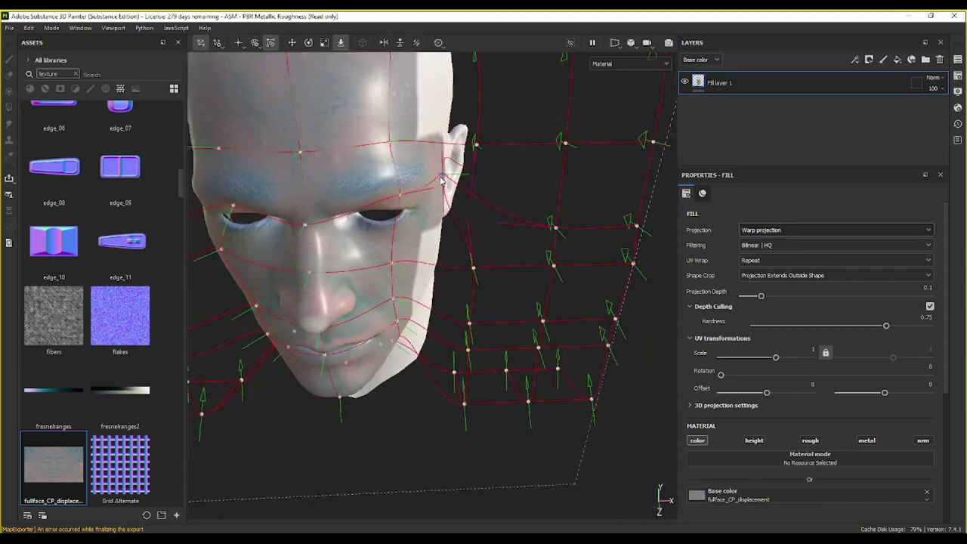
{"action": "left_click_drag", "start_coordinate": [473, 268], "coordinate": [442, 231]}
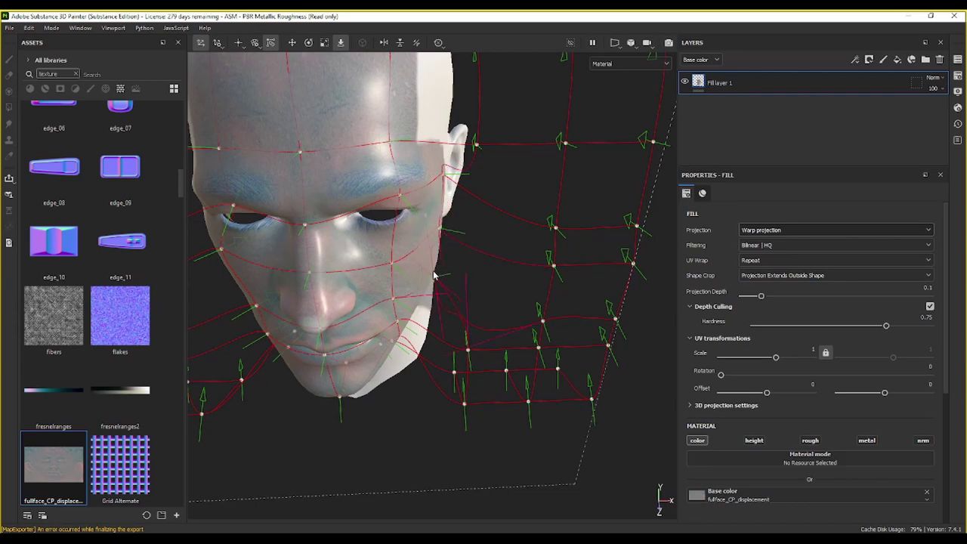
{"action": "mouse_move", "coordinate": [453, 305]}
{"action": "left_mouse_down", "text": "alt"}
{"action": "mouse_move", "coordinate": [429, 187]}
{"action": "mouse_move", "coordinate": [450, 256]}
{"action": "mouse_move", "coordinate": [488, 286]}
{"action": "left_mouse_up", "text": "alt"}
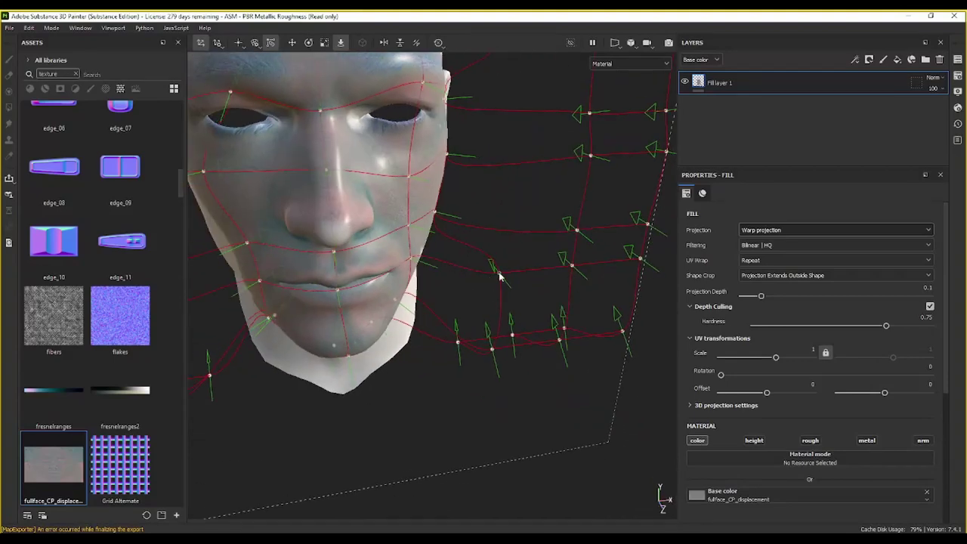
{"action": "left_click", "coordinate": [422, 244]}
{"action": "mouse_move", "coordinate": [422, 244]}
{"action": "left_mouse_down", "text": "alt"}
{"action": "mouse_move", "coordinate": [492, 370]}
{"action": "mouse_move", "coordinate": [528, 347]}
{"action": "left_mouse_up", "text": "alt"}
{"action": "scroll", "coordinate": [319, 382], "scroll_direction": "up", "scroll_amount": 3}
{"action": "mouse_move", "coordinate": [319, 382]}
{"action": "left_mouse_down", "text": "alt"}
{"action": "mouse_move", "coordinate": [313, 327]}
{"action": "mouse_move", "coordinate": [453, 189]}
{"action": "left_mouse_up", "text": "alt"}
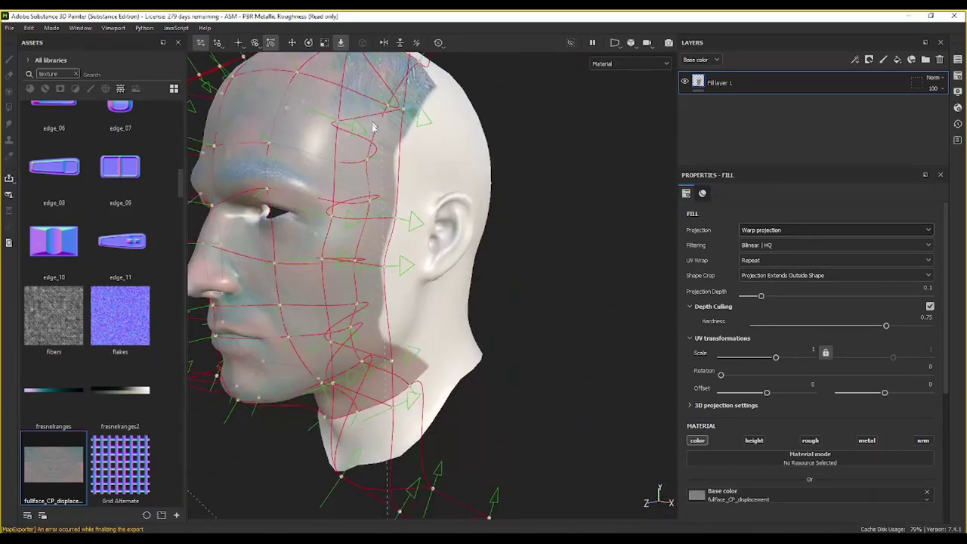
Step: Orbit the head from front, top, both profiles and rear to check the warp grid fit
{"action": "mouse_move", "coordinate": [300, 165]}
{"action": "left_mouse_down", "text": "alt"}
{"action": "mouse_move", "coordinate": [421, 258]}
{"action": "mouse_move", "coordinate": [572, 300]}
{"action": "left_mouse_up", "text": "alt"}
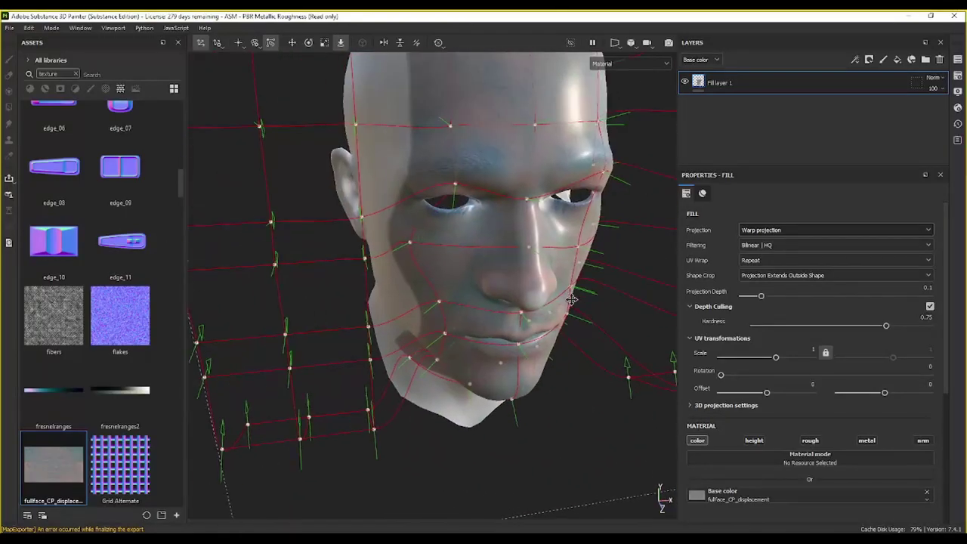
{"action": "left_click_drag", "start_coordinate": [406, 289], "coordinate": [381, 293], "text": "alt"}
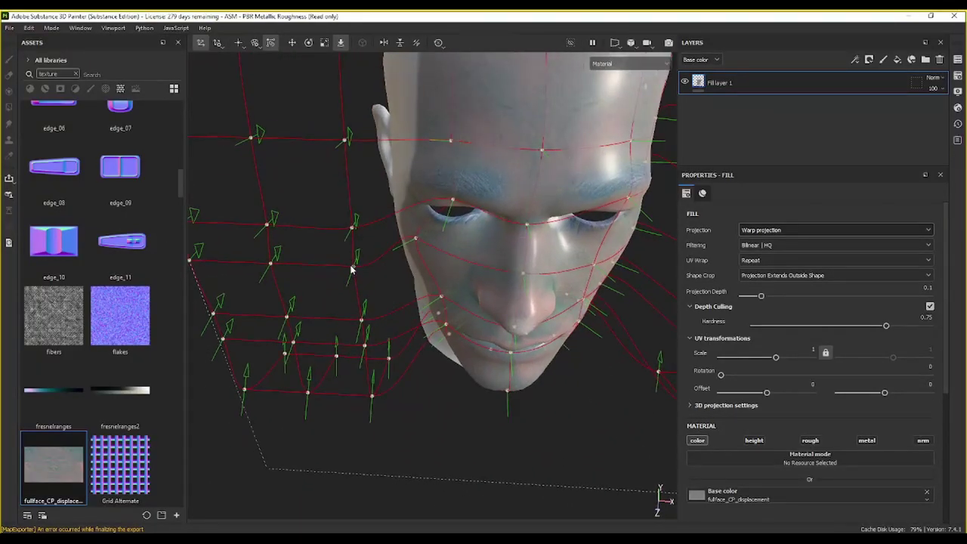
{"action": "left_click_drag", "start_coordinate": [388, 232], "coordinate": [387, 225], "text": "alt"}
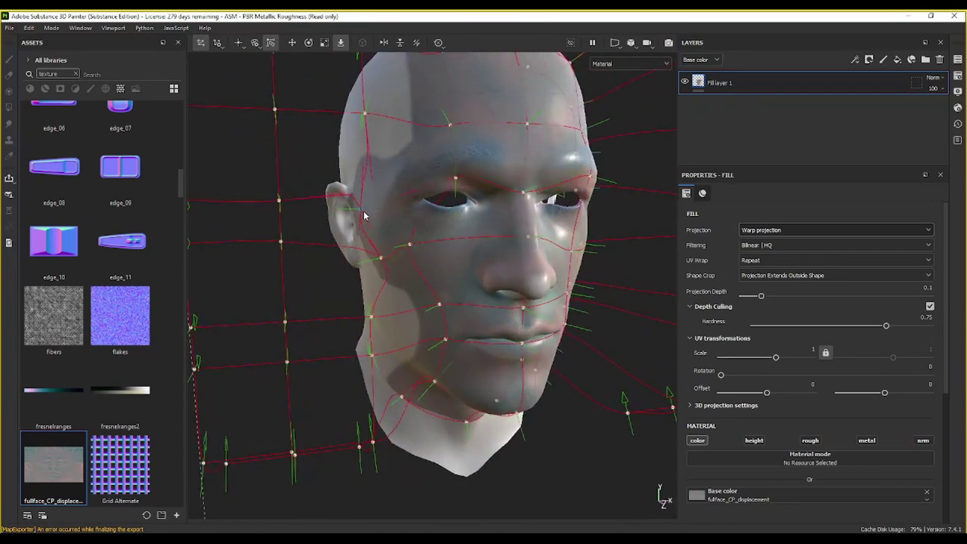
{"action": "left_click_drag", "start_coordinate": [367, 216], "coordinate": [460, 308], "text": "alt"}
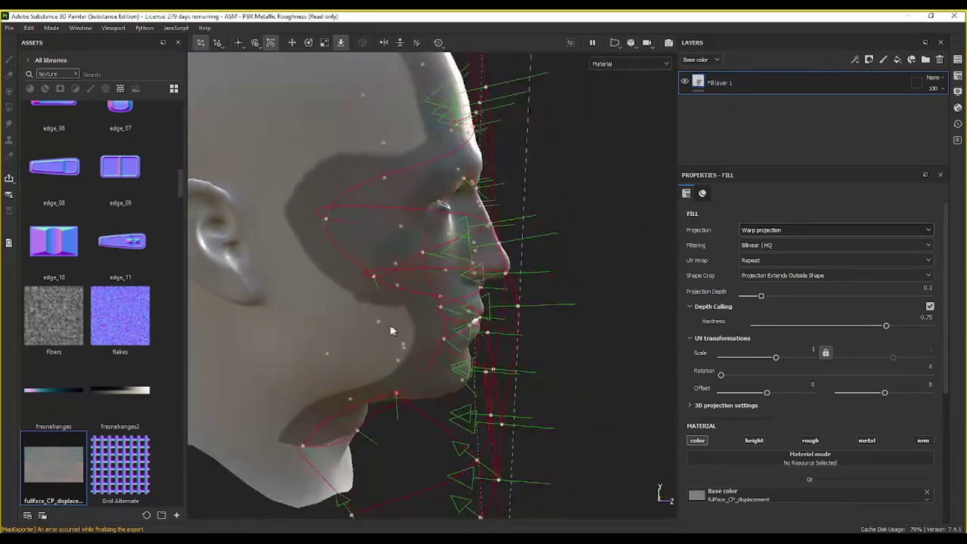
{"action": "mouse_move", "coordinate": [391, 330]}
{"action": "left_mouse_down", "text": "alt"}
{"action": "mouse_move", "coordinate": [509, 179]}
{"action": "mouse_move", "coordinate": [411, 170]}
{"action": "mouse_move", "coordinate": [463, 156]}
{"action": "mouse_move", "coordinate": [414, 246]}
{"action": "left_mouse_up", "text": "alt"}
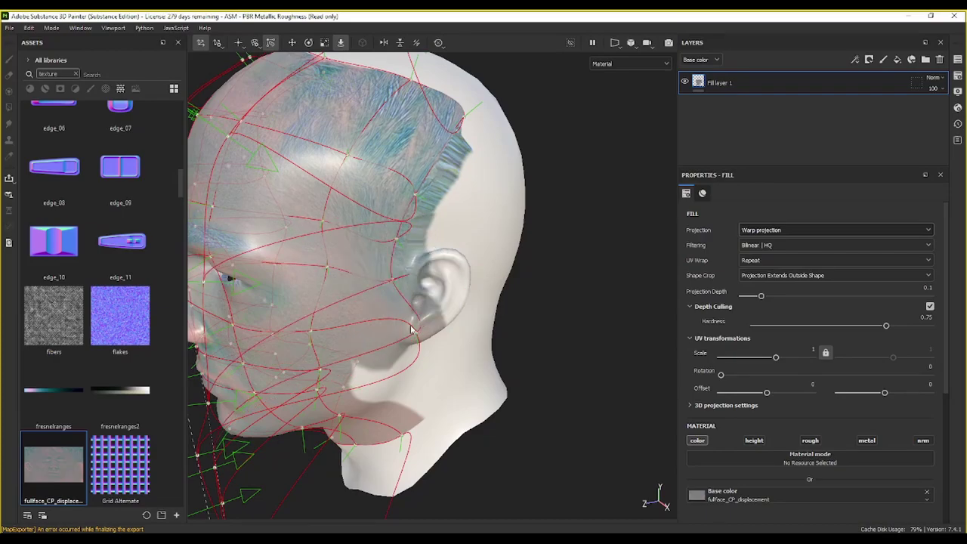
{"action": "mouse_move", "coordinate": [411, 330]}
{"action": "left_mouse_down", "text": "alt"}
{"action": "mouse_move", "coordinate": [462, 343]}
{"action": "mouse_move", "coordinate": [324, 274]}
{"action": "mouse_move", "coordinate": [433, 386]}
{"action": "left_mouse_up", "text": "alt"}
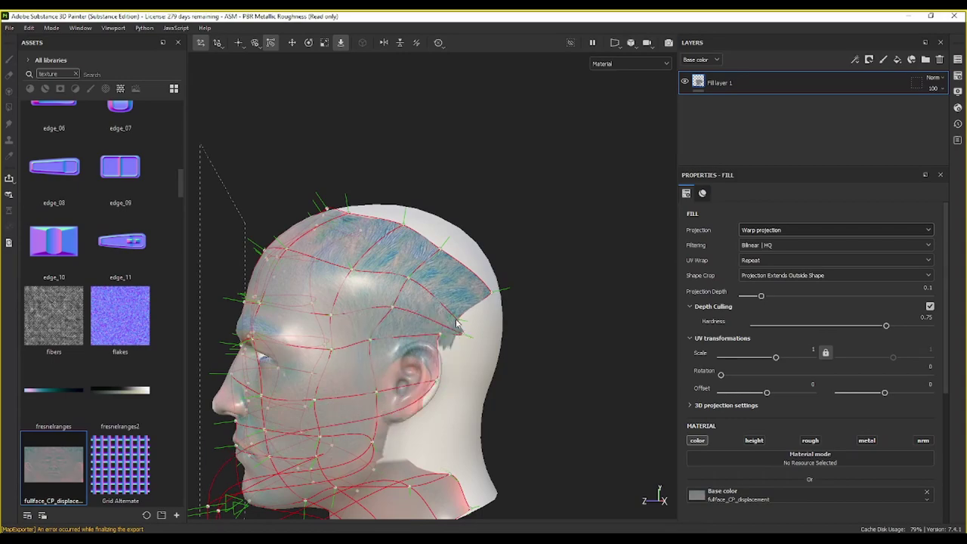
{"action": "mouse_move", "coordinate": [456, 323]}
{"action": "left_mouse_down", "text": "alt"}
{"action": "mouse_move", "coordinate": [446, 374]}
{"action": "mouse_move", "coordinate": [501, 417]}
{"action": "mouse_move", "coordinate": [493, 313]}
{"action": "mouse_move", "coordinate": [537, 133]}
{"action": "mouse_move", "coordinate": [363, 346]}
{"action": "left_mouse_up", "text": "alt"}
{"action": "mouse_move", "coordinate": [239, 276]}
{"action": "left_mouse_down", "text": "alt"}
{"action": "mouse_move", "coordinate": [376, 228]}
{"action": "mouse_move", "coordinate": [431, 397]}
{"action": "mouse_move", "coordinate": [340, 119]}
{"action": "left_mouse_up", "text": "alt"}
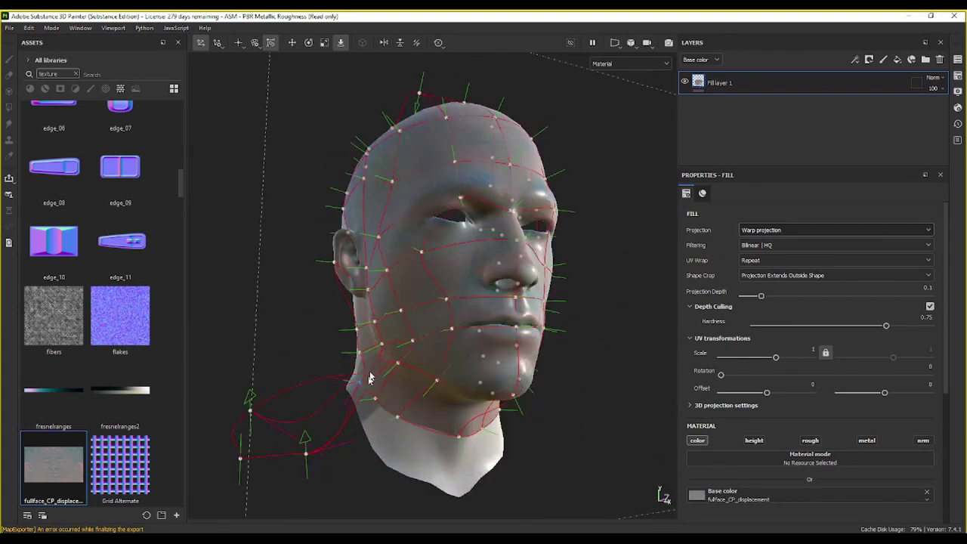
{"action": "right_click_drag", "start_coordinate": [340, 120], "coordinate": [276, 233], "text": "alt"}
{"action": "left_click_drag", "start_coordinate": [277, 233], "coordinate": [428, 226], "text": "alt"}
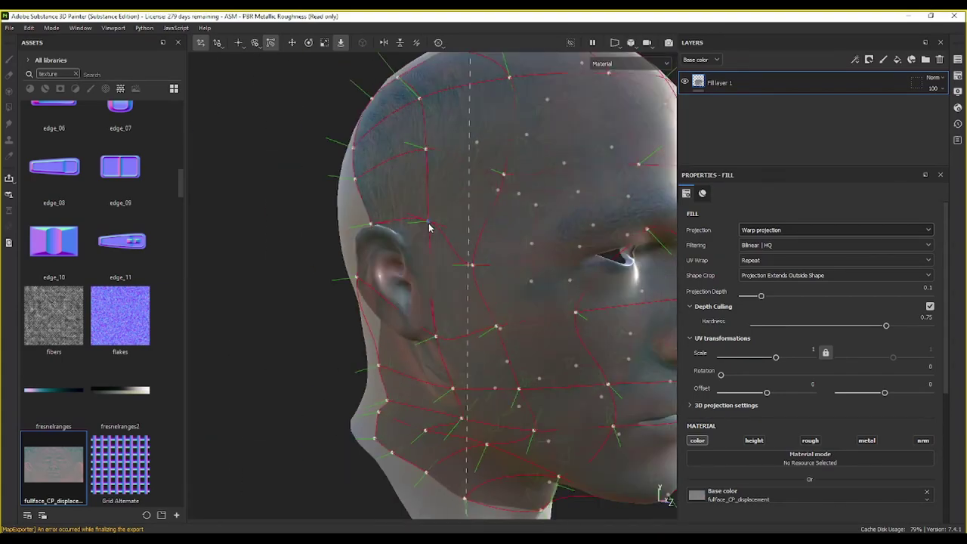
{"action": "left_click_drag", "start_coordinate": [427, 349], "coordinate": [421, 328], "text": "alt"}
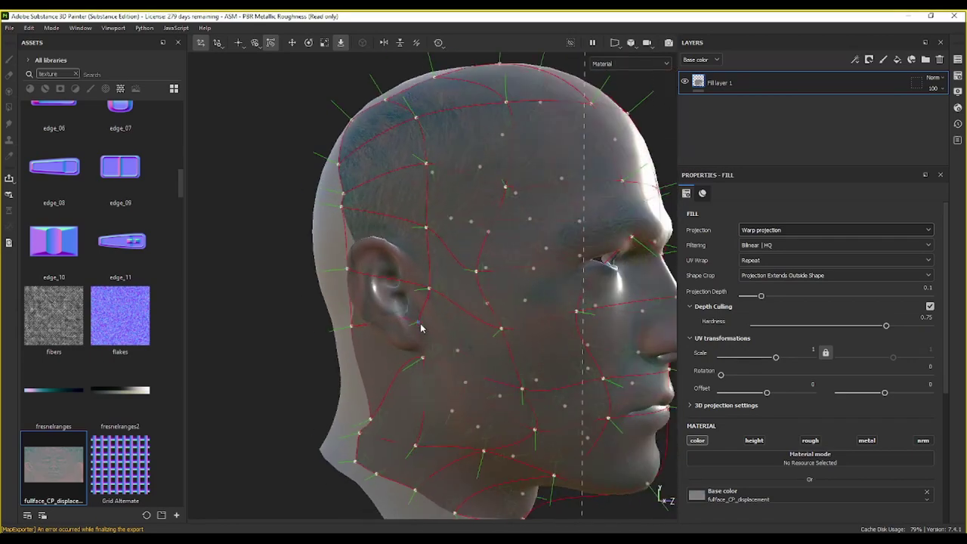
{"action": "mouse_move", "coordinate": [427, 236]}
{"action": "left_mouse_down", "text": "alt"}
{"action": "mouse_move", "coordinate": [292, 309]}
{"action": "mouse_move", "coordinate": [463, 305]}
{"action": "mouse_move", "coordinate": [433, 387]}
{"action": "mouse_move", "coordinate": [490, 318]}
{"action": "mouse_move", "coordinate": [295, 237]}
{"action": "mouse_move", "coordinate": [270, 340]}
{"action": "mouse_move", "coordinate": [262, 264]}
{"action": "mouse_move", "coordinate": [423, 295]}
{"action": "mouse_move", "coordinate": [397, 302]}
{"action": "mouse_move", "coordinate": [460, 327]}
{"action": "mouse_move", "coordinate": [508, 277]}
{"action": "mouse_move", "coordinate": [518, 307]}
{"action": "mouse_move", "coordinate": [477, 207]}
{"action": "mouse_move", "coordinate": [421, 307]}
{"action": "mouse_move", "coordinate": [355, 221]}
{"action": "mouse_move", "coordinate": [570, 361]}
{"action": "left_mouse_up", "text": "alt"}
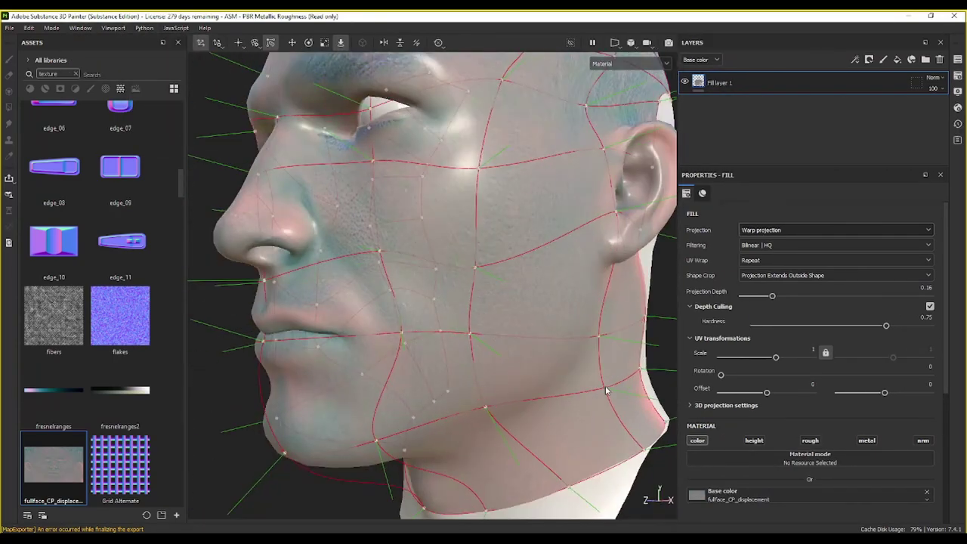
Step: Zoom in on the cheek, ear, eyes and brow to inspect the grid points there
{"action": "mouse_move", "coordinate": [606, 390]}
{"action": "left_mouse_down", "text": "alt"}
{"action": "mouse_move", "coordinate": [479, 415]}
{"action": "mouse_move", "coordinate": [479, 201]}
{"action": "mouse_move", "coordinate": [279, 153]}
{"action": "left_mouse_up", "text": "alt"}
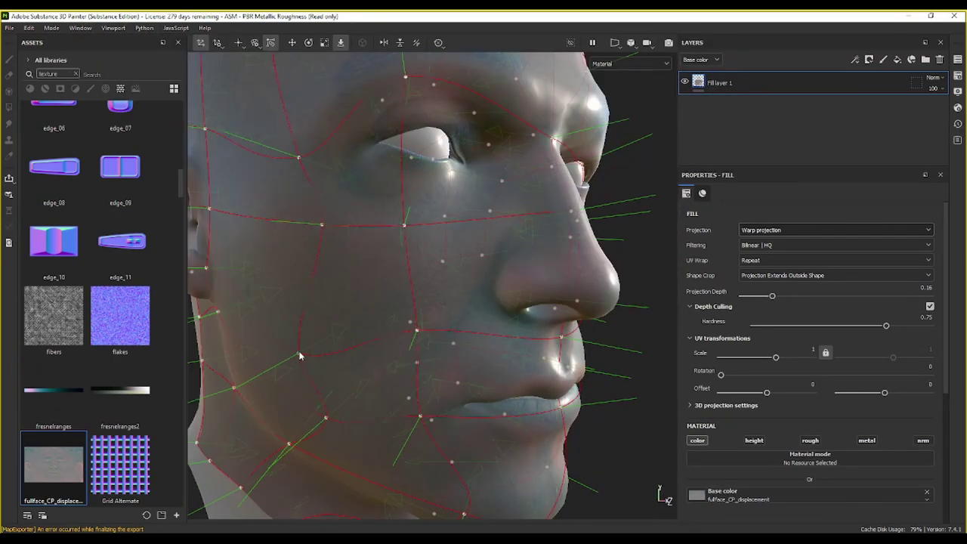
{"action": "mouse_move", "coordinate": [299, 355]}
{"action": "left_mouse_down", "text": "alt"}
{"action": "mouse_move", "coordinate": [371, 345]}
{"action": "mouse_move", "coordinate": [431, 280]}
{"action": "mouse_move", "coordinate": [302, 161]}
{"action": "mouse_move", "coordinate": [333, 151]}
{"action": "mouse_move", "coordinate": [457, 218]}
{"action": "mouse_move", "coordinate": [384, 164]}
{"action": "mouse_move", "coordinate": [423, 194]}
{"action": "mouse_move", "coordinate": [387, 153]}
{"action": "mouse_move", "coordinate": [296, 327]}
{"action": "left_mouse_up", "text": "alt"}
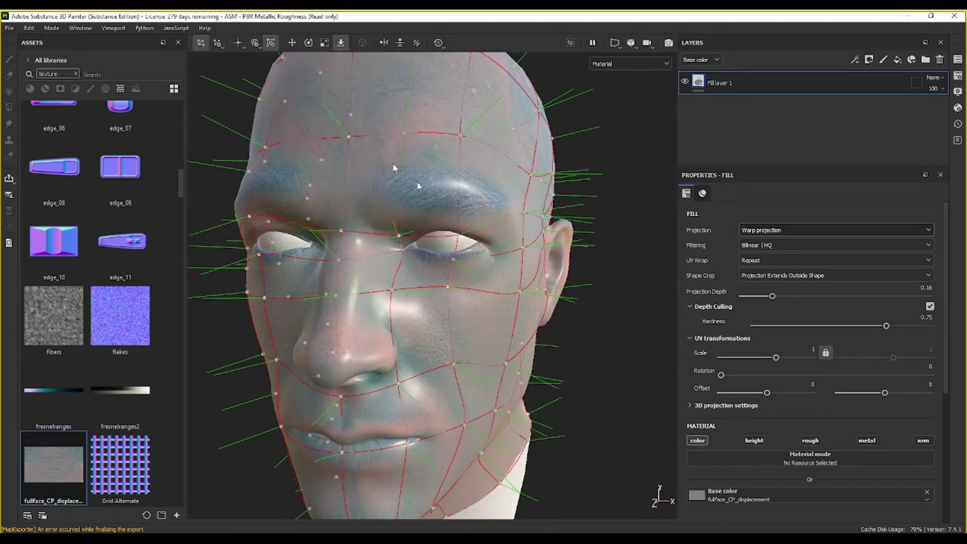
{"action": "scroll", "coordinate": [478, 242], "scroll_direction": "up", "scroll_amount": 3}
{"action": "scroll", "coordinate": [404, 235], "scroll_direction": "up", "scroll_amount": 2}
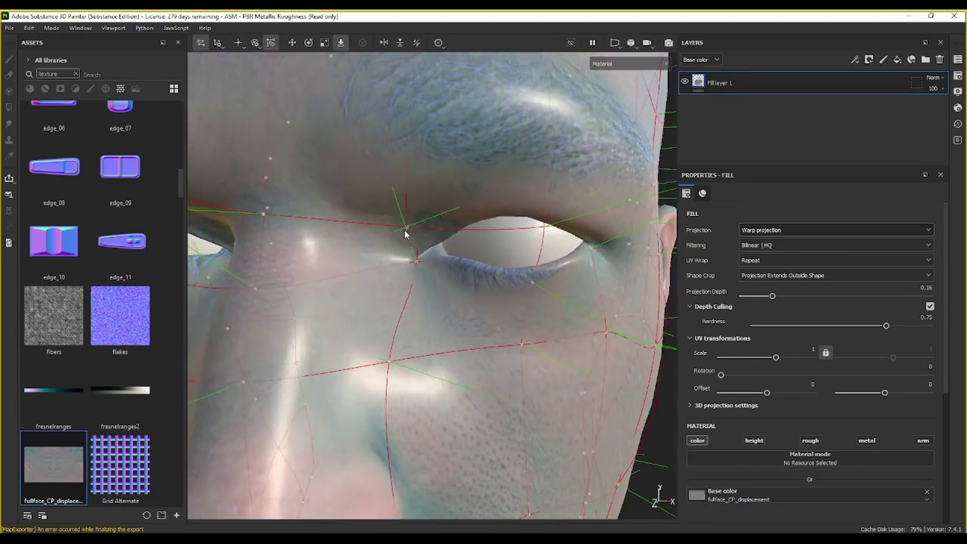
{"action": "scroll", "coordinate": [411, 241], "scroll_direction": "down", "scroll_amount": 2}
{"action": "scroll", "coordinate": [501, 229], "scroll_direction": "down", "scroll_amount": 2}
{"action": "mouse_move", "coordinate": [500, 228]}
{"action": "left_mouse_down", "text": "alt"}
{"action": "mouse_move", "coordinate": [362, 177]}
{"action": "mouse_move", "coordinate": [580, 335]}
{"action": "left_mouse_up", "text": "alt"}
{"action": "scroll", "coordinate": [363, 177], "scroll_direction": "up", "scroll_amount": 3}
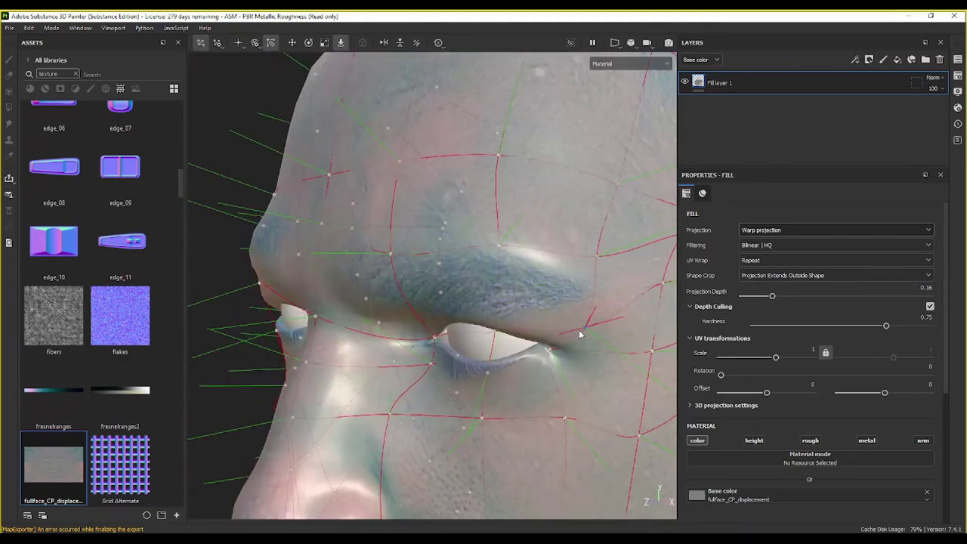
{"action": "scroll", "coordinate": [580, 335], "scroll_direction": "down", "scroll_amount": 2}
{"action": "left_click_drag", "start_coordinate": [580, 334], "coordinate": [422, 310], "text": "alt"}
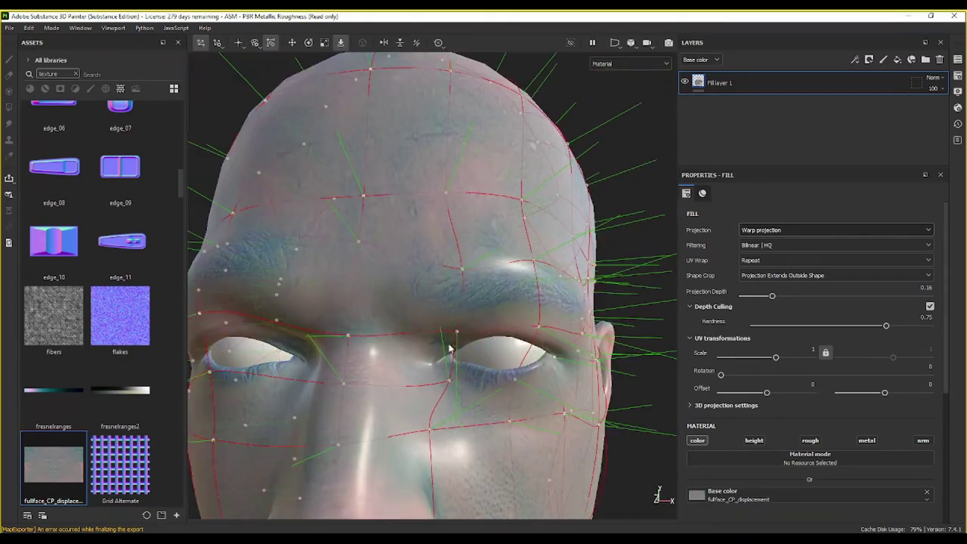
{"action": "scroll", "coordinate": [423, 309], "scroll_direction": "up", "scroll_amount": 2}
Step: Save the project as Displacement2 and inspect the projection over scalp, cheek and jaw
{"action": "key", "text": "ctrl+s"}
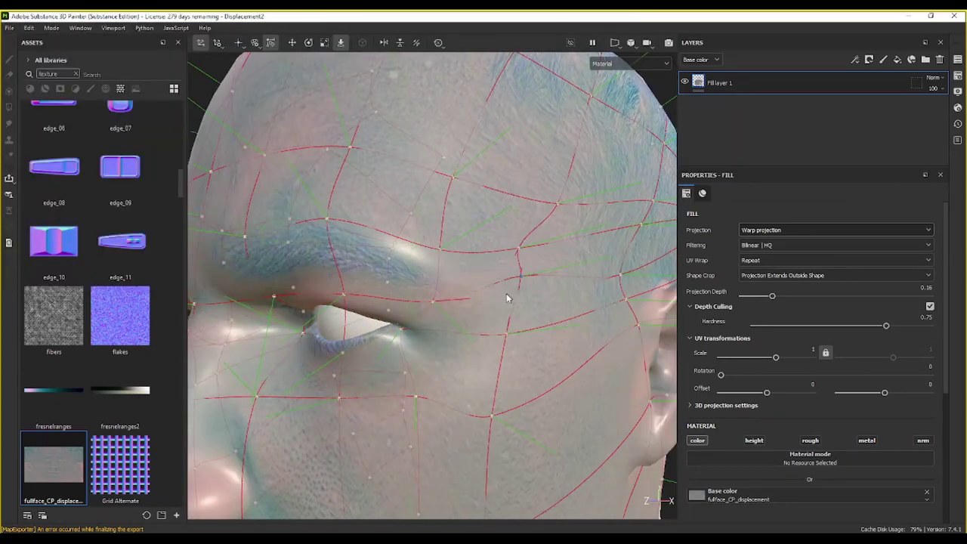
{"action": "left_click_drag", "start_coordinate": [507, 299], "coordinate": [390, 327], "text": "alt"}
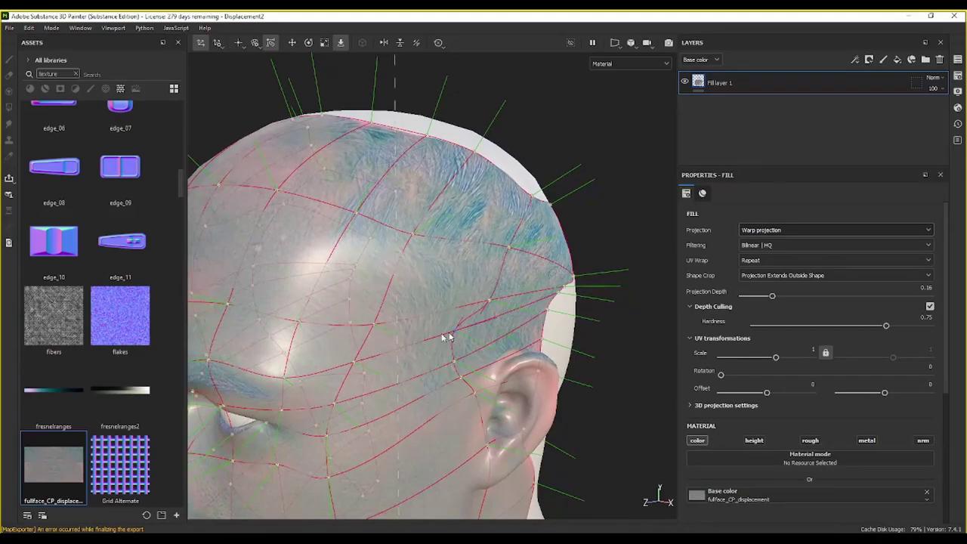
{"action": "mouse_move", "coordinate": [448, 337]}
{"action": "left_mouse_down", "text": "alt"}
{"action": "mouse_move", "coordinate": [459, 254]}
{"action": "mouse_move", "coordinate": [526, 210]}
{"action": "mouse_move", "coordinate": [552, 285]}
{"action": "left_mouse_up", "text": "alt"}
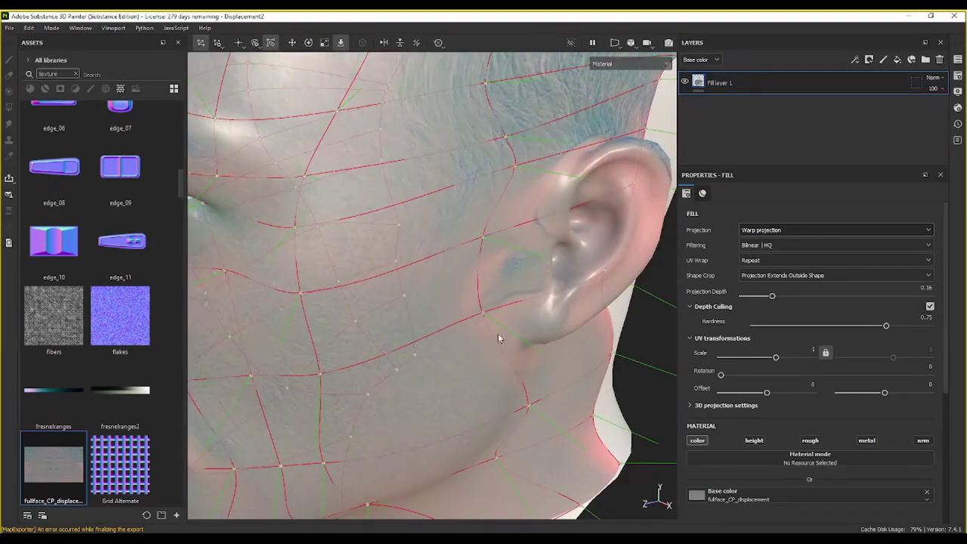
{"action": "left_click_drag", "start_coordinate": [497, 338], "coordinate": [572, 280], "text": "alt"}
{"action": "mouse_move", "coordinate": [546, 339]}
{"action": "left_mouse_down", "text": "alt"}
{"action": "mouse_move", "coordinate": [345, 317]}
{"action": "mouse_move", "coordinate": [314, 281]}
{"action": "left_mouse_up", "text": "alt"}
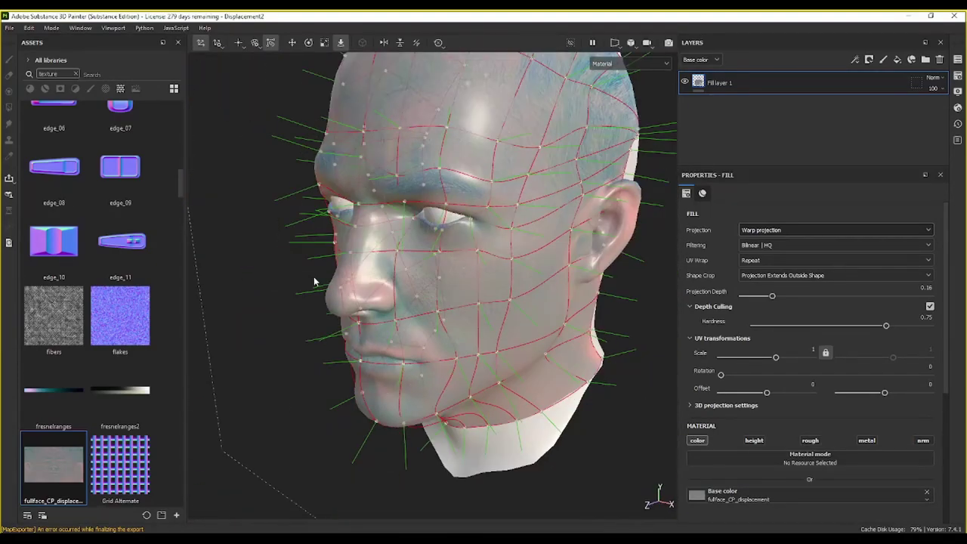
Step: Add an empty Layer 1 above Fill layer 1, then check the lips and chin
{"action": "left_click_drag", "start_coordinate": [574, 274], "coordinate": [449, 226], "text": "alt"}
{"action": "scroll", "coordinate": [550, 275], "scroll_direction": "up", "scroll_amount": 5}
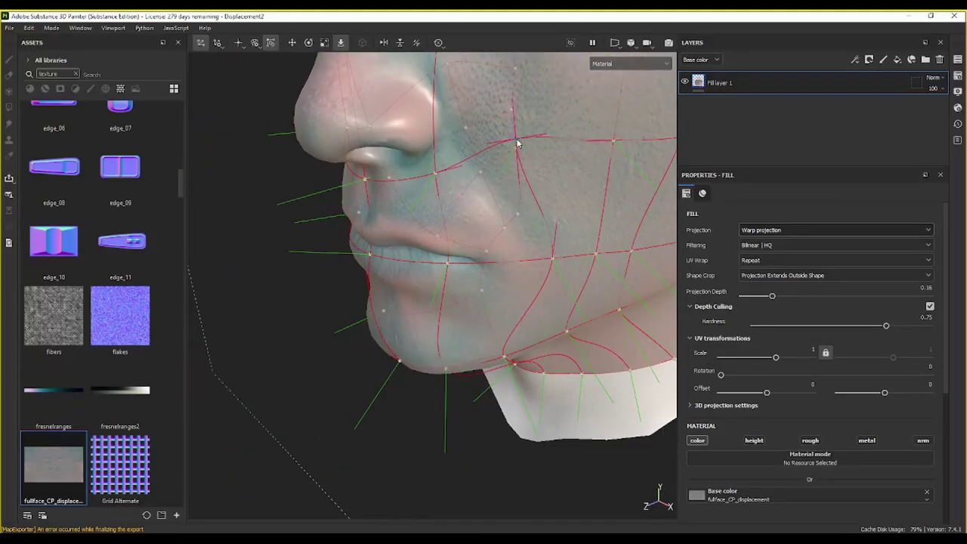
{"action": "mouse_move", "coordinate": [527, 276]}
{"action": "left_mouse_down", "text": "alt"}
{"action": "mouse_move", "coordinate": [561, 309]}
{"action": "mouse_move", "coordinate": [391, 177]}
{"action": "mouse_move", "coordinate": [432, 209]}
{"action": "mouse_move", "coordinate": [492, 211]}
{"action": "mouse_move", "coordinate": [441, 151]}
{"action": "left_mouse_up", "text": "alt"}
{"action": "scroll", "coordinate": [561, 309], "scroll_direction": "down", "scroll_amount": 3}
{"action": "mouse_move", "coordinate": [401, 210]}
{"action": "left_mouse_down", "text": "alt"}
{"action": "mouse_move", "coordinate": [428, 255]}
{"action": "mouse_move", "coordinate": [443, 244]}
{"action": "mouse_move", "coordinate": [424, 233]}
{"action": "mouse_move", "coordinate": [345, 326]}
{"action": "mouse_move", "coordinate": [511, 292]}
{"action": "mouse_move", "coordinate": [390, 302]}
{"action": "mouse_move", "coordinate": [446, 394]}
{"action": "mouse_move", "coordinate": [277, 113]}
{"action": "mouse_move", "coordinate": [237, 335]}
{"action": "mouse_move", "coordinate": [497, 327]}
{"action": "left_mouse_up", "text": "alt"}
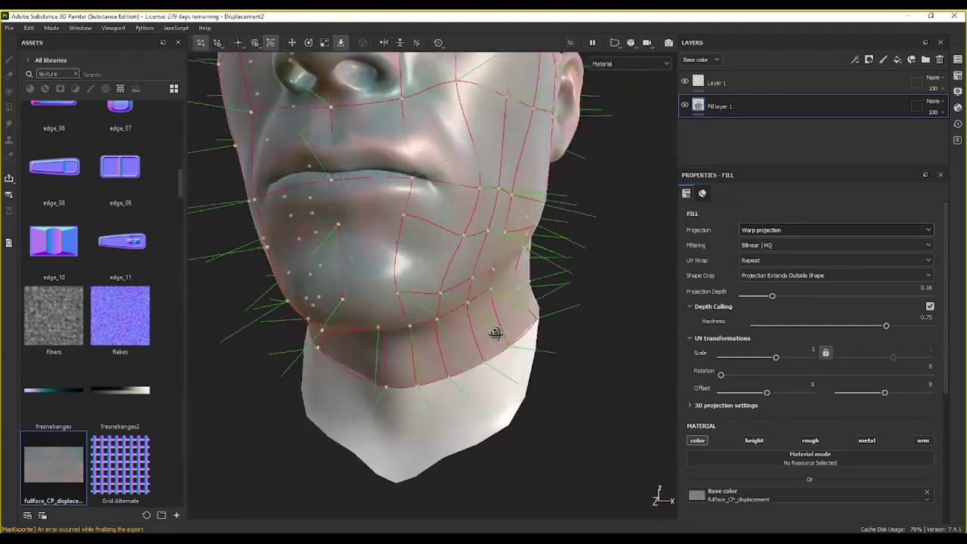
Step: Select Layer 1, switch to the 3D/2D split view in Base color, then reselect Fill layer 1
{"action": "right_click_drag", "start_coordinate": [496, 328], "coordinate": [491, 236], "text": "alt"}
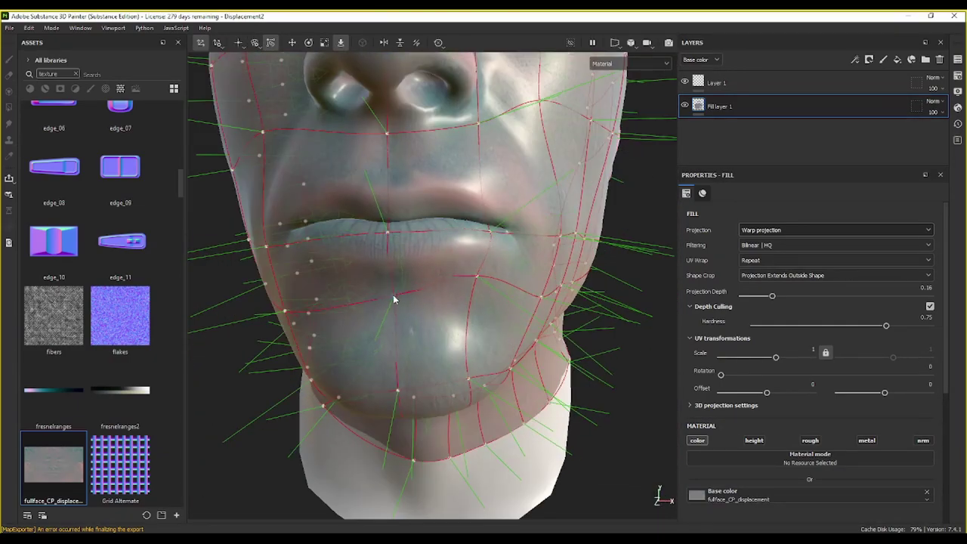
{"action": "mouse_move", "coordinate": [393, 299]}
{"action": "left_mouse_down", "text": "alt"}
{"action": "mouse_move", "coordinate": [443, 317]}
{"action": "mouse_move", "coordinate": [401, 341]}
{"action": "mouse_move", "coordinate": [446, 207]}
{"action": "mouse_move", "coordinate": [367, 225]}
{"action": "mouse_move", "coordinate": [449, 202]}
{"action": "mouse_move", "coordinate": [306, 124]}
{"action": "mouse_move", "coordinate": [528, 151]}
{"action": "left_mouse_up", "text": "alt"}
{"action": "left_click", "coordinate": [716, 82]}
{"action": "left_click_drag", "start_coordinate": [423, 249], "coordinate": [446, 230], "text": "alt"}
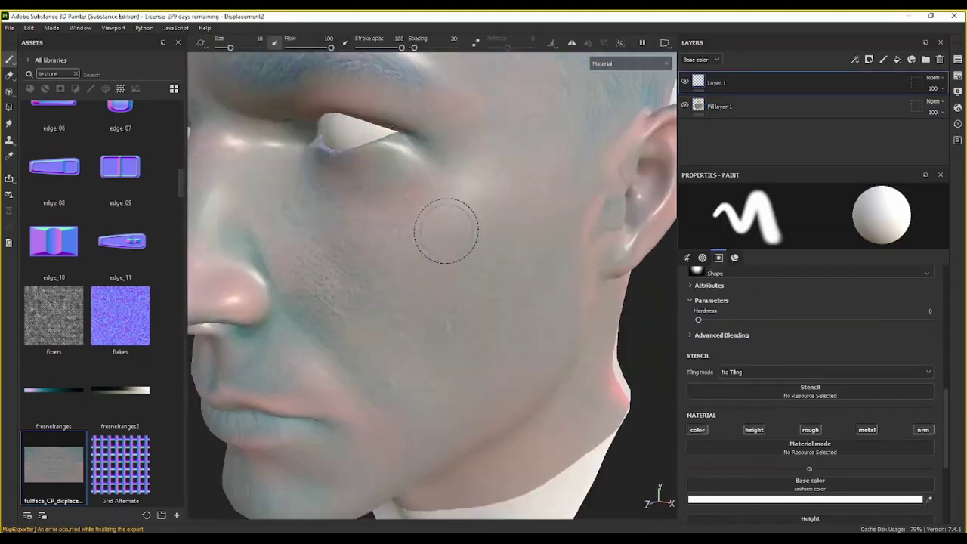
{"action": "key", "text": "F1"}
{"action": "key", "text": "c"}
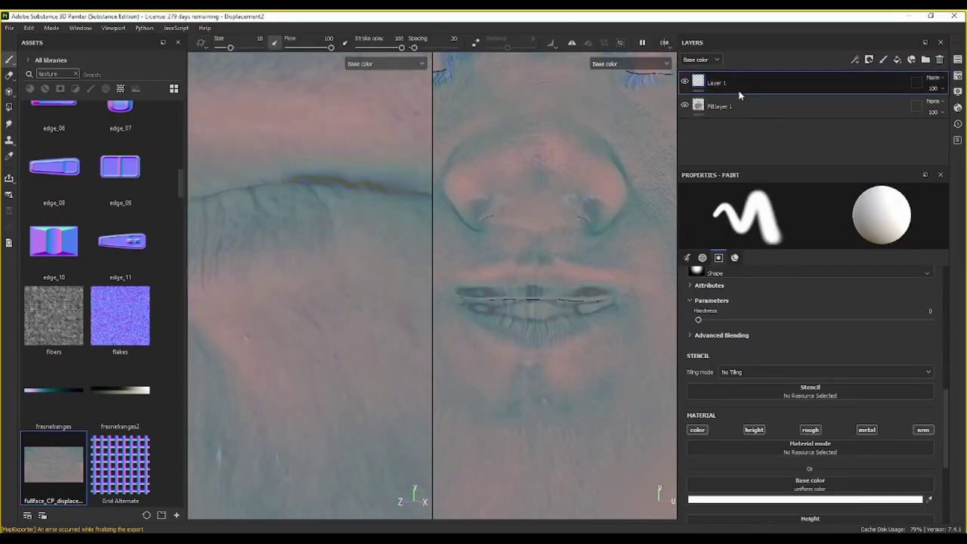
{"action": "left_click", "coordinate": [719, 106]}
{"action": "mouse_move", "coordinate": [388, 216]}
{"action": "left_mouse_down", "text": "alt"}
{"action": "mouse_move", "coordinate": [377, 204]}
{"action": "mouse_move", "coordinate": [398, 237]}
{"action": "mouse_move", "coordinate": [351, 259]}
{"action": "mouse_move", "coordinate": [258, 213]}
{"action": "left_mouse_up", "text": "alt"}
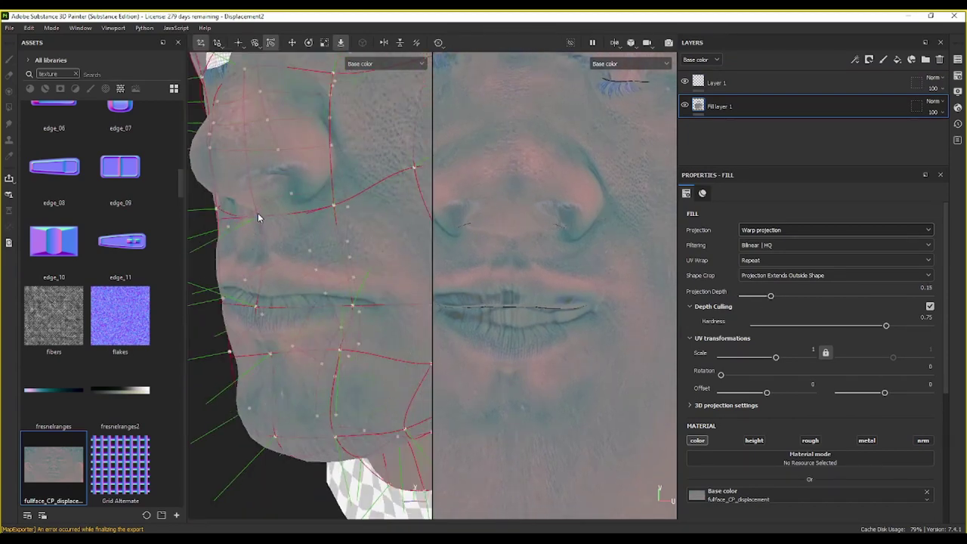
{"action": "key", "text": "m"}
{"action": "mouse_move", "coordinate": [262, 211]}
{"action": "left_mouse_down", "text": "alt"}
{"action": "mouse_move", "coordinate": [321, 188]}
{"action": "mouse_move", "coordinate": [331, 217]}
{"action": "left_mouse_up", "text": "alt"}
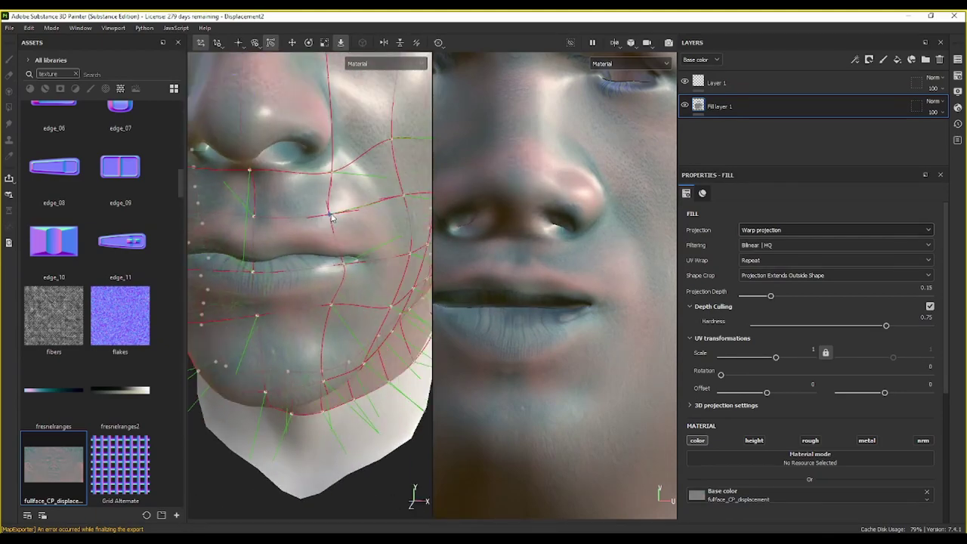
{"action": "left_click_drag", "start_coordinate": [323, 179], "coordinate": [344, 119], "text": "alt"}
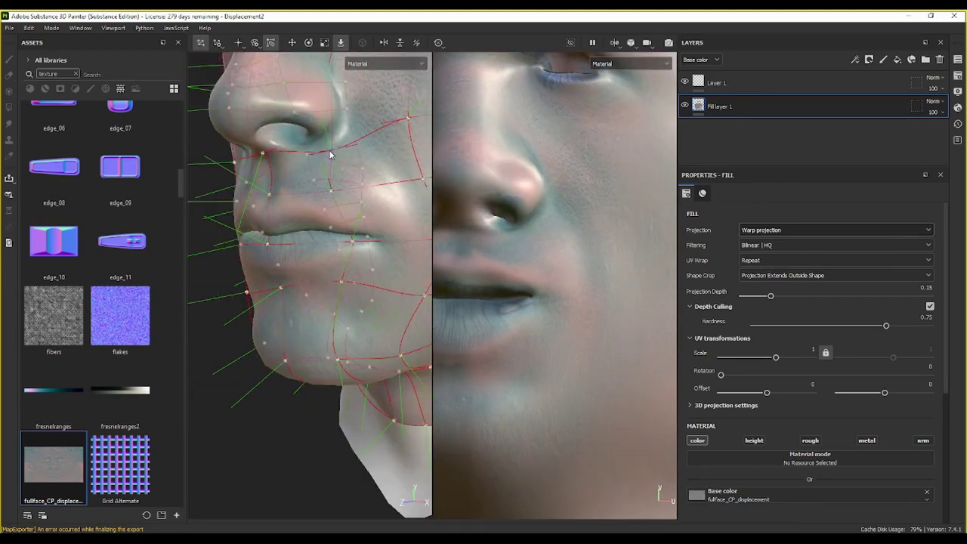
{"action": "mouse_move", "coordinate": [302, 158]}
{"action": "left_mouse_down", "text": "alt"}
{"action": "mouse_move", "coordinate": [334, 222]}
{"action": "mouse_move", "coordinate": [317, 134]}
{"action": "left_mouse_up", "text": "alt"}
{"action": "middle_click_drag", "start_coordinate": [604, 204], "coordinate": [617, 155]}
{"action": "mouse_move", "coordinate": [325, 197]}
{"action": "left_mouse_down", "text": "alt"}
{"action": "mouse_move", "coordinate": [313, 246]}
{"action": "mouse_move", "coordinate": [322, 251]}
{"action": "left_mouse_up", "text": "alt"}
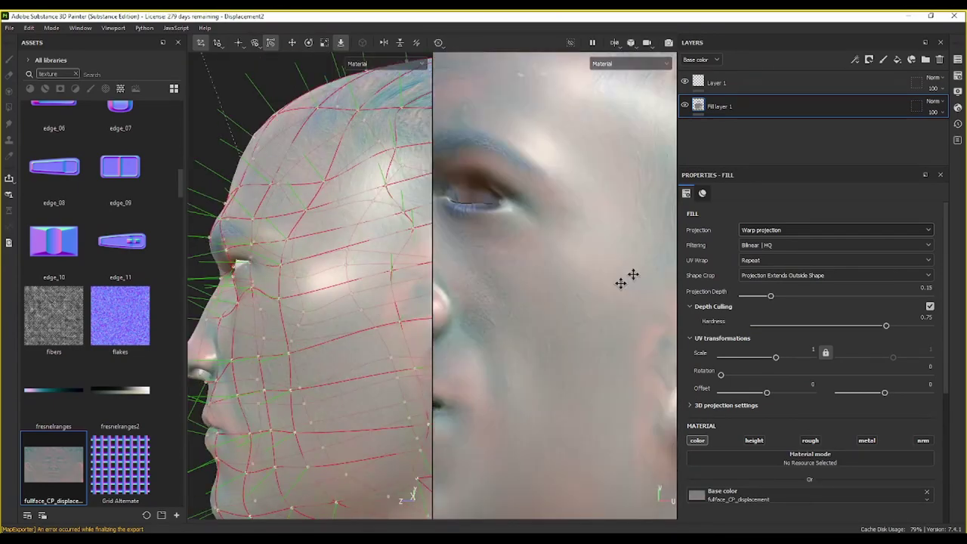
{"action": "left_click_drag", "start_coordinate": [319, 206], "coordinate": [261, 274], "text": "alt"}
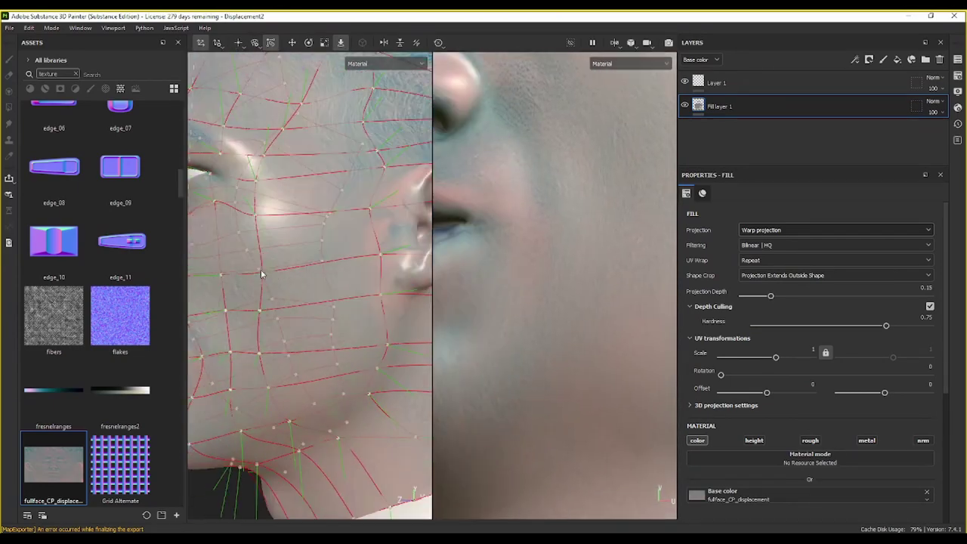
{"action": "left_click_drag", "start_coordinate": [272, 369], "coordinate": [297, 271], "text": "alt"}
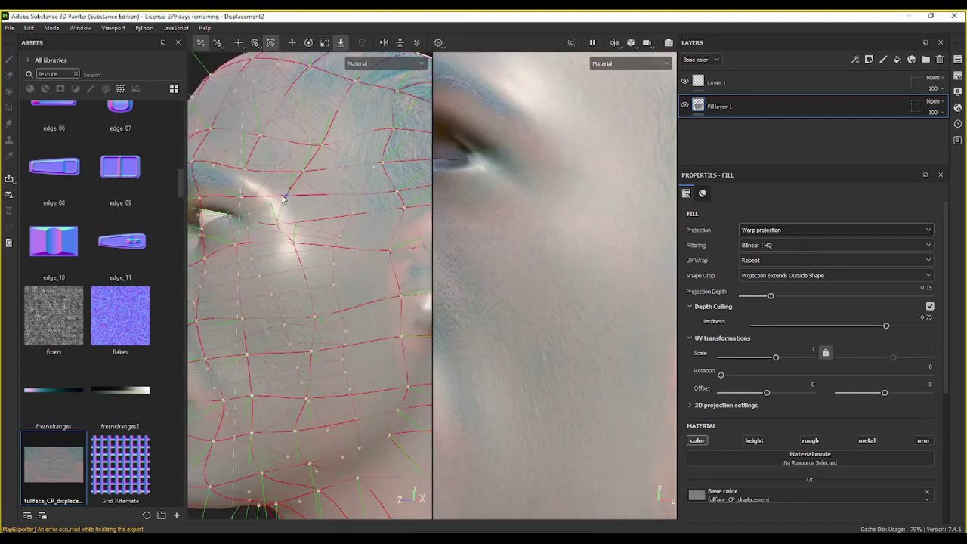
{"action": "scroll", "coordinate": [512, 326], "scroll_direction": "down", "scroll_amount": 5}
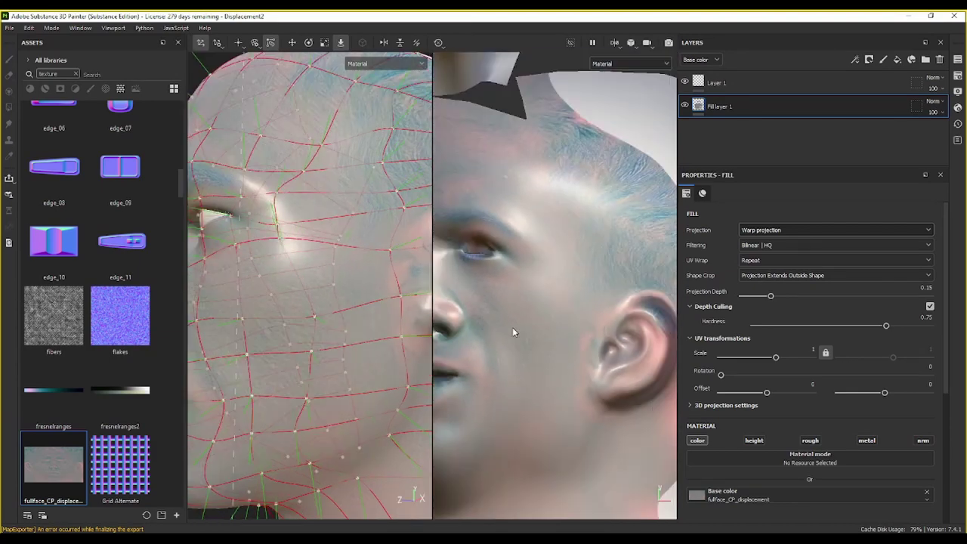
{"action": "left_click_drag", "start_coordinate": [512, 327], "coordinate": [606, 256], "text": "alt"}
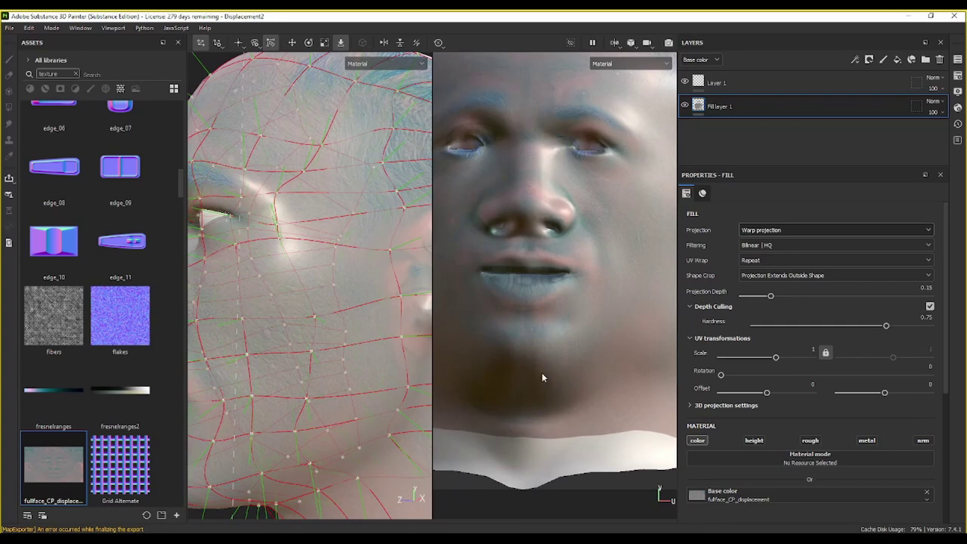
{"action": "scroll", "coordinate": [408, 224], "scroll_direction": "down", "scroll_amount": 5}
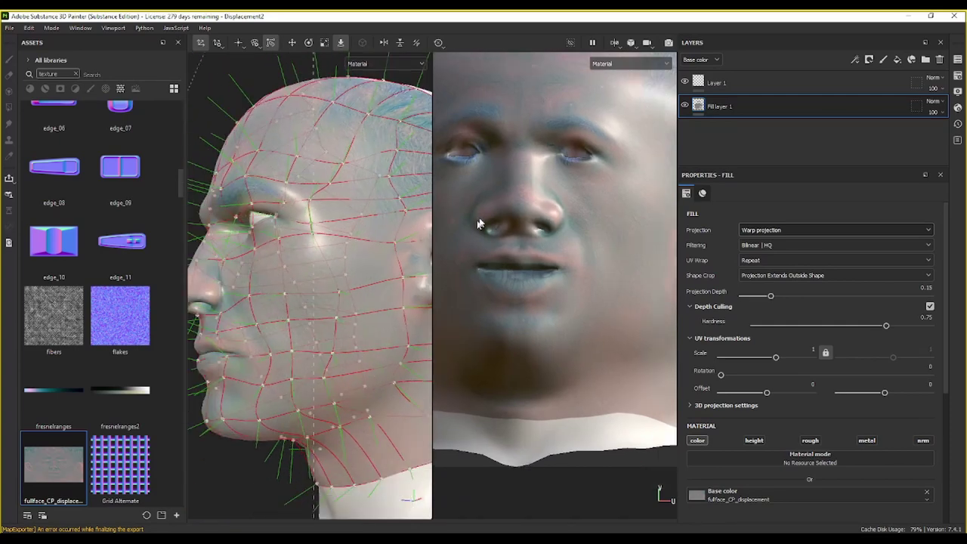
{"action": "scroll", "coordinate": [508, 187], "scroll_direction": "down", "scroll_amount": 3}
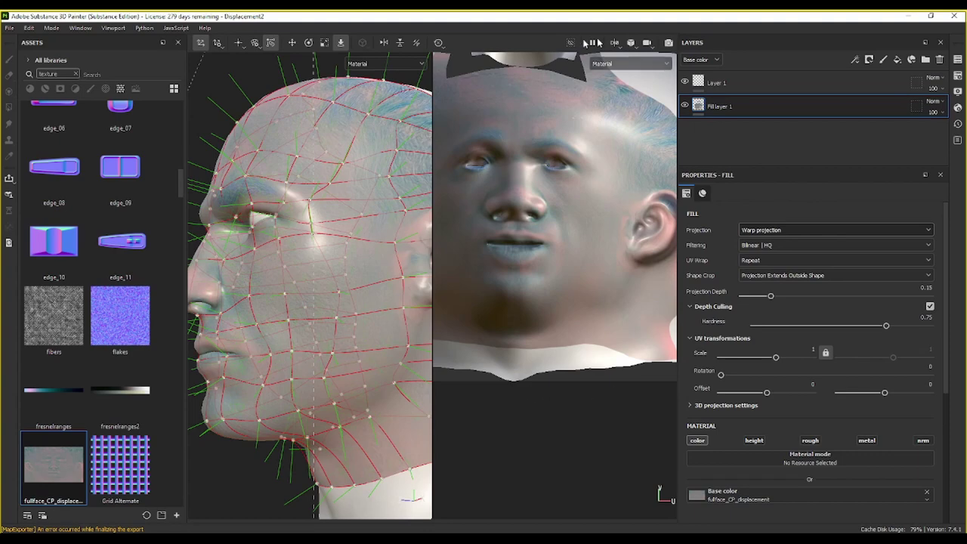
Step: Make Layer 1 active and orbit in close on the cheek and nose
{"action": "left_click", "coordinate": [716, 84]}
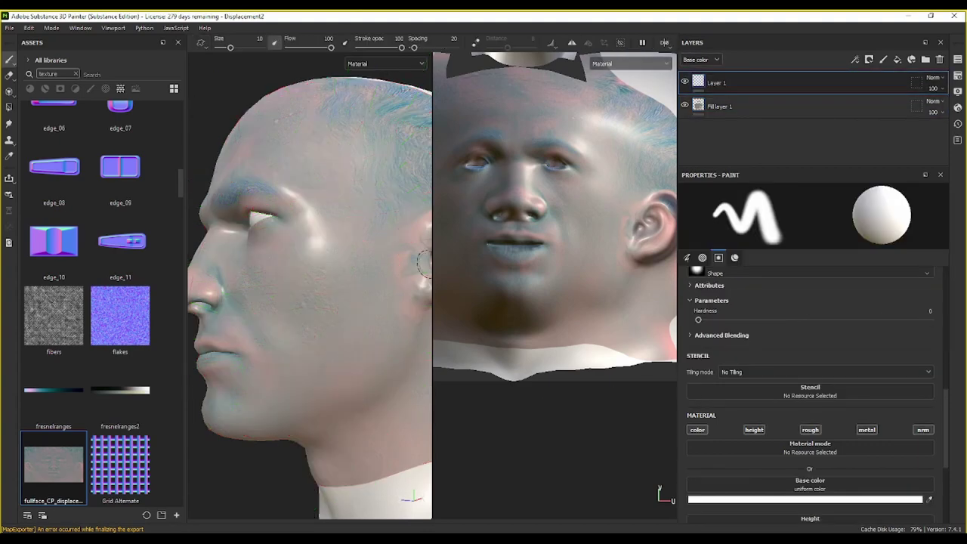
{"action": "mouse_move", "coordinate": [342, 209]}
{"action": "left_mouse_down", "text": "alt"}
{"action": "mouse_move", "coordinate": [367, 254]}
{"action": "mouse_move", "coordinate": [277, 234]}
{"action": "left_mouse_up", "text": "alt"}
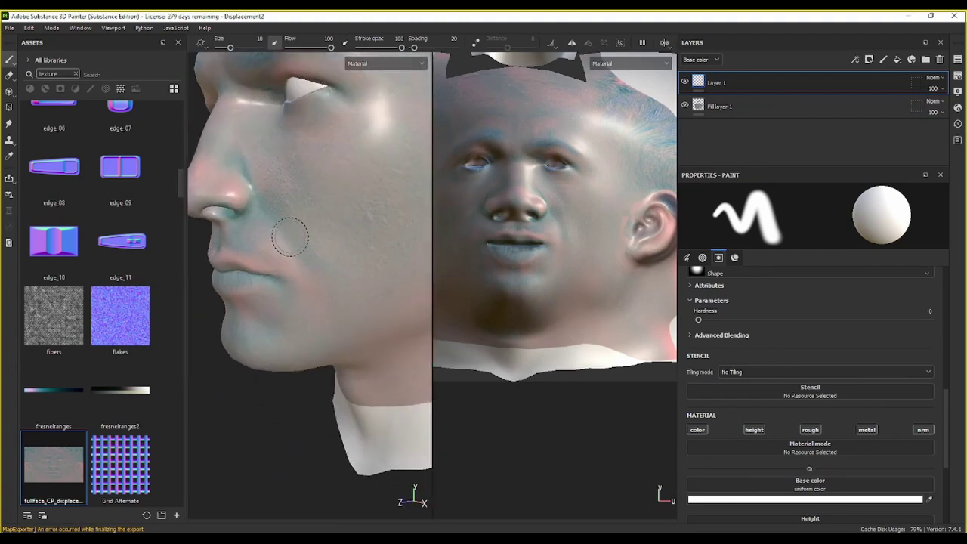
{"action": "scroll", "coordinate": [289, 229], "scroll_direction": "up", "scroll_amount": 2}
{"action": "middle_click_drag", "start_coordinate": [289, 229], "coordinate": [330, 237], "text": "alt"}
{"action": "mouse_move", "coordinate": [330, 237]}
{"action": "left_mouse_down", "text": "alt"}
{"action": "mouse_move", "coordinate": [257, 255]}
{"action": "mouse_move", "coordinate": [398, 218]}
{"action": "mouse_move", "coordinate": [305, 142]}
{"action": "mouse_move", "coordinate": [302, 227]}
{"action": "mouse_move", "coordinate": [231, 328]}
{"action": "mouse_move", "coordinate": [253, 349]}
{"action": "mouse_move", "coordinate": [281, 304]}
{"action": "mouse_move", "coordinate": [255, 274]}
{"action": "mouse_move", "coordinate": [190, 345]}
{"action": "mouse_move", "coordinate": [228, 295]}
{"action": "left_mouse_up", "text": "alt"}
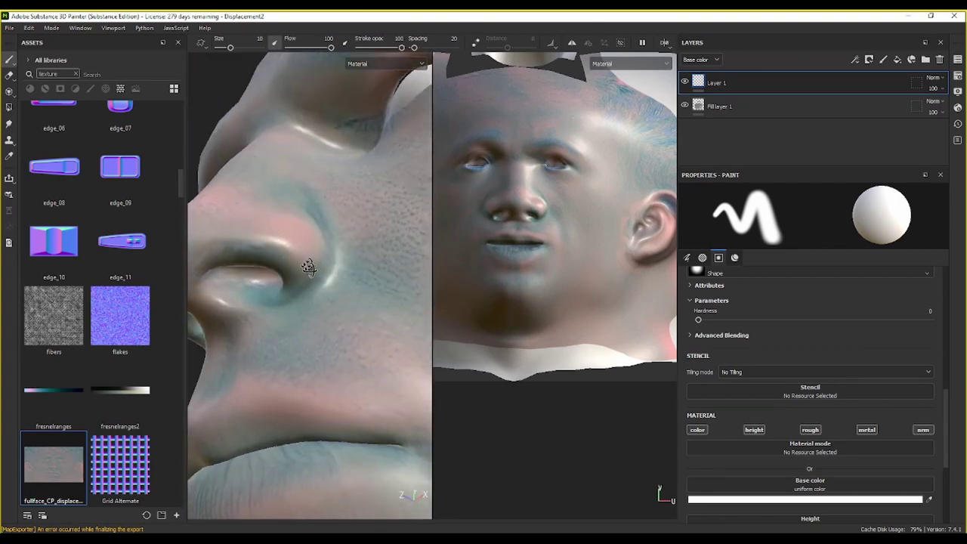
{"action": "left_click_drag", "start_coordinate": [309, 266], "coordinate": [289, 338], "text": "alt"}
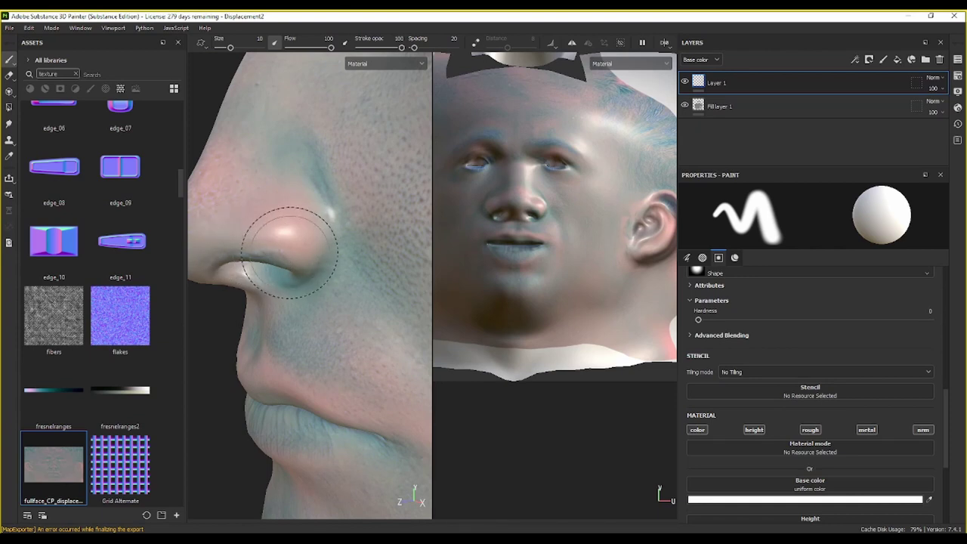
{"action": "left_click_drag", "start_coordinate": [239, 209], "coordinate": [261, 185], "text": "alt"}
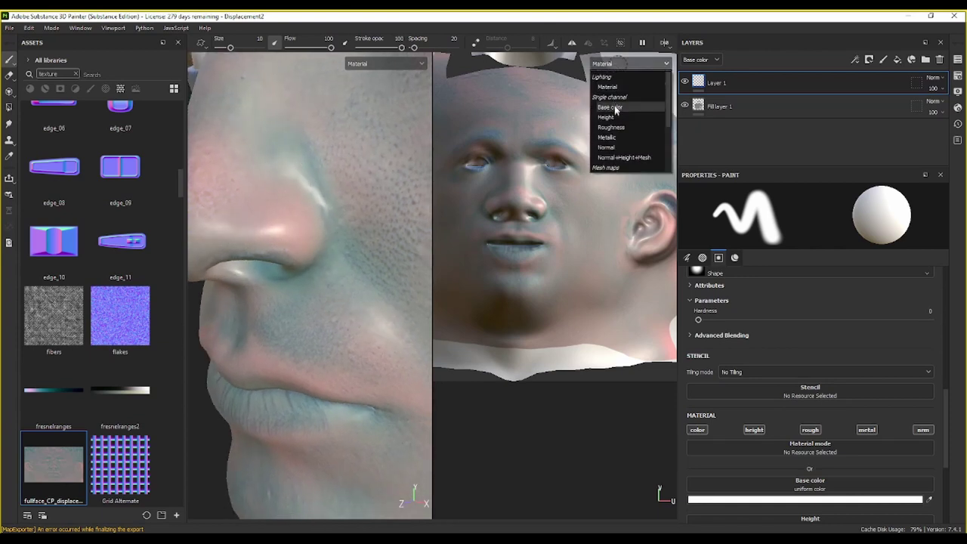
Step: Set the viewport display to Base color and inspect the cheek, chin and neck
{"action": "left_click", "coordinate": [615, 110]}
{"action": "mouse_move", "coordinate": [315, 234]}
{"action": "left_mouse_down", "text": "alt"}
{"action": "mouse_move", "coordinate": [345, 216]}
{"action": "mouse_move", "coordinate": [318, 176]}
{"action": "left_mouse_up", "text": "alt"}
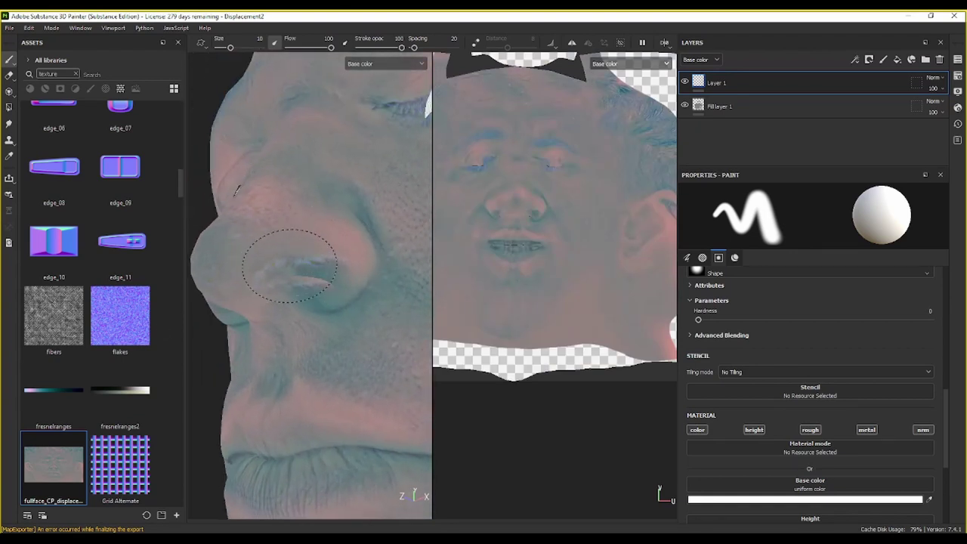
{"action": "mouse_move", "coordinate": [237, 189]}
{"action": "left_mouse_down", "text": "alt"}
{"action": "mouse_move", "coordinate": [280, 324]}
{"action": "mouse_move", "coordinate": [297, 246]}
{"action": "mouse_move", "coordinate": [308, 270]}
{"action": "left_mouse_up", "text": "alt"}
{"action": "mouse_move", "coordinate": [308, 270]}
{"action": "right_mouse_down", "text": "alt"}
{"action": "mouse_move", "coordinate": [255, 304]}
{"action": "mouse_move", "coordinate": [280, 280]}
{"action": "right_mouse_up", "text": "alt"}
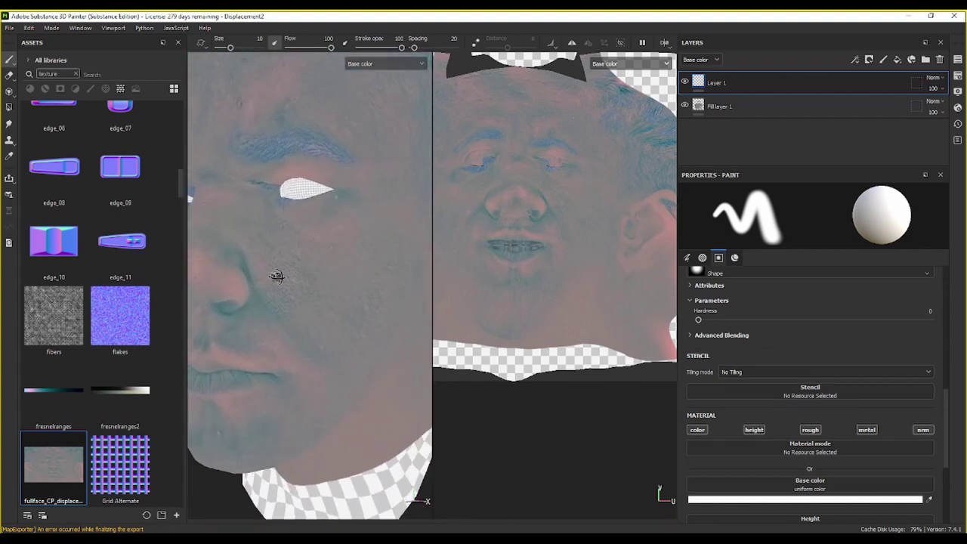
{"action": "middle_click_drag", "start_coordinate": [281, 280], "coordinate": [272, 265]}
{"action": "right_click_drag", "start_coordinate": [272, 265], "coordinate": [287, 249], "text": "alt"}
{"action": "middle_click_drag", "start_coordinate": [287, 250], "coordinate": [336, 156]}
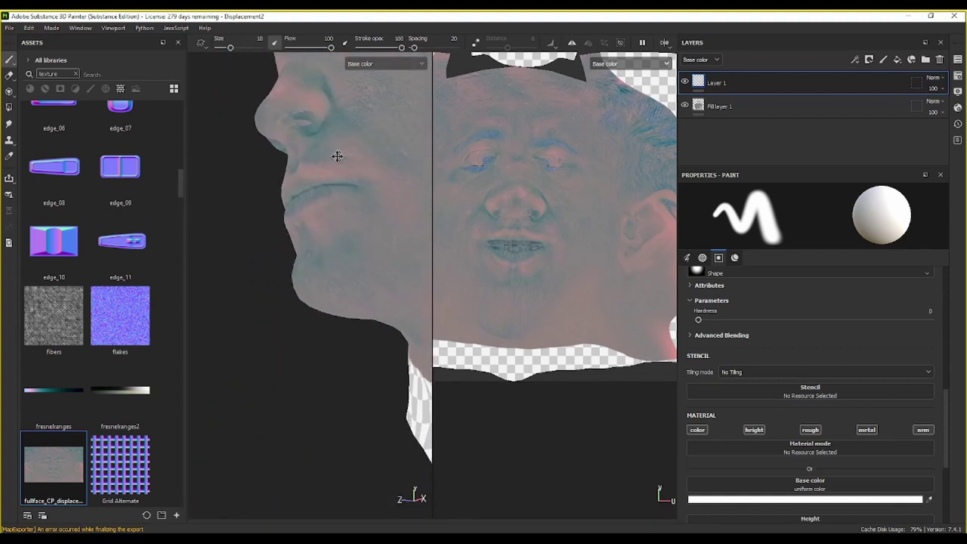
{"action": "mouse_move", "coordinate": [337, 155]}
{"action": "right_mouse_down", "text": "alt"}
{"action": "mouse_move", "coordinate": [305, 211]}
{"action": "mouse_move", "coordinate": [317, 222]}
{"action": "right_mouse_up", "text": "alt"}
{"action": "mouse_move", "coordinate": [317, 222]}
{"action": "left_mouse_down", "text": "alt"}
{"action": "mouse_move", "coordinate": [272, 259]}
{"action": "mouse_move", "coordinate": [297, 259]}
{"action": "mouse_move", "coordinate": [339, 282]}
{"action": "mouse_move", "coordinate": [280, 306]}
{"action": "mouse_move", "coordinate": [252, 295]}
{"action": "mouse_move", "coordinate": [324, 303]}
{"action": "mouse_move", "coordinate": [270, 240]}
{"action": "mouse_move", "coordinate": [223, 237]}
{"action": "mouse_move", "coordinate": [280, 265]}
{"action": "mouse_move", "coordinate": [259, 244]}
{"action": "mouse_move", "coordinate": [282, 269]}
{"action": "mouse_move", "coordinate": [253, 283]}
{"action": "mouse_move", "coordinate": [311, 307]}
{"action": "mouse_move", "coordinate": [317, 277]}
{"action": "mouse_move", "coordinate": [265, 269]}
{"action": "mouse_move", "coordinate": [248, 280]}
{"action": "mouse_move", "coordinate": [277, 292]}
{"action": "mouse_move", "coordinate": [247, 271]}
{"action": "mouse_move", "coordinate": [231, 198]}
{"action": "mouse_move", "coordinate": [248, 226]}
{"action": "left_mouse_up", "text": "alt"}
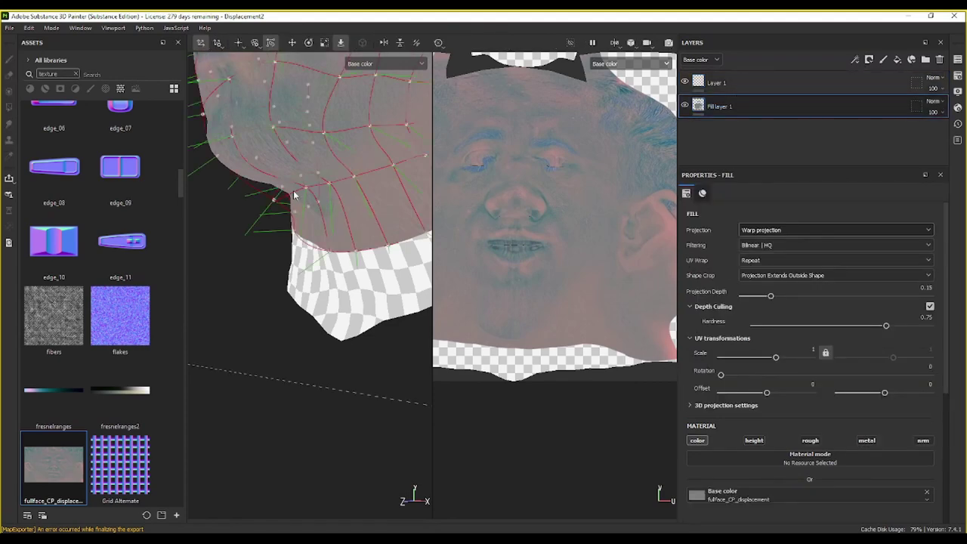
Step: Orbit and zoom around the chin and jaw to check the warp grid
{"action": "mouse_move", "coordinate": [295, 194]}
{"action": "left_mouse_down", "text": "alt"}
{"action": "mouse_move", "coordinate": [273, 158]}
{"action": "mouse_move", "coordinate": [278, 168]}
{"action": "mouse_move", "coordinate": [252, 199]}
{"action": "left_mouse_up", "text": "alt"}
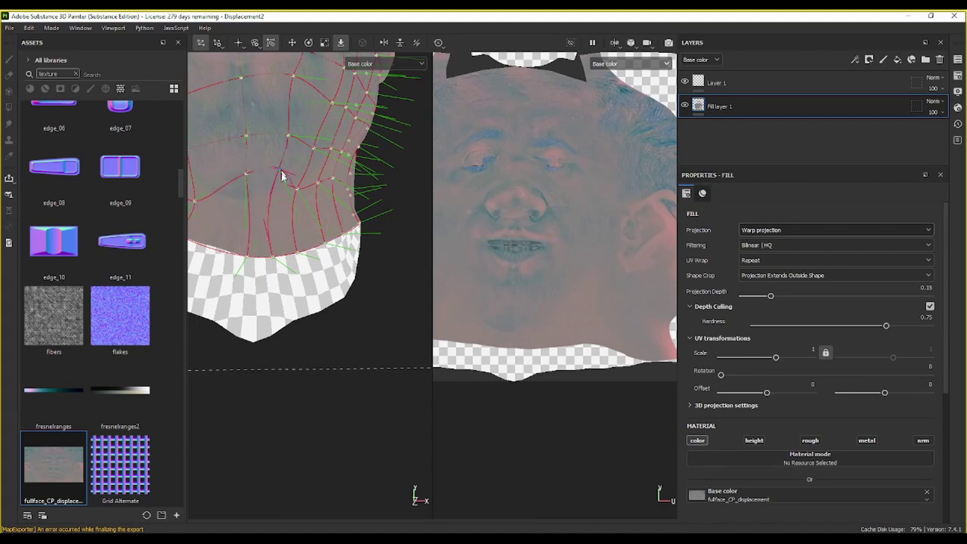
{"action": "left_click_drag", "start_coordinate": [196, 193], "coordinate": [252, 223], "text": "alt"}
{"action": "mouse_move", "coordinate": [292, 173]}
{"action": "left_mouse_down", "text": "alt"}
{"action": "mouse_move", "coordinate": [351, 216]}
{"action": "mouse_move", "coordinate": [315, 205]}
{"action": "mouse_move", "coordinate": [278, 294]}
{"action": "left_mouse_up", "text": "alt"}
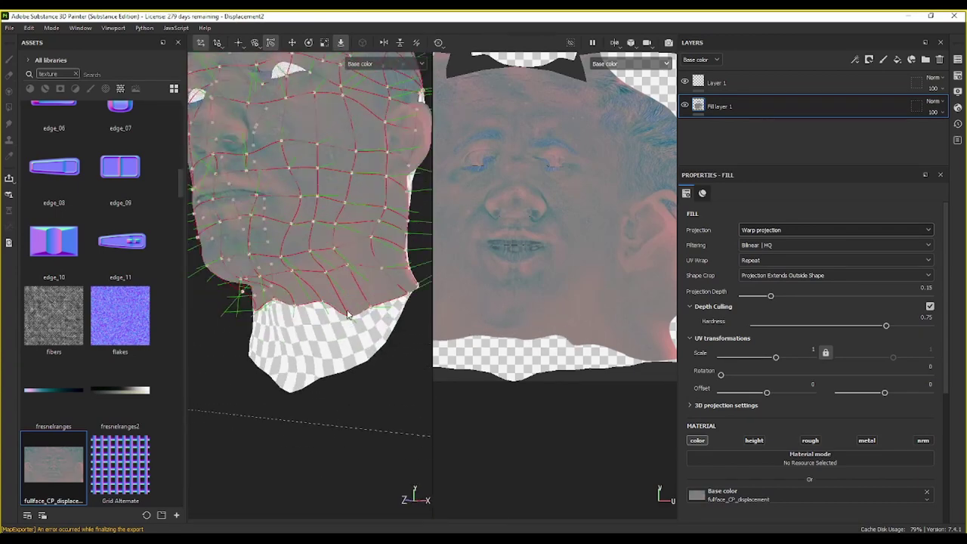
{"action": "scroll", "coordinate": [589, 315], "scroll_direction": "up", "scroll_amount": 1}
{"action": "scroll", "coordinate": [555, 272], "scroll_direction": "up", "scroll_amount": 2}
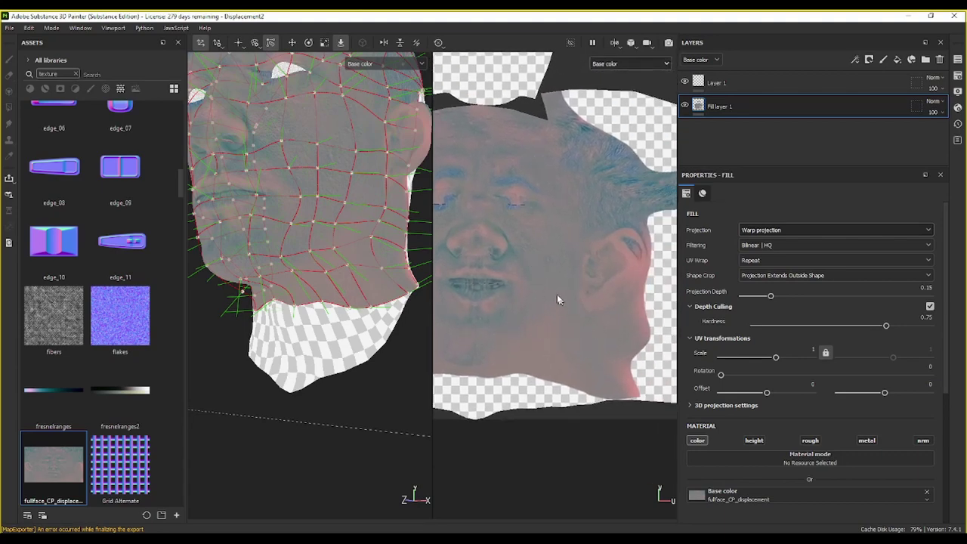
{"action": "scroll", "coordinate": [529, 228], "scroll_direction": "up", "scroll_amount": 2}
{"action": "scroll", "coordinate": [346, 231], "scroll_direction": "up", "scroll_amount": 2}
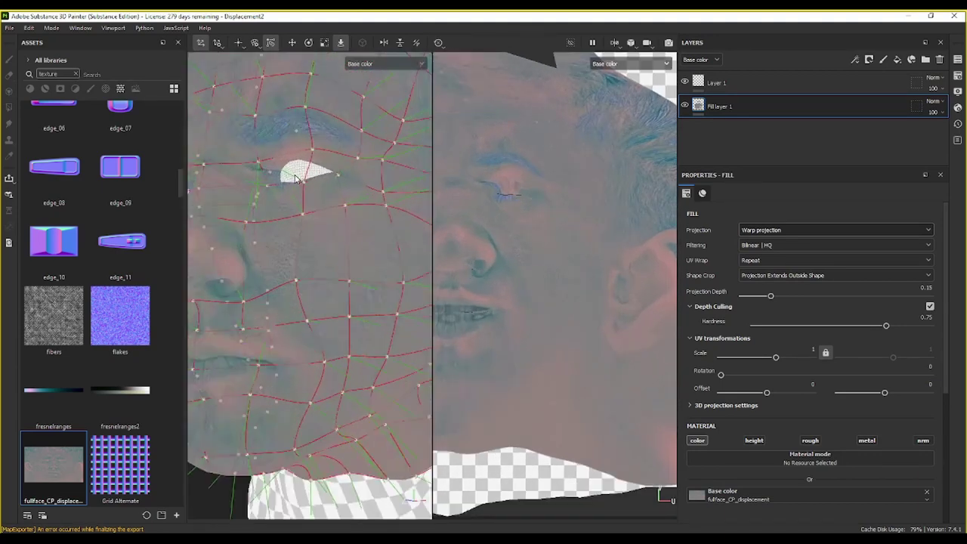
{"action": "scroll", "coordinate": [292, 159], "scroll_direction": "up", "scroll_amount": 2}
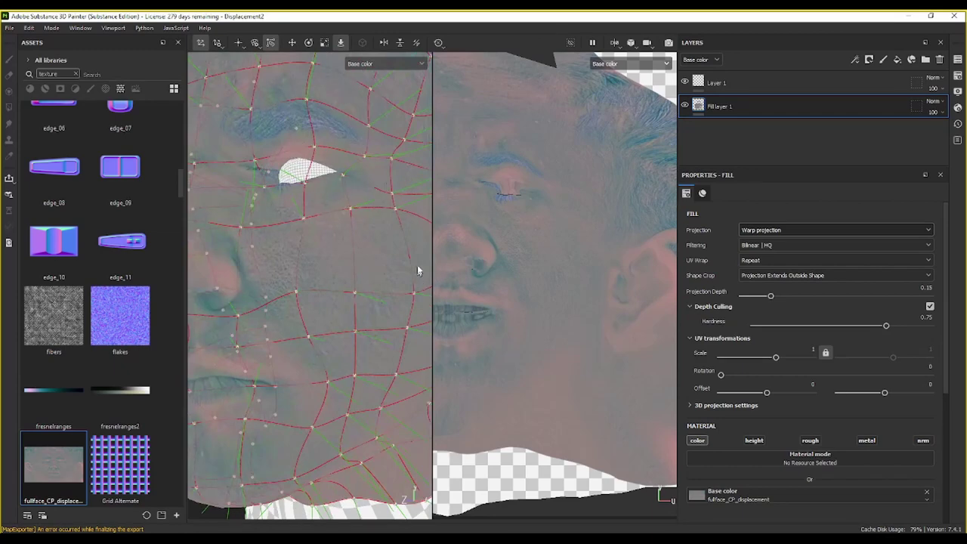
{"action": "scroll", "coordinate": [367, 274], "scroll_direction": "down", "scroll_amount": 3}
{"action": "mouse_move", "coordinate": [367, 275]}
{"action": "left_mouse_down", "text": "alt"}
{"action": "mouse_move", "coordinate": [345, 253]}
{"action": "mouse_move", "coordinate": [395, 328]}
{"action": "mouse_move", "coordinate": [382, 255]}
{"action": "mouse_move", "coordinate": [302, 197]}
{"action": "left_mouse_up", "text": "alt"}
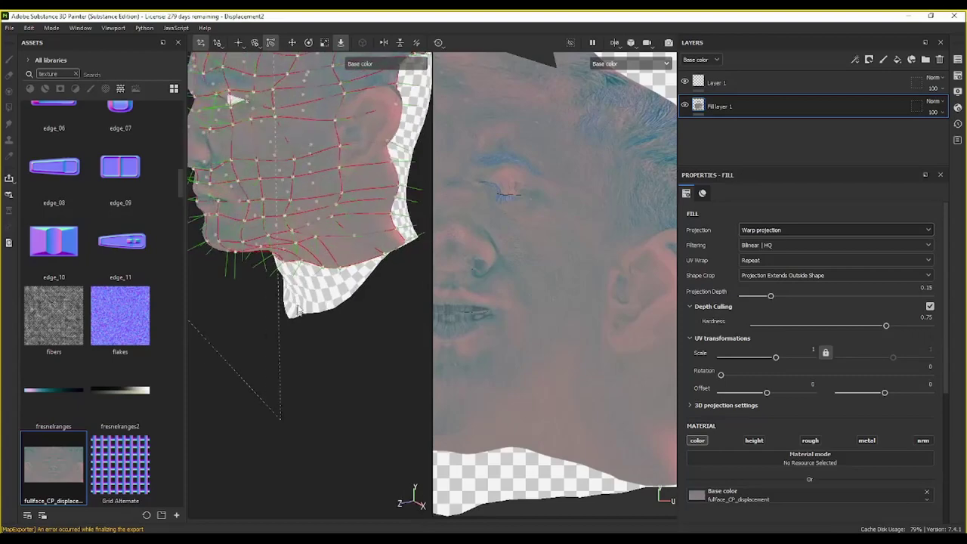
Step: Make Layer 1 active and save the Displacement2 project with File > Save
{"action": "left_click", "coordinate": [746, 82]}
{"action": "mouse_move", "coordinate": [407, 227]}
{"action": "left_mouse_down", "text": "alt"}
{"action": "mouse_move", "coordinate": [421, 239]}
{"action": "mouse_move", "coordinate": [345, 218]}
{"action": "mouse_move", "coordinate": [332, 197]}
{"action": "left_mouse_up", "text": "alt"}
{"action": "left_click", "coordinate": [9, 27]}
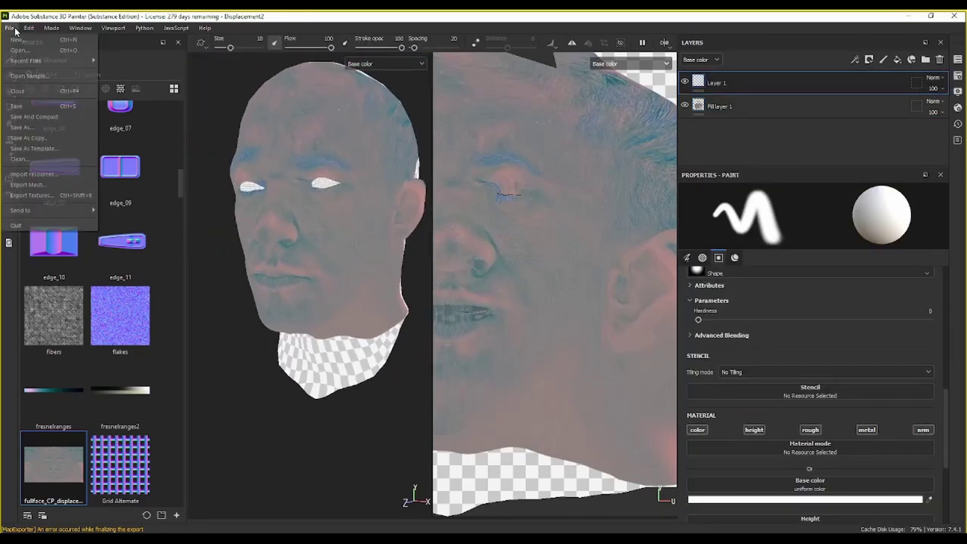
{"action": "left_click", "coordinate": [45, 111]}
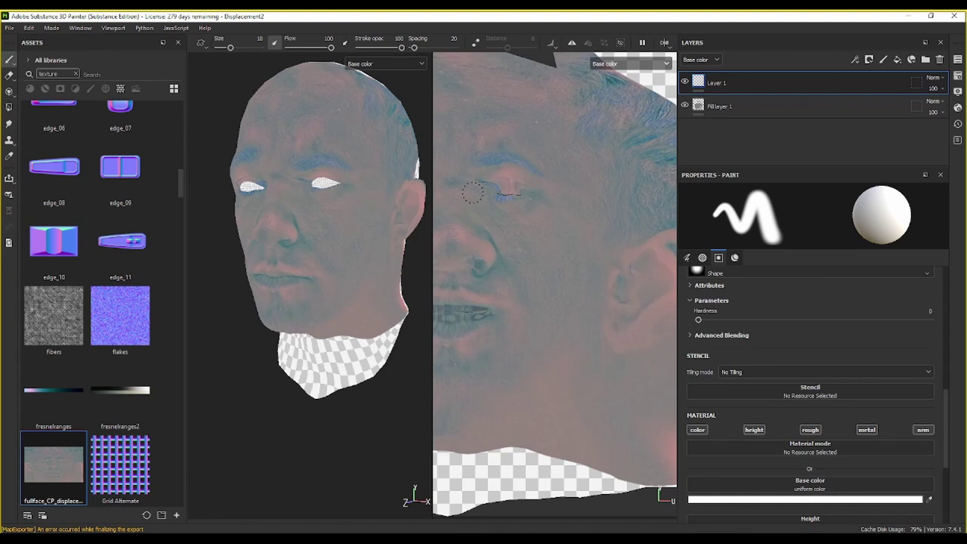
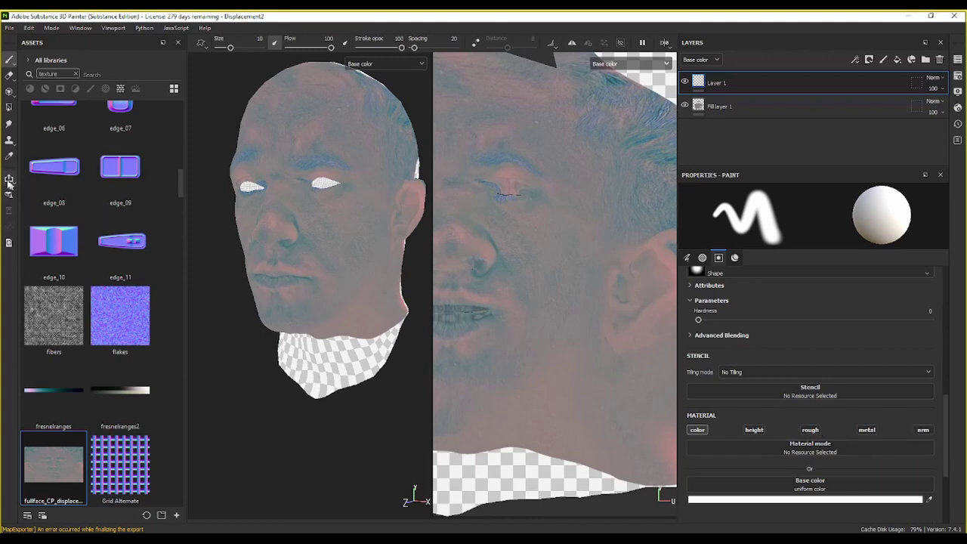
Step: Switch to the Clone tool and set Layer 1's blend mode to Passthrough
{"action": "left_click", "coordinate": [9, 141]}
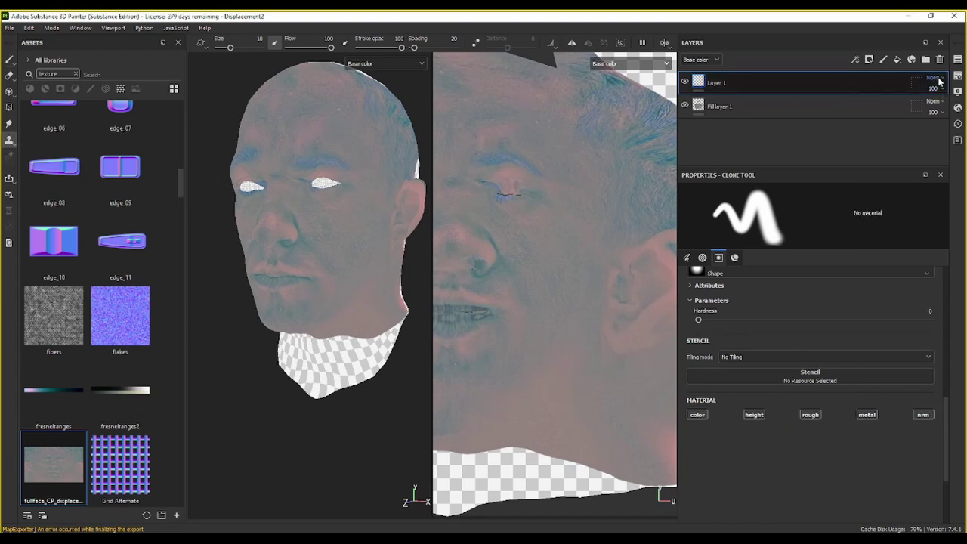
{"action": "left_click", "coordinate": [934, 77]}
{"action": "left_click", "coordinate": [914, 96]}
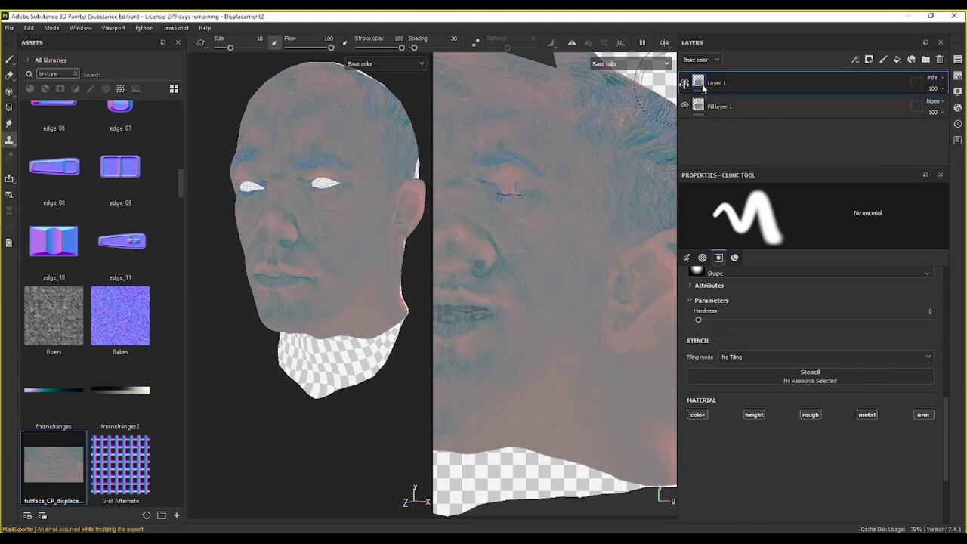
Step: Set a clone source on clean cheek skin, clone over the lash strands, and lower flow to 19
{"action": "scroll", "coordinate": [253, 182], "scroll_direction": "up", "scroll_amount": 4}
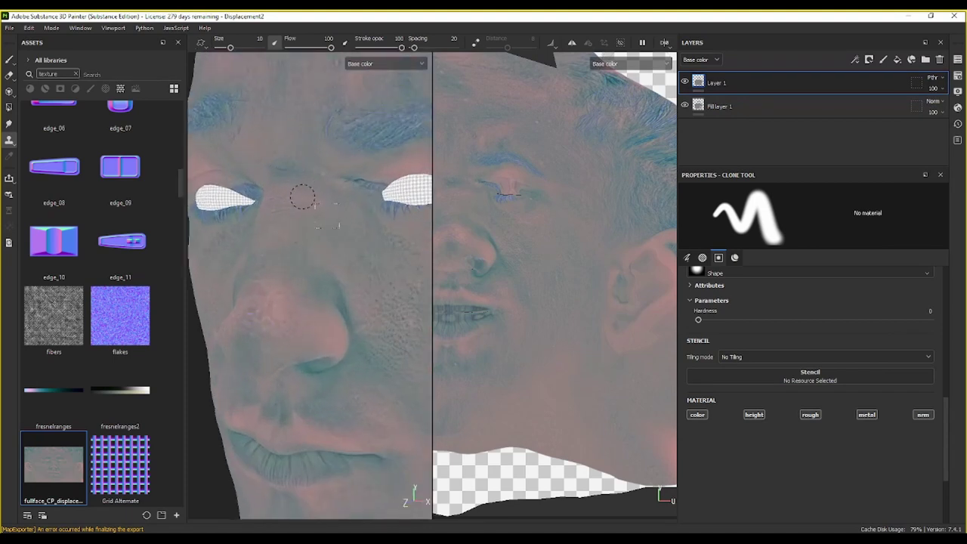
{"action": "mouse_move", "coordinate": [302, 198]}
{"action": "left_mouse_down", "text": "alt"}
{"action": "mouse_move", "coordinate": [286, 243]}
{"action": "mouse_move", "coordinate": [363, 237]}
{"action": "mouse_move", "coordinate": [318, 233]}
{"action": "mouse_move", "coordinate": [237, 204]}
{"action": "mouse_move", "coordinate": [329, 224]}
{"action": "mouse_move", "coordinate": [357, 203]}
{"action": "mouse_move", "coordinate": [320, 210]}
{"action": "left_mouse_up", "text": "alt"}
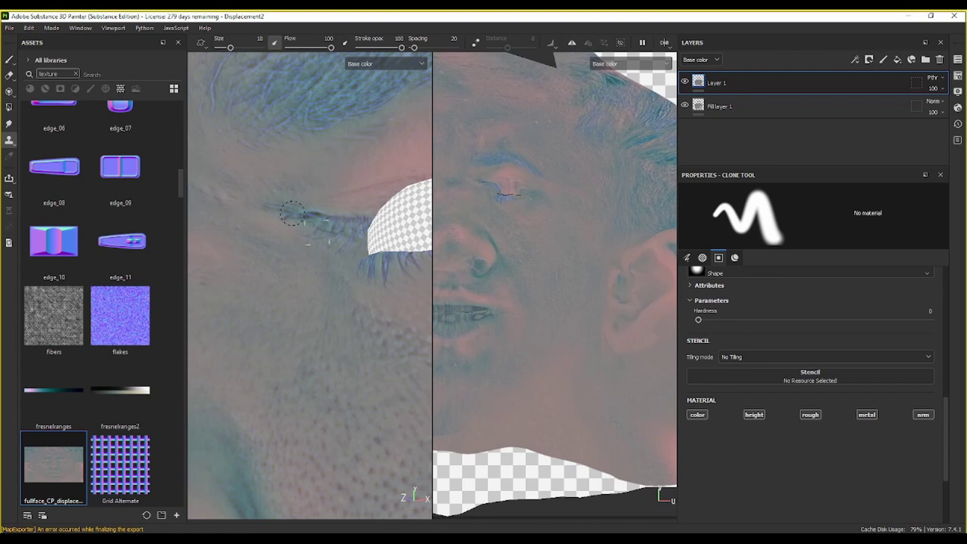
{"action": "key", "text": "v"}
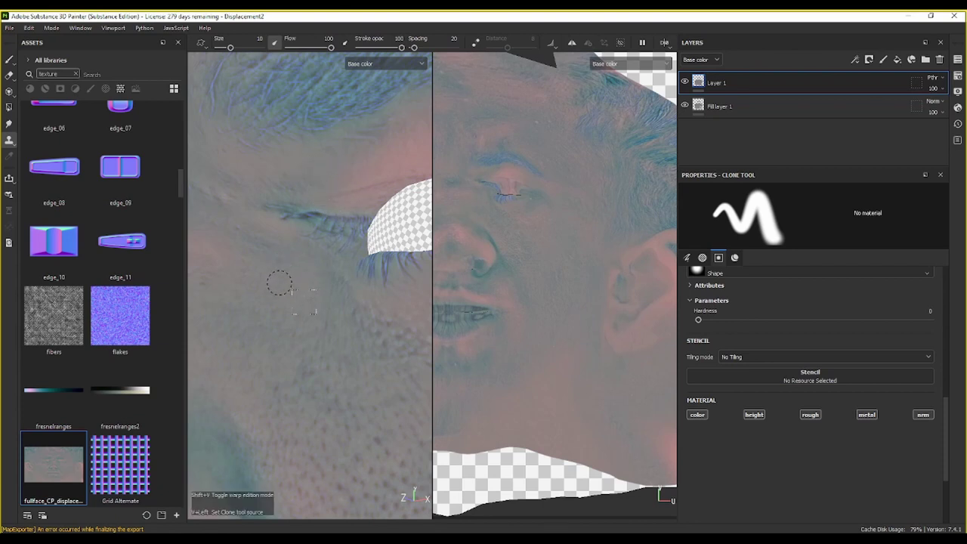
{"action": "left_click", "coordinate": [278, 273]}
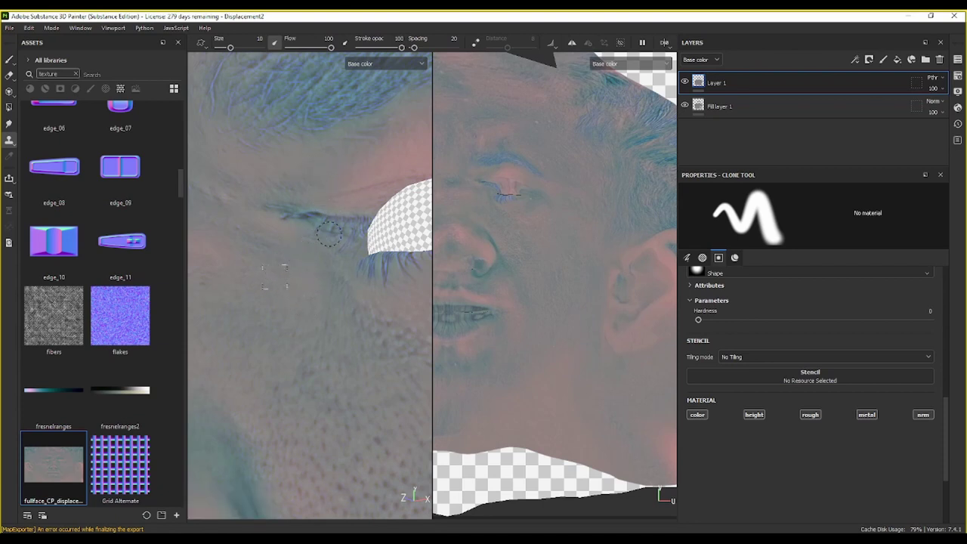
{"action": "left_click_drag", "start_coordinate": [315, 219], "coordinate": [279, 215]}
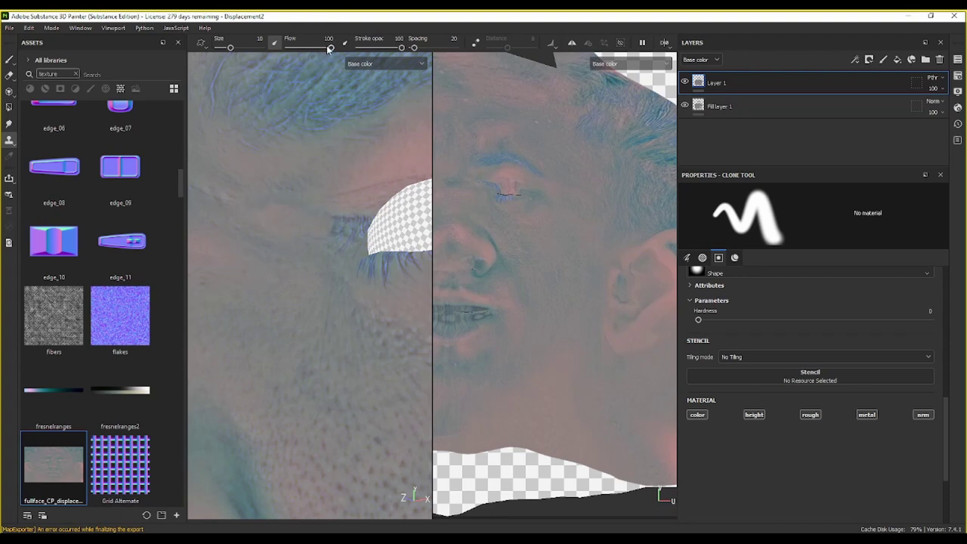
{"action": "left_click_drag", "start_coordinate": [329, 48], "coordinate": [297, 50]}
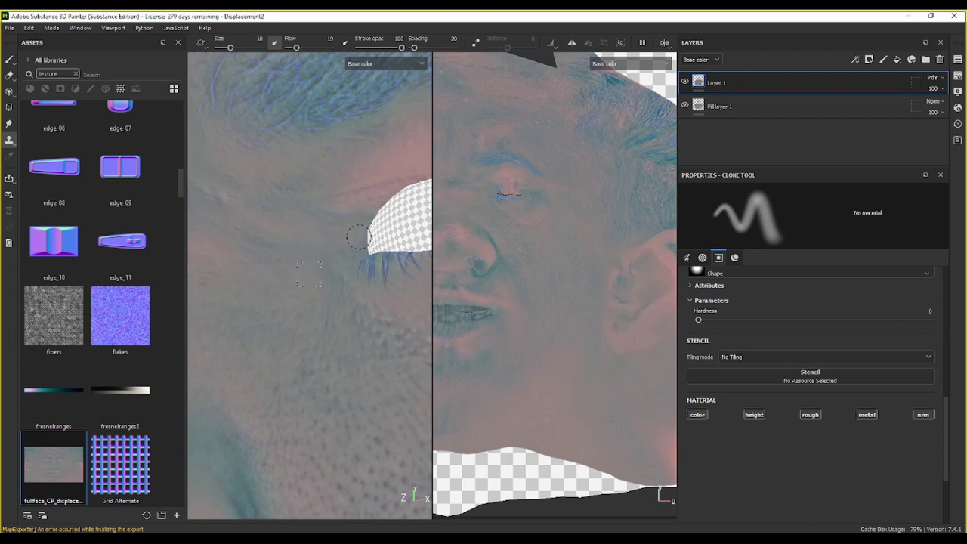
Step: Set a new clone source near the eye, enlarge the brush, and raise flow to 27
{"action": "mouse_move", "coordinate": [356, 277]}
{"action": "left_mouse_down", "text": "alt"}
{"action": "mouse_move", "coordinate": [300, 253]}
{"action": "mouse_move", "coordinate": [340, 272]}
{"action": "mouse_move", "coordinate": [369, 265]}
{"action": "left_mouse_up", "text": "alt"}
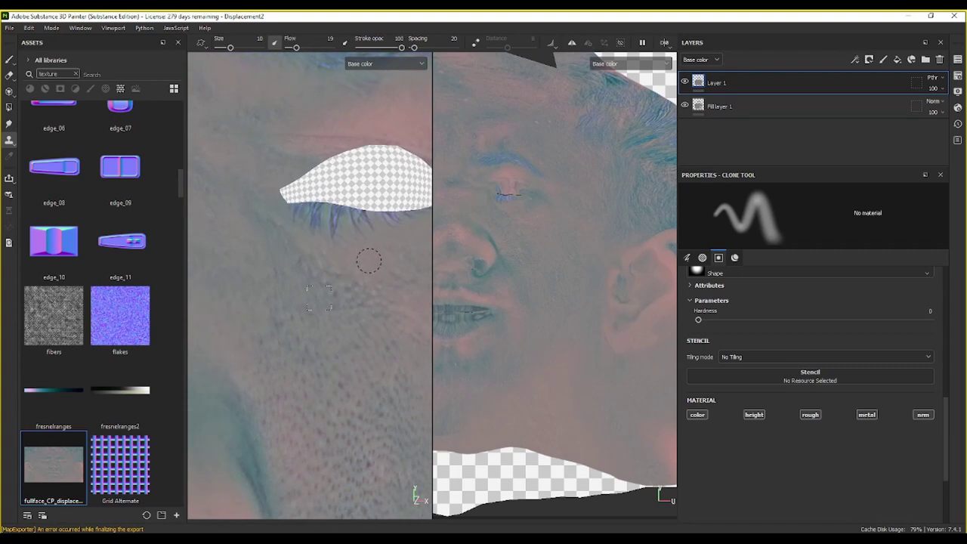
{"action": "left_click_drag", "start_coordinate": [370, 261], "coordinate": [344, 227]}
{"action": "scroll", "coordinate": [540, 237], "scroll_direction": "up", "scroll_amount": 5}
{"action": "scroll", "coordinate": [539, 237], "scroll_direction": "up", "scroll_amount": 2}
{"action": "left_click_drag", "start_coordinate": [227, 216], "coordinate": [320, 147], "text": "alt"}
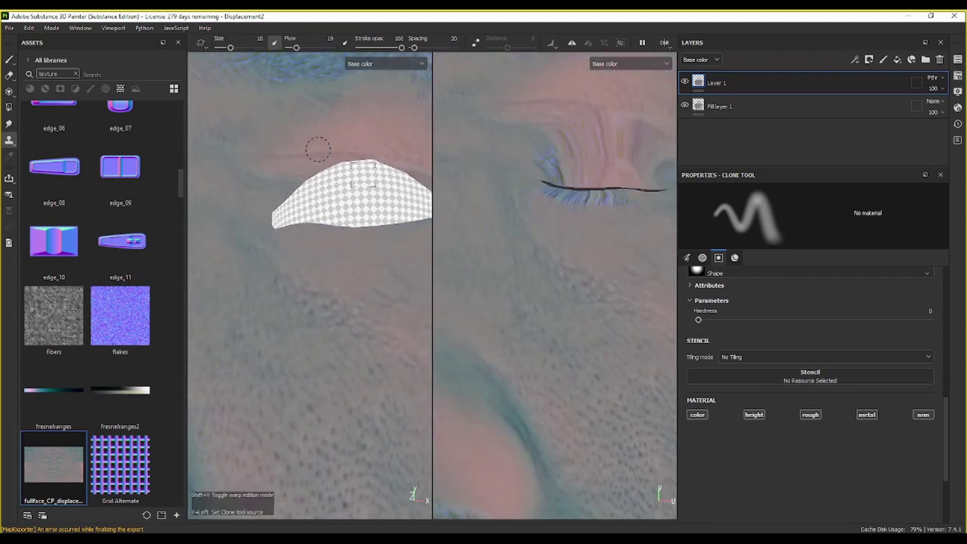
{"action": "left_click_drag", "start_coordinate": [296, 46], "coordinate": [289, 47]}
{"action": "left_click_drag", "start_coordinate": [230, 47], "coordinate": [236, 47]}
{"action": "mouse_move", "coordinate": [315, 155]}
{"action": "left_mouse_down", "text": "alt"}
{"action": "mouse_move", "coordinate": [304, 194]}
{"action": "mouse_move", "coordinate": [347, 186]}
{"action": "mouse_move", "coordinate": [367, 243]}
{"action": "left_mouse_up", "text": "alt"}
{"action": "right_click_drag", "start_coordinate": [367, 244], "coordinate": [360, 265], "text": "ctrl"}
Step: Orbit and zoom around the head to review the cloned skin from nose to ear
{"action": "mouse_move", "coordinate": [360, 265]}
{"action": "left_mouse_down", "text": "alt"}
{"action": "mouse_move", "coordinate": [367, 241]}
{"action": "mouse_move", "coordinate": [336, 300]}
{"action": "mouse_move", "coordinate": [324, 124]}
{"action": "left_mouse_up", "text": "alt"}
{"action": "mouse_move", "coordinate": [324, 216]}
{"action": "left_mouse_down", "text": "alt"}
{"action": "mouse_move", "coordinate": [259, 141]}
{"action": "mouse_move", "coordinate": [232, 136]}
{"action": "mouse_move", "coordinate": [244, 164]}
{"action": "mouse_move", "coordinate": [362, 219]}
{"action": "left_mouse_up", "text": "alt"}
{"action": "right_click_drag", "start_coordinate": [362, 218], "coordinate": [388, 335], "text": "alt"}
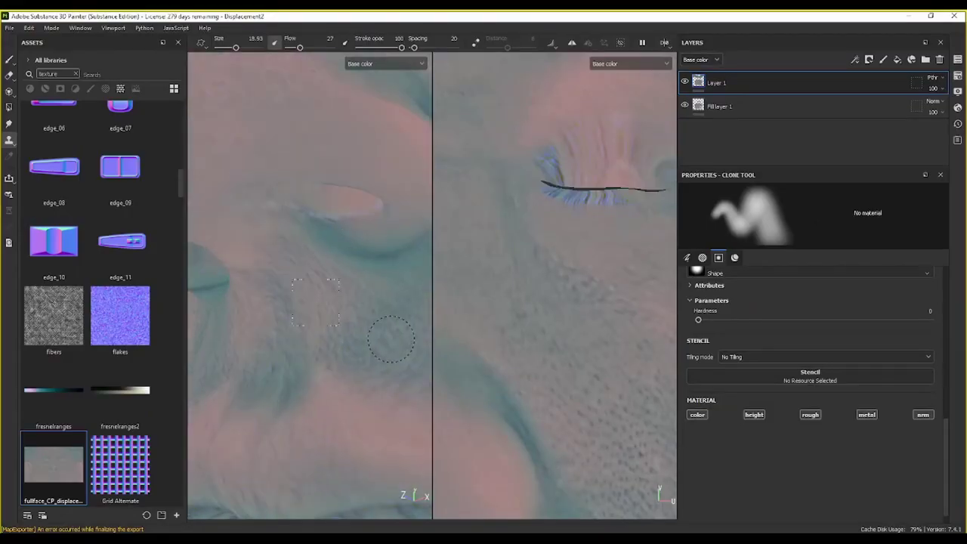
{"action": "left_click_drag", "start_coordinate": [352, 203], "coordinate": [330, 161], "text": "alt"}
{"action": "right_click_drag", "start_coordinate": [308, 155], "coordinate": [298, 204], "text": "alt"}
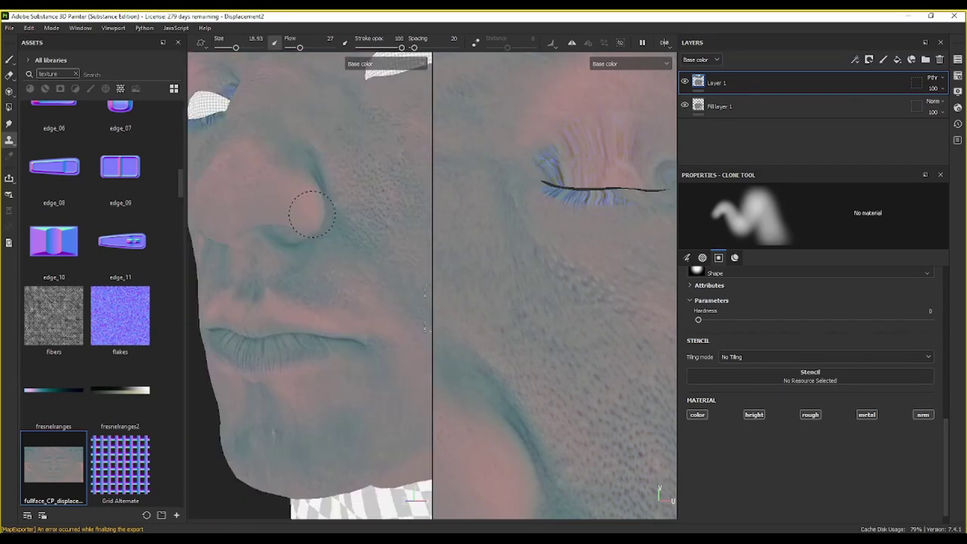
{"action": "mouse_move", "coordinate": [298, 205]}
{"action": "left_mouse_down", "text": "alt"}
{"action": "mouse_move", "coordinate": [246, 210]}
{"action": "mouse_move", "coordinate": [320, 177]}
{"action": "mouse_move", "coordinate": [320, 199]}
{"action": "mouse_move", "coordinate": [334, 166]}
{"action": "left_mouse_up", "text": "alt"}
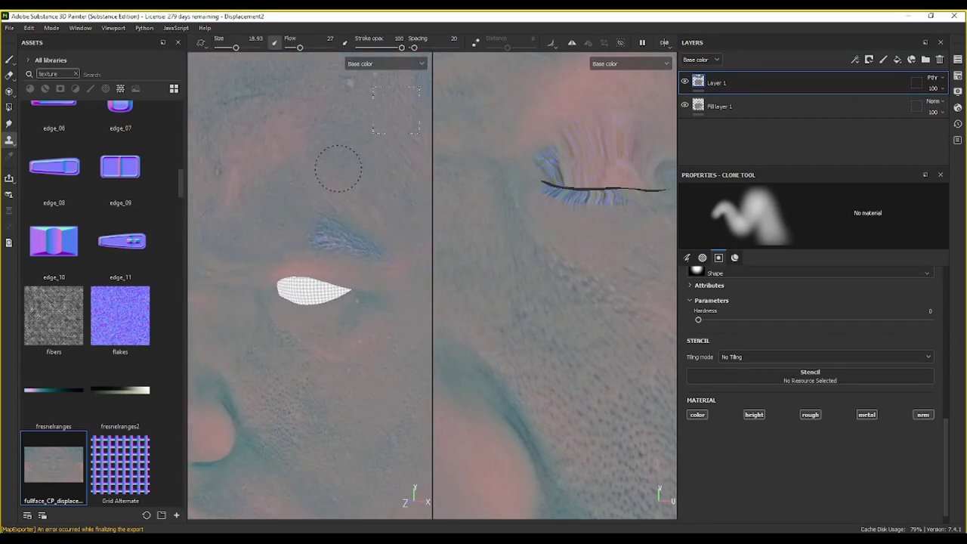
{"action": "left_click_drag", "start_coordinate": [384, 264], "coordinate": [277, 194], "text": "alt"}
{"action": "right_click_drag", "start_coordinate": [276, 194], "coordinate": [302, 244], "text": "alt"}
{"action": "mouse_move", "coordinate": [302, 244]}
{"action": "left_mouse_down", "text": "alt"}
{"action": "mouse_move", "coordinate": [388, 151]}
{"action": "mouse_move", "coordinate": [353, 111]}
{"action": "mouse_move", "coordinate": [297, 255]}
{"action": "mouse_move", "coordinate": [332, 250]}
{"action": "left_mouse_up", "text": "alt"}
{"action": "mouse_move", "coordinate": [332, 250]}
{"action": "right_mouse_down", "text": "alt"}
{"action": "mouse_move", "coordinate": [368, 220]}
{"action": "mouse_move", "coordinate": [368, 192]}
{"action": "right_mouse_up", "text": "alt"}
Step: Enlarge the clone brush and raise its flow to 65
{"action": "scroll", "coordinate": [368, 192], "scroll_direction": "up", "scroll_amount": 2}
{"action": "left_click_drag", "start_coordinate": [678, 302], "coordinate": [797, 302]}
{"action": "scroll", "coordinate": [642, 242], "scroll_direction": "up", "scroll_amount": 3}
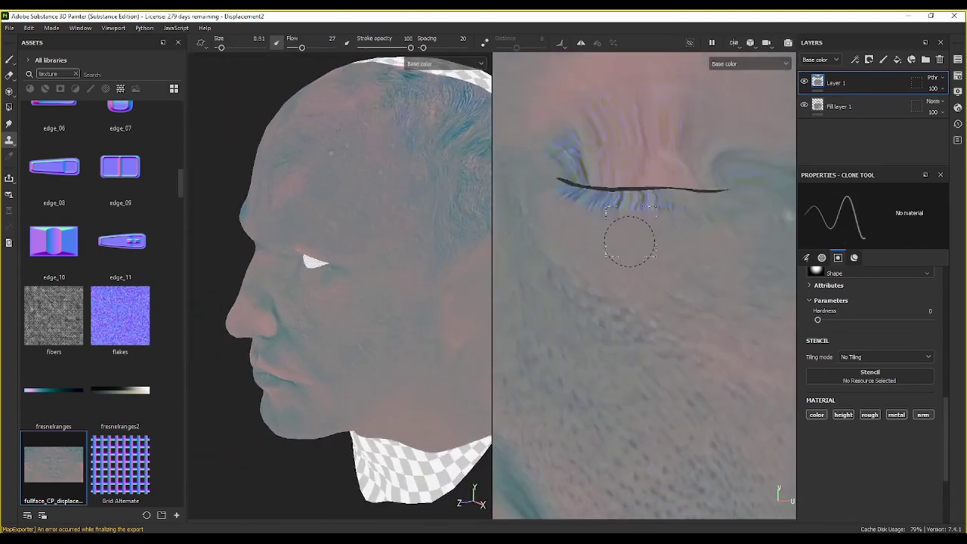
{"action": "scroll", "coordinate": [641, 248], "scroll_direction": "down", "scroll_amount": 3}
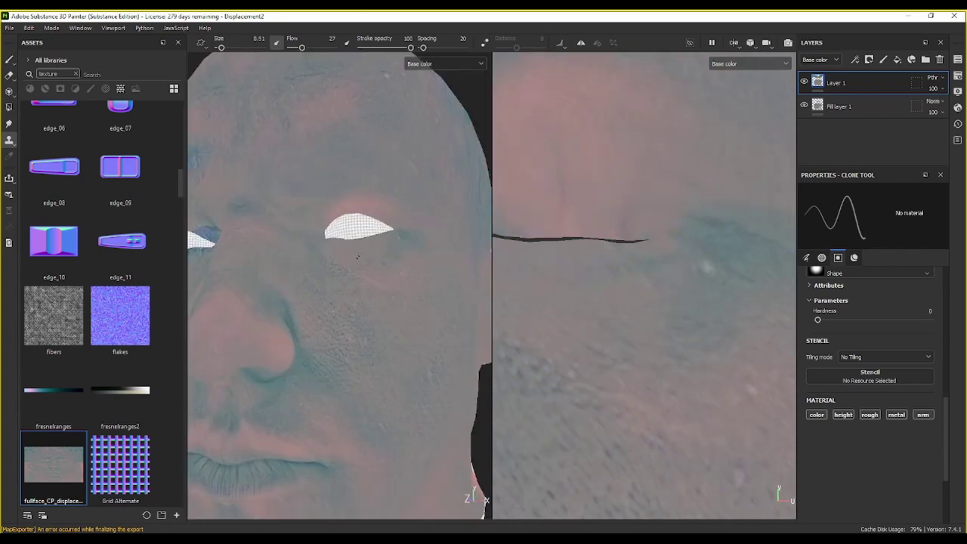
{"action": "mouse_move", "coordinate": [641, 249]}
{"action": "middle_mouse_down"}
{"action": "mouse_move", "coordinate": [698, 155]}
{"action": "mouse_move", "coordinate": [578, 302]}
{"action": "mouse_move", "coordinate": [694, 313]}
{"action": "middle_mouse_up"}
{"action": "right_click_drag", "start_coordinate": [695, 313], "coordinate": [748, 339], "text": "ctrl"}
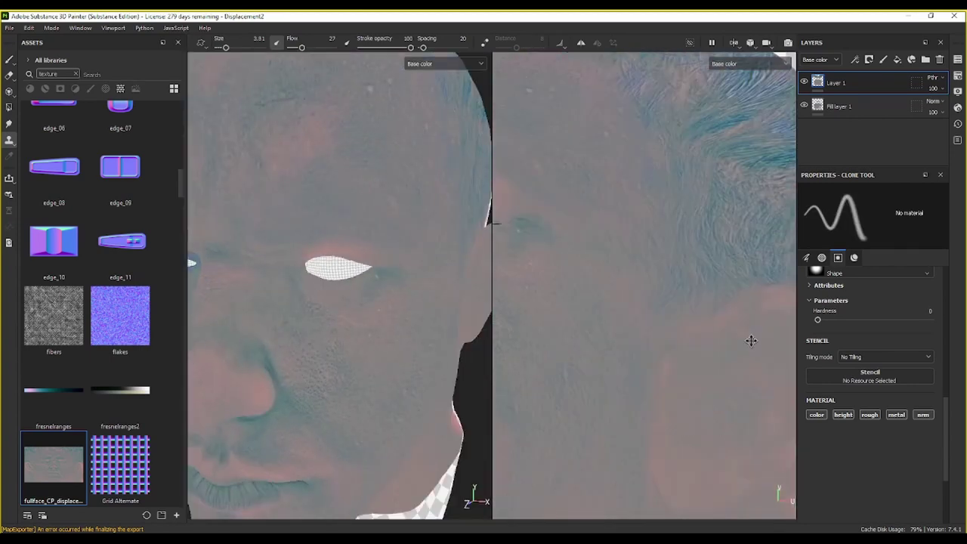
{"action": "right_click_drag", "start_coordinate": [720, 266], "coordinate": [725, 443], "text": "ctrl"}
{"action": "mouse_move", "coordinate": [725, 443]}
{"action": "middle_mouse_down"}
{"action": "mouse_move", "coordinate": [740, 328]}
{"action": "mouse_move", "coordinate": [719, 306]}
{"action": "middle_mouse_up"}
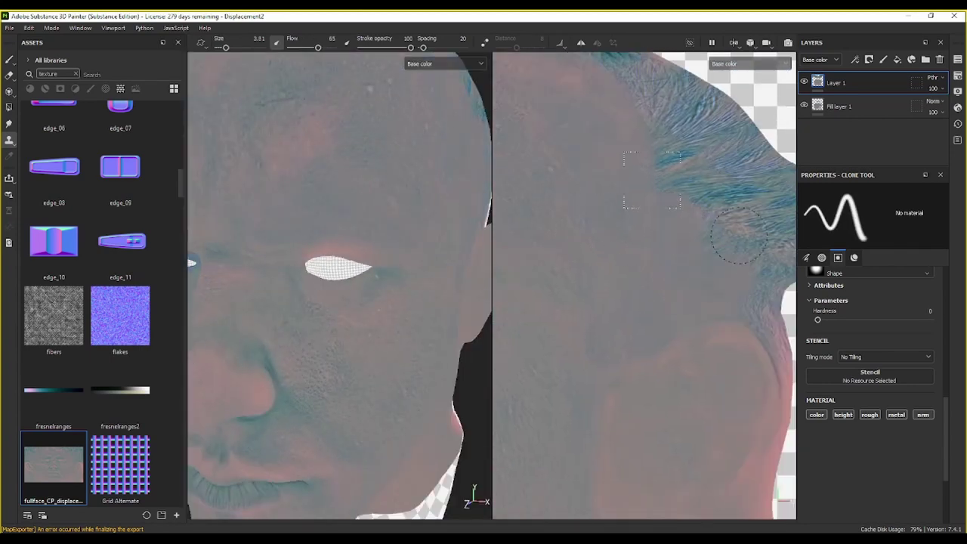
Step: Zoom and pan across the nose, mouth, cheek and ear to inspect the skin
{"action": "scroll", "coordinate": [676, 204], "scroll_direction": "down", "scroll_amount": 3}
{"action": "scroll", "coordinate": [602, 132], "scroll_direction": "up", "scroll_amount": 3}
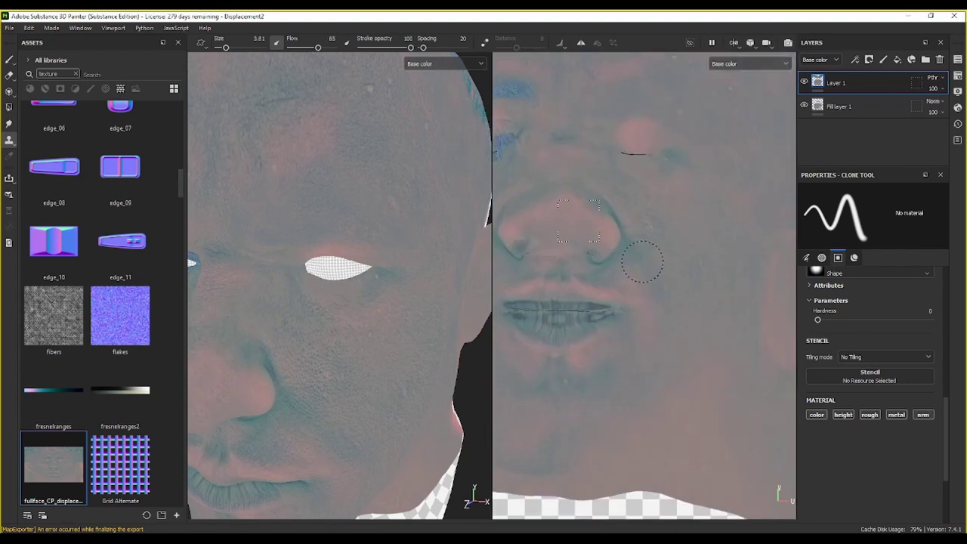
{"action": "scroll", "coordinate": [637, 183], "scroll_direction": "up", "scroll_amount": 1}
{"action": "middle_click_drag", "start_coordinate": [589, 166], "coordinate": [659, 252]}
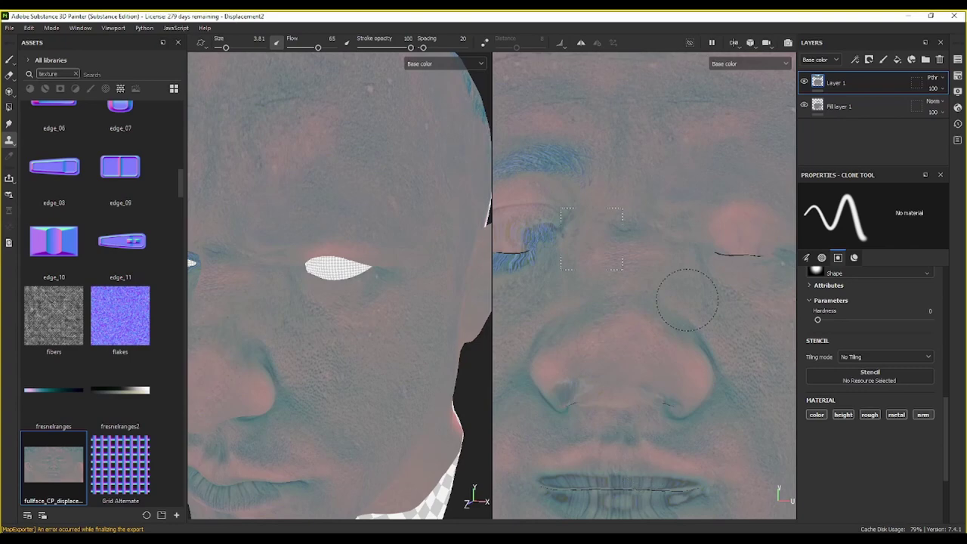
{"action": "scroll", "coordinate": [686, 300], "scroll_direction": "down", "scroll_amount": 1}
{"action": "scroll", "coordinate": [642, 366], "scroll_direction": "down", "scroll_amount": 2}
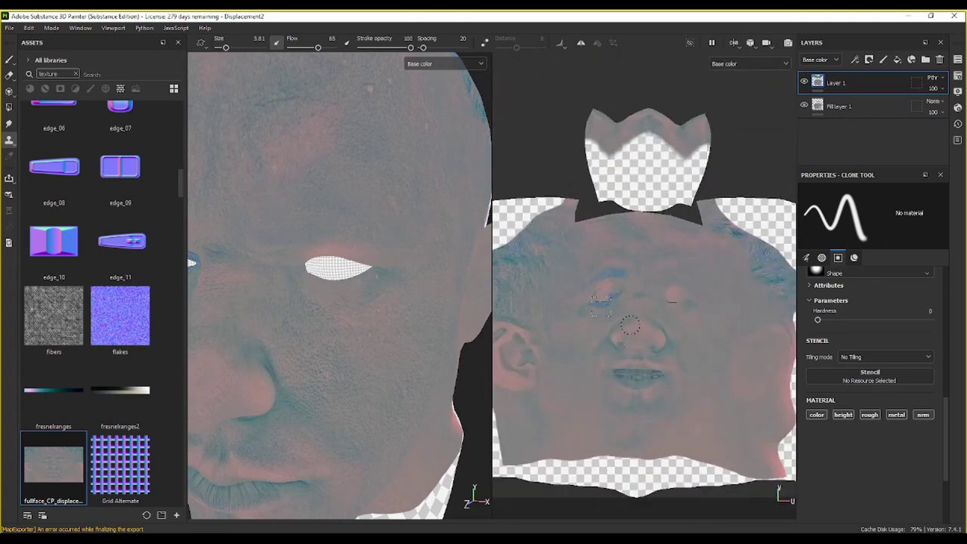
{"action": "scroll", "coordinate": [649, 378], "scroll_direction": "down", "scroll_amount": 1}
{"action": "scroll", "coordinate": [669, 397], "scroll_direction": "up", "scroll_amount": 2}
{"action": "scroll", "coordinate": [669, 398], "scroll_direction": "up", "scroll_amount": 1}
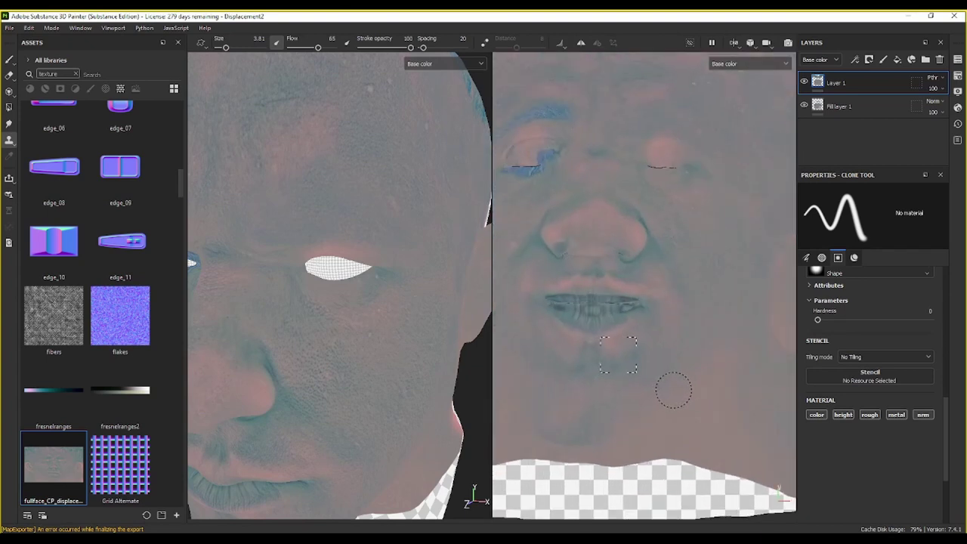
{"action": "middle_click_drag", "start_coordinate": [670, 389], "coordinate": [591, 384]}
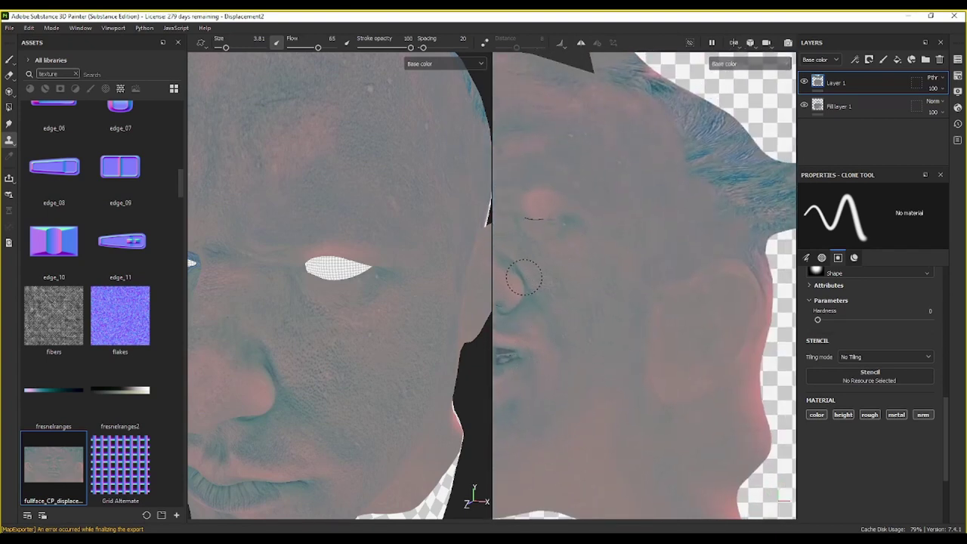
{"action": "scroll", "coordinate": [341, 302], "scroll_direction": "down", "scroll_amount": 3}
Step: Set a new clone source and clone skin below the nose with brush size 9.93
{"action": "mouse_move", "coordinate": [340, 302]}
{"action": "left_mouse_down", "text": "alt"}
{"action": "mouse_move", "coordinate": [340, 207]}
{"action": "mouse_move", "coordinate": [281, 178]}
{"action": "mouse_move", "coordinate": [261, 182]}
{"action": "mouse_move", "coordinate": [267, 203]}
{"action": "mouse_move", "coordinate": [336, 194]}
{"action": "left_mouse_up", "text": "alt"}
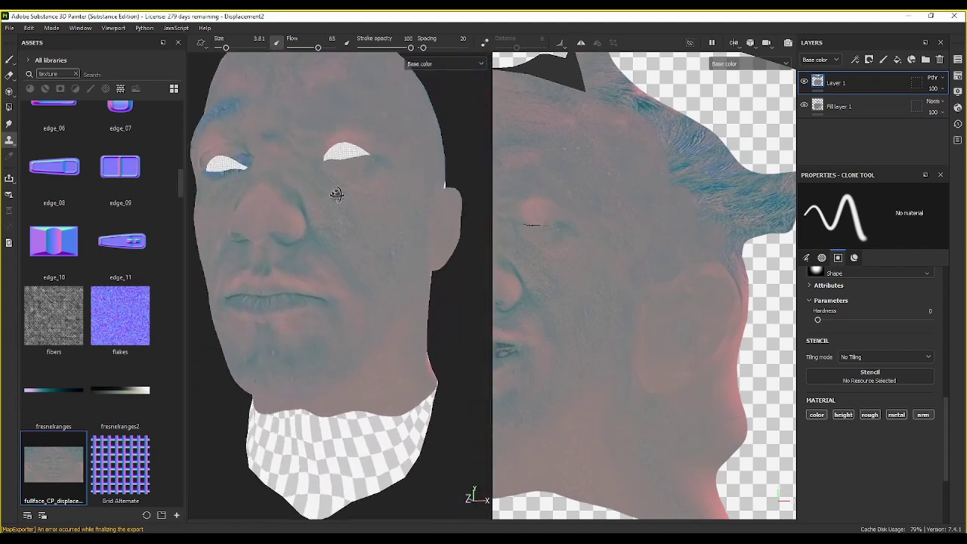
{"action": "scroll", "coordinate": [336, 194], "scroll_direction": "up", "scroll_amount": 3}
{"action": "scroll", "coordinate": [266, 234], "scroll_direction": "up", "scroll_amount": 2}
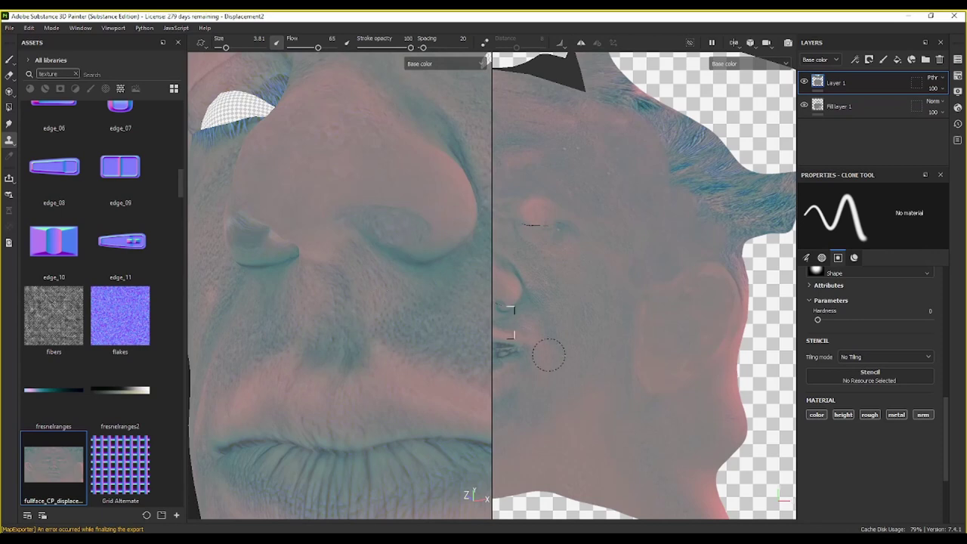
{"action": "middle_click_drag", "start_coordinate": [626, 371], "coordinate": [771, 287]}
{"action": "scroll", "coordinate": [702, 226], "scroll_direction": "up", "scroll_amount": 2}
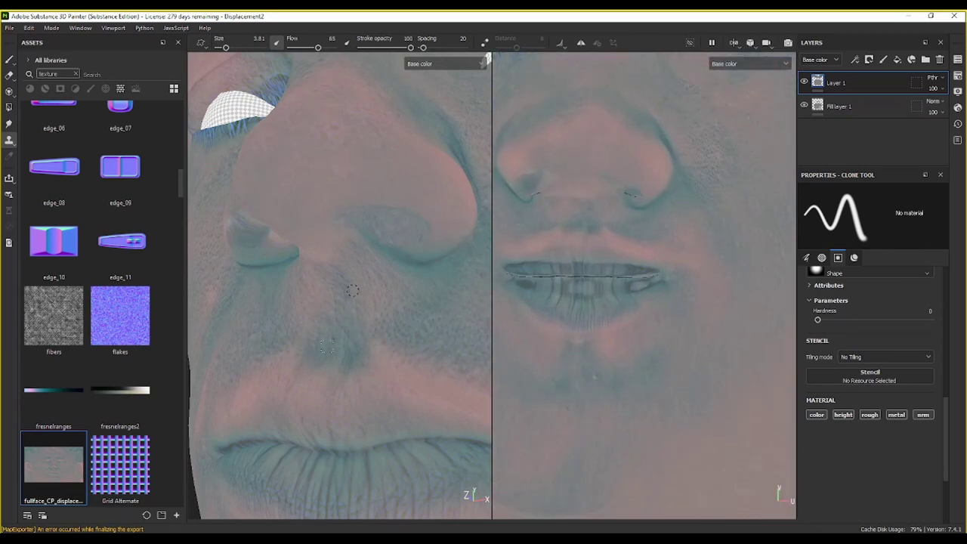
{"action": "key", "text": "v"}
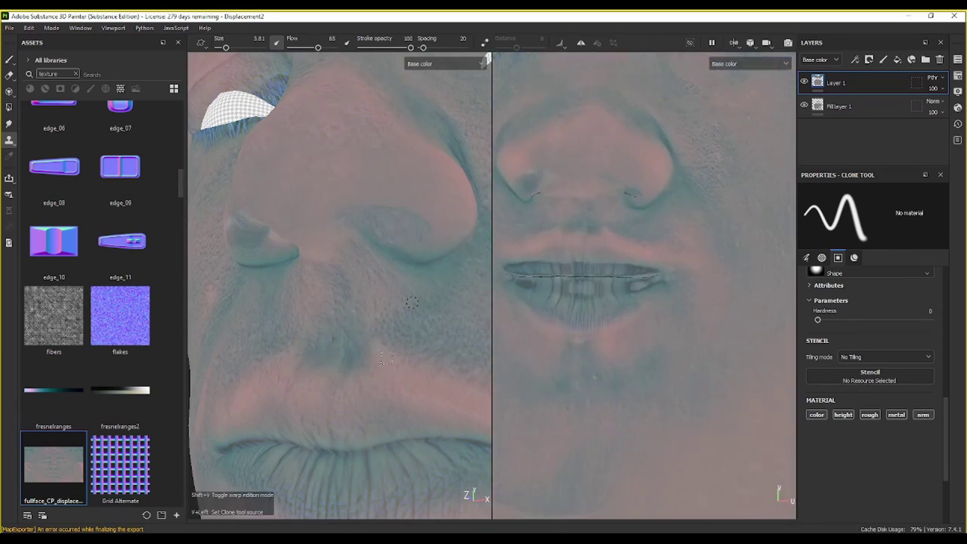
{"action": "right_click_drag", "start_coordinate": [436, 296], "coordinate": [446, 296], "text": "ctrl"}
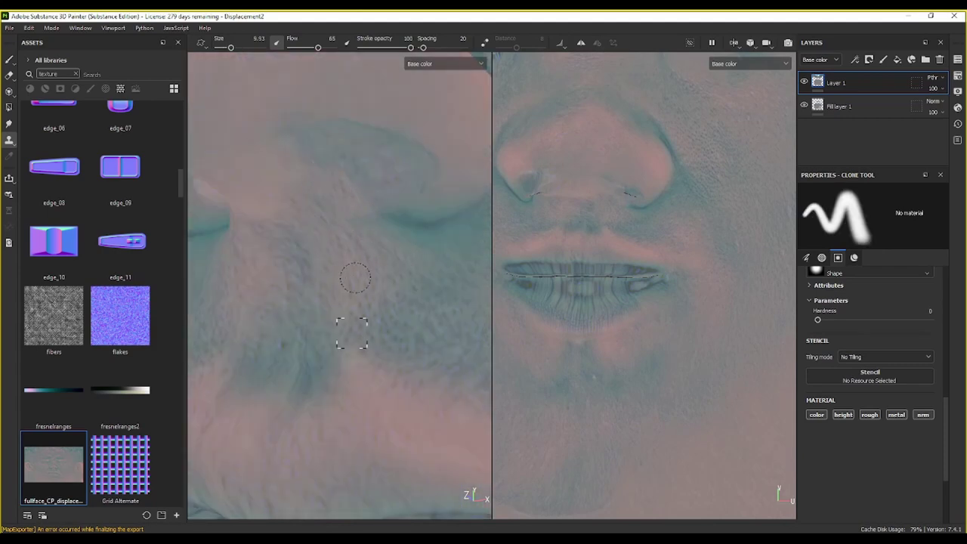
{"action": "mouse_move", "coordinate": [356, 276]}
{"action": "left_mouse_down", "text": "alt"}
{"action": "mouse_move", "coordinate": [377, 296]}
{"action": "mouse_move", "coordinate": [455, 290]}
{"action": "mouse_move", "coordinate": [371, 319]}
{"action": "mouse_move", "coordinate": [390, 318]}
{"action": "mouse_move", "coordinate": [367, 315]}
{"action": "left_mouse_up", "text": "alt"}
{"action": "scroll", "coordinate": [406, 300], "scroll_direction": "down", "scroll_amount": 3}
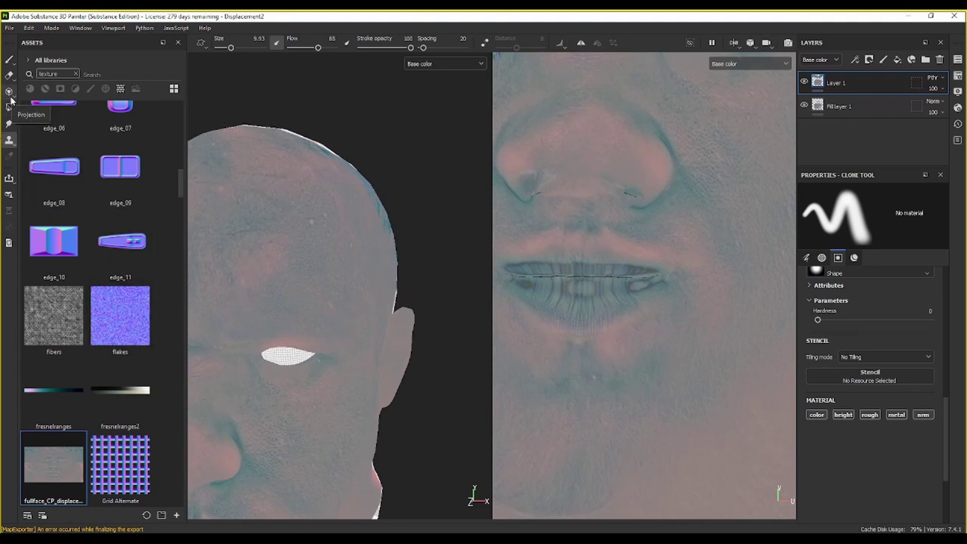
Step: Save the project and rotate the head to a three-quarter view
{"action": "left_click", "coordinate": [9, 27]}
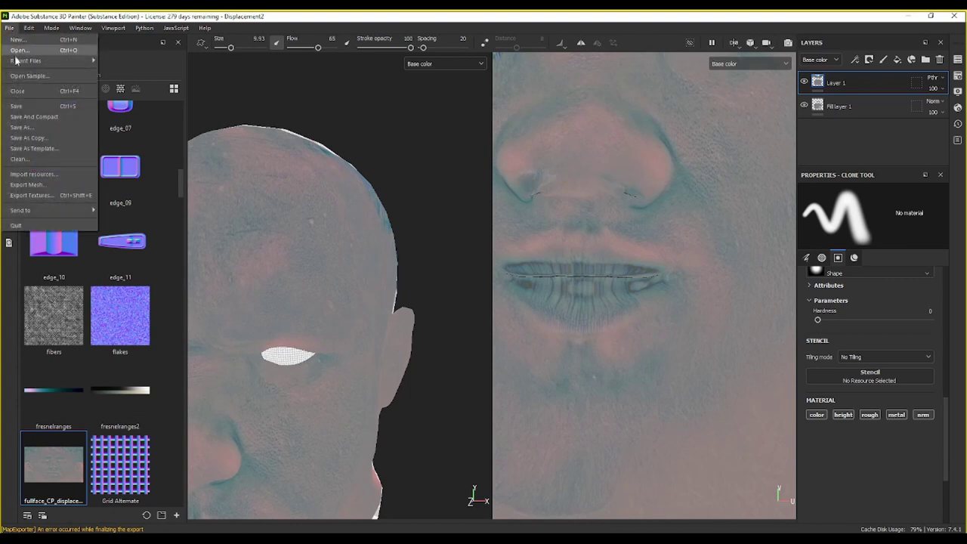
{"action": "left_click", "coordinate": [23, 111]}
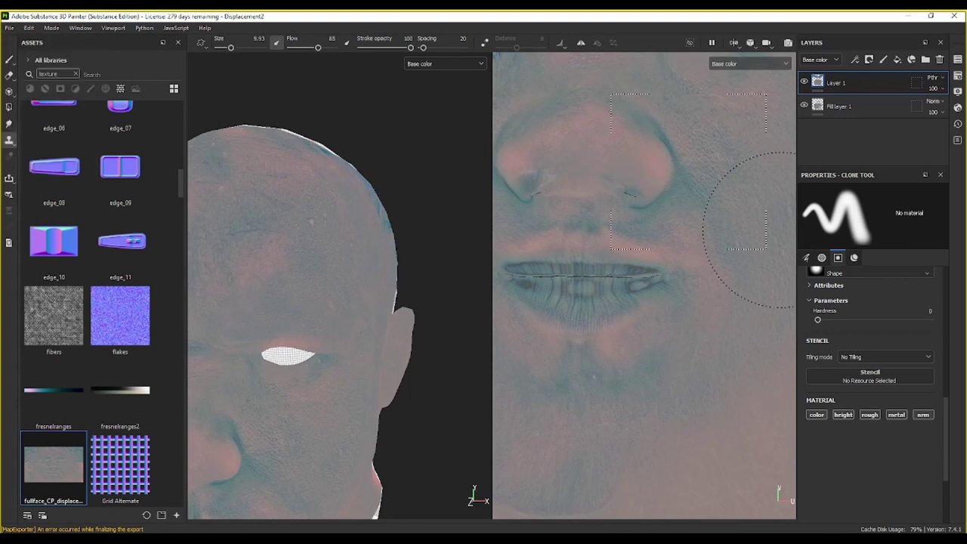
{"action": "scroll", "coordinate": [417, 296], "scroll_direction": "down", "scroll_amount": 3}
{"action": "mouse_move", "coordinate": [380, 280]}
{"action": "left_mouse_down", "text": "alt"}
{"action": "mouse_move", "coordinate": [440, 155]}
{"action": "mouse_move", "coordinate": [440, 196]}
{"action": "mouse_move", "coordinate": [410, 191]}
{"action": "mouse_move", "coordinate": [461, 193]}
{"action": "left_mouse_up", "text": "alt"}
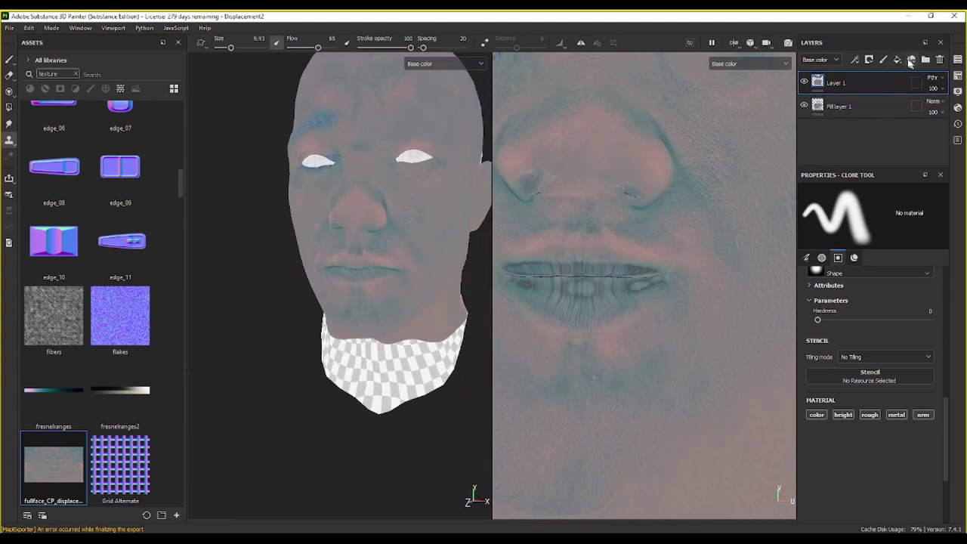
Step: Add Layer 2 above Layer 1 with Passthrough blending and switch to projection painting
{"action": "left_click", "coordinate": [883, 60]}
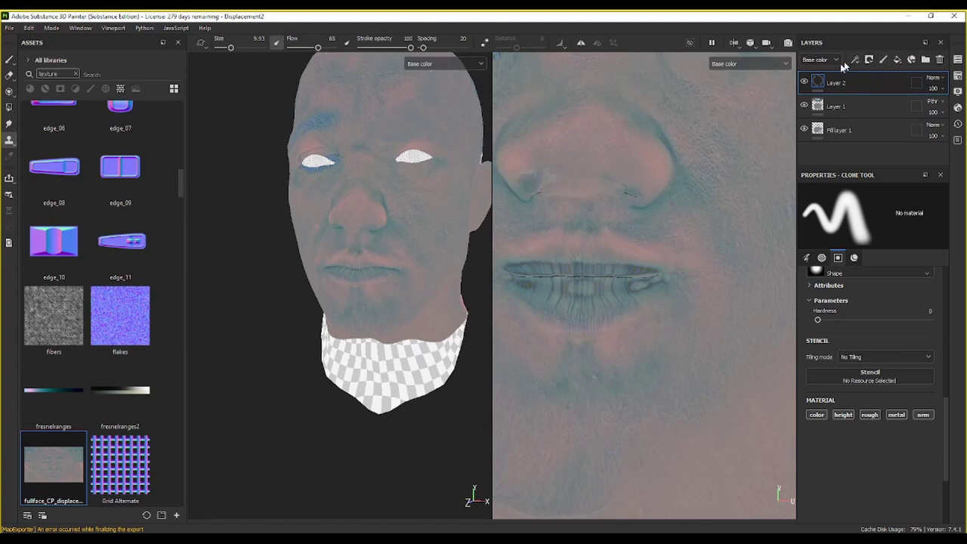
{"action": "left_click", "coordinate": [933, 79]}
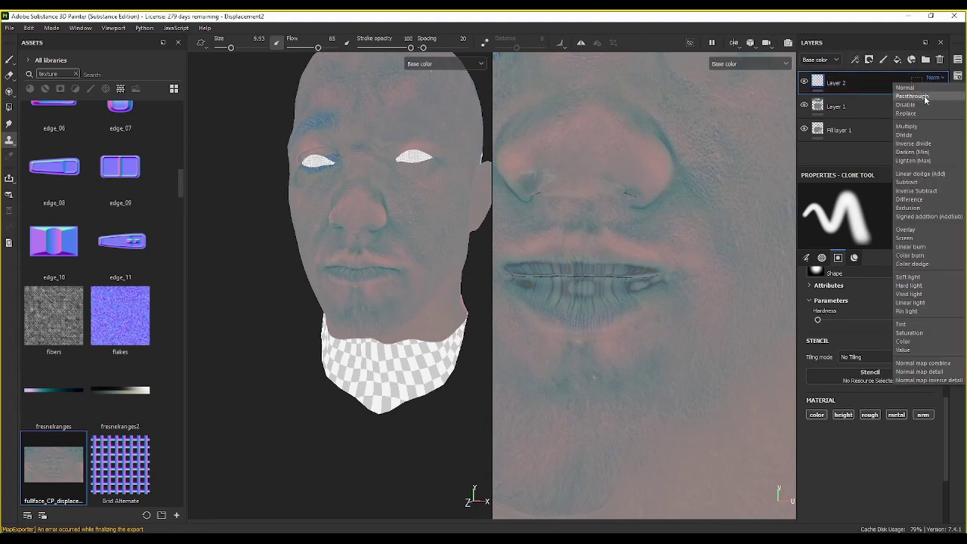
{"action": "left_click", "coordinate": [912, 96]}
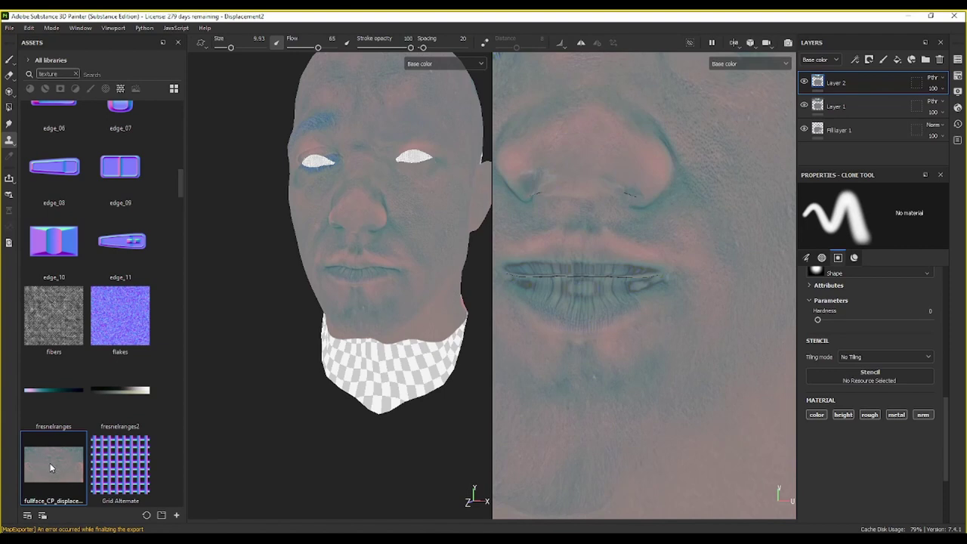
{"action": "left_click", "coordinate": [10, 90]}
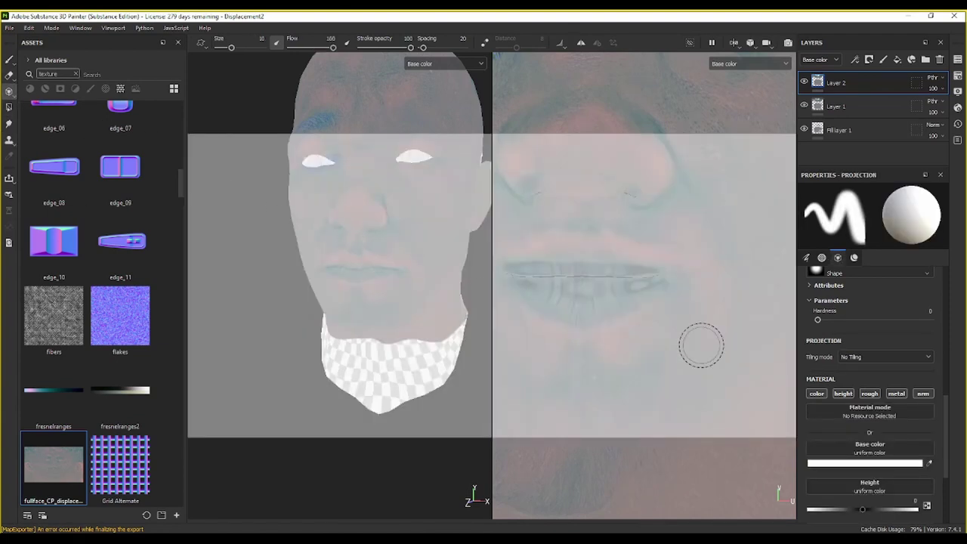
Step: Turn off the height channel and load fullface_CP_displacement as the projected base colour
{"action": "left_click", "coordinate": [843, 394]}
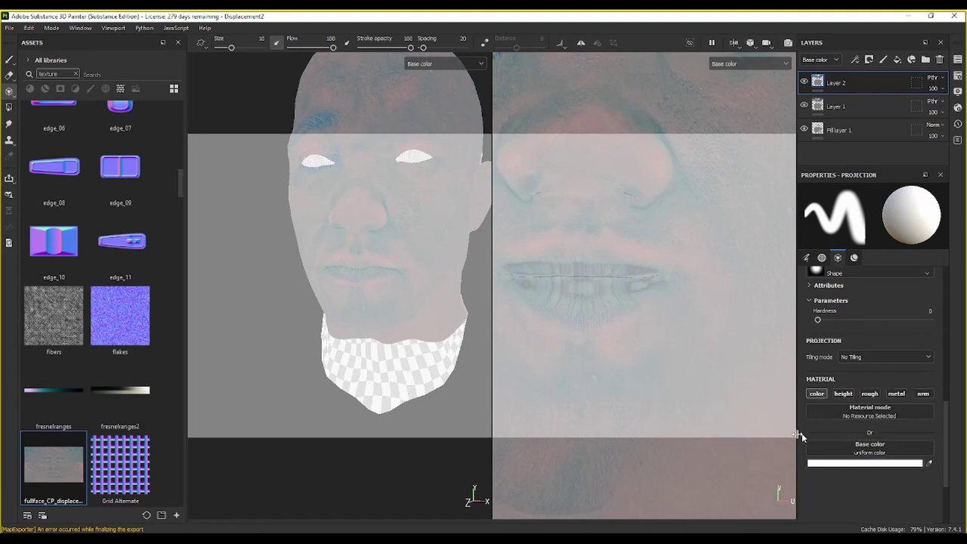
{"action": "left_click_drag", "start_coordinate": [54, 462], "coordinate": [875, 452]}
{"action": "left_click_drag", "start_coordinate": [861, 429], "coordinate": [873, 446]}
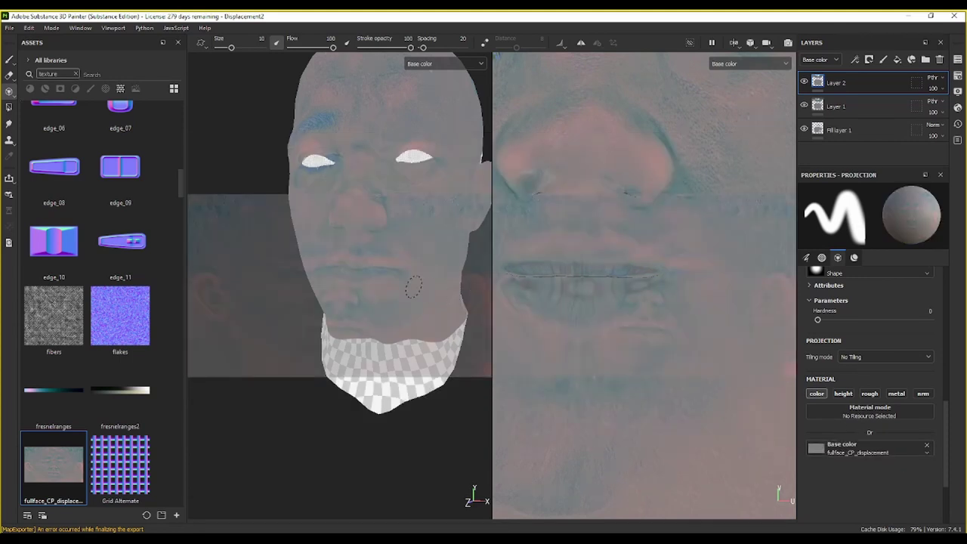
{"action": "scroll", "coordinate": [375, 303], "scroll_direction": "up", "scroll_amount": 3}
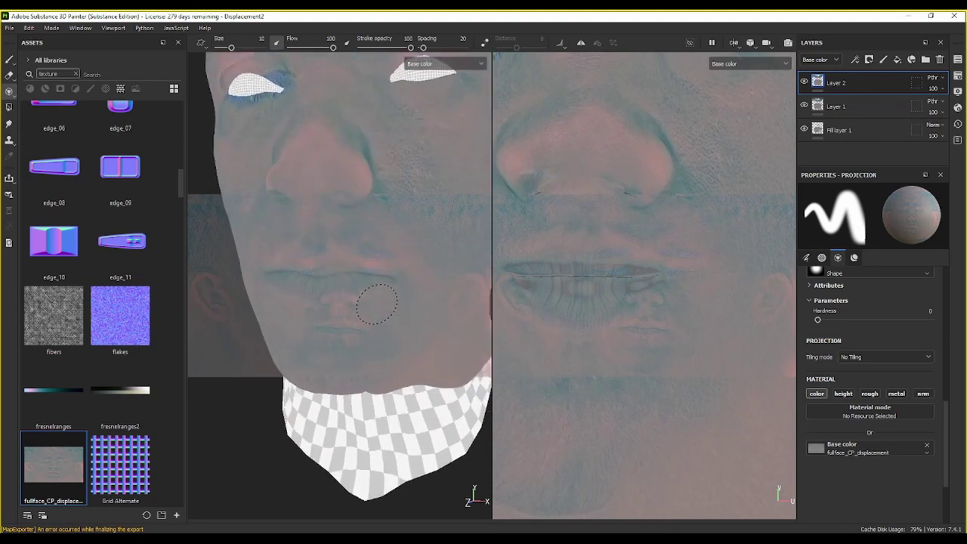
{"action": "scroll", "coordinate": [376, 303], "scroll_direction": "down", "scroll_amount": 3}
{"action": "scroll", "coordinate": [381, 300], "scroll_direction": "down", "scroll_amount": 2}
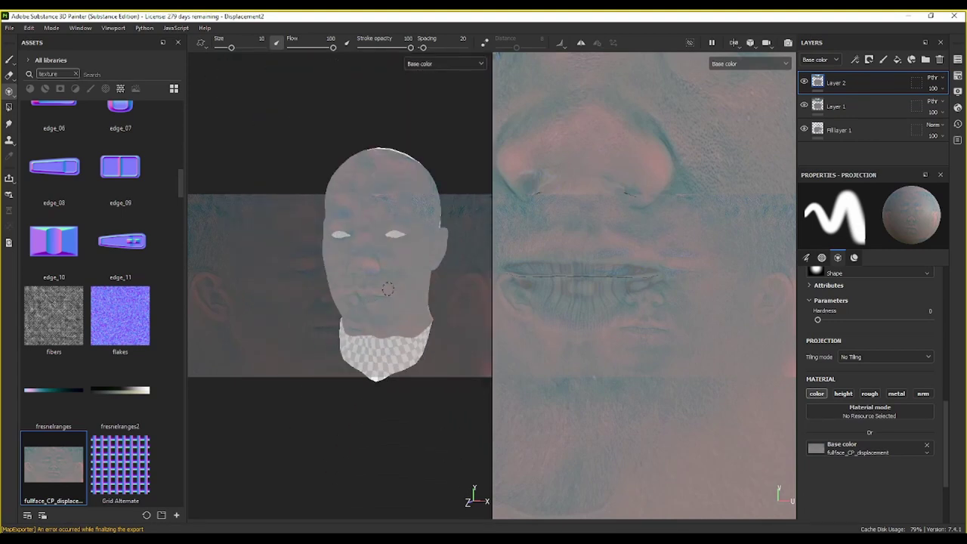
{"action": "scroll", "coordinate": [833, 372], "scroll_direction": "up", "scroll_amount": 5}
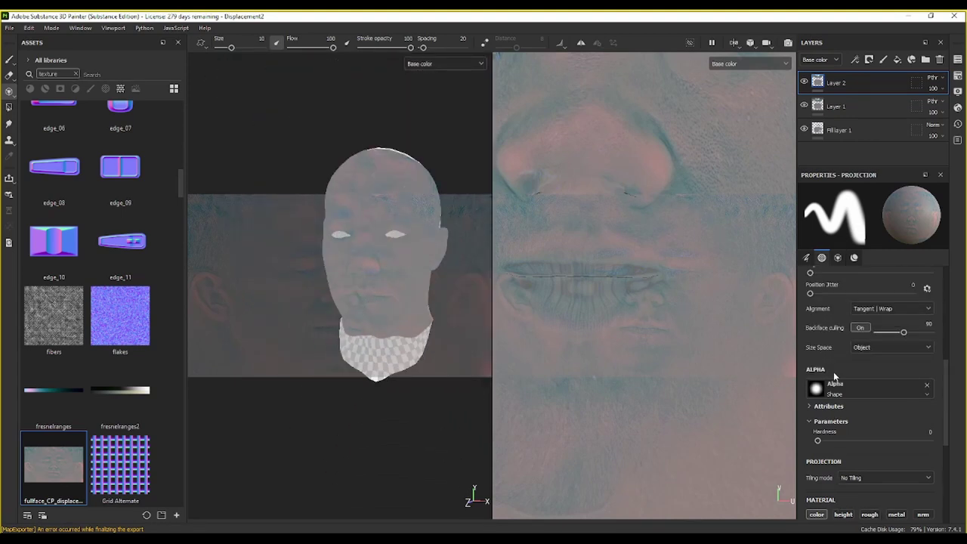
{"action": "scroll", "coordinate": [832, 368], "scroll_direction": "up", "scroll_amount": 5}
{"action": "scroll", "coordinate": [828, 371], "scroll_direction": "up", "scroll_amount": 3}
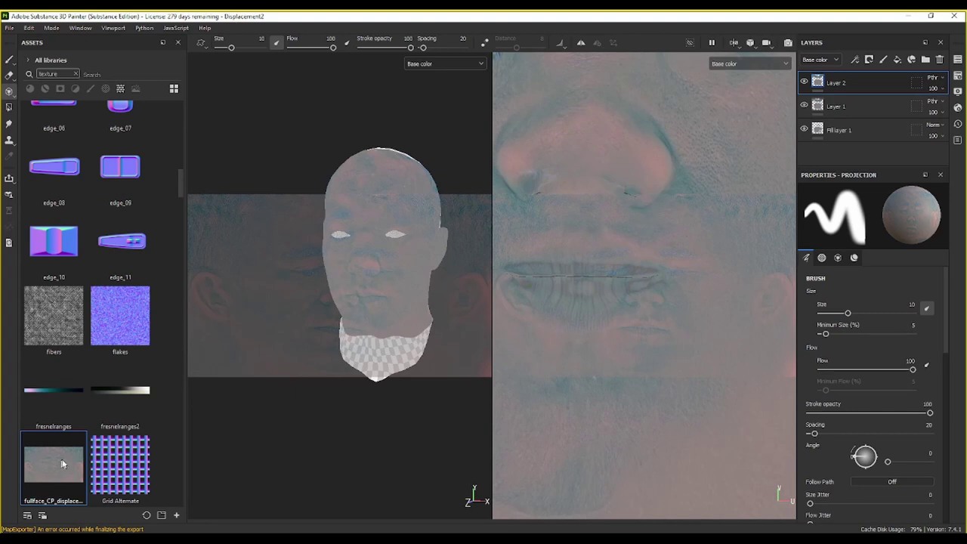
{"action": "scroll", "coordinate": [423, 334], "scroll_direction": "up", "scroll_amount": 2}
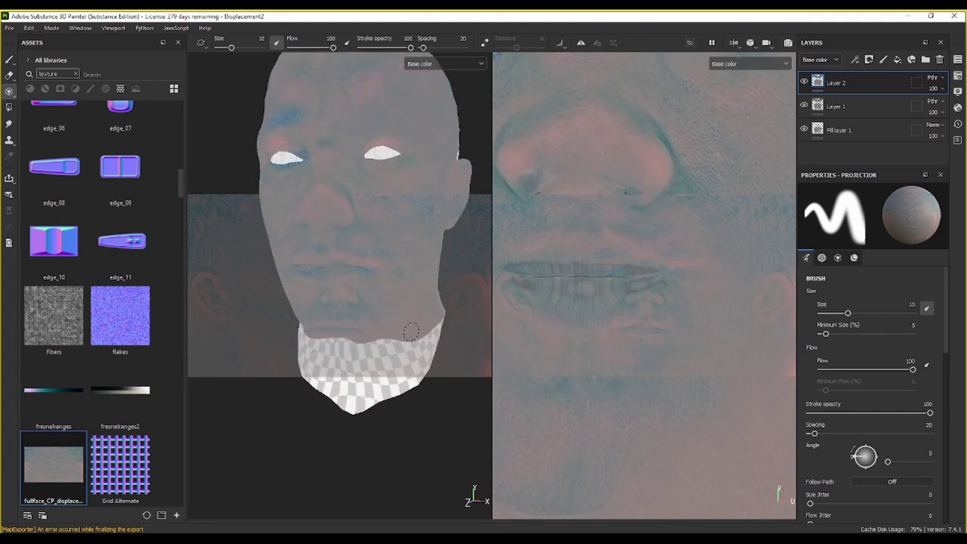
{"action": "scroll", "coordinate": [408, 325], "scroll_direction": "up", "scroll_amount": 2}
{"action": "scroll", "coordinate": [400, 333], "scroll_direction": "up", "scroll_amount": 2}
{"action": "scroll", "coordinate": [407, 362], "scroll_direction": "up", "scroll_amount": 3}
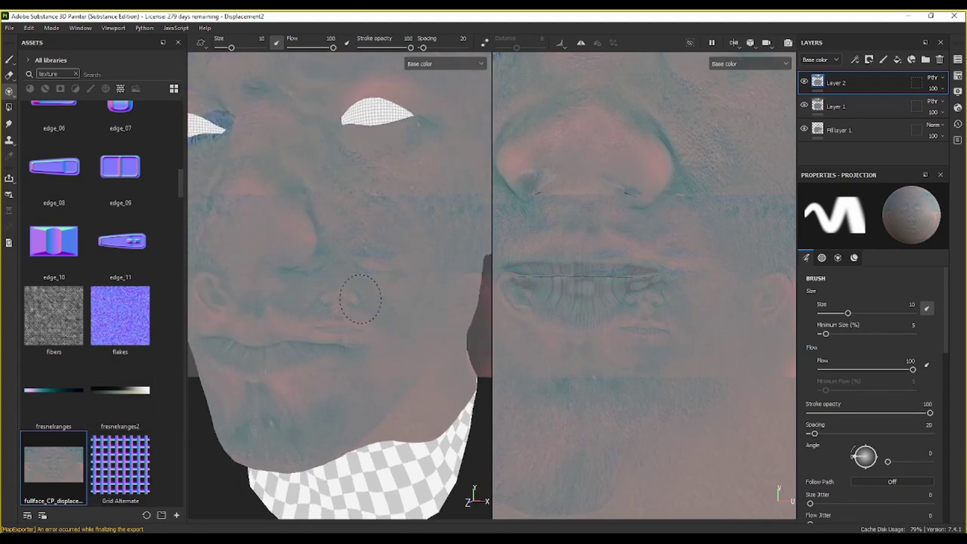
Step: Scale the projected face image and move it up to match the frontal face
{"action": "key", "text": "s"}
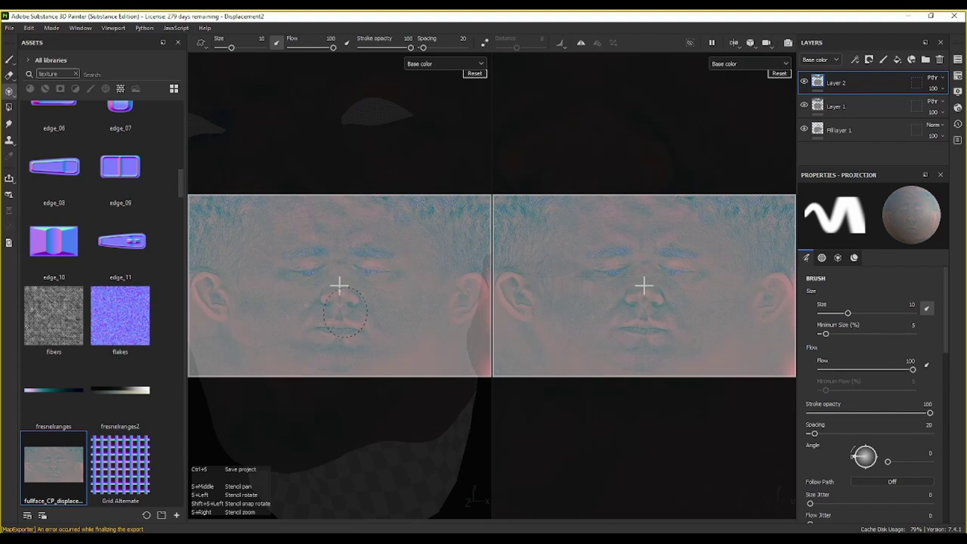
{"action": "mouse_move", "coordinate": [345, 311]}
{"action": "right_mouse_down"}
{"action": "mouse_move", "coordinate": [438, 276]}
{"action": "mouse_move", "coordinate": [232, 369]}
{"action": "right_mouse_up"}
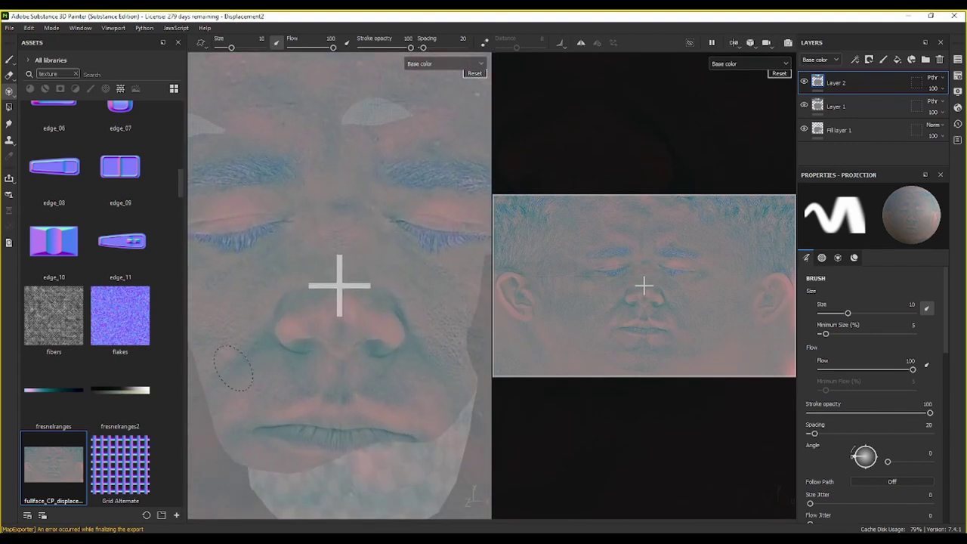
{"action": "mouse_move", "coordinate": [341, 335]}
{"action": "middle_mouse_down"}
{"action": "mouse_move", "coordinate": [371, 397]}
{"action": "mouse_move", "coordinate": [390, 390]}
{"action": "mouse_move", "coordinate": [392, 450]}
{"action": "mouse_move", "coordinate": [418, 401]}
{"action": "mouse_move", "coordinate": [398, 410]}
{"action": "mouse_move", "coordinate": [435, 414]}
{"action": "mouse_move", "coordinate": [427, 420]}
{"action": "mouse_move", "coordinate": [436, 373]}
{"action": "mouse_move", "coordinate": [410, 410]}
{"action": "middle_mouse_up"}
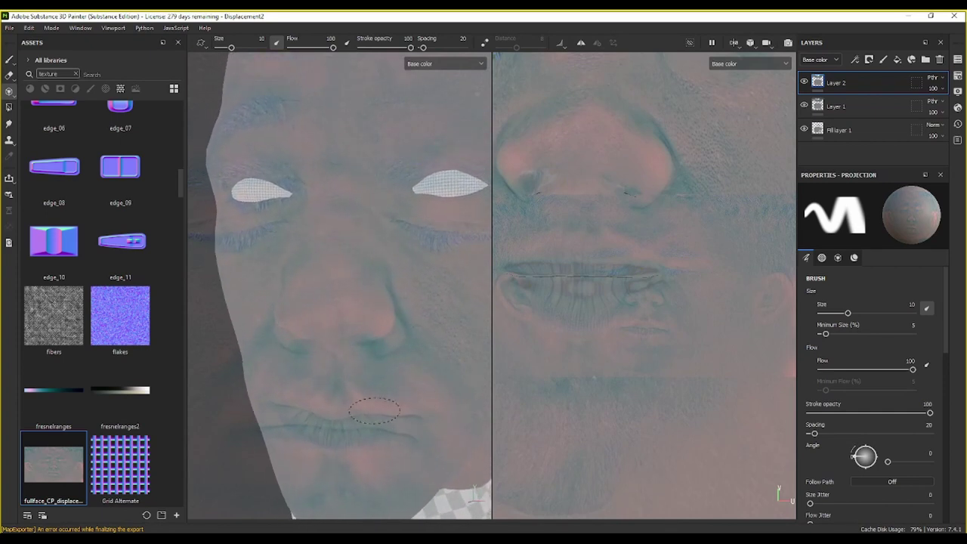
{"action": "mouse_move", "coordinate": [291, 433]}
{"action": "left_mouse_down", "text": "alt"}
{"action": "mouse_move", "coordinate": [307, 401]}
{"action": "mouse_move", "coordinate": [334, 395]}
{"action": "mouse_move", "coordinate": [319, 385]}
{"action": "mouse_move", "coordinate": [387, 426]}
{"action": "mouse_move", "coordinate": [380, 328]}
{"action": "mouse_move", "coordinate": [386, 425]}
{"action": "left_mouse_up", "text": "alt"}
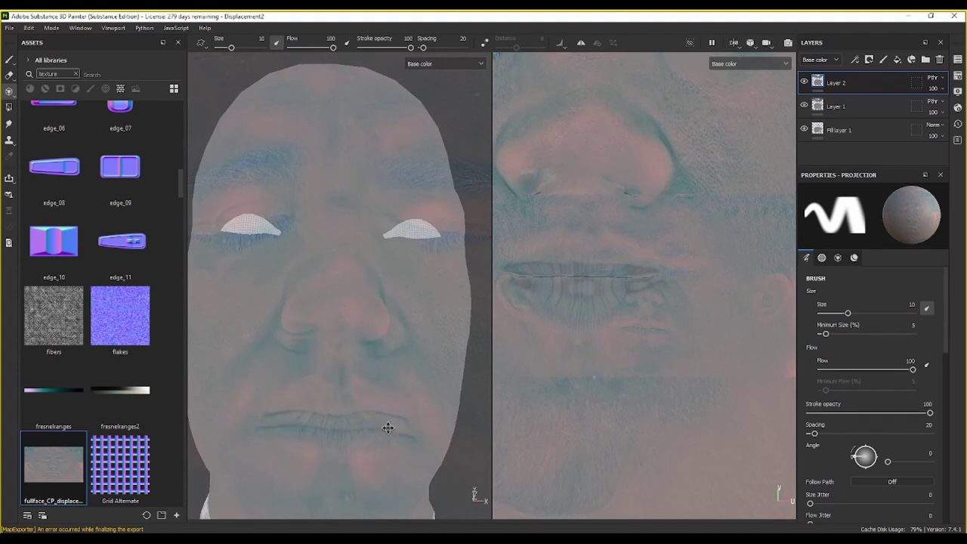
{"action": "key", "text": "s"}
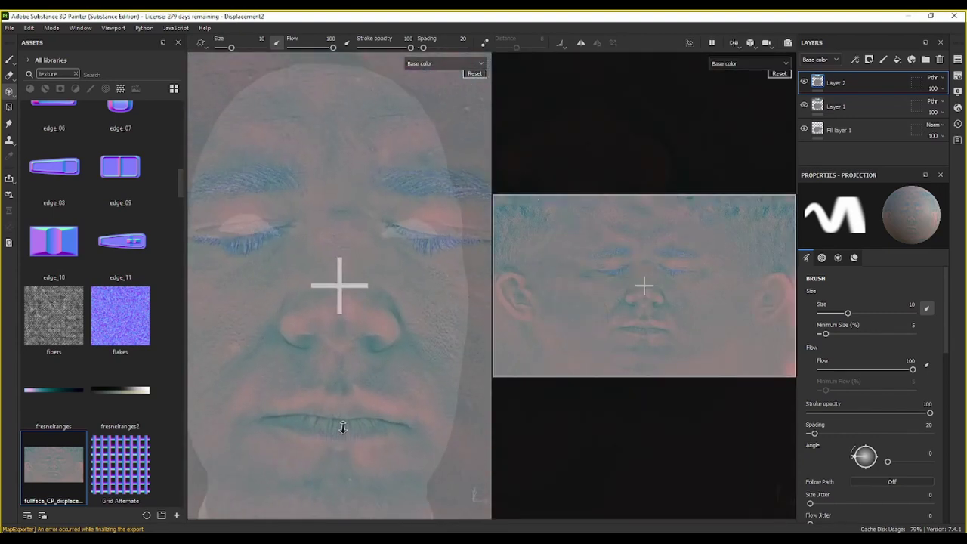
{"action": "mouse_move", "coordinate": [345, 428]}
{"action": "middle_mouse_down"}
{"action": "mouse_move", "coordinate": [352, 373]}
{"action": "mouse_move", "coordinate": [332, 380]}
{"action": "mouse_move", "coordinate": [342, 410]}
{"action": "mouse_move", "coordinate": [349, 370]}
{"action": "mouse_move", "coordinate": [344, 394]}
{"action": "middle_mouse_up"}
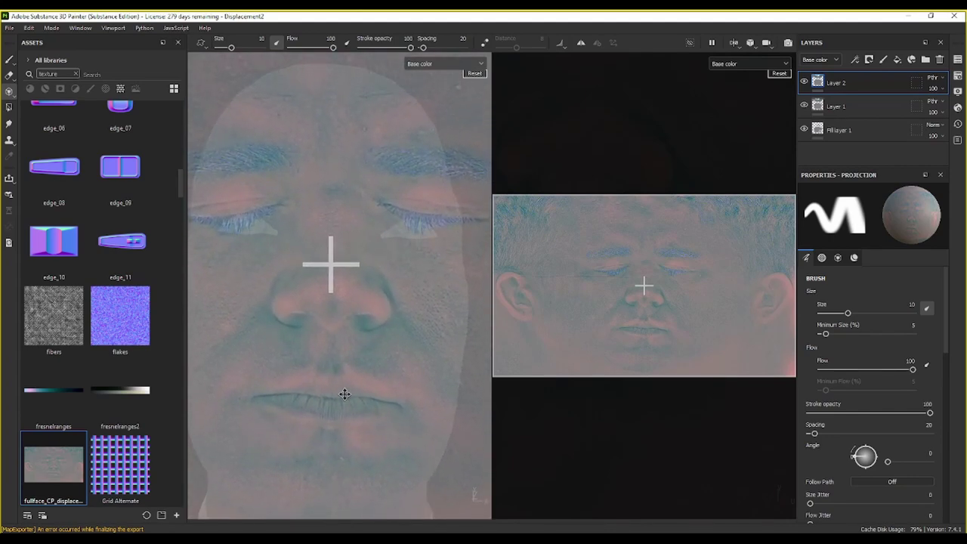
{"action": "key", "text": "s"}
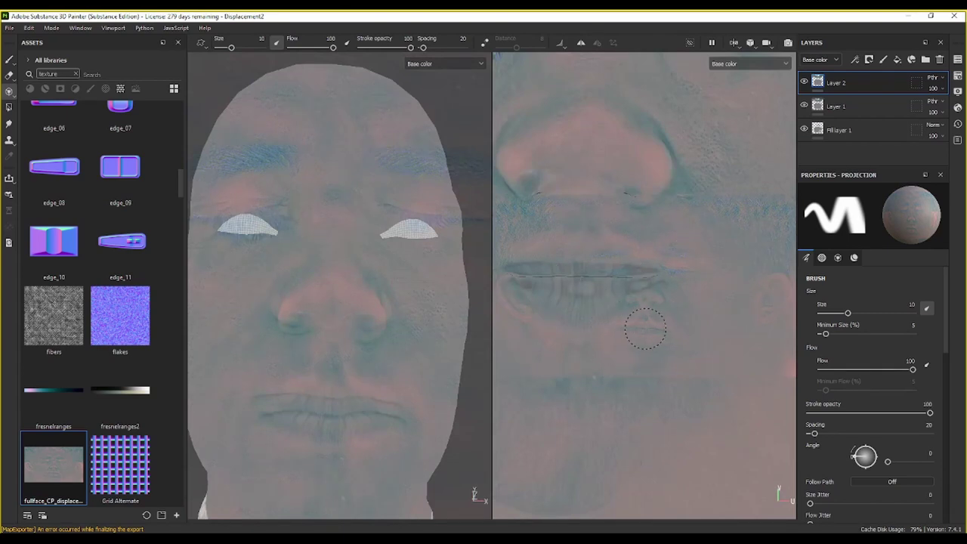
{"action": "key", "text": "s"}
{"action": "scroll", "coordinate": [744, 347], "scroll_direction": "up", "scroll_amount": 5}
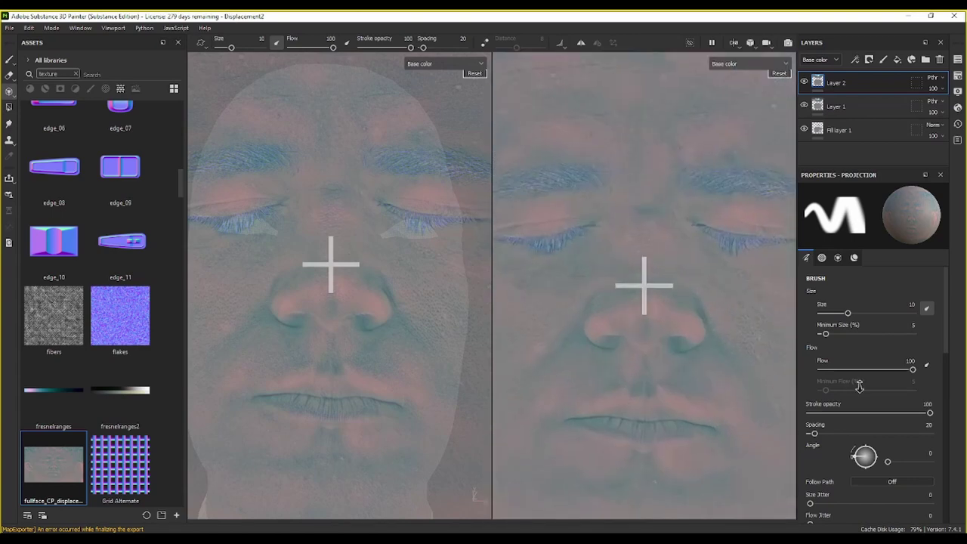
{"action": "key", "text": "s"}
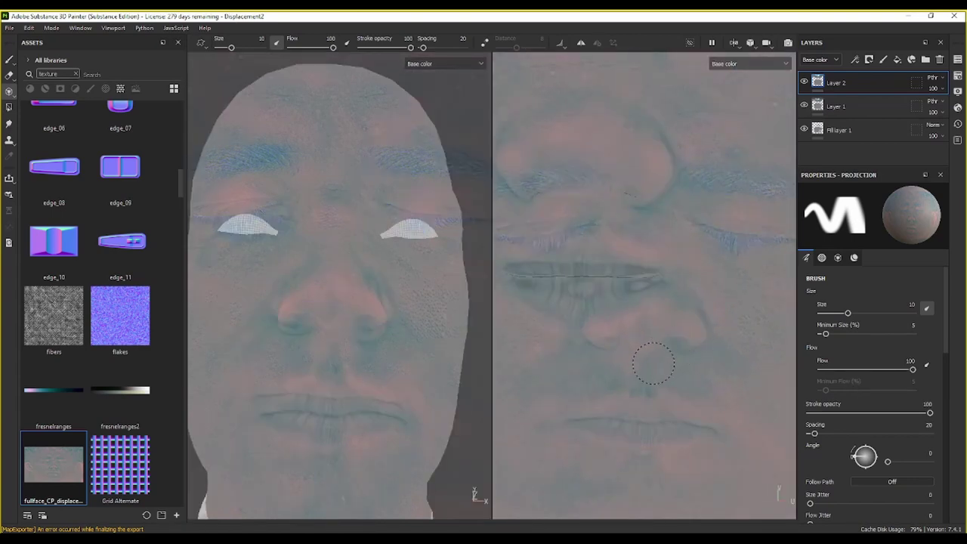
{"action": "key", "text": "s"}
Step: Shift and enlarge the projected face in the 2D view, toggling the overlay to compare
{"action": "mouse_move", "coordinate": [654, 363]}
{"action": "middle_mouse_down"}
{"action": "mouse_move", "coordinate": [652, 280]}
{"action": "mouse_move", "coordinate": [641, 250]}
{"action": "mouse_move", "coordinate": [593, 212]}
{"action": "middle_mouse_up"}
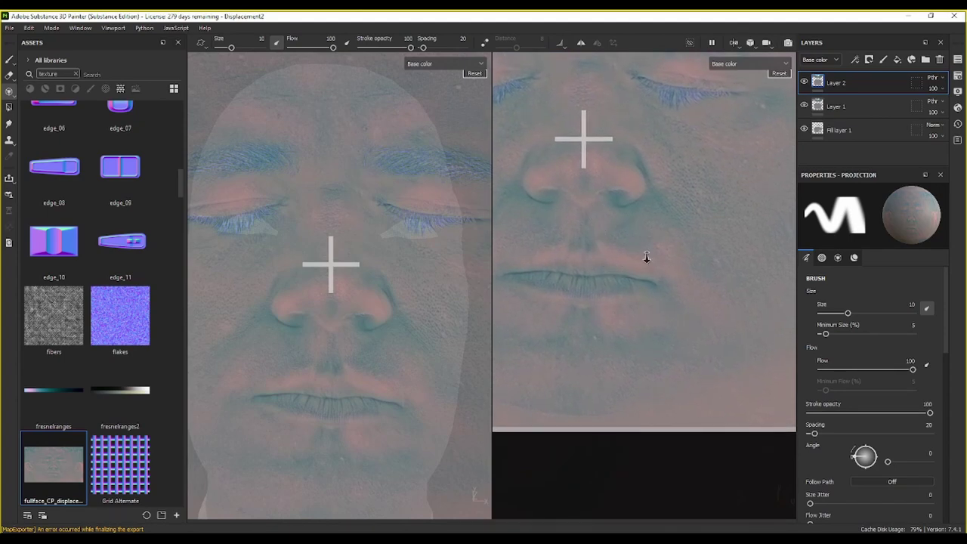
{"action": "middle_click_drag", "start_coordinate": [646, 257], "coordinate": [641, 253]}
{"action": "right_click_drag", "start_coordinate": [627, 254], "coordinate": [602, 258]}
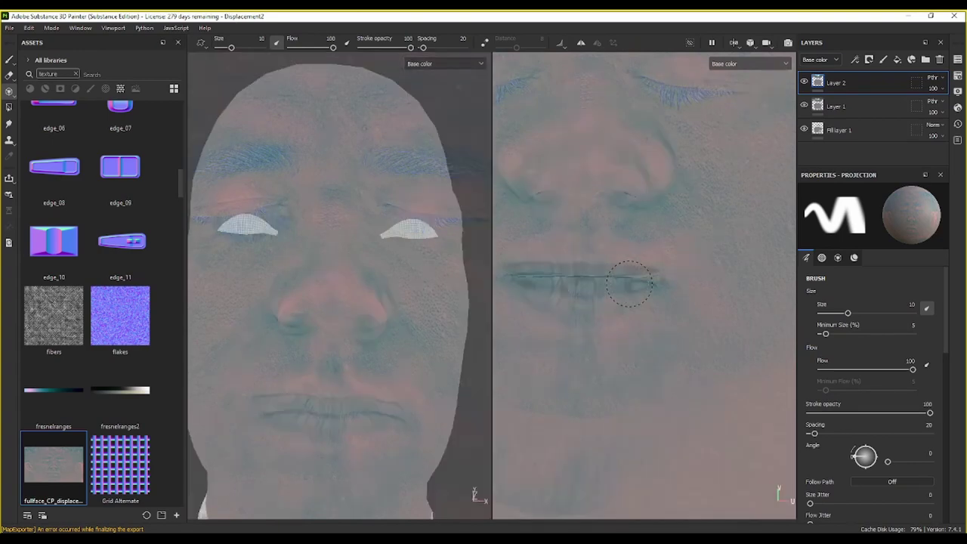
{"action": "key", "text": "s"}
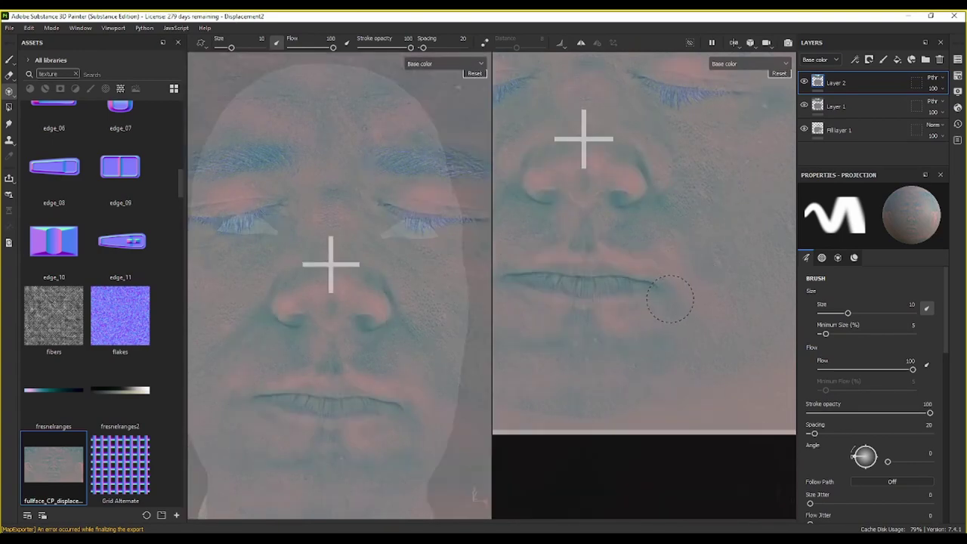
{"action": "key", "text": "s"}
{"action": "key", "text": "s"}
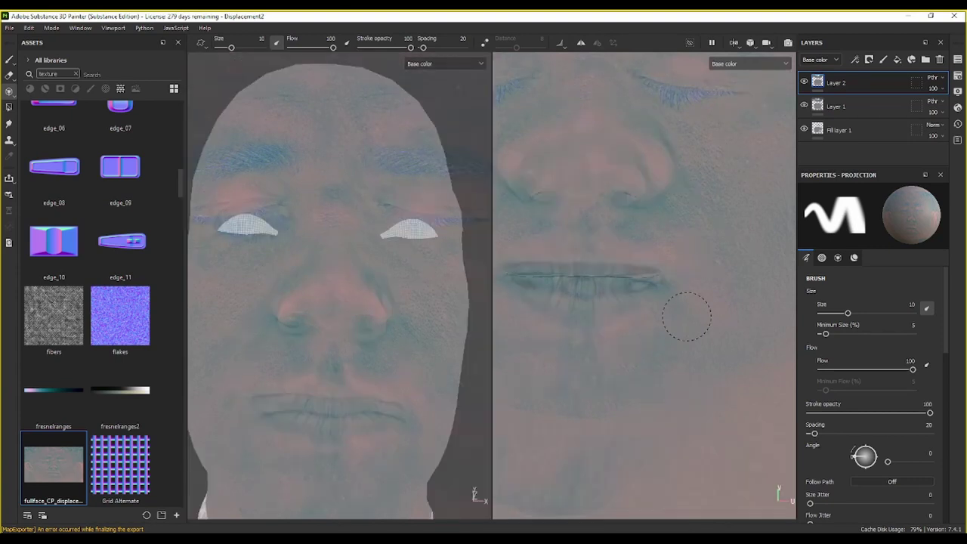
{"action": "key", "text": "s"}
{"action": "key", "text": "s"}
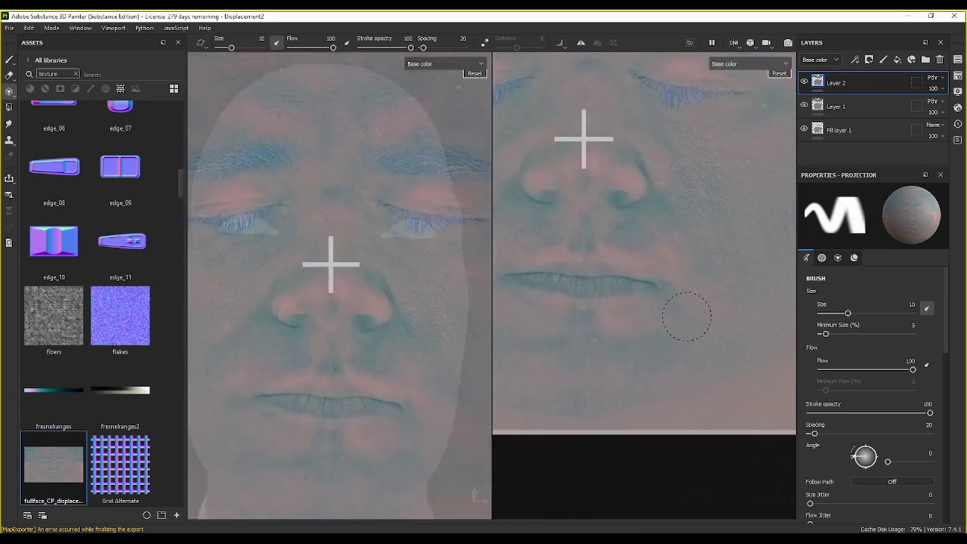
{"action": "middle_click_drag", "start_coordinate": [686, 317], "coordinate": [684, 309]}
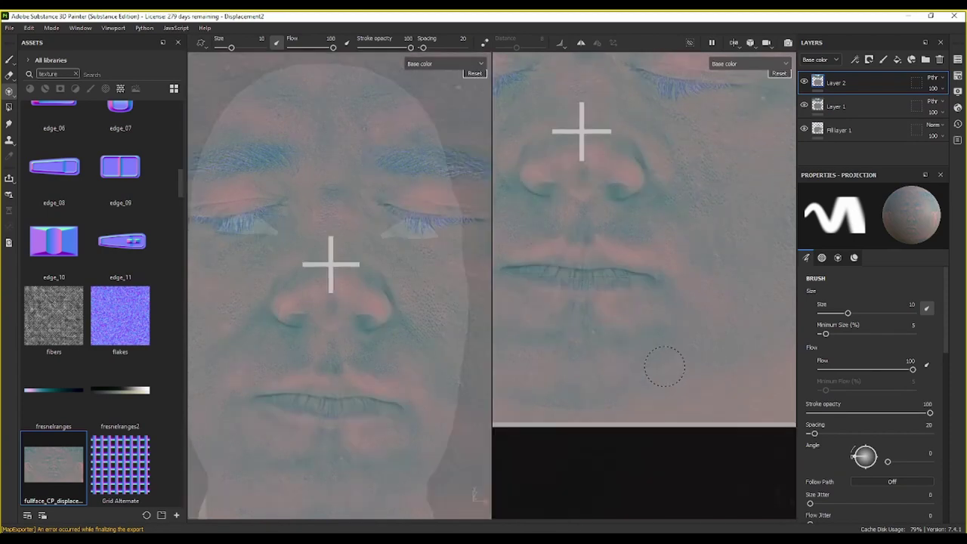
{"action": "mouse_move", "coordinate": [662, 367]}
{"action": "middle_mouse_down"}
{"action": "mouse_move", "coordinate": [672, 244]}
{"action": "mouse_move", "coordinate": [665, 151]}
{"action": "mouse_move", "coordinate": [675, 380]}
{"action": "mouse_move", "coordinate": [671, 343]}
{"action": "mouse_move", "coordinate": [669, 355]}
{"action": "middle_mouse_up"}
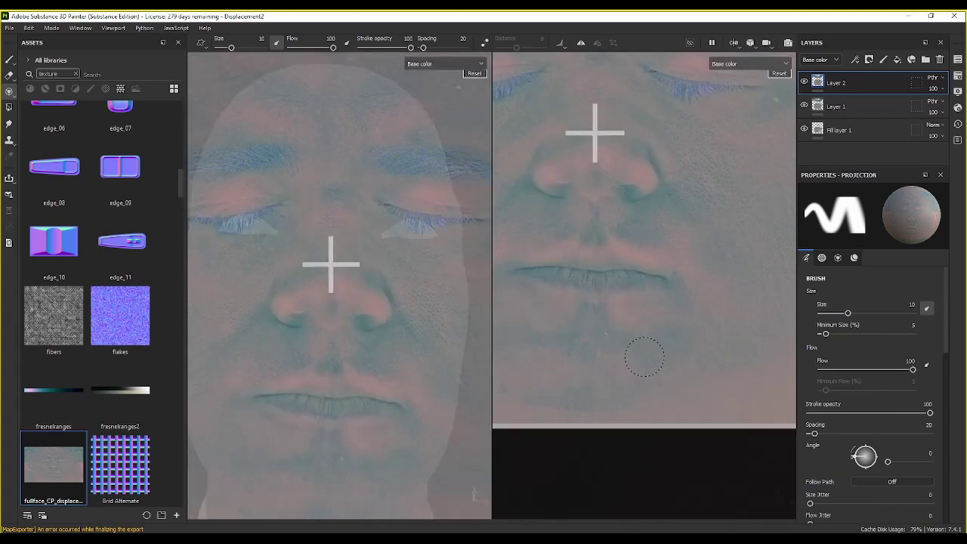
{"action": "key", "text": "s"}
{"action": "key", "text": "s"}
{"action": "key", "text": "s"}
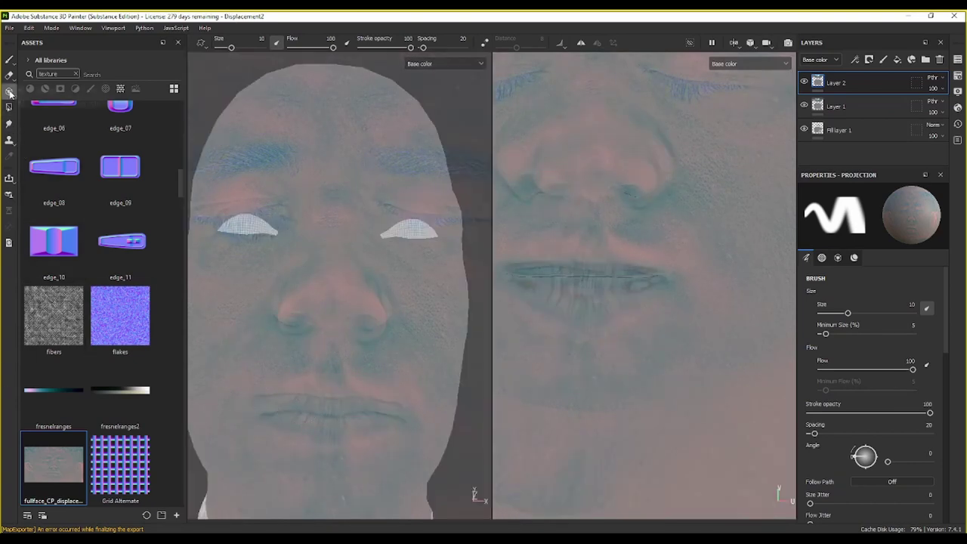
{"action": "key", "text": "s"}
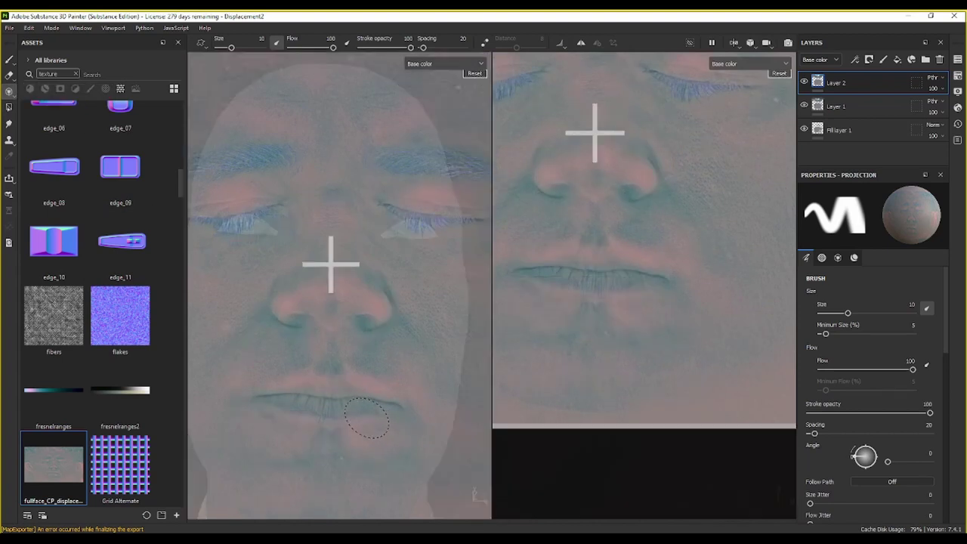
{"action": "key", "text": "s"}
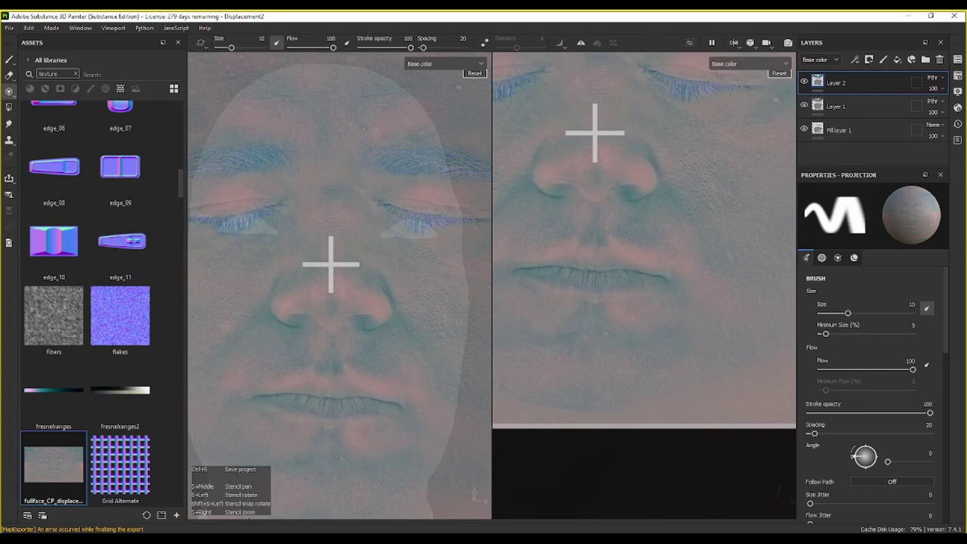
Step: Fine-tune the projected face with small nudges until nose, eyes and mouth line up
{"action": "key", "text": "s"}
{"action": "key", "text": "s"}
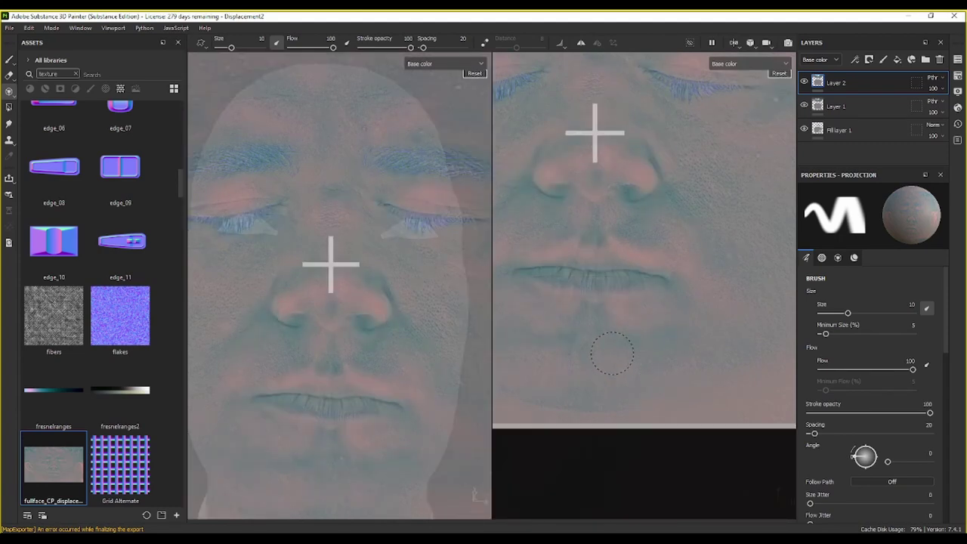
{"action": "middle_click_drag", "start_coordinate": [611, 353], "coordinate": [608, 353]}
{"action": "left_click_drag", "start_coordinate": [592, 346], "coordinate": [593, 353], "text": "alt"}
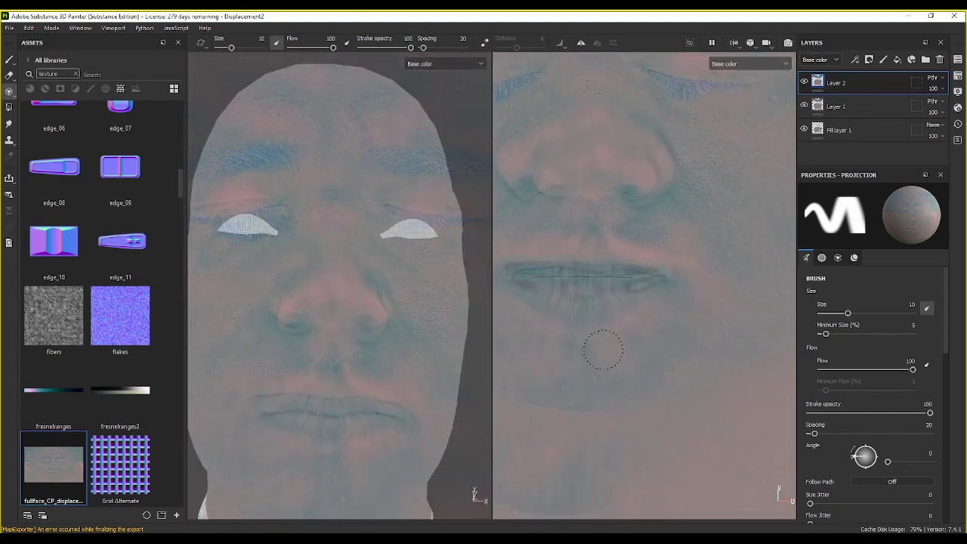
{"action": "key", "text": "s"}
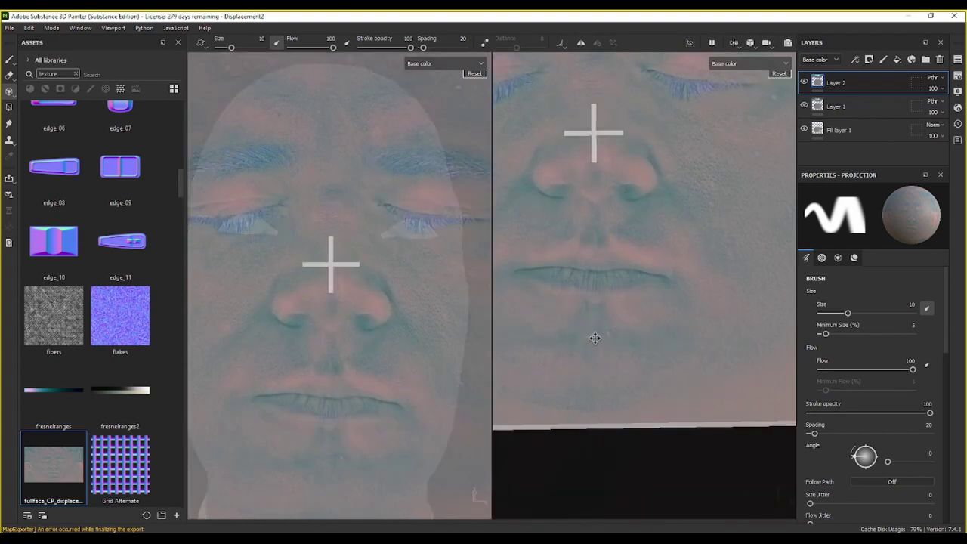
{"action": "mouse_move", "coordinate": [595, 338]}
{"action": "middle_mouse_down"}
{"action": "mouse_move", "coordinate": [595, 360]}
{"action": "mouse_move", "coordinate": [593, 349]}
{"action": "middle_mouse_up"}
{"action": "key", "text": "s"}
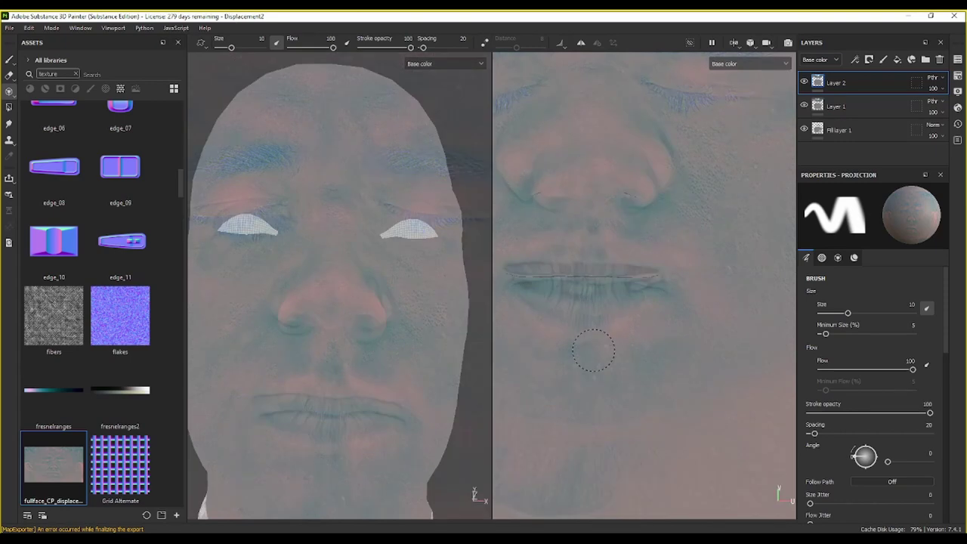
{"action": "key", "text": "s"}
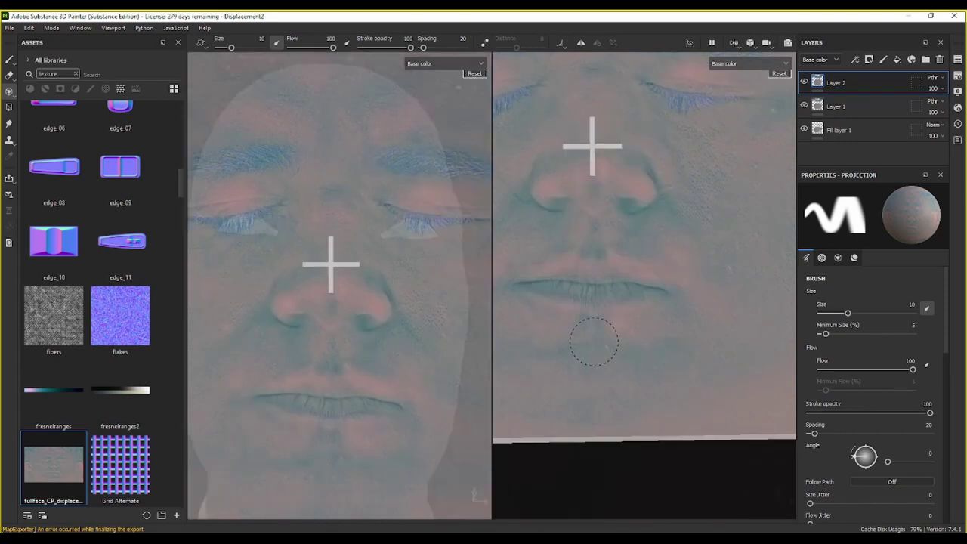
{"action": "mouse_move", "coordinate": [595, 341]}
{"action": "middle_mouse_down"}
{"action": "mouse_move", "coordinate": [596, 350]}
{"action": "mouse_move", "coordinate": [588, 318]}
{"action": "mouse_move", "coordinate": [589, 335]}
{"action": "middle_mouse_up"}
{"action": "key", "text": "s"}
{"action": "key", "text": "s"}
{"action": "key", "text": "s"}
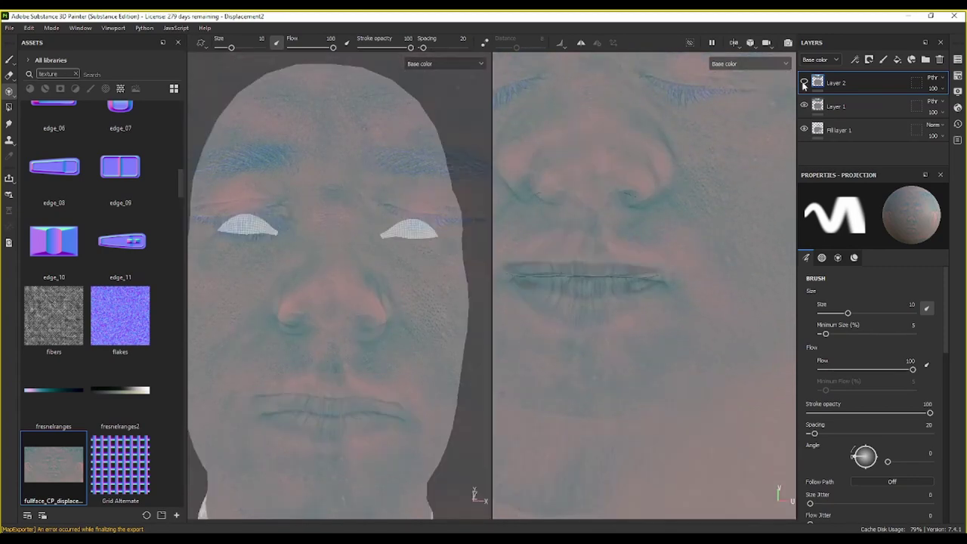
{"action": "key", "text": "s"}
Step: Shift the projected face up-left and orbit out to see the whole head
{"action": "middle_click_drag", "start_coordinate": [686, 316], "coordinate": [670, 303]}
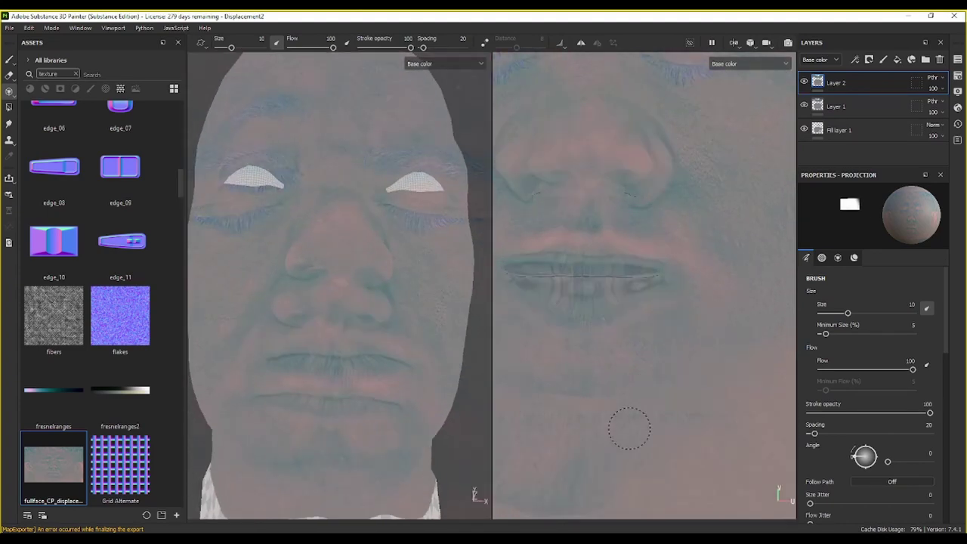
{"action": "mouse_move", "coordinate": [629, 362]}
{"action": "left_mouse_down", "text": "alt"}
{"action": "mouse_move", "coordinate": [335, 428]}
{"action": "mouse_move", "coordinate": [368, 479]}
{"action": "mouse_move", "coordinate": [347, 391]}
{"action": "mouse_move", "coordinate": [341, 498]}
{"action": "mouse_move", "coordinate": [373, 362]}
{"action": "mouse_move", "coordinate": [282, 346]}
{"action": "mouse_move", "coordinate": [371, 347]}
{"action": "mouse_move", "coordinate": [352, 362]}
{"action": "left_mouse_up", "text": "alt"}
{"action": "mouse_move", "coordinate": [374, 431]}
{"action": "left_mouse_down", "text": "alt"}
{"action": "mouse_move", "coordinate": [334, 393]}
{"action": "mouse_move", "coordinate": [321, 416]}
{"action": "mouse_move", "coordinate": [345, 423]}
{"action": "left_mouse_up", "text": "alt"}
{"action": "mouse_move", "coordinate": [403, 337]}
{"action": "left_mouse_down", "text": "alt"}
{"action": "mouse_move", "coordinate": [363, 431]}
{"action": "mouse_move", "coordinate": [352, 377]}
{"action": "mouse_move", "coordinate": [377, 384]}
{"action": "mouse_move", "coordinate": [408, 335]}
{"action": "mouse_move", "coordinate": [391, 367]}
{"action": "left_mouse_up", "text": "alt"}
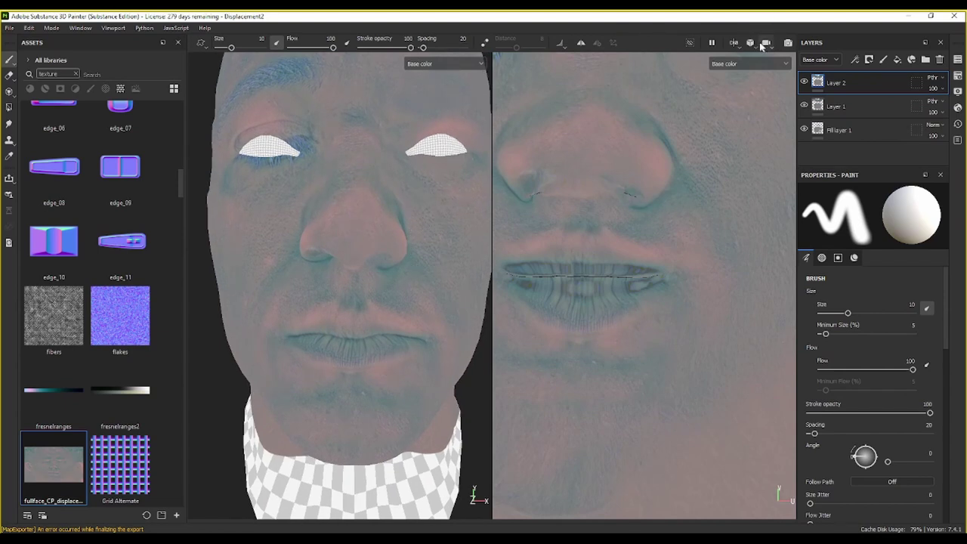
Step: Switch the viewport to an orthographic camera and zoom in on the nose and mouth
{"action": "left_click", "coordinate": [782, 69]}
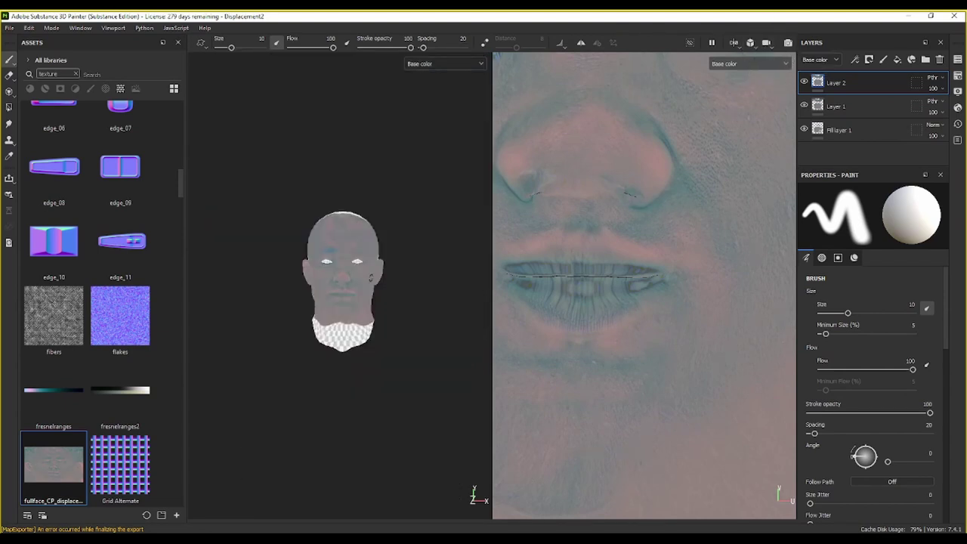
{"action": "scroll", "coordinate": [370, 277], "scroll_direction": "up", "scroll_amount": 3}
{"action": "scroll", "coordinate": [370, 276], "scroll_direction": "up", "scroll_amount": 3}
{"action": "scroll", "coordinate": [371, 274], "scroll_direction": "up", "scroll_amount": 3}
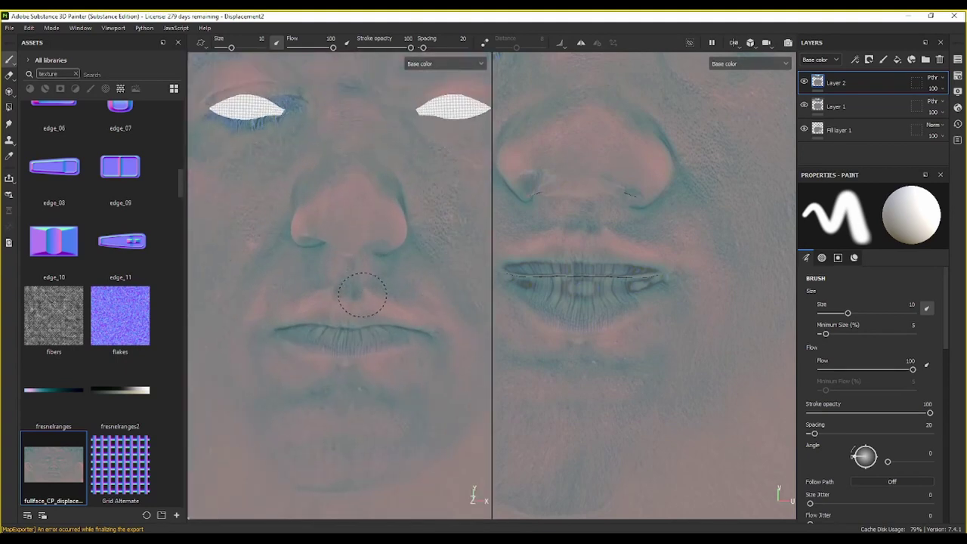
{"action": "middle_click_drag", "start_coordinate": [363, 295], "coordinate": [367, 255], "text": "alt"}
{"action": "scroll", "coordinate": [317, 261], "scroll_direction": "up", "scroll_amount": 1}
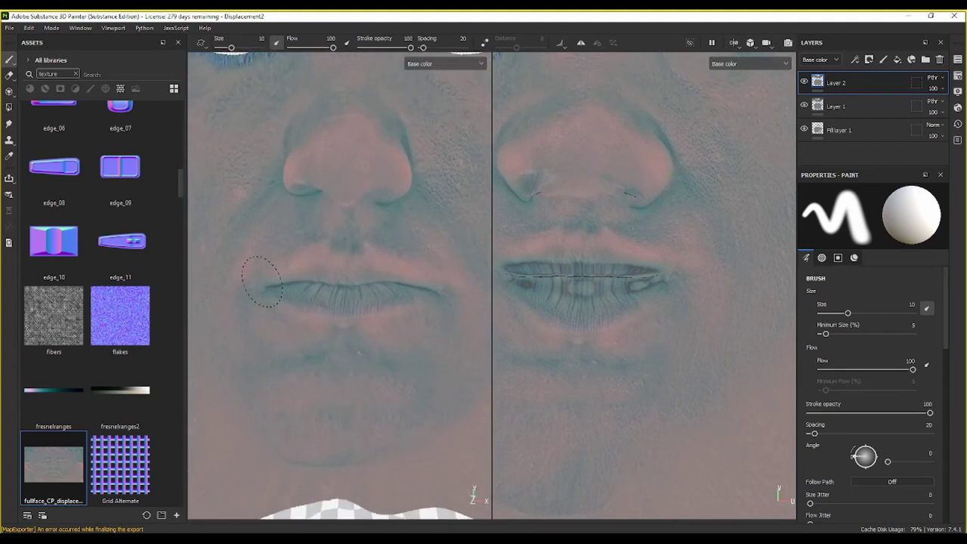
Step: Select projection painting, shrink the brush to about 6.57, and zoom in on an eye hole
{"action": "left_click", "coordinate": [9, 92]}
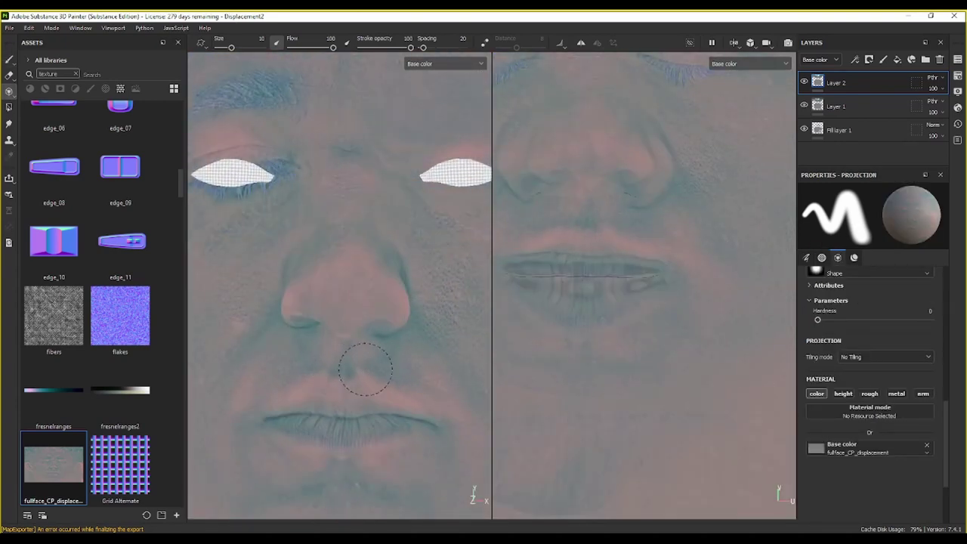
{"action": "right_click_drag", "start_coordinate": [365, 368], "coordinate": [347, 370], "text": "ctrl"}
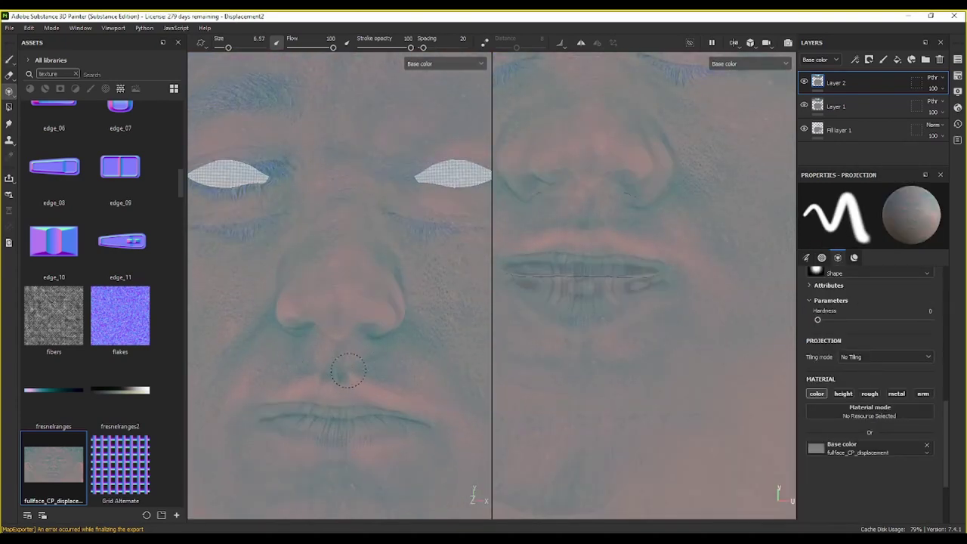
{"action": "scroll", "coordinate": [438, 270], "scroll_direction": "up", "scroll_amount": 2}
{"action": "middle_click_drag", "start_coordinate": [438, 270], "coordinate": [382, 317], "text": "alt"}
{"action": "scroll", "coordinate": [382, 317], "scroll_direction": "up", "scroll_amount": 2}
{"action": "key", "text": "1"}
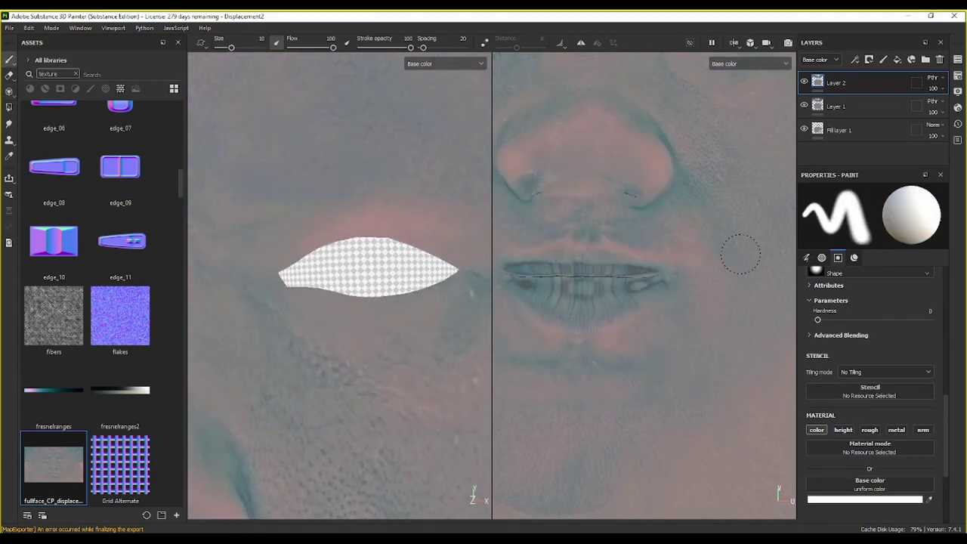
{"action": "key", "text": "3"}
Step: Enlarge and reposition the projected face over the head, checking it in side profile
{"action": "mouse_move", "coordinate": [345, 323]}
{"action": "right_mouse_down"}
{"action": "mouse_move", "coordinate": [470, 275]}
{"action": "mouse_move", "coordinate": [273, 262]}
{"action": "right_mouse_up"}
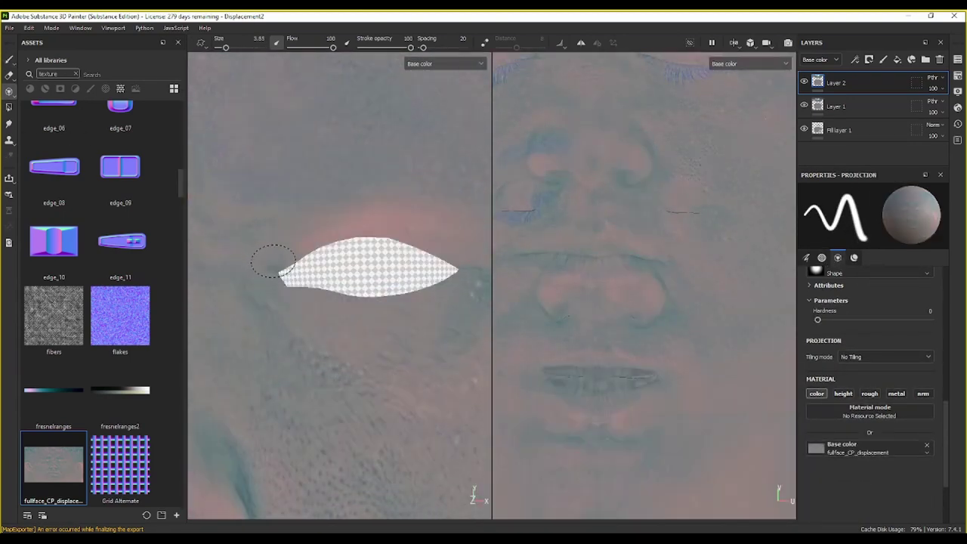
{"action": "key", "text": "s"}
{"action": "key", "text": "s"}
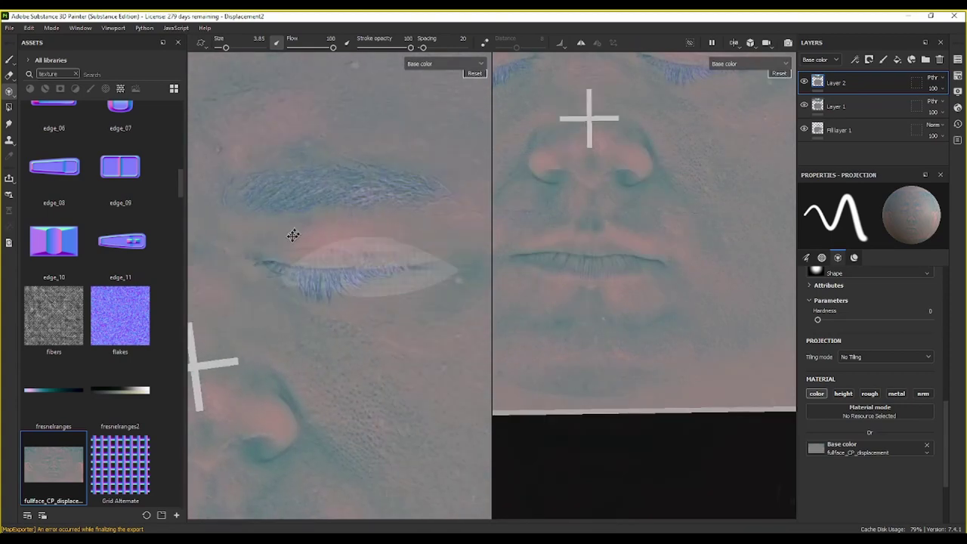
{"action": "mouse_move", "coordinate": [293, 234]}
{"action": "right_mouse_down"}
{"action": "mouse_move", "coordinate": [354, 209]}
{"action": "mouse_move", "coordinate": [260, 283]}
{"action": "right_mouse_up"}
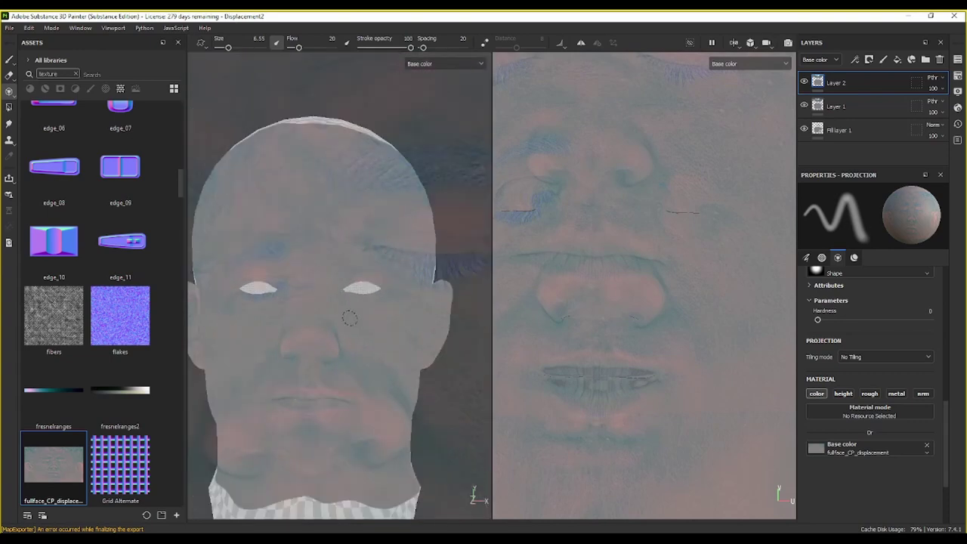
{"action": "left_click_drag", "start_coordinate": [301, 344], "coordinate": [380, 390], "text": "alt"}
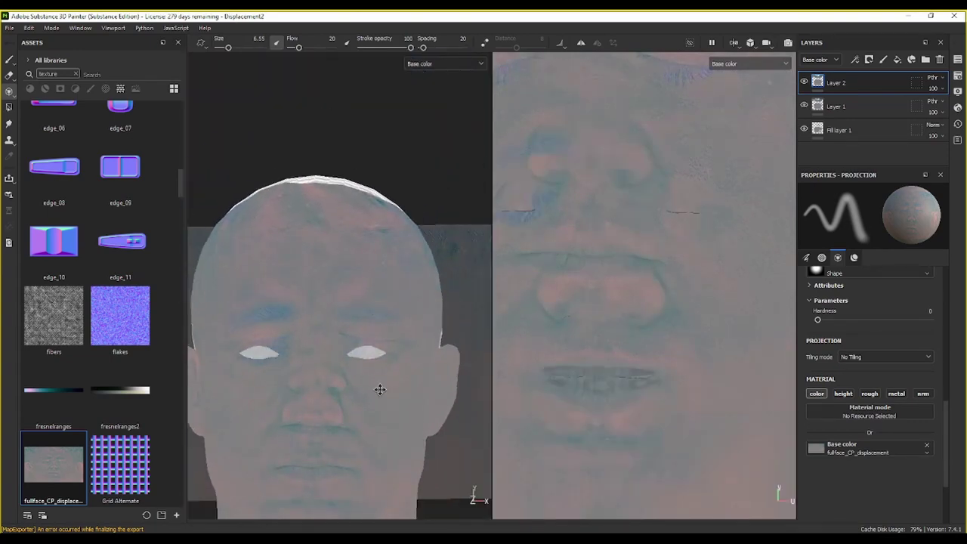
{"action": "key", "text": "1"}
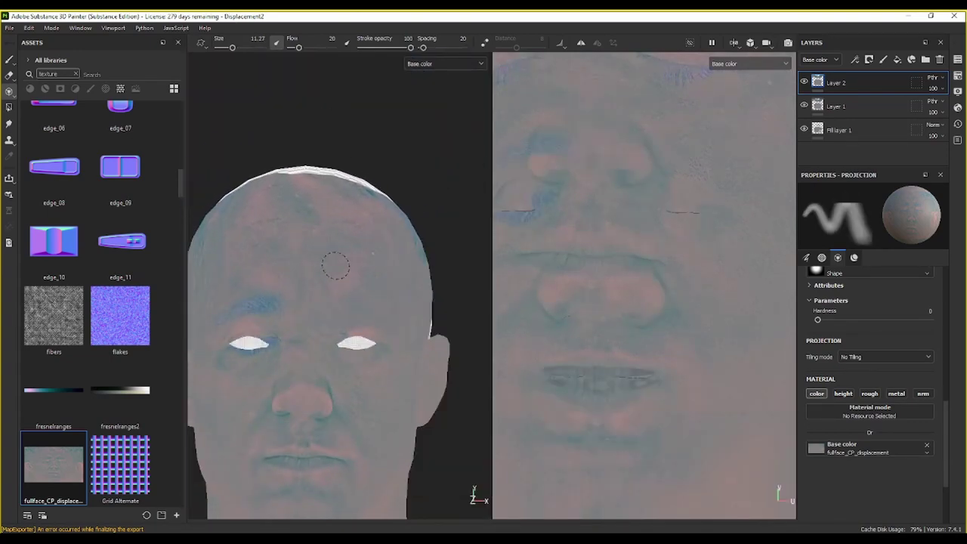
{"action": "right_click_drag", "start_coordinate": [393, 383], "coordinate": [345, 292], "text": "alt"}
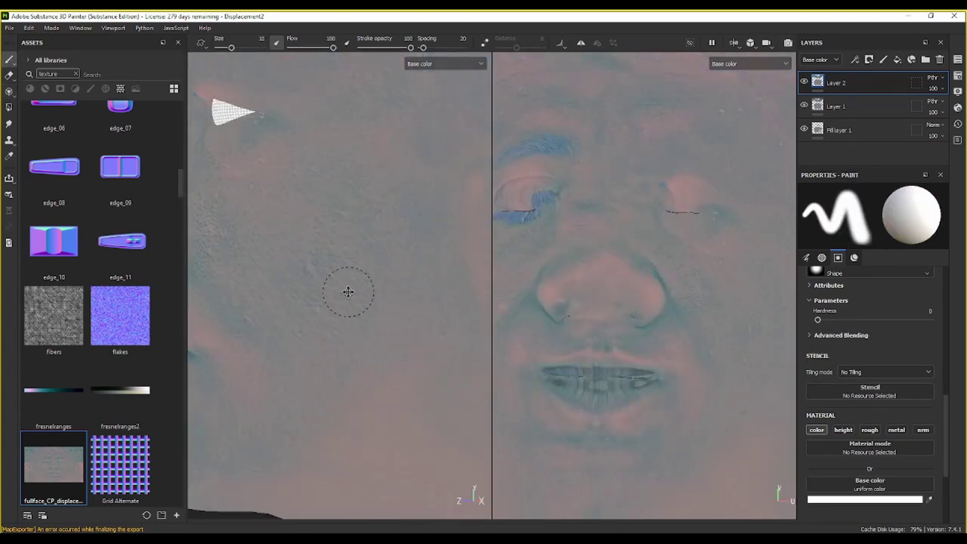
{"action": "left_click_drag", "start_coordinate": [345, 292], "coordinate": [295, 194], "text": "alt"}
{"action": "key", "text": "3"}
{"action": "mouse_move", "coordinate": [253, 222]}
{"action": "right_mouse_down"}
{"action": "mouse_move", "coordinate": [362, 317]}
{"action": "mouse_move", "coordinate": [265, 302]}
{"action": "right_mouse_up"}
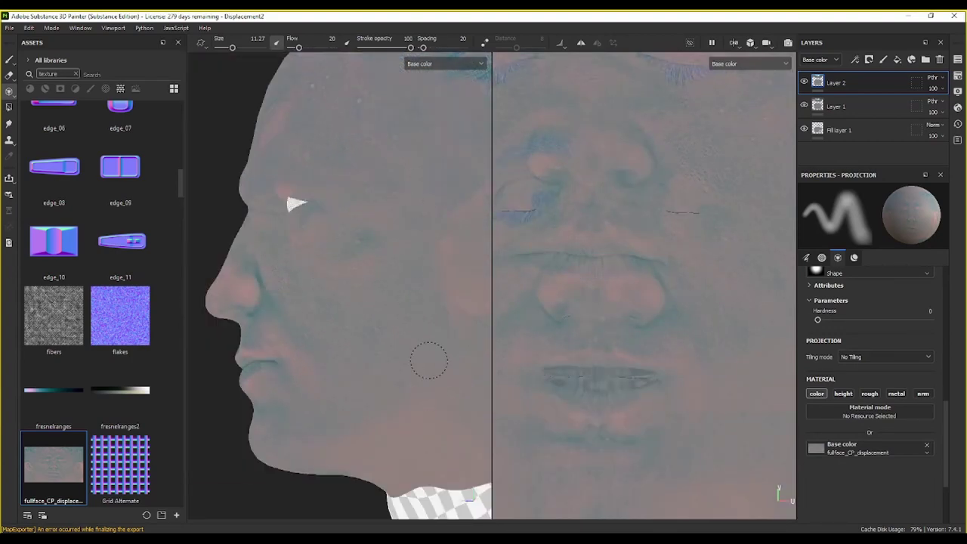
{"action": "key", "text": "6"}
{"action": "left_click_drag", "start_coordinate": [395, 367], "coordinate": [316, 386], "text": "alt"}
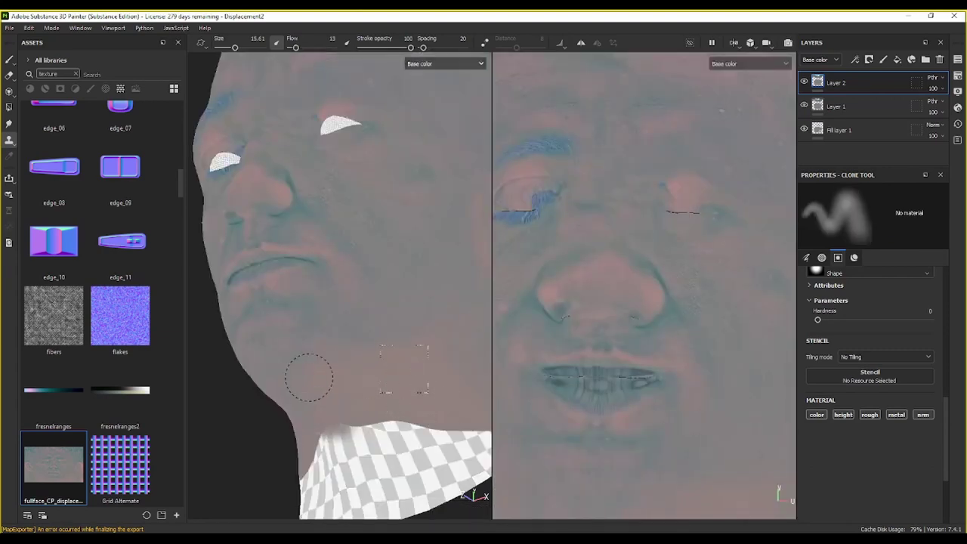
{"action": "left_click_drag", "start_coordinate": [308, 376], "coordinate": [216, 313], "text": "alt"}
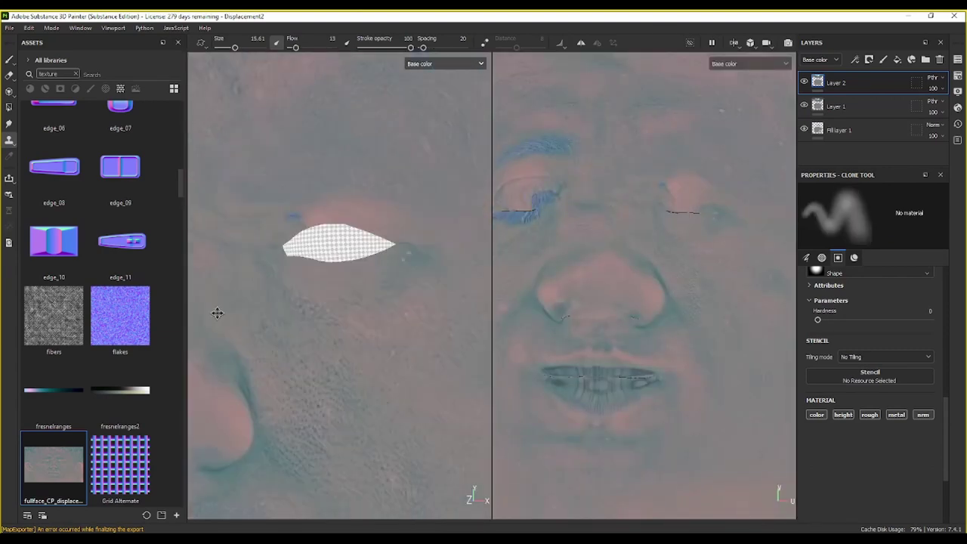
{"action": "scroll", "coordinate": [309, 216], "scroll_direction": "up", "scroll_amount": 2}
{"action": "scroll", "coordinate": [395, 216], "scroll_direction": "down", "scroll_amount": 2}
{"action": "scroll", "coordinate": [369, 211], "scroll_direction": "up", "scroll_amount": 2}
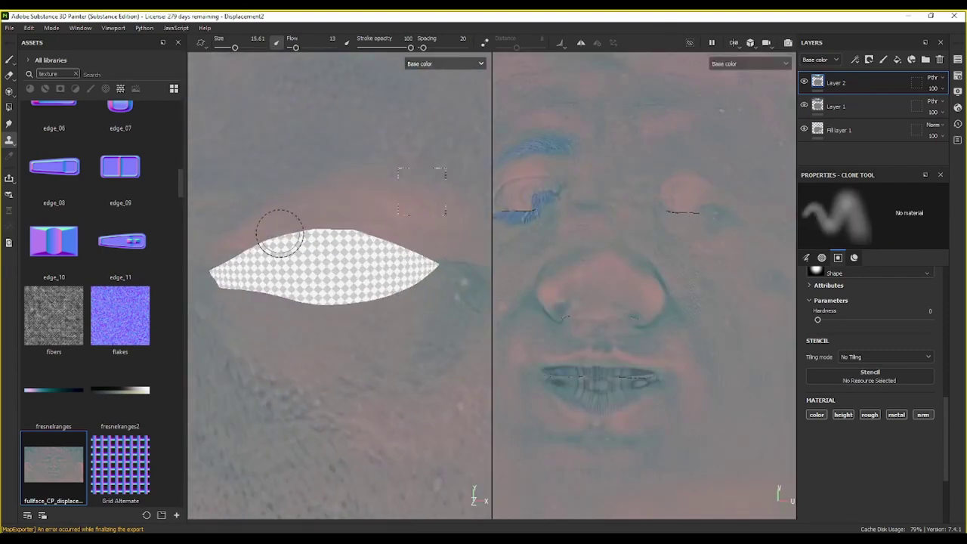
{"action": "scroll", "coordinate": [294, 272], "scroll_direction": "down", "scroll_amount": 3}
{"action": "scroll", "coordinate": [319, 324], "scroll_direction": "down", "scroll_amount": 2}
{"action": "middle_click_drag", "start_coordinate": [319, 324], "coordinate": [406, 250], "text": "alt"}
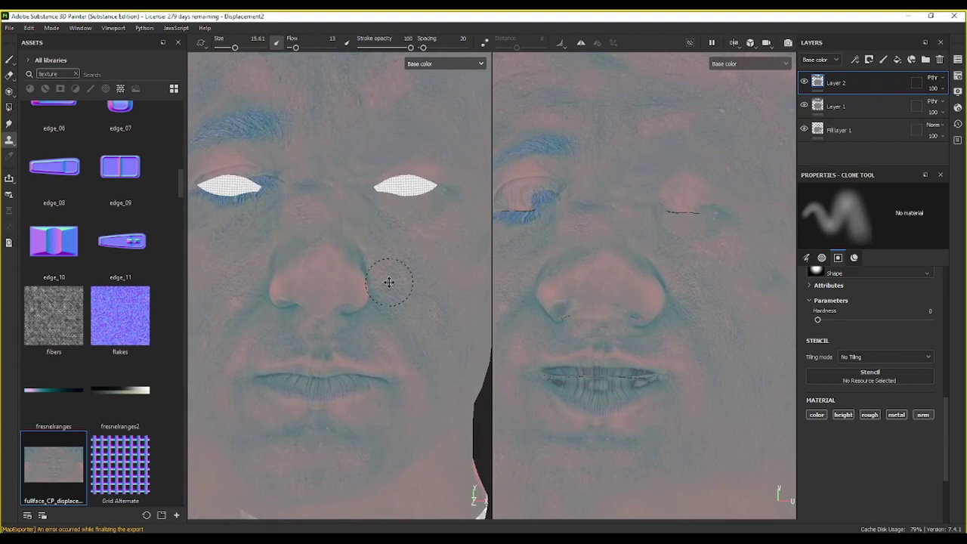
{"action": "middle_click_drag", "start_coordinate": [388, 282], "coordinate": [384, 296], "text": "alt"}
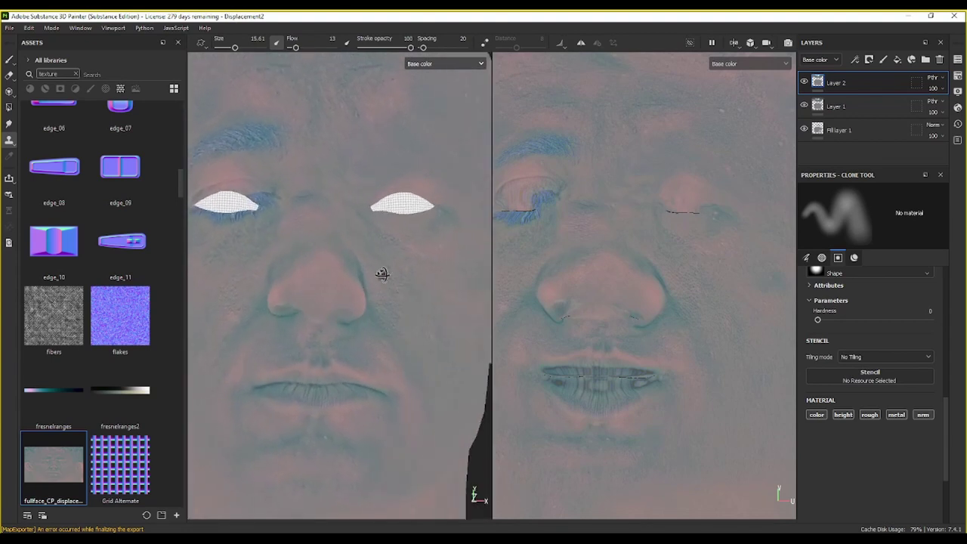
{"action": "scroll", "coordinate": [393, 216], "scroll_direction": "up", "scroll_amount": 2}
{"action": "middle_click_drag", "start_coordinate": [393, 216], "coordinate": [401, 292], "text": "alt"}
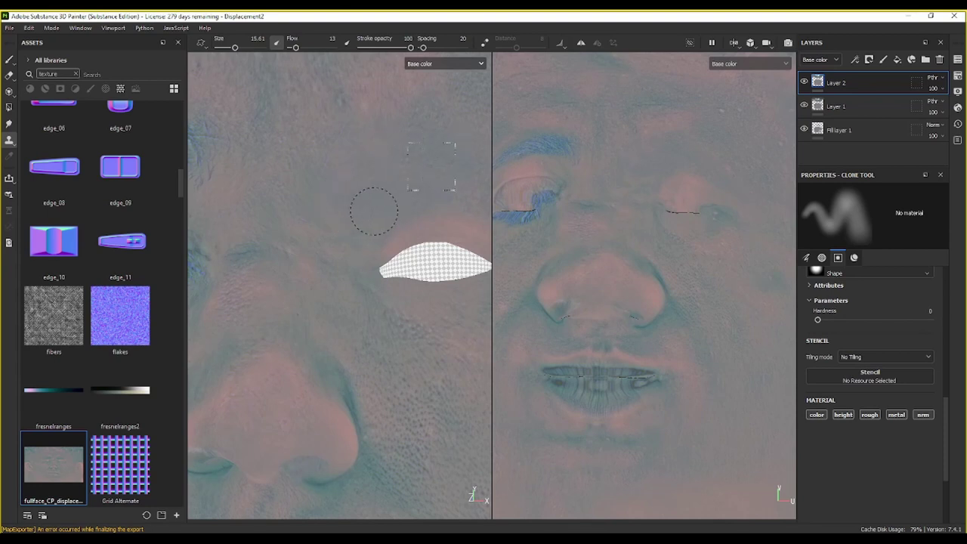
{"action": "scroll", "coordinate": [391, 207], "scroll_direction": "down", "scroll_amount": 4}
{"action": "mouse_move", "coordinate": [334, 248]}
{"action": "left_mouse_down", "text": "alt"}
{"action": "mouse_move", "coordinate": [330, 188]}
{"action": "mouse_move", "coordinate": [261, 248]}
{"action": "mouse_move", "coordinate": [369, 265]}
{"action": "mouse_move", "coordinate": [302, 287]}
{"action": "mouse_move", "coordinate": [220, 270]}
{"action": "mouse_move", "coordinate": [352, 270]}
{"action": "mouse_move", "coordinate": [316, 258]}
{"action": "left_mouse_up", "text": "alt"}
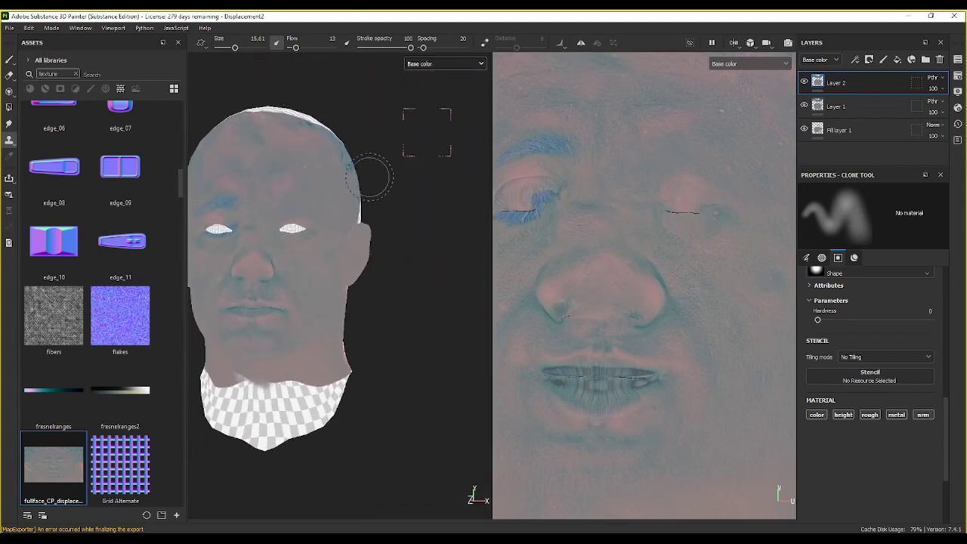
{"action": "mouse_move", "coordinate": [342, 163]}
{"action": "left_mouse_down", "text": "alt"}
{"action": "mouse_move", "coordinate": [384, 239]}
{"action": "mouse_move", "coordinate": [216, 166]}
{"action": "mouse_move", "coordinate": [367, 242]}
{"action": "left_mouse_up", "text": "alt"}
{"action": "middle_click_drag", "start_coordinate": [367, 233], "coordinate": [348, 359], "text": "alt"}
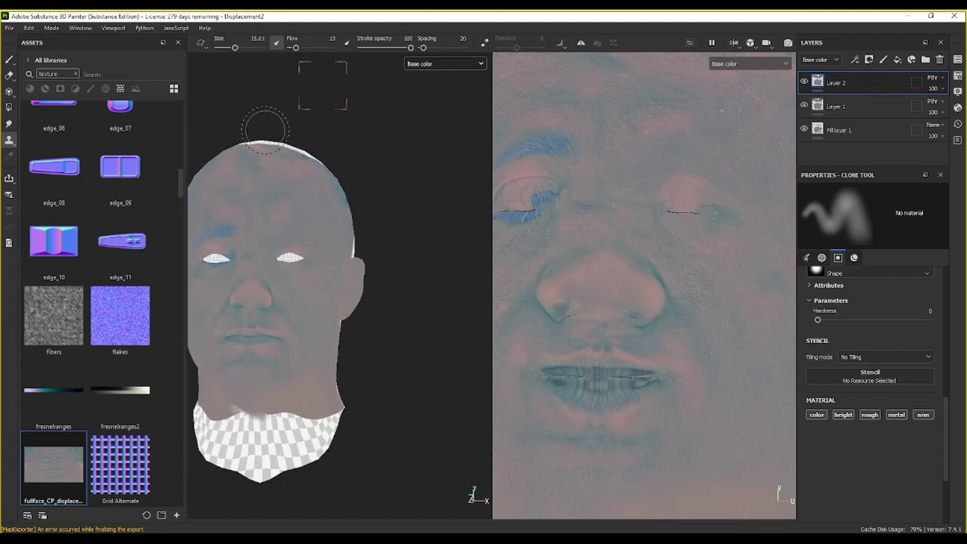
{"action": "left_click_drag", "start_coordinate": [384, 345], "coordinate": [408, 318], "text": "alt"}
{"action": "scroll", "coordinate": [417, 309], "scroll_direction": "up", "scroll_amount": 3}
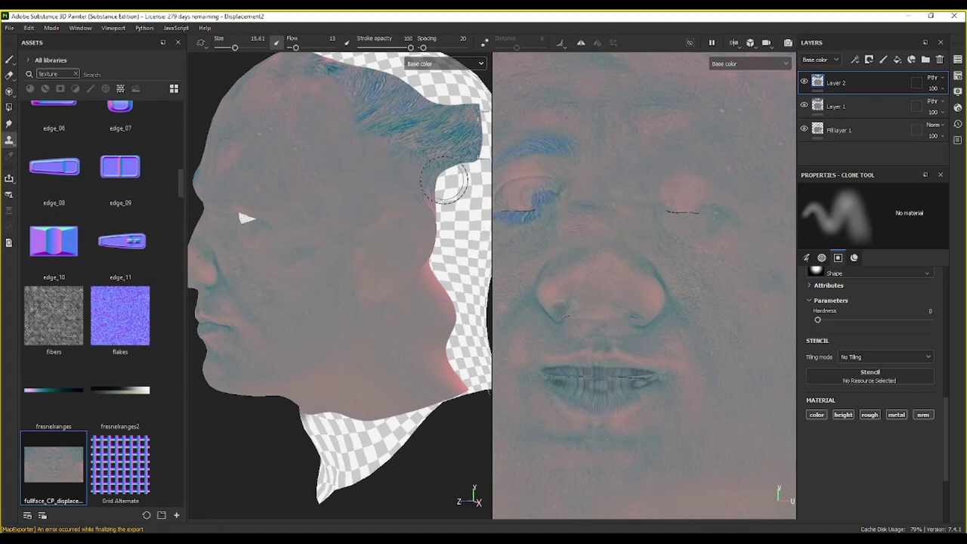
{"action": "middle_click_drag", "start_coordinate": [349, 204], "coordinate": [407, 135], "text": "alt"}
{"action": "mouse_move", "coordinate": [372, 167]}
{"action": "left_mouse_down", "text": "alt"}
{"action": "mouse_move", "coordinate": [379, 240]}
{"action": "mouse_move", "coordinate": [394, 212]}
{"action": "left_mouse_up", "text": "alt"}
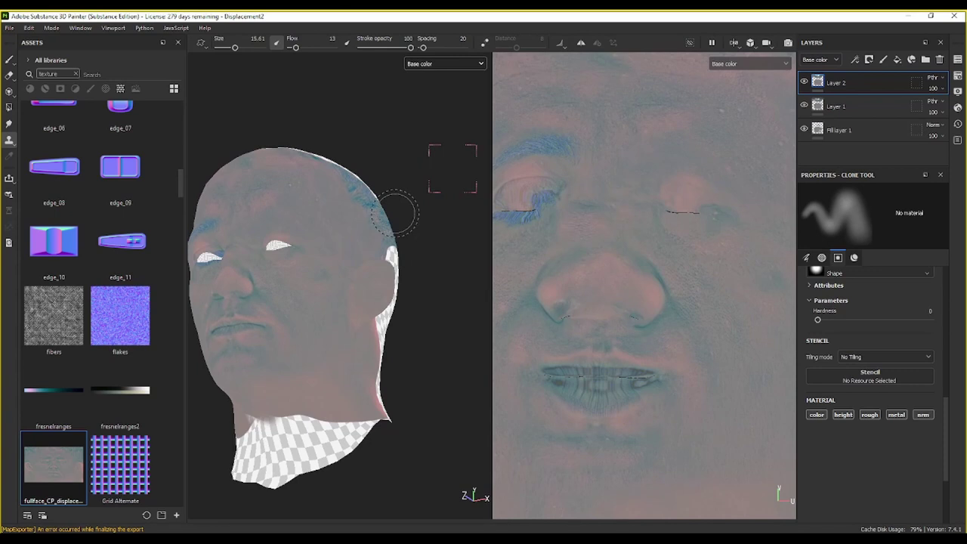
Step: Save the project with File > Save And Compact
{"action": "left_click", "coordinate": [9, 27]}
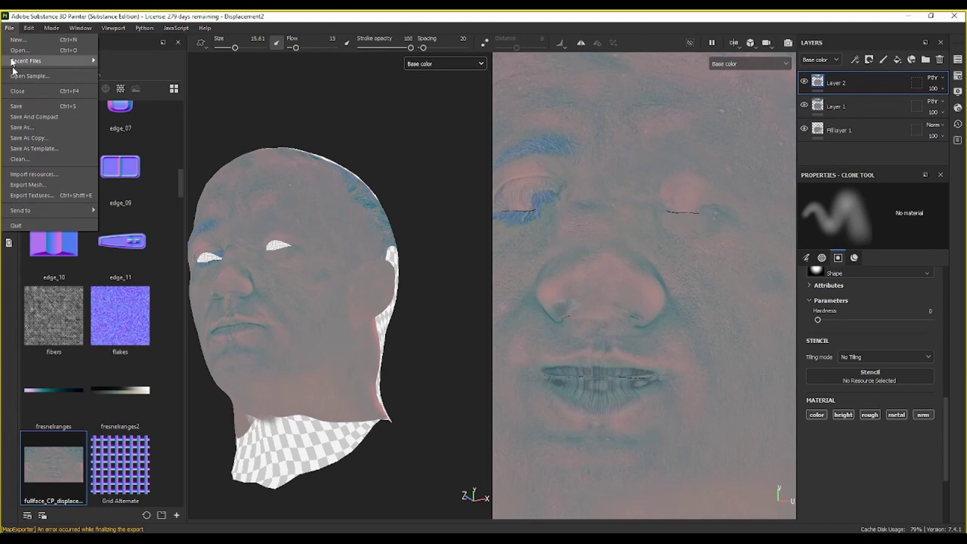
{"action": "left_click", "coordinate": [27, 117]}
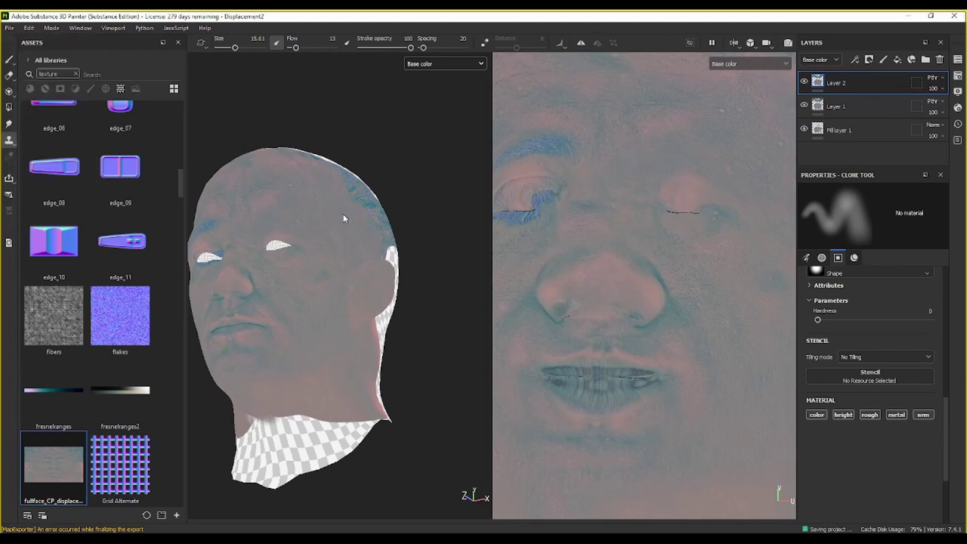
{"action": "left_click", "coordinate": [10, 28]}
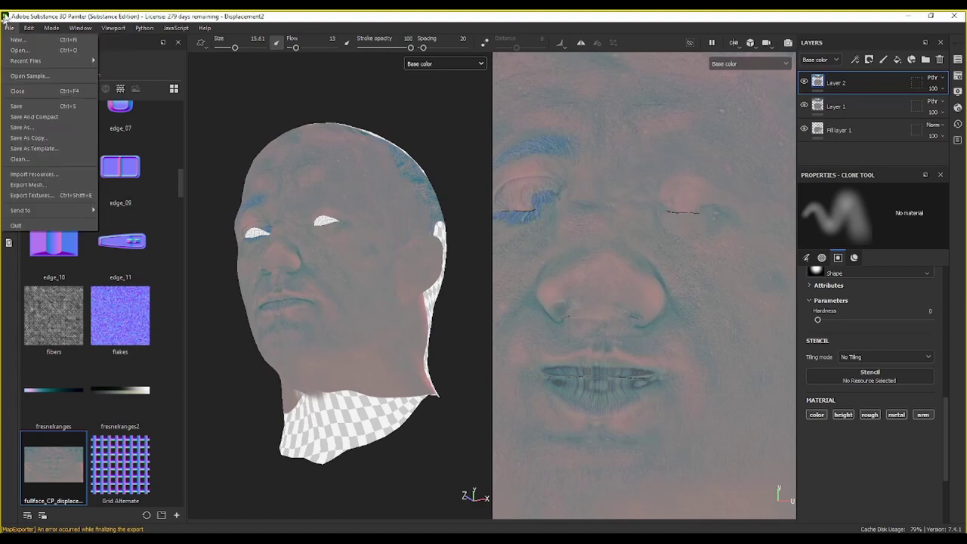
Step: Exclude the Inner_eye and Outer_eye texture sets from the texture export
{"action": "left_click", "coordinate": [31, 195]}
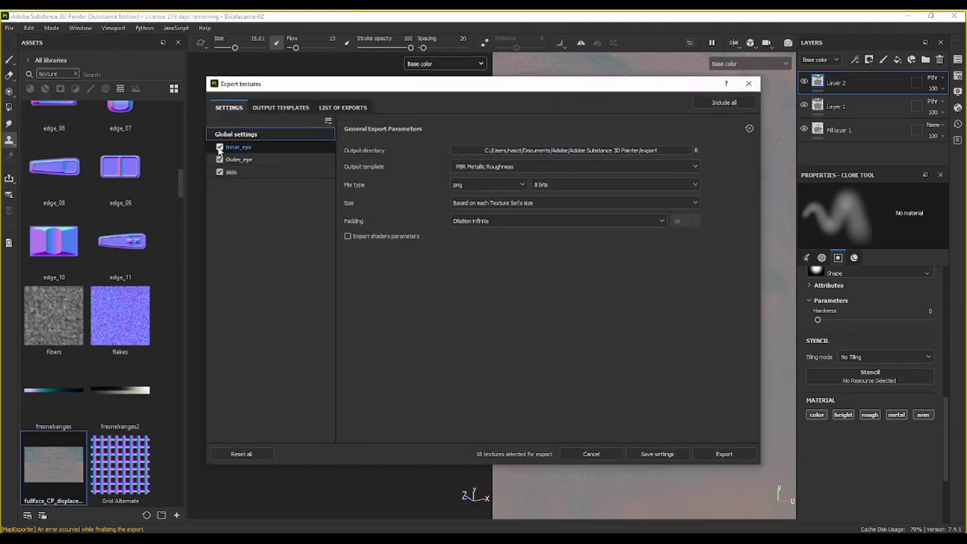
{"action": "left_click", "coordinate": [220, 148]}
{"action": "left_click", "coordinate": [219, 159]}
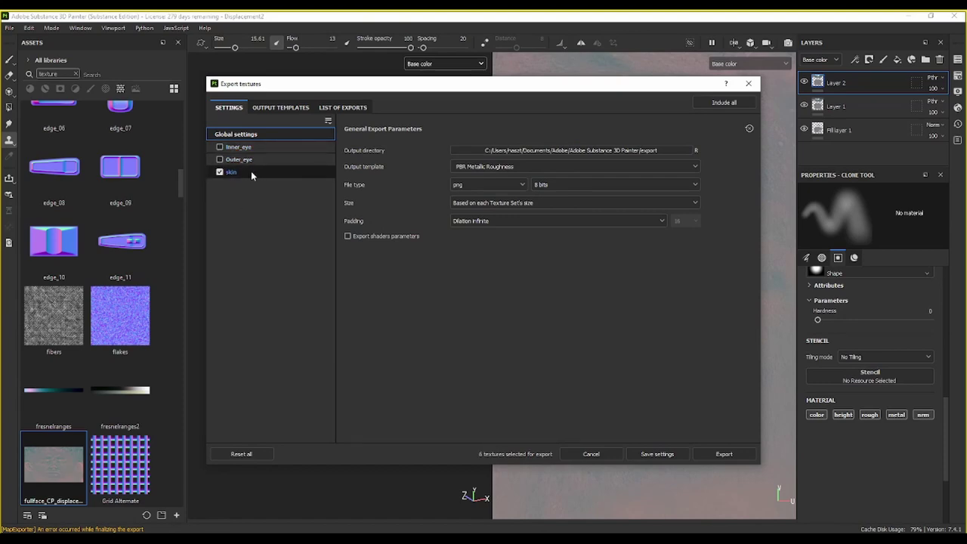
{"action": "left_click", "coordinate": [251, 171]}
Step: Set the export output template to Arnold (AiStandard)
{"action": "left_click", "coordinate": [277, 107]}
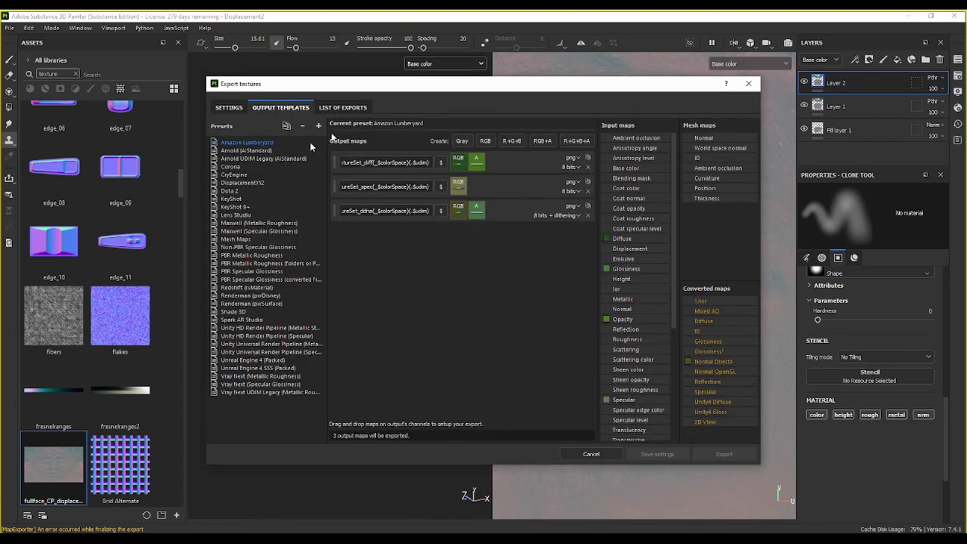
{"action": "left_click", "coordinate": [240, 111]}
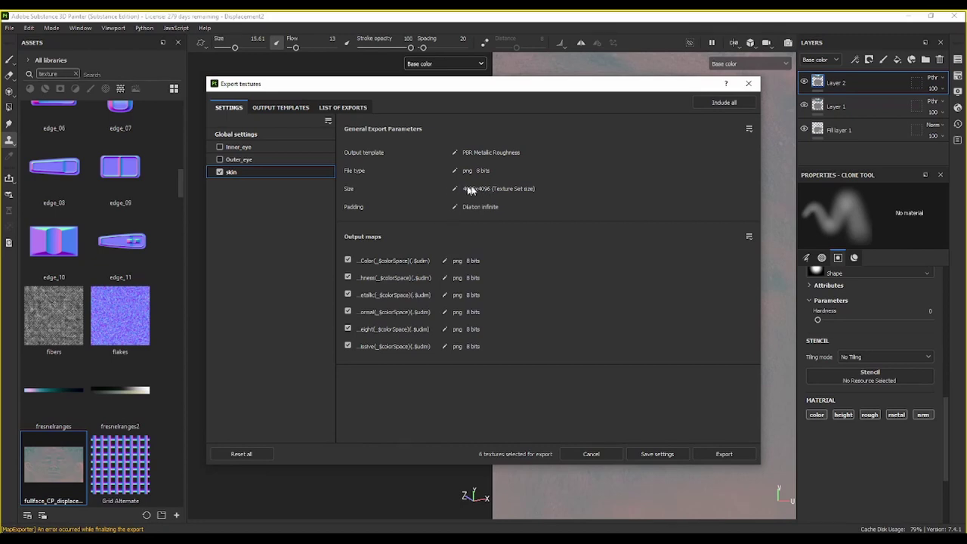
{"action": "left_click", "coordinate": [249, 134]}
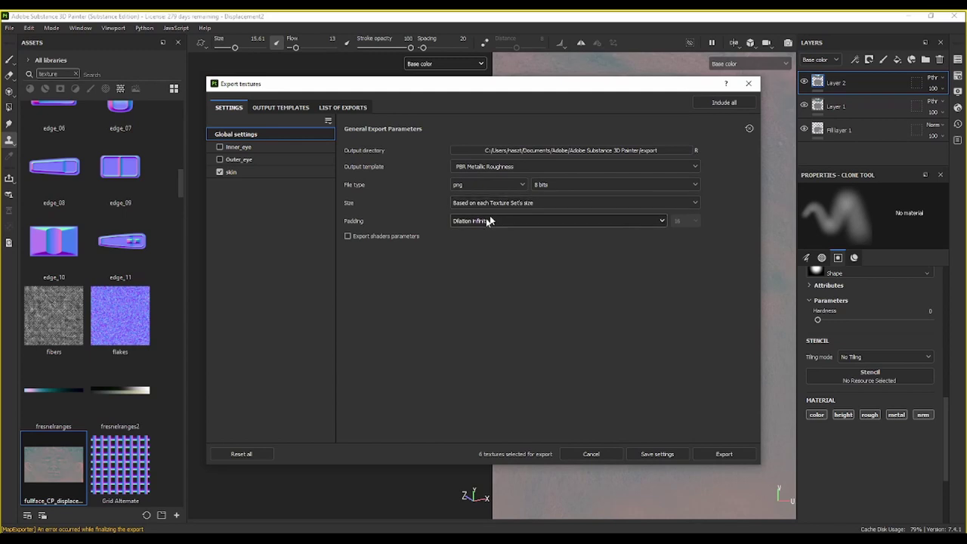
{"action": "left_click", "coordinate": [487, 166]}
{"action": "scroll", "coordinate": [484, 226], "scroll_direction": "up", "scroll_amount": 5}
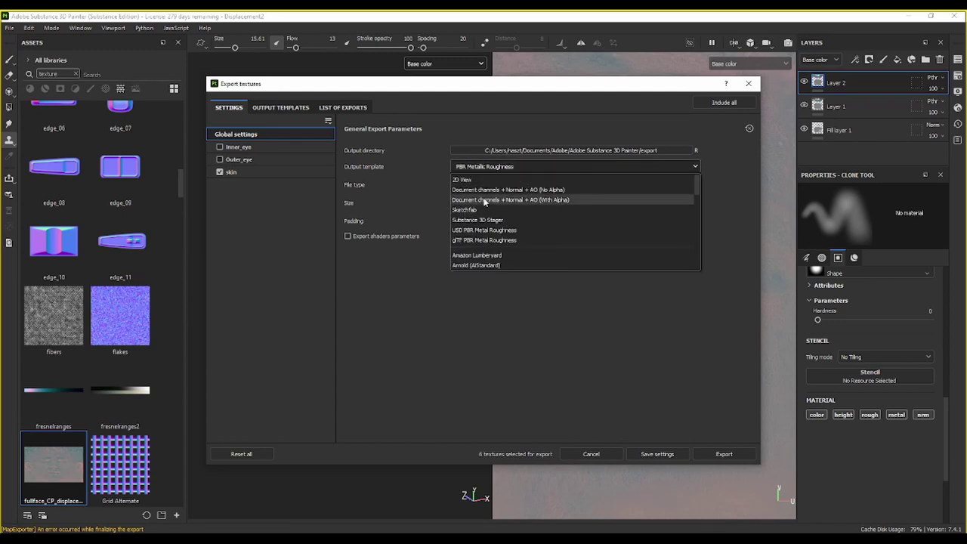
{"action": "scroll", "coordinate": [490, 219], "scroll_direction": "down", "scroll_amount": 2}
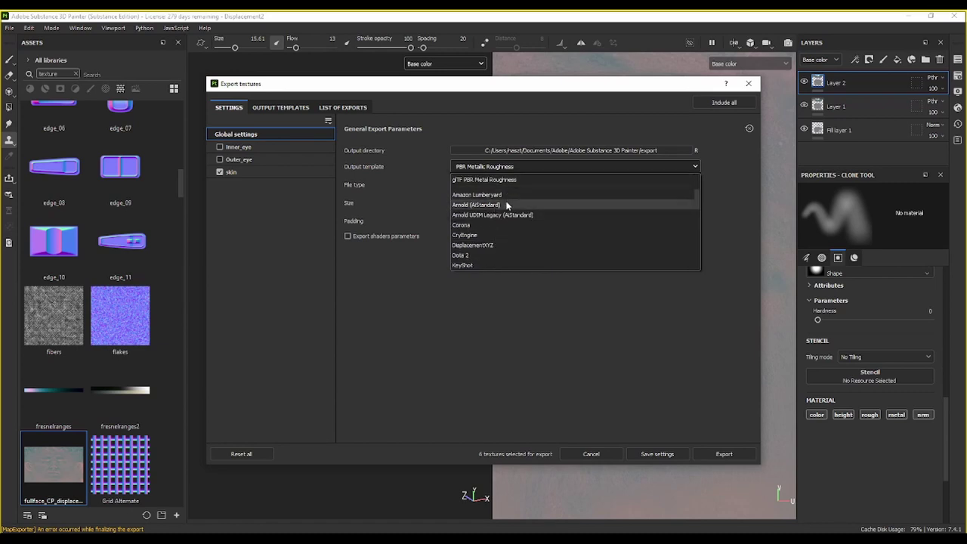
{"action": "left_click", "coordinate": [501, 204]}
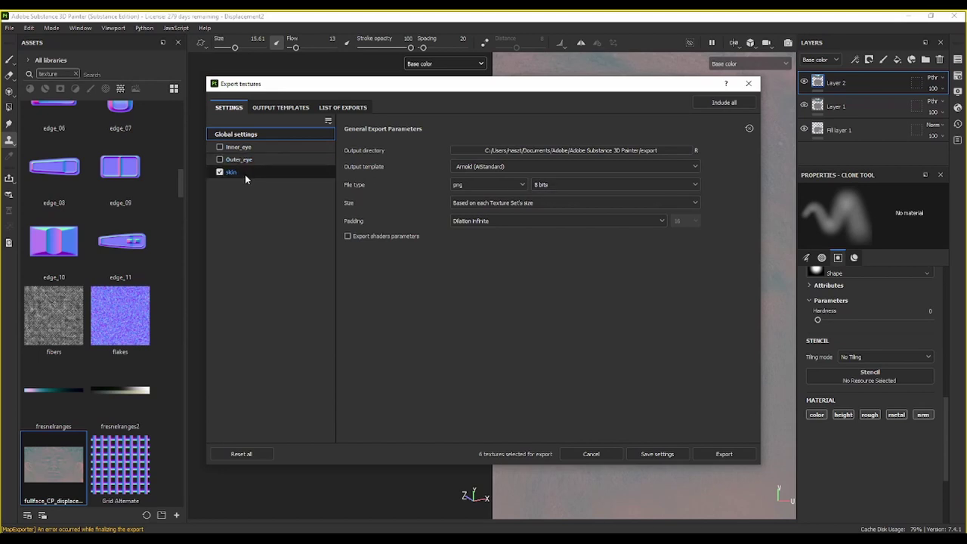
Step: Keep only the skin set's first colour map, excluding the other maps including Height and Emissive
{"action": "left_click", "coordinate": [245, 175]}
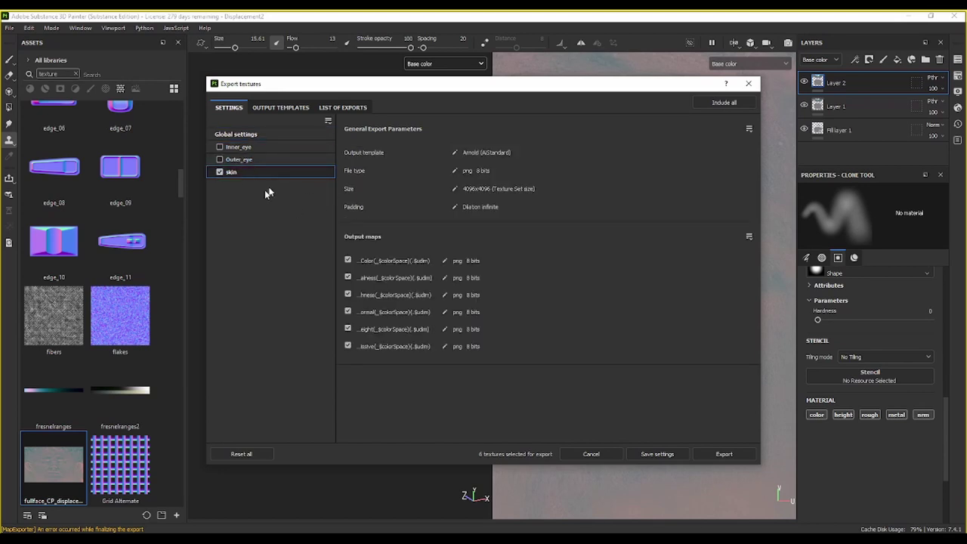
{"action": "left_click", "coordinate": [348, 278]}
{"action": "left_click", "coordinate": [347, 295]}
{"action": "left_click", "coordinate": [347, 312]}
{"action": "left_click", "coordinate": [348, 330]}
{"action": "left_click", "coordinate": [348, 346]}
{"action": "left_click", "coordinate": [294, 107]}
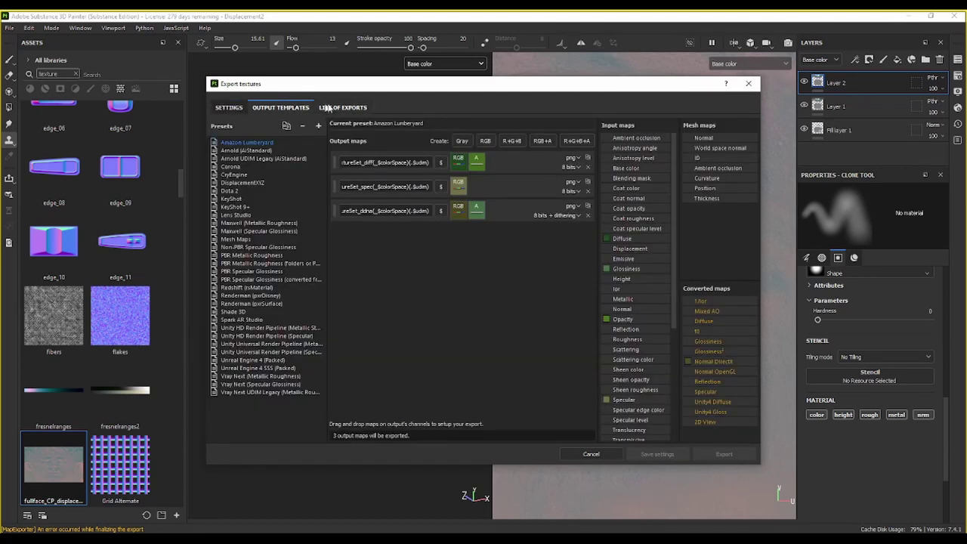
{"action": "left_click", "coordinate": [228, 108]}
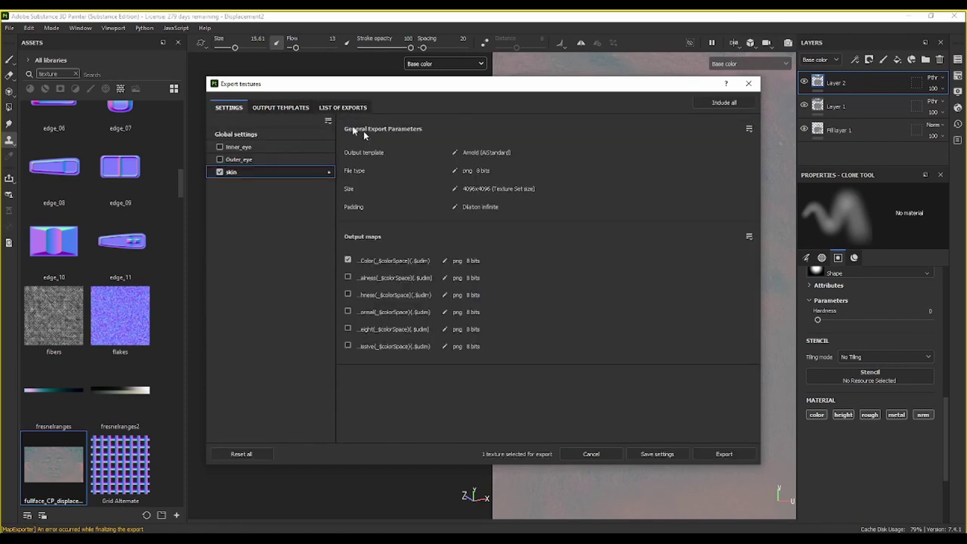
Step: Set the output directory to Project > out and export M_Head_skin_BaseColor.png
{"action": "mouse_move", "coordinate": [443, 85]}
{"action": "left_mouse_down"}
{"action": "mouse_move", "coordinate": [578, 103]}
{"action": "mouse_move", "coordinate": [555, 79]}
{"action": "left_mouse_up"}
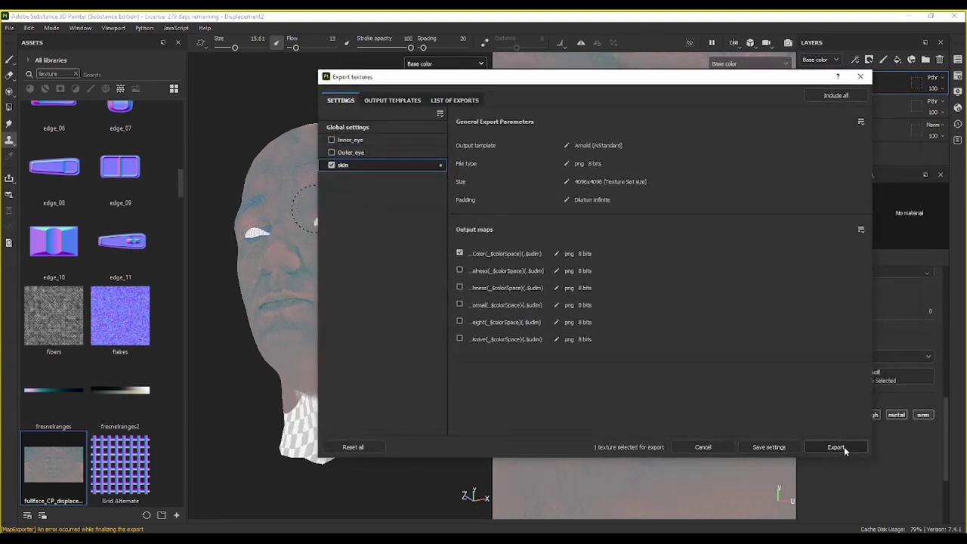
{"action": "left_click", "coordinate": [354, 129]}
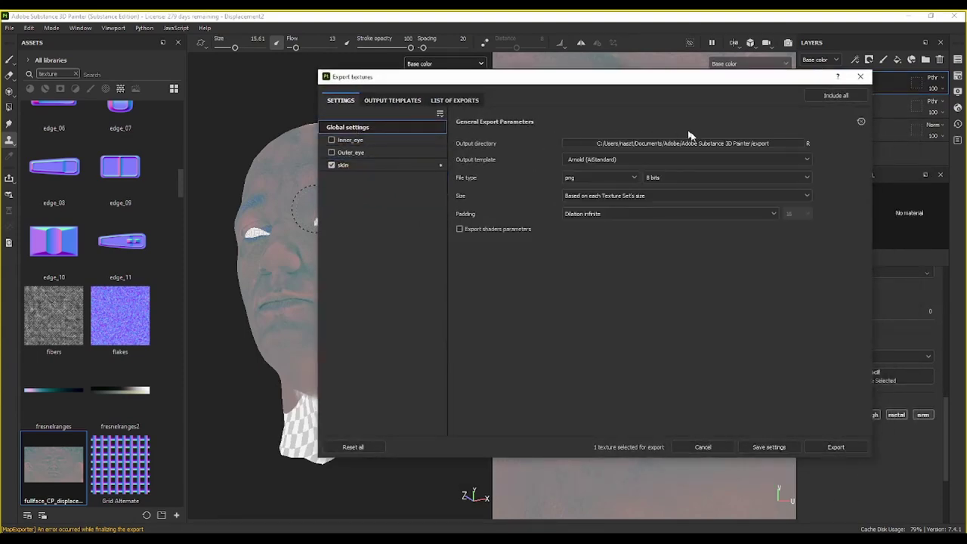
{"action": "left_click", "coordinate": [740, 144]}
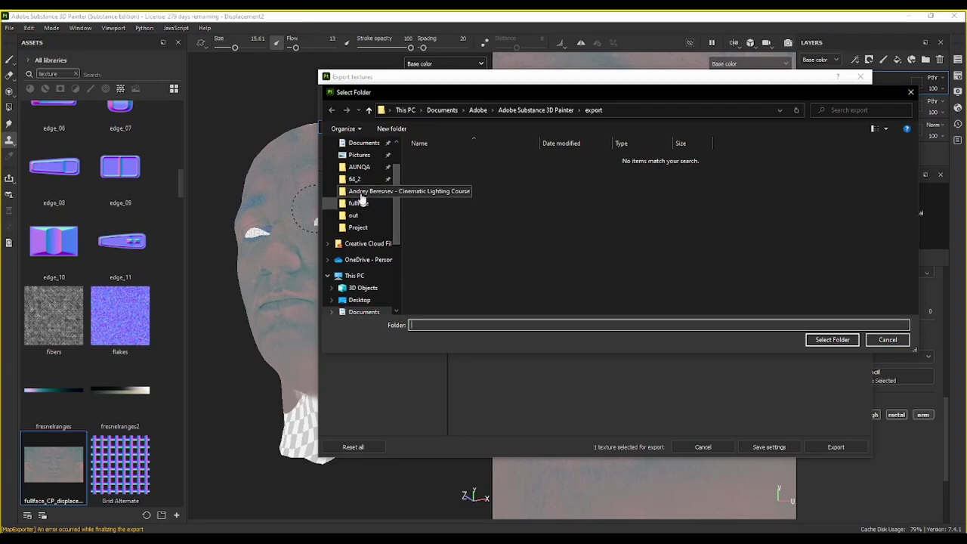
{"action": "left_click", "coordinate": [359, 228]}
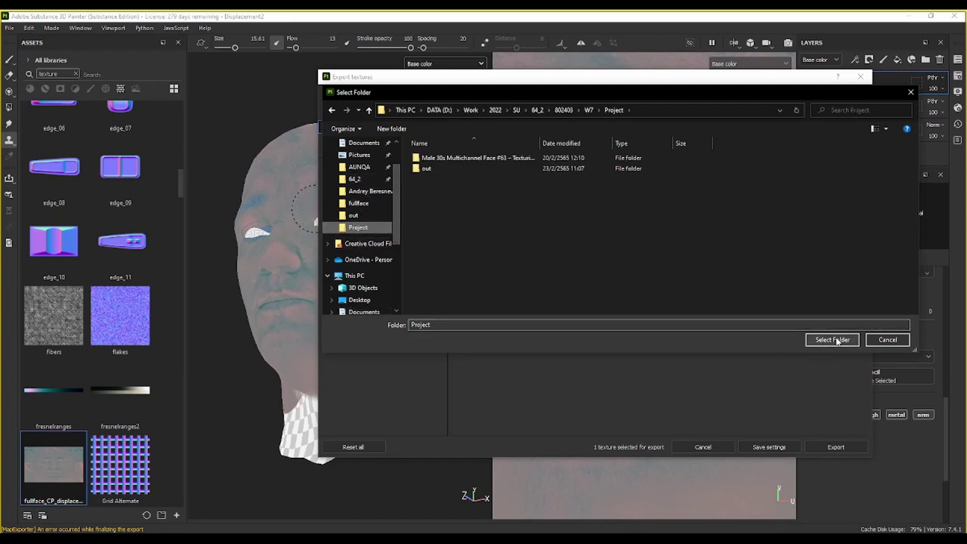
{"action": "double_click", "coordinate": [426, 168]}
{"action": "left_click", "coordinate": [838, 341]}
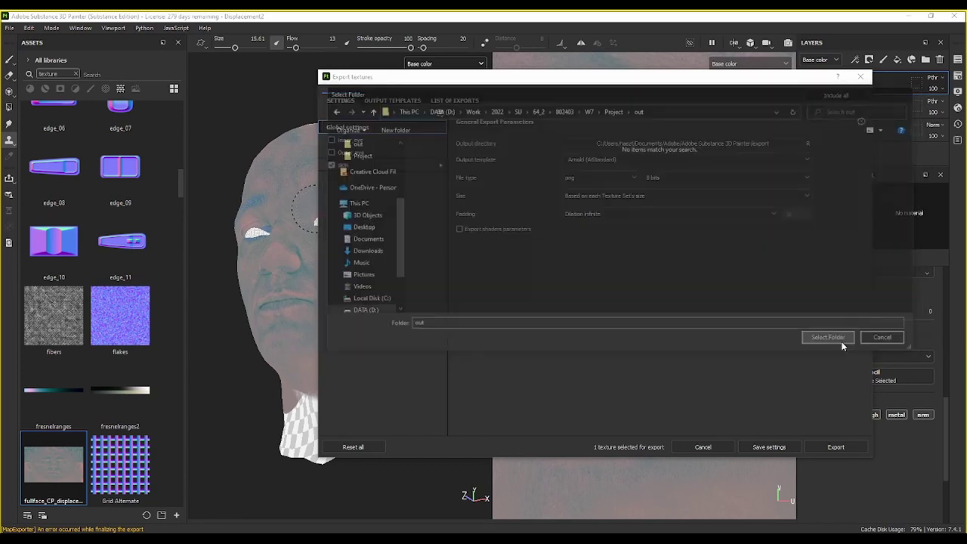
{"action": "left_click", "coordinate": [835, 446]}
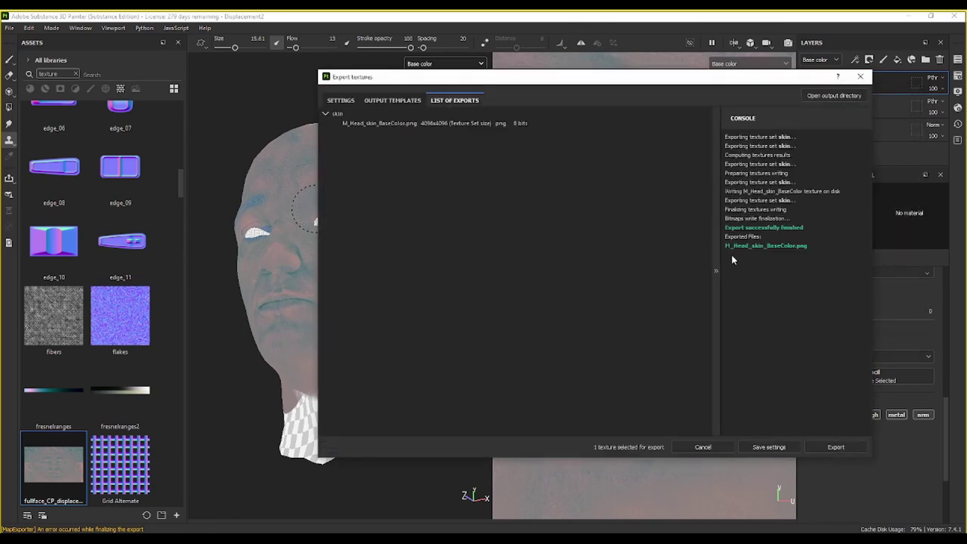
Step: Preview the exported 4096x4096 base colour PNG from the out folder, then close Painter's export window
{"action": "key", "text": "alt+Tab"}
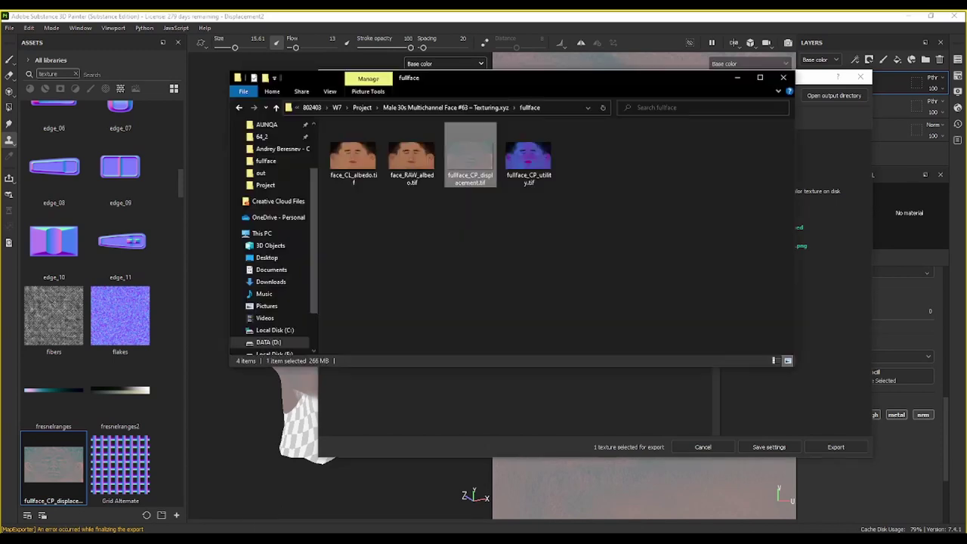
{"action": "left_click", "coordinate": [363, 107]}
{"action": "double_click", "coordinate": [355, 150]}
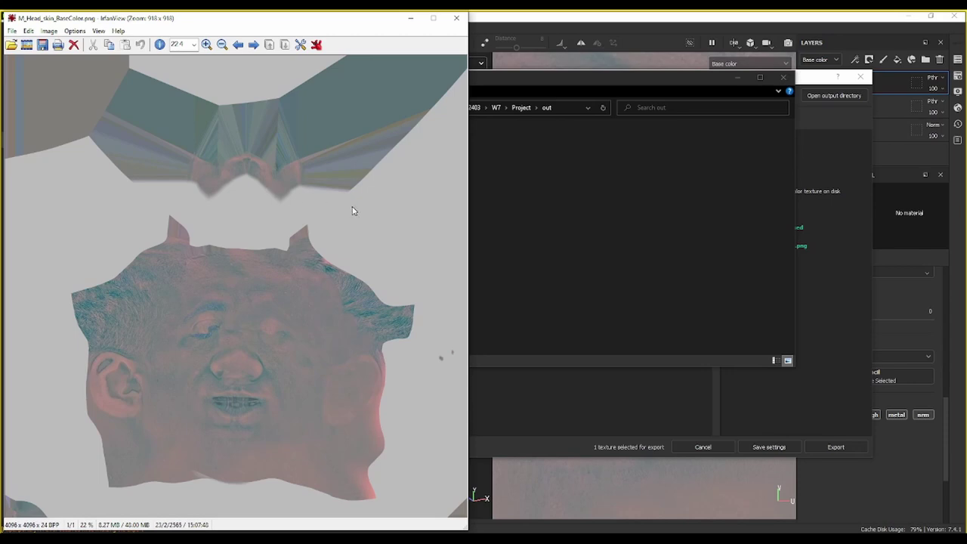
{"action": "left_click", "coordinate": [456, 18]}
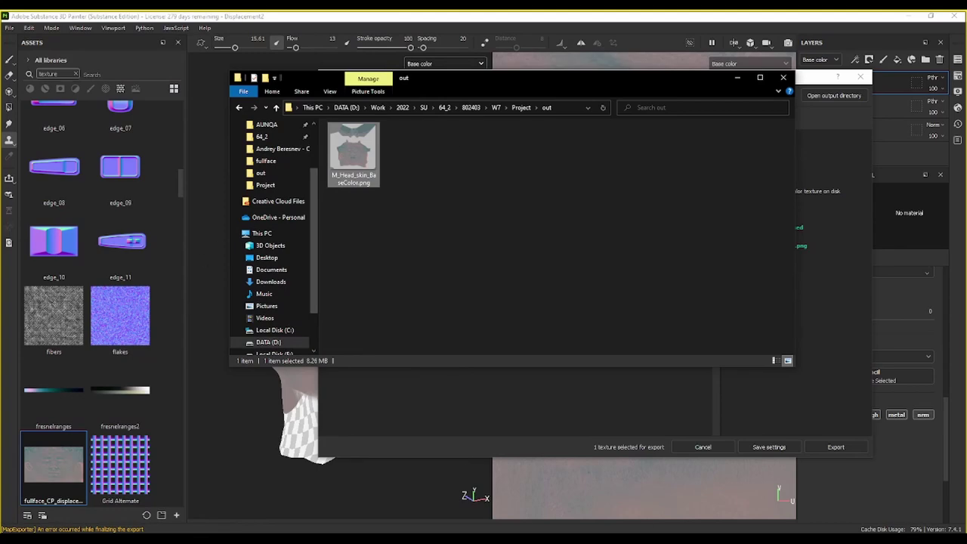
{"action": "left_click", "coordinate": [100, 18]}
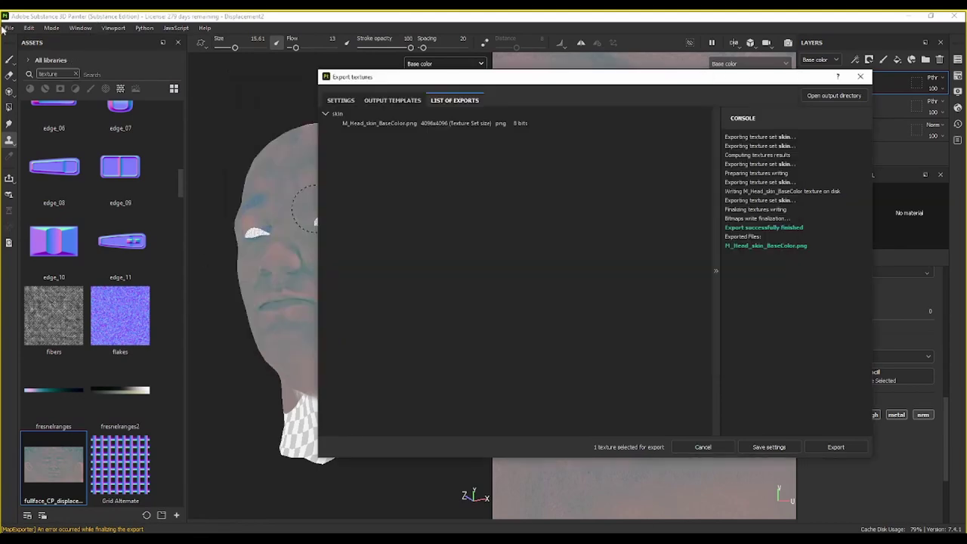
{"action": "left_click", "coordinate": [859, 76]}
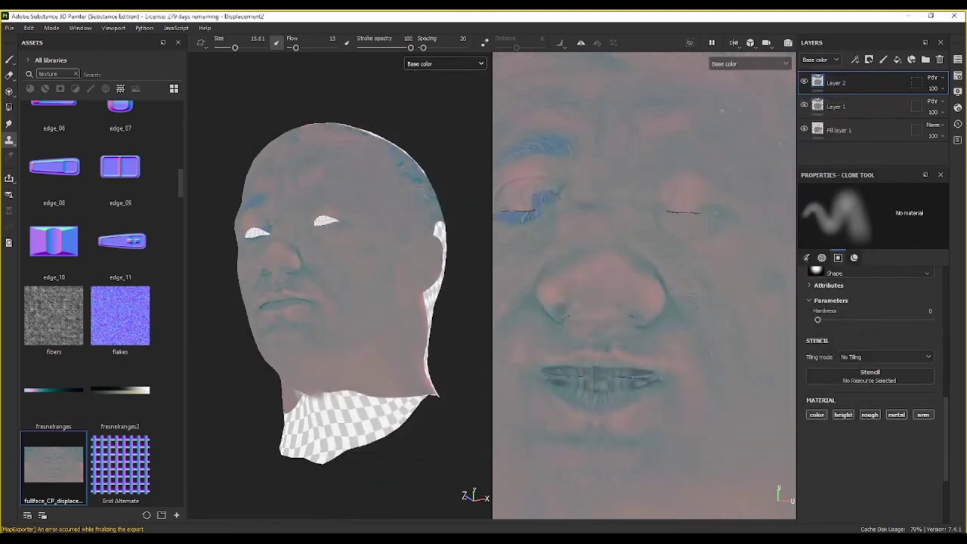
Step: Open M_Head_skin_BaseColor.png in Photoshop and confirm its 4096 px image size
{"action": "left_click", "coordinate": [182, 504]}
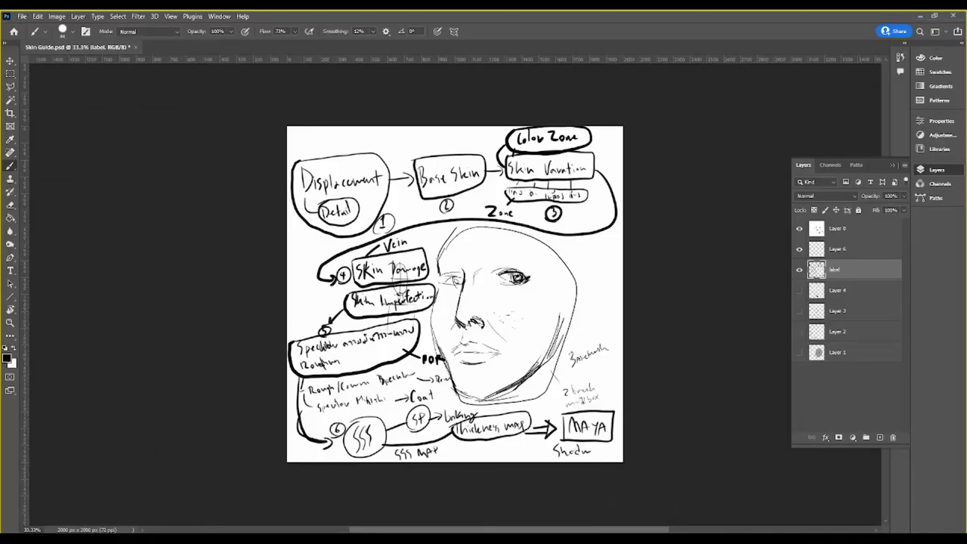
{"action": "key", "text": "alt+Tab"}
{"action": "left_click_drag", "start_coordinate": [355, 155], "coordinate": [939, 332]}
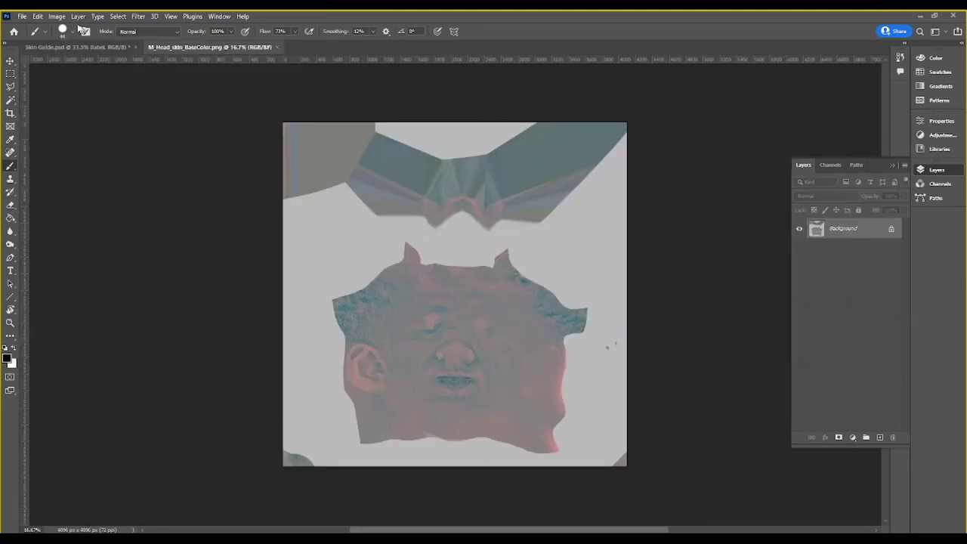
{"action": "left_click", "coordinate": [56, 16]}
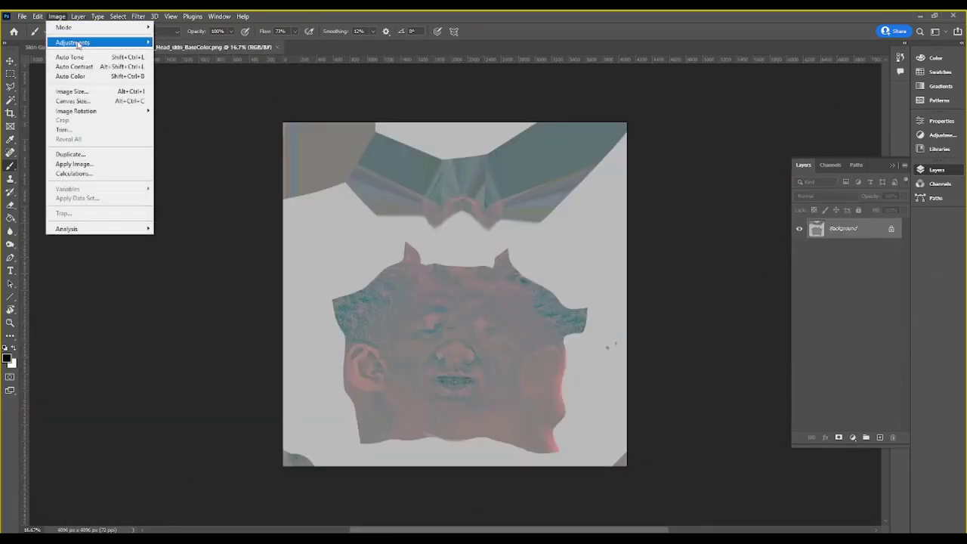
{"action": "left_click", "coordinate": [78, 93]}
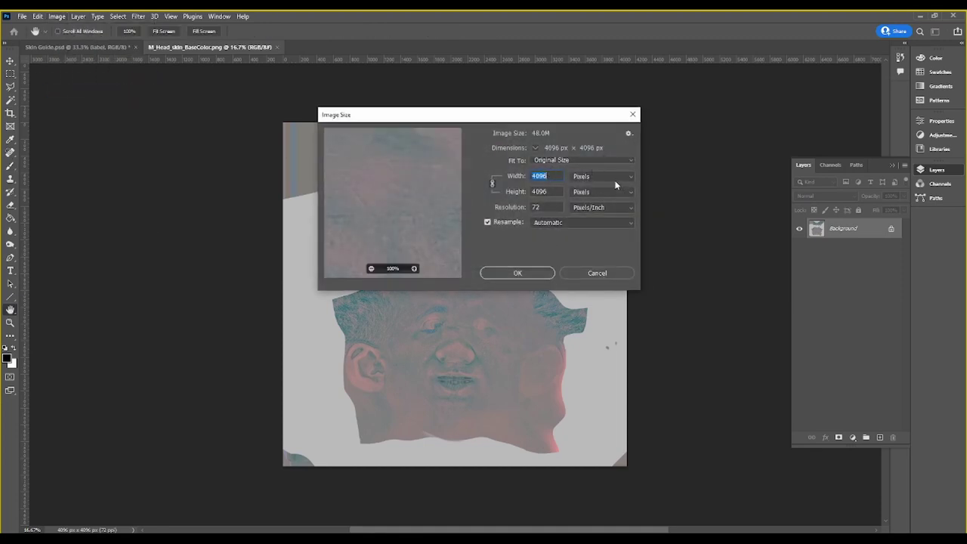
{"action": "left_click", "coordinate": [595, 274]}
Step: Use a 2048x4096 fixed-size marquee to place a vertical guide at the 2048 px centre
{"action": "left_click", "coordinate": [10, 74]}
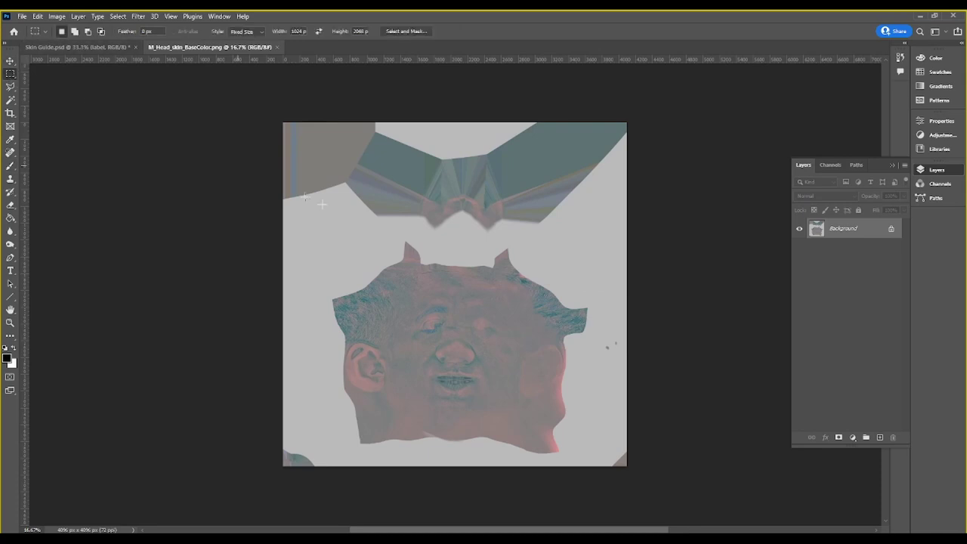
{"action": "left_click", "coordinate": [275, 110]}
{"action": "double_click", "coordinate": [297, 31]}
{"action": "type", "text": "2048"}
{"action": "key", "text": "Tab"}
{"action": "type", "text": "40"}
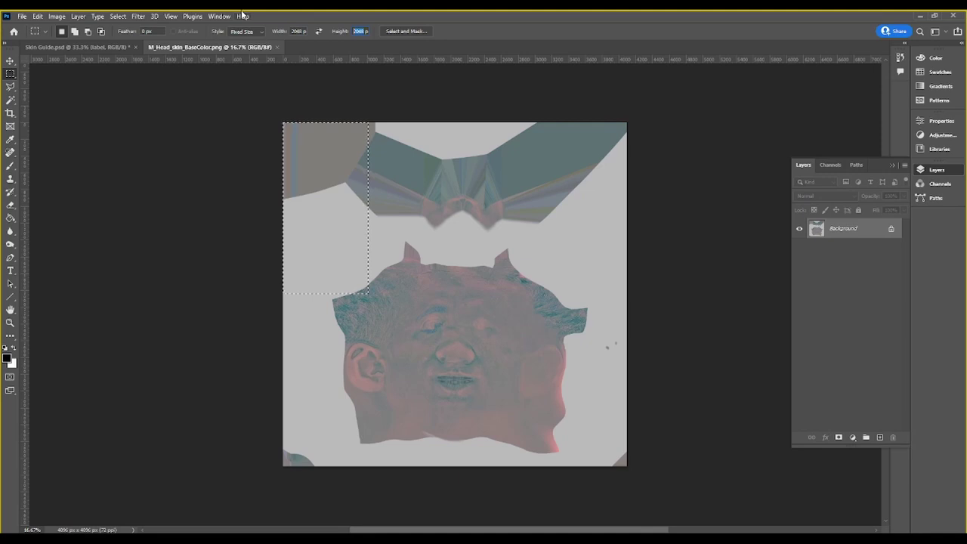
{"action": "type", "text": "96"}
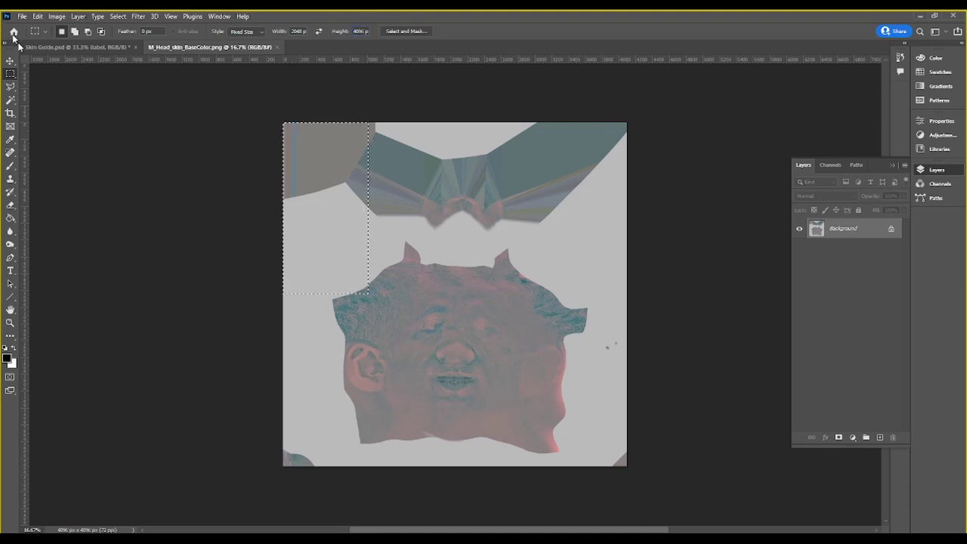
{"action": "left_click_drag", "start_coordinate": [327, 118], "coordinate": [264, 135]}
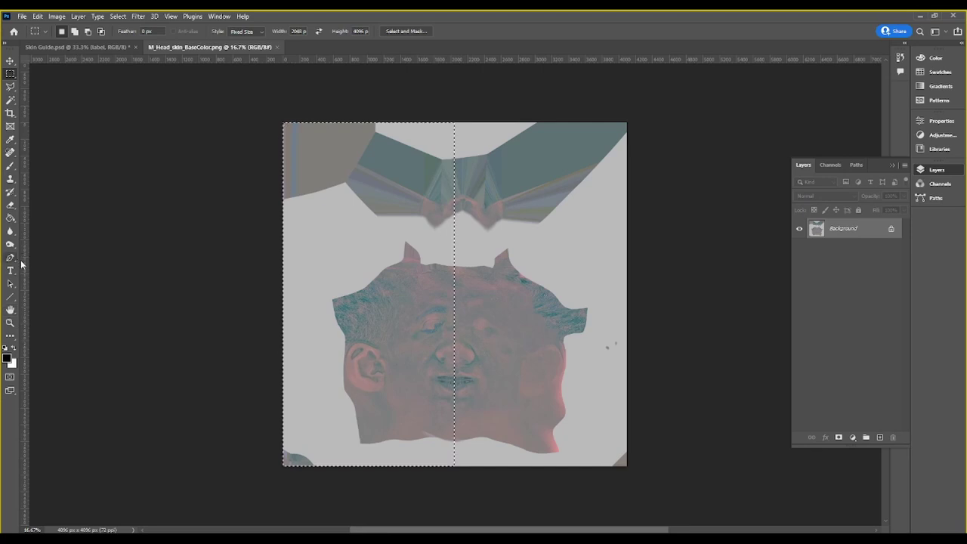
{"action": "left_click_drag", "start_coordinate": [25, 263], "coordinate": [454, 301]}
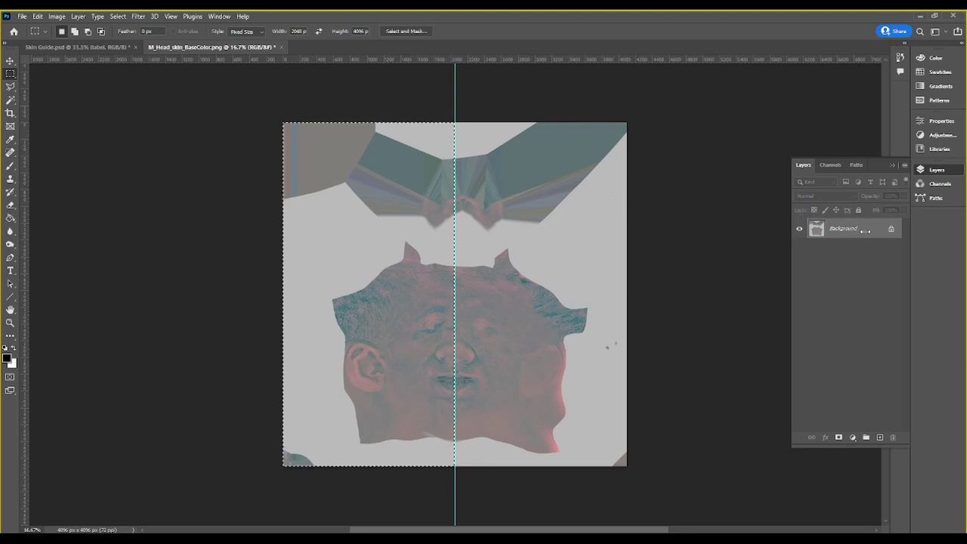
{"action": "key", "text": "ctrl+d"}
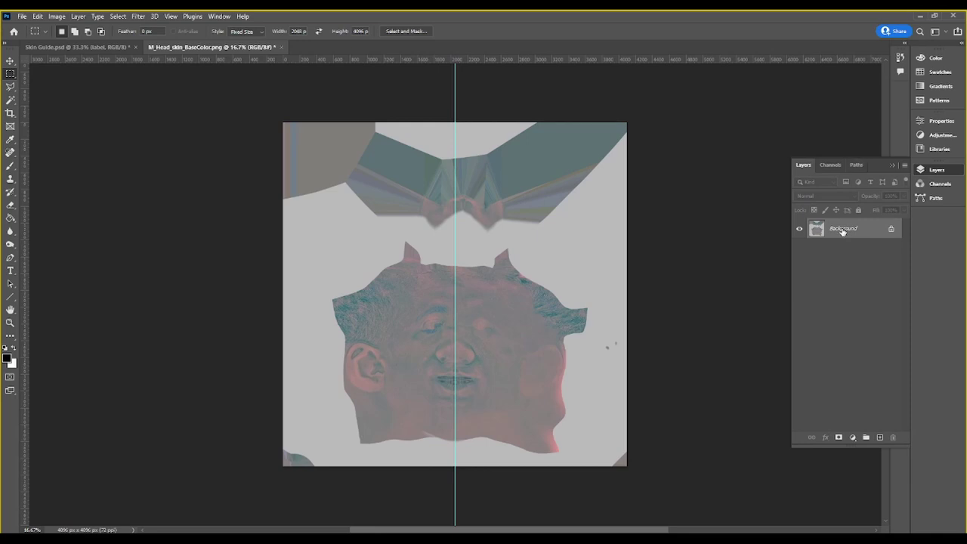
Step: Duplicate the Background layer as Background copy
{"action": "right_click", "coordinate": [842, 232]}
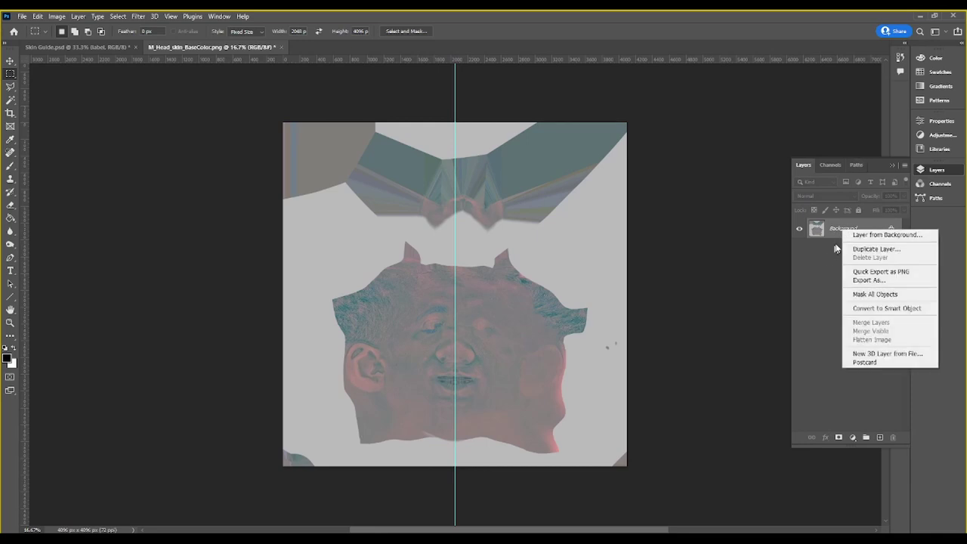
{"action": "left_click", "coordinate": [883, 249]}
{"action": "left_click", "coordinate": [567, 160]}
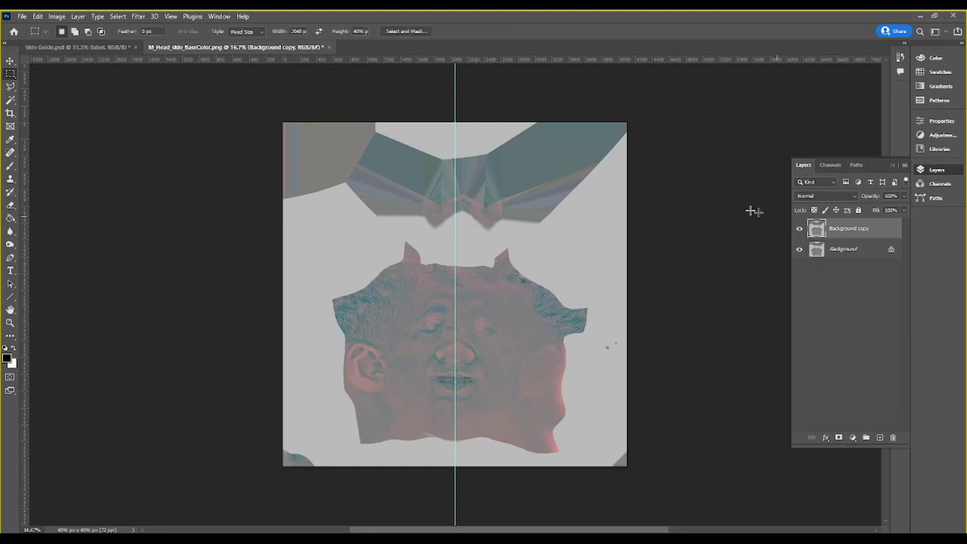
Step: Flip the Background copy layer horizontally with Free Transform
{"action": "key", "text": "ctrl+t"}
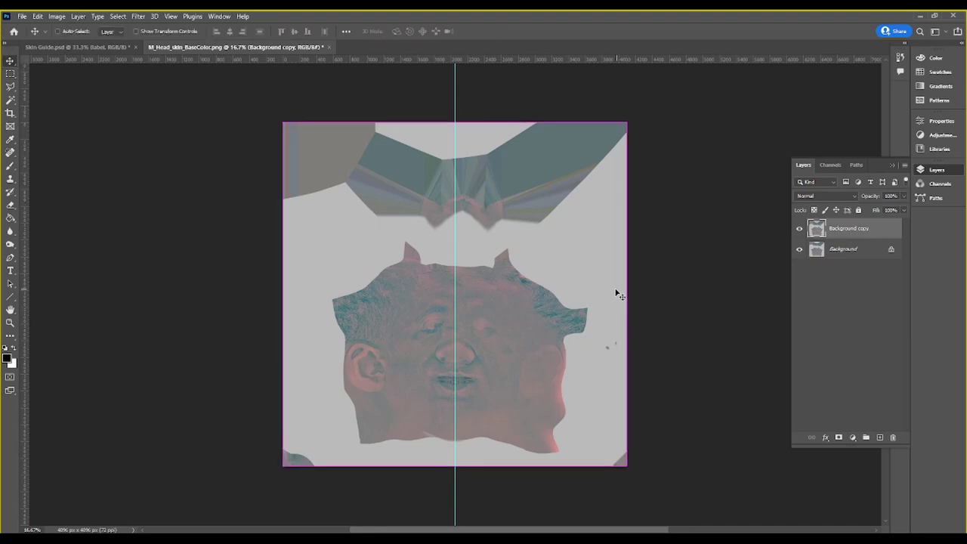
{"action": "right_click", "coordinate": [484, 228]}
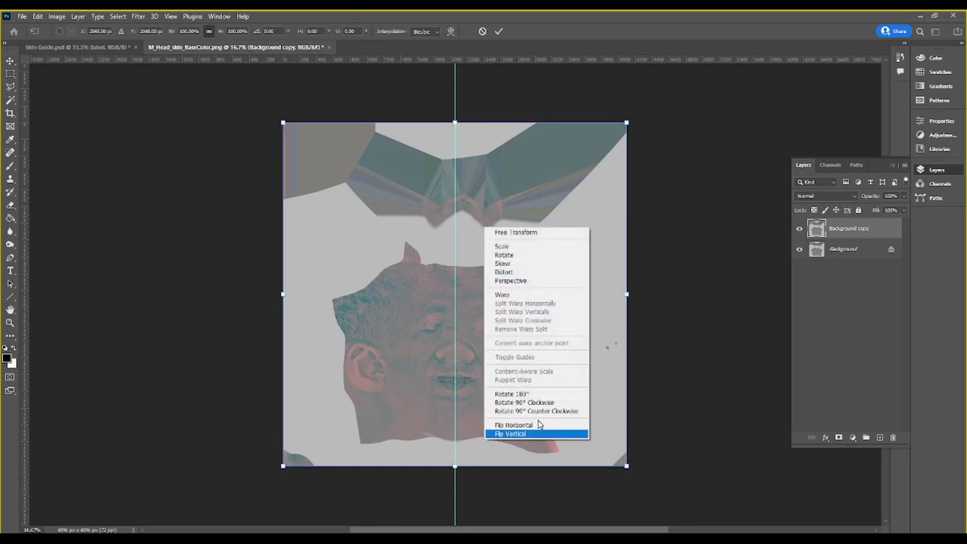
{"action": "left_click", "coordinate": [522, 425]}
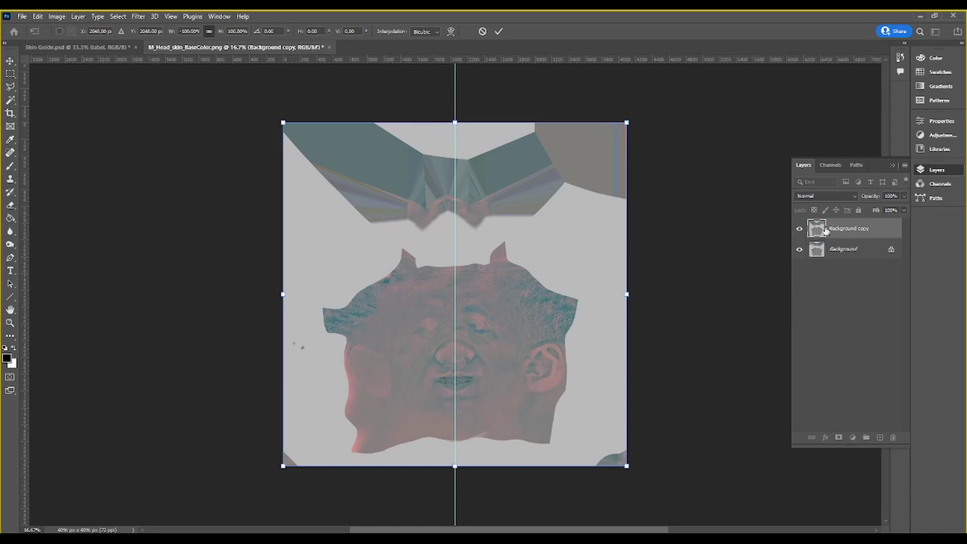
{"action": "key", "text": "Return"}
Step: Mask the copy to a half-canvas selection and invert the mask so the mirrored half shows
{"action": "key", "text": "m"}
{"action": "mouse_move", "coordinate": [455, 122]}
{"action": "left_mouse_down"}
{"action": "mouse_move", "coordinate": [476, 517]}
{"action": "mouse_move", "coordinate": [476, 499]}
{"action": "left_mouse_up"}
{"action": "scroll", "coordinate": [476, 499], "scroll_direction": "down", "scroll_amount": 3}
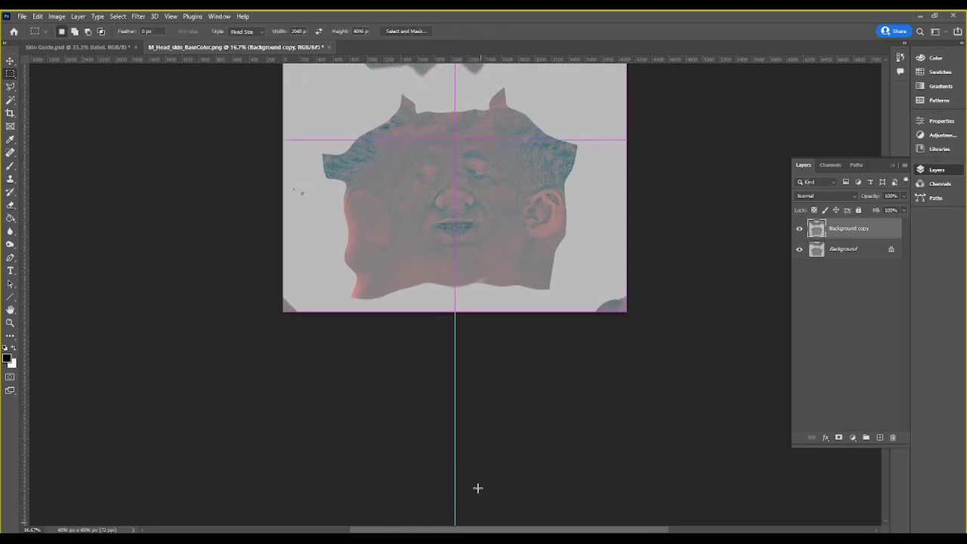
{"action": "left_click", "coordinate": [838, 437]}
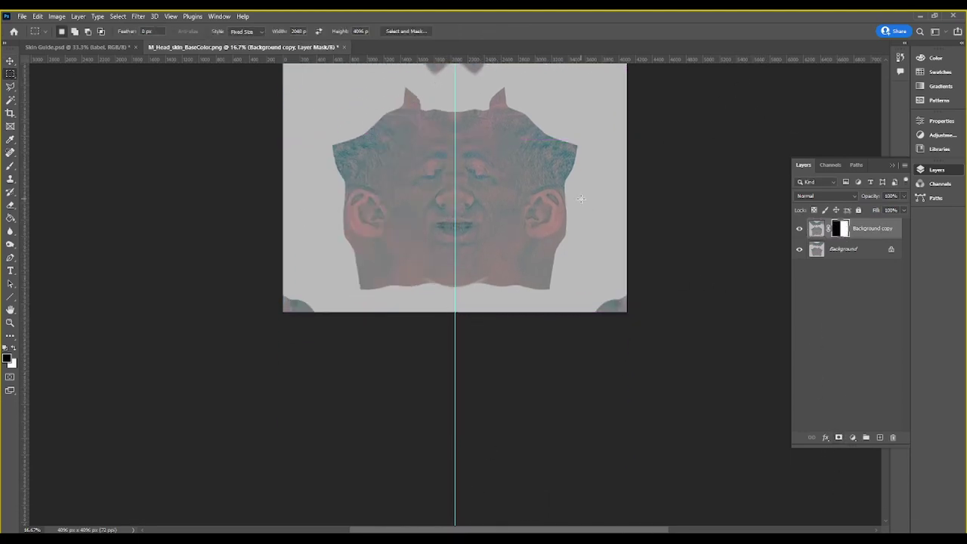
{"action": "key", "text": "ctrl+i"}
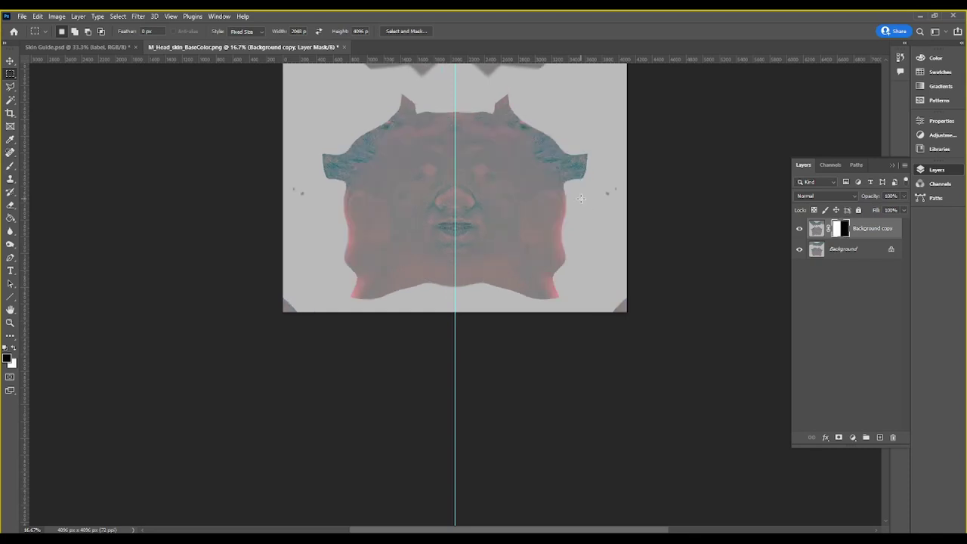
{"action": "scroll", "coordinate": [502, 274], "scroll_direction": "up", "scroll_amount": 2}
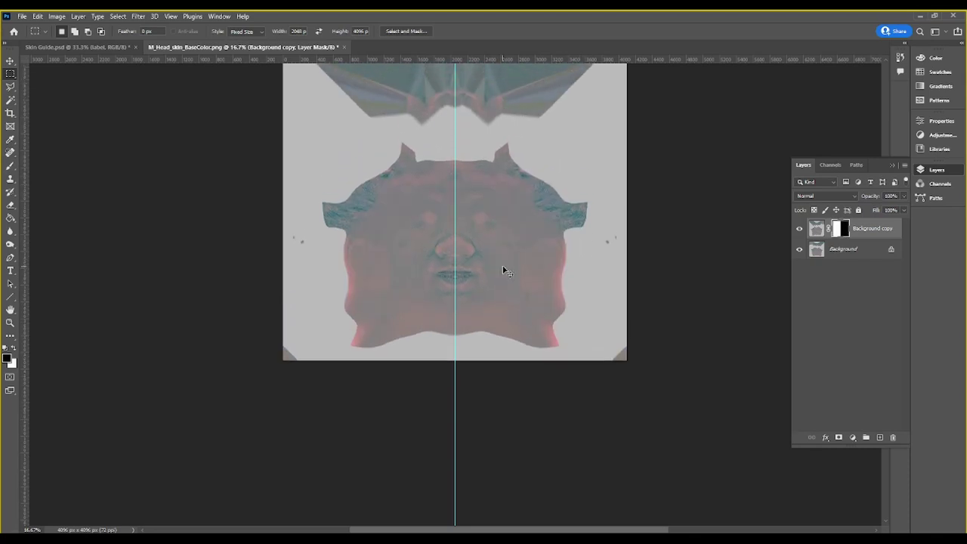
{"action": "key", "text": "ctrl+plus"}
{"action": "key", "text": "ctrl+plus"}
{"action": "left_click_drag", "start_coordinate": [517, 242], "coordinate": [507, 388]}
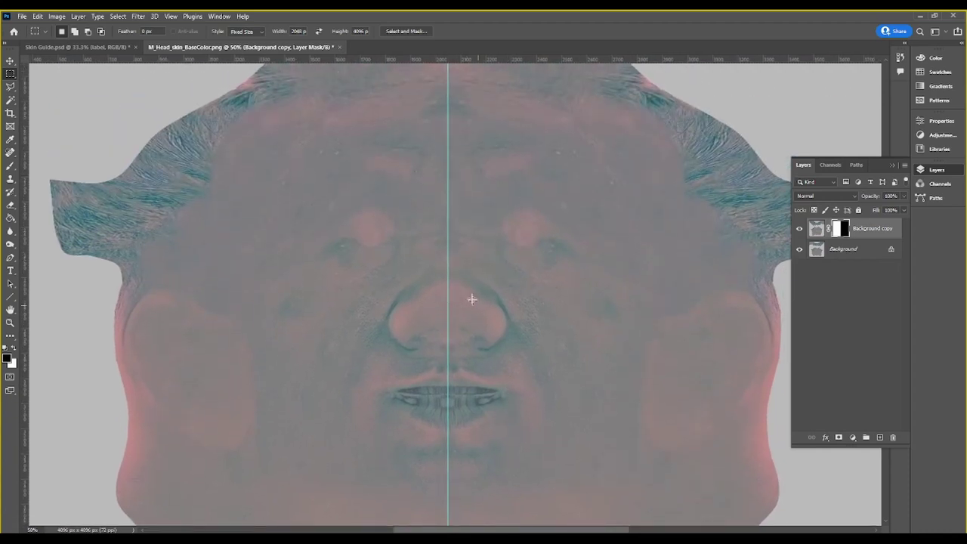
{"action": "scroll", "coordinate": [506, 268], "scroll_direction": "up", "scroll_amount": 1}
{"action": "scroll", "coordinate": [521, 283], "scroll_direction": "up", "scroll_amount": 1}
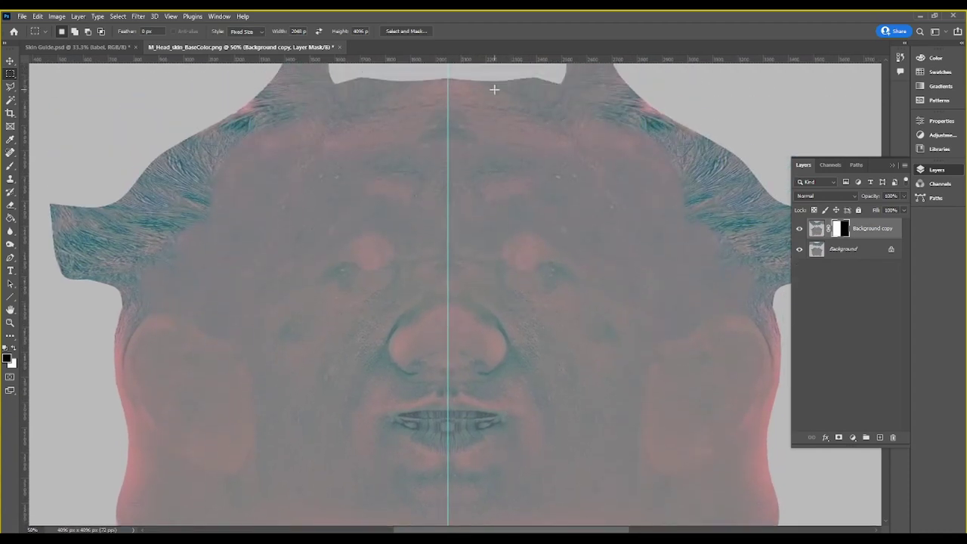
{"action": "key", "text": "ctrl+minus"}
{"action": "key", "text": "ctrl+minus"}
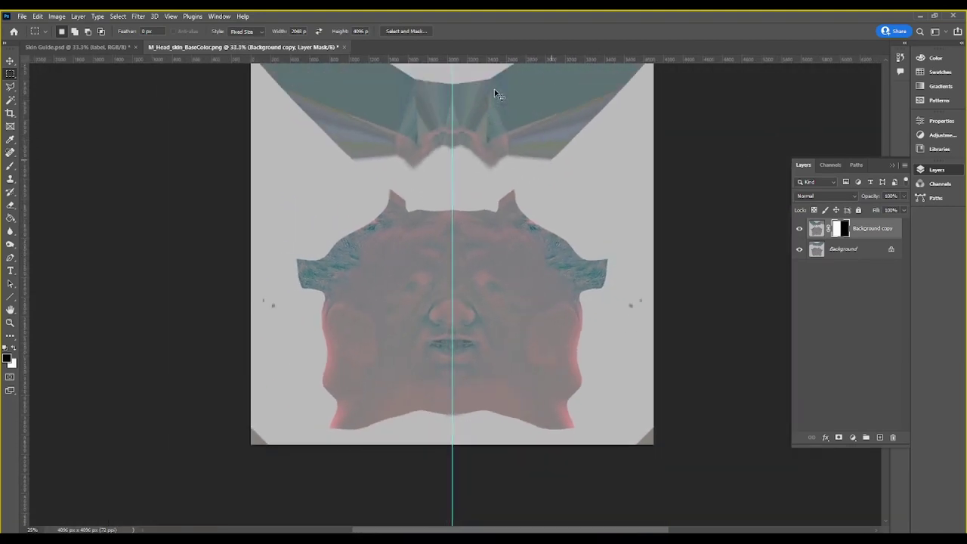
{"action": "key", "text": "ctrl+minus"}
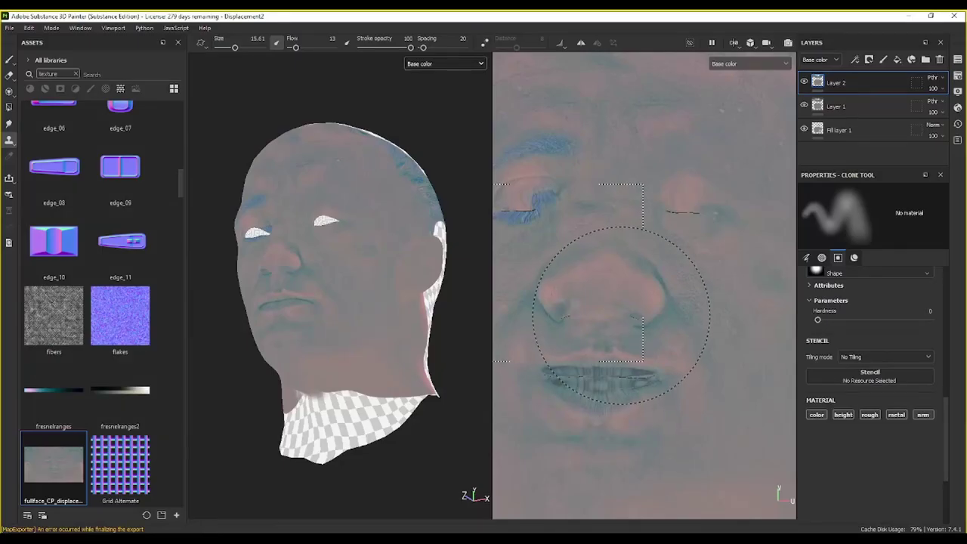
Step: Switch to the Paint tool and enlarge the brush to about 38
{"action": "left_click", "coordinate": [9, 59]}
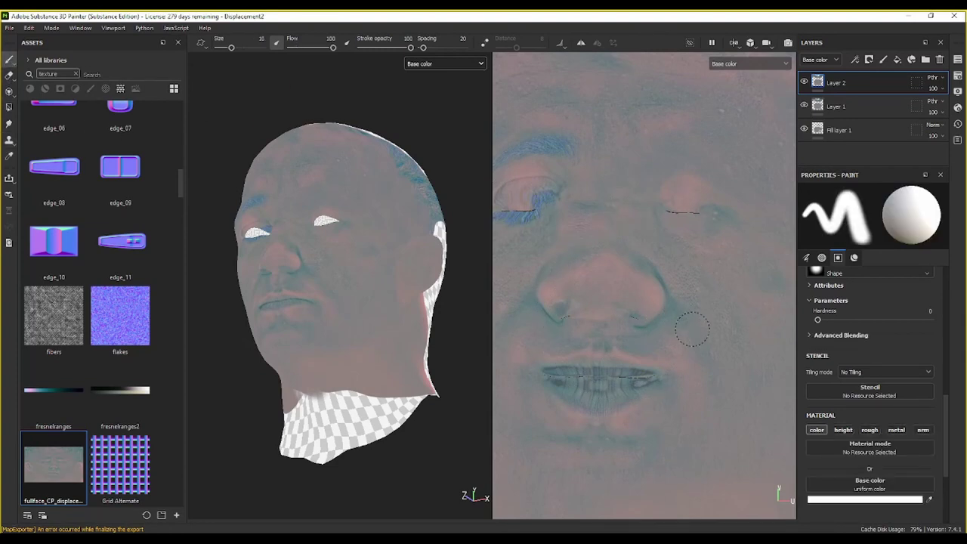
{"action": "right_click_drag", "start_coordinate": [656, 298], "coordinate": [702, 298], "text": "ctrl"}
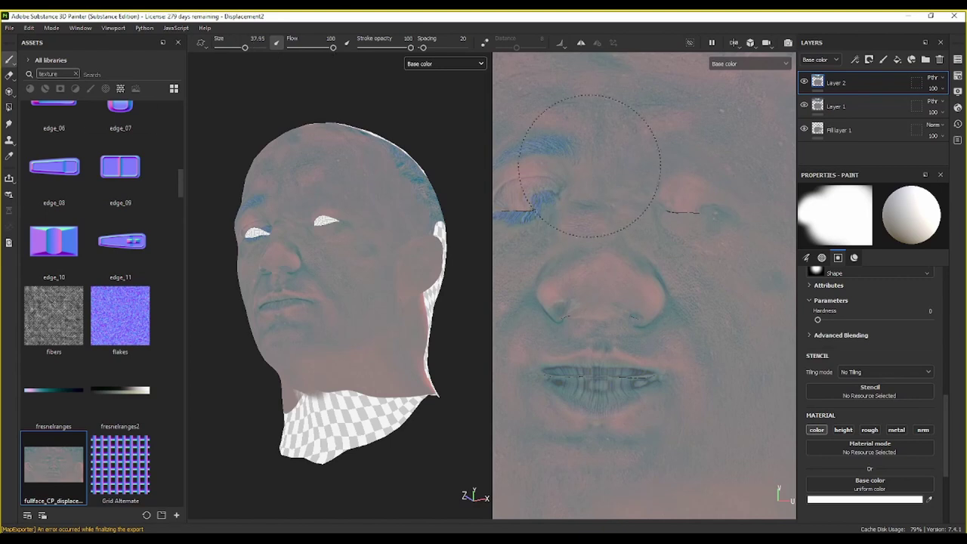
{"action": "middle_click_drag", "start_coordinate": [436, 184], "coordinate": [416, 204], "text": "alt"}
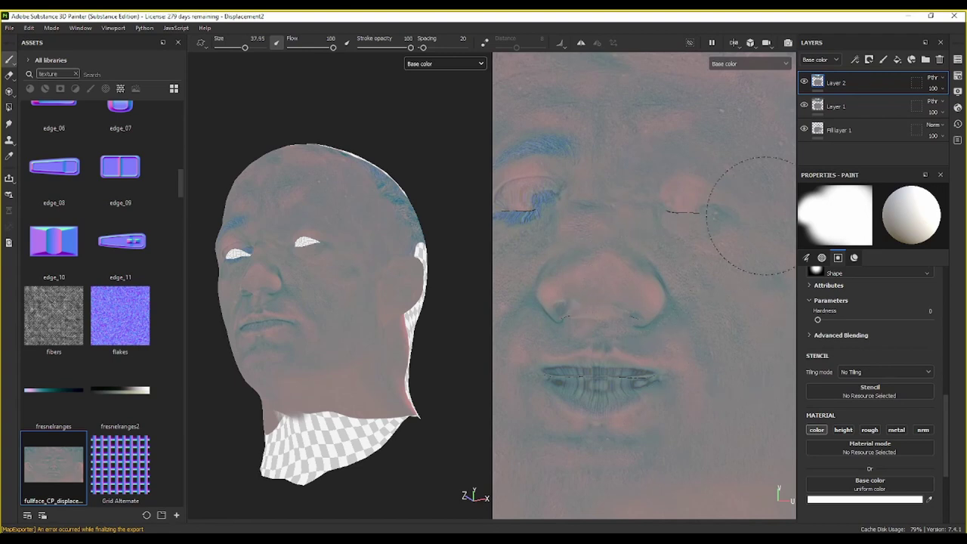
Step: Change the viewport channel from Base color to Material and reframe both views
{"action": "left_click", "coordinate": [770, 63]}
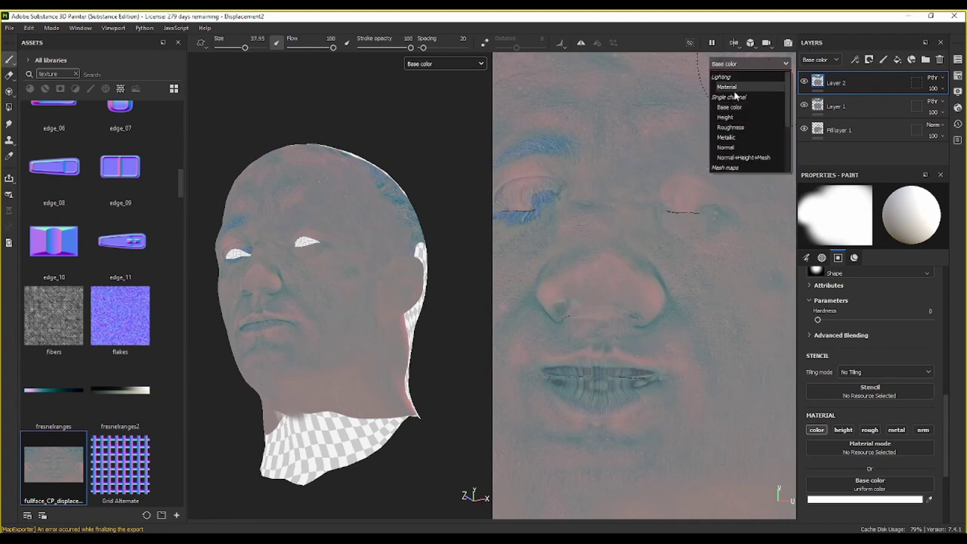
{"action": "left_click", "coordinate": [736, 94]}
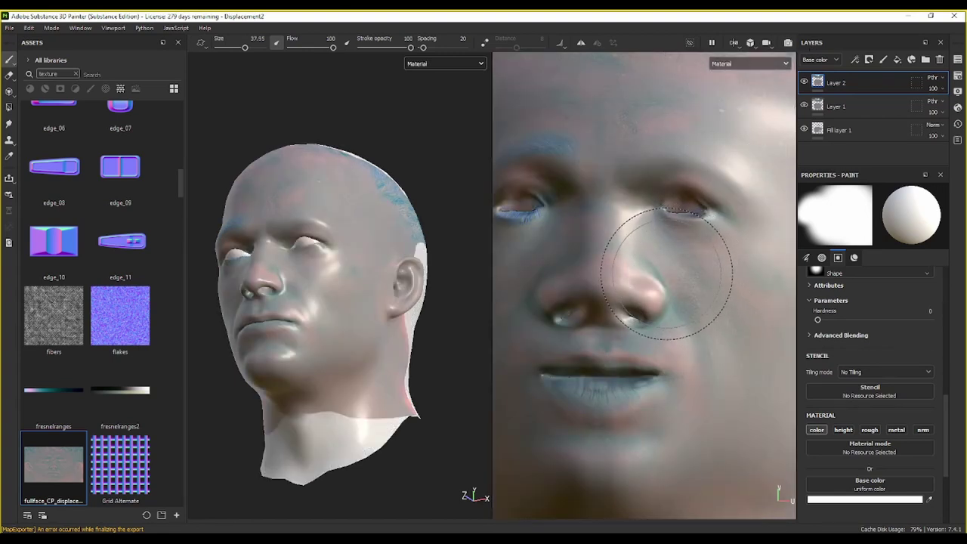
{"action": "key", "text": "alt"}
{"action": "key", "text": "shift"}
{"action": "scroll", "coordinate": [389, 188], "scroll_direction": "down", "scroll_amount": 4}
{"action": "key", "text": "f"}
{"action": "key", "text": "f"}
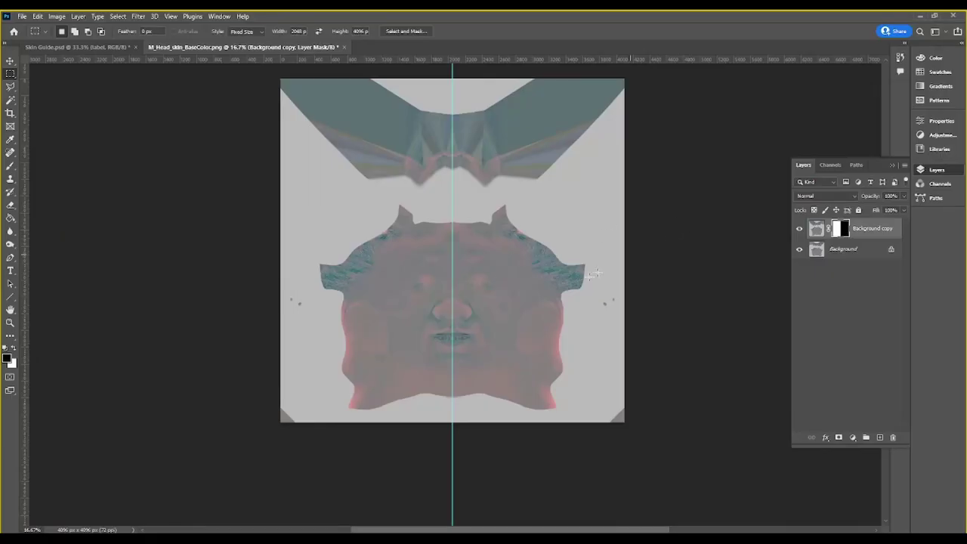
Step: Zoom in on the mouth seam along the centre guide to inspect the mirroring
{"action": "scroll", "coordinate": [492, 384], "scroll_direction": "up", "scroll_amount": 1}
{"action": "scroll", "coordinate": [492, 383], "scroll_direction": "down", "scroll_amount": 1}
{"action": "scroll", "coordinate": [495, 382], "scroll_direction": "up", "scroll_amount": 2, "text": "alt"}
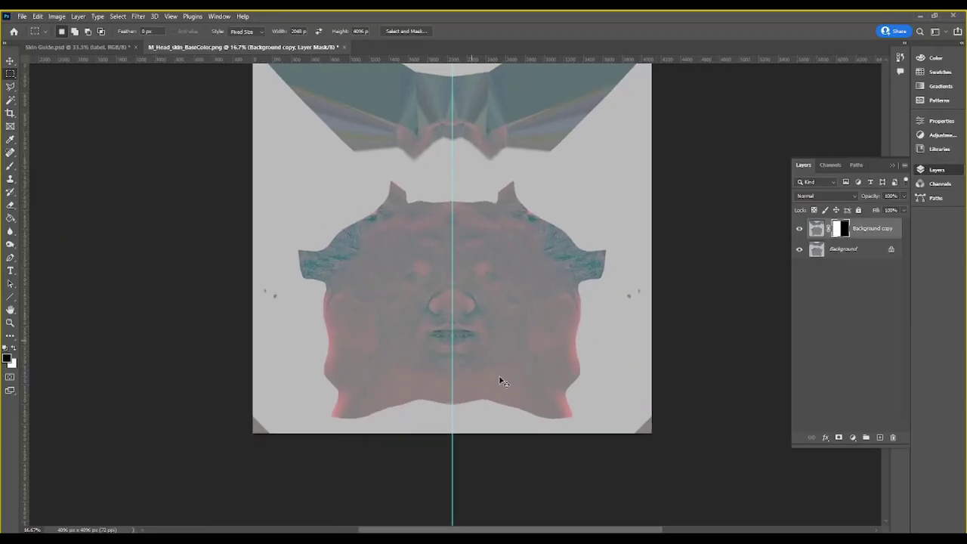
{"action": "scroll", "coordinate": [499, 381], "scroll_direction": "up", "scroll_amount": 1, "text": "alt"}
{"action": "scroll", "coordinate": [499, 381], "scroll_direction": "up", "scroll_amount": 1, "text": "alt"}
{"action": "scroll", "coordinate": [500, 381], "scroll_direction": "up", "scroll_amount": 1, "text": "alt"}
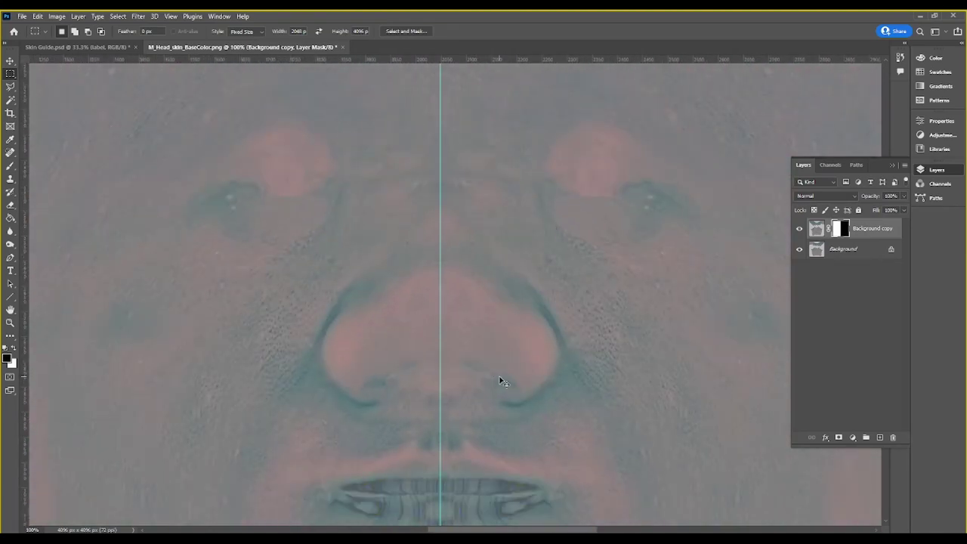
{"action": "scroll", "coordinate": [500, 381], "scroll_direction": "up", "scroll_amount": 1, "text": "alt"}
{"action": "scroll", "coordinate": [500, 380], "scroll_direction": "down", "scroll_amount": 1, "text": "alt"}
{"action": "scroll", "coordinate": [499, 377], "scroll_direction": "down", "scroll_amount": 1, "text": "alt"}
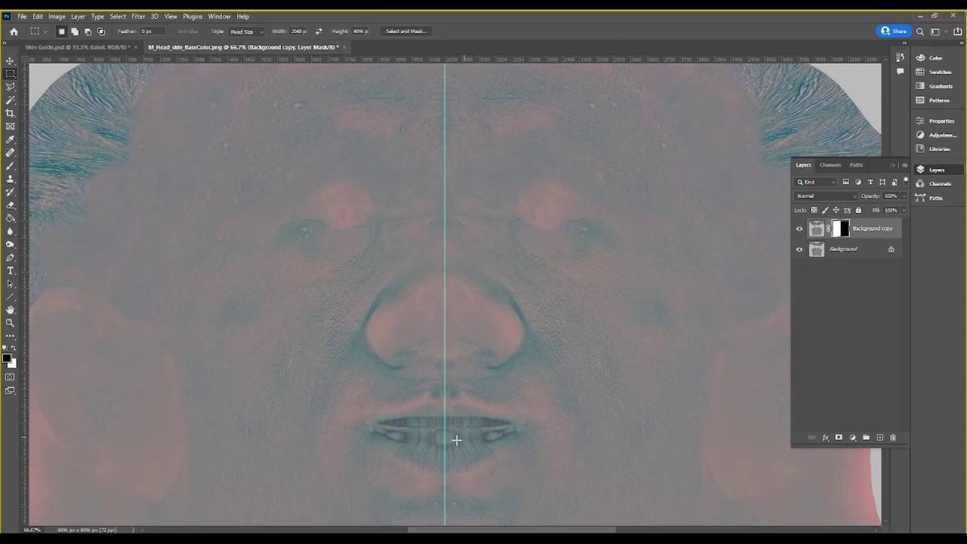
{"action": "scroll", "coordinate": [457, 439], "scroll_direction": "up", "scroll_amount": 1}
{"action": "scroll", "coordinate": [449, 406], "scroll_direction": "down", "scroll_amount": 1}
{"action": "scroll", "coordinate": [449, 411], "scroll_direction": "up", "scroll_amount": 2, "text": "alt"}
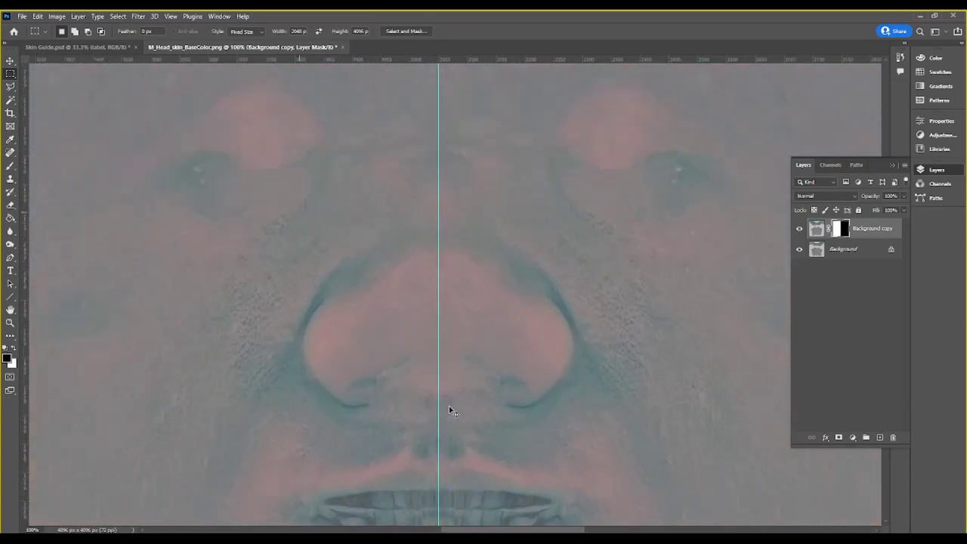
{"action": "scroll", "coordinate": [451, 408], "scroll_direction": "up", "scroll_amount": 2, "text": "alt"}
{"action": "left_click_drag", "start_coordinate": [464, 419], "coordinate": [512, 95]}
{"action": "left_click_drag", "start_coordinate": [450, 240], "coordinate": [463, 210]}
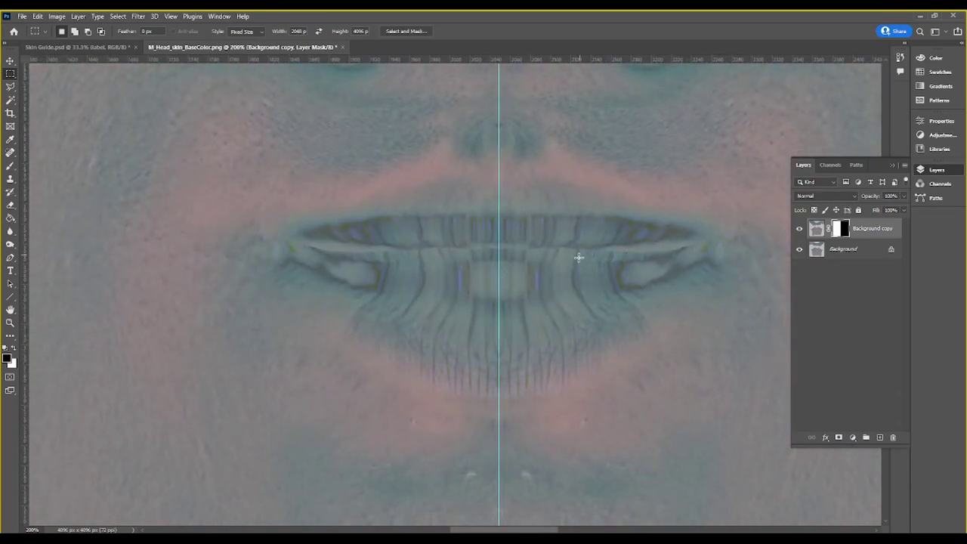
Step: Pan to the right ear and cheek, then zoom out to view the whole texture
{"action": "scroll", "coordinate": [577, 263], "scroll_direction": "down", "scroll_amount": 1, "text": "alt"}
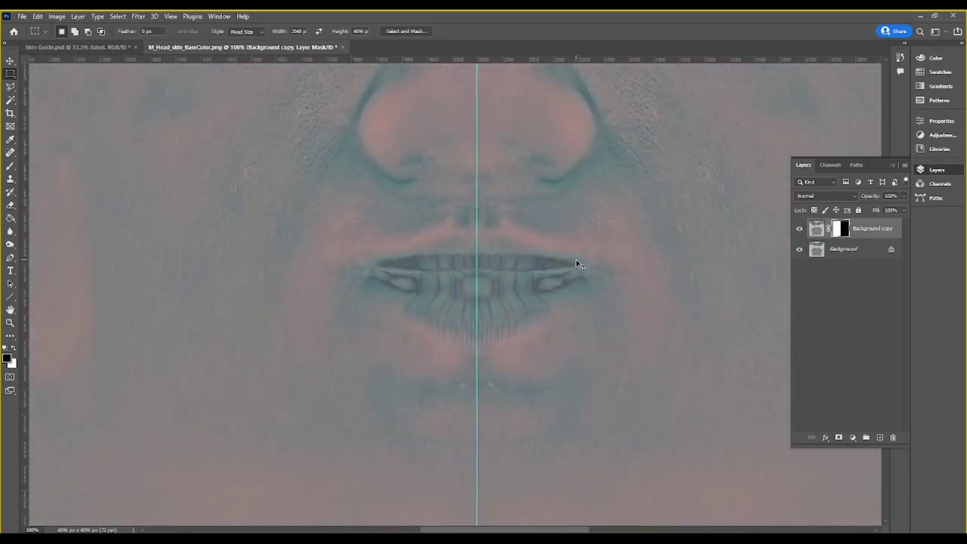
{"action": "scroll", "coordinate": [576, 263], "scroll_direction": "down", "scroll_amount": 2, "text": "alt"}
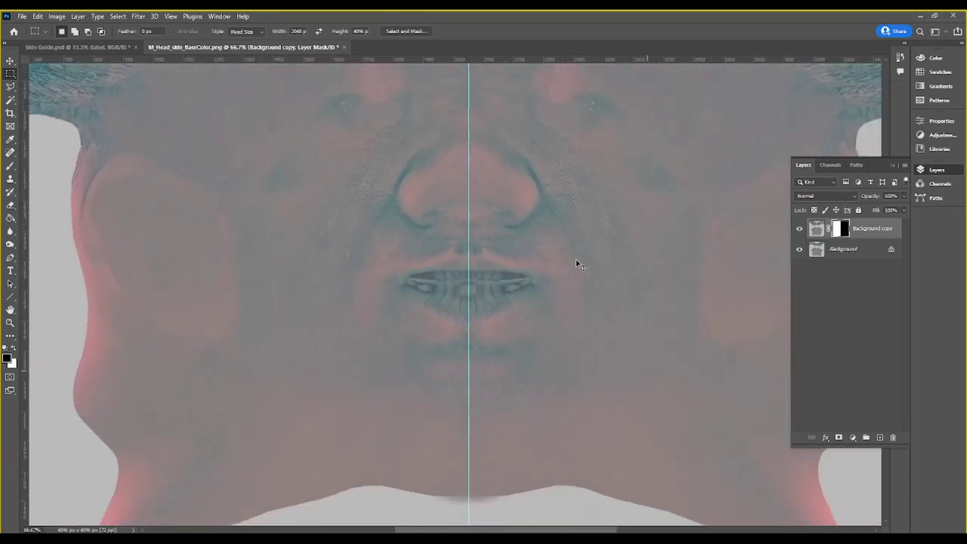
{"action": "left_click_drag", "start_coordinate": [711, 315], "coordinate": [496, 437]}
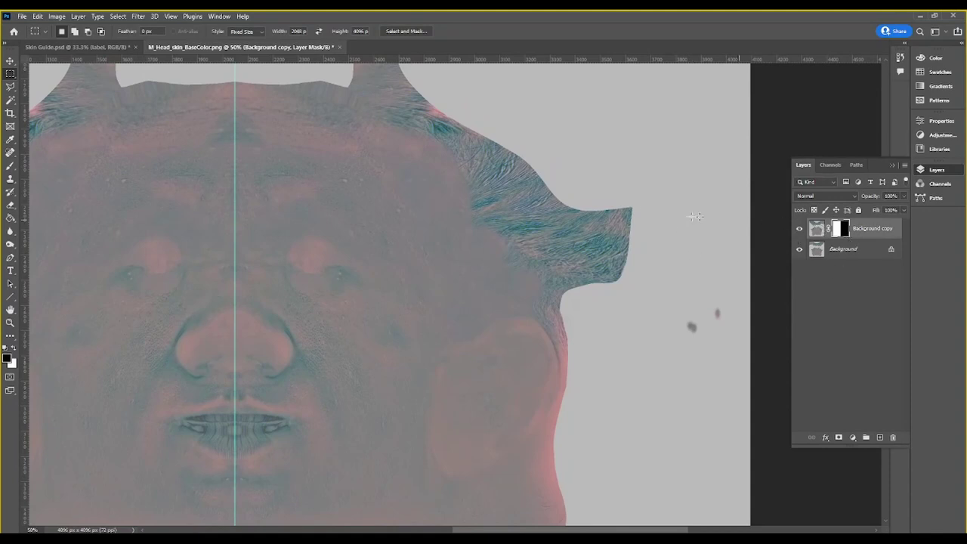
{"action": "scroll", "coordinate": [550, 271], "scroll_direction": "right", "scroll_amount": 1}
{"action": "scroll", "coordinate": [548, 266], "scroll_direction": "down", "scroll_amount": 1, "text": "alt"}
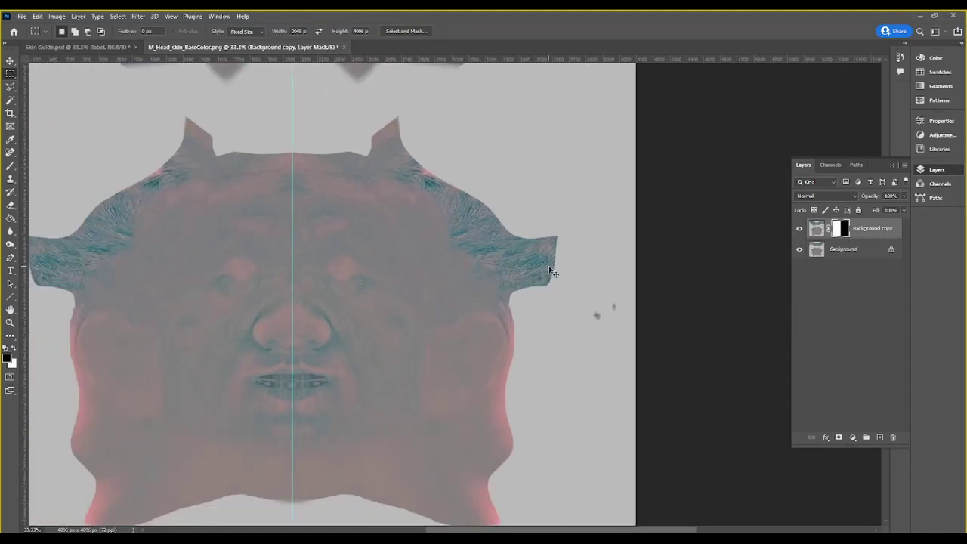
{"action": "scroll", "coordinate": [546, 265], "scroll_direction": "down", "scroll_amount": 1, "text": "alt"}
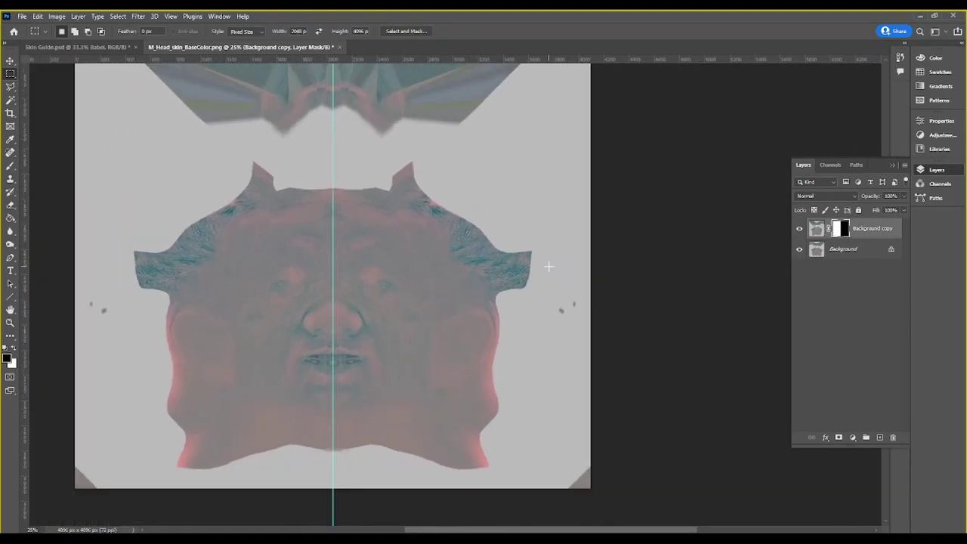
{"action": "left_click", "coordinate": [10, 99]}
{"action": "left_click", "coordinate": [473, 186]}
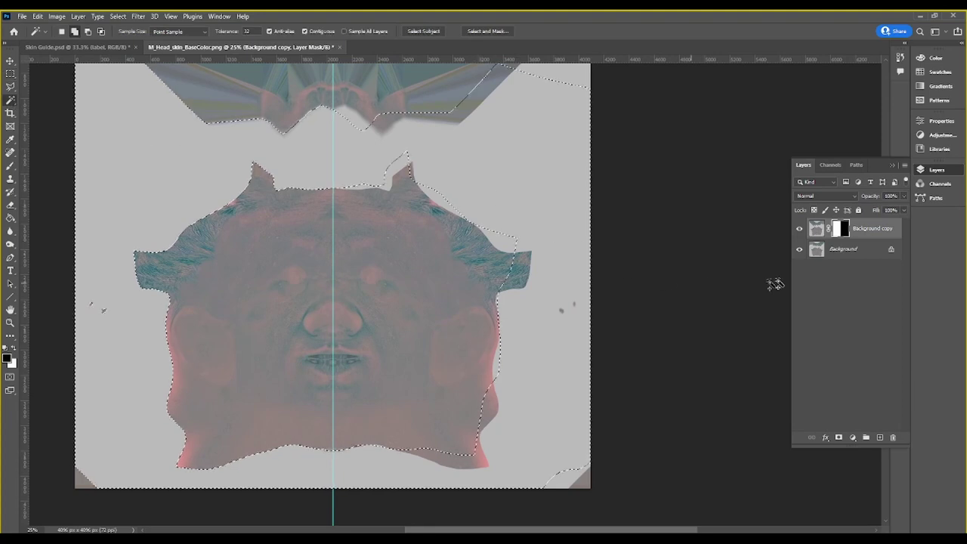
{"action": "key", "text": "ctrl+d"}
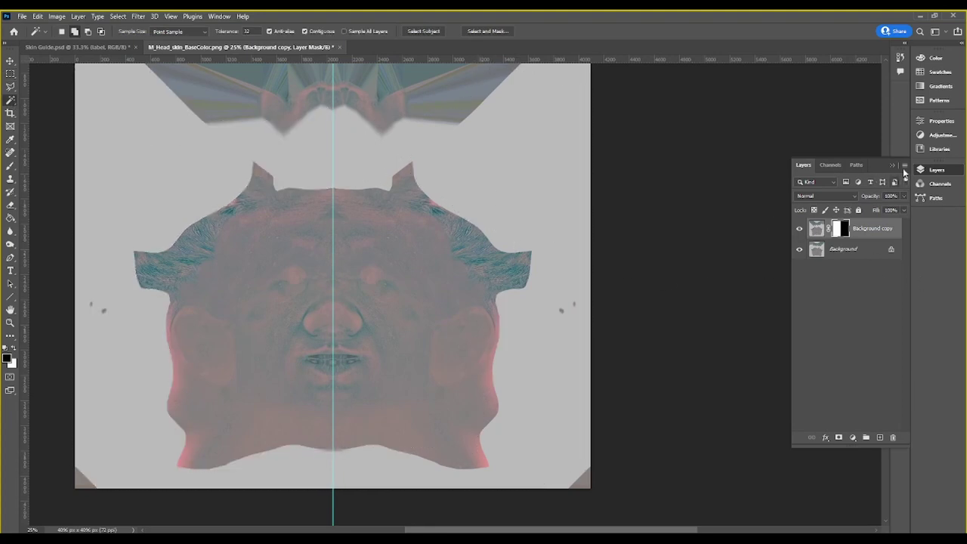
{"action": "left_click", "coordinate": [904, 166]}
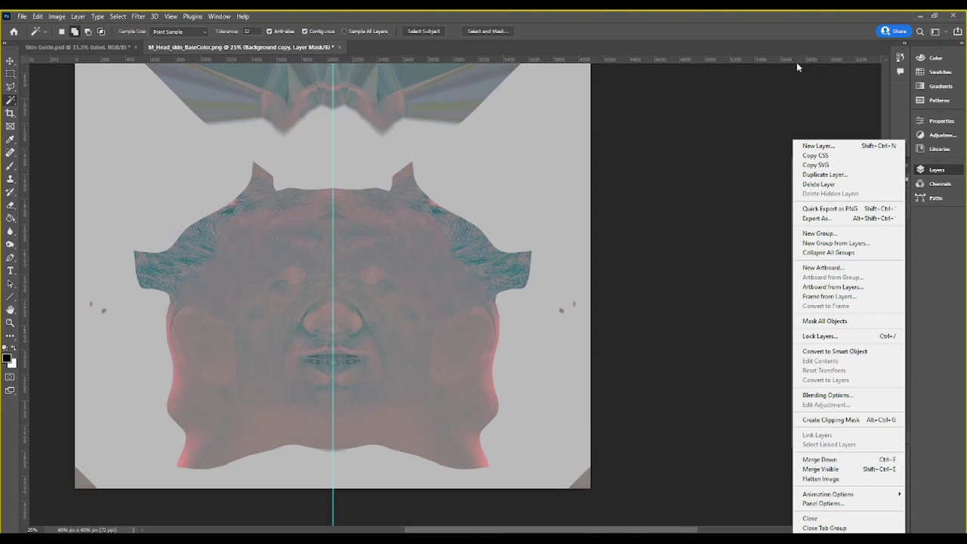
{"action": "left_click", "coordinate": [804, 255]}
{"action": "left_click", "coordinate": [798, 229]}
{"action": "left_click", "coordinate": [798, 230]}
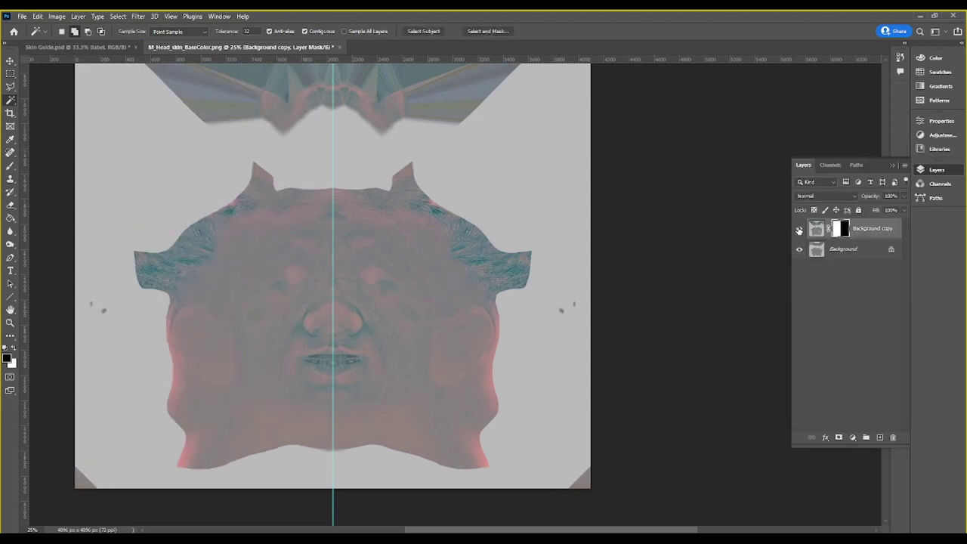
{"action": "left_click", "coordinate": [799, 231]}
{"action": "left_click", "coordinate": [799, 230]}
{"action": "left_click", "coordinate": [799, 231]}
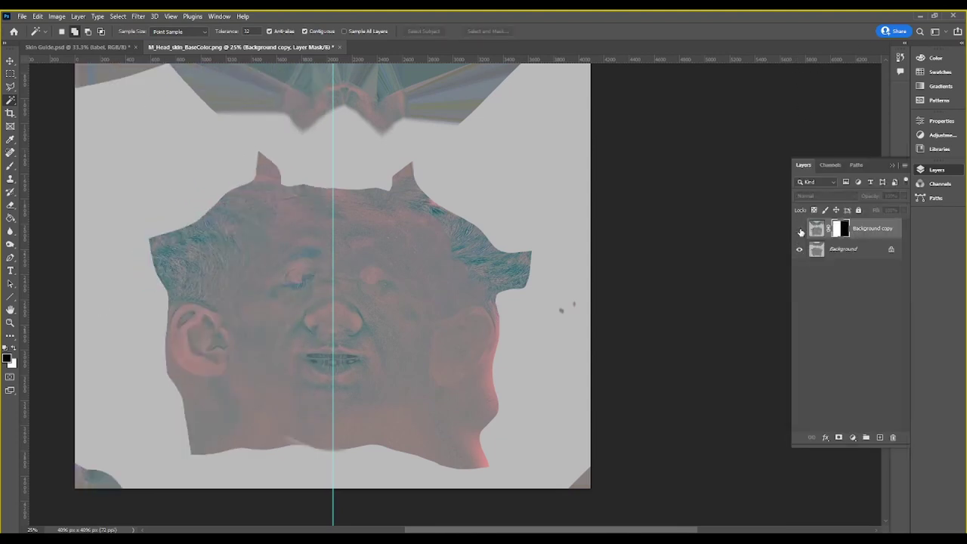
{"action": "left_click", "coordinate": [800, 232]}
{"action": "left_click", "coordinate": [801, 232]}
{"action": "left_click", "coordinate": [801, 232]}
{"action": "left_click", "coordinate": [802, 233]}
{"action": "left_click", "coordinate": [802, 233]}
{"action": "left_click", "coordinate": [802, 232]}
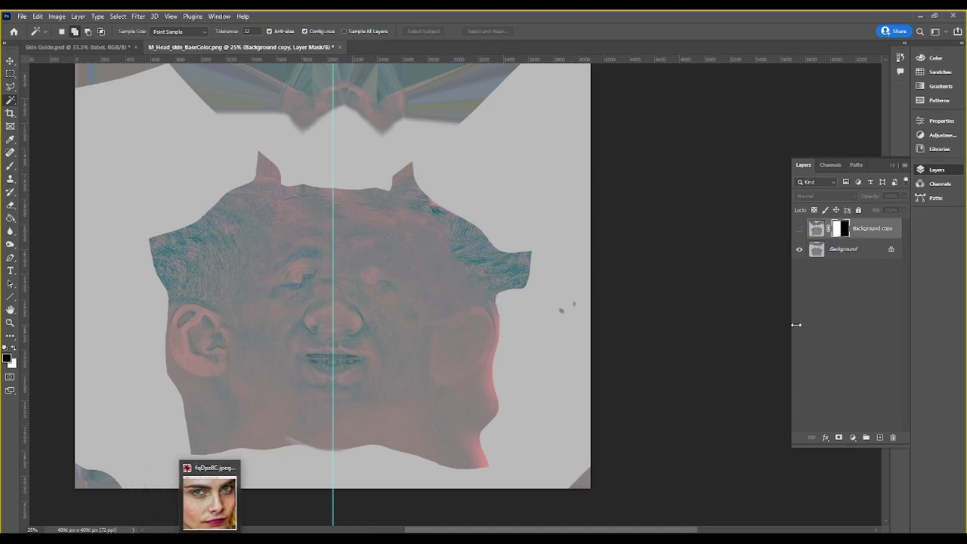
{"action": "left_click", "coordinate": [798, 232]}
{"action": "left_click", "coordinate": [798, 232]}
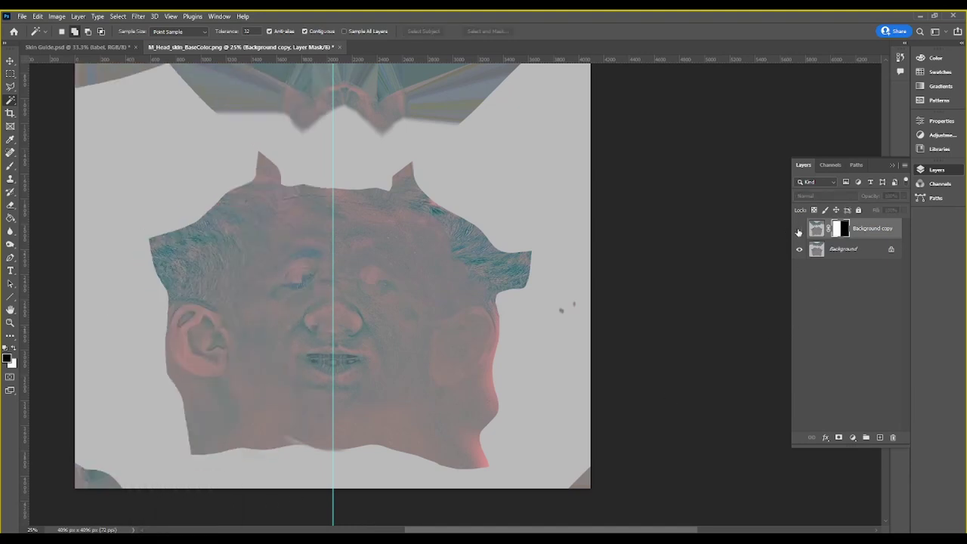
{"action": "left_click", "coordinate": [799, 232]}
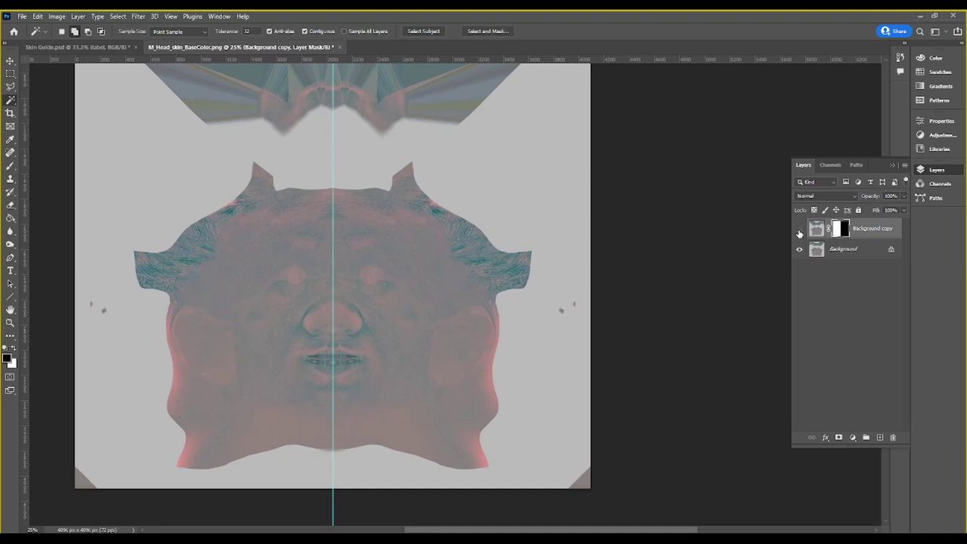
{"action": "left_click", "coordinate": [799, 233]}
{"action": "left_click", "coordinate": [800, 230]}
{"action": "left_click", "coordinate": [800, 230]}
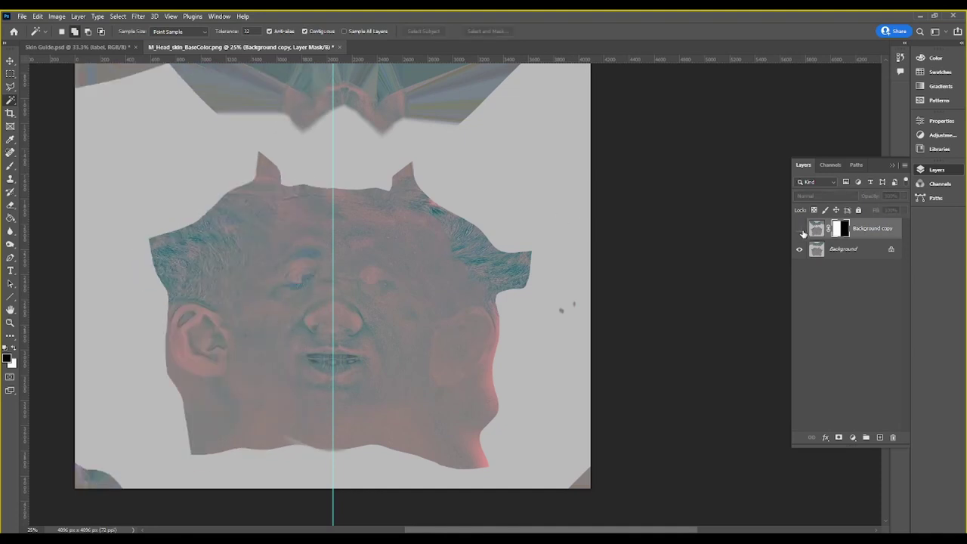
{"action": "left_click", "coordinate": [799, 231]}
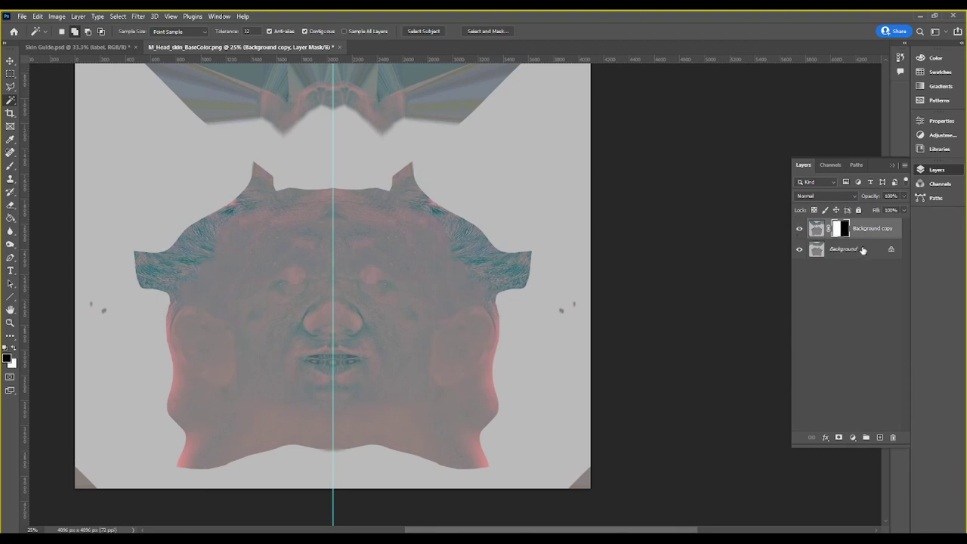
Step: Merge Background copy with Background and convert the result to an unlocked Layer 0
{"action": "left_click", "coordinate": [857, 254], "text": "ctrl"}
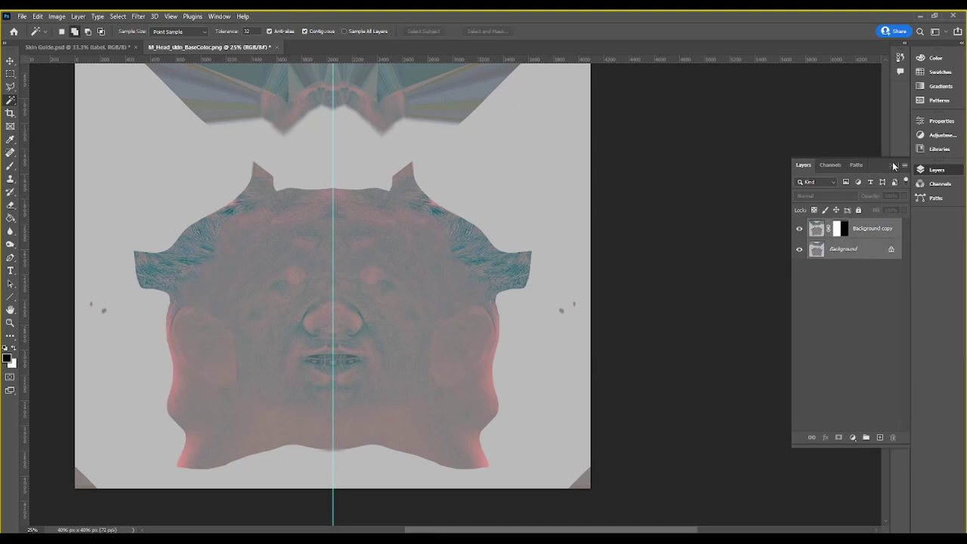
{"action": "left_click", "coordinate": [904, 165]}
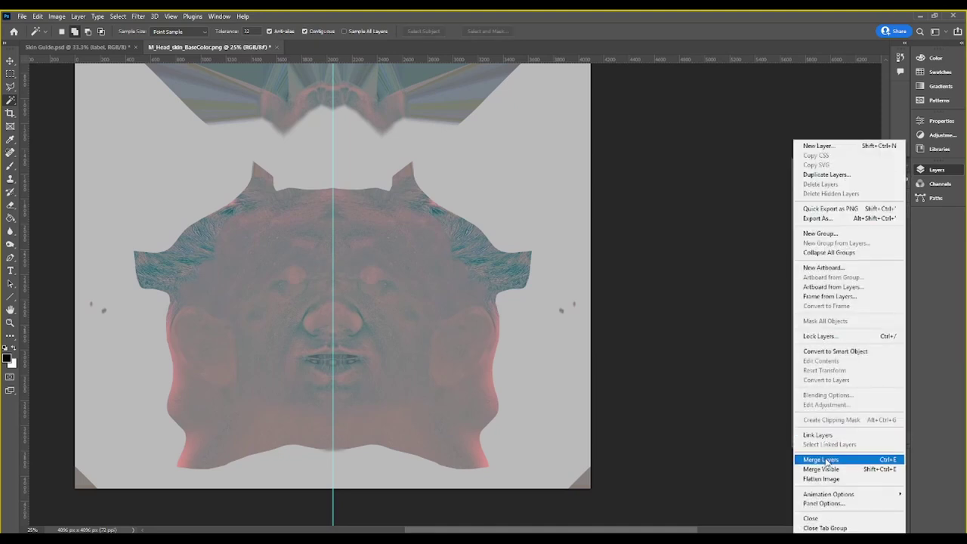
{"action": "left_click", "coordinate": [820, 459]}
{"action": "double_click", "coordinate": [854, 230]}
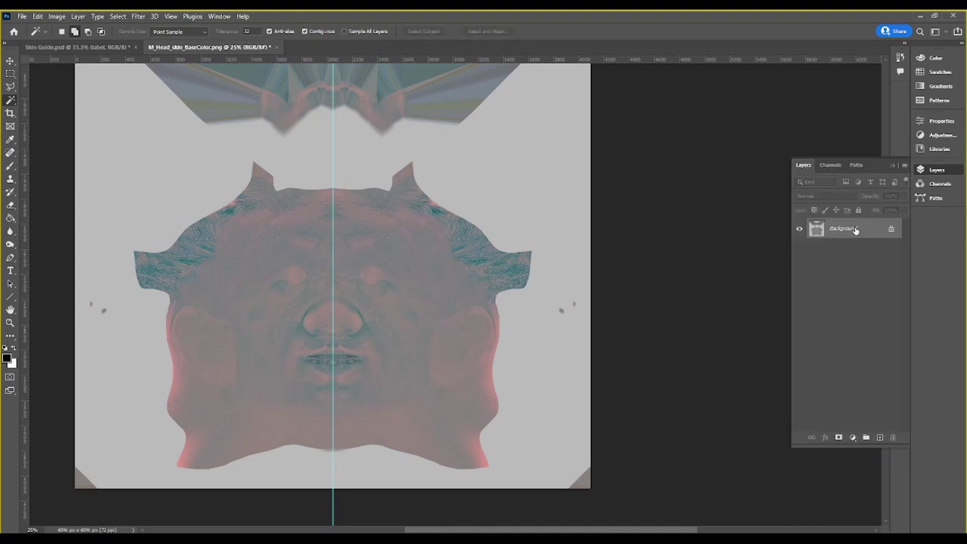
{"action": "left_click", "coordinate": [564, 169]}
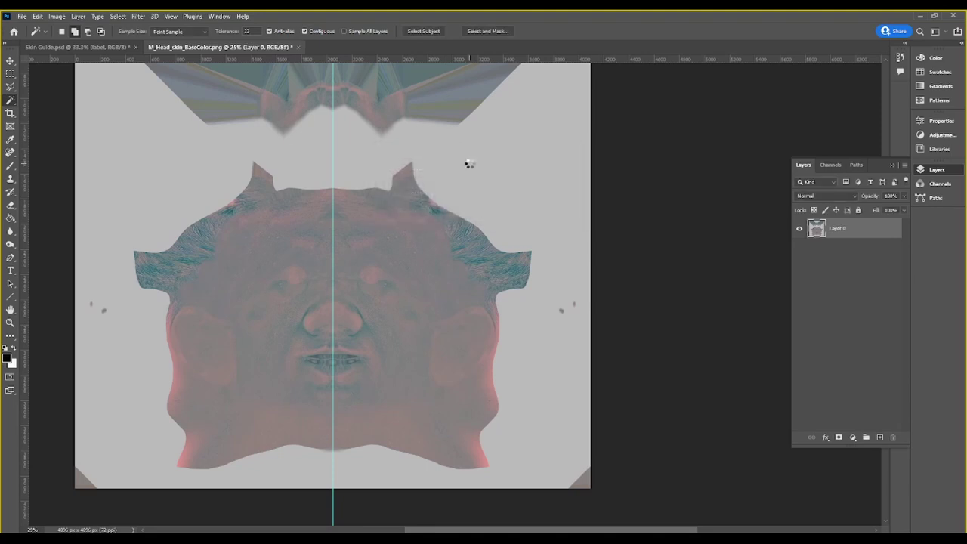
Step: Select the grey background around the head, then drop the selection again
{"action": "left_click", "coordinate": [468, 164]}
{"action": "scroll", "coordinate": [436, 202], "scroll_direction": "up", "scroll_amount": 1}
{"action": "scroll", "coordinate": [440, 166], "scroll_direction": "up", "scroll_amount": 1}
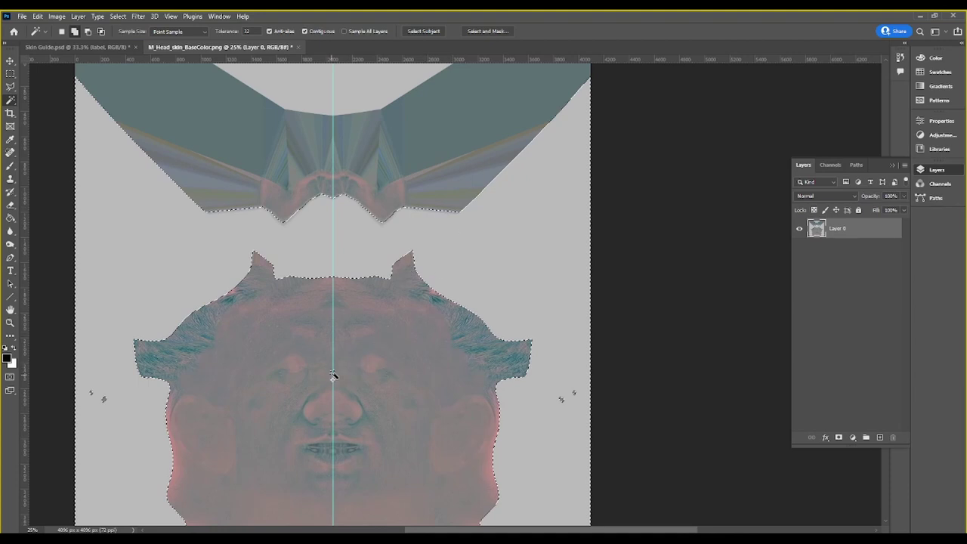
{"action": "key", "text": "ctrl+d"}
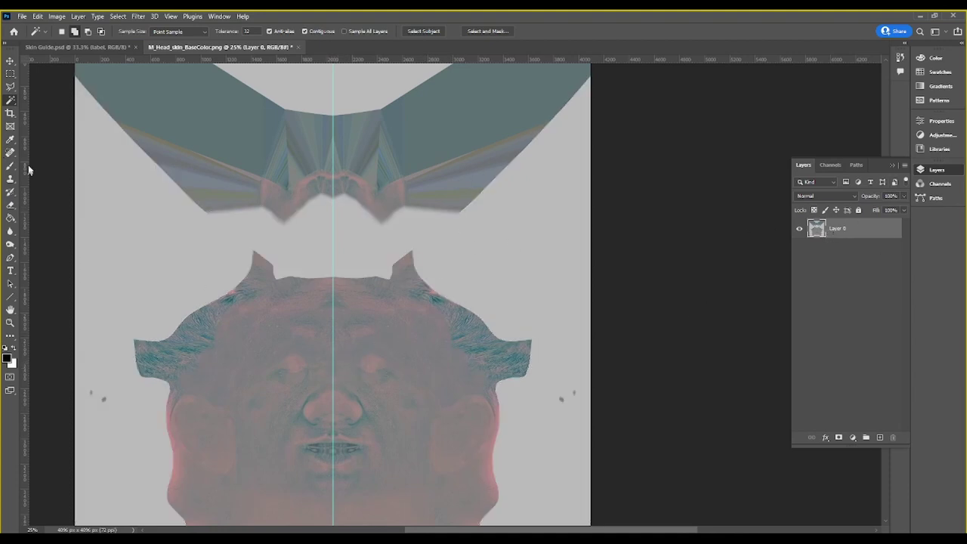
{"action": "left_click", "coordinate": [10, 178]}
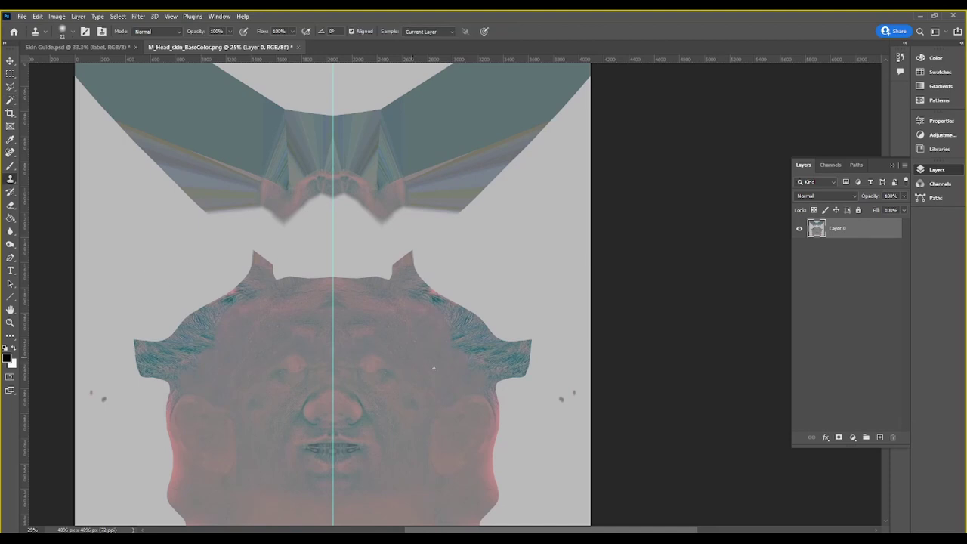
Step: Step back in History to before the grey background selection was made
{"action": "scroll", "coordinate": [427, 407], "scroll_direction": "up", "scroll_amount": 1}
{"action": "scroll", "coordinate": [426, 407], "scroll_direction": "down", "scroll_amount": 2}
{"action": "scroll", "coordinate": [442, 405], "scroll_direction": "up", "scroll_amount": 2, "text": "alt"}
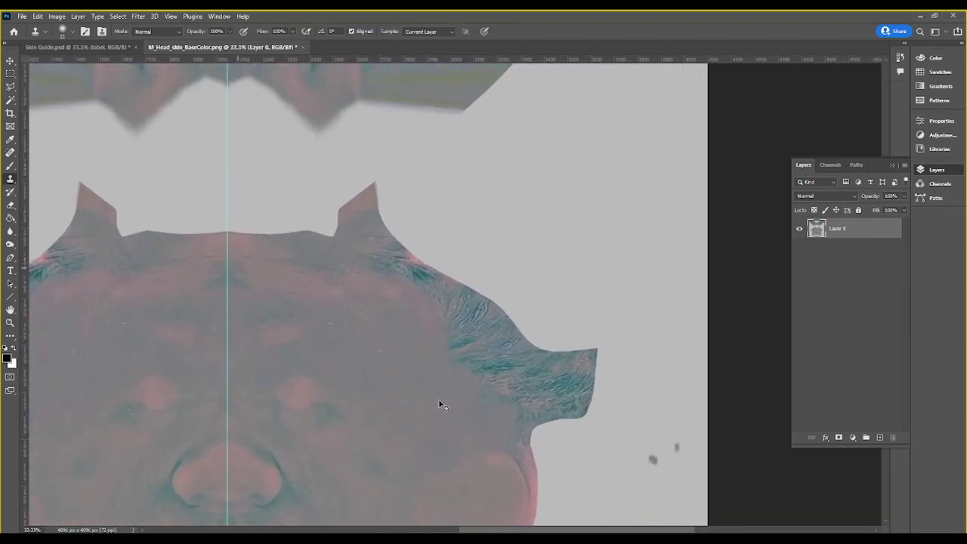
{"action": "scroll", "coordinate": [440, 401], "scroll_direction": "up", "scroll_amount": 1, "text": "alt"}
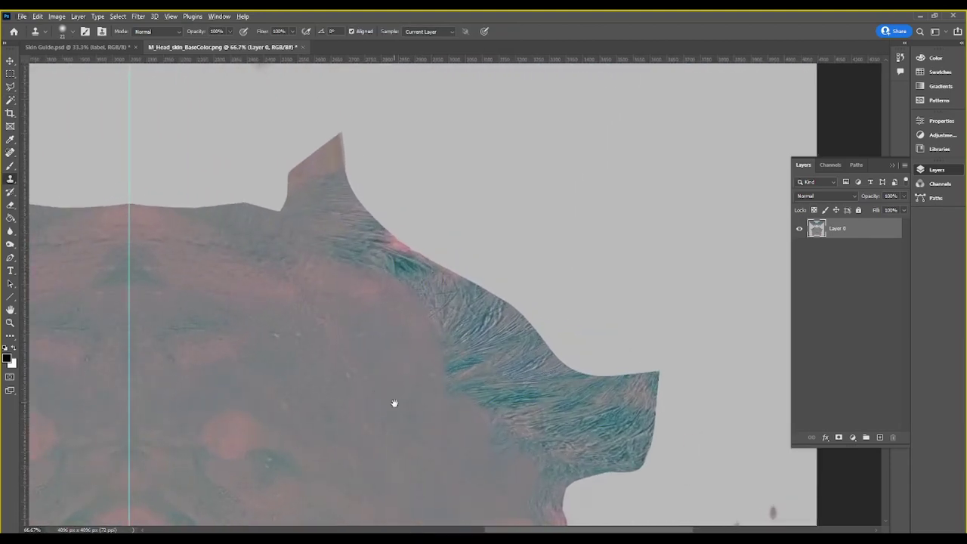
{"action": "scroll", "coordinate": [393, 402], "scroll_direction": "down", "scroll_amount": 1}
{"action": "left_click_drag", "start_coordinate": [357, 393], "coordinate": [393, 321]}
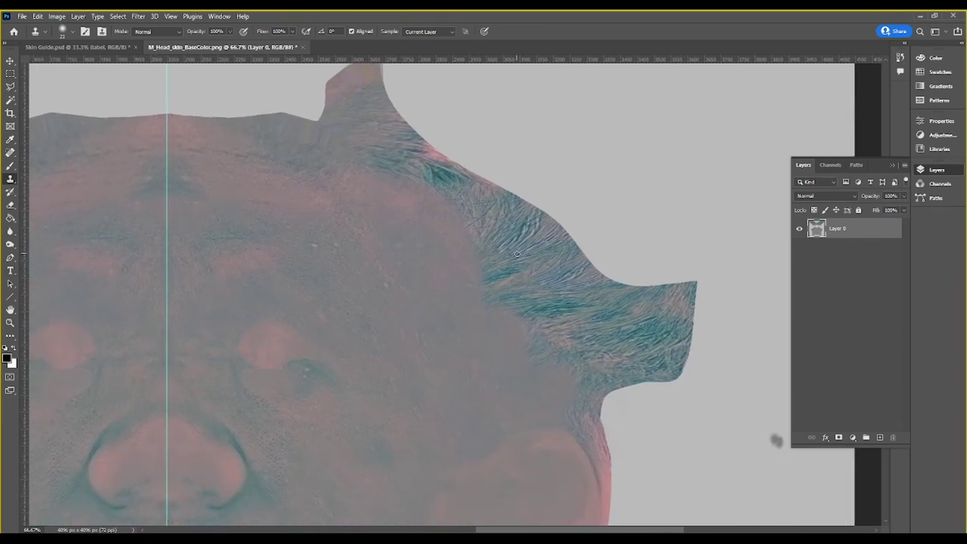
{"action": "left_click", "coordinate": [899, 57]}
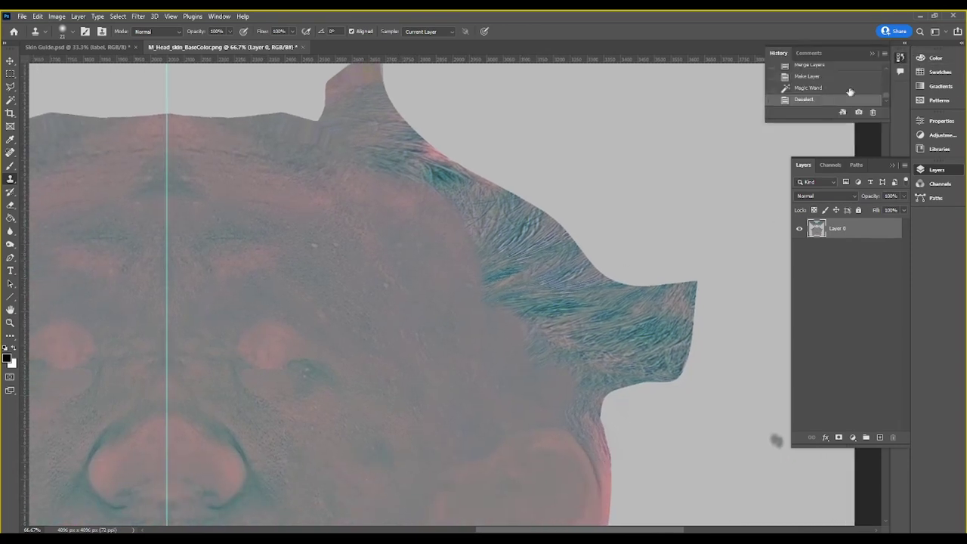
{"action": "left_click", "coordinate": [836, 88]}
{"action": "left_click", "coordinate": [836, 77]}
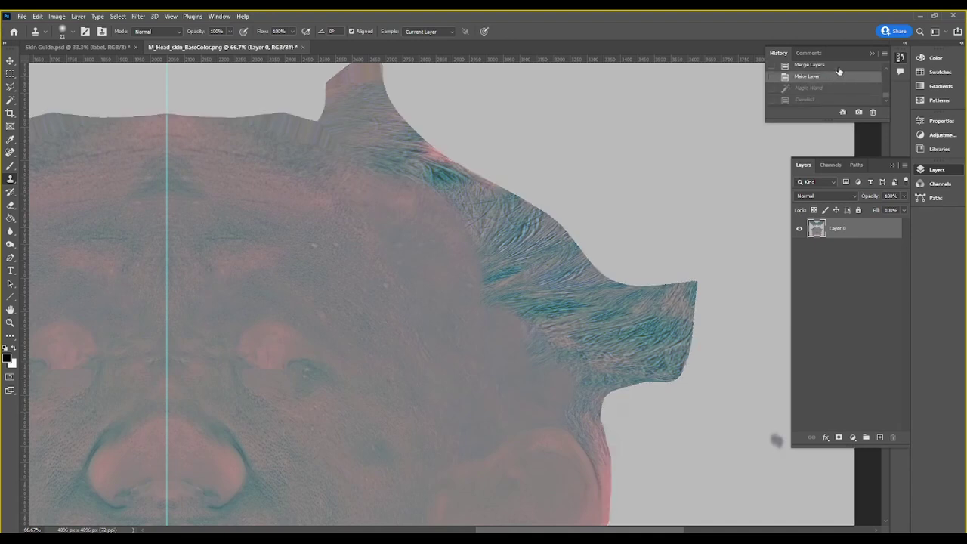
Step: Revert the merge to restore both layers and delete the masked Background copy
{"action": "scroll", "coordinate": [838, 70], "scroll_direction": "up", "scroll_amount": 2}
{"action": "left_click", "coordinate": [832, 84]}
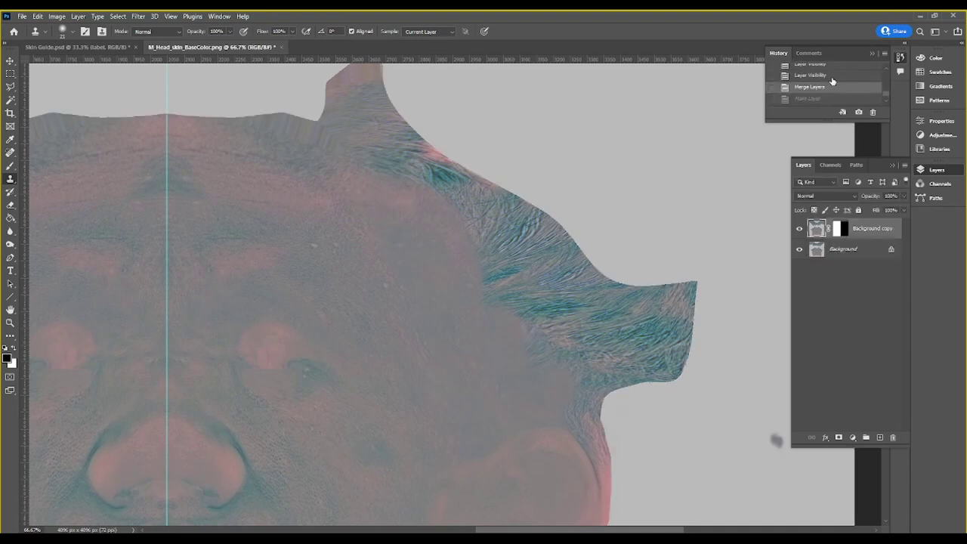
{"action": "left_click", "coordinate": [831, 75]}
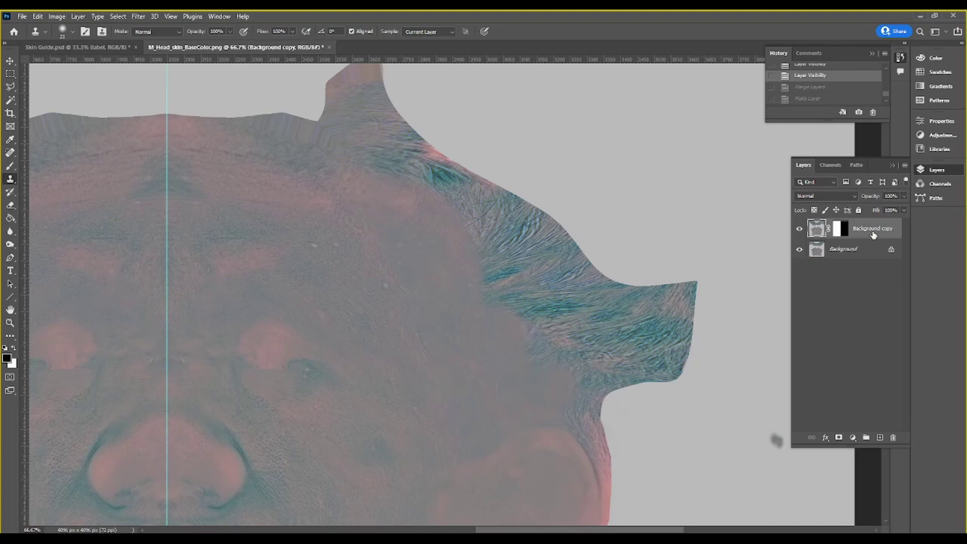
{"action": "key", "text": "Delete"}
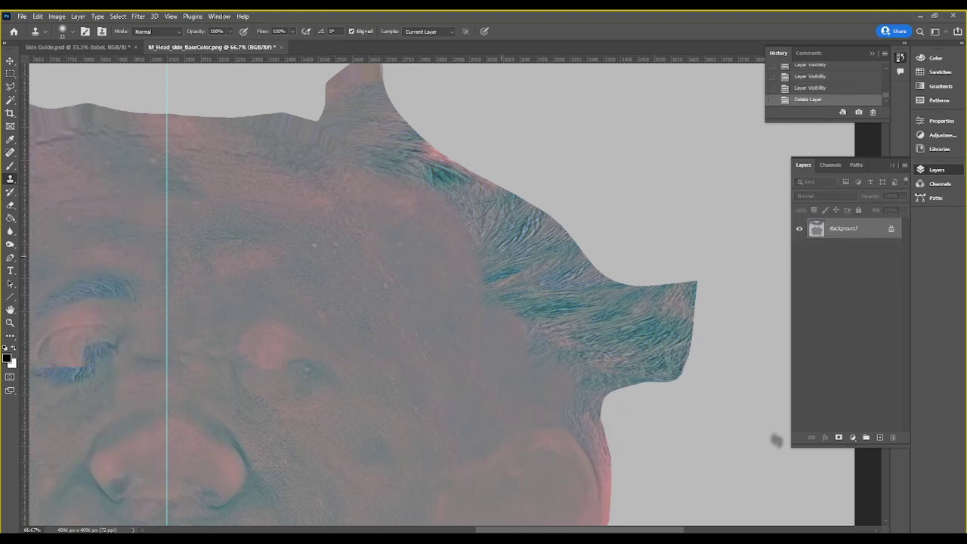
Step: Set the Clone Stamp brush to 190 px and clone skin over the hairline
{"action": "right_click", "coordinate": [400, 261]}
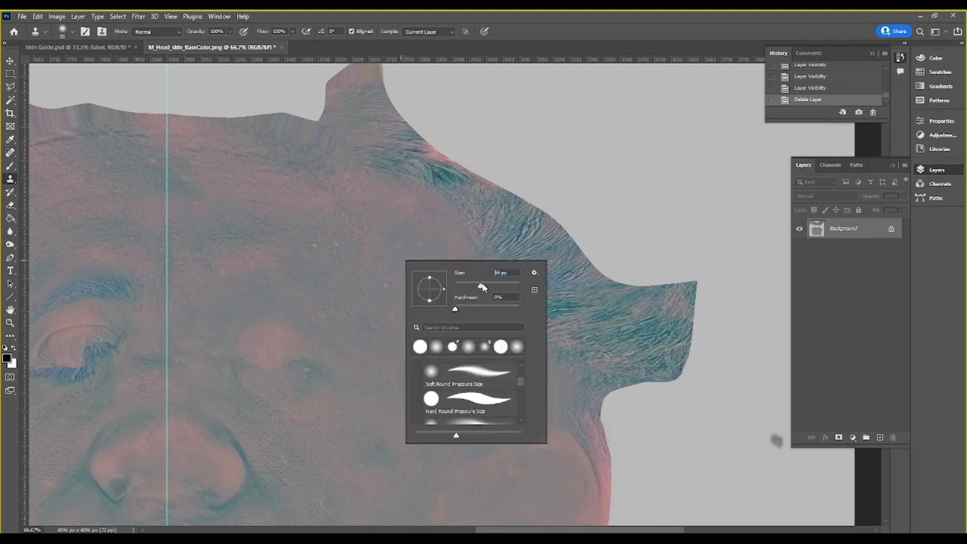
{"action": "left_click", "coordinate": [499, 286]}
{"action": "left_click", "coordinate": [464, 222]}
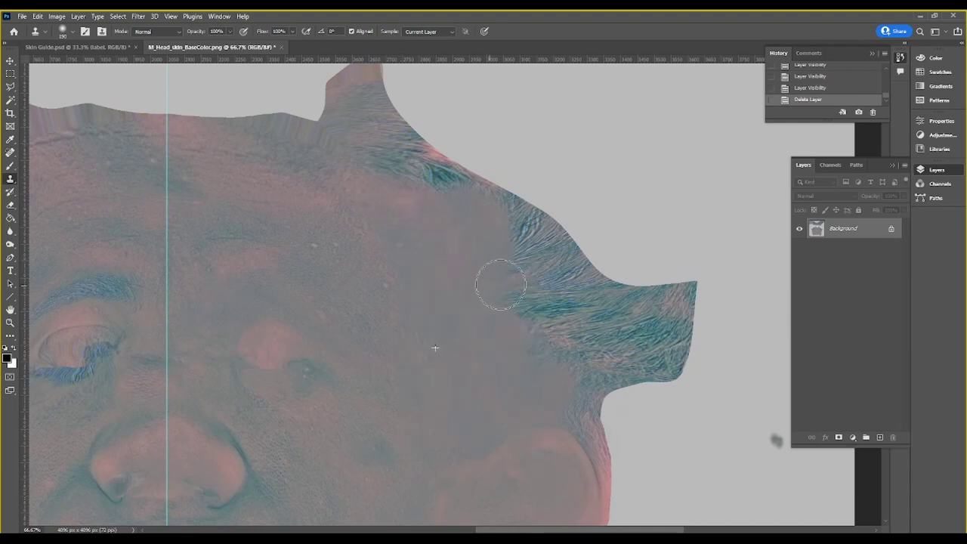
{"action": "left_click_drag", "start_coordinate": [518, 261], "coordinate": [514, 226]}
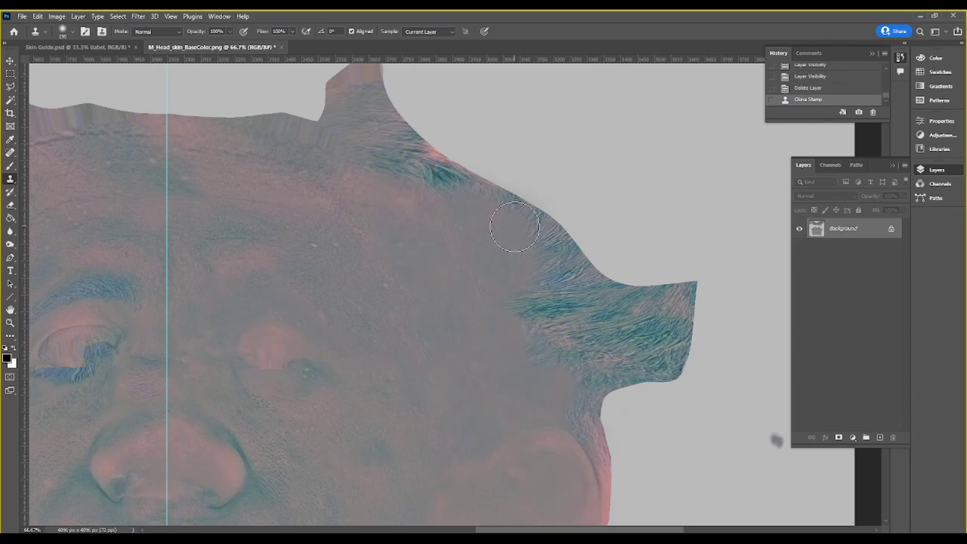
{"action": "mouse_move", "coordinate": [525, 318]}
{"action": "left_mouse_down"}
{"action": "mouse_move", "coordinate": [514, 302]}
{"action": "mouse_move", "coordinate": [506, 204]}
{"action": "mouse_move", "coordinate": [420, 177]}
{"action": "mouse_move", "coordinate": [405, 156]}
{"action": "mouse_move", "coordinate": [348, 144]}
{"action": "mouse_move", "coordinate": [401, 121]}
{"action": "mouse_move", "coordinate": [431, 140]}
{"action": "left_mouse_up"}
{"action": "left_click", "coordinate": [483, 308], "text": "alt"}
{"action": "left_click_drag", "start_coordinate": [427, 201], "coordinate": [501, 217]}
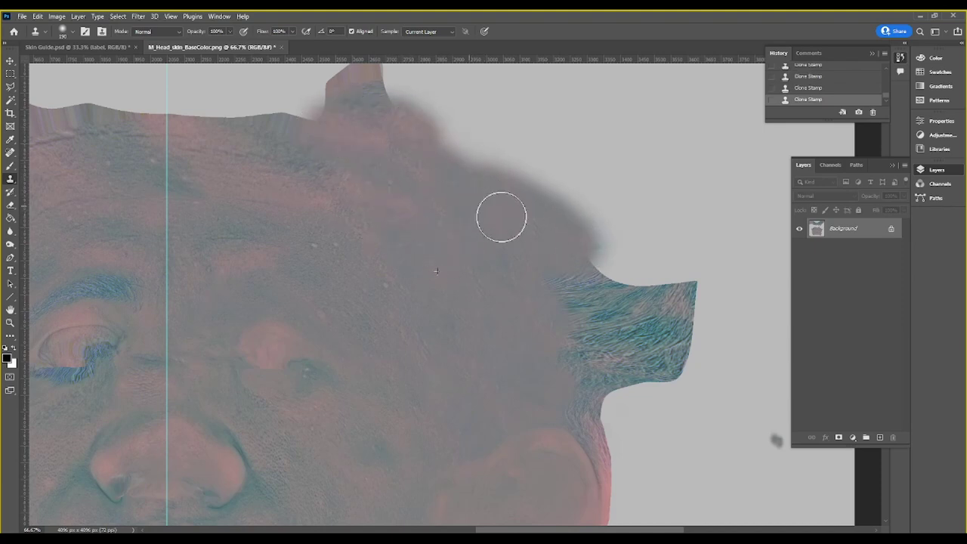
Step: Clone grey over the teal hair edge and hair bumps on the right side
{"action": "left_click", "coordinate": [491, 318], "text": "alt"}
{"action": "left_click_drag", "start_coordinate": [569, 272], "coordinate": [638, 306]}
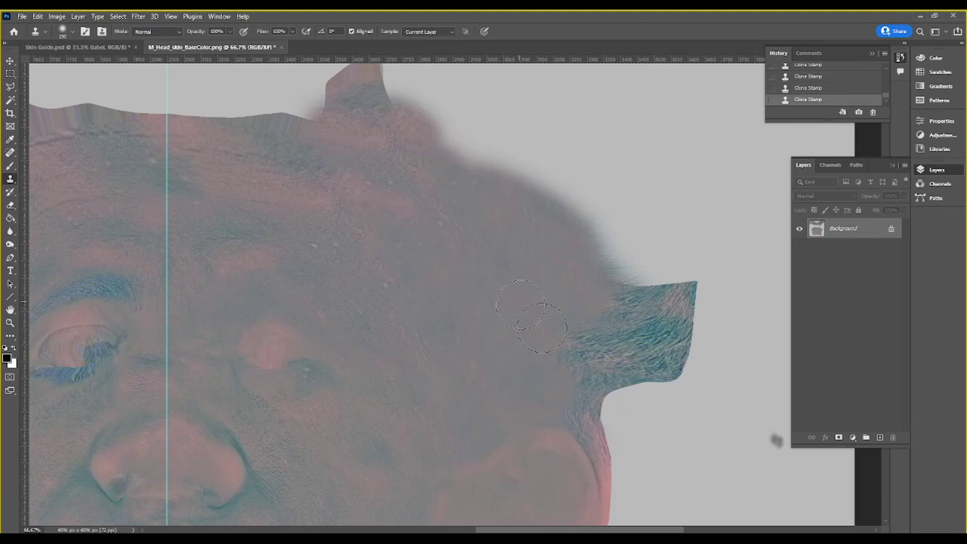
{"action": "mouse_move", "coordinate": [542, 327]}
{"action": "left_mouse_down"}
{"action": "mouse_move", "coordinate": [665, 295]}
{"action": "mouse_move", "coordinate": [601, 249]}
{"action": "left_mouse_up"}
{"action": "left_click", "coordinate": [564, 314], "text": "alt"}
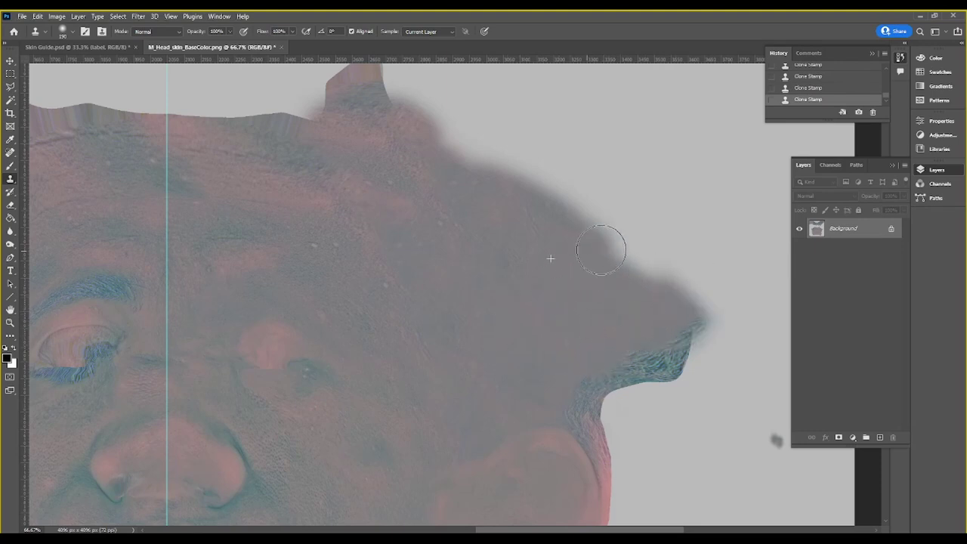
{"action": "left_click", "coordinate": [602, 305], "text": "alt"}
{"action": "mouse_move", "coordinate": [684, 302]}
{"action": "left_mouse_down"}
{"action": "mouse_move", "coordinate": [708, 319]}
{"action": "mouse_move", "coordinate": [683, 363]}
{"action": "mouse_move", "coordinate": [625, 378]}
{"action": "mouse_move", "coordinate": [594, 434]}
{"action": "left_mouse_up"}
{"action": "left_click", "coordinate": [595, 328], "text": "alt"}
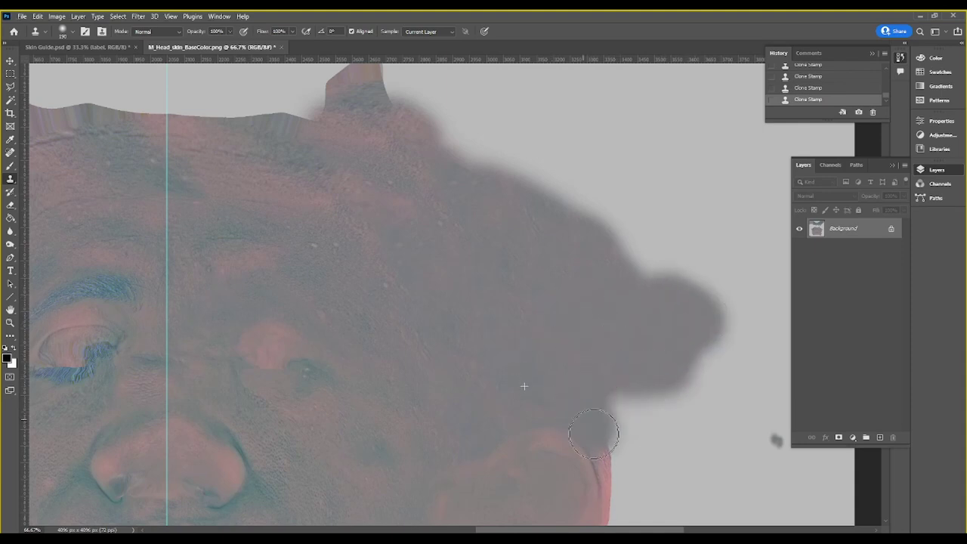
Step: Cover the pink neck edge with cloned skin tone
{"action": "left_click_drag", "start_coordinate": [658, 302], "coordinate": [632, 196]}
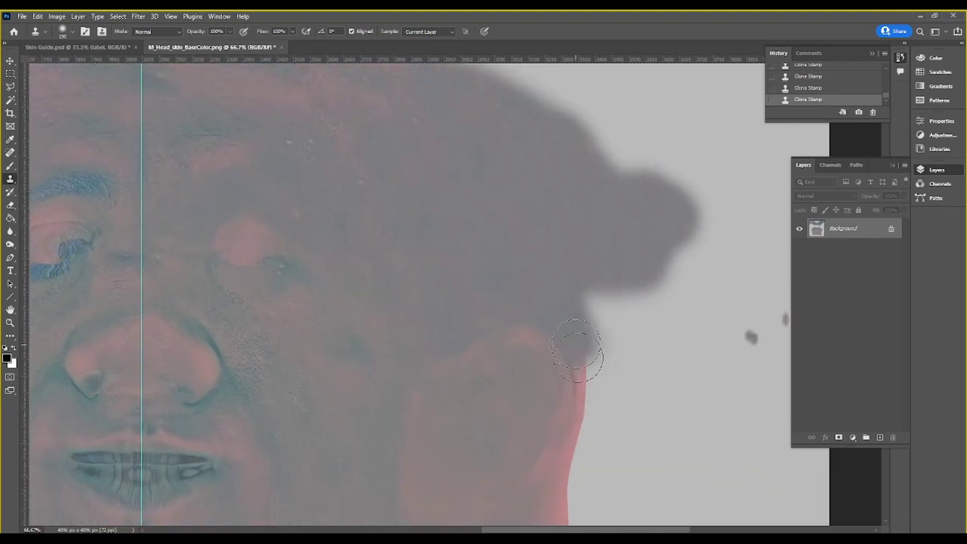
{"action": "left_click_drag", "start_coordinate": [576, 350], "coordinate": [574, 456]}
{"action": "left_click", "coordinate": [531, 384], "text": "alt"}
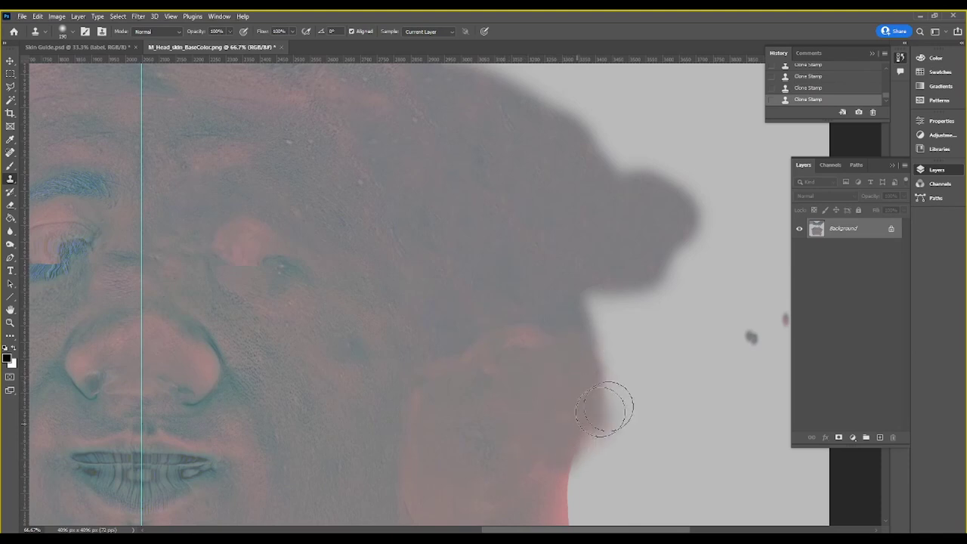
{"action": "scroll", "coordinate": [604, 408], "scroll_direction": "down", "scroll_amount": 4}
{"action": "scroll", "coordinate": [535, 227], "scroll_direction": "down", "scroll_amount": 1}
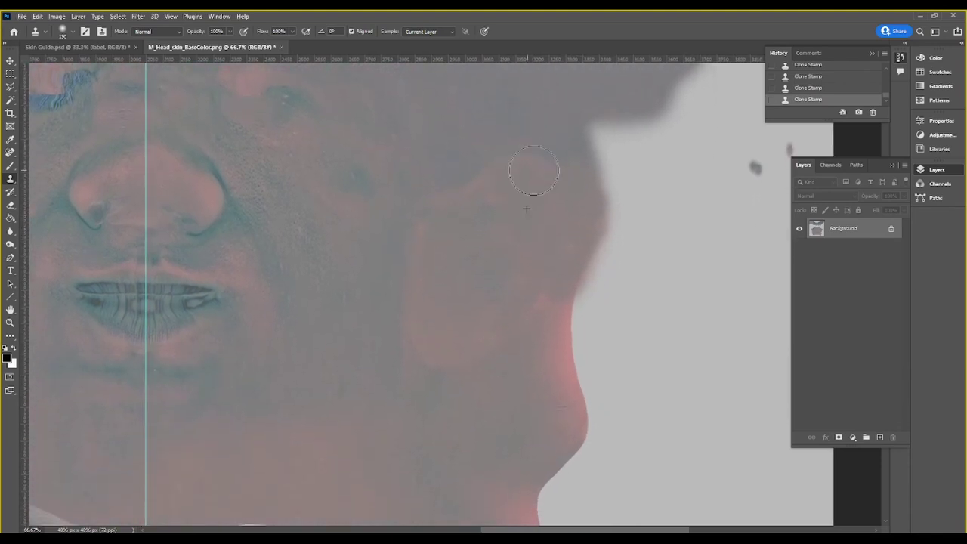
Step: Clone skin over the upper cheek and extend the face and jaw edge
{"action": "left_click_drag", "start_coordinate": [533, 171], "coordinate": [488, 196]}
{"action": "left_click", "coordinate": [518, 217], "text": "alt"}
{"action": "left_click_drag", "start_coordinate": [534, 261], "coordinate": [554, 289]}
{"action": "left_click", "coordinate": [529, 300], "text": "alt"}
{"action": "mouse_move", "coordinate": [581, 298]}
{"action": "left_mouse_down"}
{"action": "mouse_move", "coordinate": [511, 392]}
{"action": "mouse_move", "coordinate": [554, 409]}
{"action": "left_mouse_up"}
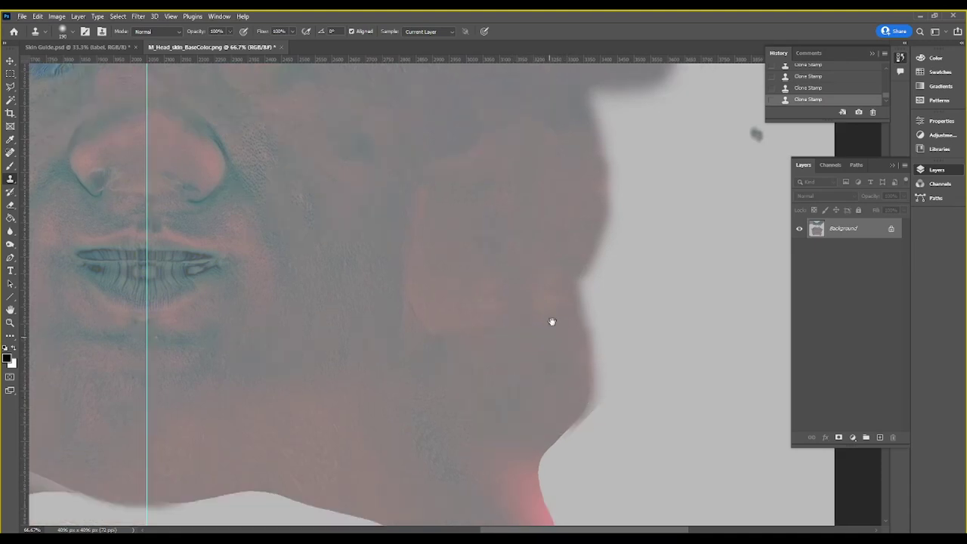
Step: Cover the pink jaw edge and fill the grey notch along the jawline
{"action": "scroll", "coordinate": [551, 319], "scroll_direction": "down", "scroll_amount": 5}
{"action": "left_click", "coordinate": [483, 268], "text": "alt"}
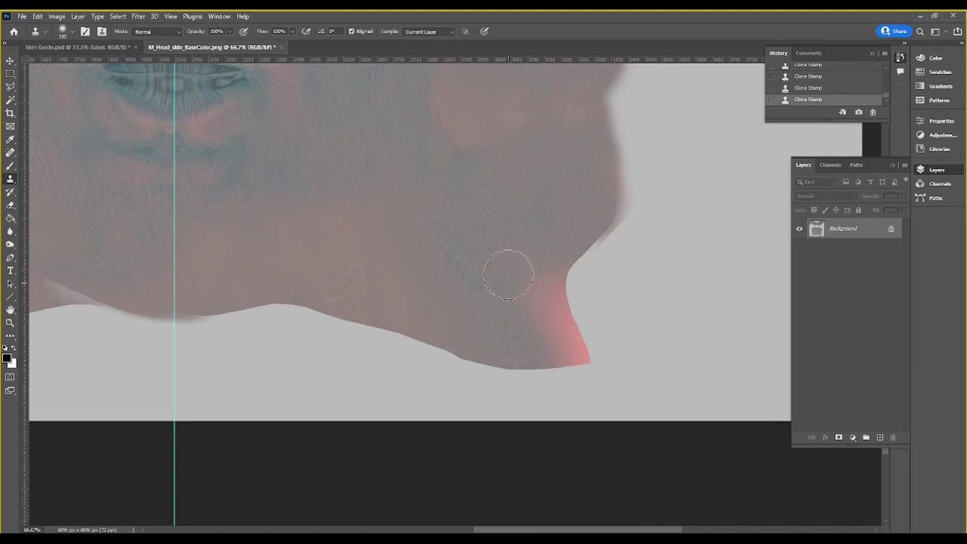
{"action": "left_click_drag", "start_coordinate": [522, 287], "coordinate": [574, 340]}
{"action": "mouse_move", "coordinate": [510, 290]}
{"action": "left_mouse_down"}
{"action": "mouse_move", "coordinate": [566, 264]}
{"action": "mouse_move", "coordinate": [574, 320]}
{"action": "mouse_move", "coordinate": [559, 355]}
{"action": "left_mouse_up"}
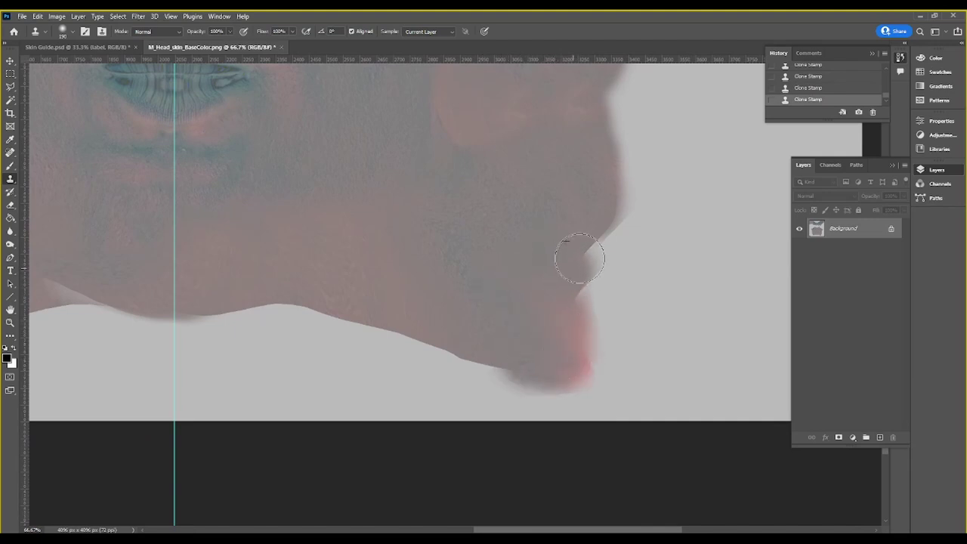
{"action": "left_click", "coordinate": [524, 298], "text": "alt"}
{"action": "mouse_move", "coordinate": [571, 291]}
{"action": "left_mouse_down"}
{"action": "mouse_move", "coordinate": [578, 249]}
{"action": "mouse_move", "coordinate": [601, 218]}
{"action": "left_mouse_up"}
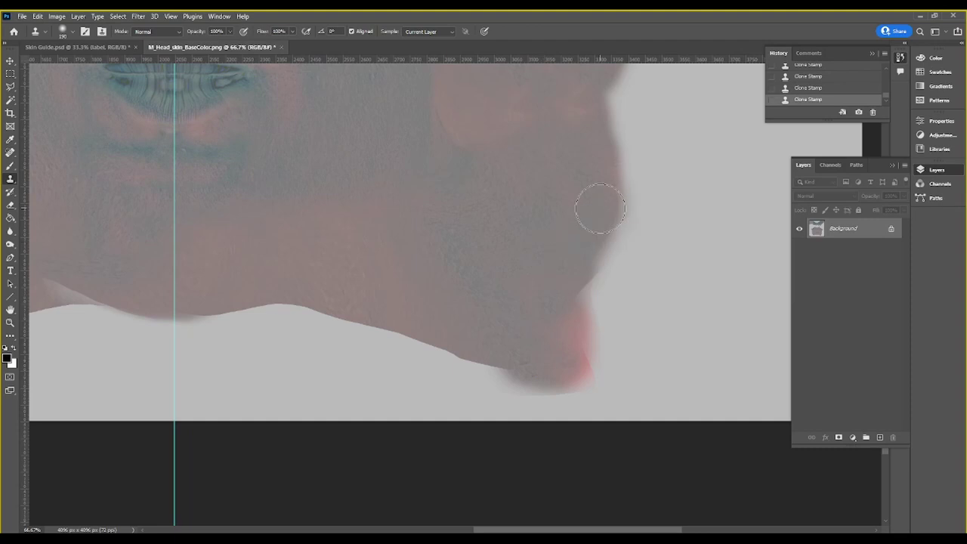
Step: Add cloned skin texture over the blurry top of the head
{"action": "left_click_drag", "start_coordinate": [345, 210], "coordinate": [443, 431]}
{"action": "mouse_move", "coordinate": [471, 193]}
{"action": "left_mouse_down"}
{"action": "mouse_move", "coordinate": [384, 367]}
{"action": "mouse_move", "coordinate": [397, 354]}
{"action": "left_mouse_up"}
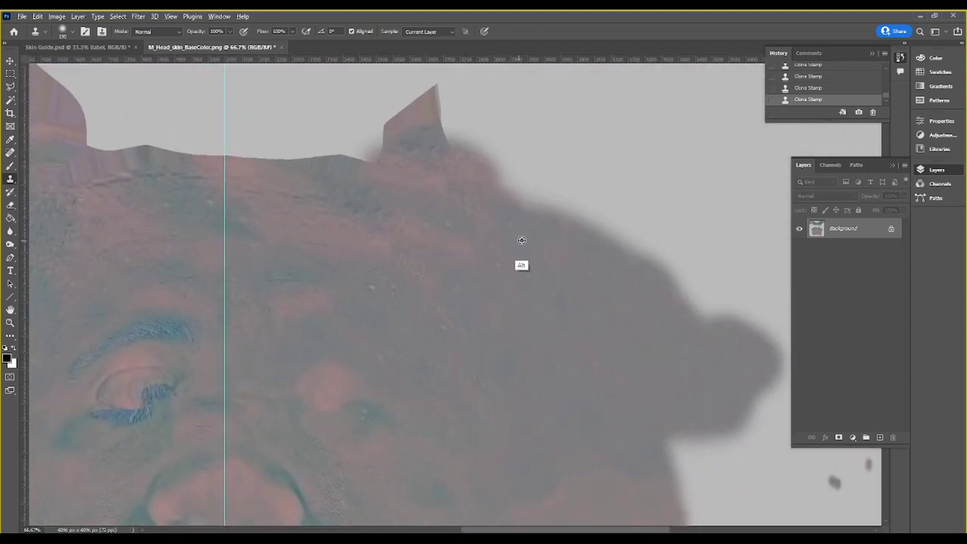
{"action": "left_click", "coordinate": [520, 241], "text": "alt"}
{"action": "mouse_move", "coordinate": [488, 209]}
{"action": "left_mouse_down"}
{"action": "mouse_move", "coordinate": [426, 174]}
{"action": "mouse_move", "coordinate": [470, 176]}
{"action": "mouse_move", "coordinate": [433, 192]}
{"action": "mouse_move", "coordinate": [423, 151]}
{"action": "mouse_move", "coordinate": [416, 162]}
{"action": "left_mouse_up"}
{"action": "left_click", "coordinate": [509, 255], "text": "alt"}
{"action": "left_click", "coordinate": [472, 277], "text": "alt"}
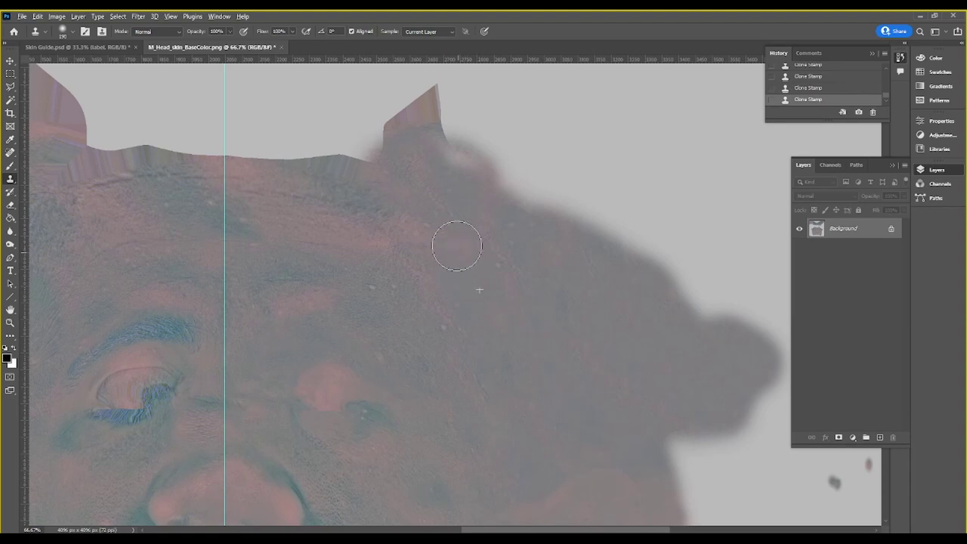
{"action": "left_click_drag", "start_coordinate": [471, 222], "coordinate": [465, 253]}
Step: Build up texture along the head edge and extend the head outline upward
{"action": "left_click", "coordinate": [491, 262], "text": "alt"}
{"action": "mouse_move", "coordinate": [417, 153]}
{"action": "left_mouse_down"}
{"action": "mouse_move", "coordinate": [410, 147]}
{"action": "mouse_move", "coordinate": [421, 145]}
{"action": "mouse_move", "coordinate": [427, 104]}
{"action": "mouse_move", "coordinate": [462, 164]}
{"action": "mouse_move", "coordinate": [491, 173]}
{"action": "mouse_move", "coordinate": [495, 200]}
{"action": "left_mouse_up"}
{"action": "left_click", "coordinate": [458, 247], "text": "alt"}
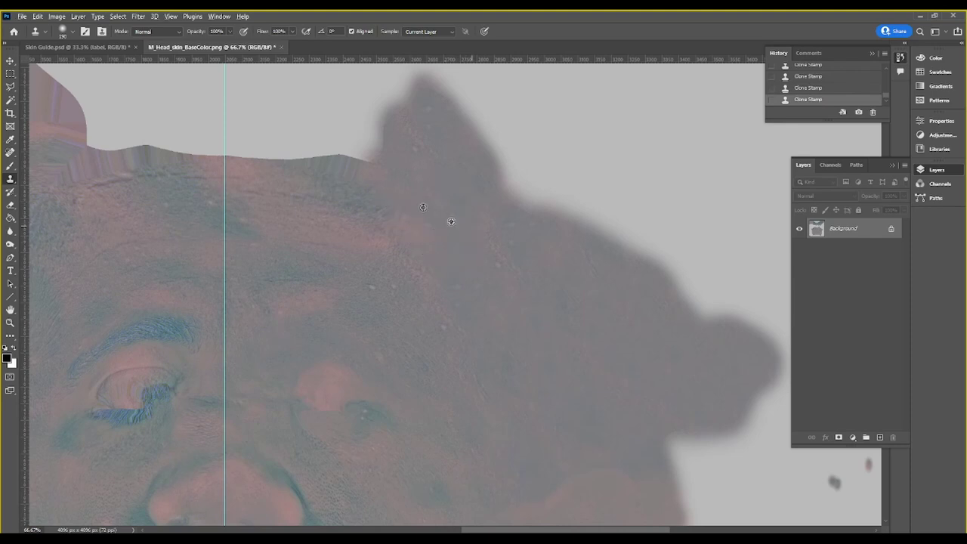
{"action": "mouse_move", "coordinate": [358, 173]}
{"action": "left_mouse_down"}
{"action": "mouse_move", "coordinate": [332, 165]}
{"action": "mouse_move", "coordinate": [374, 136]}
{"action": "mouse_move", "coordinate": [409, 145]}
{"action": "left_mouse_up"}
{"action": "left_click", "coordinate": [492, 252], "text": "alt"}
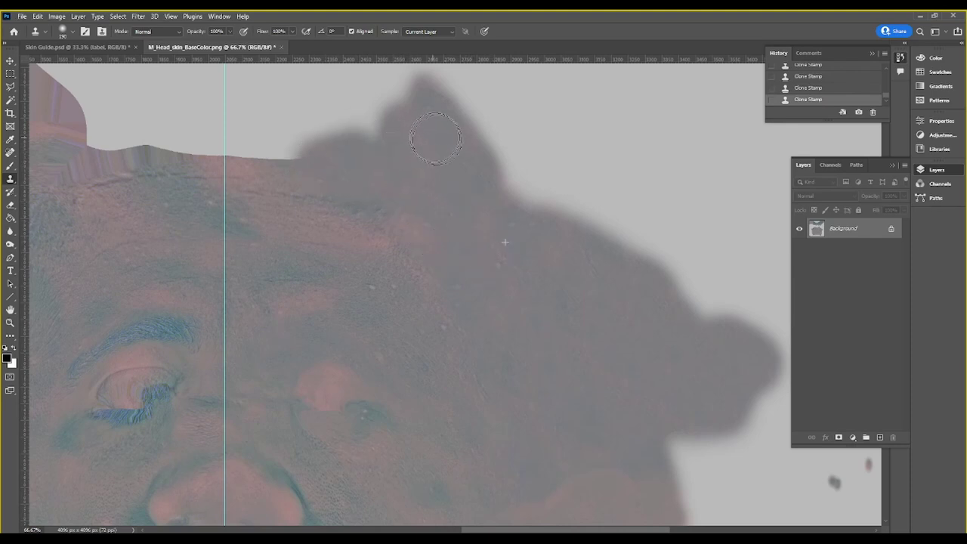
{"action": "left_click", "coordinate": [359, 162], "text": "alt"}
{"action": "mouse_move", "coordinate": [287, 145]}
{"action": "left_mouse_down"}
{"action": "mouse_move", "coordinate": [309, 155]}
{"action": "mouse_move", "coordinate": [216, 140]}
{"action": "mouse_move", "coordinate": [293, 147]}
{"action": "mouse_move", "coordinate": [223, 151]}
{"action": "mouse_move", "coordinate": [267, 141]}
{"action": "left_mouse_up"}
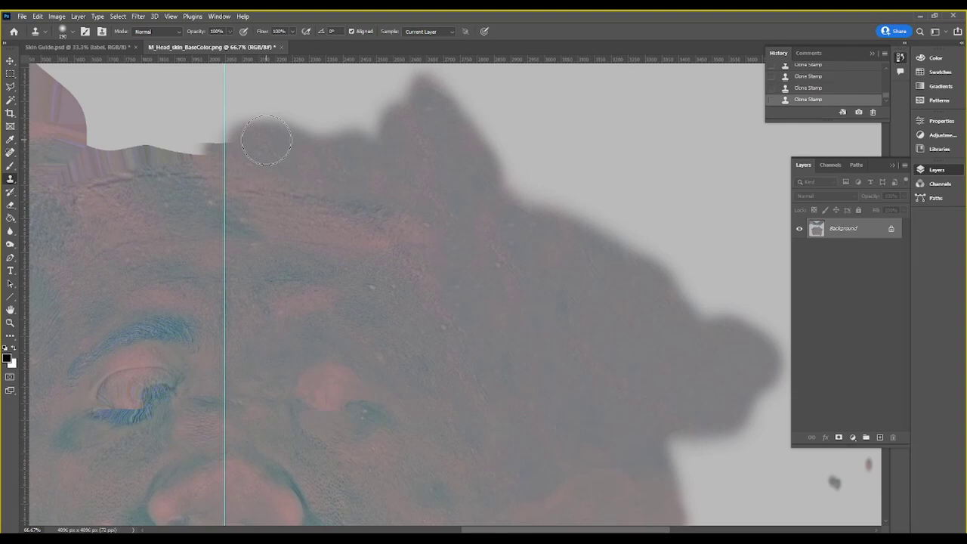
Step: Zoom out to the whole texture and duplicate the image onto Layer 1
{"action": "key", "text": "ctrl+minus"}
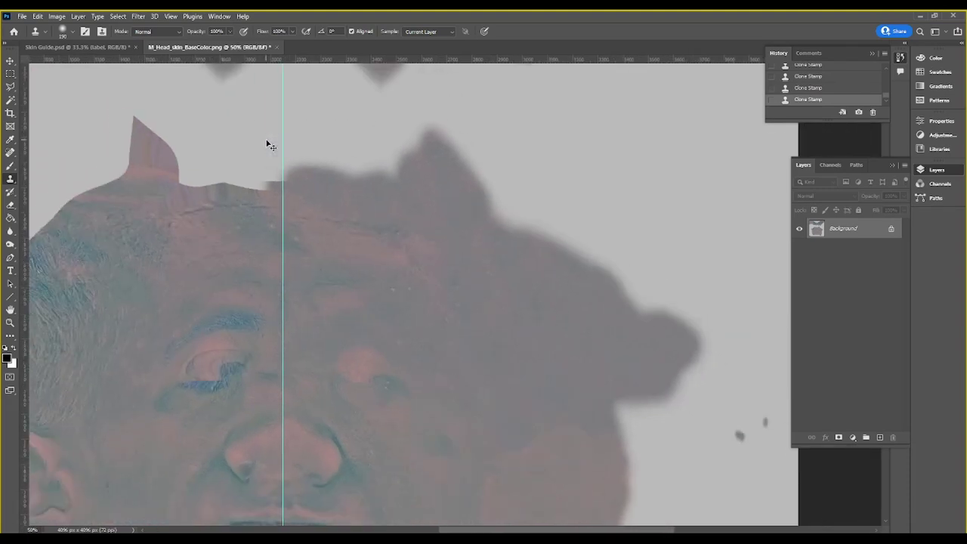
{"action": "key", "text": "ctrl+minus"}
{"action": "key", "text": "ctrl+minus"}
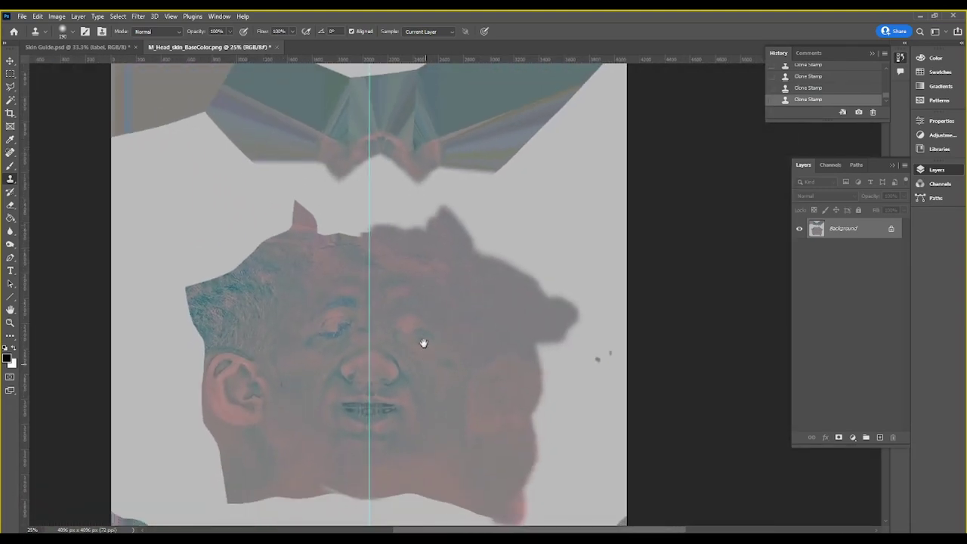
{"action": "left_click_drag", "start_coordinate": [426, 370], "coordinate": [400, 385]}
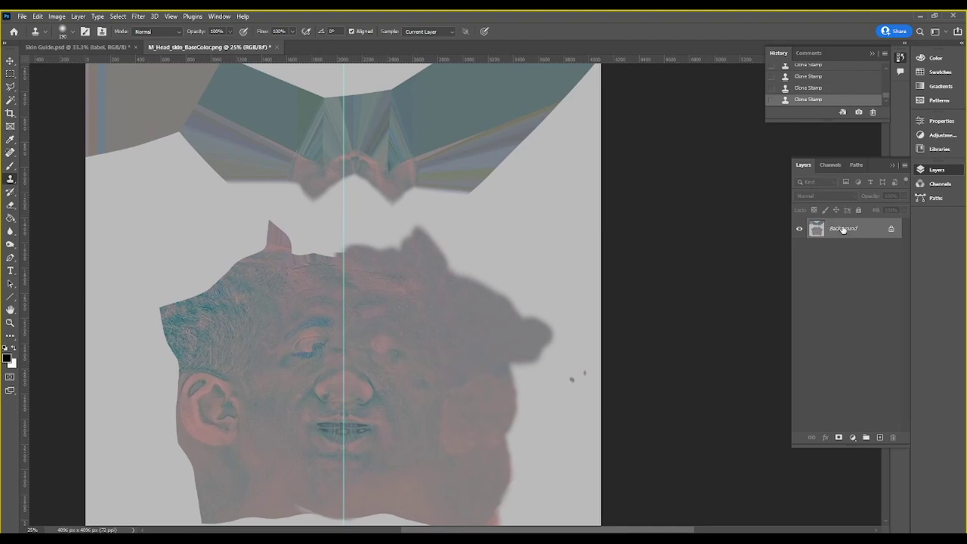
{"action": "key", "text": "ctrl+j"}
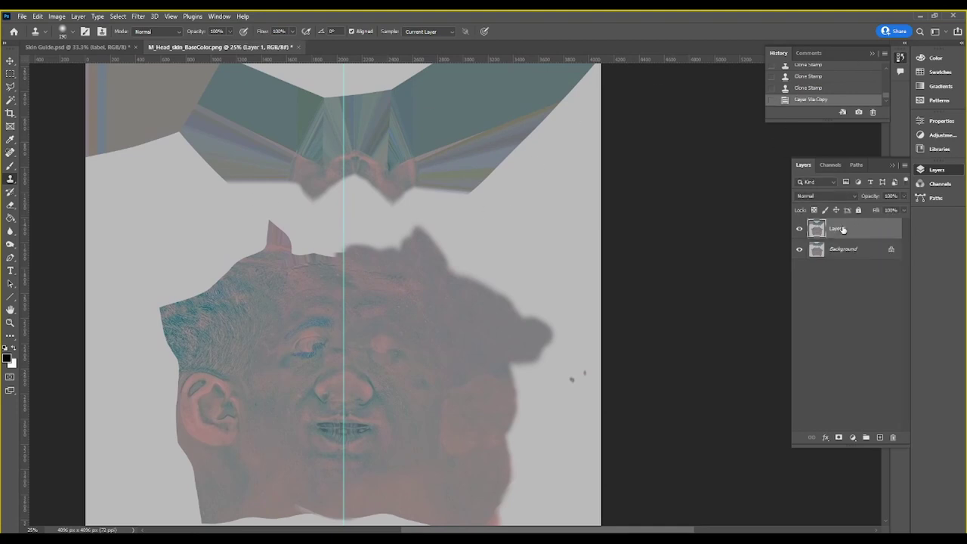
Step: Mask Layer 1 with a fixed 2048x4096 half-width selection and invert the mask
{"action": "scroll", "coordinate": [104, 128], "scroll_direction": "right", "scroll_amount": 2}
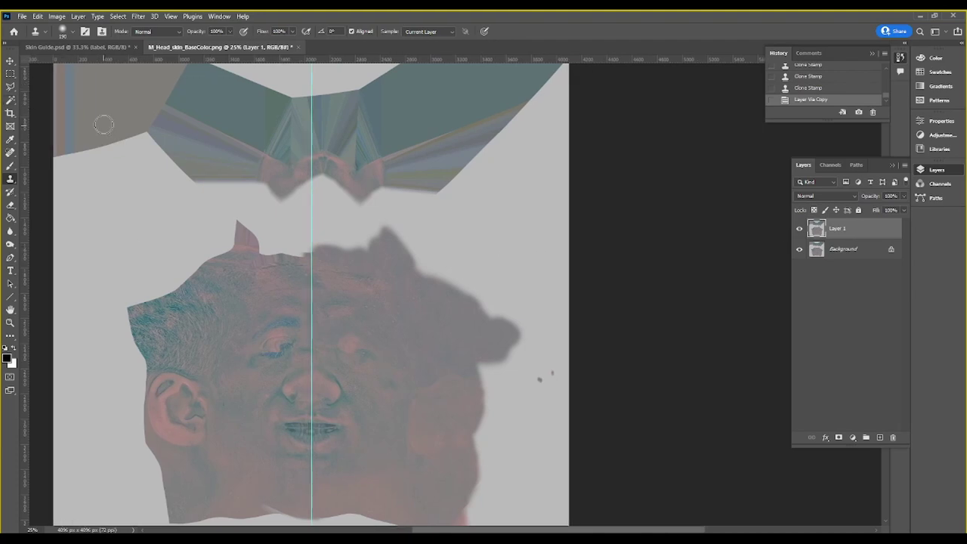
{"action": "scroll", "coordinate": [103, 128], "scroll_direction": "down", "scroll_amount": 2, "text": "alt"}
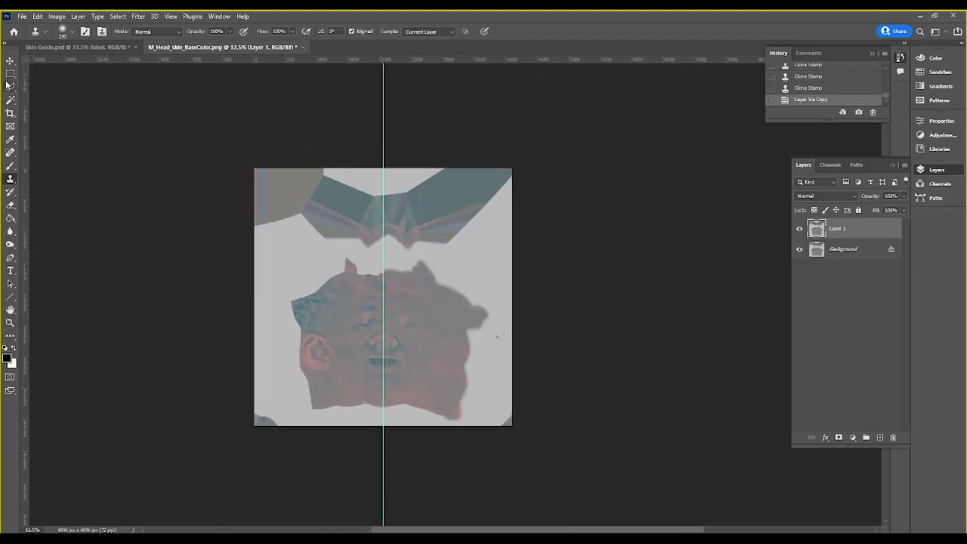
{"action": "left_click", "coordinate": [10, 73]}
{"action": "mouse_move", "coordinate": [215, 173]}
{"action": "left_mouse_down"}
{"action": "mouse_move", "coordinate": [336, 463]}
{"action": "mouse_move", "coordinate": [252, 456]}
{"action": "left_mouse_up"}
{"action": "left_click", "coordinate": [837, 437]}
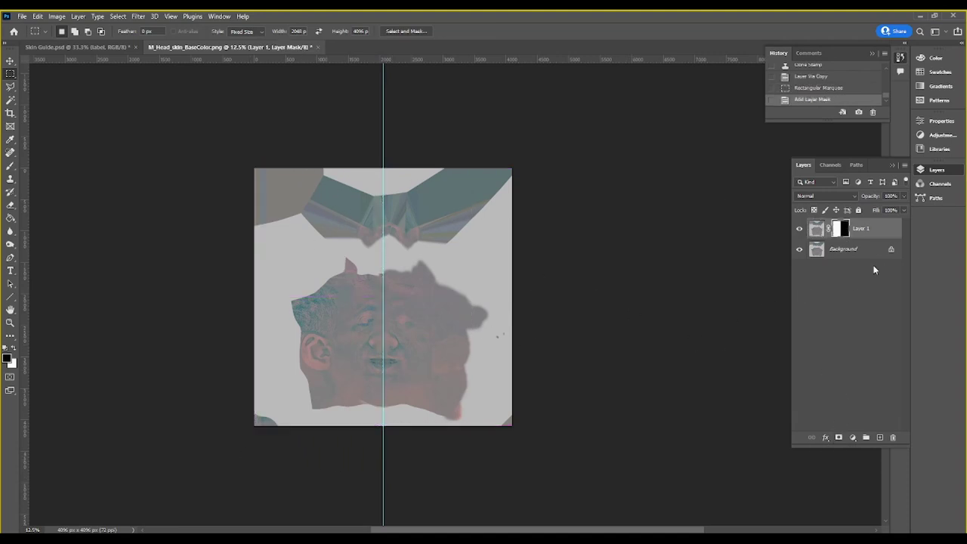
{"action": "key", "text": "ctrl+i"}
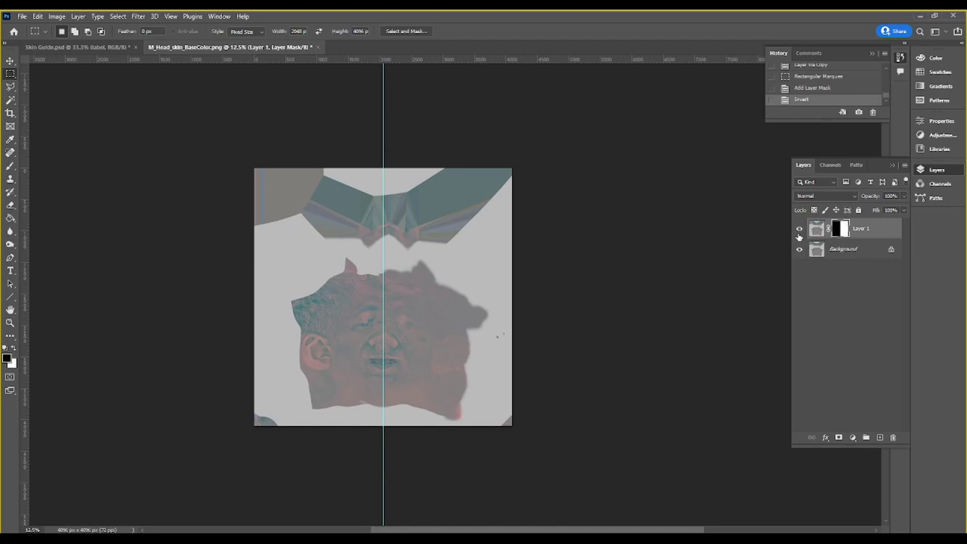
Step: Flip Layer 1 horizontally with Free Transform and apply the mirror
{"action": "key", "text": "ctrl+t"}
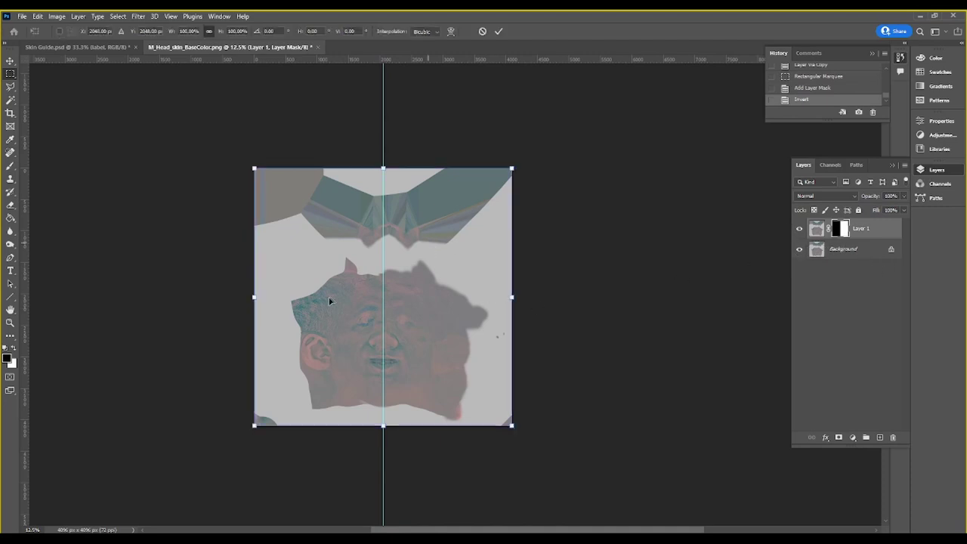
{"action": "right_click", "coordinate": [443, 270]}
{"action": "left_click", "coordinate": [498, 469]}
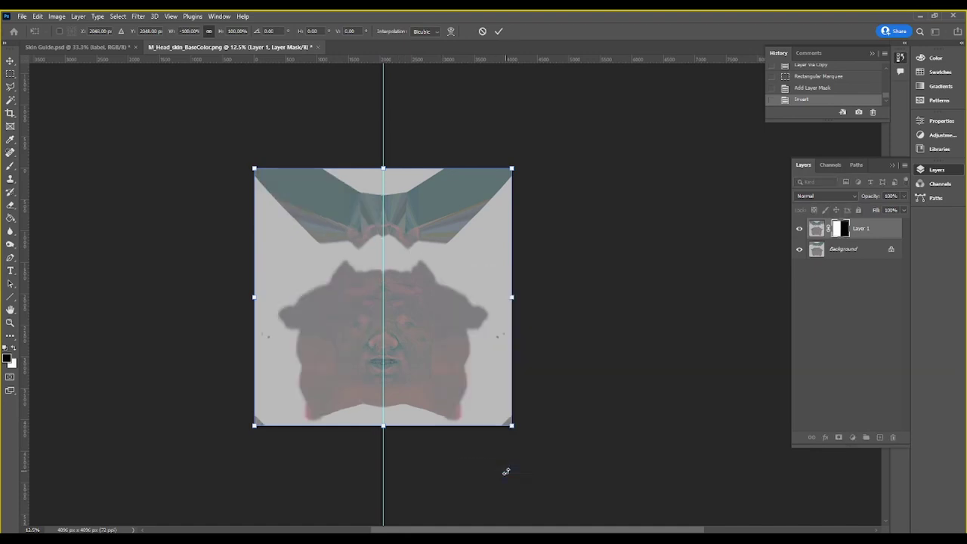
{"action": "key", "text": "Return"}
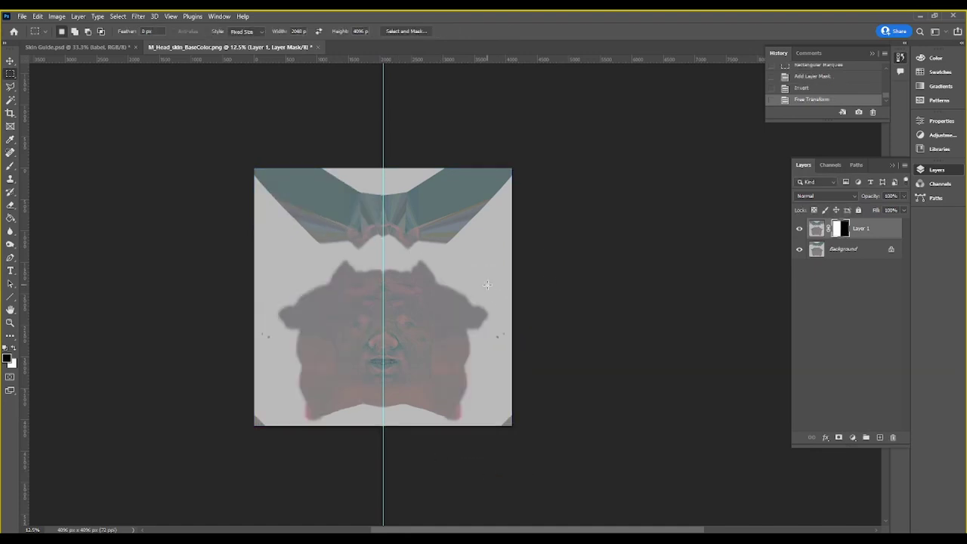
Step: Compare the mirrored layer by toggling its visibility, then merge it down into Background
{"action": "key", "text": "ctrl+plus"}
{"action": "left_click_drag", "start_coordinate": [427, 327], "coordinate": [442, 254]}
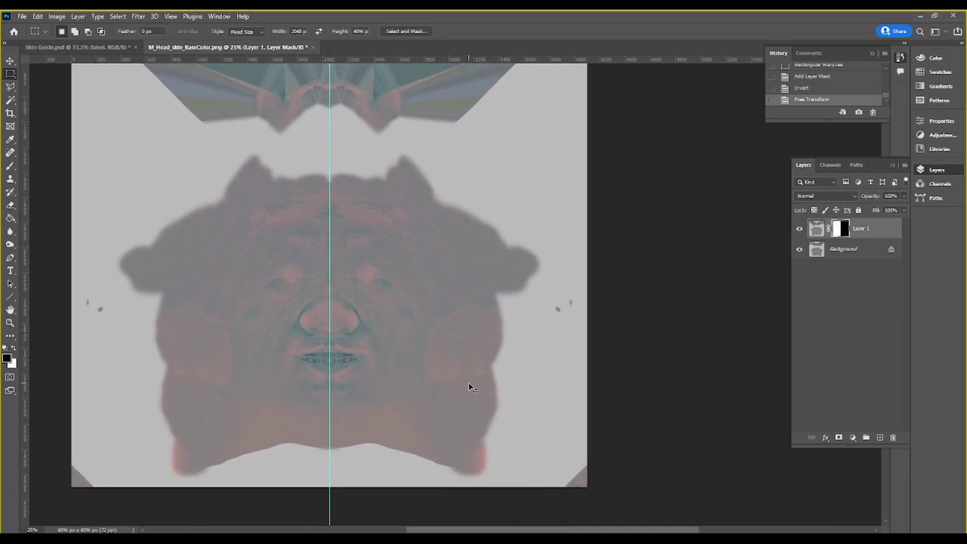
{"action": "left_click", "coordinate": [799, 229]}
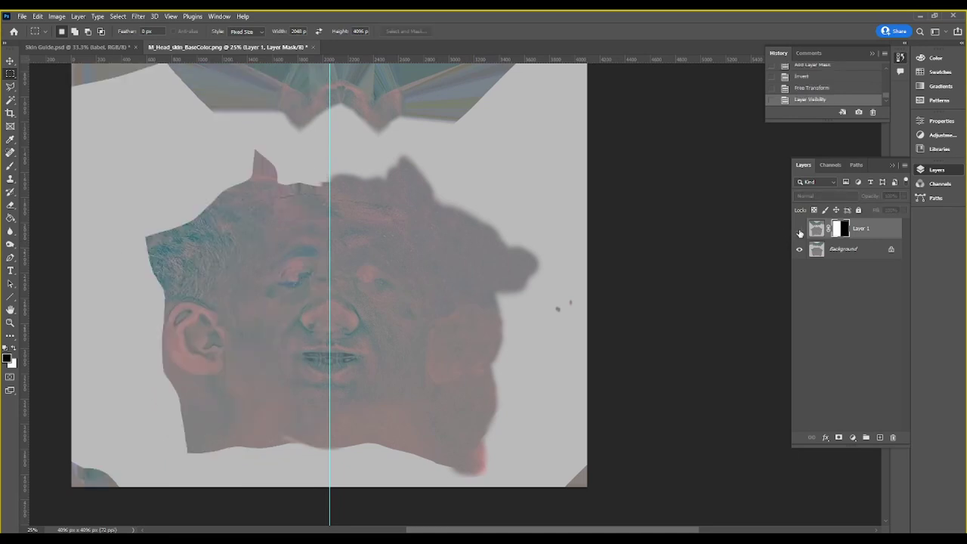
{"action": "left_click", "coordinate": [799, 230]}
{"action": "scroll", "coordinate": [495, 390], "scroll_direction": "up", "scroll_amount": 1, "text": "alt"}
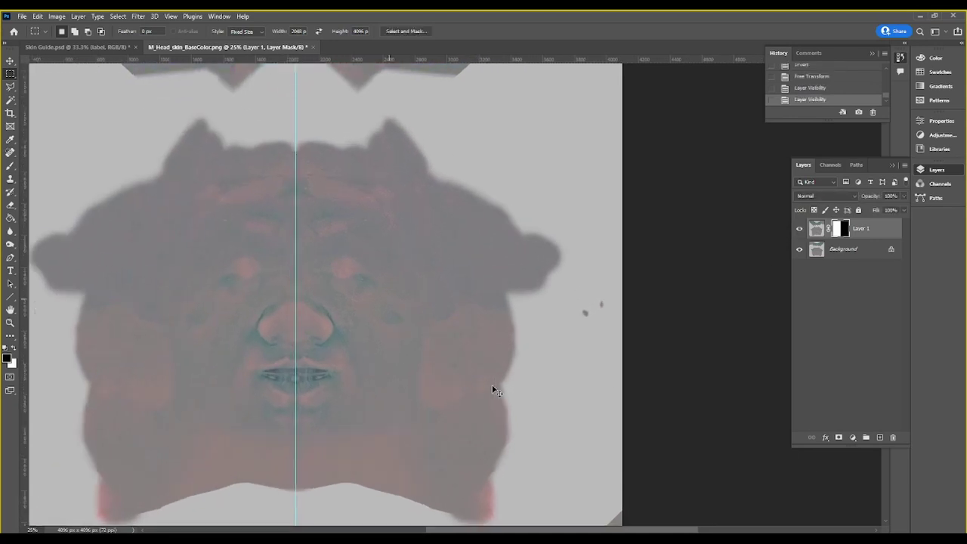
{"action": "scroll", "coordinate": [494, 388], "scroll_direction": "up", "scroll_amount": 2, "text": "alt"}
{"action": "left_click_drag", "start_coordinate": [435, 468], "coordinate": [480, 282]}
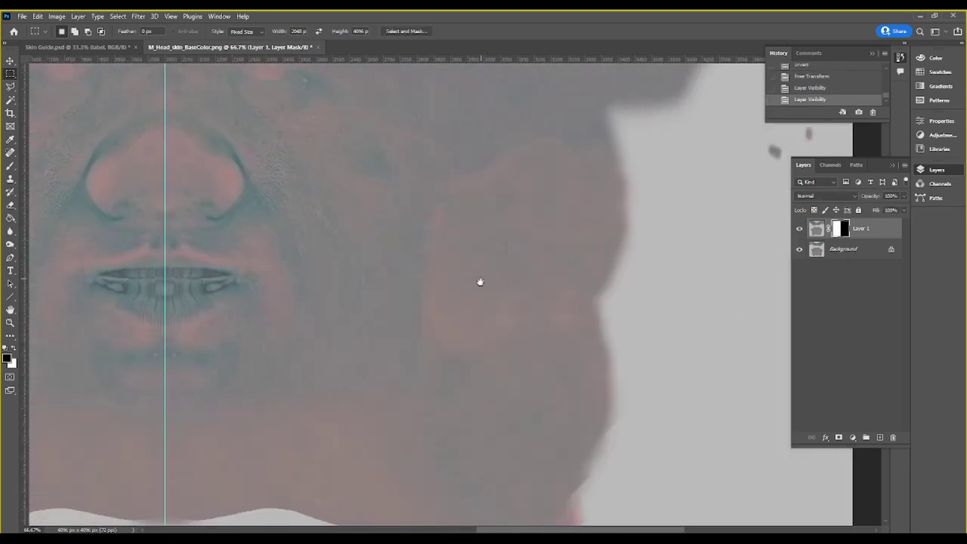
{"action": "scroll", "coordinate": [426, 292], "scroll_direction": "down", "scroll_amount": 2, "text": "alt"}
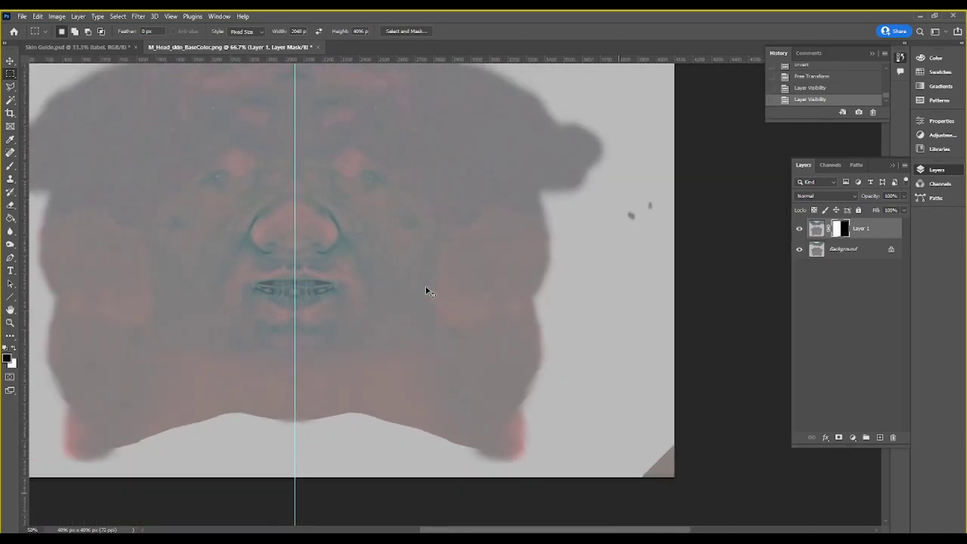
{"action": "scroll", "coordinate": [425, 287], "scroll_direction": "down", "scroll_amount": 1, "text": "alt"}
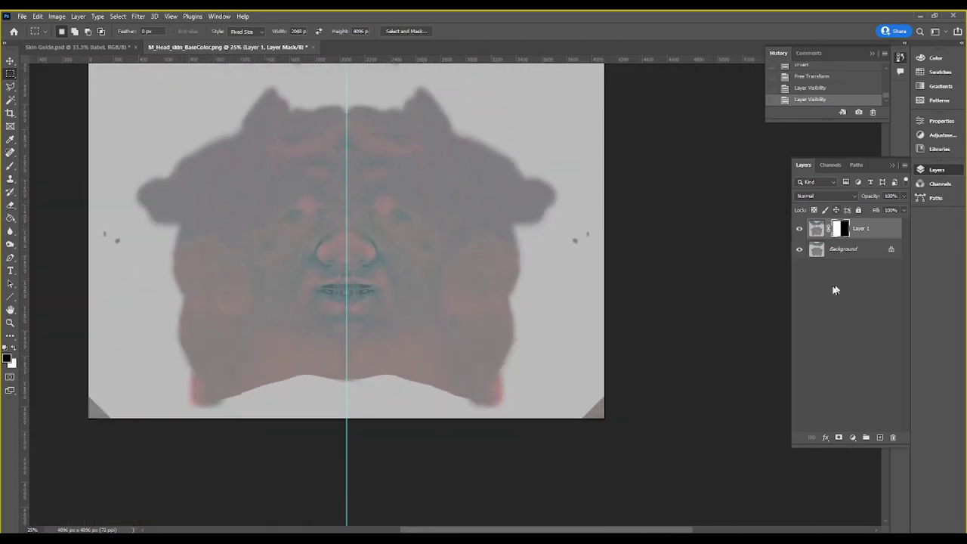
{"action": "left_click", "coordinate": [903, 168]}
{"action": "left_click", "coordinate": [831, 459]}
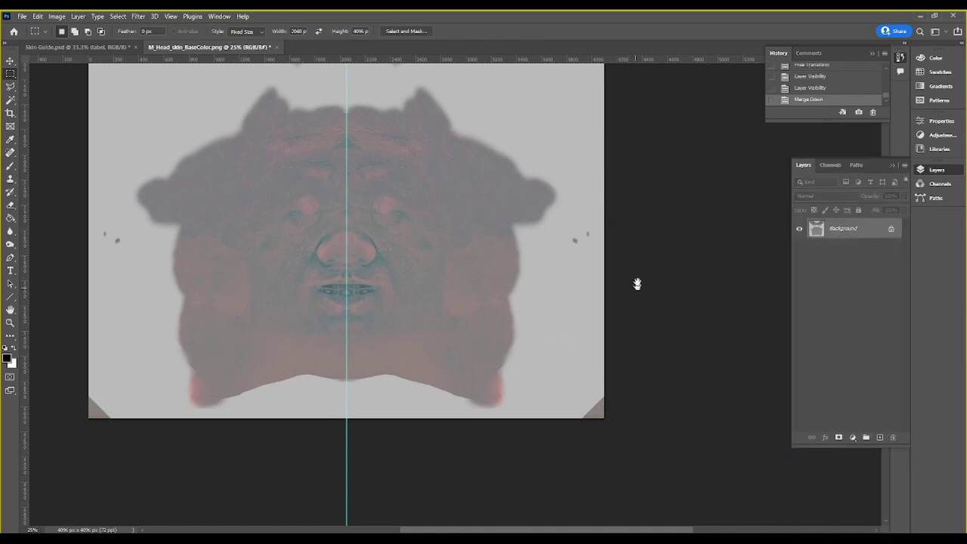
Step: Add a new layer filled with 808080 grey and place it below Background
{"action": "mouse_move", "coordinate": [563, 139]}
{"action": "left_mouse_down"}
{"action": "mouse_move", "coordinate": [555, 132]}
{"action": "mouse_move", "coordinate": [589, 278]}
{"action": "left_mouse_up"}
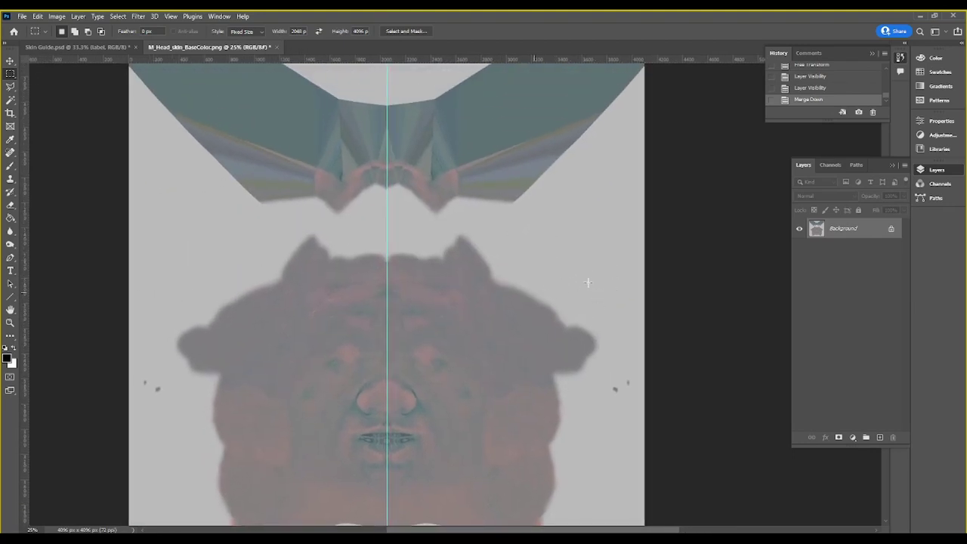
{"action": "left_click", "coordinate": [880, 438]}
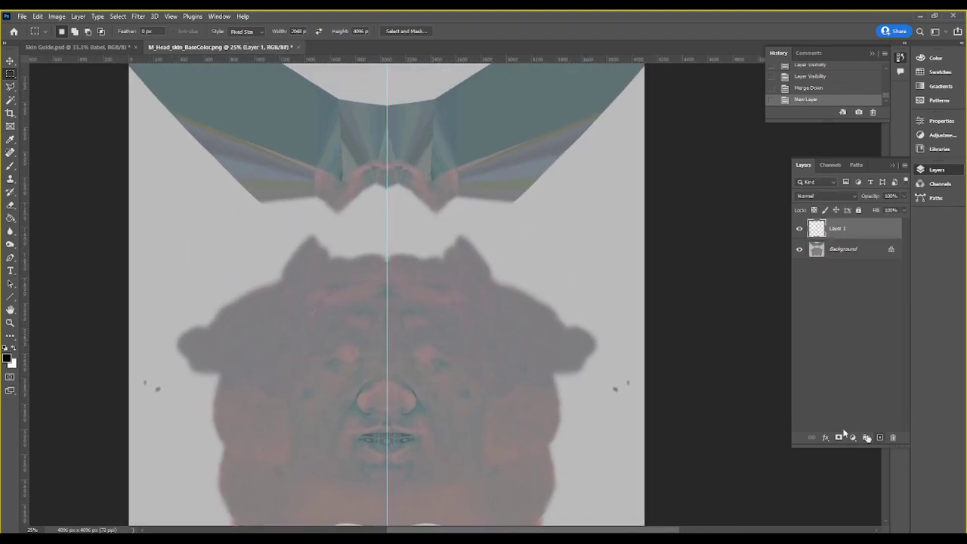
{"action": "left_click", "coordinate": [6, 359]}
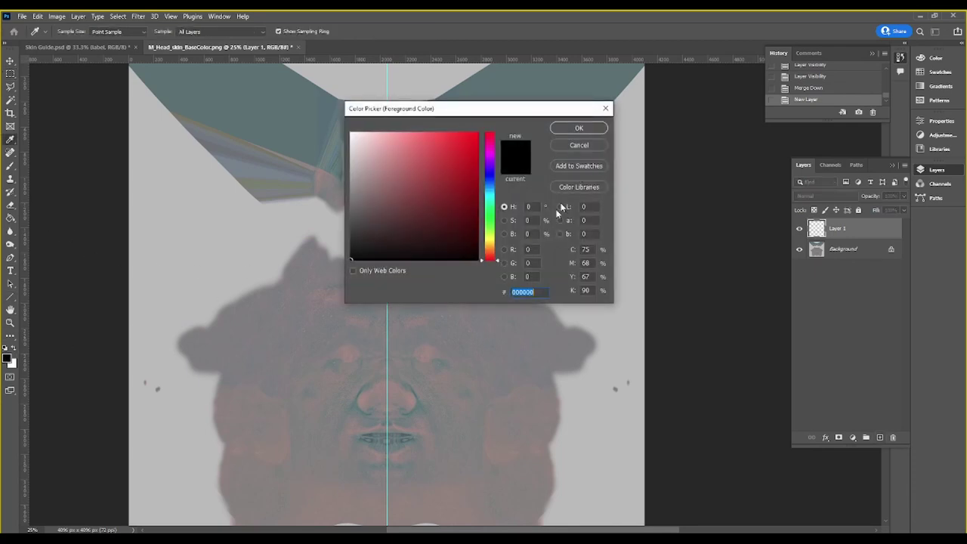
{"action": "type", "text": "8080"}
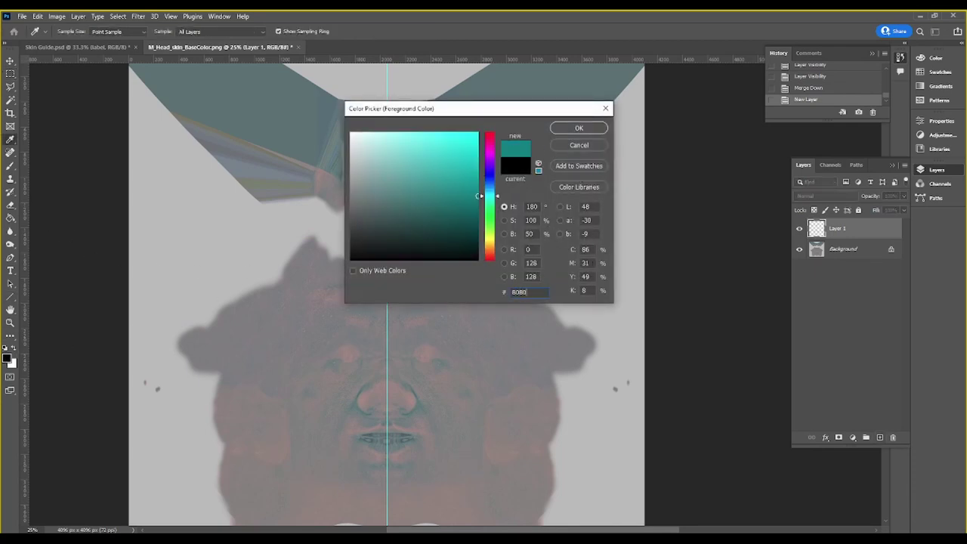
{"action": "type", "text": "80"}
{"action": "key", "text": "Return"}
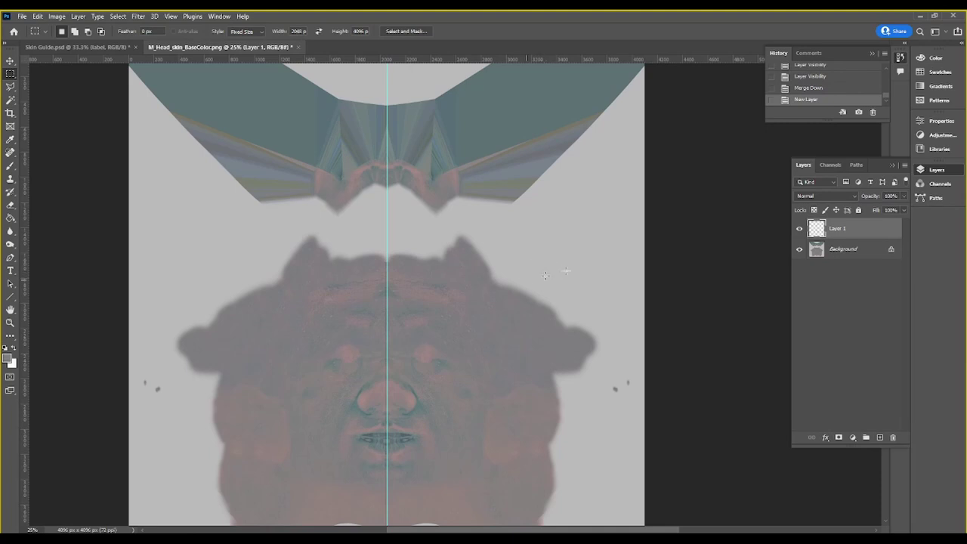
{"action": "left_click", "coordinate": [9, 218]}
{"action": "left_click", "coordinate": [501, 251]}
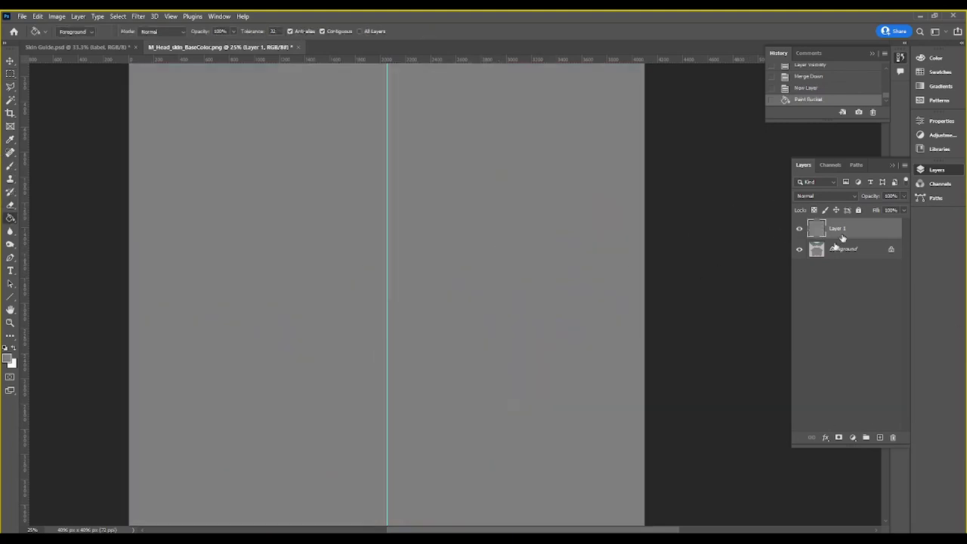
{"action": "left_click_drag", "start_coordinate": [827, 230], "coordinate": [842, 253]}
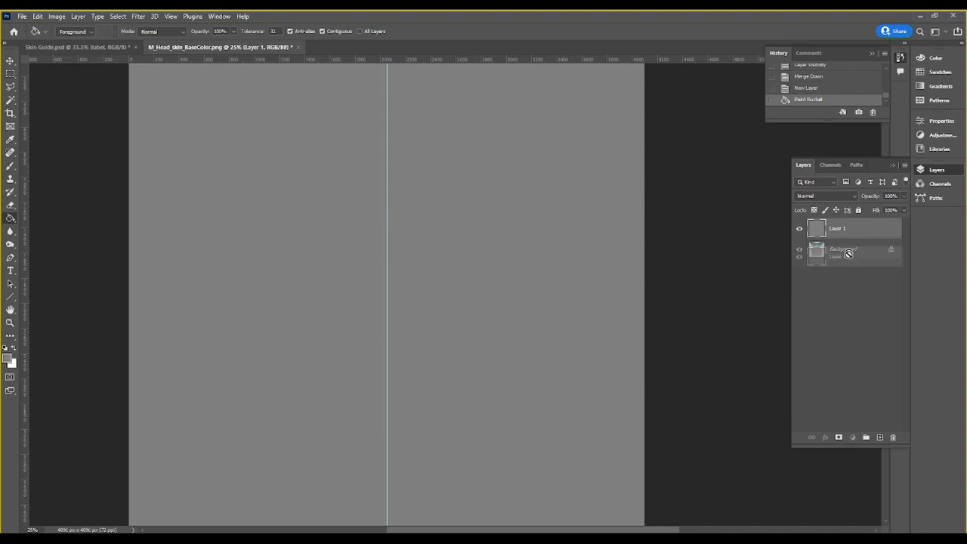
Step: Unlock Background as Layer 0 and move it above the grey layer
{"action": "double_click", "coordinate": [842, 253]}
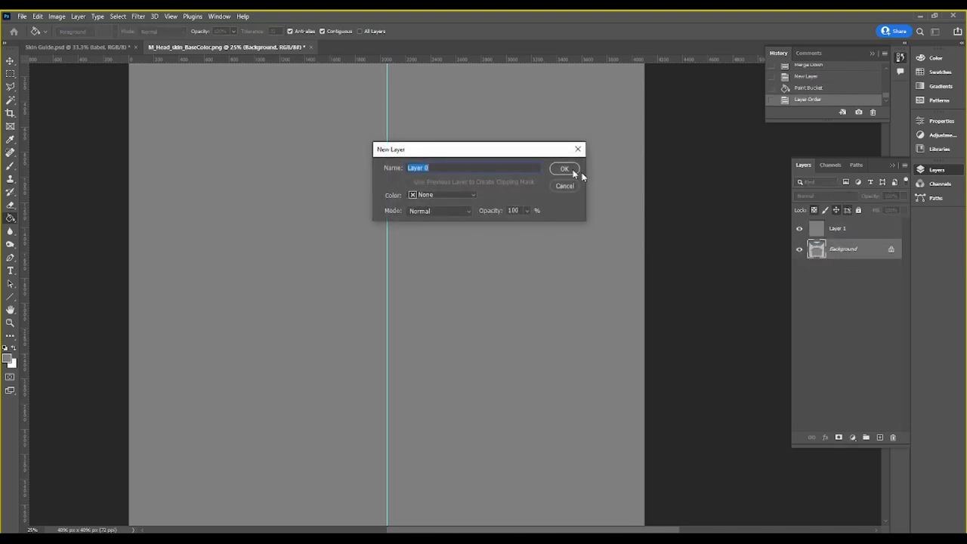
{"action": "key", "text": "Return"}
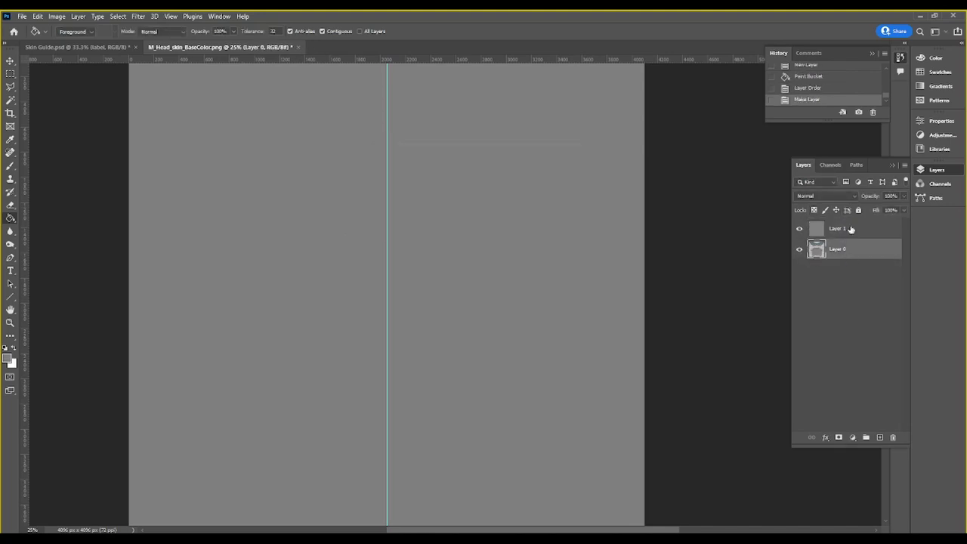
{"action": "left_click_drag", "start_coordinate": [850, 226], "coordinate": [847, 260]}
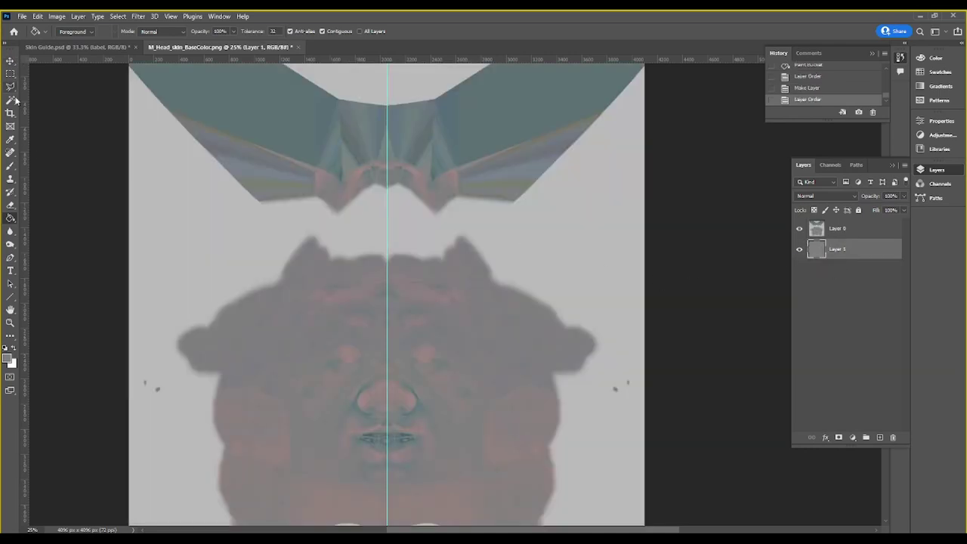
Step: Select the light background around the face on Layer 0 with the Magic Wand
{"action": "left_click", "coordinate": [12, 103]}
{"action": "left_click", "coordinate": [587, 268]}
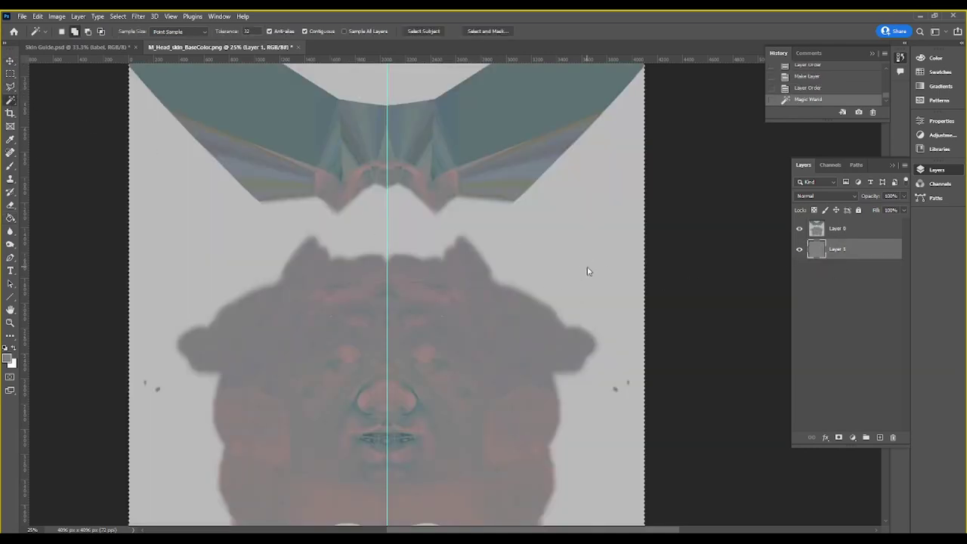
{"action": "key", "text": "ctrl+d"}
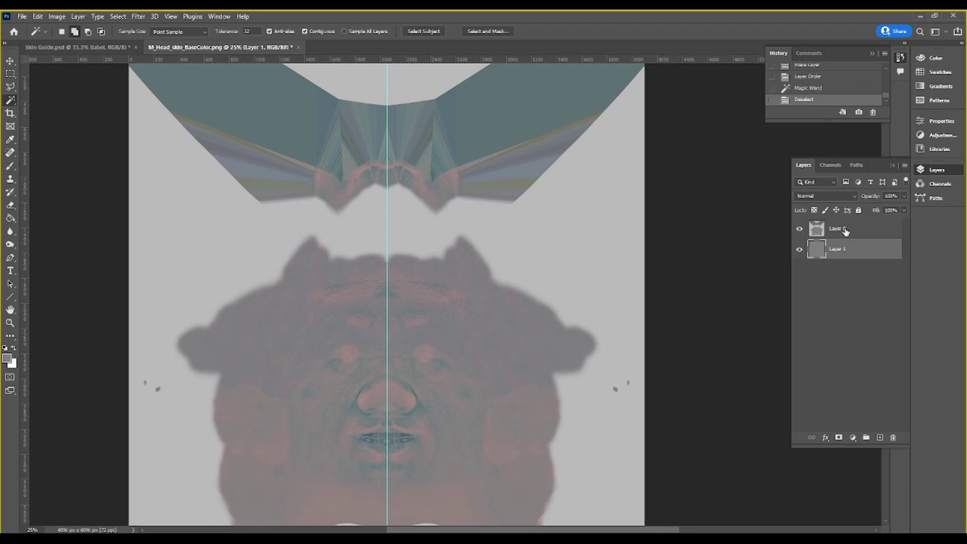
{"action": "left_click", "coordinate": [837, 228]}
{"action": "left_click", "coordinate": [496, 263]}
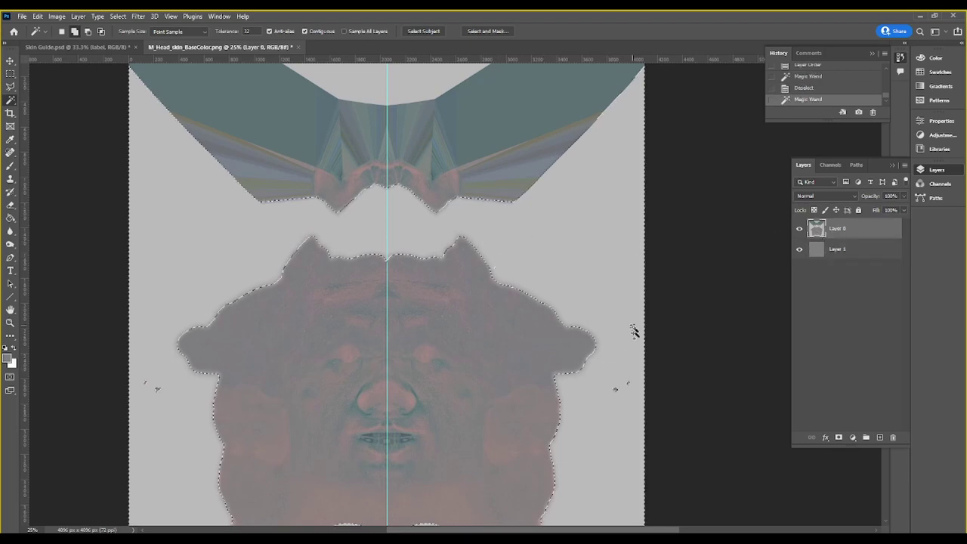
{"action": "scroll", "coordinate": [611, 404], "scroll_direction": "down", "scroll_amount": 5}
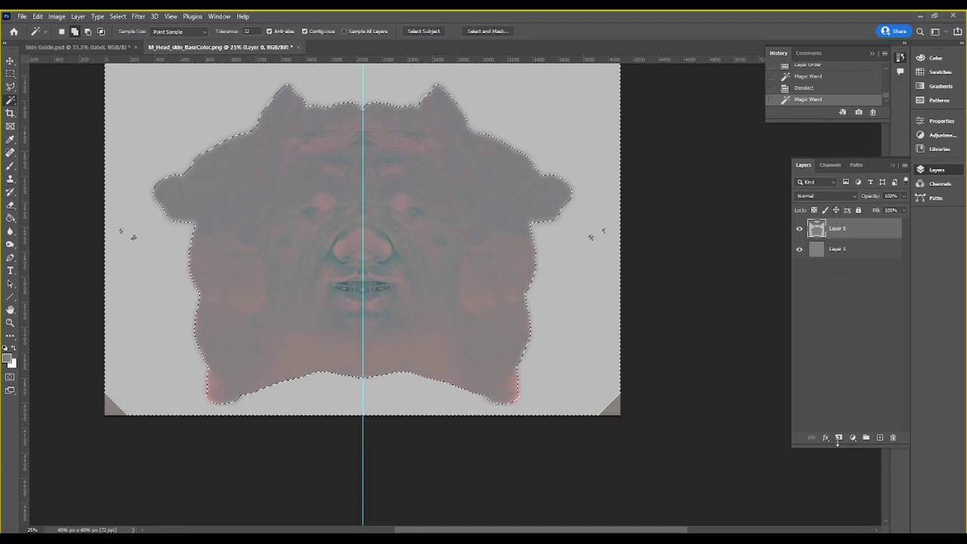
Step: Add a layer mask from the selection, invert it, and inspect the masked edges
{"action": "left_click", "coordinate": [837, 437]}
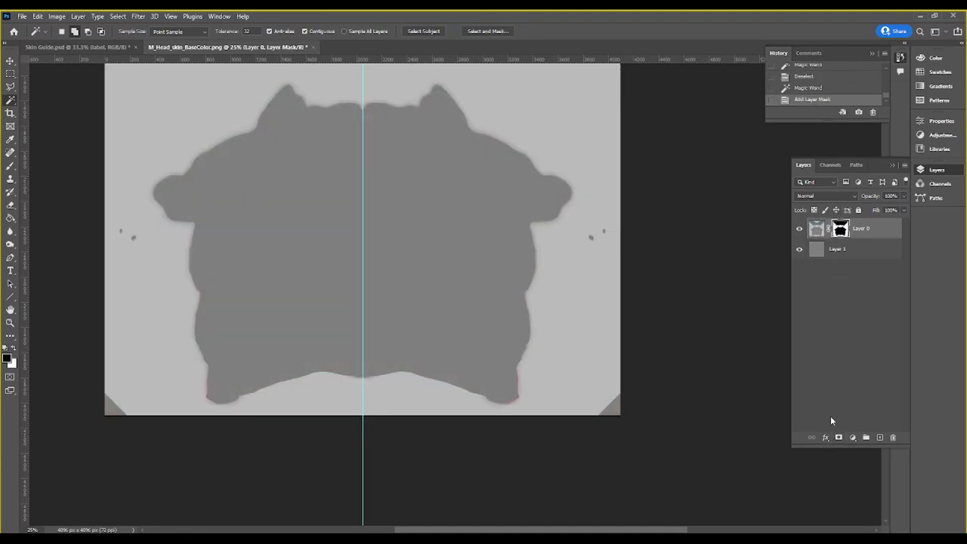
{"action": "key", "text": "ctrl+i"}
{"action": "left_click_drag", "start_coordinate": [541, 286], "coordinate": [574, 345]}
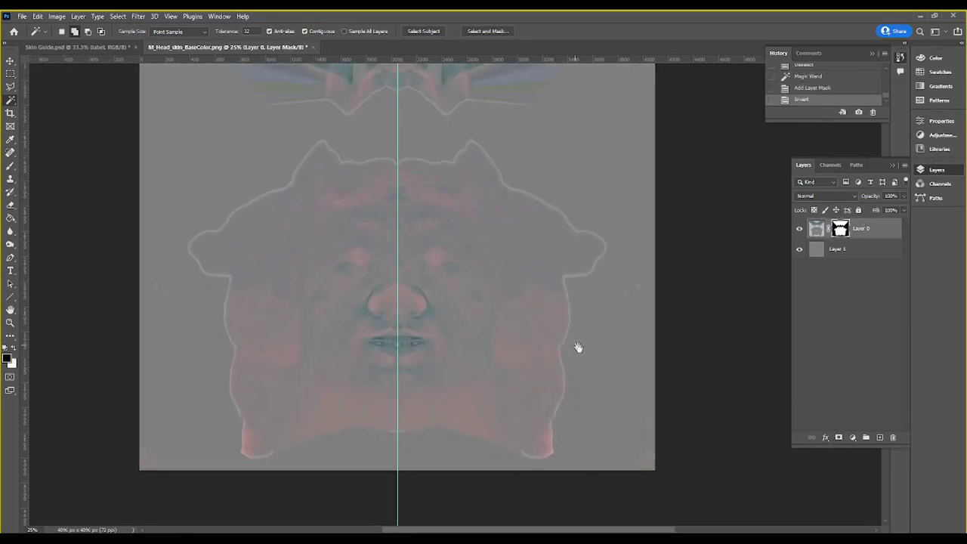
{"action": "left_click_drag", "start_coordinate": [474, 132], "coordinate": [507, 186]}
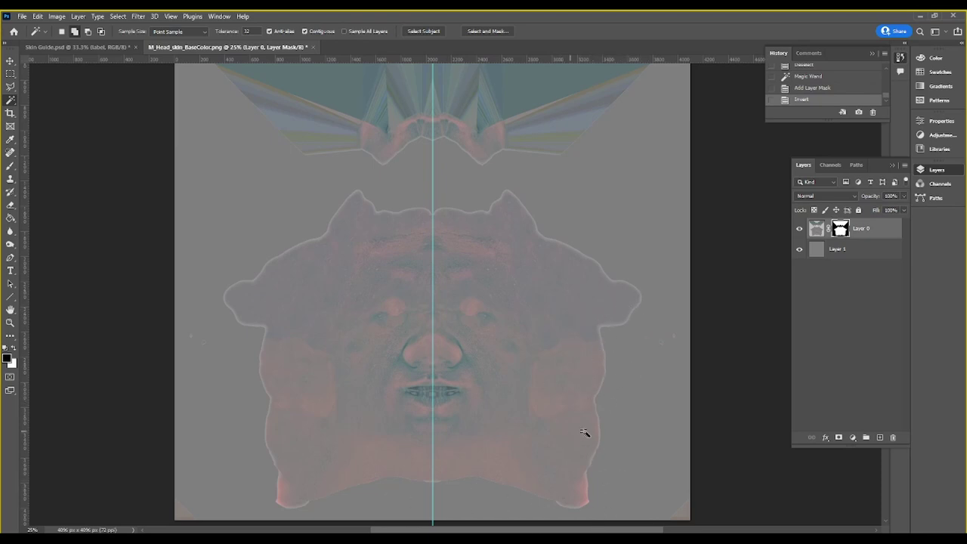
{"action": "scroll", "coordinate": [600, 370], "scroll_direction": "up", "scroll_amount": 2}
{"action": "scroll", "coordinate": [572, 330], "scroll_direction": "right", "scroll_amount": 1}
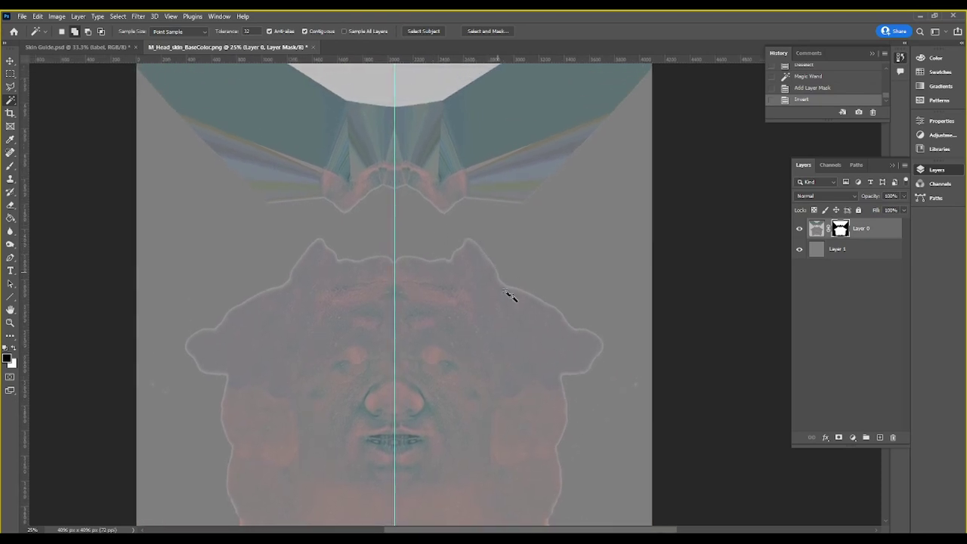
{"action": "scroll", "coordinate": [504, 211], "scroll_direction": "up", "scroll_amount": 2}
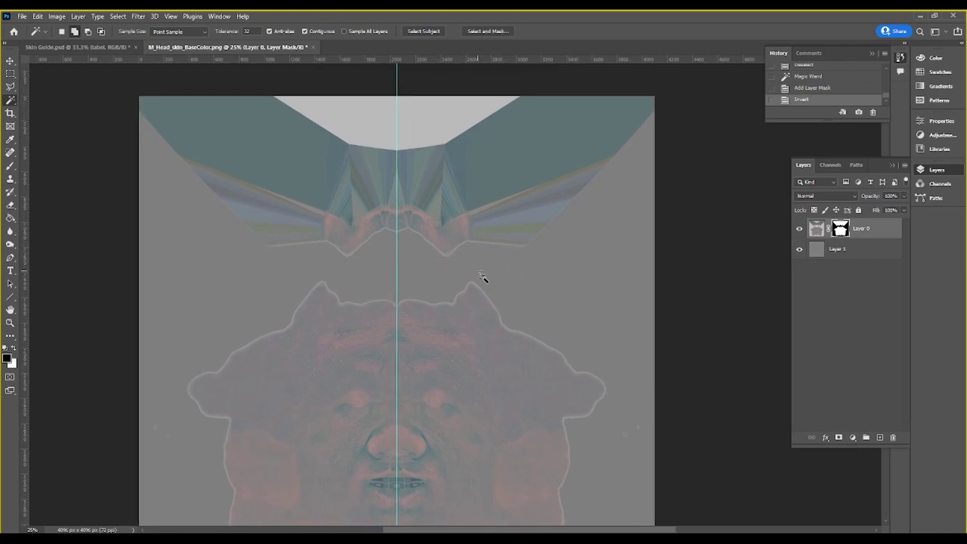
{"action": "left_click_drag", "start_coordinate": [620, 343], "coordinate": [579, 214]}
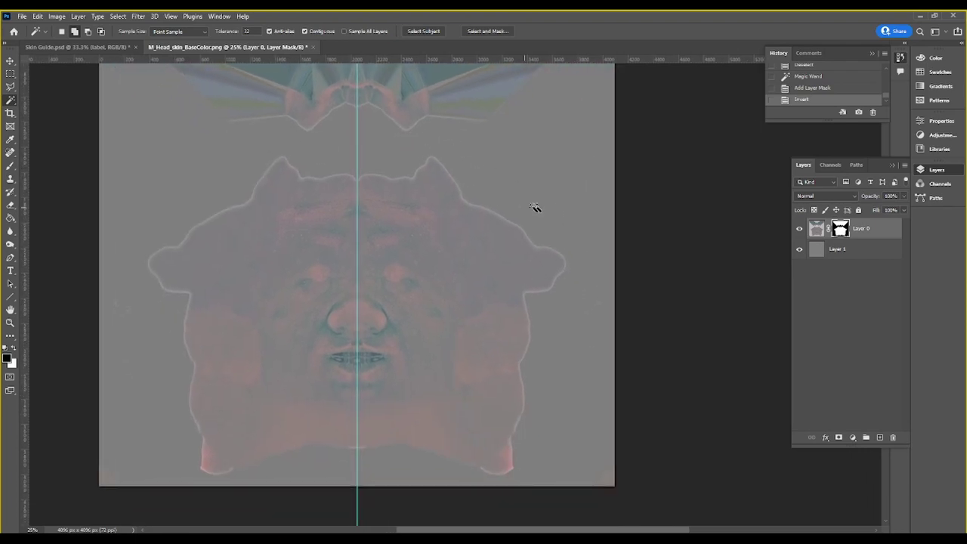
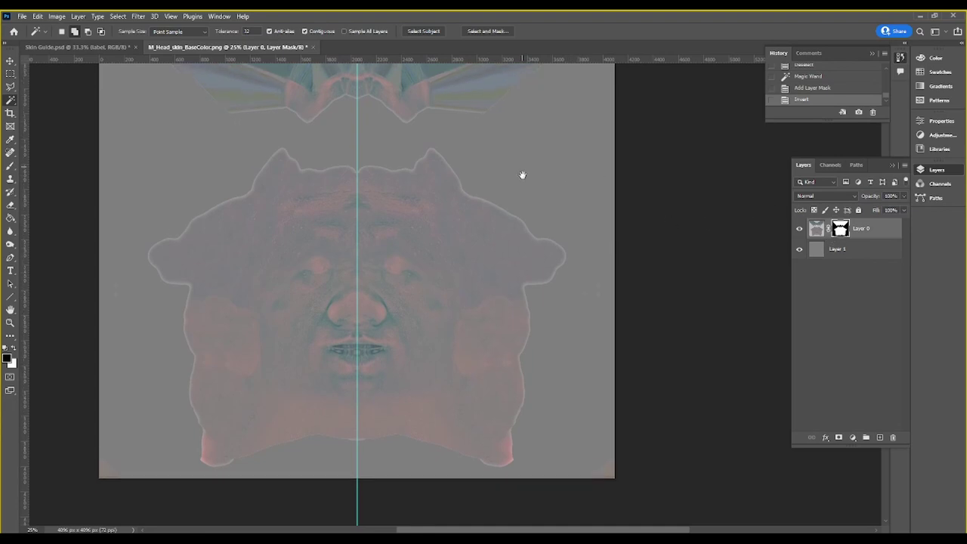
Step: Select a full-width band across the top of the head texture
{"action": "left_click_drag", "start_coordinate": [516, 204], "coordinate": [541, 345]}
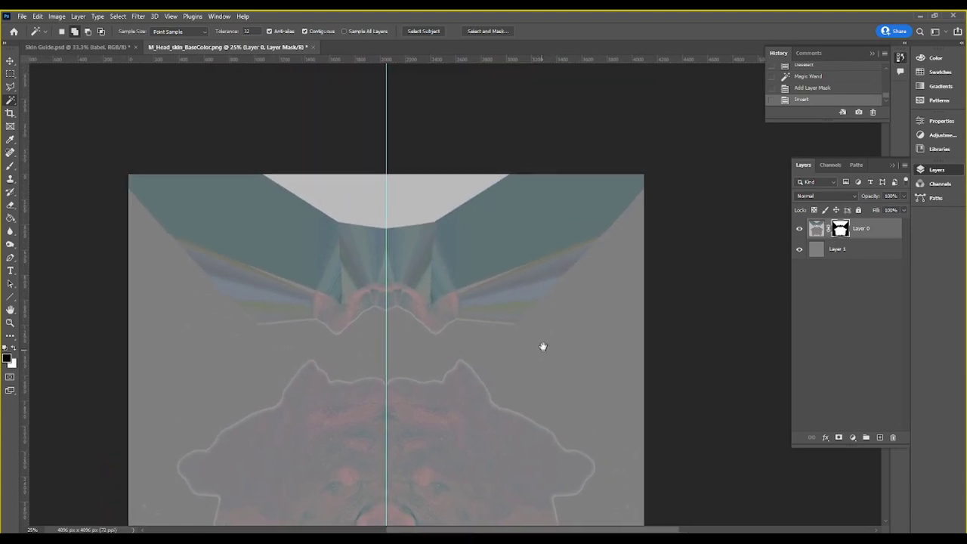
{"action": "left_click", "coordinate": [11, 73]}
{"action": "mouse_move", "coordinate": [665, 181]}
{"action": "left_mouse_down"}
{"action": "mouse_move", "coordinate": [181, 333]}
{"action": "mouse_move", "coordinate": [288, 287]}
{"action": "left_mouse_up"}
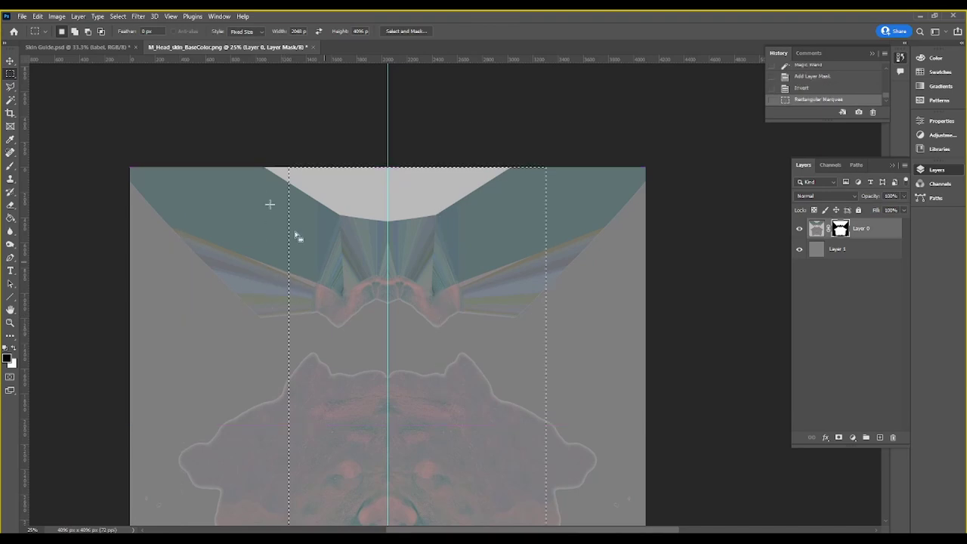
{"action": "left_click", "coordinate": [245, 31]}
{"action": "left_click", "coordinate": [240, 40]}
{"action": "left_click", "coordinate": [257, 197]}
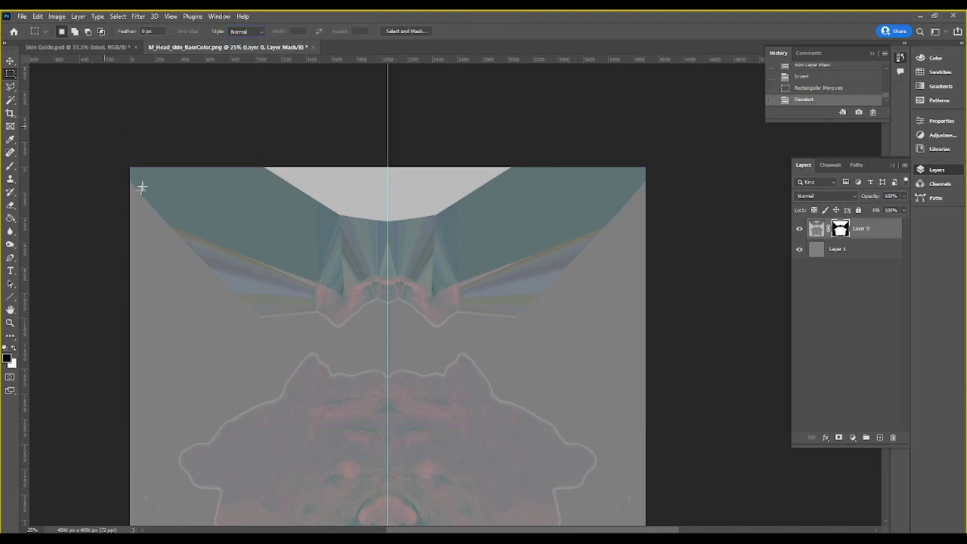
{"action": "left_click_drag", "start_coordinate": [132, 168], "coordinate": [687, 333]}
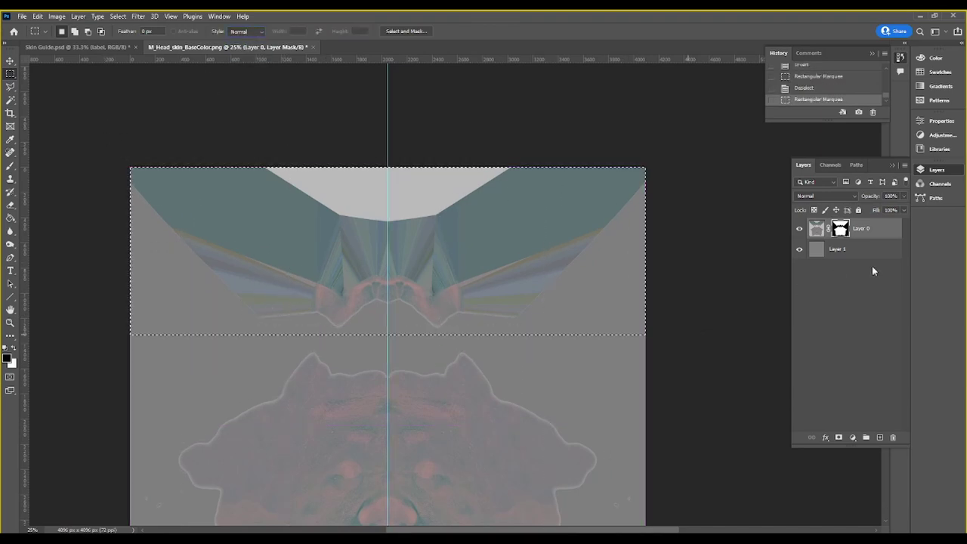
Step: Fill the top band with flat grey on Layer 0's mask and deselect
{"action": "left_click", "coordinate": [11, 218]}
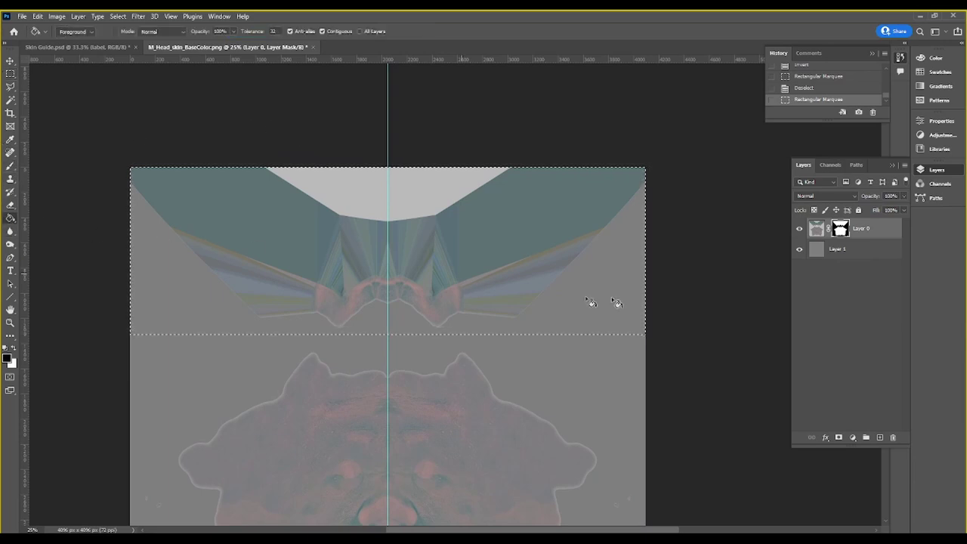
{"action": "left_click", "coordinate": [517, 270]}
{"action": "key", "text": "ctrl+d"}
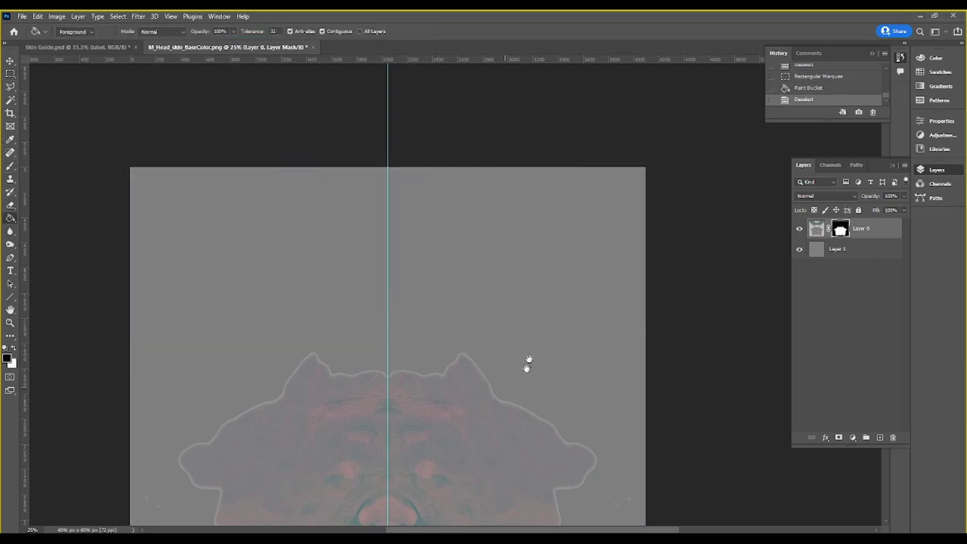
{"action": "left_click_drag", "start_coordinate": [526, 362], "coordinate": [488, 161]}
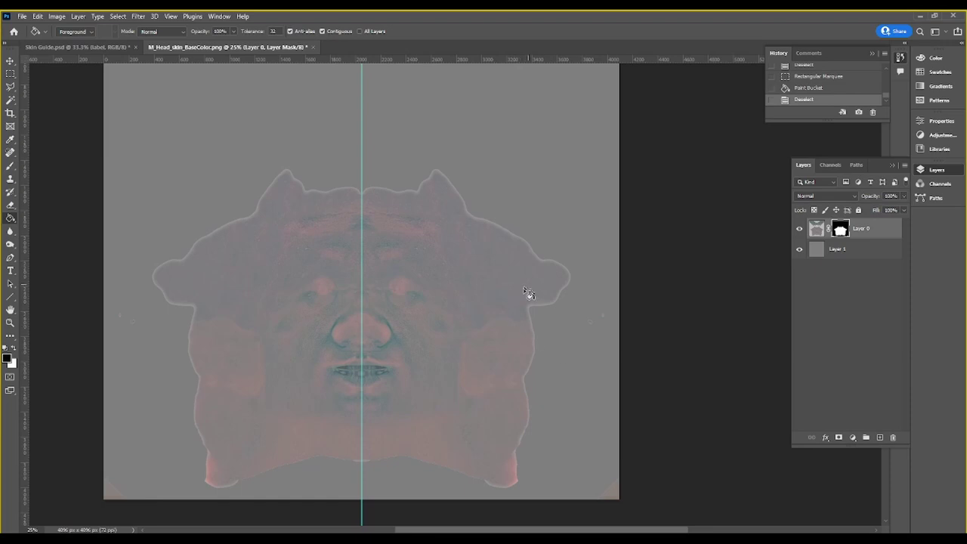
{"action": "left_click", "coordinate": [11, 96]}
{"action": "left_click", "coordinate": [507, 170]}
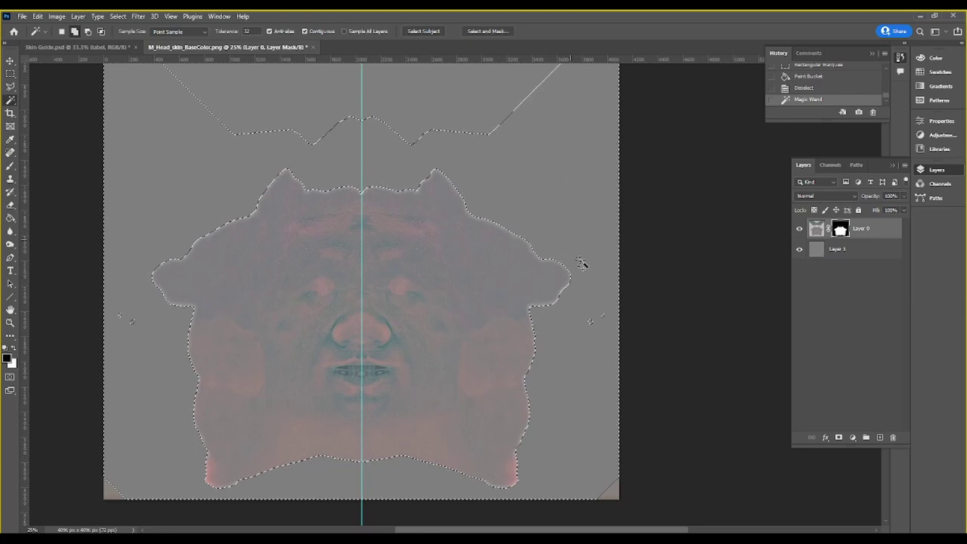
{"action": "key", "text": "ctrl+d"}
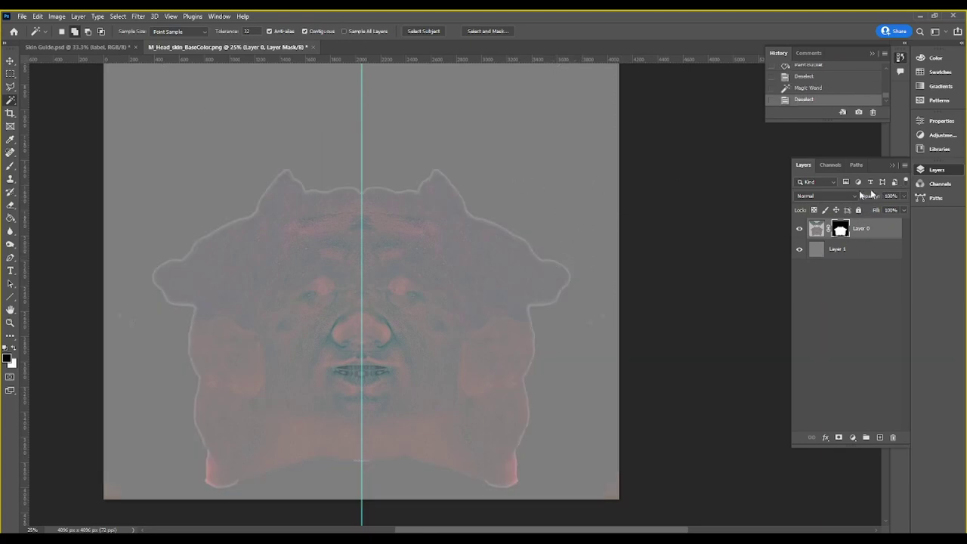
{"action": "left_click", "coordinate": [904, 166]}
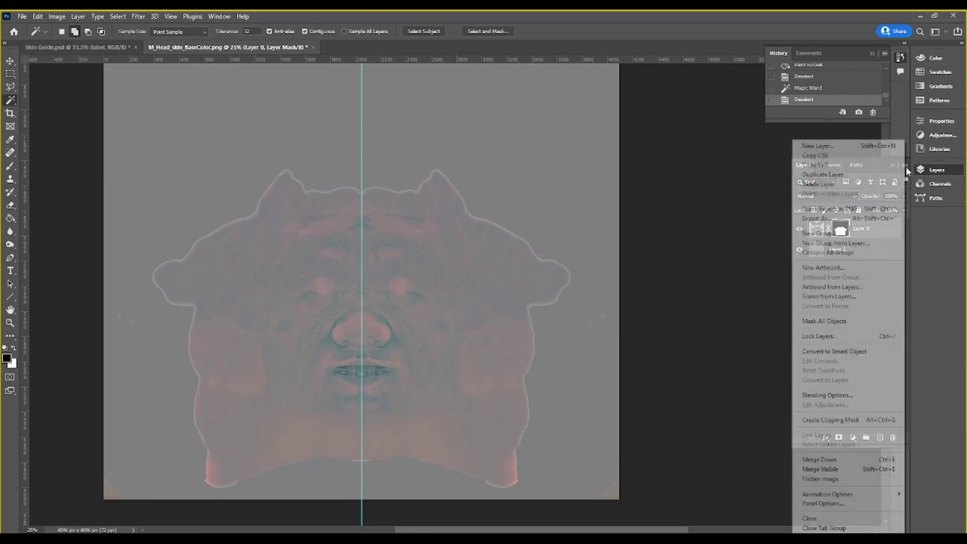
{"action": "left_click", "coordinate": [823, 461]}
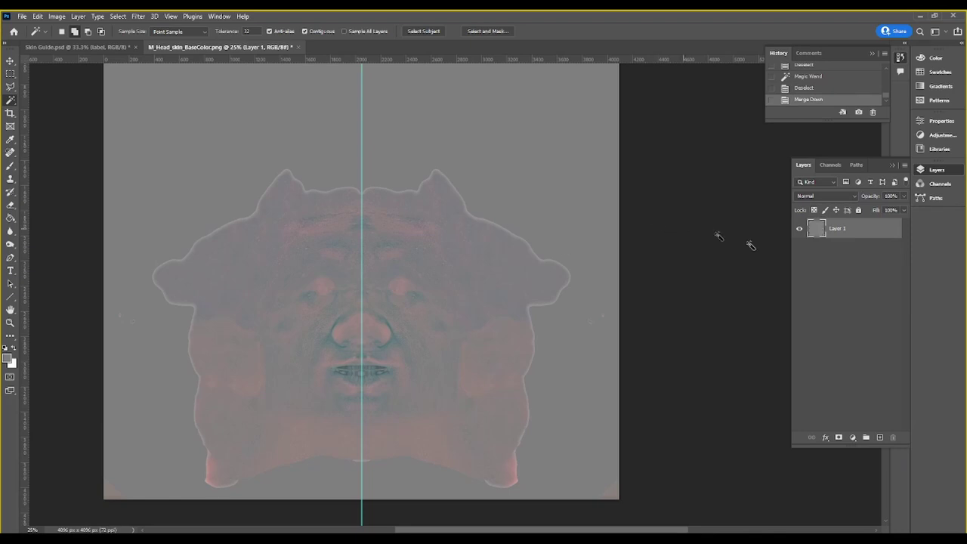
{"action": "left_click", "coordinate": [555, 210]}
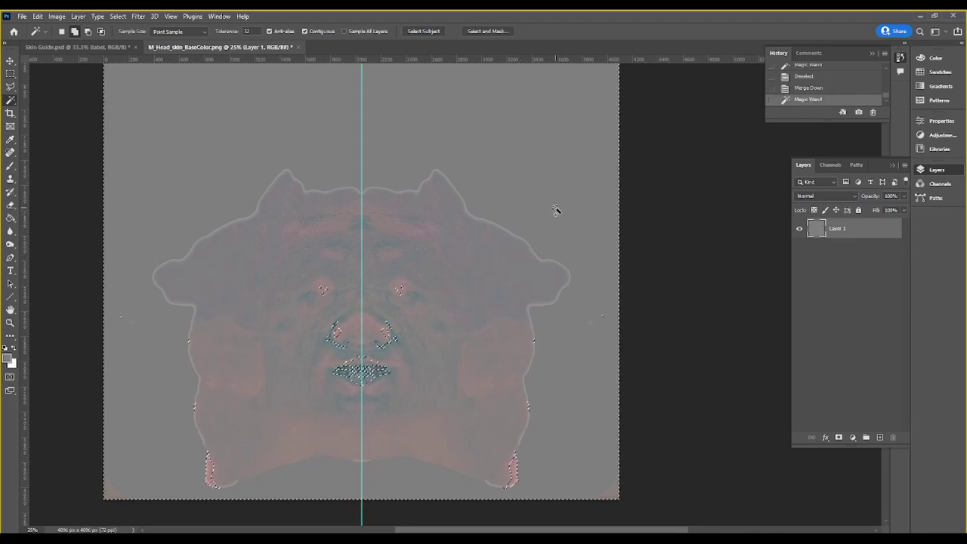
{"action": "key", "text": "ctrl+z"}
{"action": "key", "text": "ctrl+plus"}
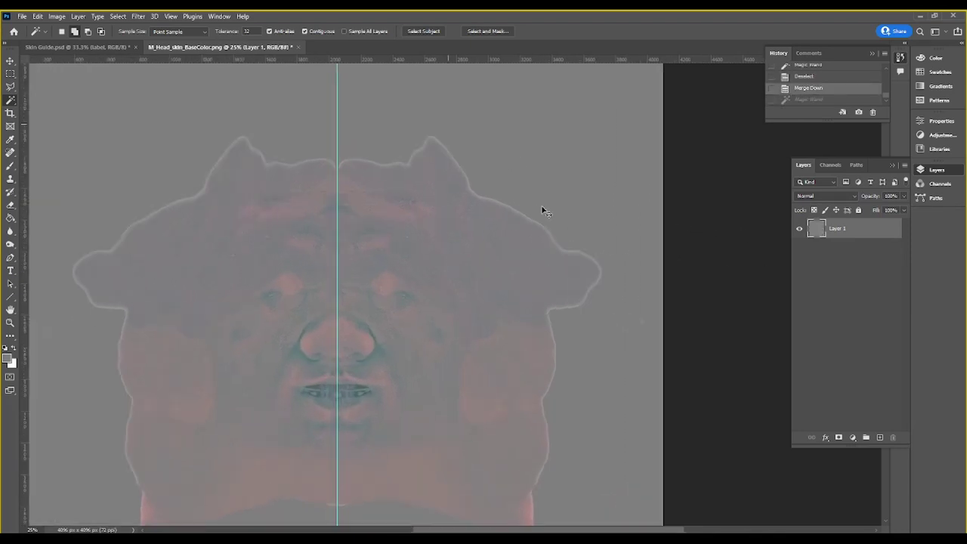
{"action": "key", "text": "ctrl+z"}
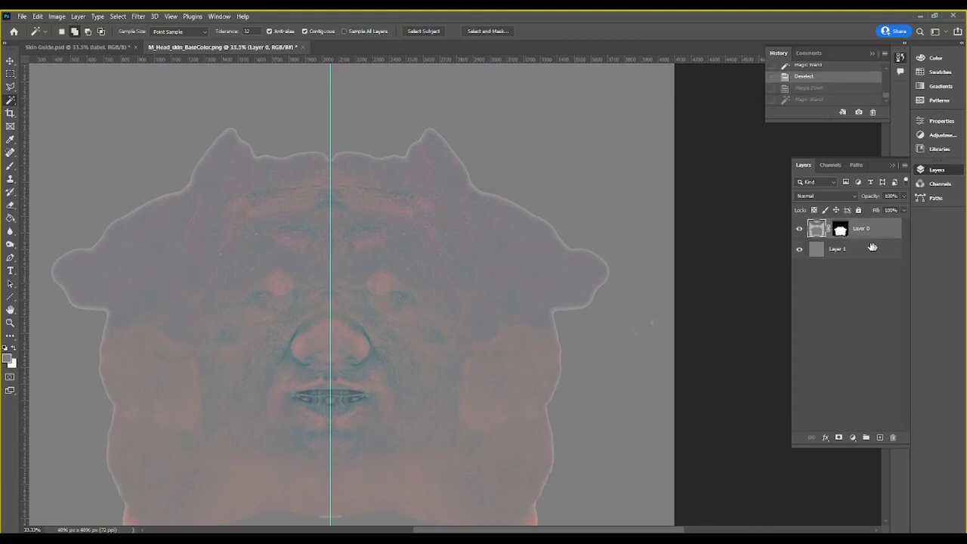
Step: View Layer 0's mask on its own, zoomed out, with a larger brush
{"action": "left_click", "coordinate": [843, 233], "text": "alt"}
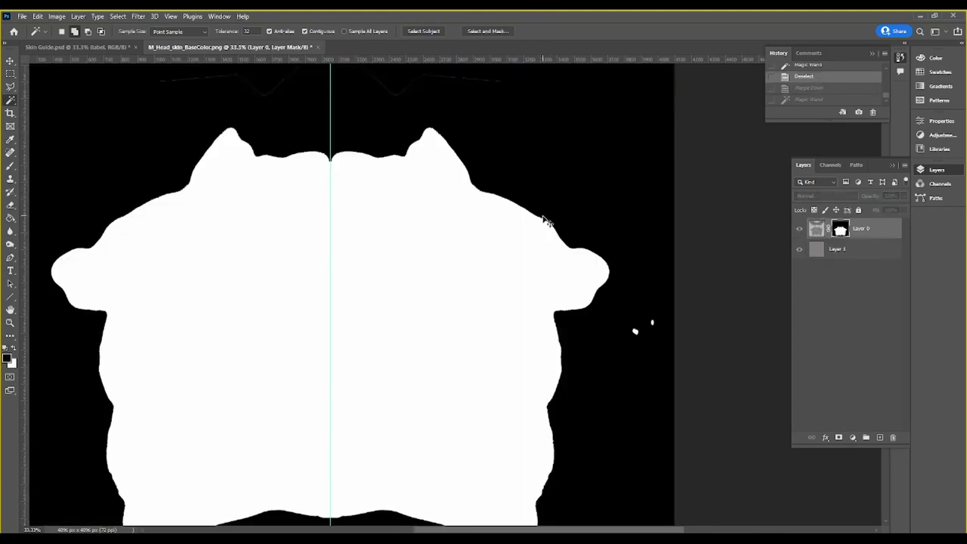
{"action": "key", "text": "ctrl+minus"}
{"action": "key", "text": "ctrl+minus"}
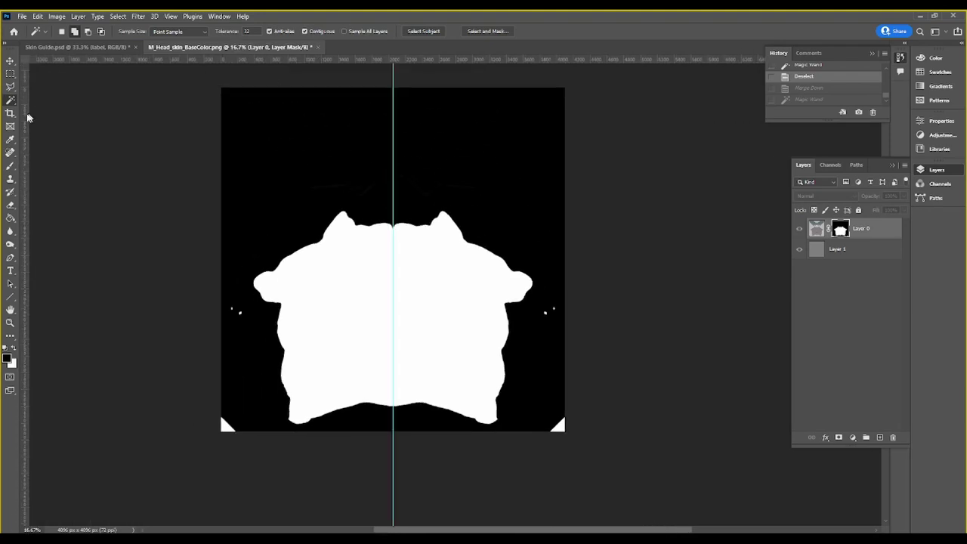
{"action": "left_click", "coordinate": [11, 164]}
{"action": "right_click", "coordinate": [274, 182]}
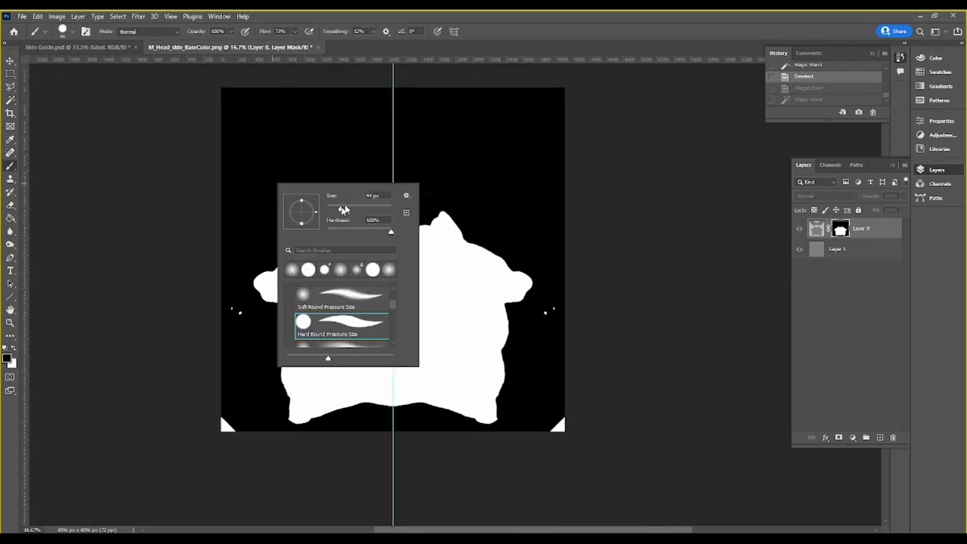
{"action": "left_click", "coordinate": [218, 186]}
{"action": "right_click", "coordinate": [261, 194]}
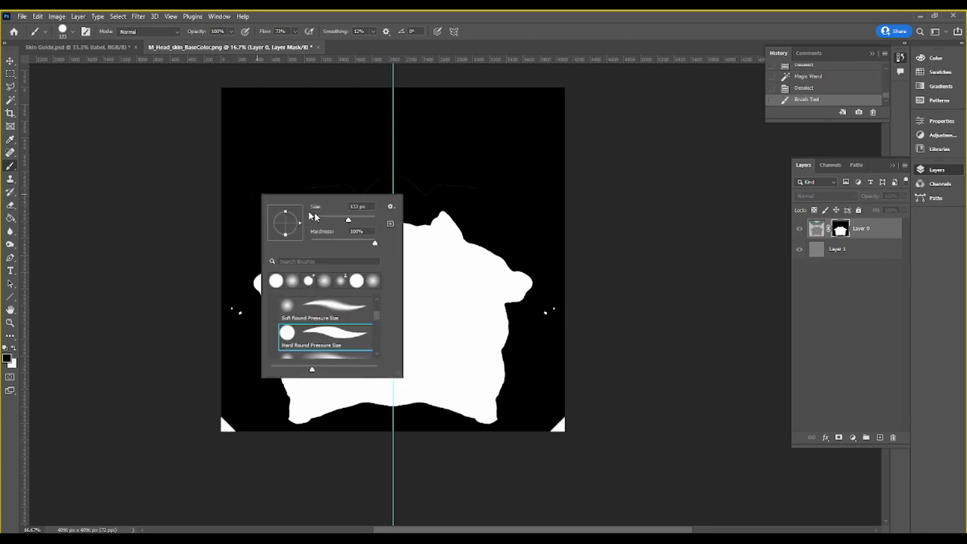
{"action": "left_click", "coordinate": [205, 186]}
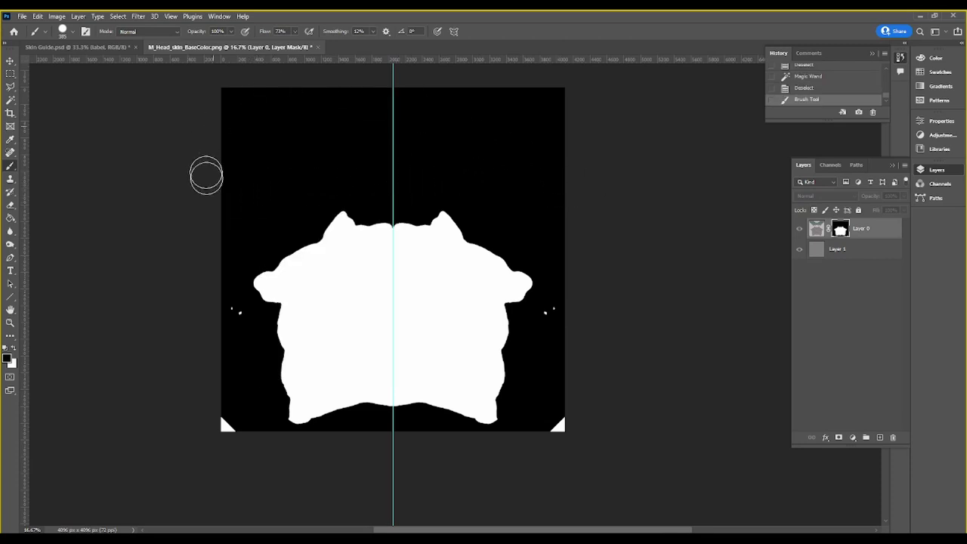
Step: Paint black over the stray white specks and both bottom corner triangles
{"action": "left_click", "coordinate": [236, 317]}
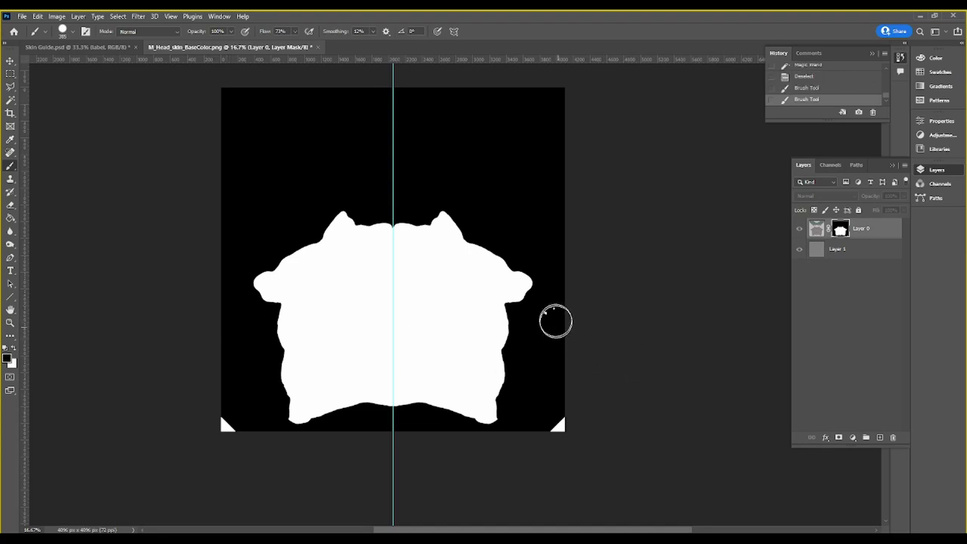
{"action": "left_click", "coordinate": [563, 422]}
{"action": "left_click", "coordinate": [227, 424]}
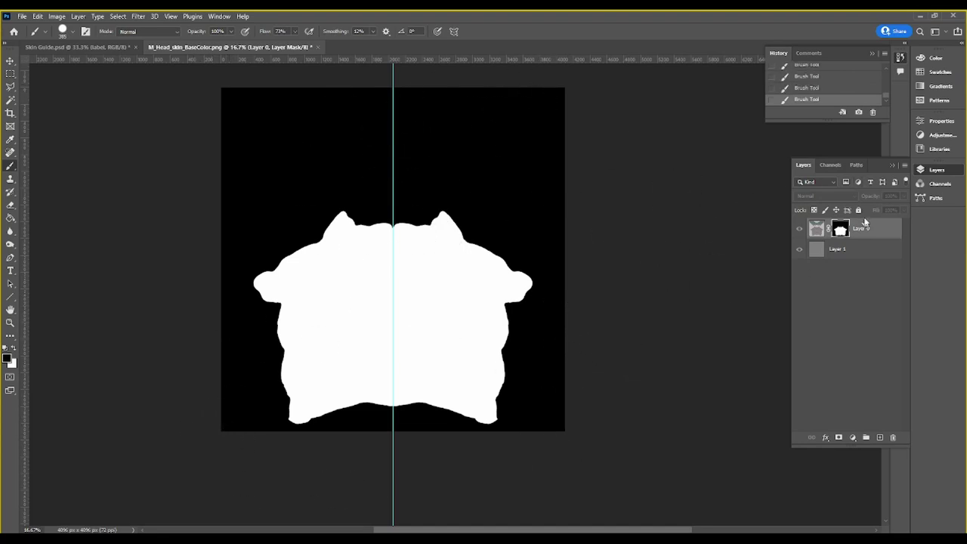
Step: Paste the full-canvas mask in place onto a new Layer 2 and hide it
{"action": "key", "text": "ctrl+a"}
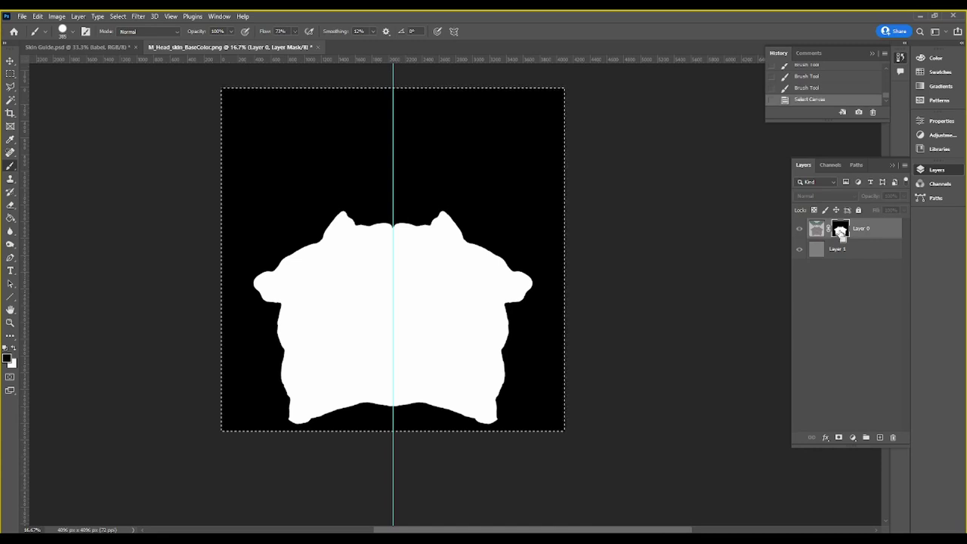
{"action": "left_click", "coordinate": [879, 438]}
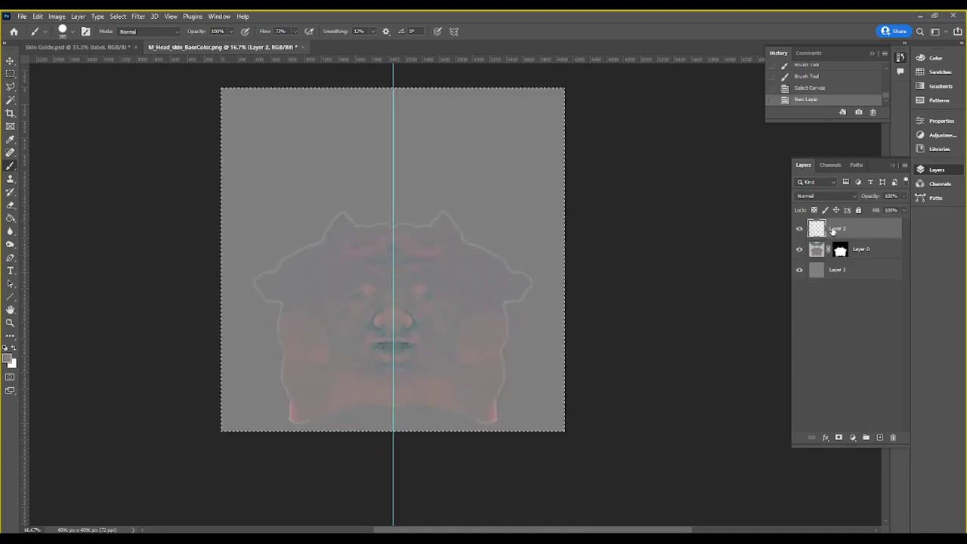
{"action": "key", "text": "ctrl+shift+v"}
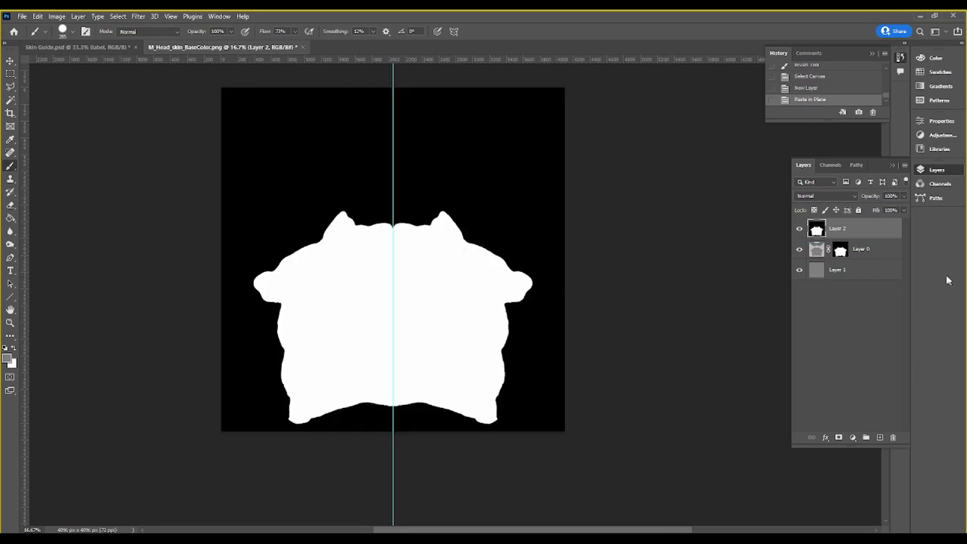
{"action": "left_click", "coordinate": [798, 228]}
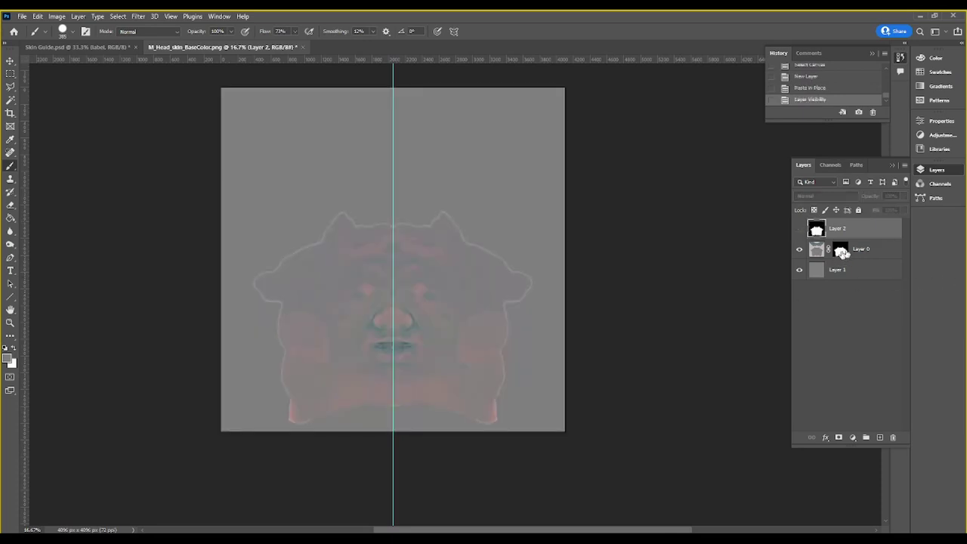
Step: Merge Layer 0 and Layer 1 into a single layer
{"action": "left_click", "coordinate": [842, 253]}
{"action": "left_click", "coordinate": [868, 270], "text": "shift"}
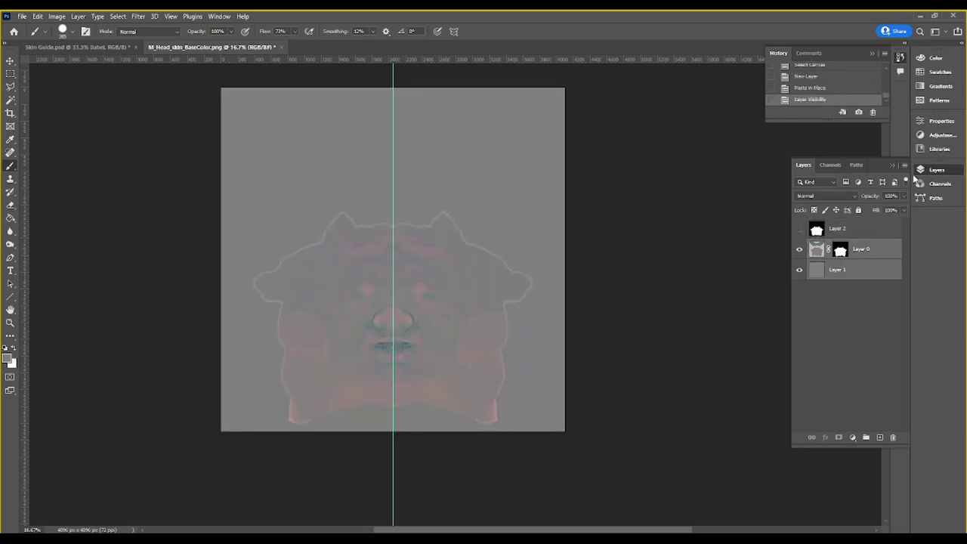
{"action": "left_click", "coordinate": [906, 166]}
{"action": "left_click", "coordinate": [820, 459]}
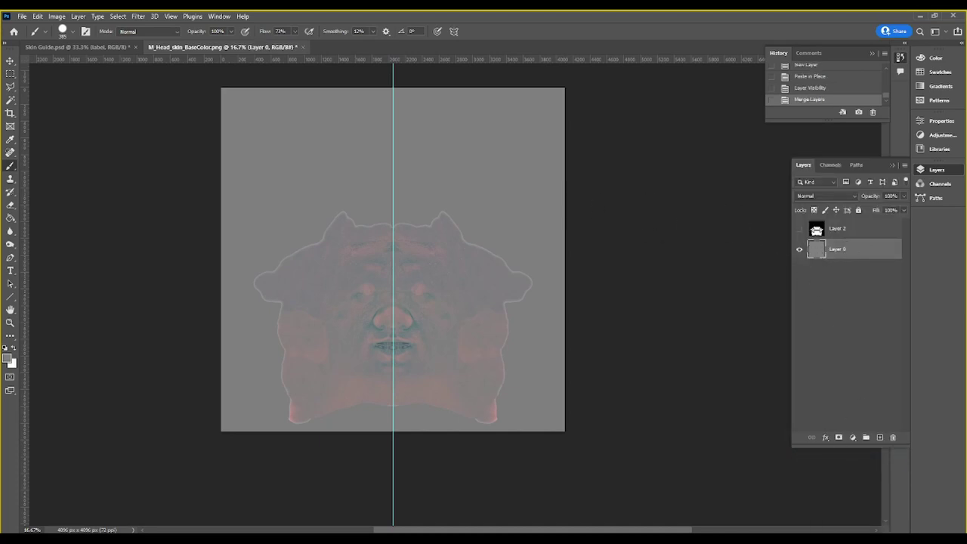
Step: Magic Wand select the black area around the head on Layer 2, then hide Layer 2
{"action": "left_click", "coordinate": [817, 230], "text": "ctrl"}
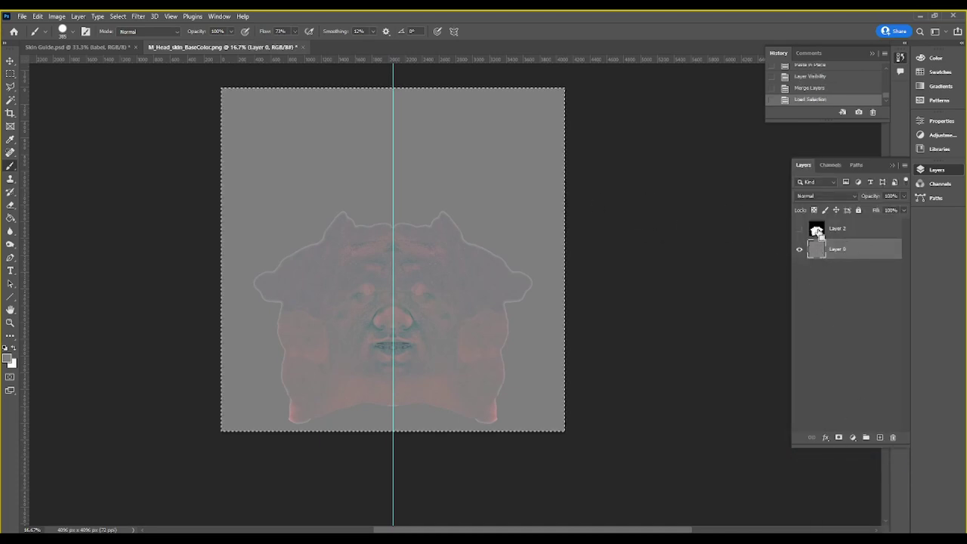
{"action": "left_click", "coordinate": [799, 228]}
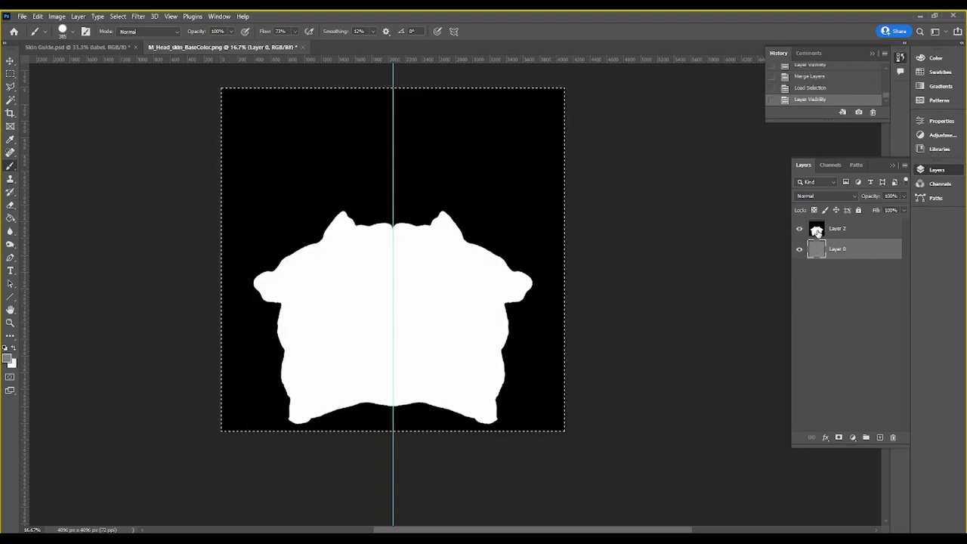
{"action": "key", "text": "ctrl+d"}
{"action": "left_click", "coordinate": [11, 99]}
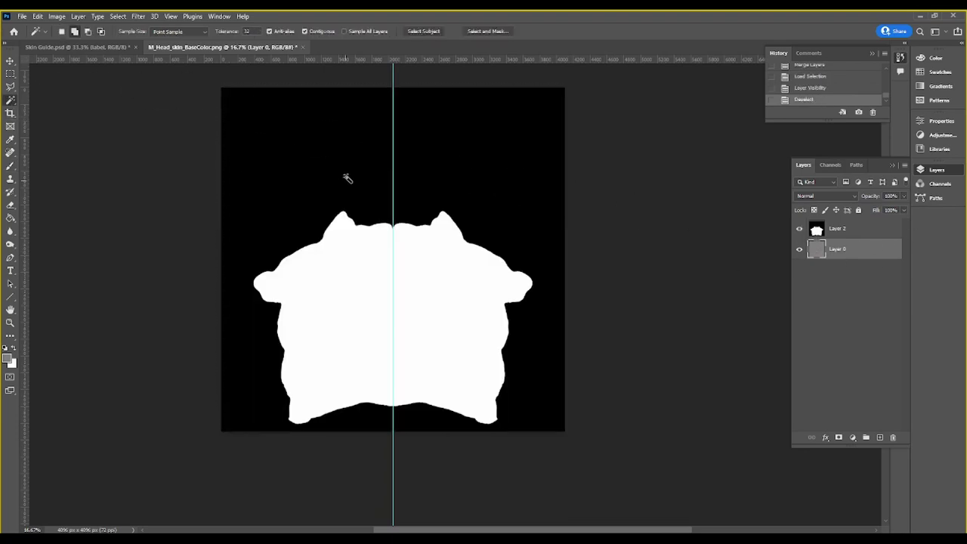
{"action": "left_click", "coordinate": [347, 177]}
{"action": "key", "text": "ctrl+z"}
{"action": "left_click", "coordinate": [842, 230]}
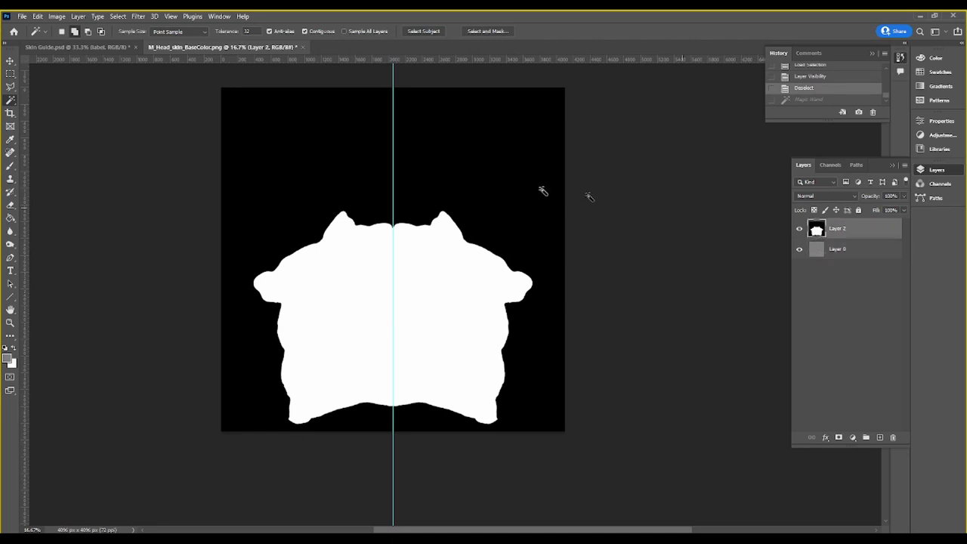
{"action": "left_click", "coordinate": [443, 163]}
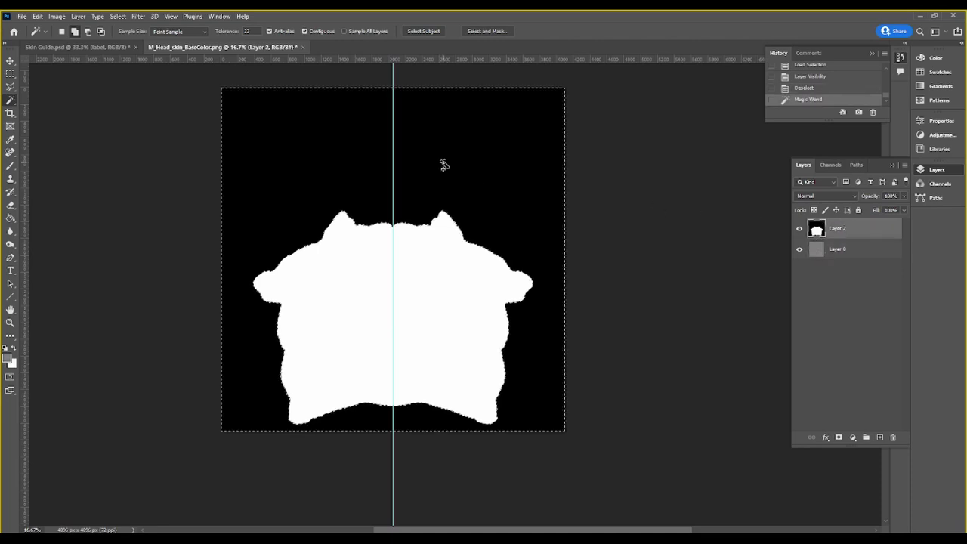
{"action": "left_click", "coordinate": [799, 228]}
{"action": "left_click", "coordinate": [852, 254]}
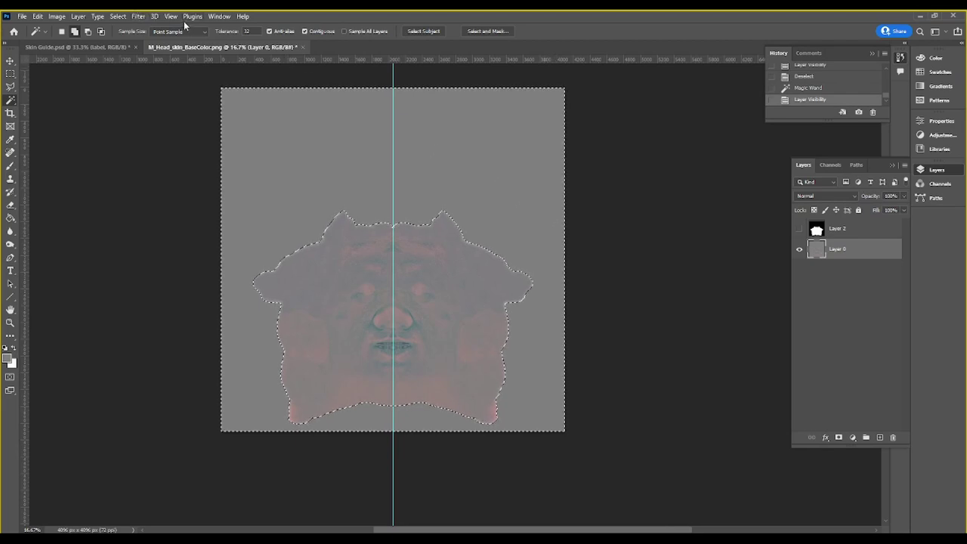
Step: Run Content-Aware Fill with the mouth kept in the sampling area, output to New Layer
{"action": "left_click", "coordinate": [37, 16]}
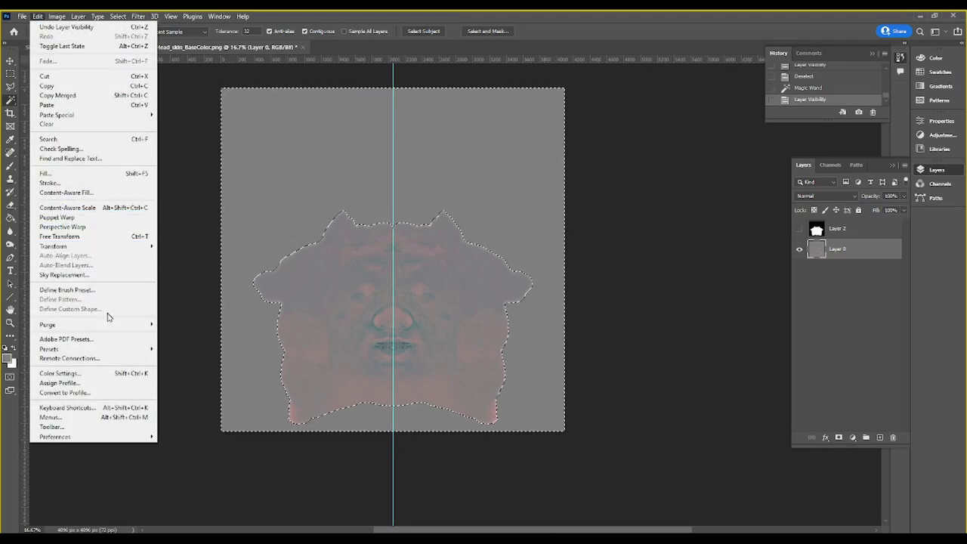
{"action": "left_click", "coordinate": [109, 193]}
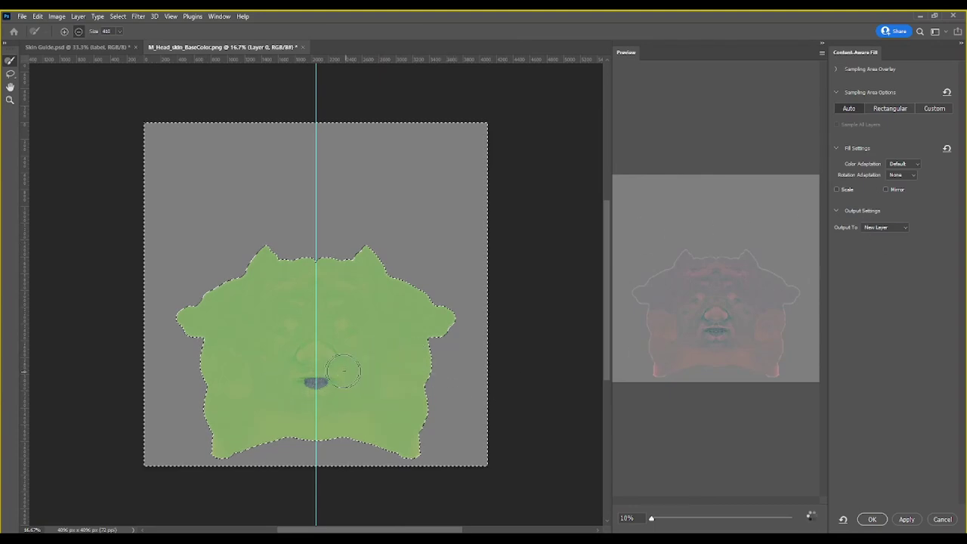
{"action": "left_click", "coordinate": [313, 379]}
{"action": "key", "text": "ctrl+z"}
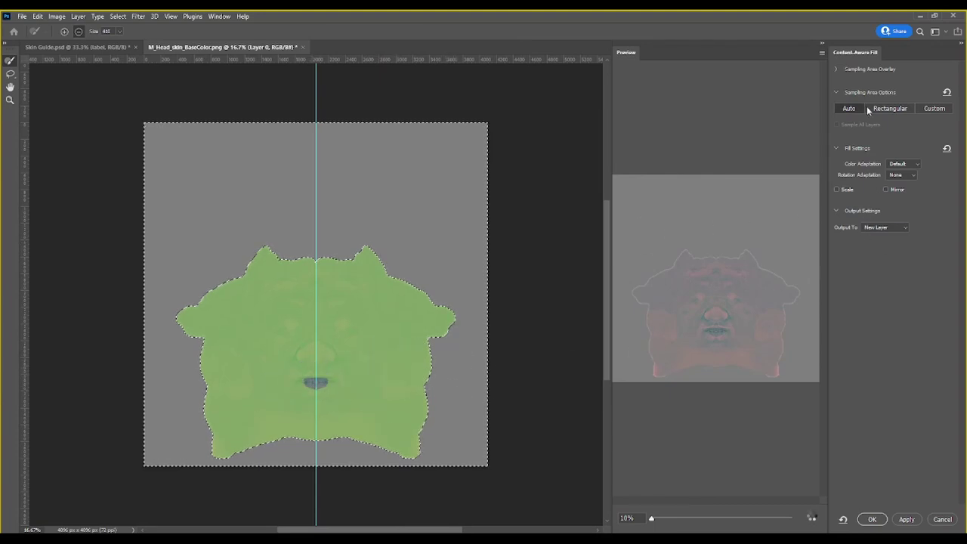
{"action": "left_click", "coordinate": [64, 31]}
{"action": "left_click_drag", "start_coordinate": [295, 368], "coordinate": [323, 384]}
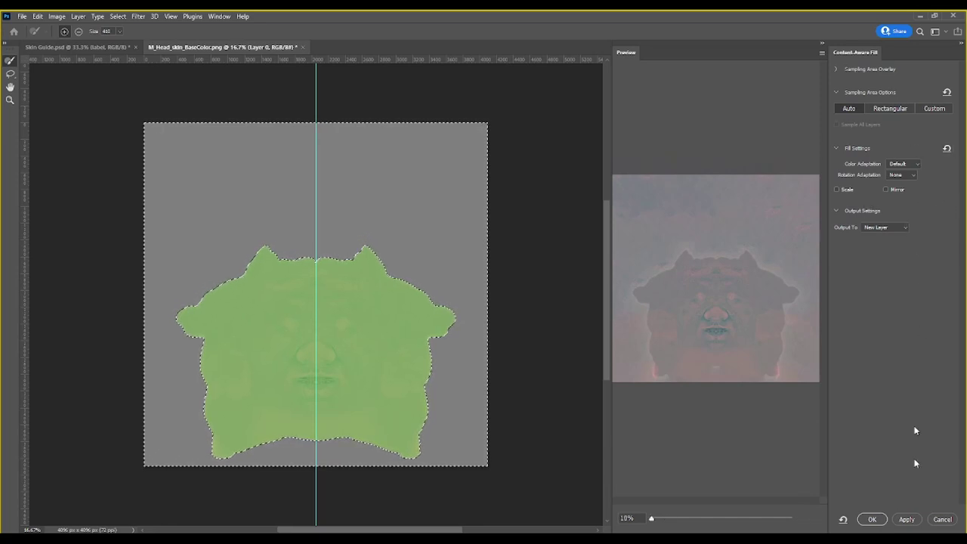
{"action": "left_click", "coordinate": [910, 522]}
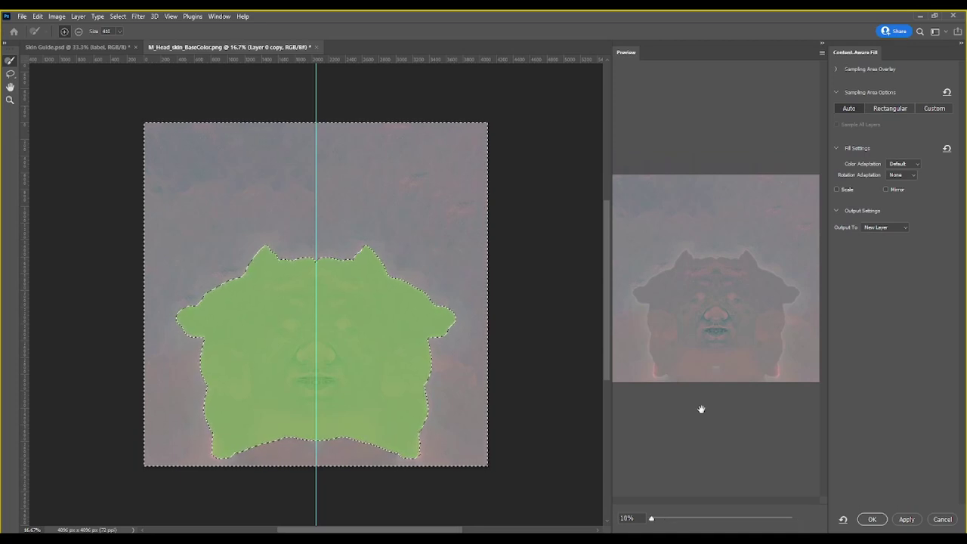
Step: Float the Photoshop window over Substance Painter and confirm the fill with OK
{"action": "mouse_move", "coordinate": [710, 21]}
{"action": "left_mouse_down"}
{"action": "mouse_move", "coordinate": [823, 75]}
{"action": "mouse_move", "coordinate": [509, 83]}
{"action": "left_mouse_up"}
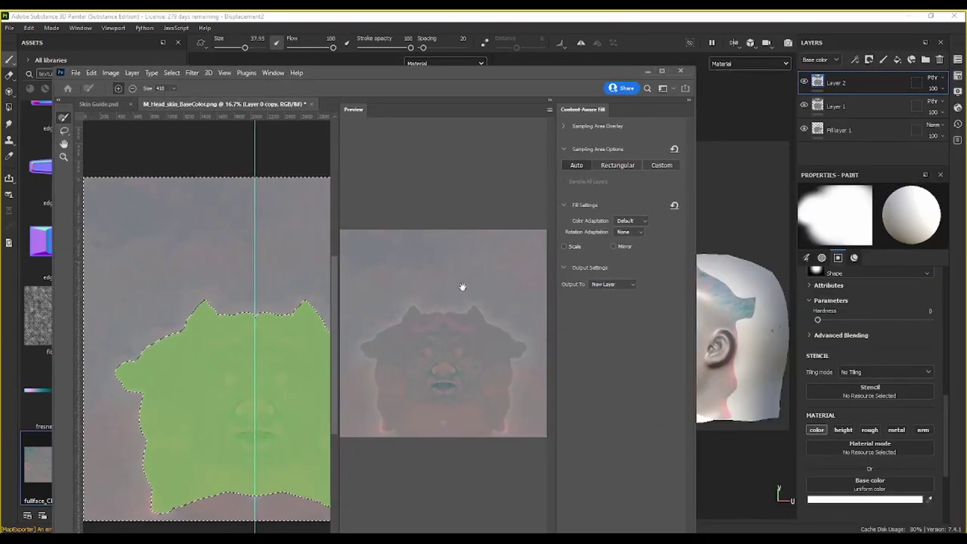
{"action": "left_click_drag", "start_coordinate": [623, 72], "coordinate": [638, 74]}
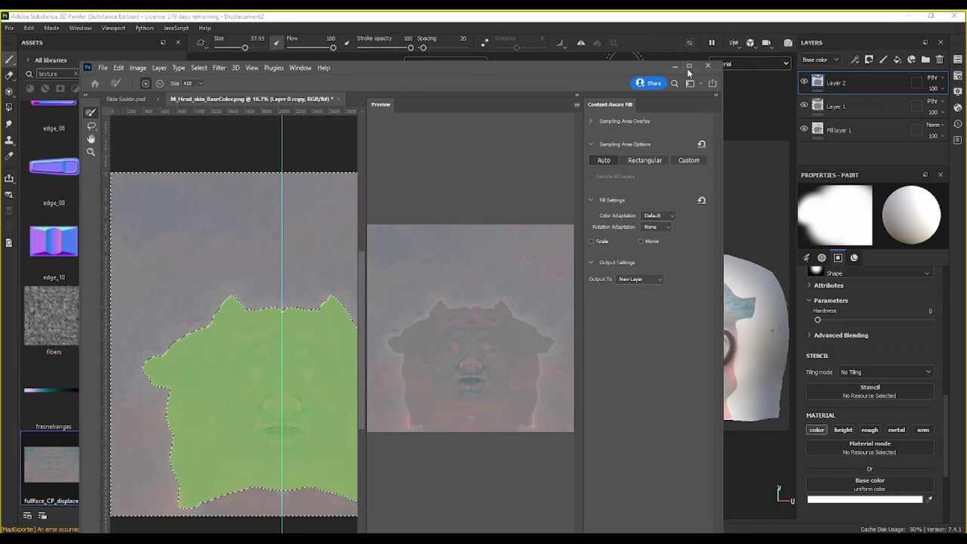
{"action": "scroll", "coordinate": [306, 408], "scroll_direction": "down", "scroll_amount": 1}
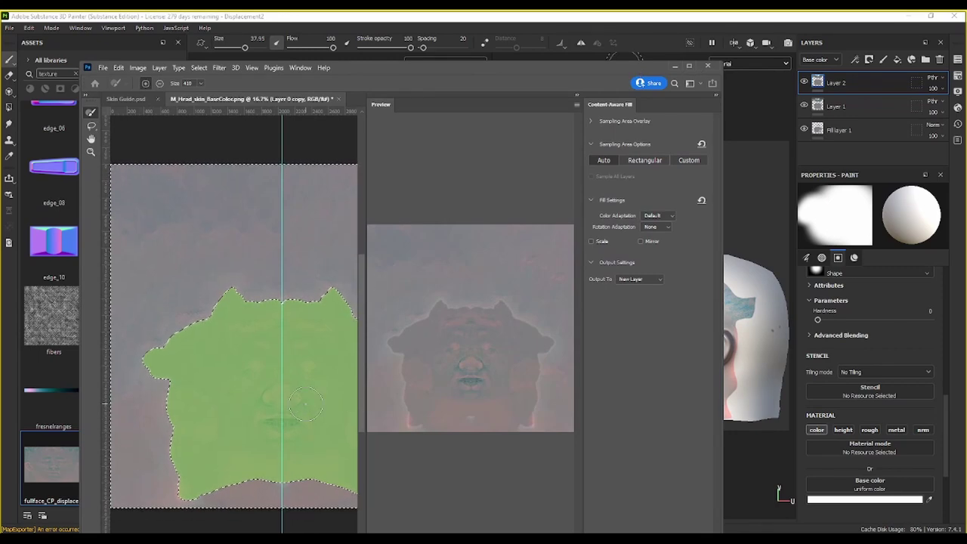
{"action": "scroll", "coordinate": [321, 400], "scroll_direction": "down", "scroll_amount": 1}
{"action": "scroll", "coordinate": [317, 392], "scroll_direction": "down", "scroll_amount": 1}
{"action": "left_click_drag", "start_coordinate": [539, 70], "coordinate": [552, 20]}
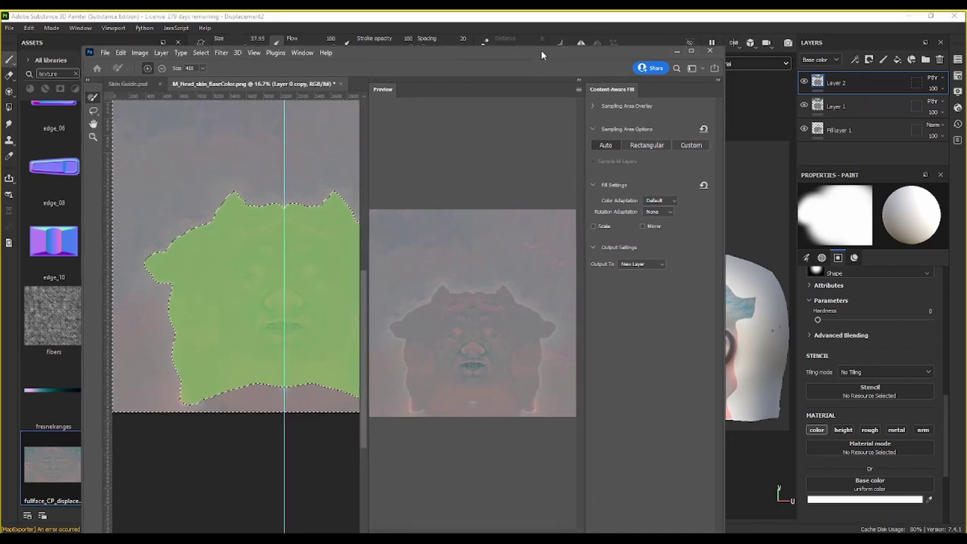
{"action": "left_click", "coordinate": [640, 518]}
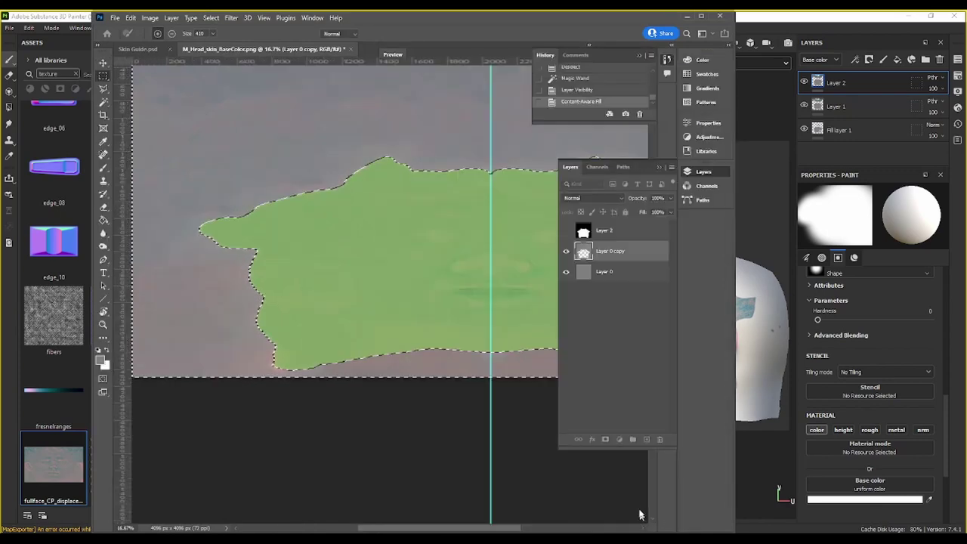
Step: Reselect the area outside the head on Layer 0 copy and open Levels
{"action": "key", "text": "ctrl+d"}
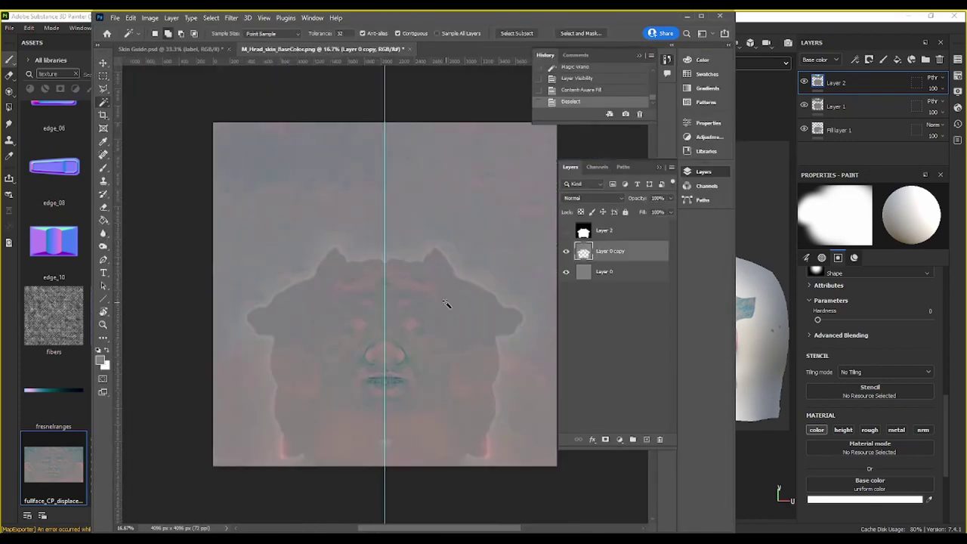
{"action": "key", "text": "ctrl+plus"}
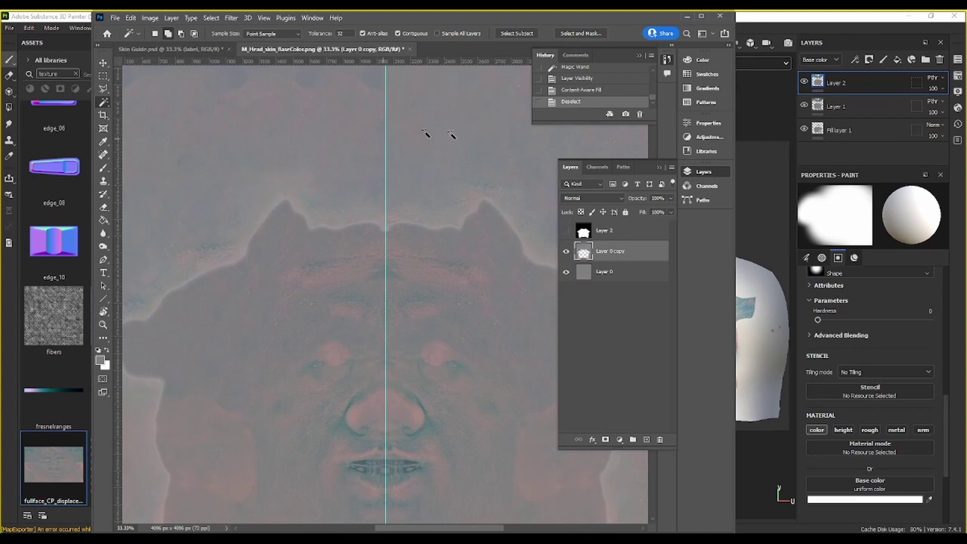
{"action": "left_click", "coordinate": [606, 236]}
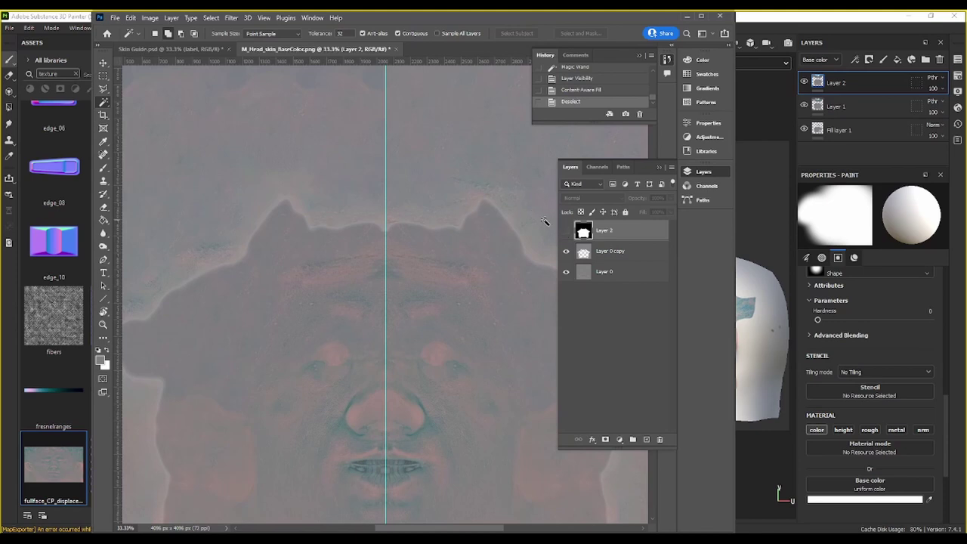
{"action": "left_click", "coordinate": [614, 259]}
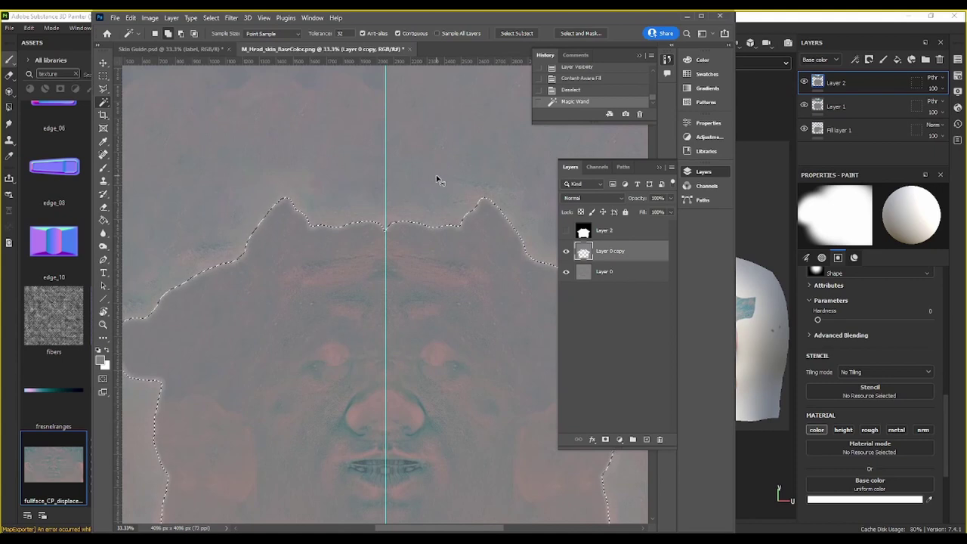
{"action": "key", "text": "ctrl+l"}
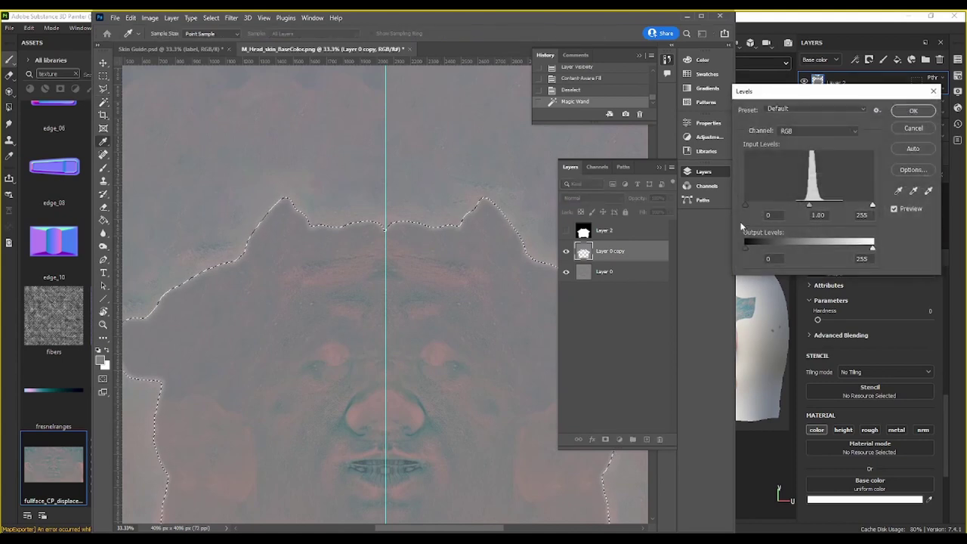
Step: Apply Levels with black input 28 around the face, then deselect
{"action": "left_click_drag", "start_coordinate": [747, 210], "coordinate": [760, 206]}
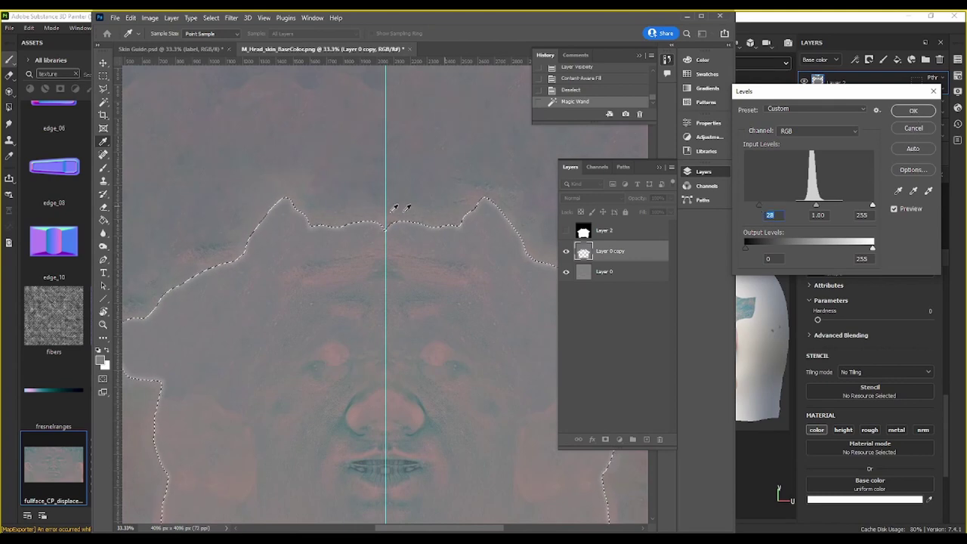
{"action": "mouse_move", "coordinate": [318, 205]}
{"action": "left_mouse_down", "text": "ctrl"}
{"action": "mouse_move", "coordinate": [540, 308]}
{"action": "mouse_move", "coordinate": [584, 341]}
{"action": "left_mouse_up", "text": "ctrl"}
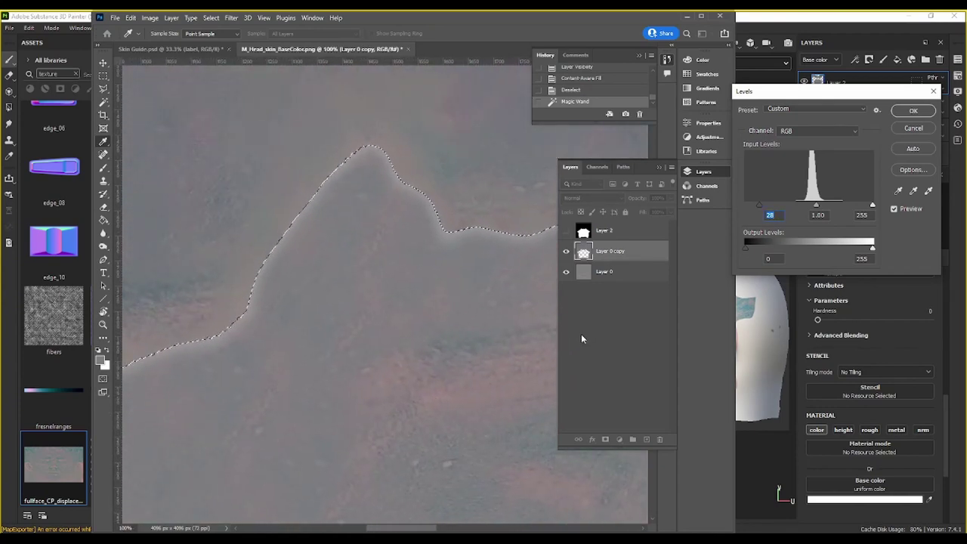
{"action": "key", "text": "ctrl+minus"}
{"action": "key", "text": "ctrl+minus"}
{"action": "key", "text": "ctrl+minus"}
{"action": "key", "text": "ctrl+minus"}
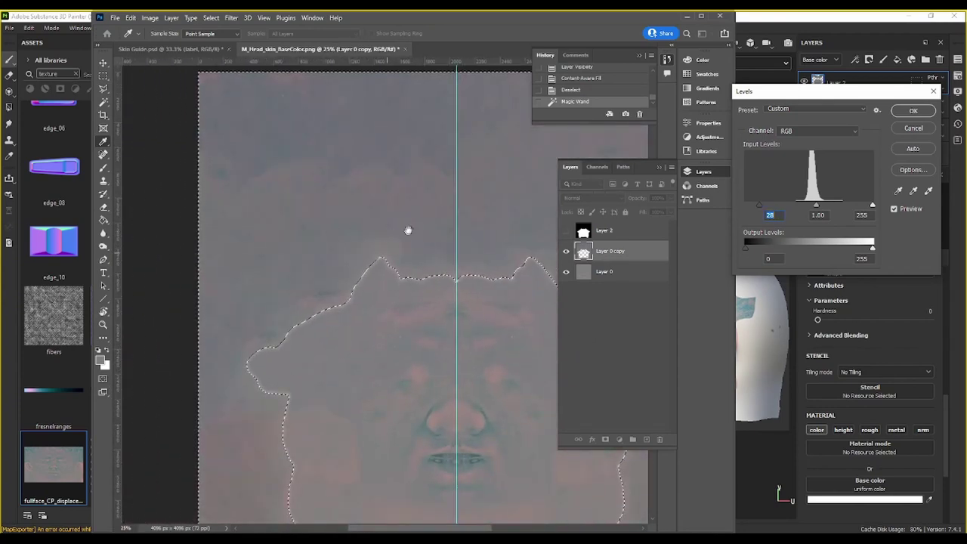
{"action": "mouse_move", "coordinate": [408, 229]}
{"action": "left_mouse_down"}
{"action": "mouse_move", "coordinate": [237, 119]}
{"action": "mouse_move", "coordinate": [277, 123]}
{"action": "left_mouse_up"}
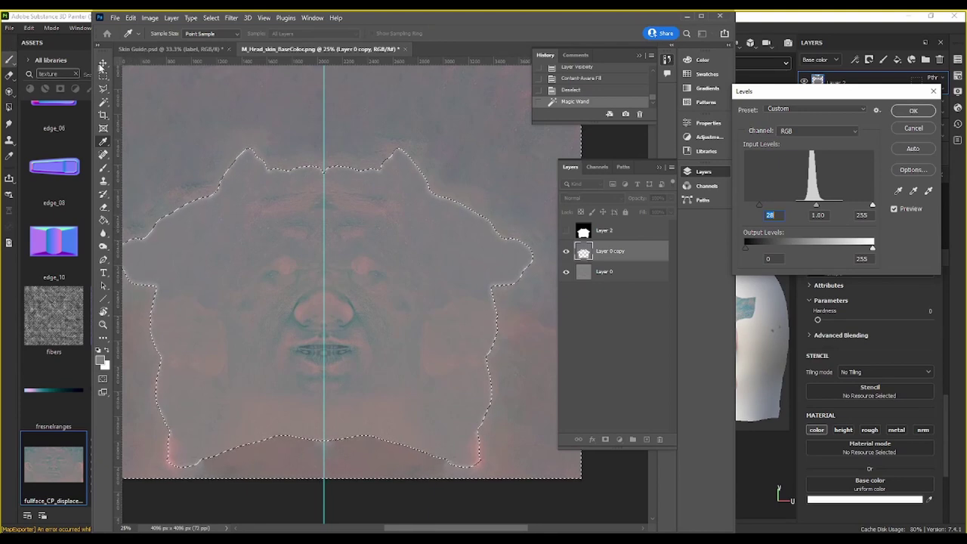
{"action": "left_click", "coordinate": [912, 110]}
{"action": "key", "text": "ctrl+d"}
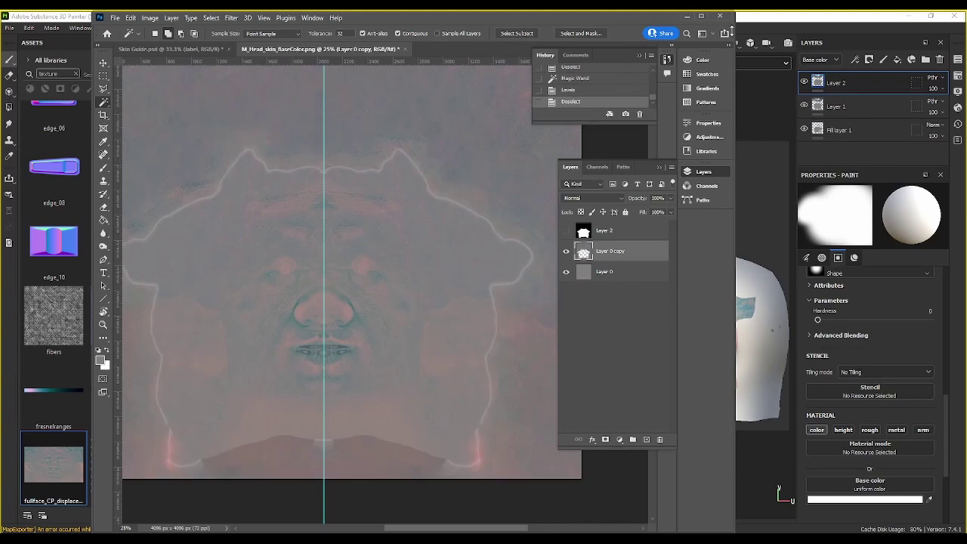
Step: Maximize Photoshop and toggle Layer 0 copy's visibility to compare the fill
{"action": "left_click", "coordinate": [701, 16]}
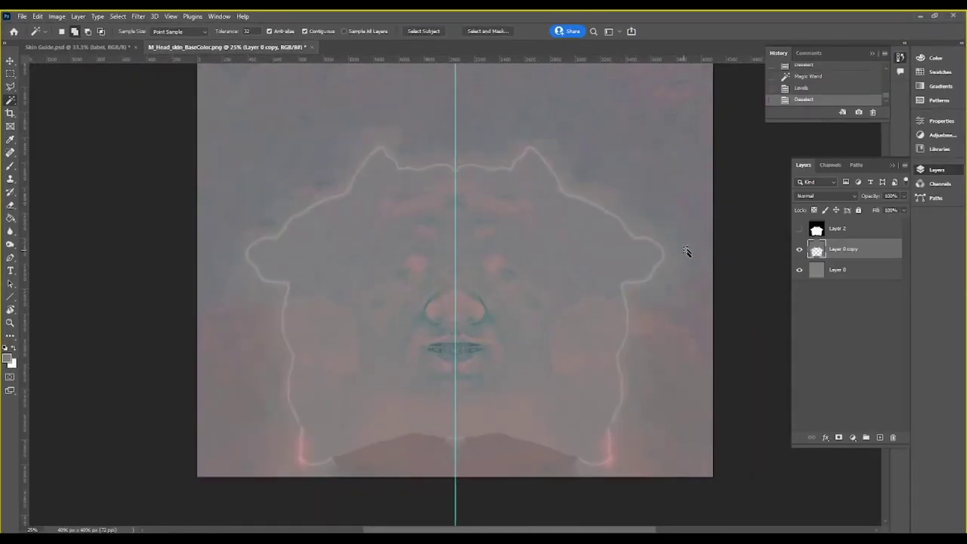
{"action": "left_click", "coordinate": [830, 276]}
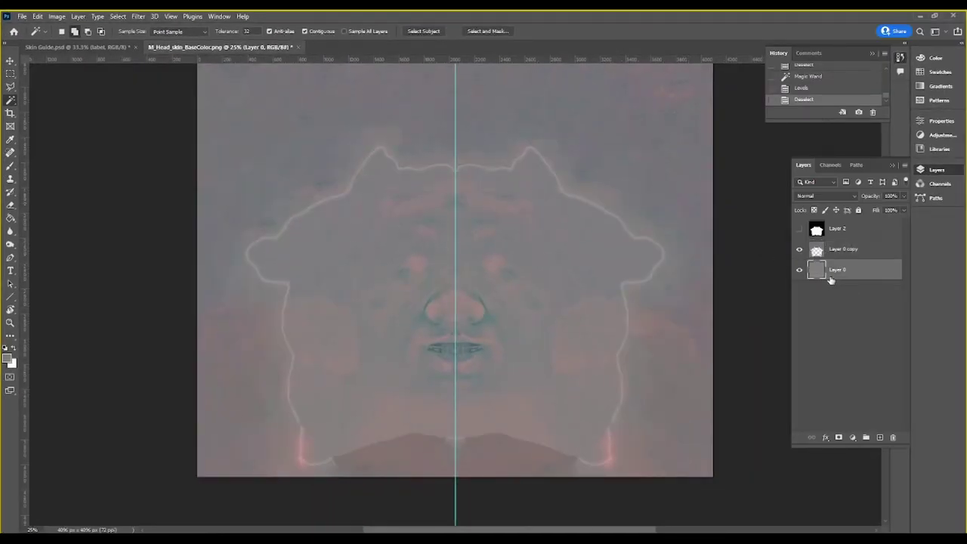
{"action": "left_click", "coordinate": [799, 250]}
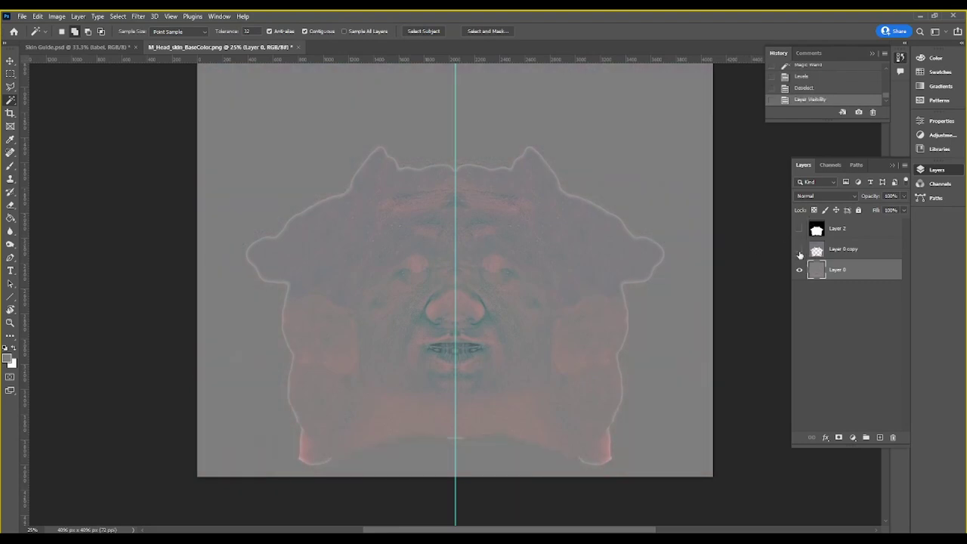
{"action": "left_click", "coordinate": [799, 249]}
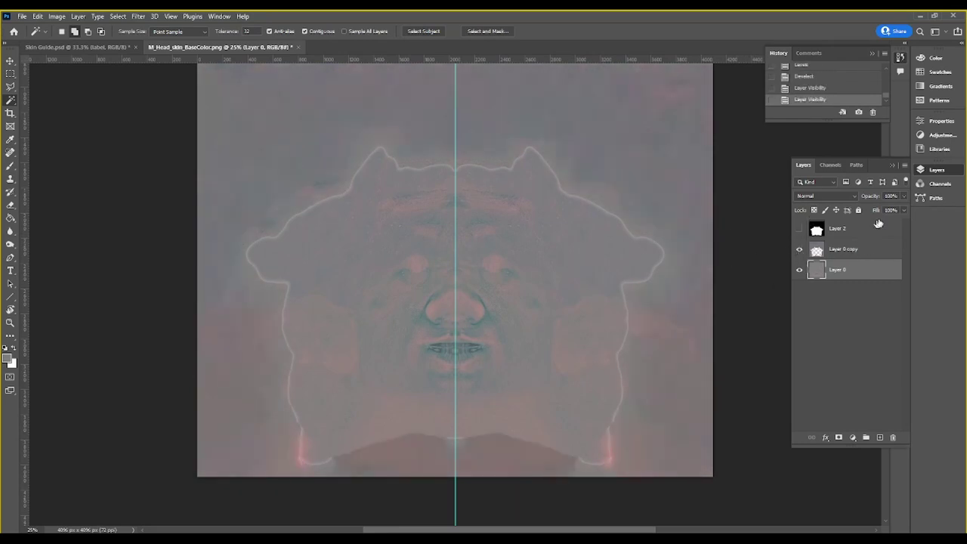
Step: Merge Layer 0 into Layer 0 copy and zoom in to 50%
{"action": "left_click", "coordinate": [874, 251]}
{"action": "left_click", "coordinate": [876, 270], "text": "shift"}
{"action": "left_click", "coordinate": [904, 169]}
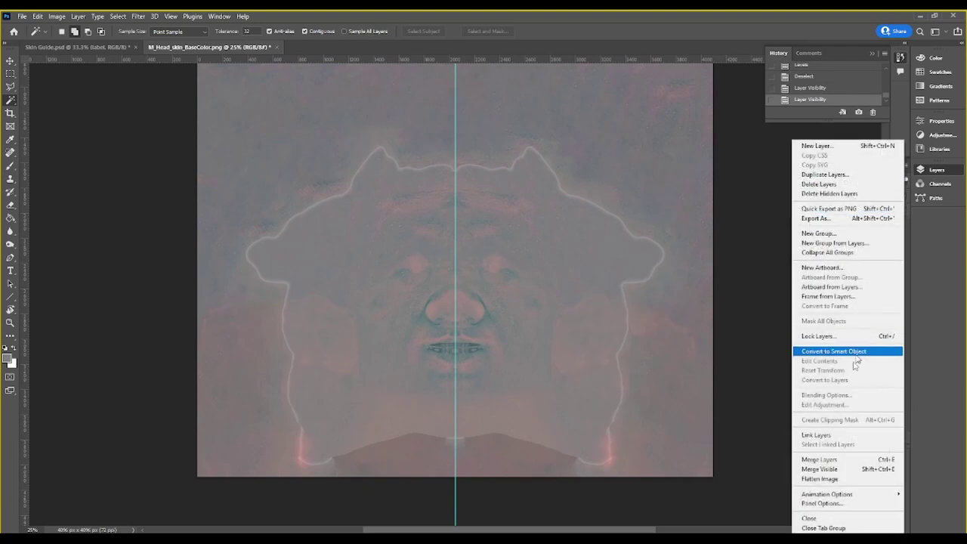
{"action": "left_click", "coordinate": [842, 459]}
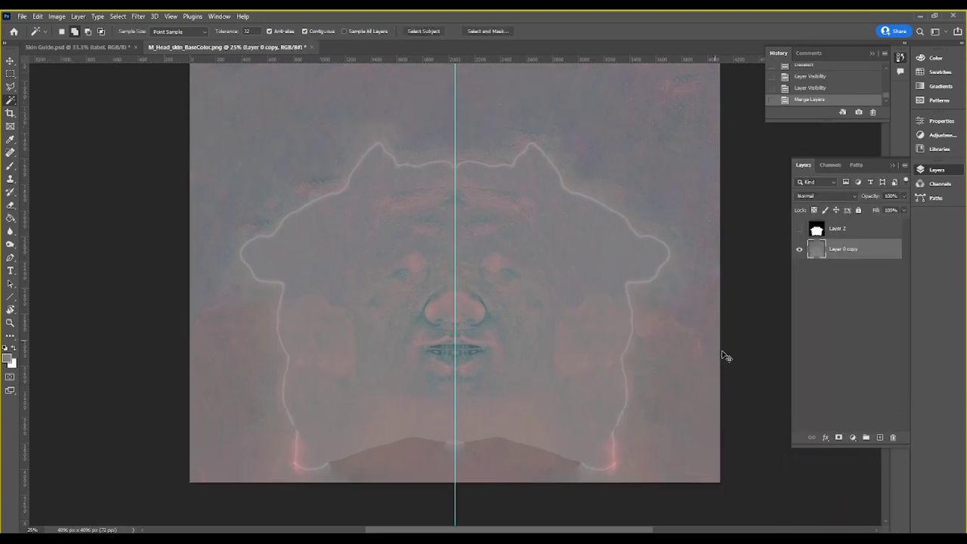
{"action": "key", "text": "ctrl+plus"}
{"action": "left_click_drag", "start_coordinate": [555, 205], "coordinate": [363, 315]}
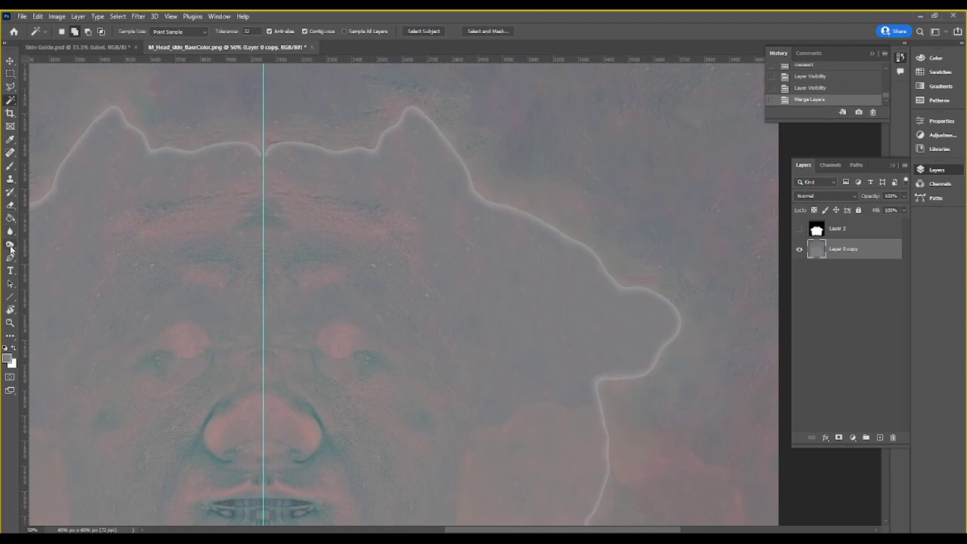
Step: Clone Stamp over the bright seam lines beside and below the face
{"action": "left_click", "coordinate": [9, 179]}
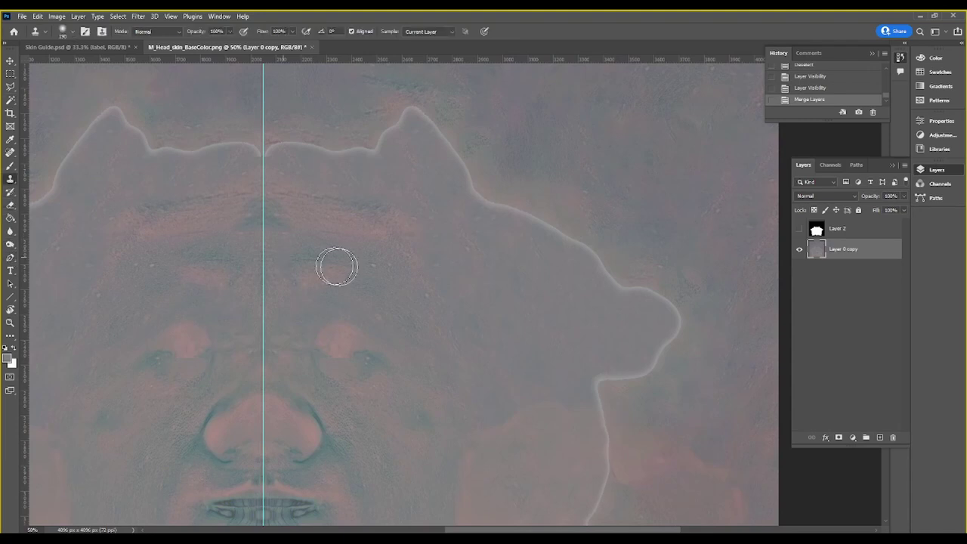
{"action": "left_click", "coordinate": [521, 302], "text": "alt"}
{"action": "mouse_move", "coordinate": [582, 267]}
{"action": "left_mouse_down"}
{"action": "mouse_move", "coordinate": [609, 288]}
{"action": "mouse_move", "coordinate": [613, 318]}
{"action": "mouse_move", "coordinate": [648, 339]}
{"action": "mouse_move", "coordinate": [688, 334]}
{"action": "mouse_move", "coordinate": [654, 362]}
{"action": "mouse_move", "coordinate": [605, 378]}
{"action": "mouse_move", "coordinate": [608, 449]}
{"action": "left_mouse_up"}
{"action": "left_click", "coordinate": [596, 312], "text": "alt"}
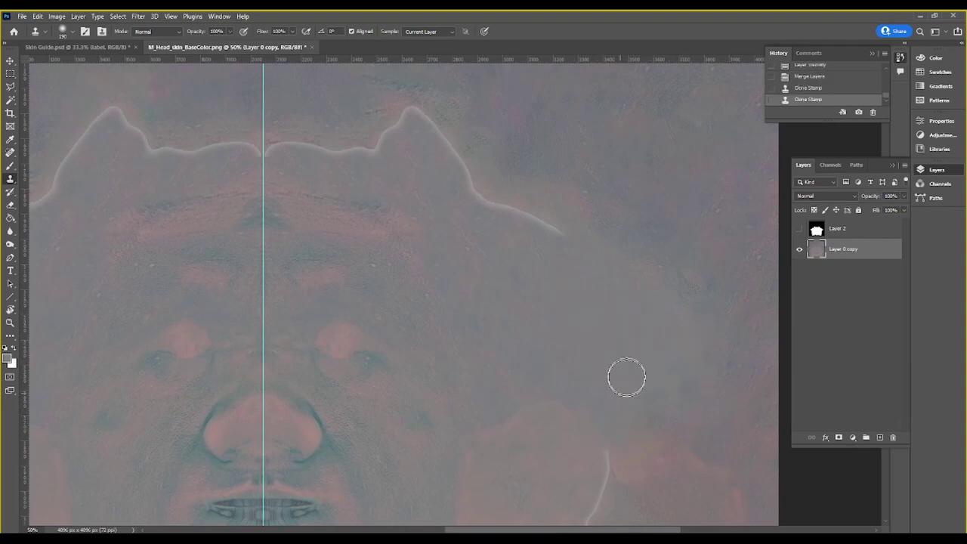
{"action": "left_click_drag", "start_coordinate": [626, 377], "coordinate": [612, 277]}
{"action": "mouse_move", "coordinate": [597, 339]}
{"action": "left_mouse_down"}
{"action": "mouse_move", "coordinate": [565, 384]}
{"action": "mouse_move", "coordinate": [575, 385]}
{"action": "left_mouse_up"}
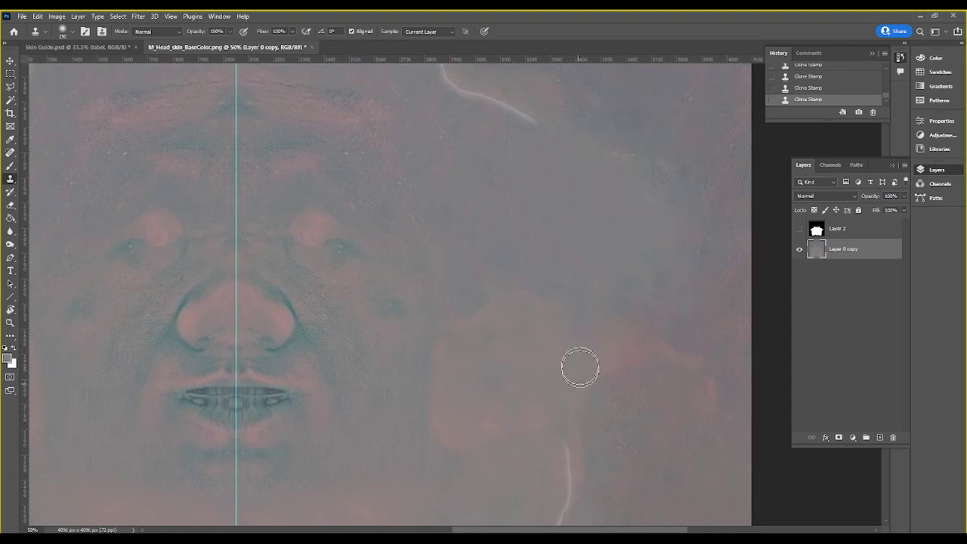
{"action": "scroll", "coordinate": [574, 264], "scroll_direction": "down", "scroll_amount": 2}
{"action": "scroll", "coordinate": [574, 260], "scroll_direction": "down", "scroll_amount": 2}
{"action": "scroll", "coordinate": [575, 253], "scroll_direction": "down", "scroll_amount": 1}
{"action": "mouse_move", "coordinate": [576, 249]}
{"action": "left_mouse_down"}
{"action": "mouse_move", "coordinate": [572, 320]}
{"action": "mouse_move", "coordinate": [553, 349]}
{"action": "mouse_move", "coordinate": [542, 443]}
{"action": "mouse_move", "coordinate": [487, 431]}
{"action": "left_mouse_up"}
Step: Clone away the seam along the shoulder, the pink patch, and near the head
{"action": "mouse_move", "coordinate": [542, 380]}
{"action": "left_mouse_down"}
{"action": "mouse_move", "coordinate": [626, 352]}
{"action": "mouse_move", "coordinate": [676, 357]}
{"action": "left_mouse_up"}
{"action": "mouse_move", "coordinate": [572, 389]}
{"action": "left_mouse_down"}
{"action": "mouse_move", "coordinate": [483, 374]}
{"action": "mouse_move", "coordinate": [323, 370]}
{"action": "mouse_move", "coordinate": [146, 417]}
{"action": "left_mouse_up"}
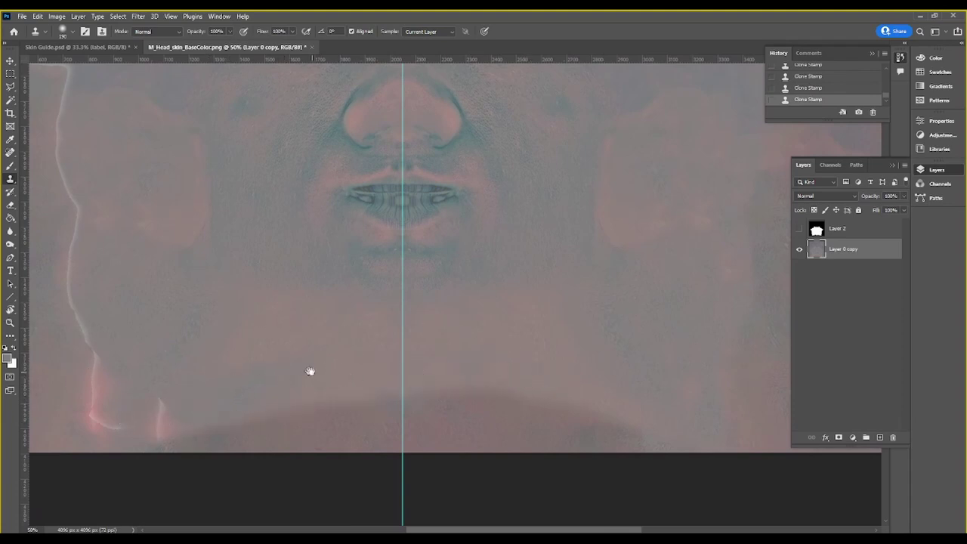
{"action": "left_click_drag", "start_coordinate": [309, 370], "coordinate": [524, 356]}
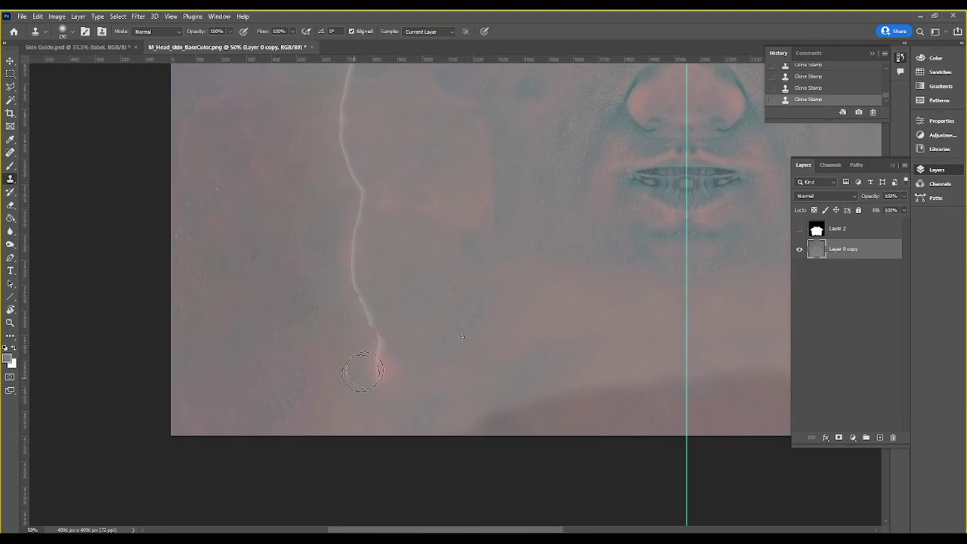
{"action": "left_click_drag", "start_coordinate": [363, 370], "coordinate": [395, 357]}
{"action": "left_click_drag", "start_coordinate": [411, 317], "coordinate": [446, 360]}
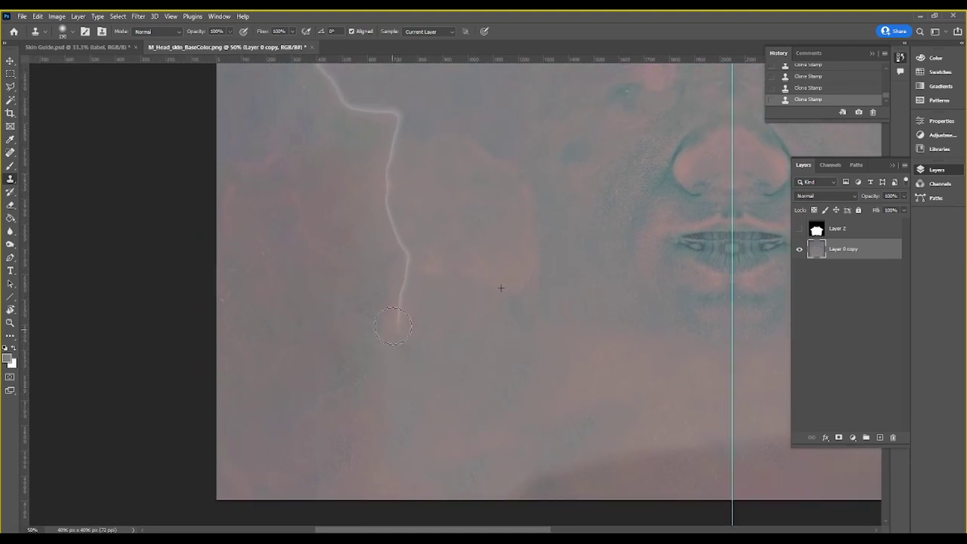
{"action": "left_click_drag", "start_coordinate": [446, 341], "coordinate": [480, 433]}
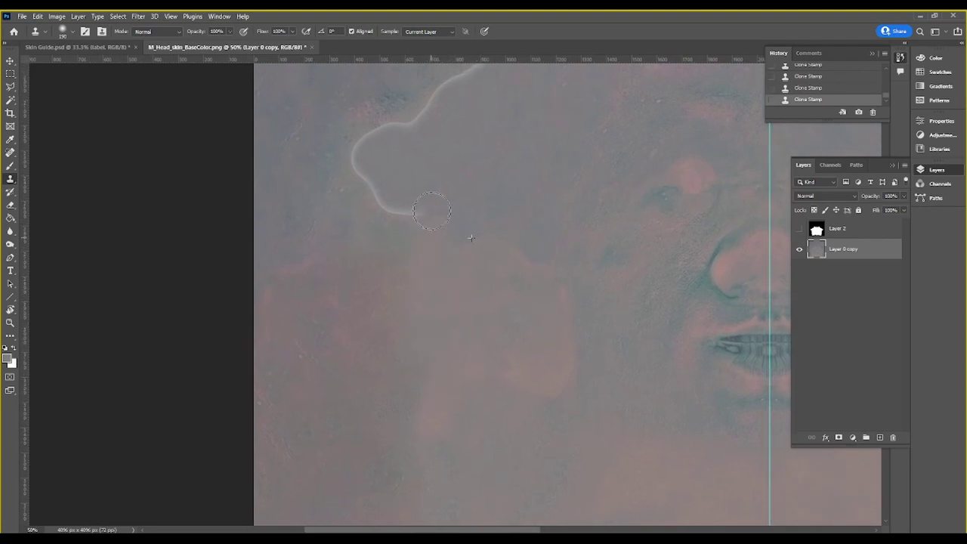
{"action": "left_click", "coordinate": [381, 212]}
{"action": "left_click_drag", "start_coordinate": [389, 234], "coordinate": [414, 118]}
{"action": "scroll", "coordinate": [423, 166], "scroll_direction": "up", "scroll_amount": 4}
{"action": "scroll", "coordinate": [422, 166], "scroll_direction": "right", "scroll_amount": 3}
{"action": "scroll", "coordinate": [416, 199], "scroll_direction": "right", "scroll_amount": 2}
Step: Clone out the remaining bright seam near the head
{"action": "scroll", "coordinate": [419, 204], "scroll_direction": "right", "scroll_amount": 3}
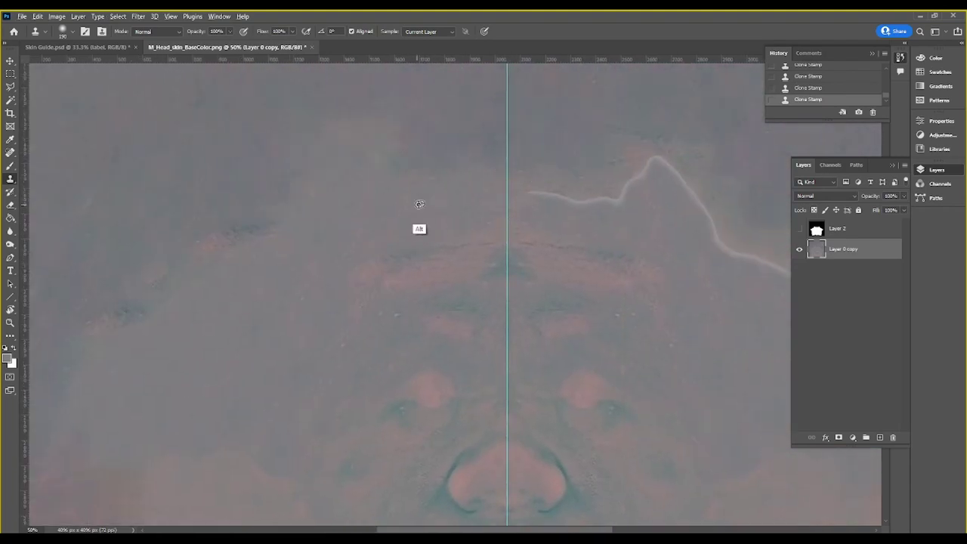
{"action": "scroll", "coordinate": [419, 204], "scroll_direction": "right", "scroll_amount": 3}
{"action": "left_click_drag", "start_coordinate": [559, 189], "coordinate": [576, 248]}
{"action": "scroll", "coordinate": [532, 234], "scroll_direction": "down", "scroll_amount": 1, "text": "alt"}
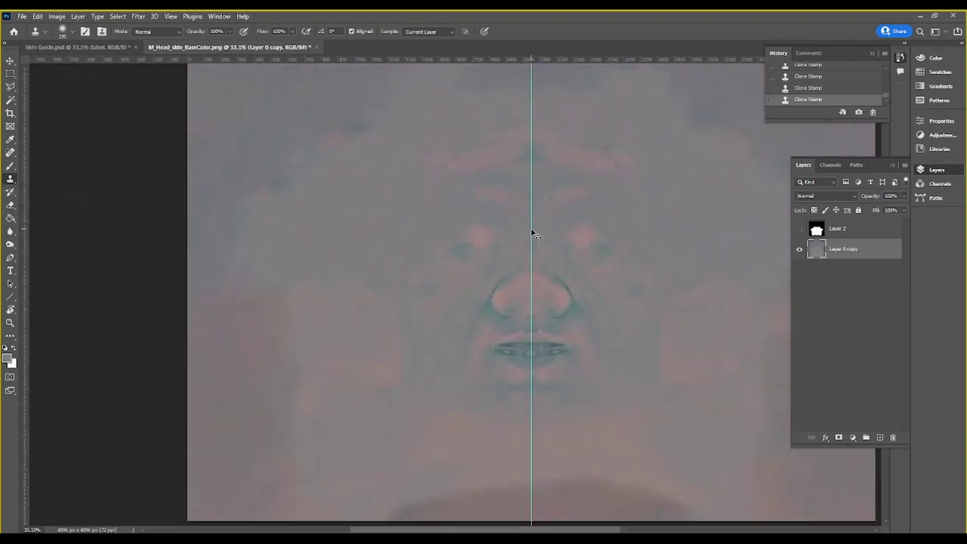
{"action": "scroll", "coordinate": [532, 234], "scroll_direction": "down", "scroll_amount": 2}
{"action": "scroll", "coordinate": [532, 234], "scroll_direction": "right", "scroll_amount": 3}
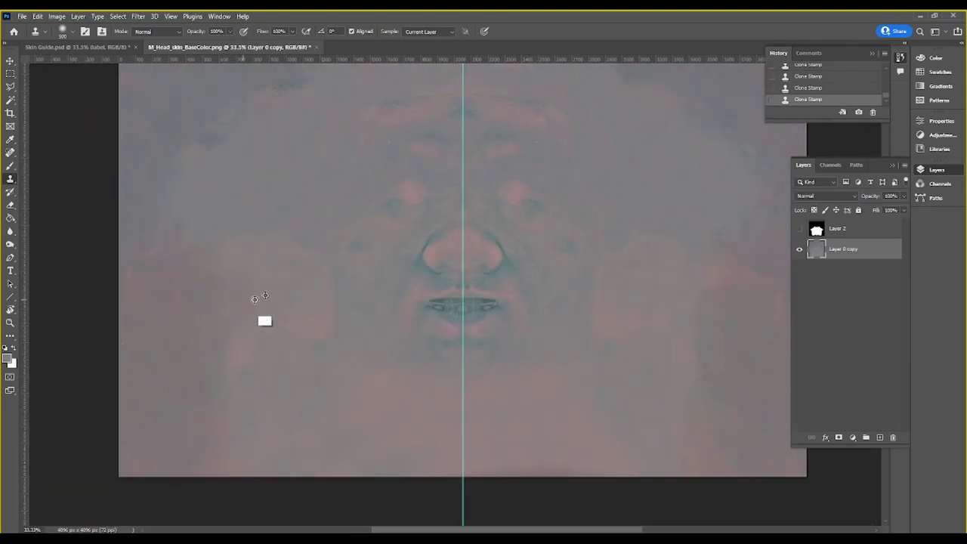
Step: Softly blend the lower right cheek with a lower-flow clone brush, then select Layer 2
{"action": "key", "text": "shift+2"}
{"action": "key", "text": "shift+1"}
{"action": "scroll", "coordinate": [529, 265], "scroll_direction": "right", "scroll_amount": 3}
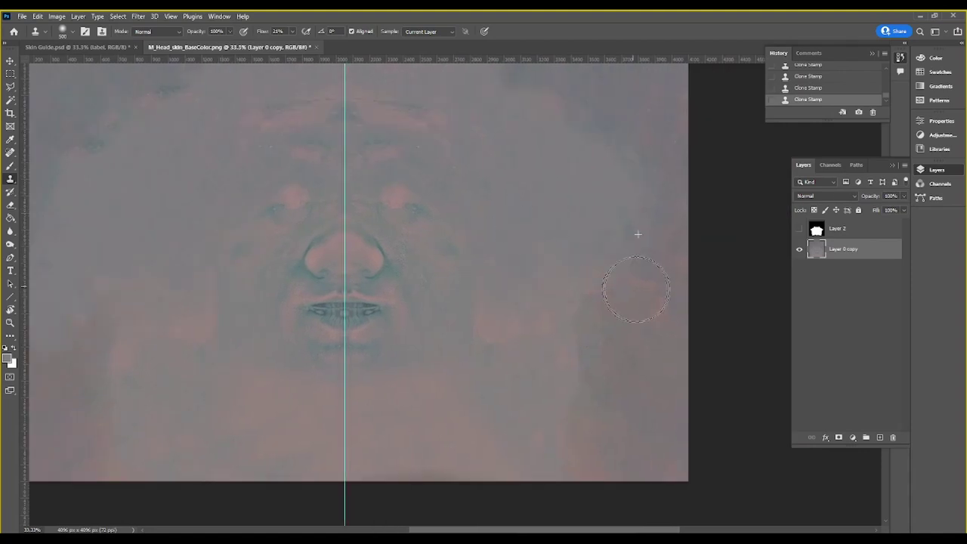
{"action": "left_click_drag", "start_coordinate": [635, 289], "coordinate": [572, 429]}
{"action": "scroll", "coordinate": [461, 451], "scroll_direction": "up", "scroll_amount": 3}
{"action": "scroll", "coordinate": [642, 347], "scroll_direction": "left", "scroll_amount": 3}
{"action": "scroll", "coordinate": [642, 348], "scroll_direction": "up", "scroll_amount": 1}
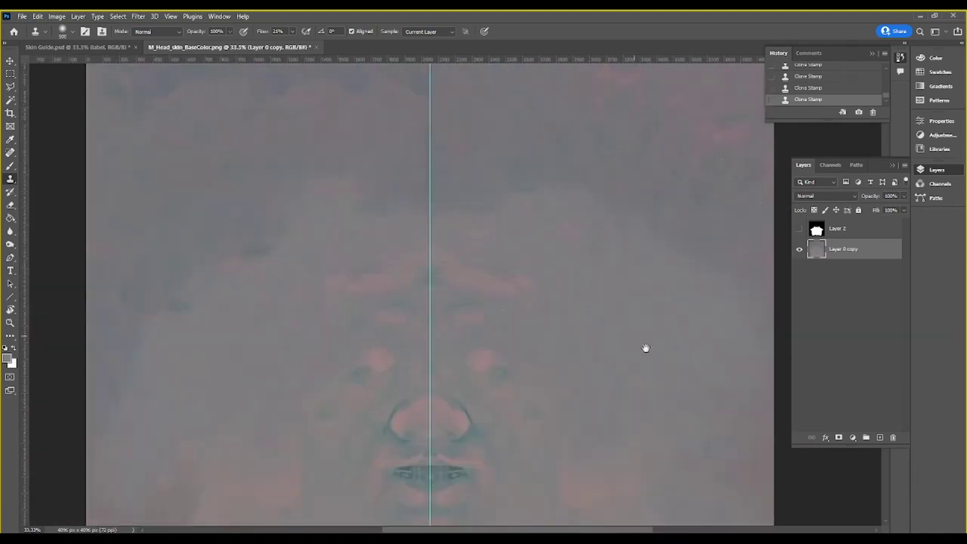
{"action": "scroll", "coordinate": [449, 216], "scroll_direction": "up", "scroll_amount": 1}
{"action": "scroll", "coordinate": [242, 287], "scroll_direction": "down", "scroll_amount": 2, "text": "alt"}
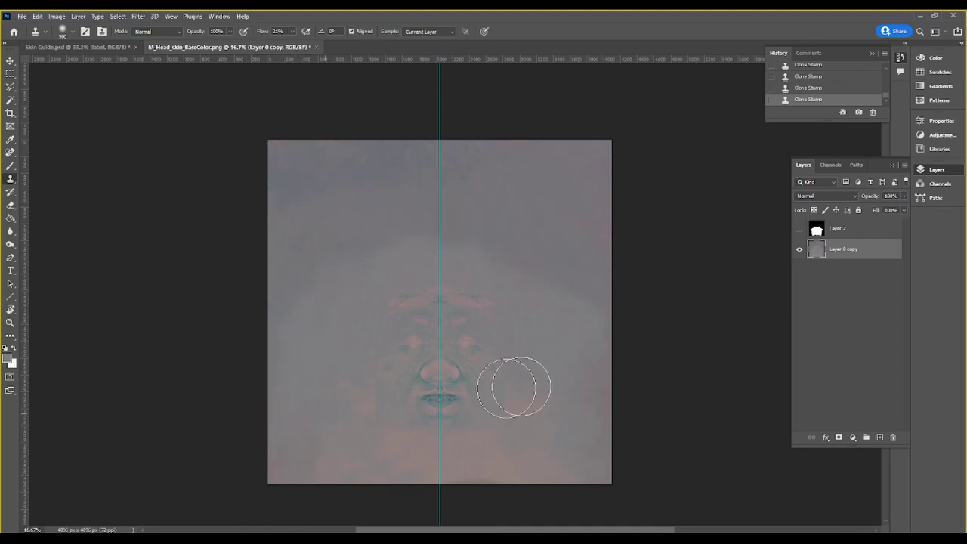
{"action": "scroll", "coordinate": [487, 383], "scroll_direction": "up", "scroll_amount": 2, "text": "alt"}
{"action": "scroll", "coordinate": [488, 383], "scroll_direction": "up", "scroll_amount": 1, "text": "alt"}
{"action": "scroll", "coordinate": [488, 383], "scroll_direction": "down", "scroll_amount": 1, "text": "alt"}
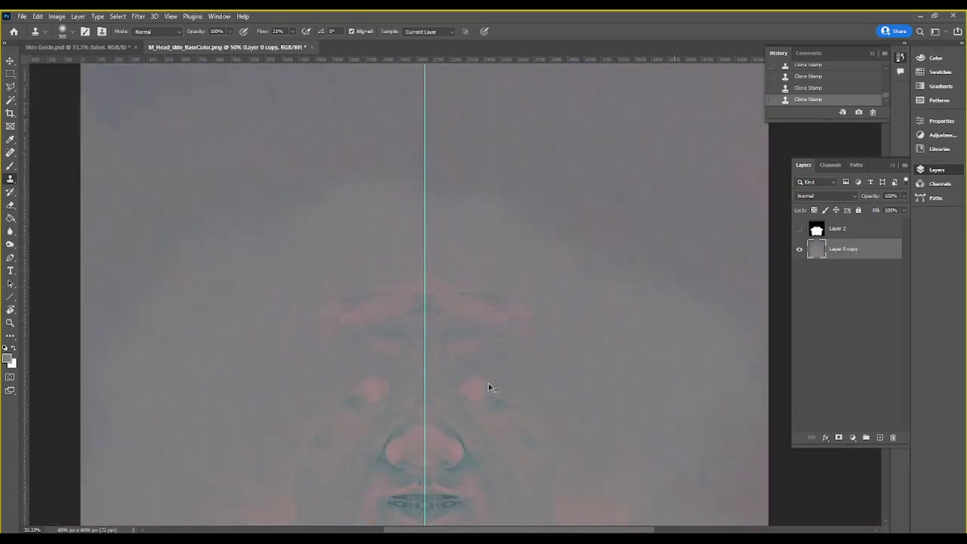
{"action": "scroll", "coordinate": [488, 383], "scroll_direction": "down", "scroll_amount": 2, "text": "alt"}
{"action": "scroll", "coordinate": [488, 383], "scroll_direction": "down", "scroll_amount": 1, "text": "alt"}
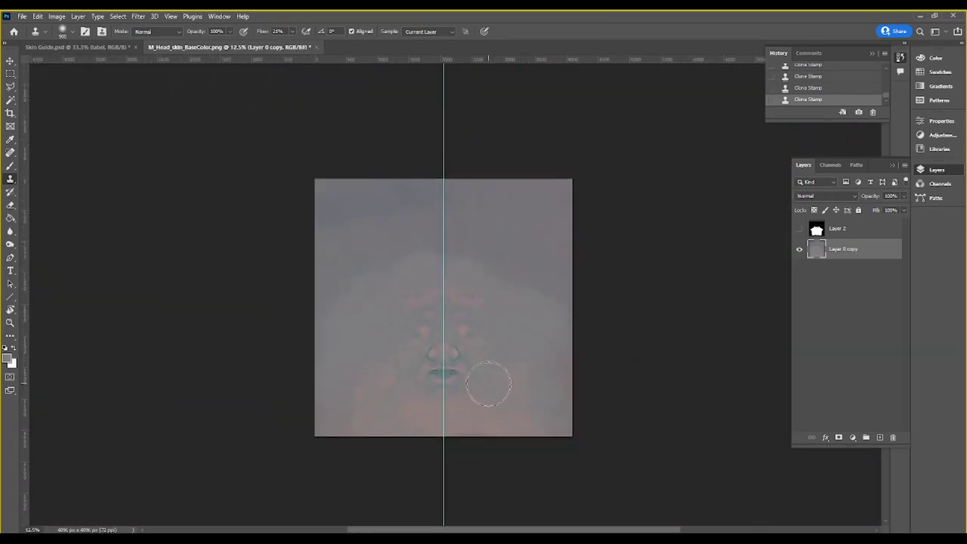
{"action": "left_click", "coordinate": [891, 231]}
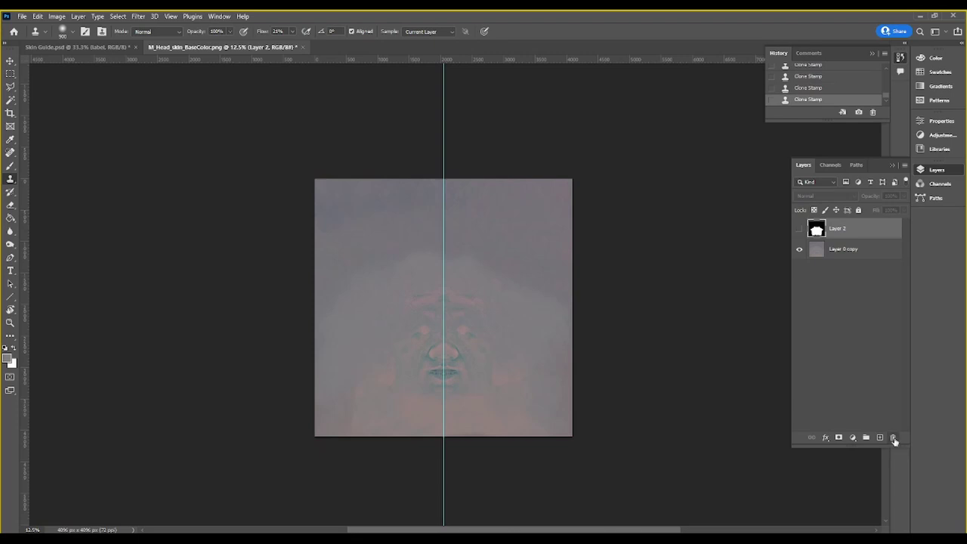
Step: Delete Layer 2 so only the skin layer remains, and show the Layers list
{"action": "left_click", "coordinate": [892, 438]}
{"action": "left_click", "coordinate": [436, 209]}
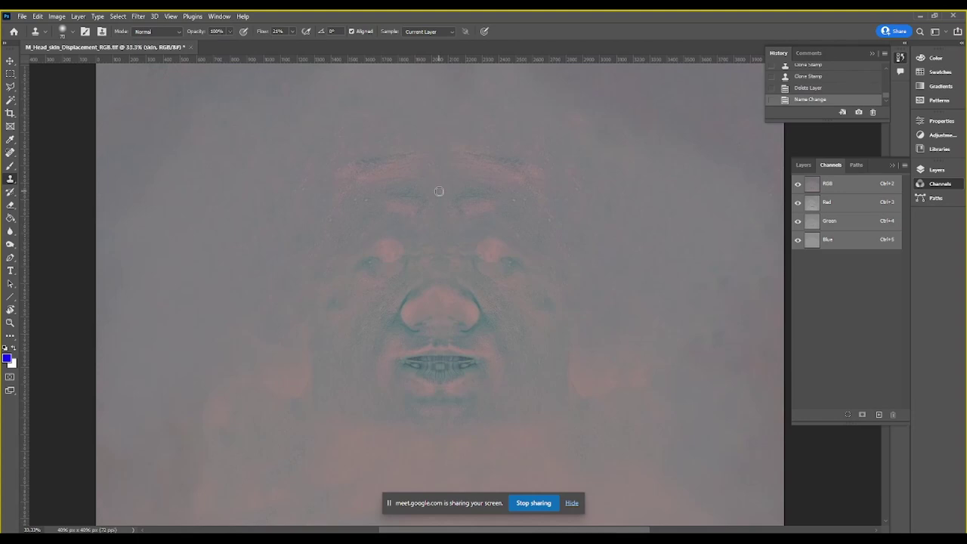
{"action": "left_click", "coordinate": [575, 507]}
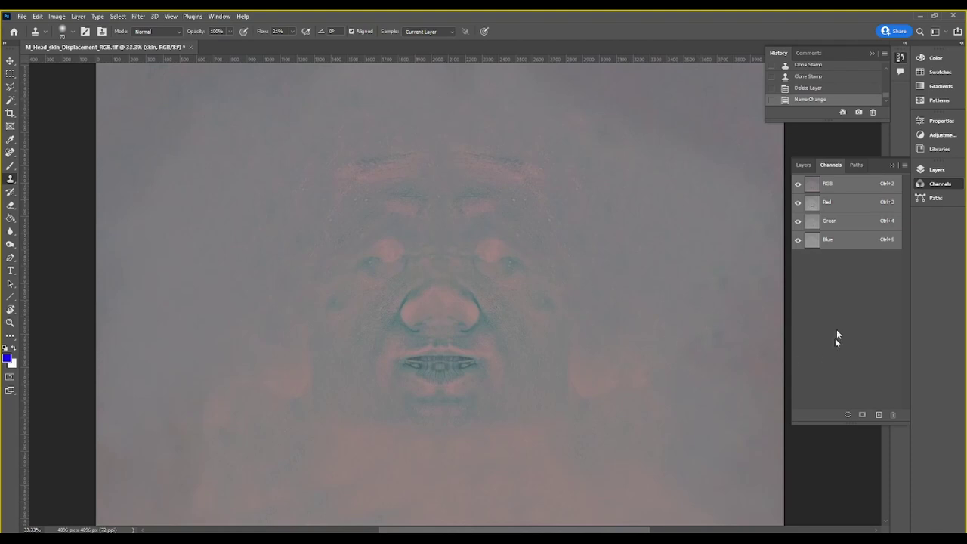
{"action": "left_click", "coordinate": [801, 166]}
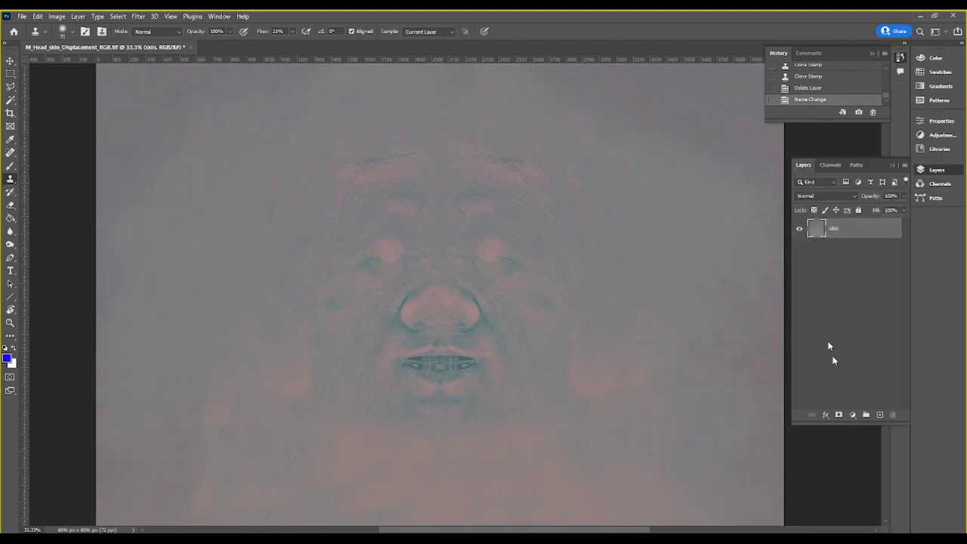
Step: Add a Hue/Saturation adjustment layer above skin with Saturation raised to +43
{"action": "left_click", "coordinate": [853, 415]}
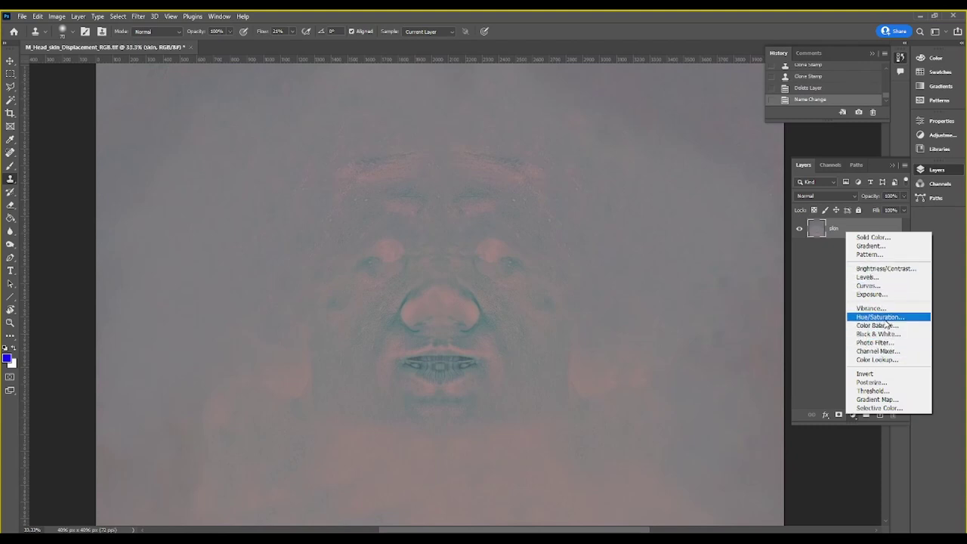
{"action": "left_click", "coordinate": [885, 318]}
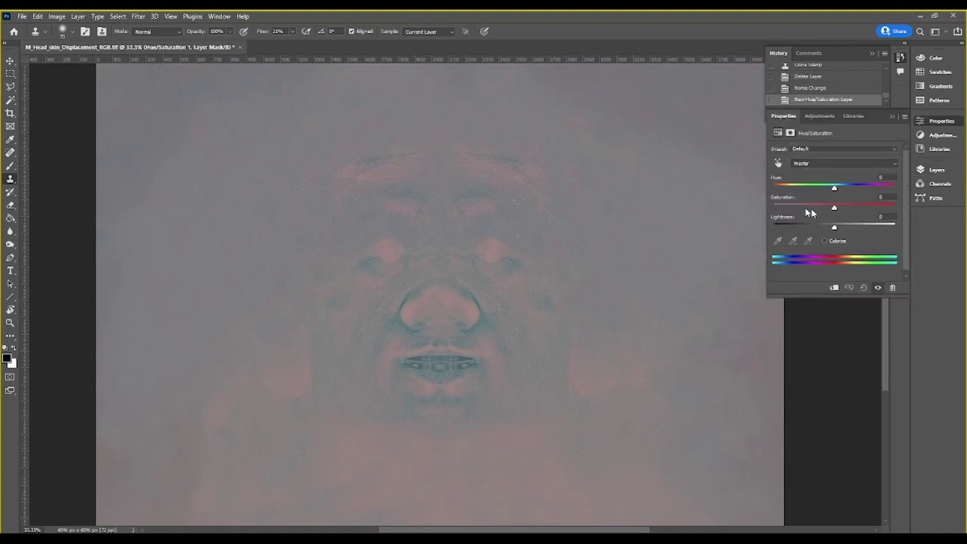
{"action": "left_click_drag", "start_coordinate": [835, 212], "coordinate": [860, 212]}
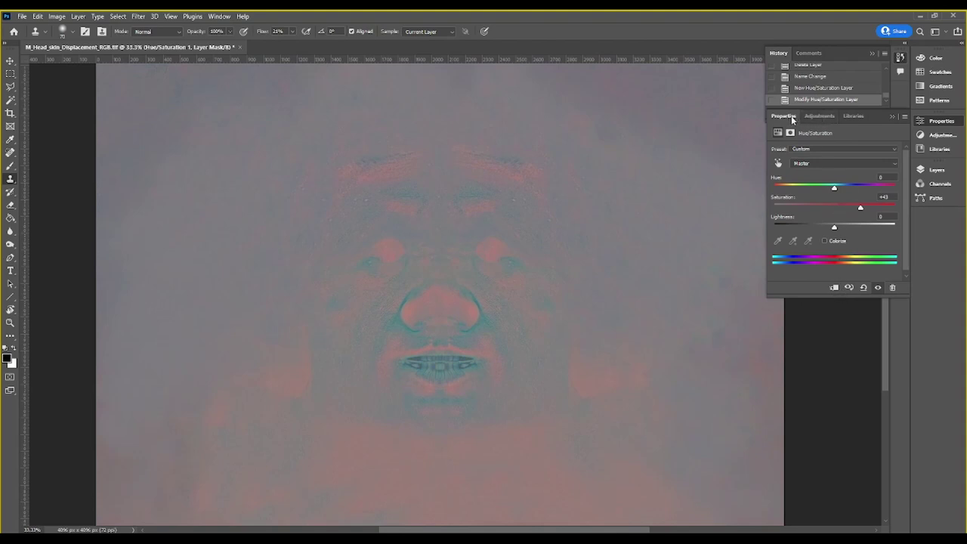
Step: Reposition the Properties panel and switch between the Adjustments panel and the layer list
{"action": "left_click_drag", "start_coordinate": [790, 117], "coordinate": [911, 169]}
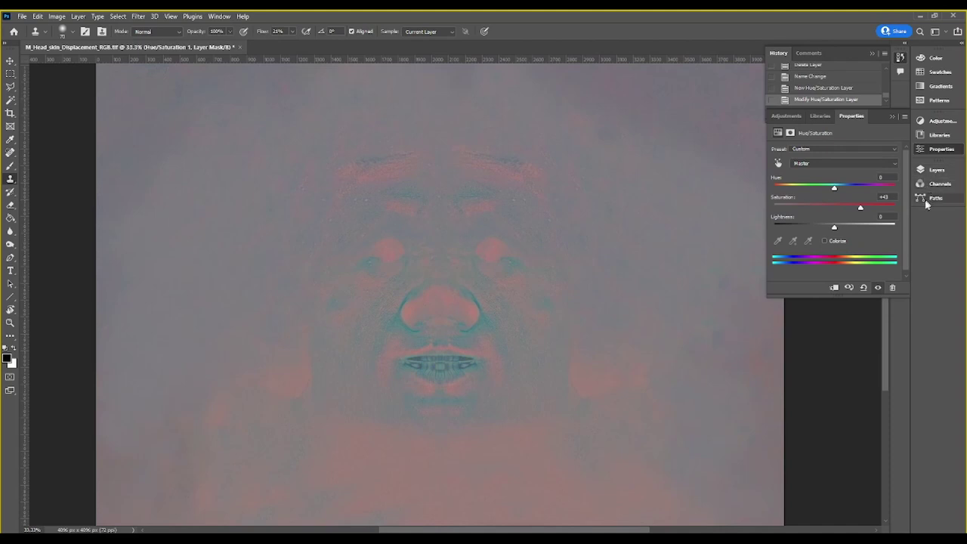
{"action": "left_click", "coordinate": [786, 117]}
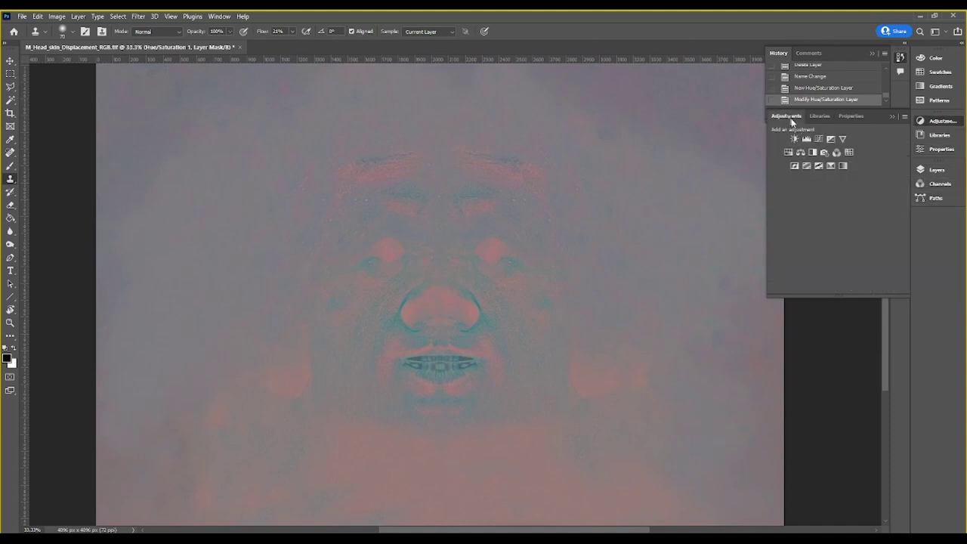
{"action": "left_click", "coordinate": [937, 176]}
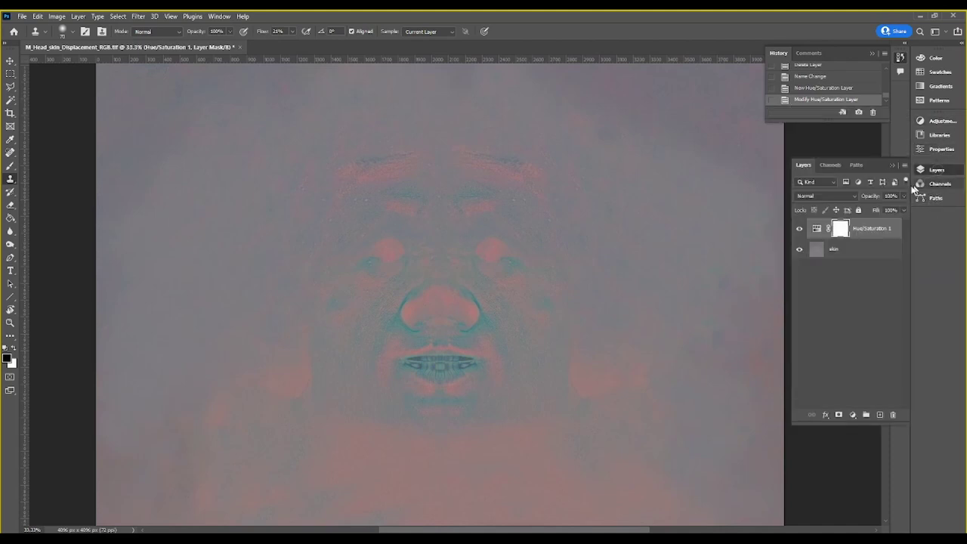
{"action": "left_click", "coordinate": [933, 123]}
{"action": "left_click", "coordinate": [930, 167]}
{"action": "left_click", "coordinate": [854, 415]}
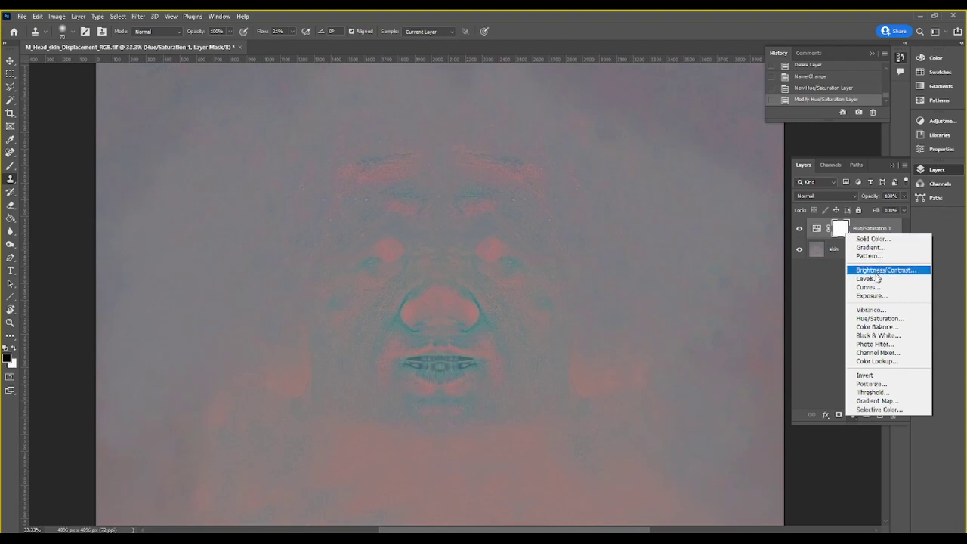
Step: Add a Black & White adjustment layer on top, turning the texture greyscale
{"action": "left_click", "coordinate": [878, 335]}
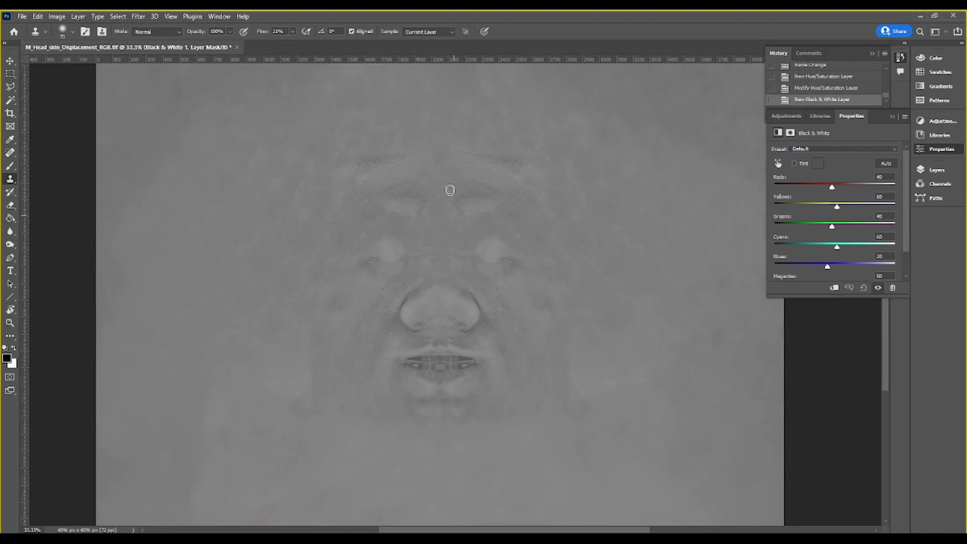
{"action": "left_click", "coordinate": [934, 175]}
{"action": "left_click", "coordinate": [933, 173]}
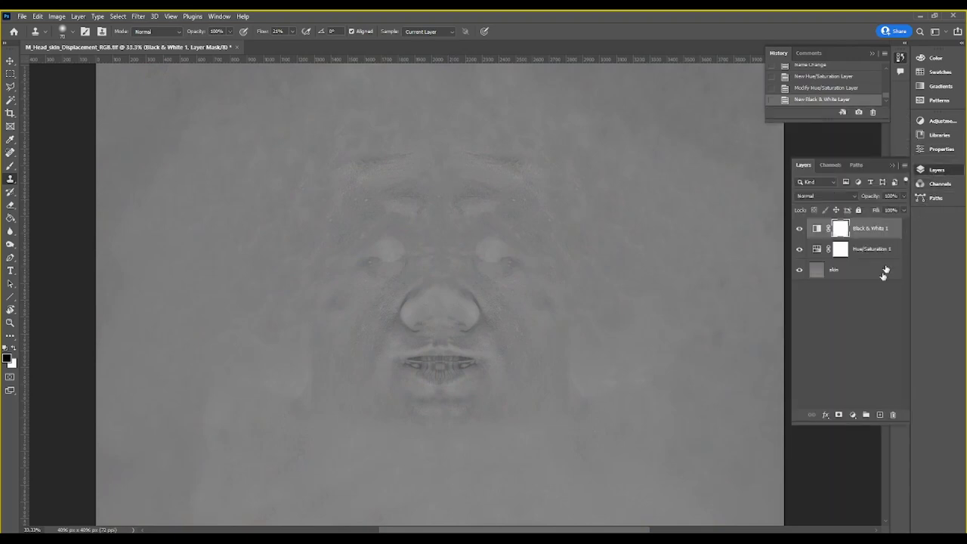
{"action": "left_click", "coordinate": [853, 418]}
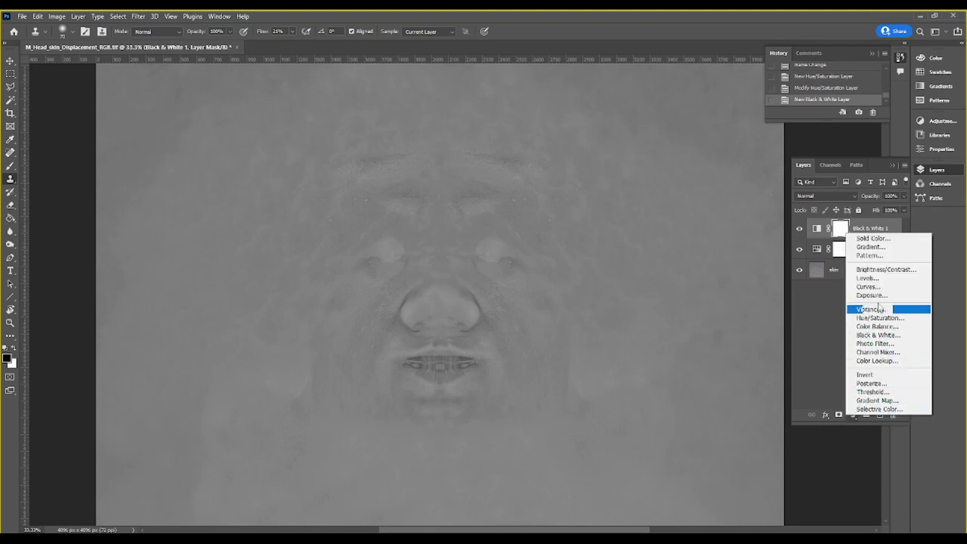
Step: Add a Levels adjustment layer with the black input raised to 97
{"action": "left_click", "coordinate": [874, 278]}
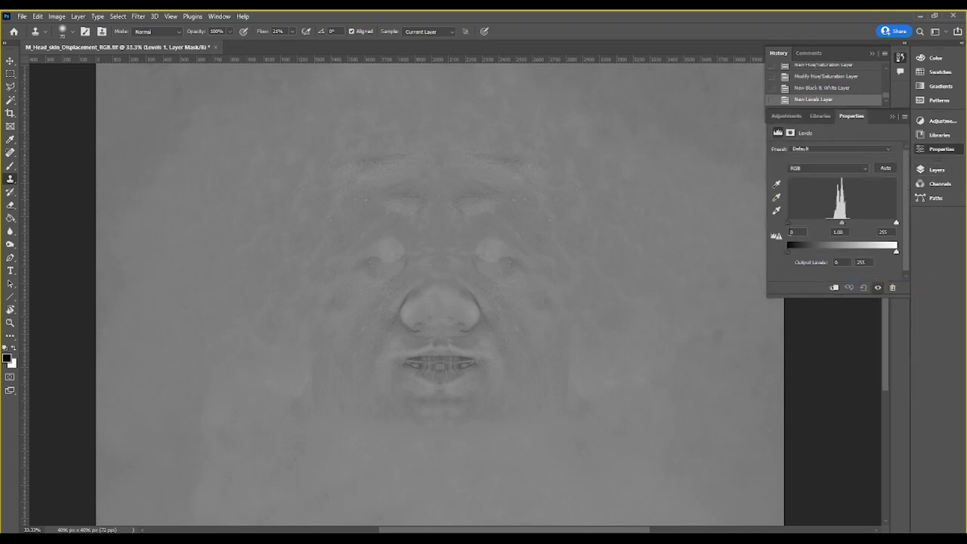
{"action": "left_click_drag", "start_coordinate": [789, 222], "coordinate": [827, 232]}
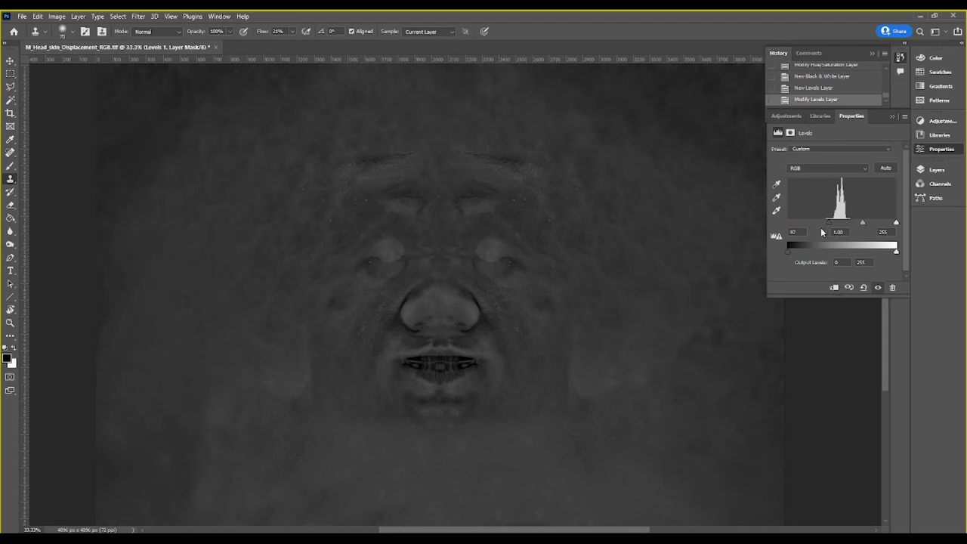
{"action": "left_click_drag", "start_coordinate": [459, 279], "coordinate": [471, 263]}
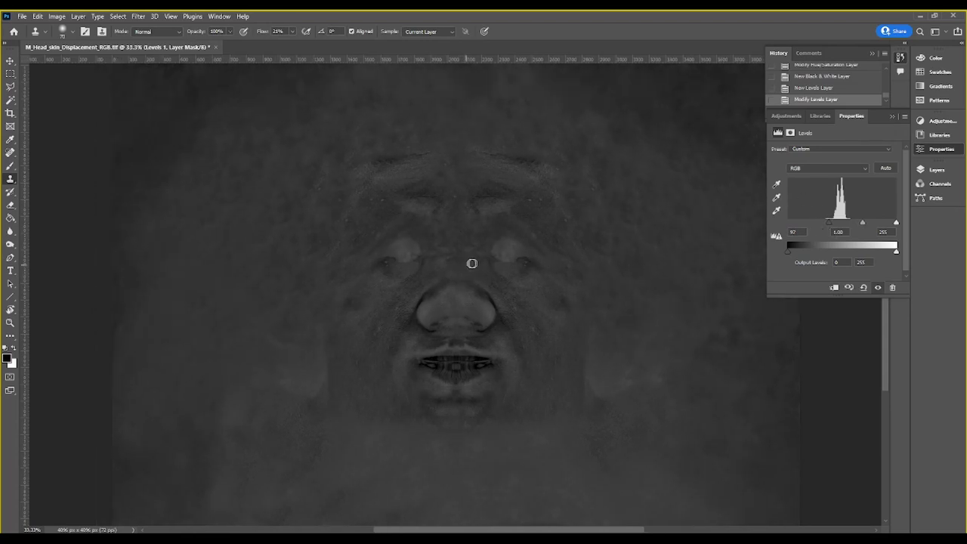
Step: Zoom in on the nose and make the skin layer active
{"action": "key", "text": "ctrl+plus"}
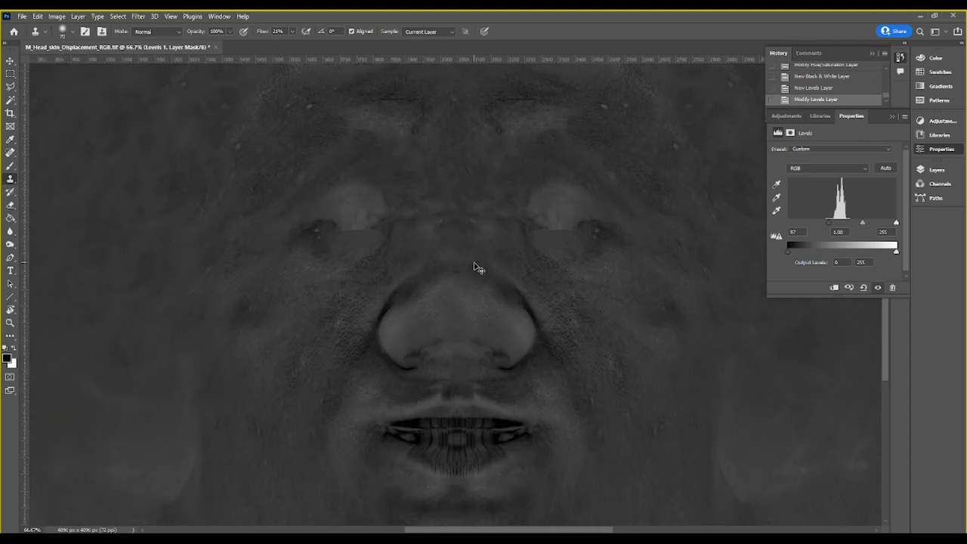
{"action": "key", "text": "ctrl+plus"}
{"action": "key", "text": "ctrl+plus"}
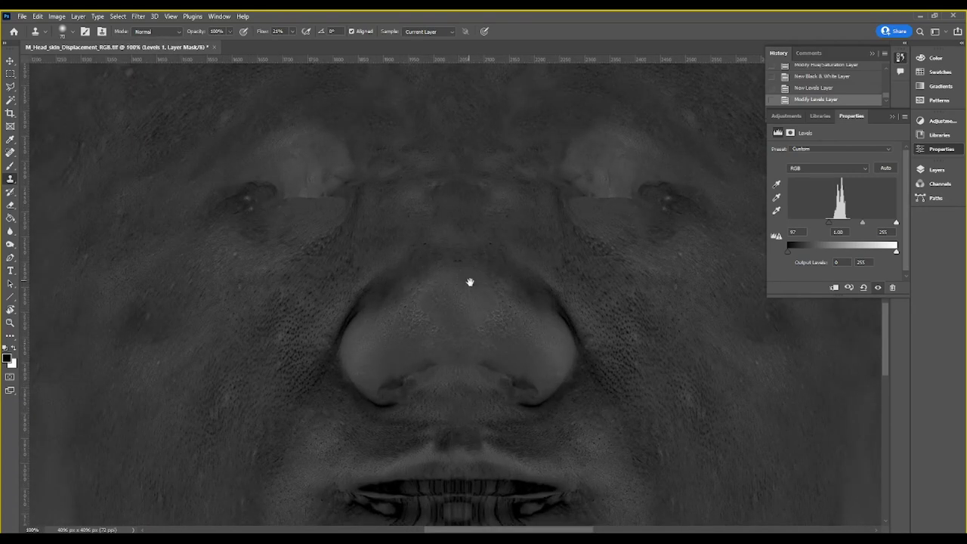
{"action": "left_click_drag", "start_coordinate": [469, 282], "coordinate": [470, 302]}
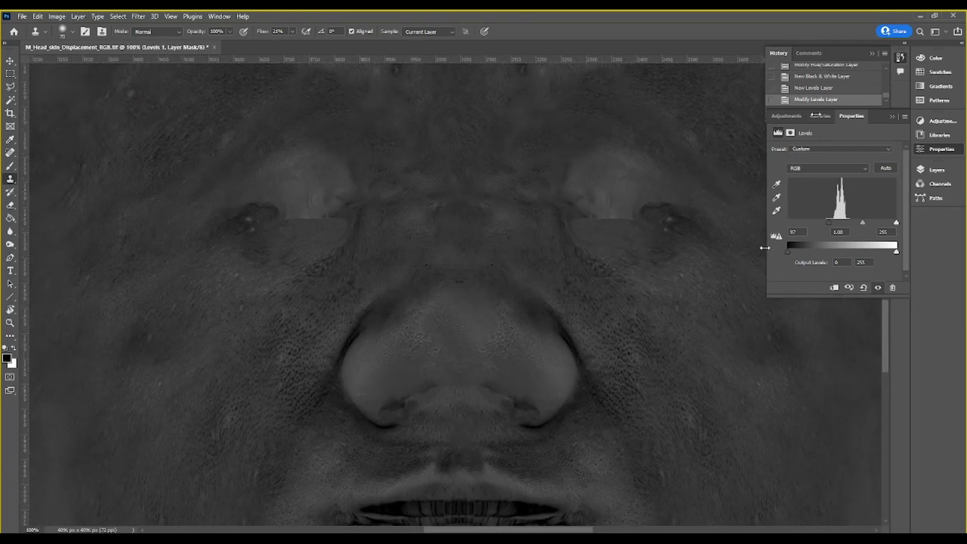
{"action": "left_click", "coordinate": [934, 174]}
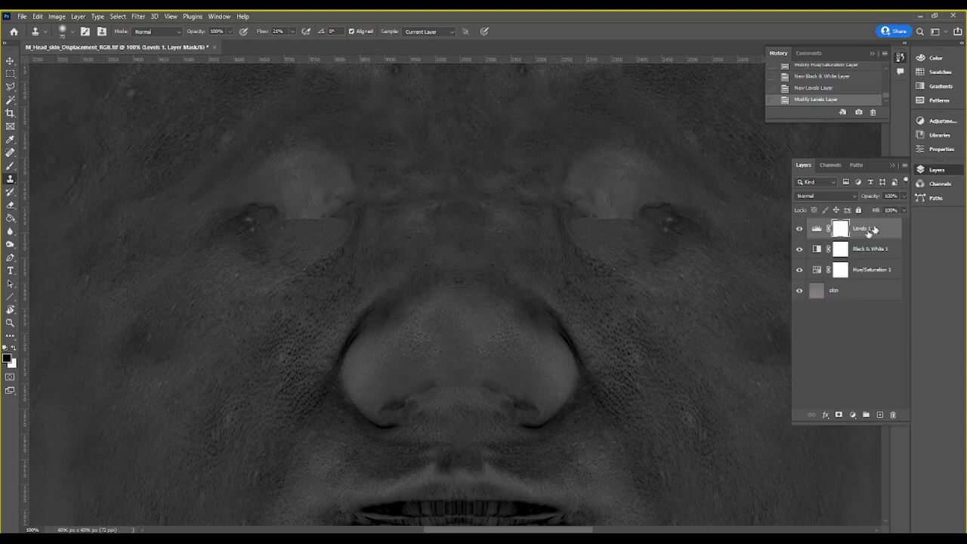
{"action": "left_click", "coordinate": [845, 290]}
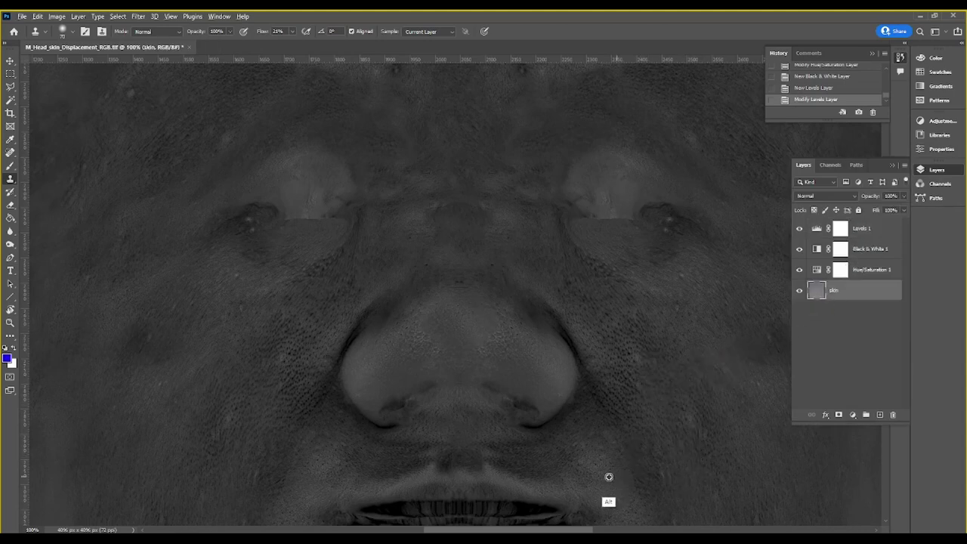
Step: Clone skin over the nose, then enlarge the brush to 100 and clone near the forehead
{"action": "left_click", "coordinate": [534, 375], "text": "alt"}
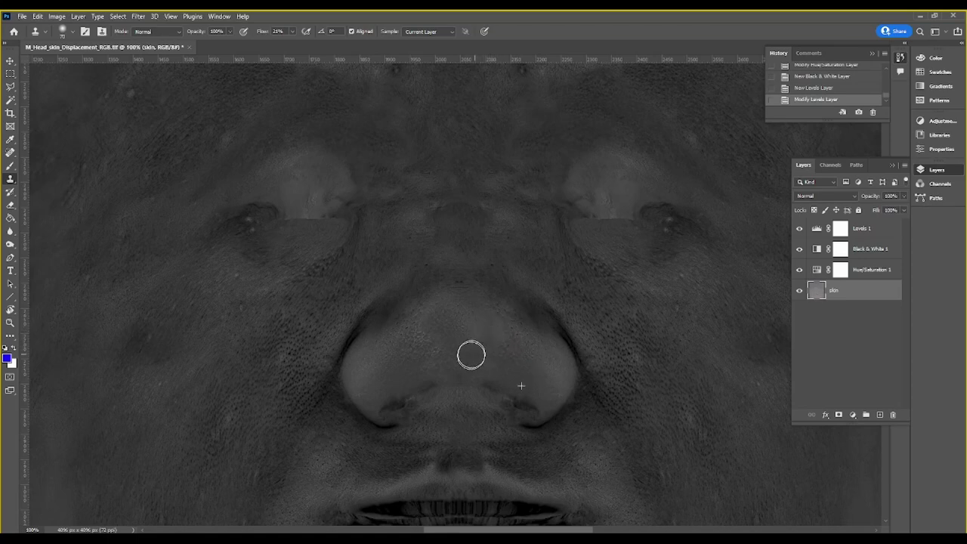
{"action": "left_click_drag", "start_coordinate": [470, 352], "coordinate": [477, 324]}
{"action": "left_click_drag", "start_coordinate": [494, 253], "coordinate": [515, 312]}
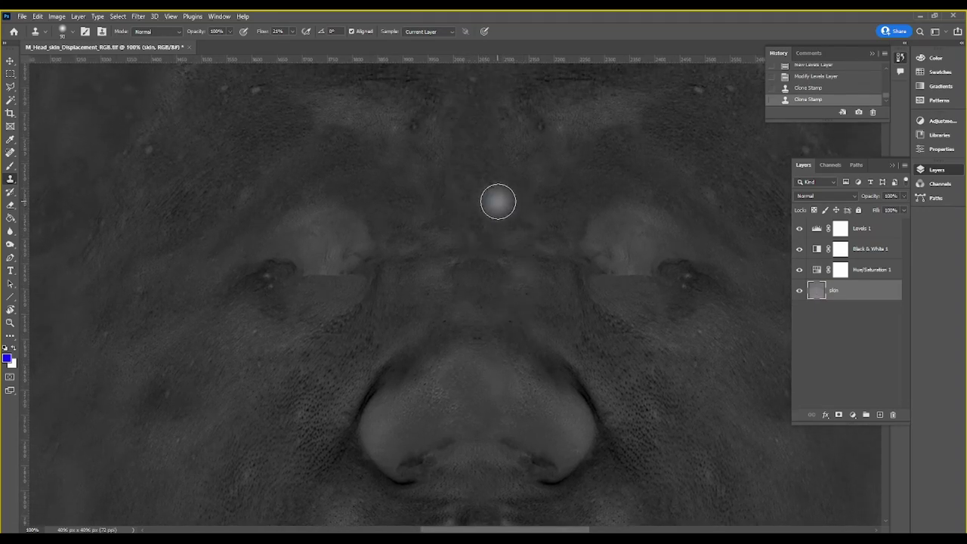
{"action": "key", "text": "bracketright"}
{"action": "key", "text": "bracketright"}
{"action": "key", "text": "bracketright"}
{"action": "left_click_drag", "start_coordinate": [476, 173], "coordinate": [475, 216]}
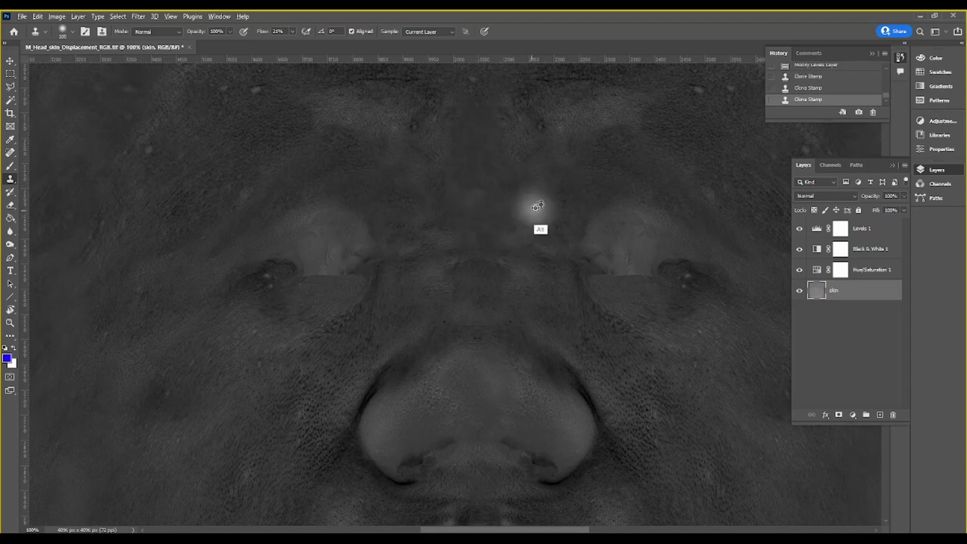
Step: Resample clone sources and paint cloned skin over the brow centre
{"action": "left_click", "coordinate": [492, 160], "text": "alt"}
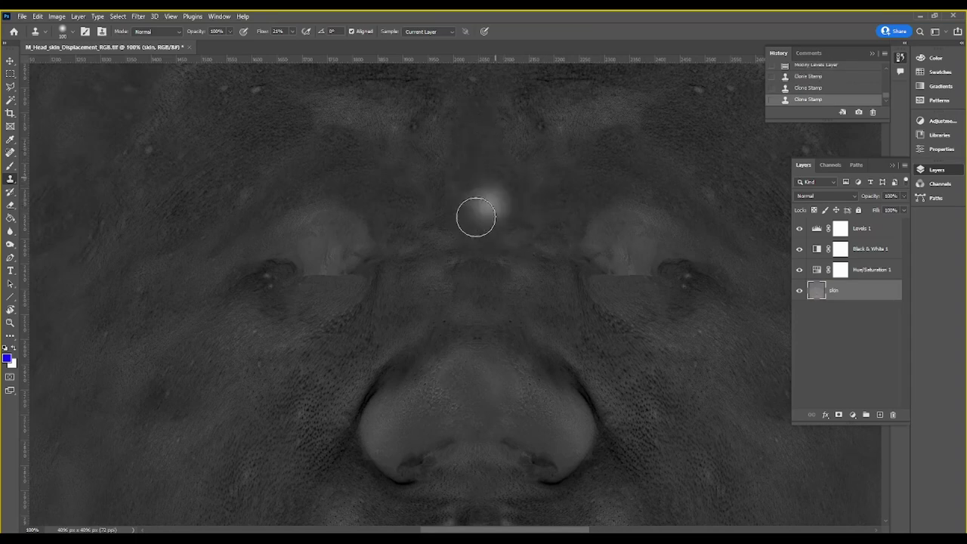
{"action": "left_click_drag", "start_coordinate": [472, 220], "coordinate": [480, 268]}
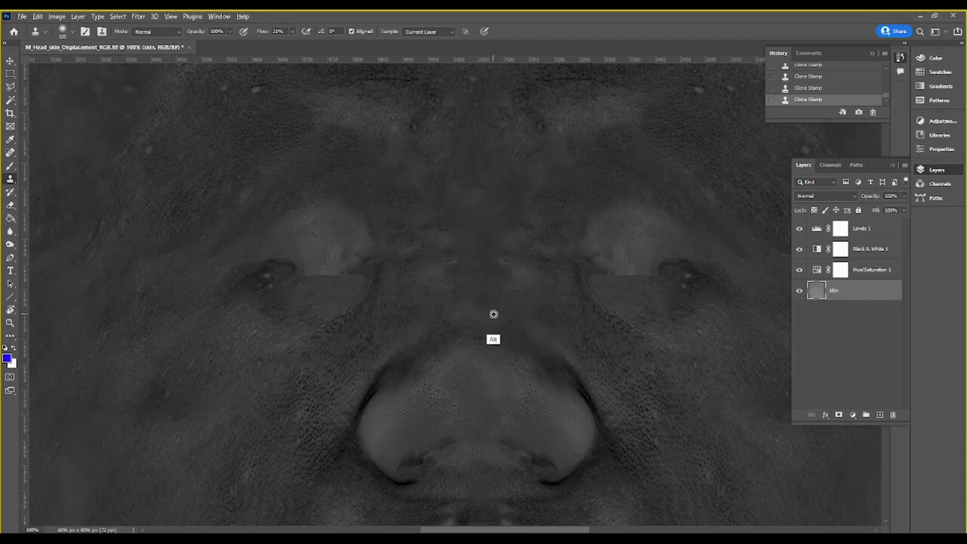
{"action": "left_click_drag", "start_coordinate": [470, 147], "coordinate": [478, 319]}
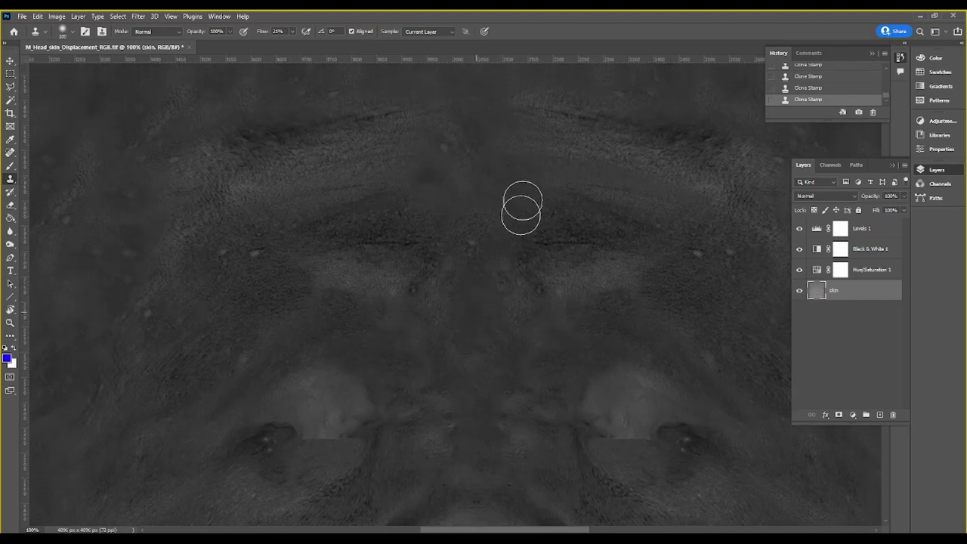
{"action": "left_click", "coordinate": [481, 232], "text": "alt"}
{"action": "left_click_drag", "start_coordinate": [472, 235], "coordinate": [471, 242]}
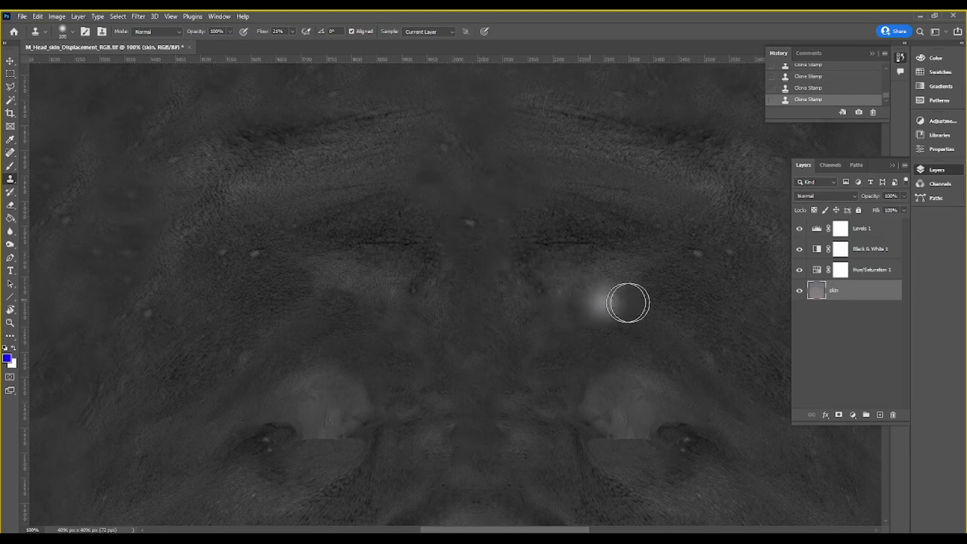
{"action": "left_click", "coordinate": [693, 308], "text": "alt"}
{"action": "mouse_move", "coordinate": [462, 220]}
{"action": "left_mouse_down"}
{"action": "mouse_move", "coordinate": [484, 222]}
{"action": "mouse_move", "coordinate": [473, 201]}
{"action": "left_mouse_up"}
{"action": "left_click_drag", "start_coordinate": [589, 193], "coordinate": [609, 259]}
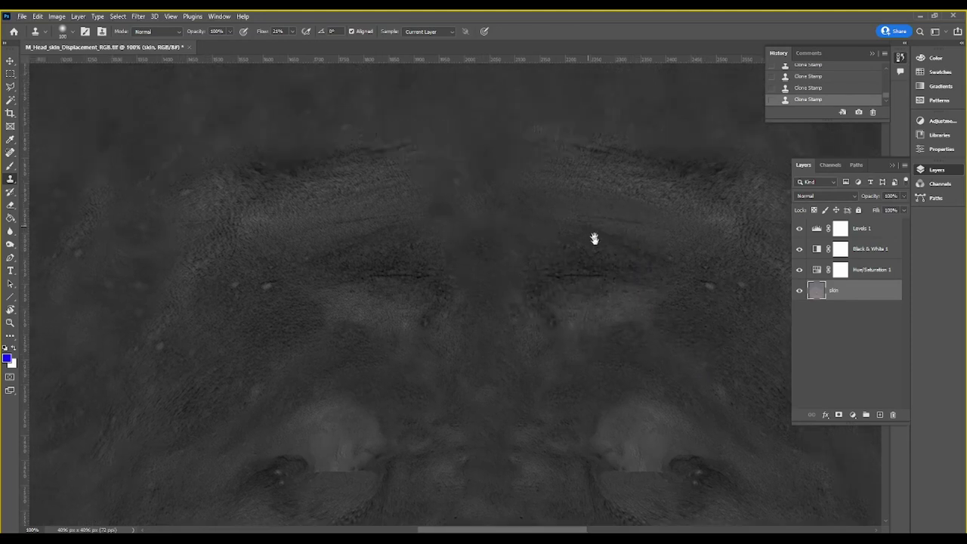
{"action": "mouse_move", "coordinate": [514, 240]}
{"action": "left_mouse_down"}
{"action": "mouse_move", "coordinate": [487, 231]}
{"action": "mouse_move", "coordinate": [447, 247]}
{"action": "mouse_move", "coordinate": [567, 263]}
{"action": "left_mouse_up"}
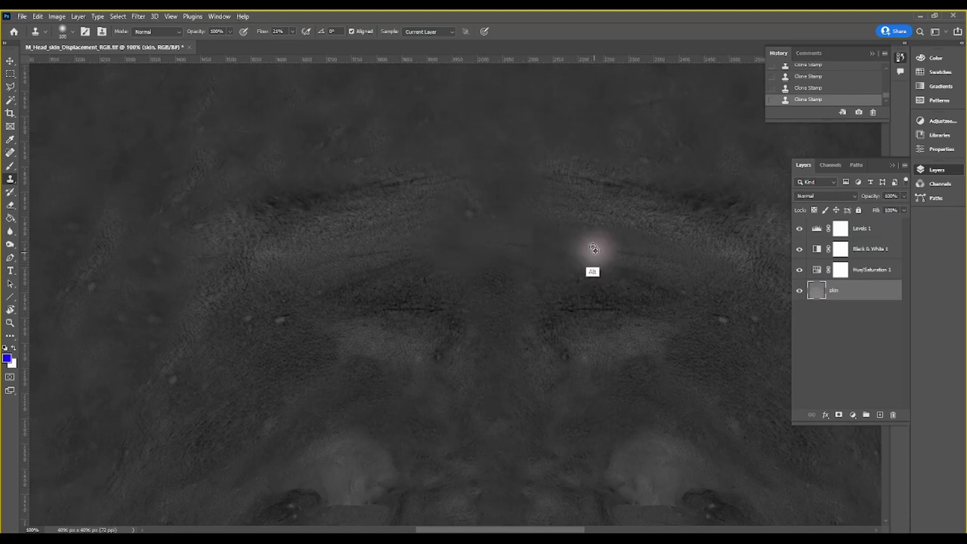
Step: Sample sources on the right and upper forehead and clone skin up the forehead
{"action": "left_click_drag", "start_coordinate": [550, 142], "coordinate": [543, 209]}
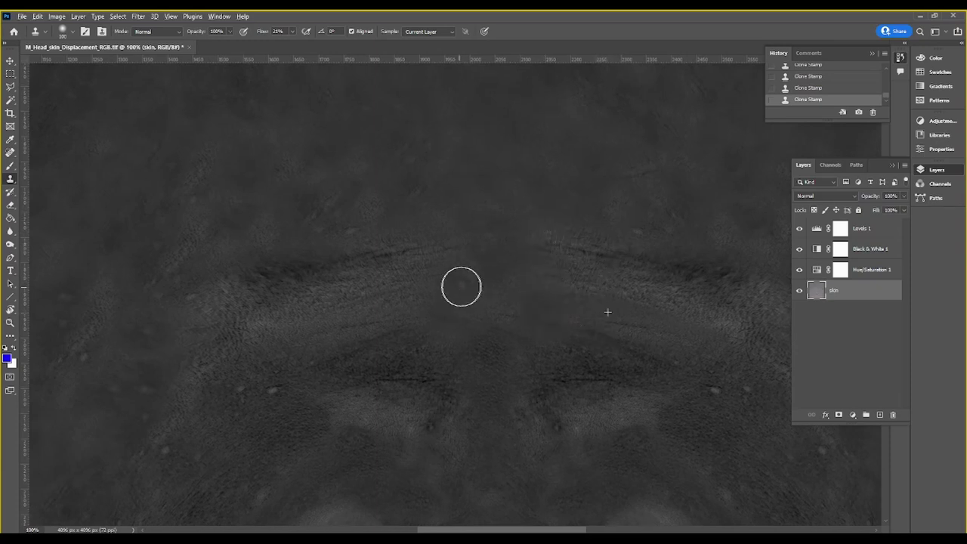
{"action": "left_click", "coordinate": [645, 231], "text": "alt"}
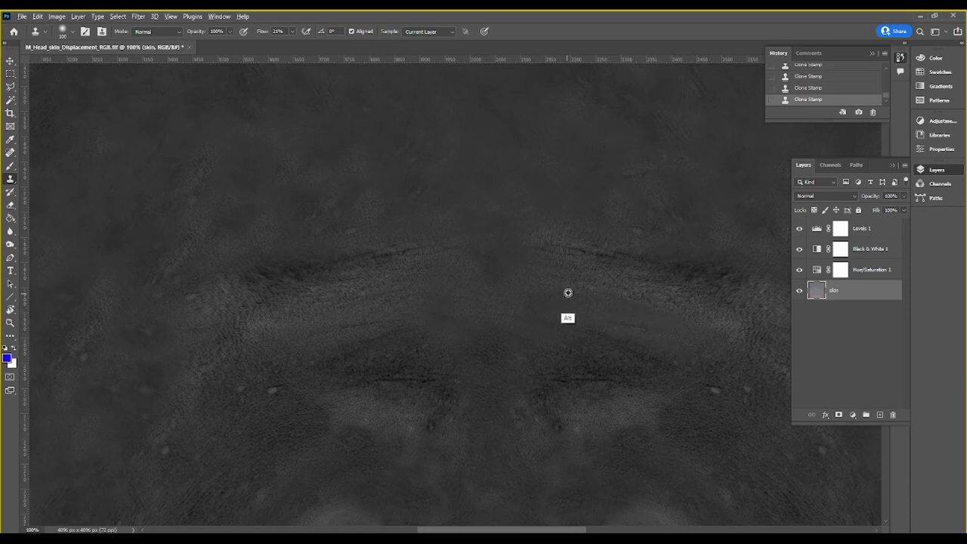
{"action": "left_click", "coordinate": [620, 288], "text": "alt"}
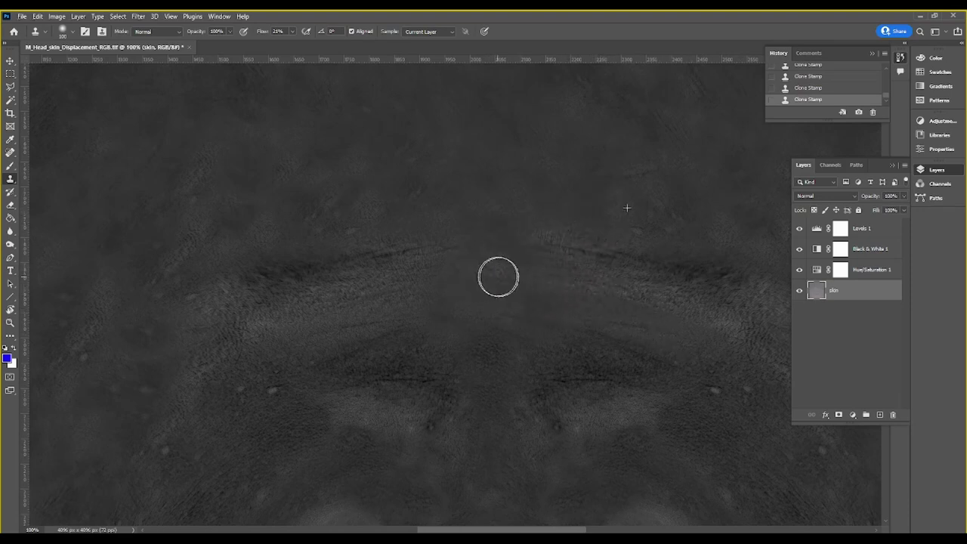
{"action": "scroll", "coordinate": [631, 191], "scroll_direction": "up", "scroll_amount": 3}
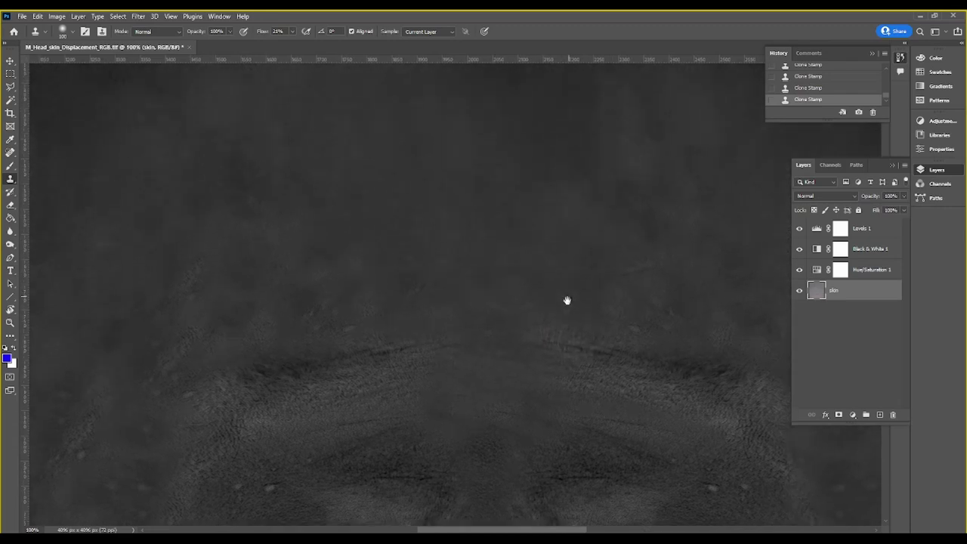
{"action": "left_click", "coordinate": [614, 273], "text": "alt"}
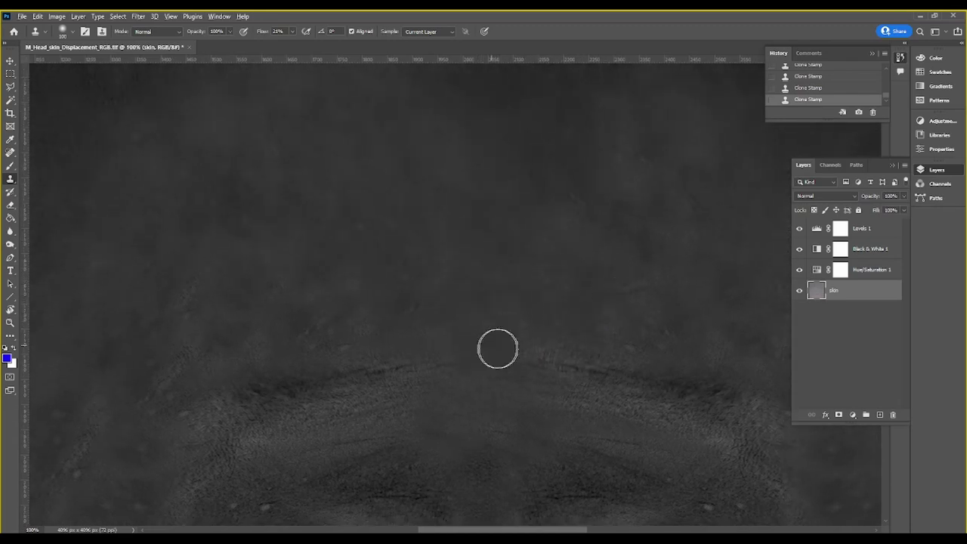
{"action": "left_click_drag", "start_coordinate": [468, 352], "coordinate": [467, 330]}
Step: Move from the eyes down to the chin and sample clone sources below the mouth
{"action": "left_click_drag", "start_coordinate": [498, 210], "coordinate": [492, 164]}
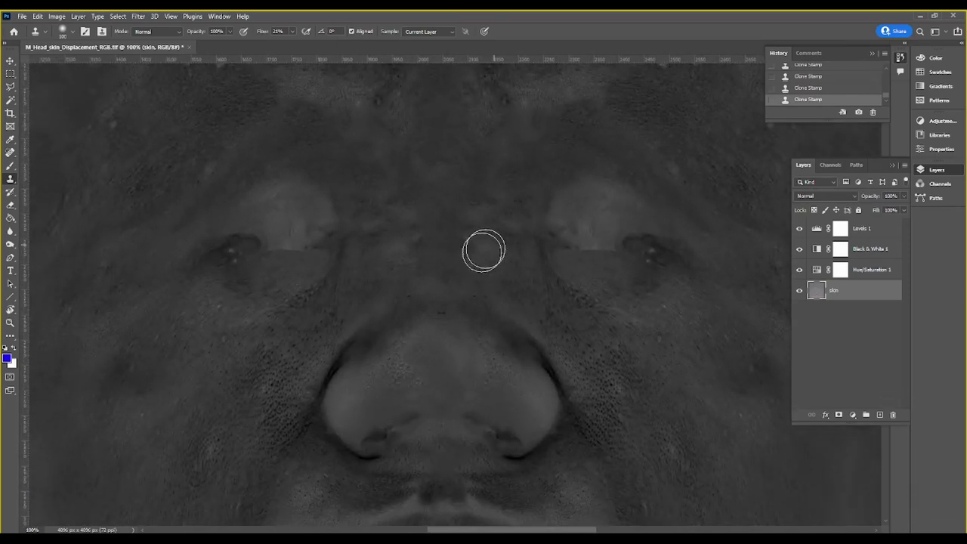
{"action": "left_click_drag", "start_coordinate": [477, 295], "coordinate": [478, 337]}
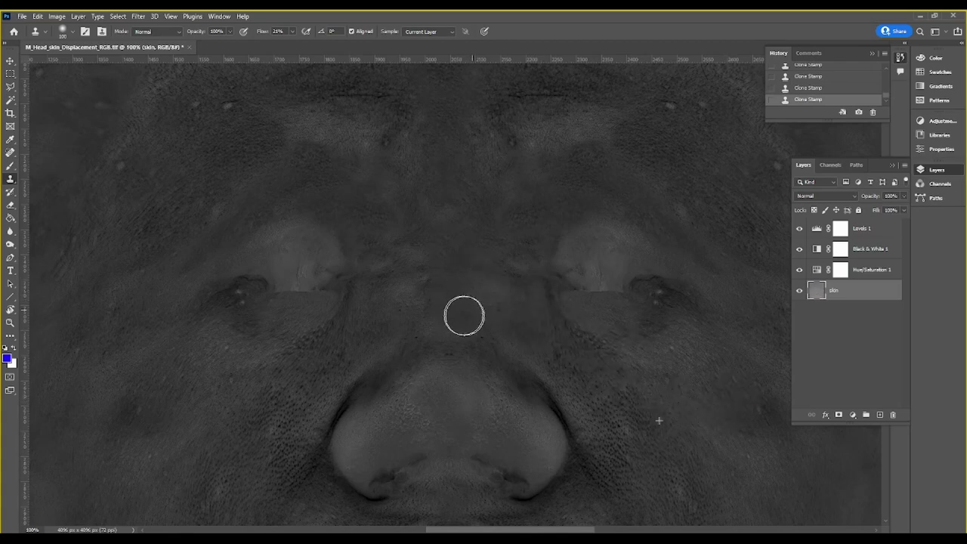
{"action": "scroll", "coordinate": [680, 362], "scroll_direction": "down", "scroll_amount": 3}
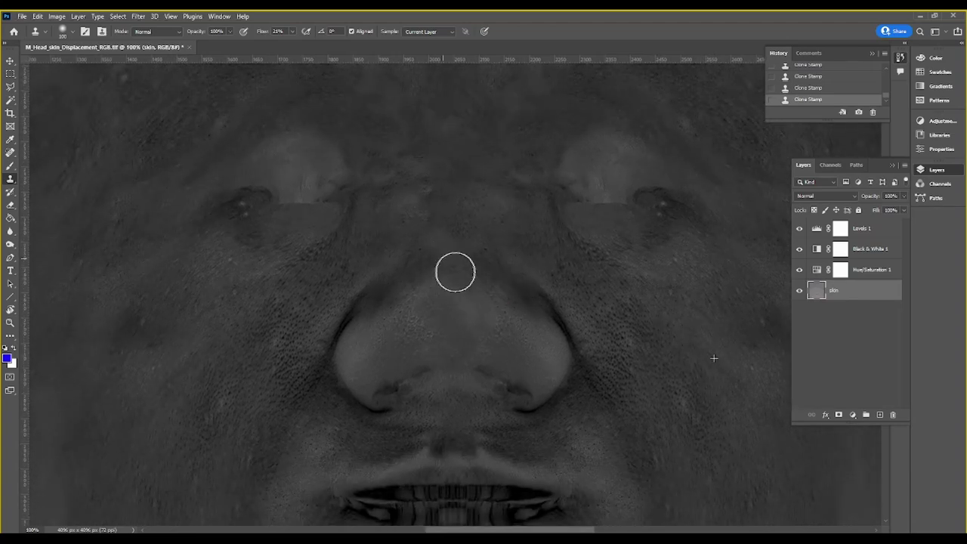
{"action": "scroll", "coordinate": [680, 317], "scroll_direction": "down", "scroll_amount": 4}
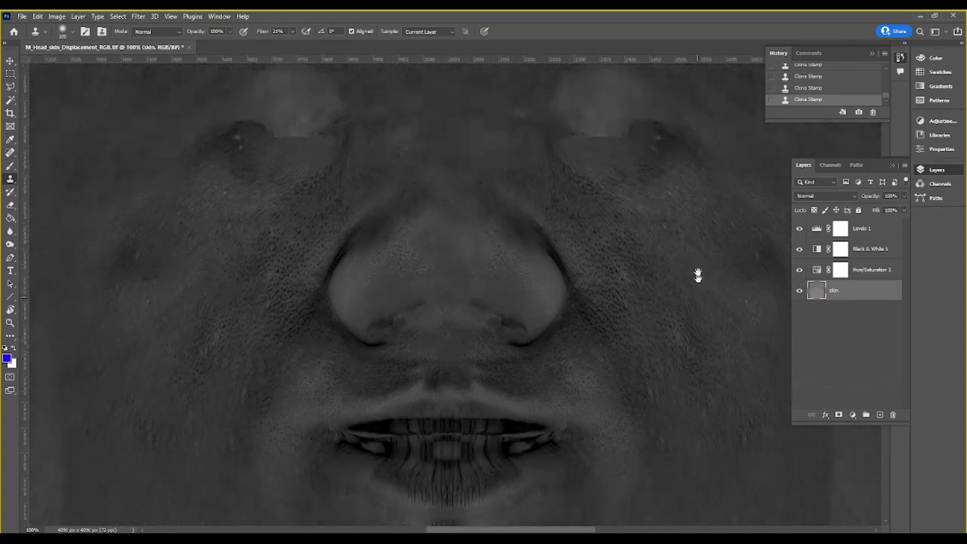
{"action": "left_click_drag", "start_coordinate": [687, 356], "coordinate": [721, 294]}
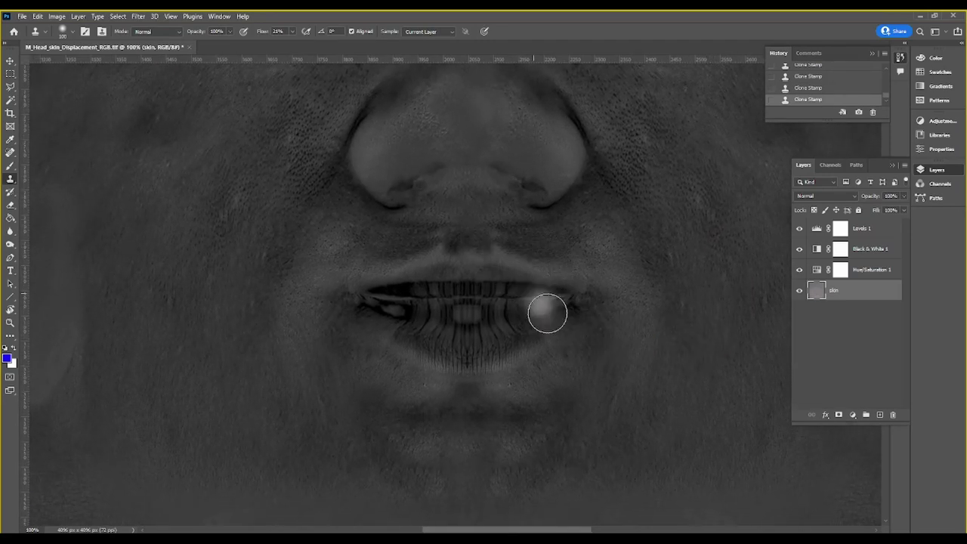
{"action": "left_click_drag", "start_coordinate": [688, 391], "coordinate": [690, 310]}
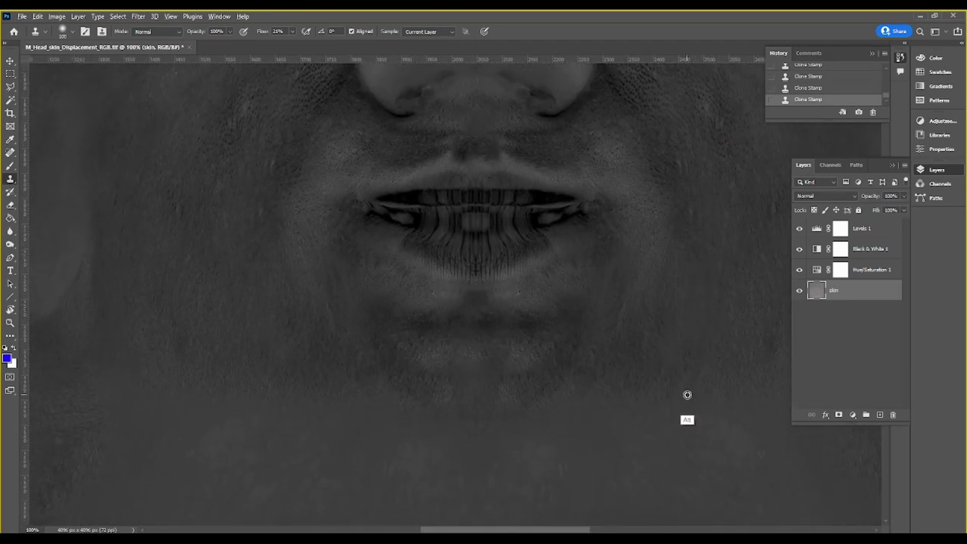
{"action": "left_click", "coordinate": [555, 284], "text": "alt"}
{"action": "left_click_drag", "start_coordinate": [602, 425], "coordinate": [606, 369]}
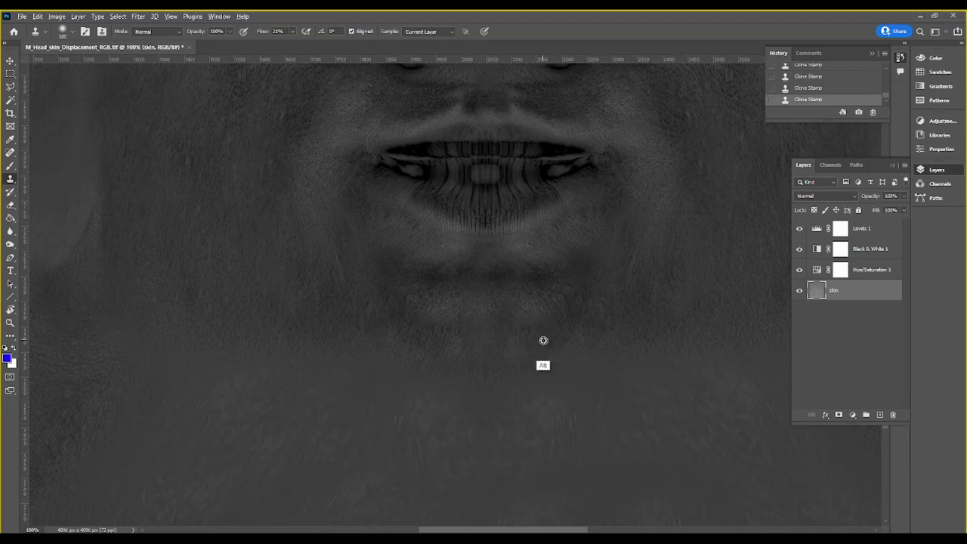
{"action": "left_click", "coordinate": [566, 318], "text": "alt"}
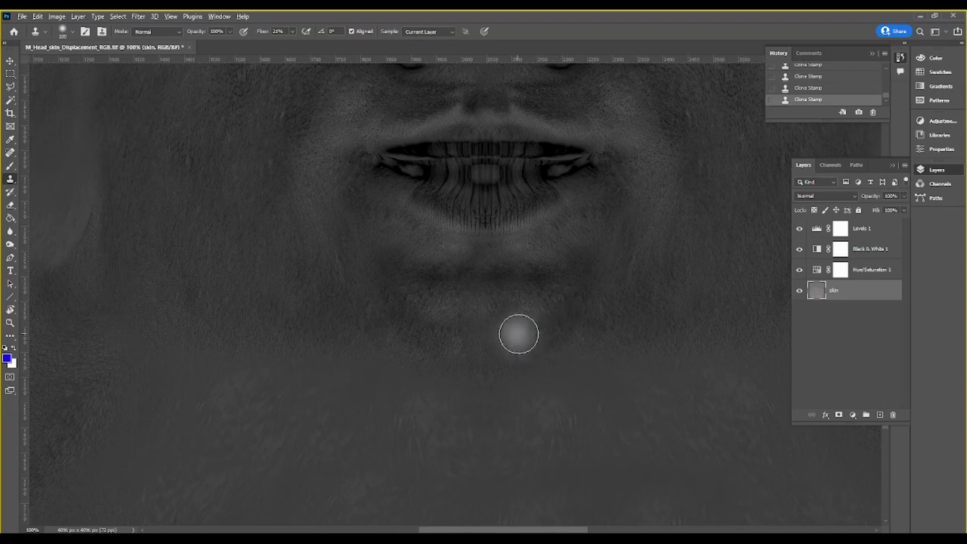
{"action": "left_click", "coordinate": [569, 304], "text": "alt"}
Step: Paint cloned skin strokes across the lower chin
{"action": "left_click", "coordinate": [527, 312], "text": "alt"}
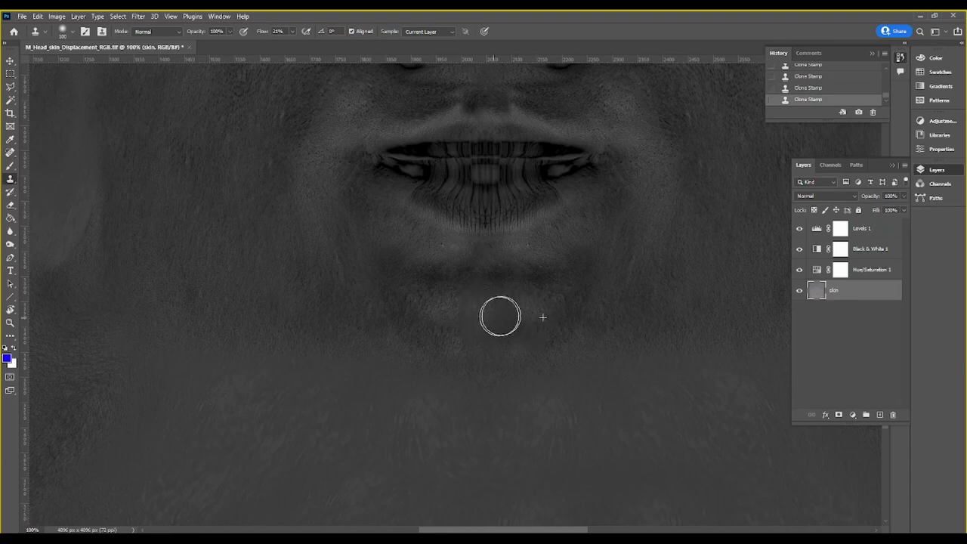
{"action": "left_click", "coordinate": [606, 329], "text": "alt"}
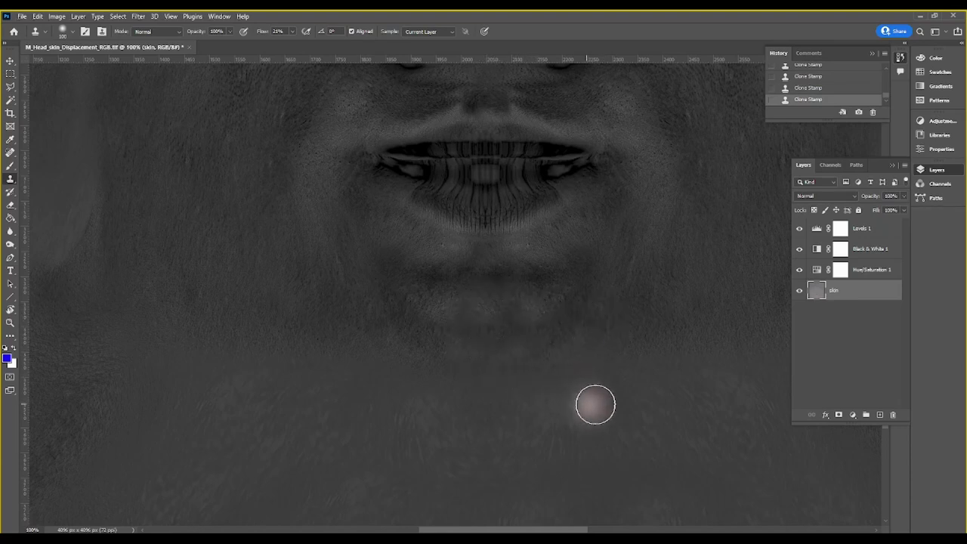
{"action": "mouse_move", "coordinate": [488, 358]}
{"action": "left_mouse_down"}
{"action": "mouse_move", "coordinate": [488, 371]}
{"action": "mouse_move", "coordinate": [518, 392]}
{"action": "mouse_move", "coordinate": [449, 339]}
{"action": "mouse_move", "coordinate": [460, 315]}
{"action": "mouse_move", "coordinate": [512, 318]}
{"action": "mouse_move", "coordinate": [509, 309]}
{"action": "mouse_move", "coordinate": [455, 303]}
{"action": "mouse_move", "coordinate": [520, 347]}
{"action": "mouse_move", "coordinate": [600, 322]}
{"action": "mouse_move", "coordinate": [657, 282]}
{"action": "left_mouse_up"}
{"action": "left_click", "coordinate": [533, 383], "text": "alt"}
{"action": "left_click_drag", "start_coordinate": [613, 303], "coordinate": [578, 521]}
{"action": "left_click_drag", "start_coordinate": [546, 241], "coordinate": [573, 483]}
{"action": "mouse_move", "coordinate": [562, 292]}
{"action": "left_mouse_down"}
{"action": "mouse_move", "coordinate": [542, 369]}
{"action": "mouse_move", "coordinate": [545, 502]}
{"action": "mouse_move", "coordinate": [546, 324]}
{"action": "mouse_move", "coordinate": [539, 429]}
{"action": "left_mouse_up"}
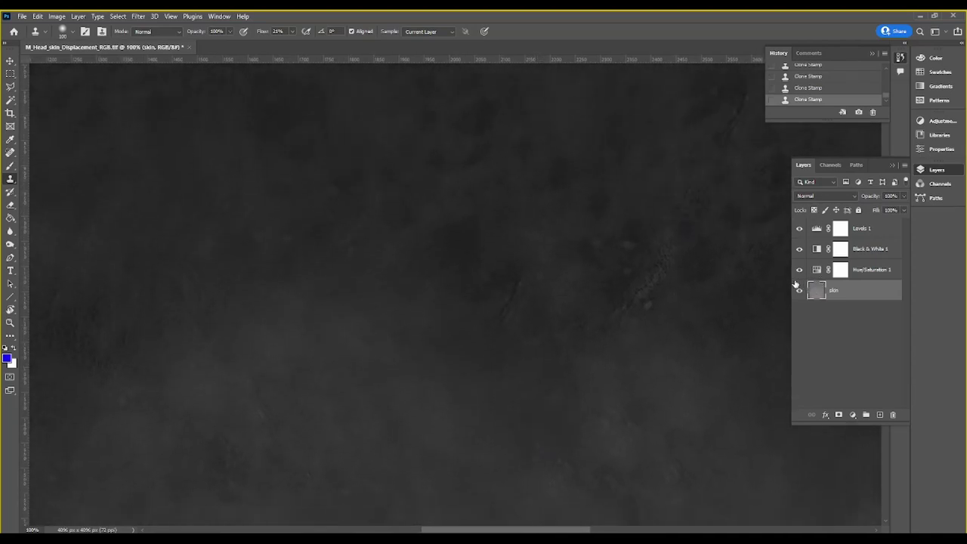
Step: Hide the Black & White 1 and Levels 1 adjustments and zoom out to the whole texture
{"action": "left_click_drag", "start_coordinate": [799, 248], "coordinate": [793, 227]}
{"action": "key", "text": "ctrl+minus"}
{"action": "key", "text": "ctrl+minus"}
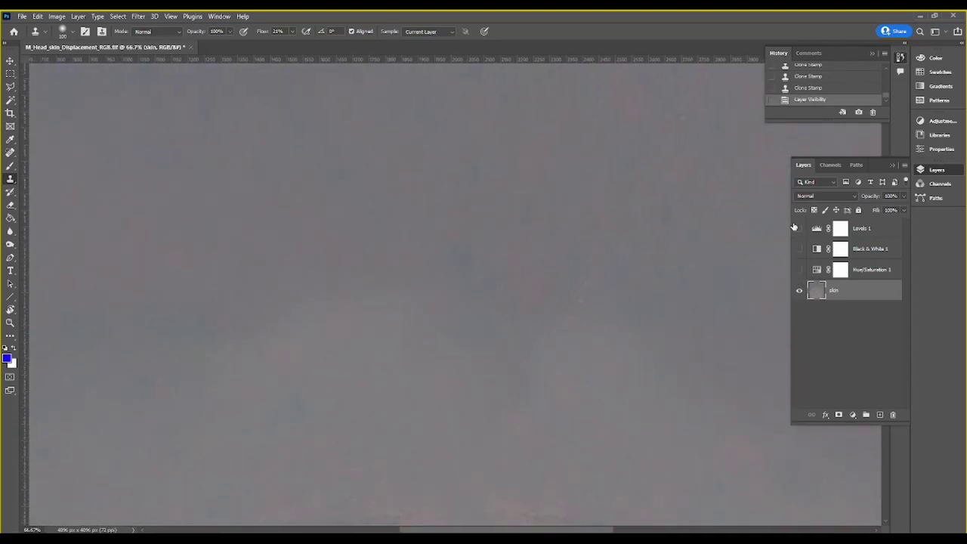
{"action": "key", "text": "ctrl+minus"}
{"action": "left_click_drag", "start_coordinate": [538, 345], "coordinate": [517, 171]}
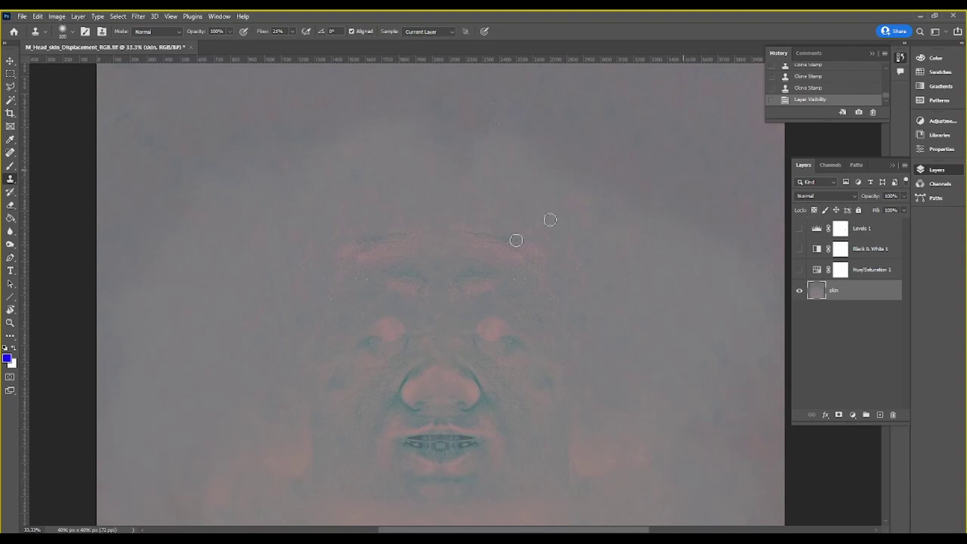
Step: Clone over a blemish on the face texture, then zoom out to 25%
{"action": "left_click", "coordinate": [37, 16]}
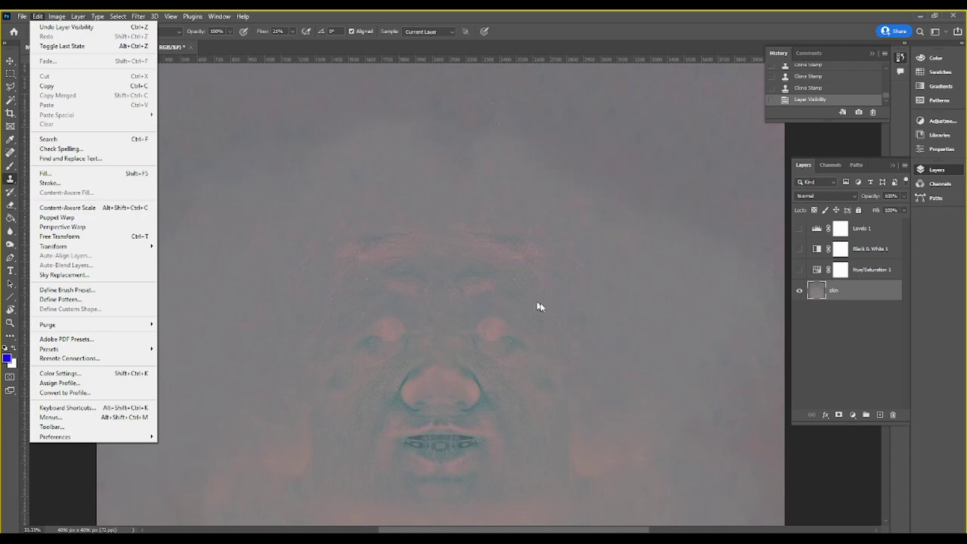
{"action": "left_click", "coordinate": [602, 17]}
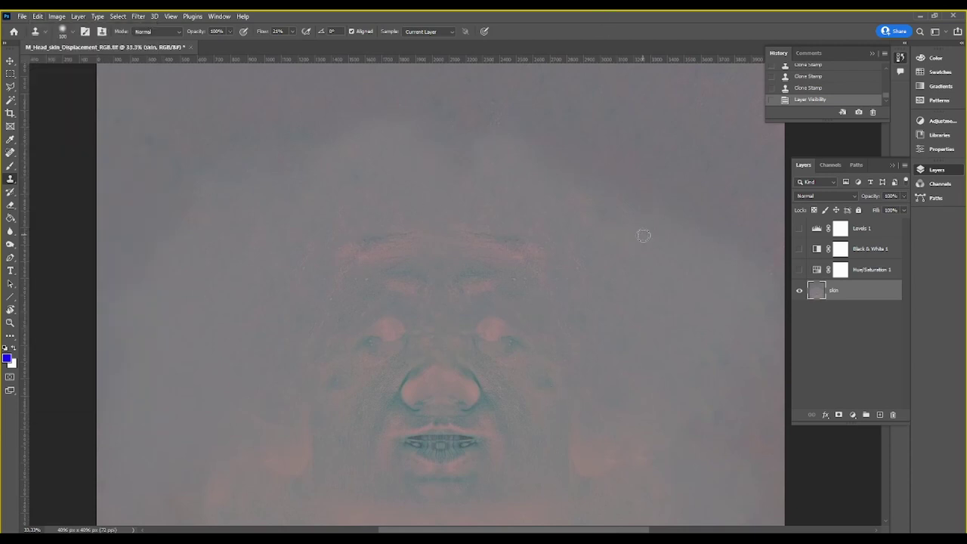
{"action": "key", "text": "alt"}
{"action": "left_click_drag", "start_coordinate": [518, 269], "coordinate": [532, 286]}
{"action": "left_click_drag", "start_coordinate": [547, 430], "coordinate": [560, 322]}
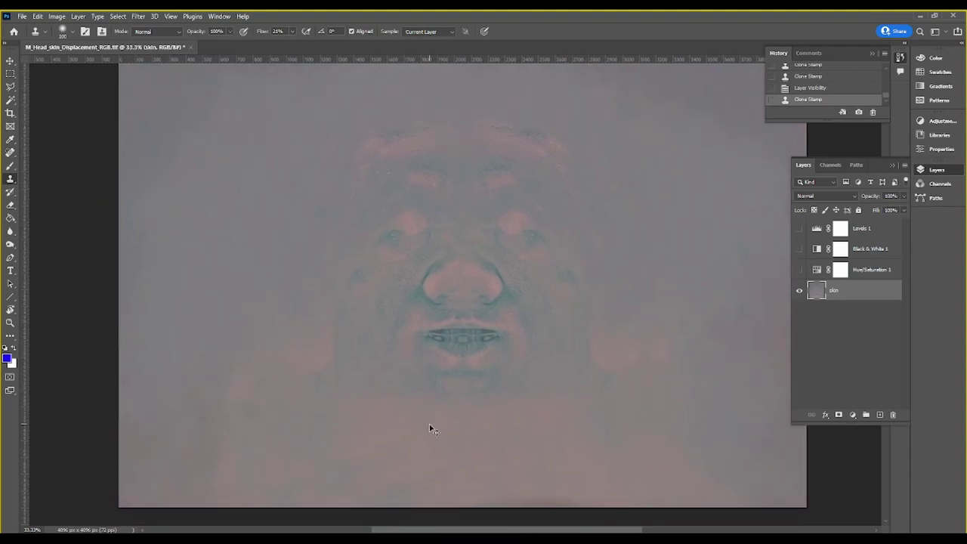
{"action": "key", "text": "ctrl+minus"}
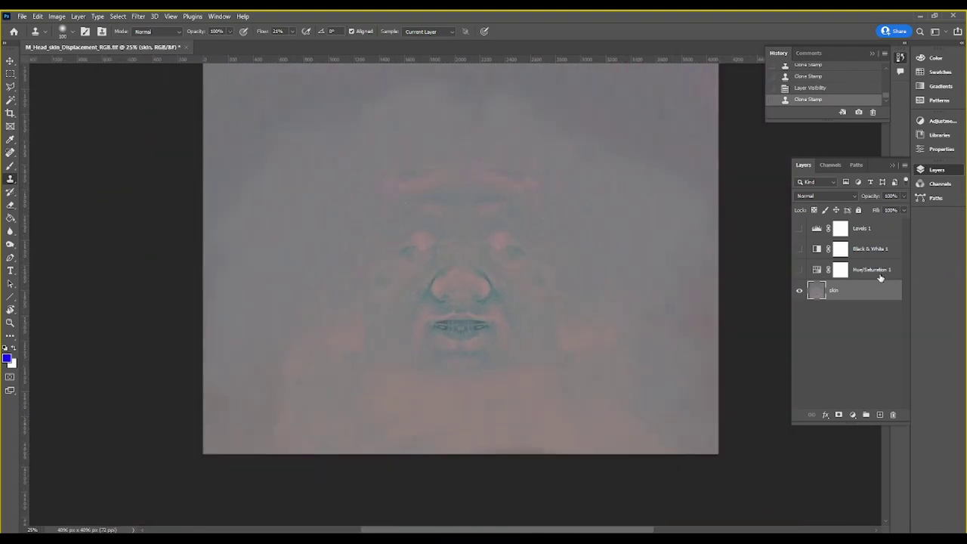
Step: Select Levels 1, Black & White 1 and Hue/Saturation 1 together and delete them
{"action": "left_click", "coordinate": [878, 274]}
{"action": "left_click", "coordinate": [798, 228]}
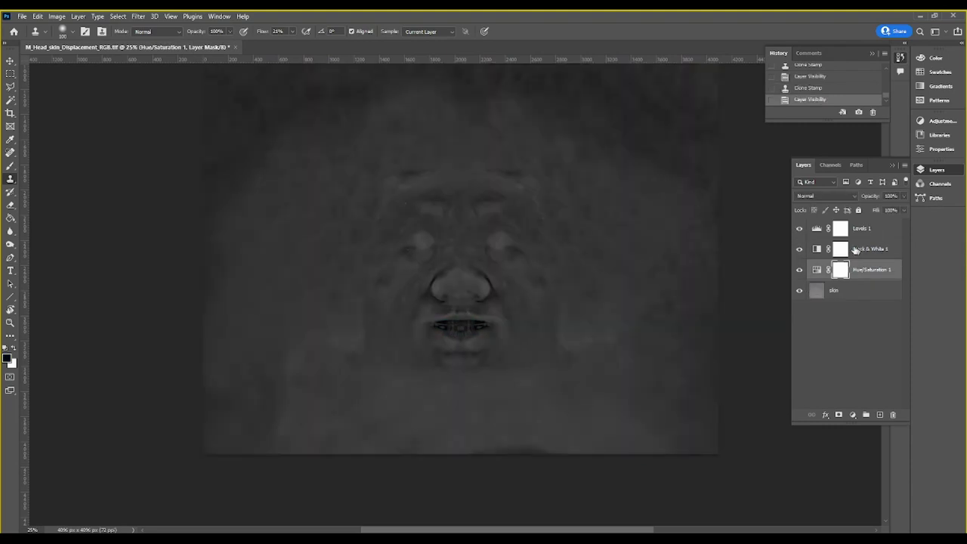
{"action": "left_click_drag", "start_coordinate": [618, 173], "coordinate": [609, 250]}
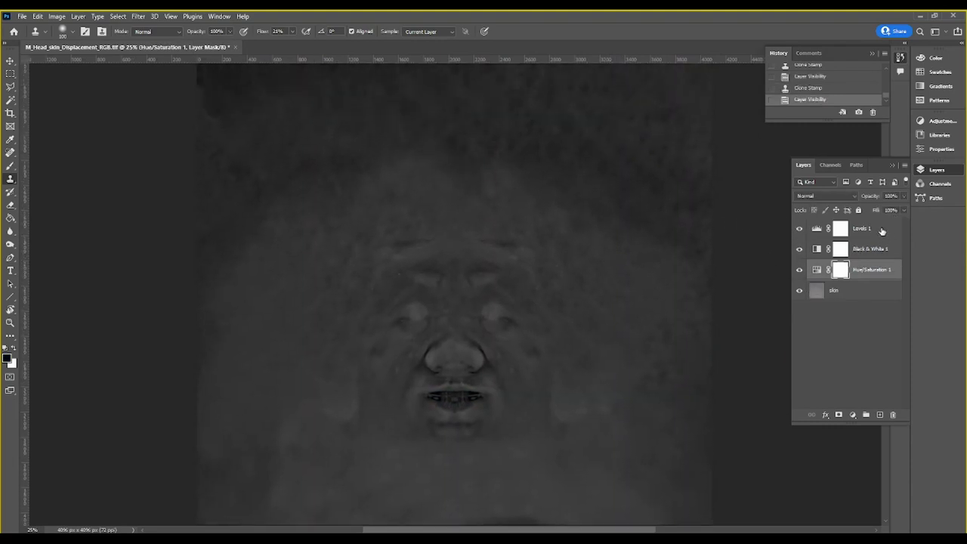
{"action": "left_click", "coordinate": [881, 231], "text": "shift"}
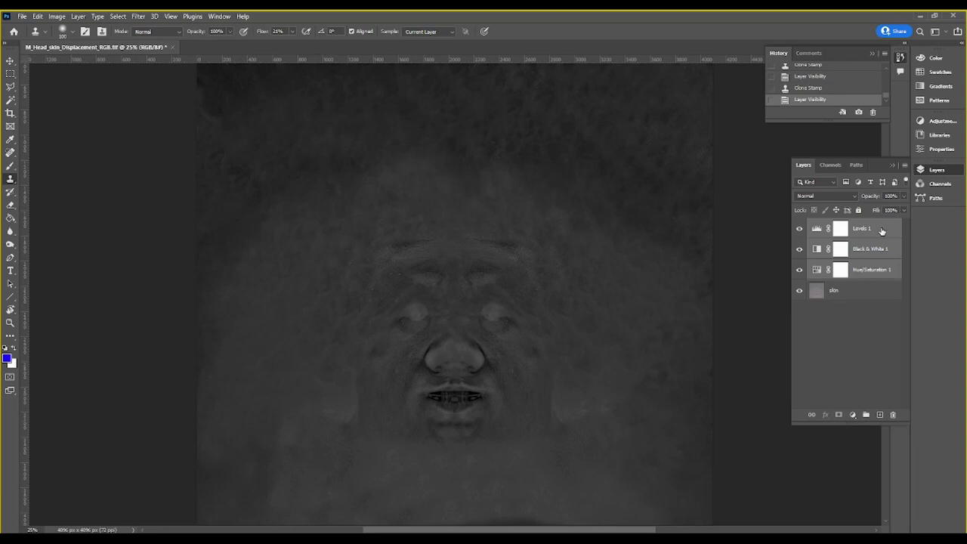
{"action": "key", "text": "Delete"}
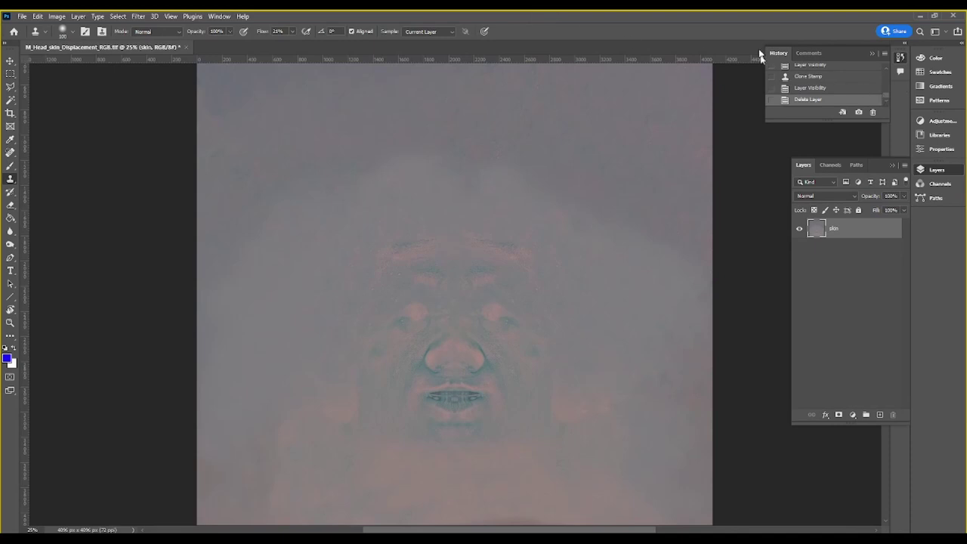
Step: Show only the Blue channel and zoom in on the skin texture
{"action": "left_click", "coordinate": [831, 165]}
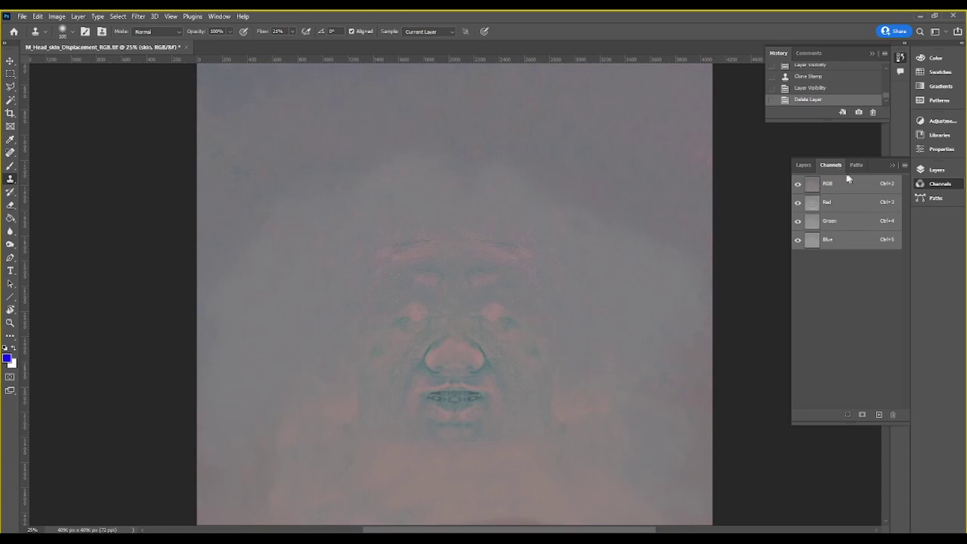
{"action": "left_click", "coordinate": [837, 241]}
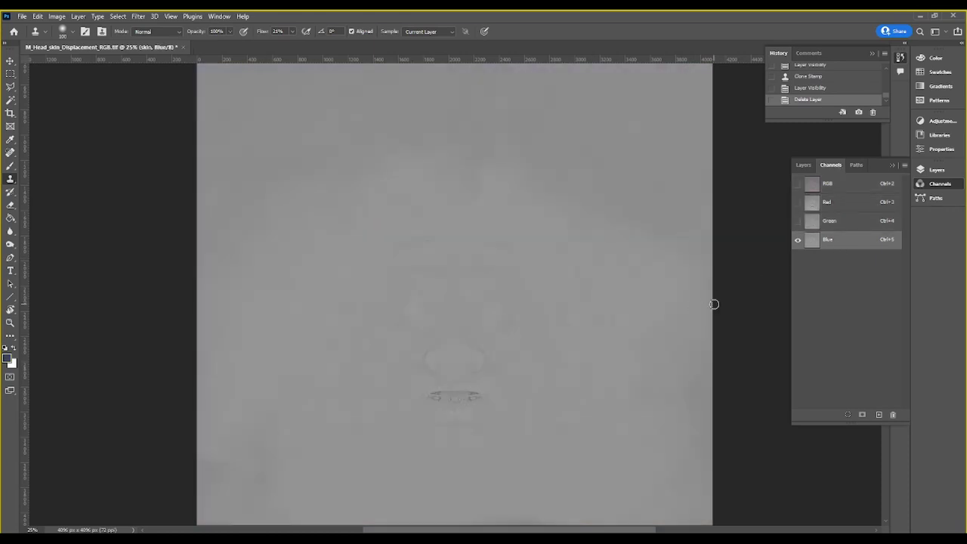
{"action": "scroll", "coordinate": [713, 304], "scroll_direction": "up", "scroll_amount": 1, "text": "alt"}
{"action": "scroll", "coordinate": [713, 304], "scroll_direction": "up", "scroll_amount": 2, "text": "alt"}
{"action": "scroll", "coordinate": [714, 303], "scroll_direction": "up", "scroll_amount": 1, "text": "alt"}
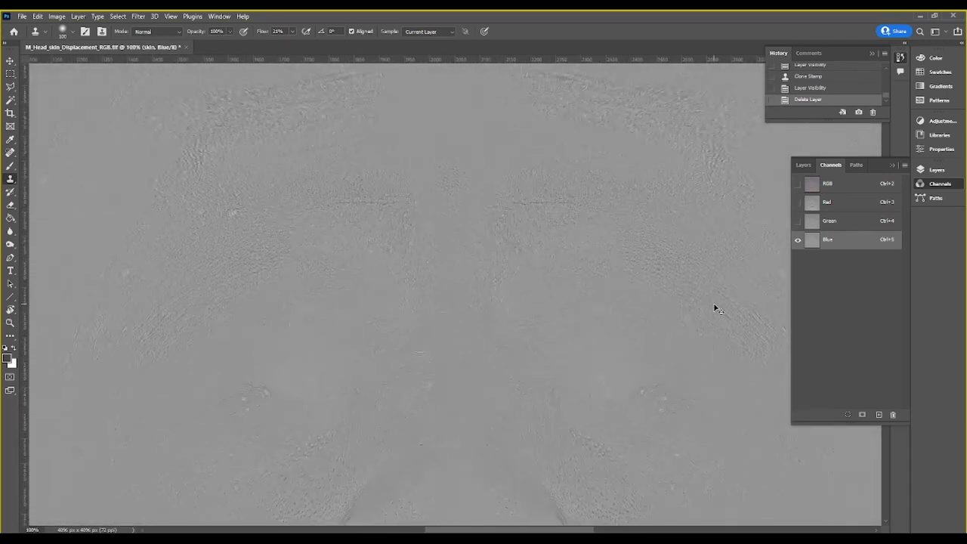
{"action": "scroll", "coordinate": [713, 303], "scroll_direction": "up", "scroll_amount": 1, "text": "alt"}
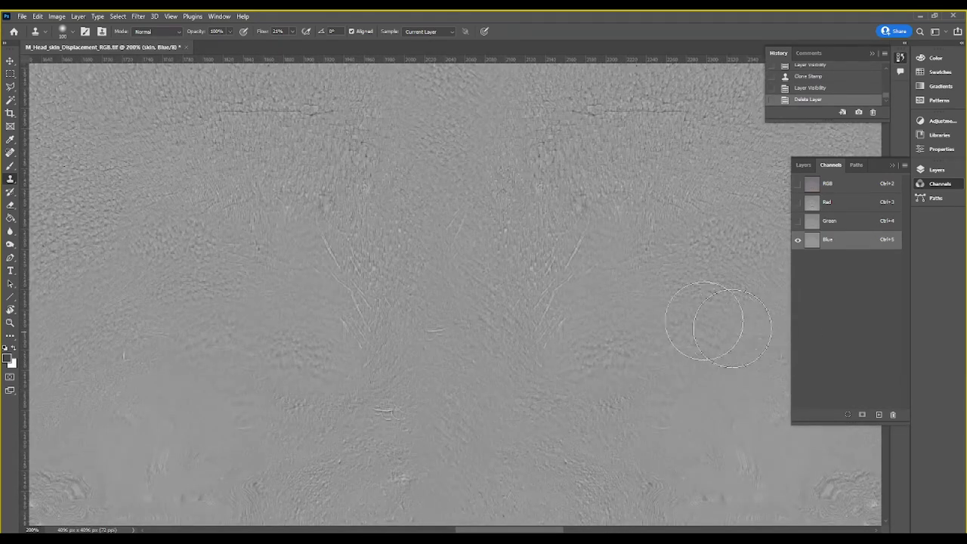
{"action": "mouse_move", "coordinate": [673, 347]}
{"action": "left_mouse_down"}
{"action": "mouse_move", "coordinate": [617, 283]}
{"action": "mouse_move", "coordinate": [604, 284]}
{"action": "left_mouse_up"}
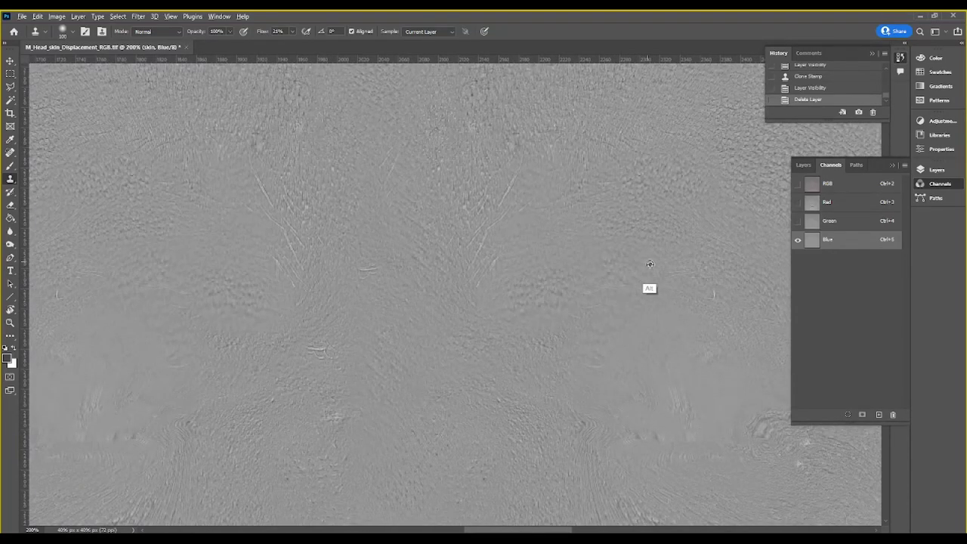
Step: Clone smooth texture over stray marks and a streak in the Blue channel
{"action": "mouse_move", "coordinate": [459, 232]}
{"action": "left_mouse_down"}
{"action": "mouse_move", "coordinate": [481, 260]}
{"action": "mouse_move", "coordinate": [413, 269]}
{"action": "mouse_move", "coordinate": [415, 166]}
{"action": "left_mouse_up"}
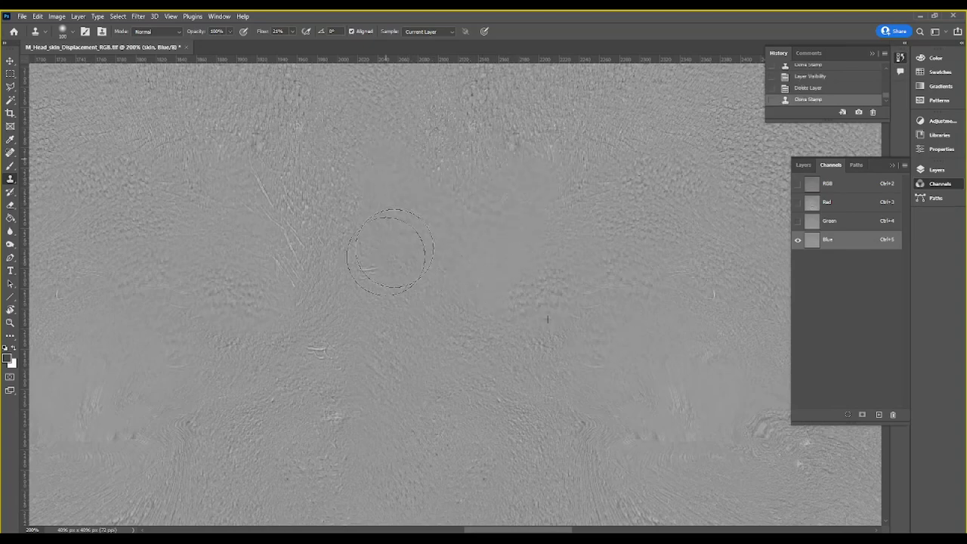
{"action": "left_click_drag", "start_coordinate": [388, 254], "coordinate": [386, 276]}
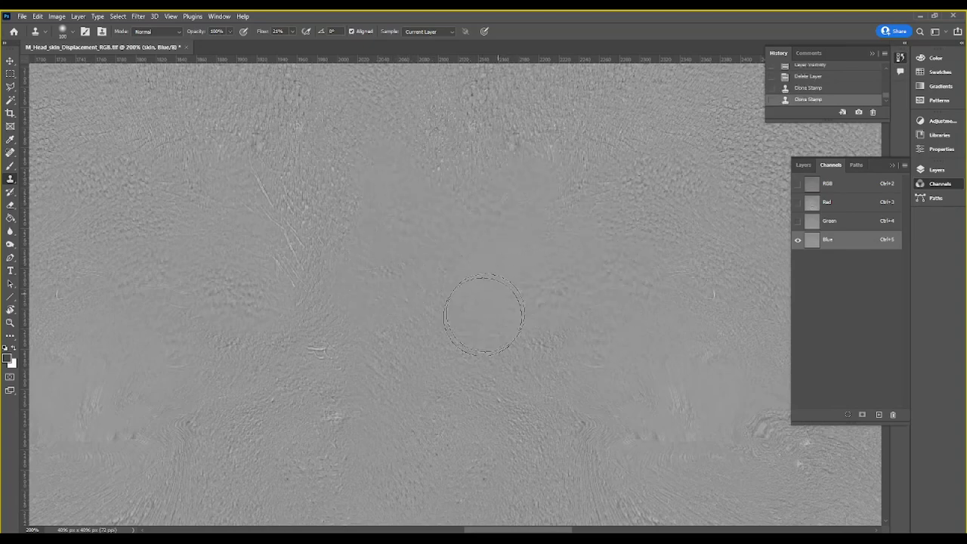
{"action": "mouse_move", "coordinate": [458, 261]}
{"action": "left_mouse_down"}
{"action": "mouse_move", "coordinate": [470, 208]}
{"action": "mouse_move", "coordinate": [479, 250]}
{"action": "mouse_move", "coordinate": [635, 229]}
{"action": "left_mouse_up"}
{"action": "left_click_drag", "start_coordinate": [588, 175], "coordinate": [518, 304]}
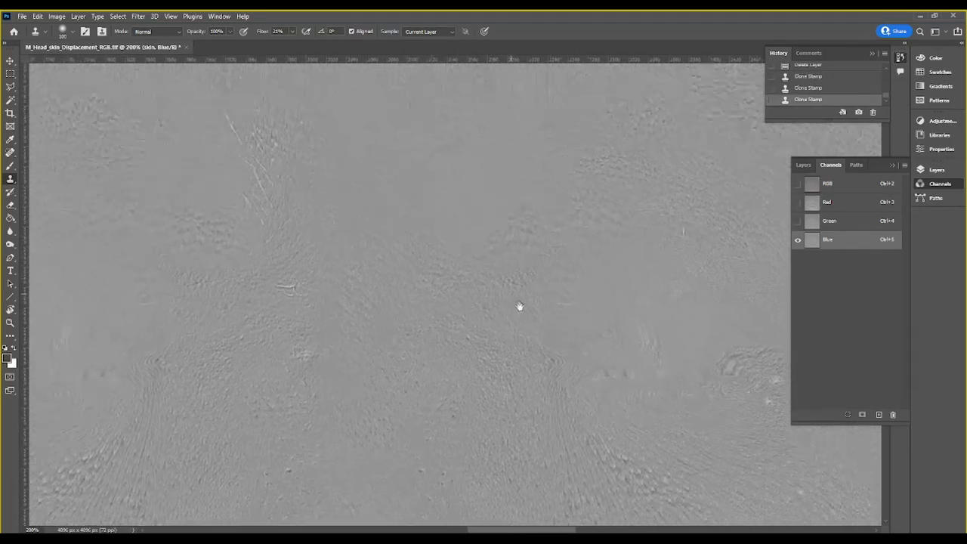
{"action": "left_click", "coordinate": [615, 214], "text": "alt"}
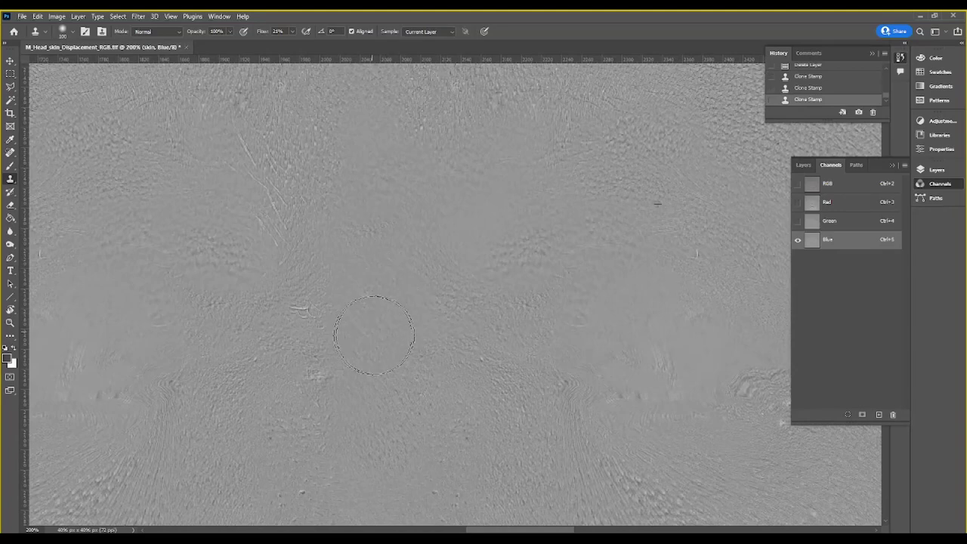
{"action": "left_click_drag", "start_coordinate": [355, 332], "coordinate": [361, 355]}
{"action": "mouse_move", "coordinate": [333, 324]}
{"action": "left_mouse_down"}
{"action": "mouse_move", "coordinate": [474, 314]}
{"action": "mouse_move", "coordinate": [447, 158]}
{"action": "left_mouse_up"}
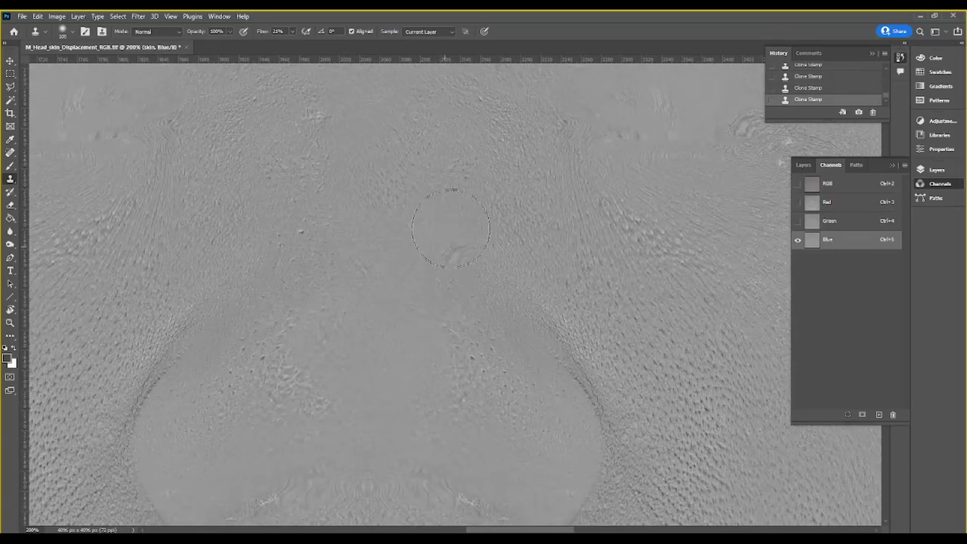
Step: Inspect the lips and chin texture of the Blue channel at 100%
{"action": "mouse_move", "coordinate": [446, 377]}
{"action": "left_mouse_down"}
{"action": "mouse_move", "coordinate": [442, 335]}
{"action": "mouse_move", "coordinate": [443, 368]}
{"action": "left_mouse_up"}
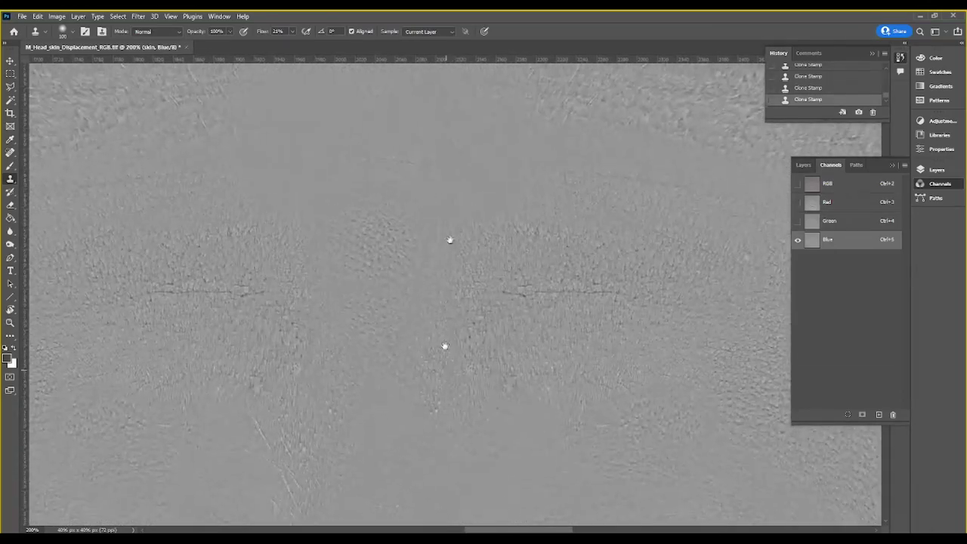
{"action": "mouse_move", "coordinate": [508, 153]}
{"action": "left_mouse_down"}
{"action": "mouse_move", "coordinate": [460, 362]}
{"action": "mouse_move", "coordinate": [469, 384]}
{"action": "left_mouse_up"}
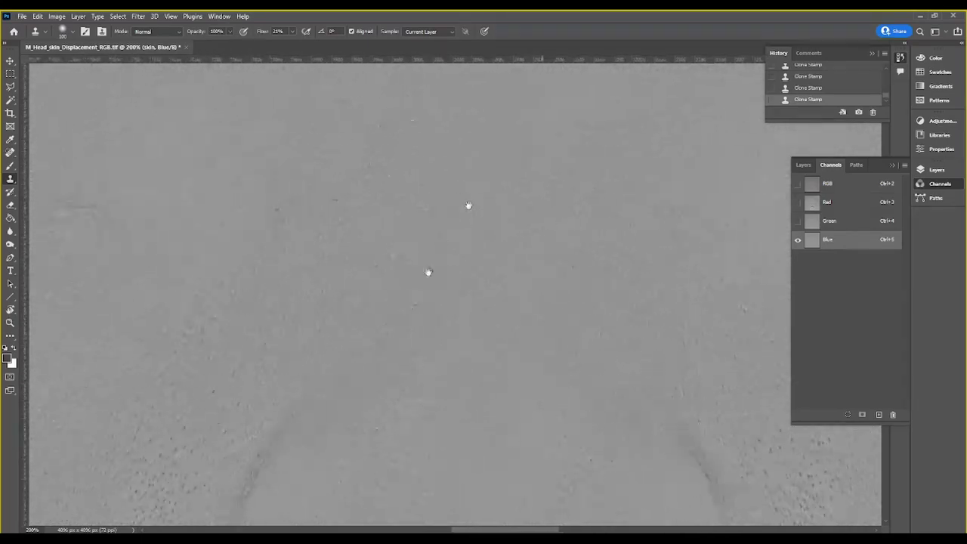
{"action": "left_click_drag", "start_coordinate": [455, 272], "coordinate": [400, 158]}
{"action": "mouse_move", "coordinate": [447, 310]}
{"action": "left_mouse_down"}
{"action": "mouse_move", "coordinate": [442, 388]}
{"action": "mouse_move", "coordinate": [406, 175]}
{"action": "left_mouse_up"}
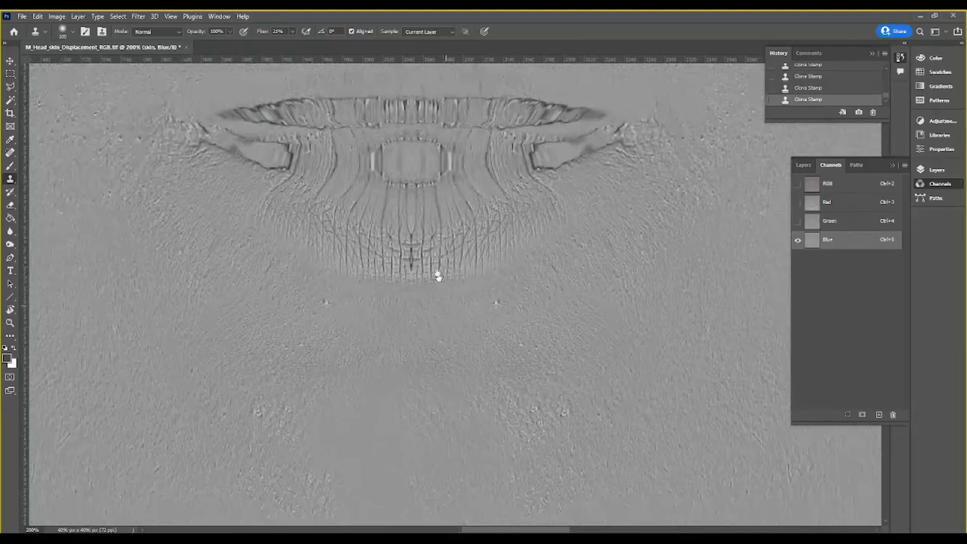
{"action": "mouse_move", "coordinate": [436, 274]}
{"action": "left_mouse_down"}
{"action": "mouse_move", "coordinate": [425, 199]}
{"action": "mouse_move", "coordinate": [424, 234]}
{"action": "mouse_move", "coordinate": [373, 270]}
{"action": "mouse_move", "coordinate": [382, 385]}
{"action": "left_mouse_up"}
{"action": "scroll", "coordinate": [423, 218], "scroll_direction": "down", "scroll_amount": 2, "text": "alt"}
{"action": "scroll", "coordinate": [423, 218], "scroll_direction": "down", "scroll_amount": 1, "text": "alt"}
{"action": "key", "text": "ctrl+plus"}
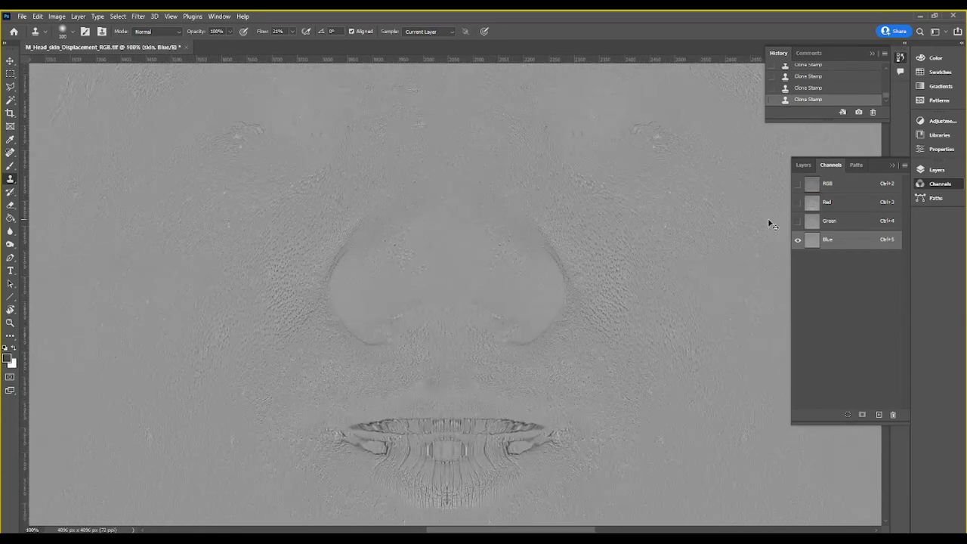
Step: Compare the RGB composite and Green channel, then fit the Blue channel on screen
{"action": "left_click", "coordinate": [798, 185]}
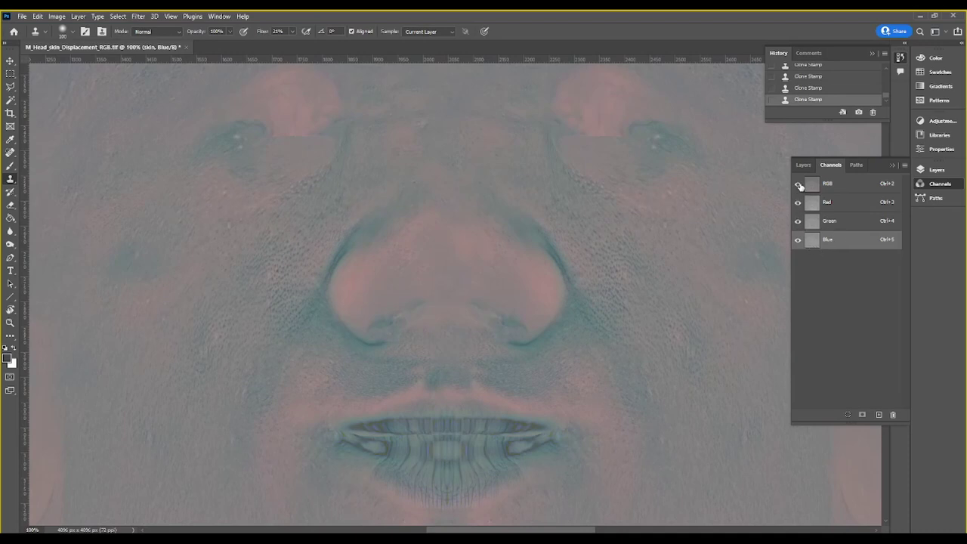
{"action": "left_click", "coordinate": [796, 221]}
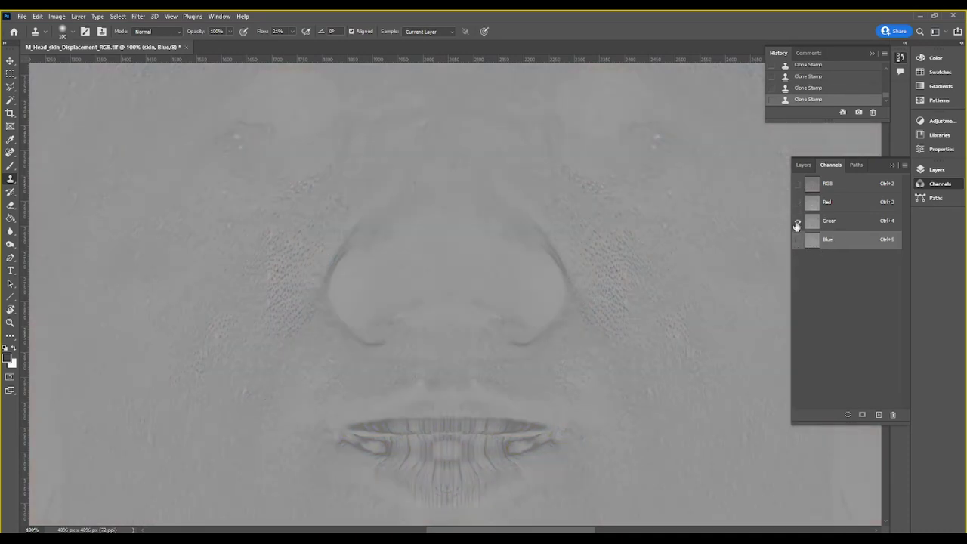
{"action": "left_click", "coordinate": [796, 242]}
{"action": "left_click", "coordinate": [796, 221]}
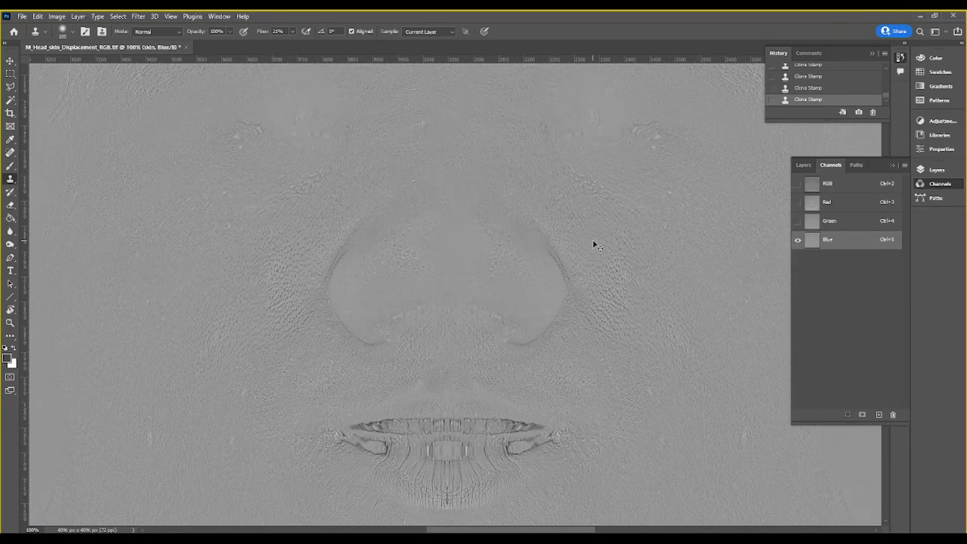
{"action": "key", "text": "ctrl+0"}
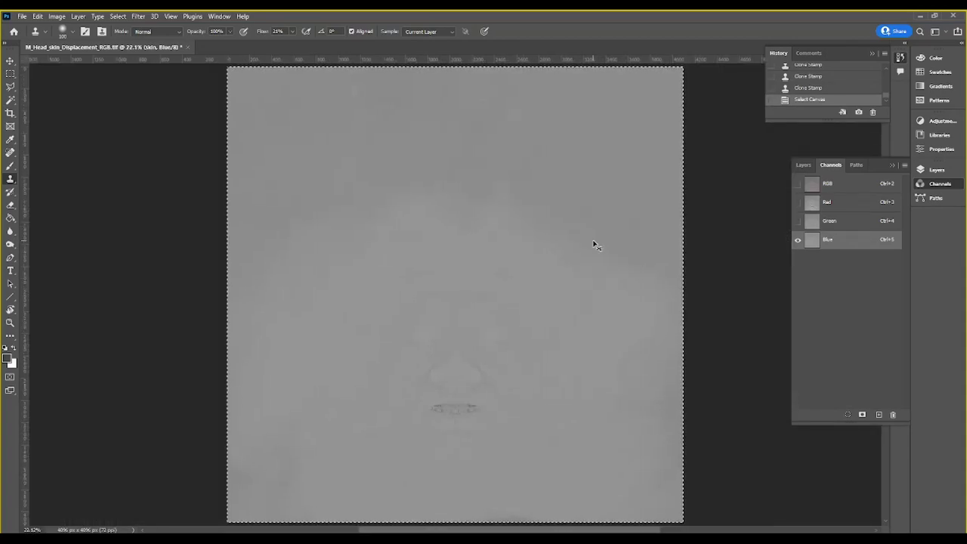
Step: Paste the Blue channel in place onto a new layer above skin named B_Micro
{"action": "left_click", "coordinate": [802, 165]}
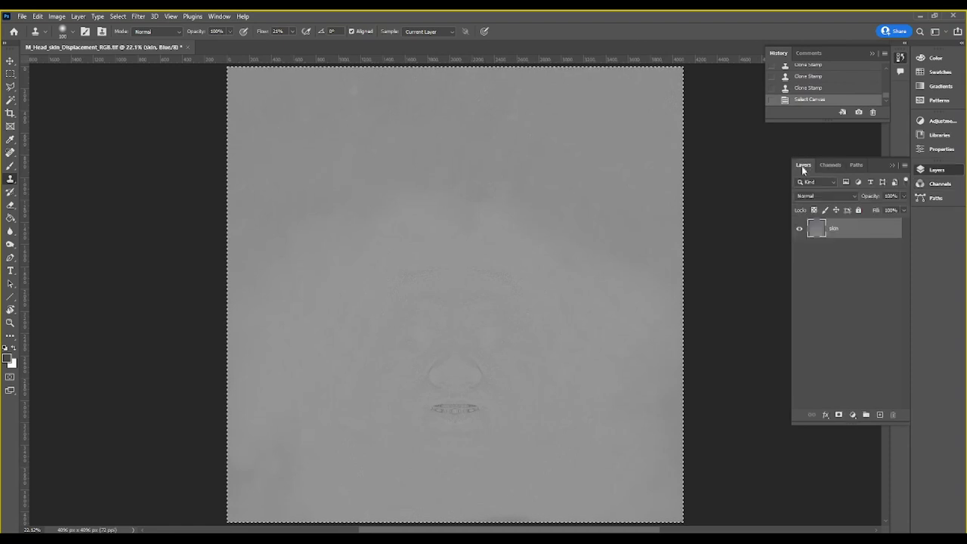
{"action": "left_click", "coordinate": [879, 414]}
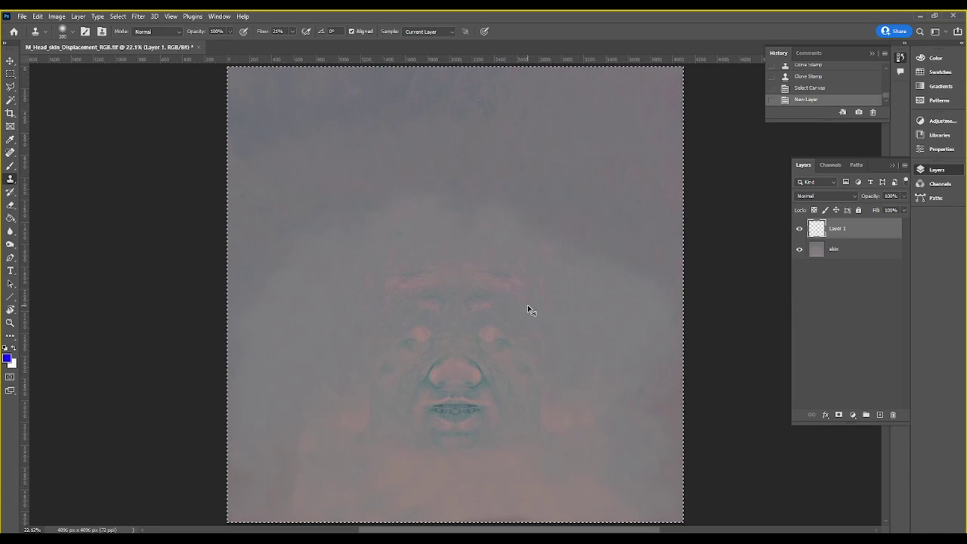
{"action": "key", "text": "ctrl+shift+v"}
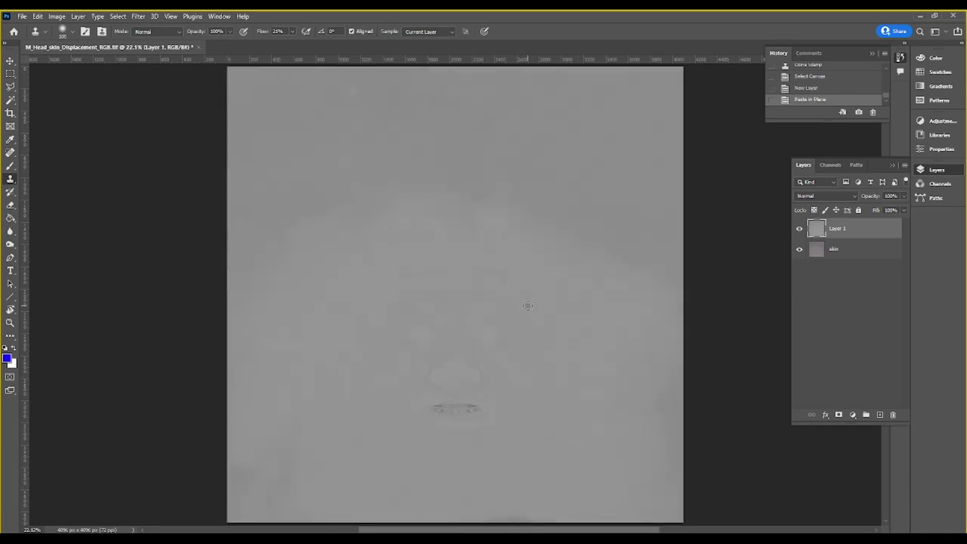
{"action": "double_click", "coordinate": [837, 230]}
{"action": "type", "text": "Micro"}
{"action": "key", "text": "Home"}
{"action": "type", "text": "B_"}
{"action": "key", "text": "Return"}
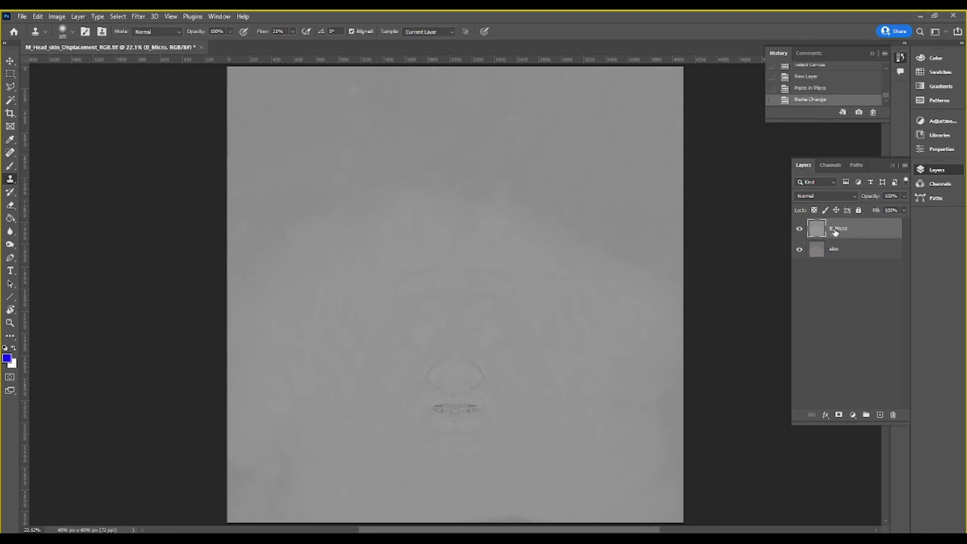
Step: Show only the Green channel, zoom in on the texture, and select the whole canvas
{"action": "left_click", "coordinate": [831, 165]}
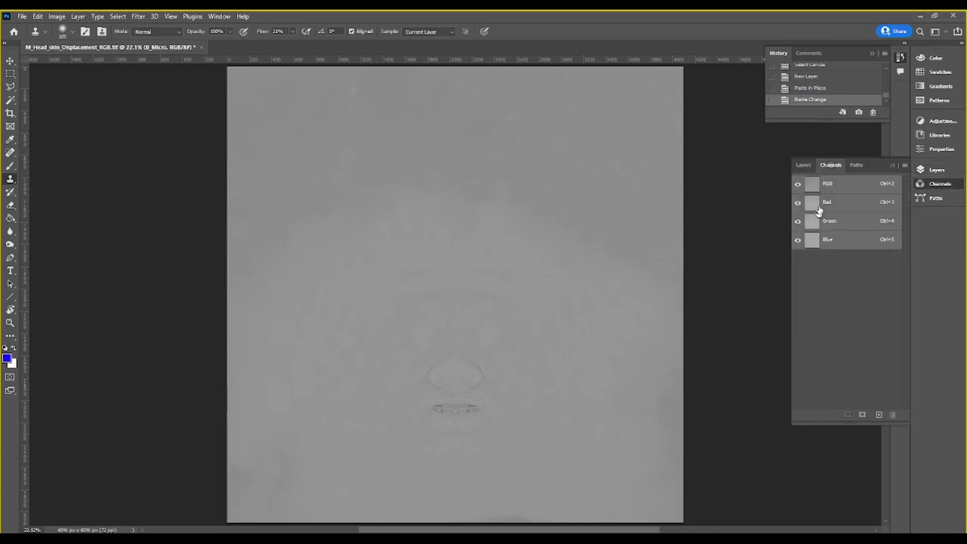
{"action": "left_click", "coordinate": [838, 221]}
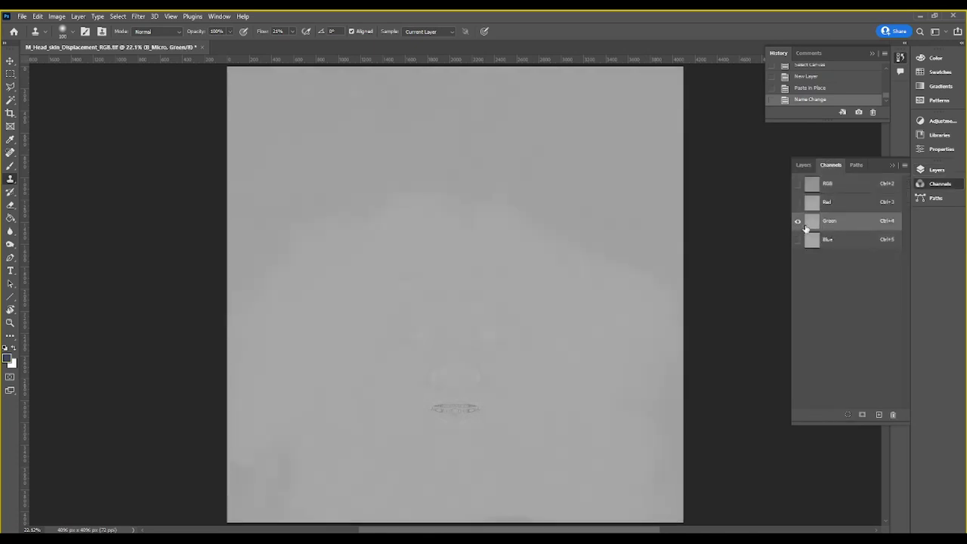
{"action": "key", "text": "ctrl+plus"}
{"action": "key", "text": "ctrl+plus"}
{"action": "key", "text": "ctrl+plus"}
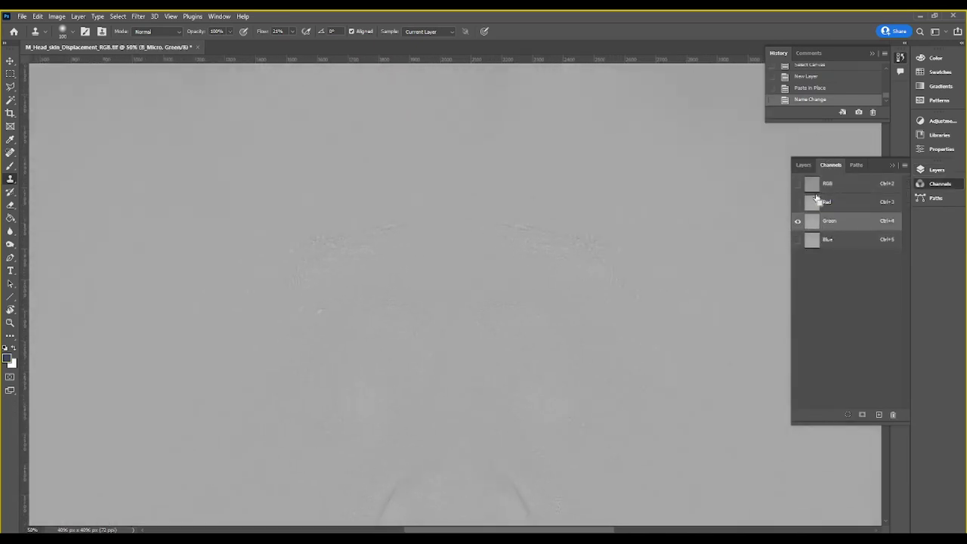
{"action": "key", "text": "ctrl+plus"}
{"action": "key", "text": "ctrl+plus"}
{"action": "key", "text": "ctrl+plus"}
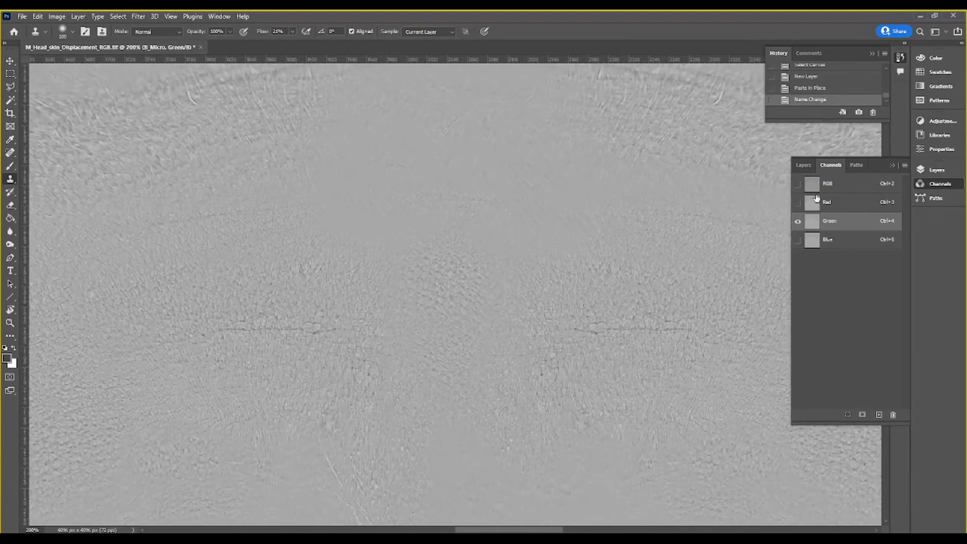
{"action": "left_click_drag", "start_coordinate": [395, 362], "coordinate": [382, 262]}
{"action": "left_click", "coordinate": [563, 203]}
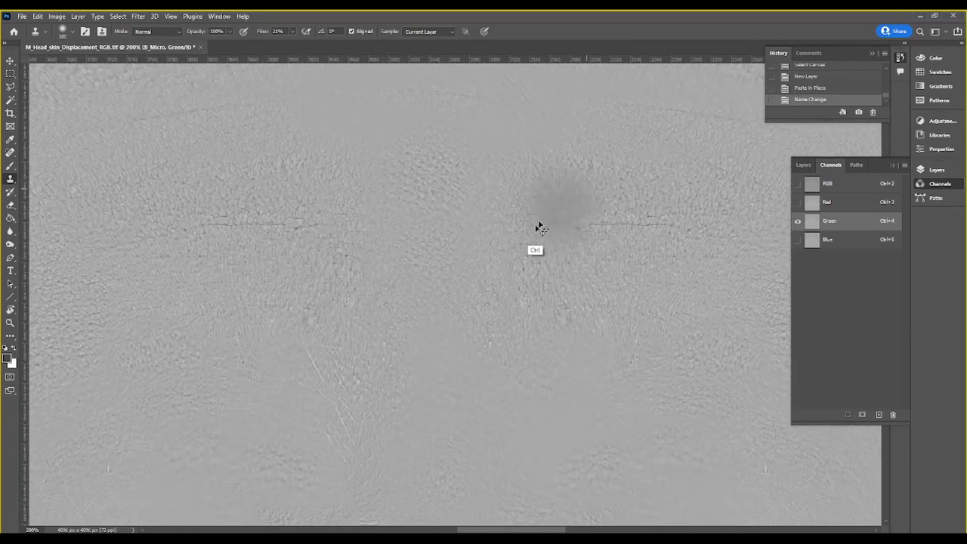
{"action": "left_click", "coordinate": [539, 228], "text": "ctrl"}
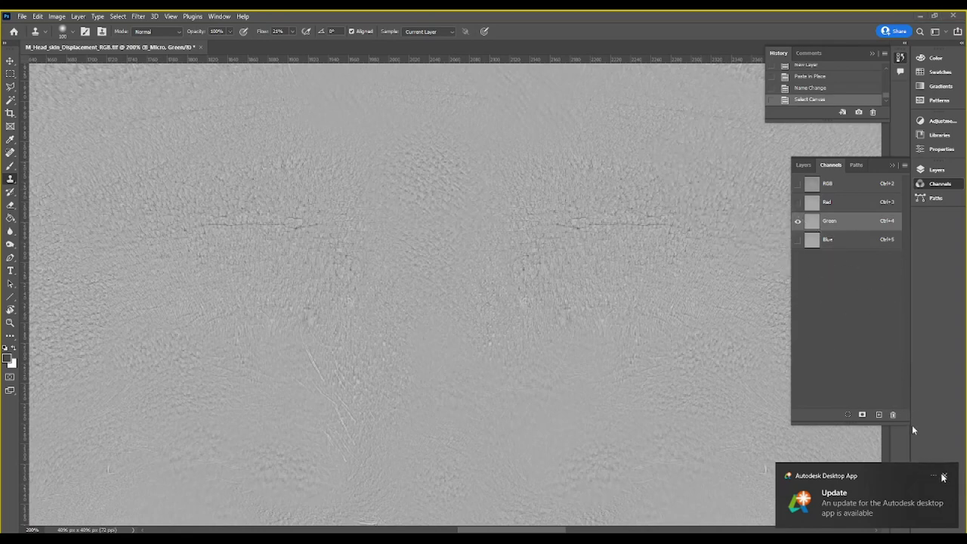
{"action": "left_click", "coordinate": [942, 477]}
{"action": "left_click", "coordinate": [463, 302], "text": "ctrl"}
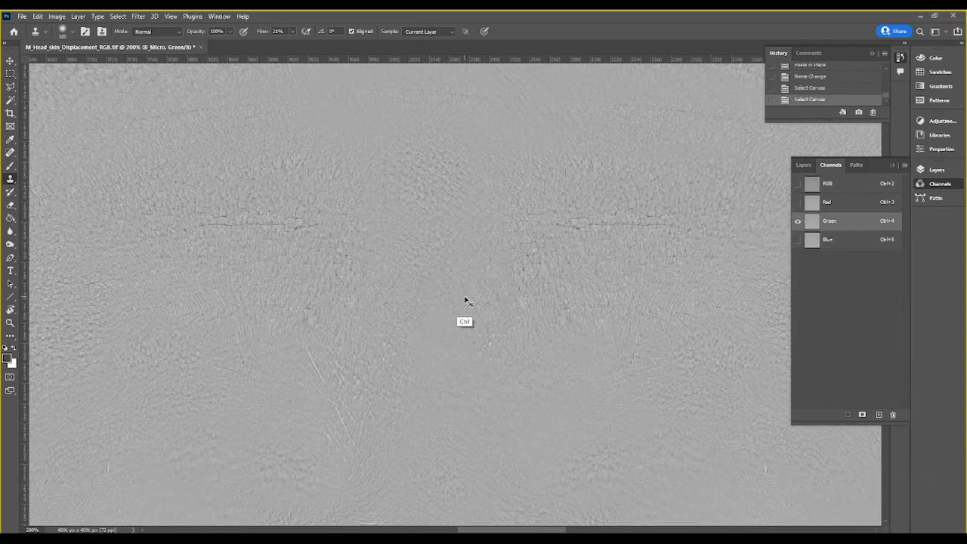
Step: Paste the Green channel in place on a new layer above B_Micro and begin renaming it
{"action": "left_click", "coordinate": [803, 164]}
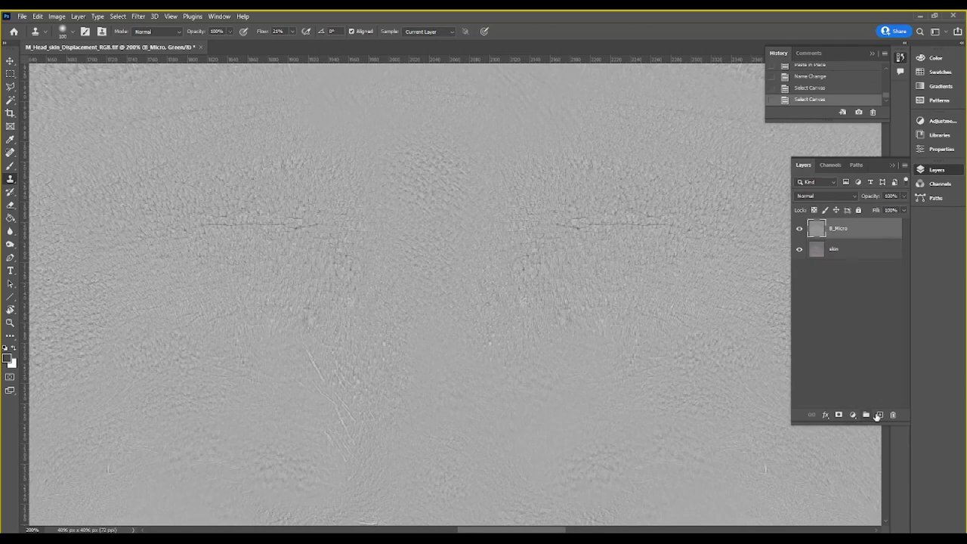
{"action": "left_click", "coordinate": [878, 415]}
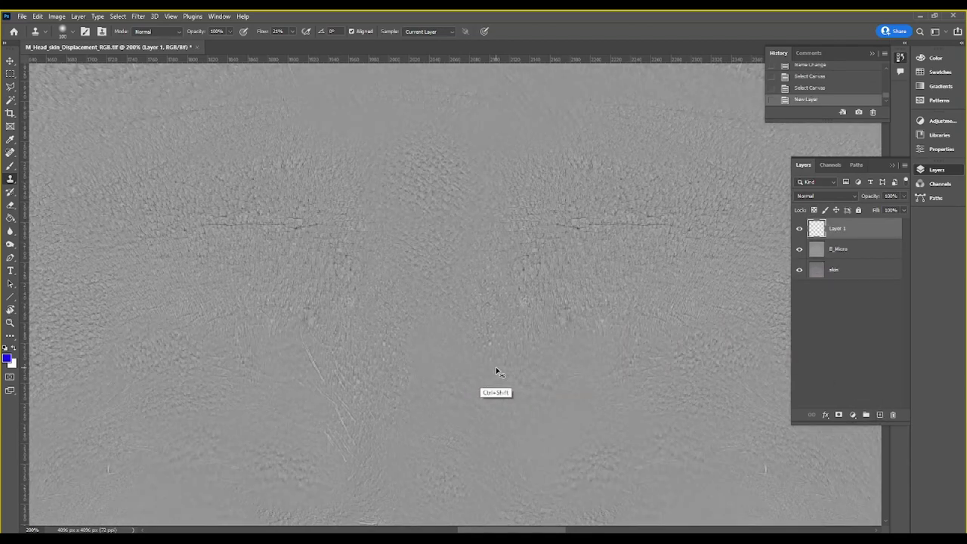
{"action": "key", "text": "ctrl+shift+v"}
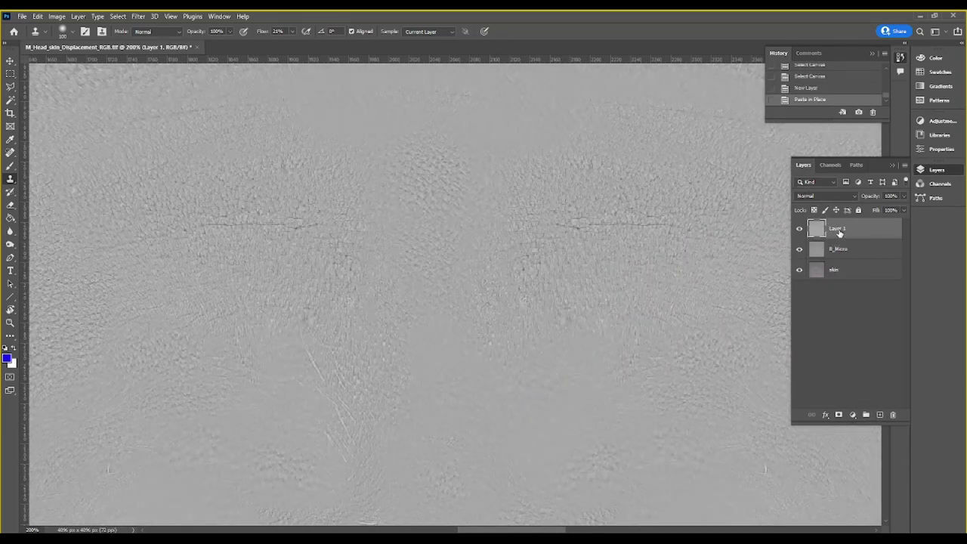
{"action": "double_click", "coordinate": [837, 228]}
{"action": "type", "text": "tertiary"}
Step: Name the pasted Green-channel layer G_tertiary
{"action": "key", "text": "Home"}
{"action": "type", "text": "G_"}
{"action": "key", "text": "Return"}
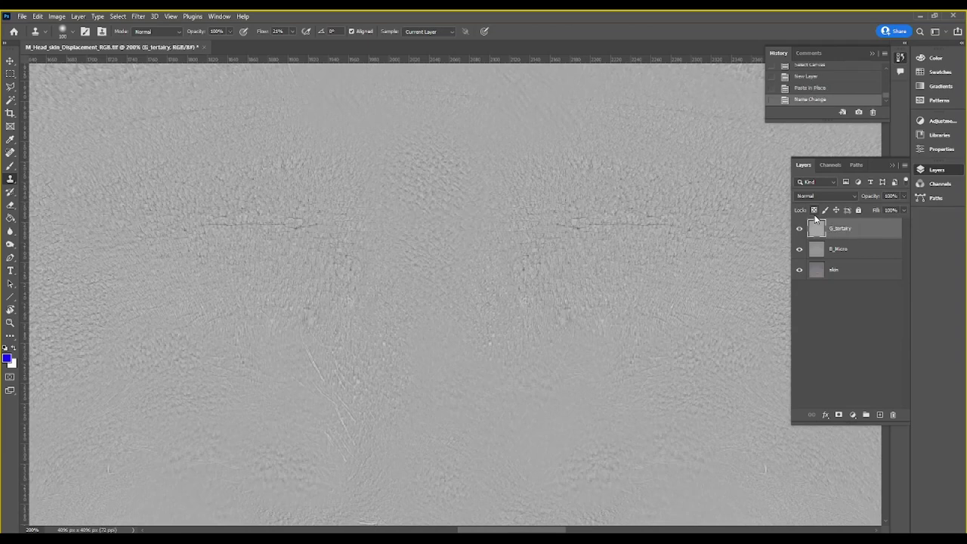
Step: Compare the Red channel with the RGB composite, zoom out, and return to the layer list
{"action": "left_click", "coordinate": [829, 165]}
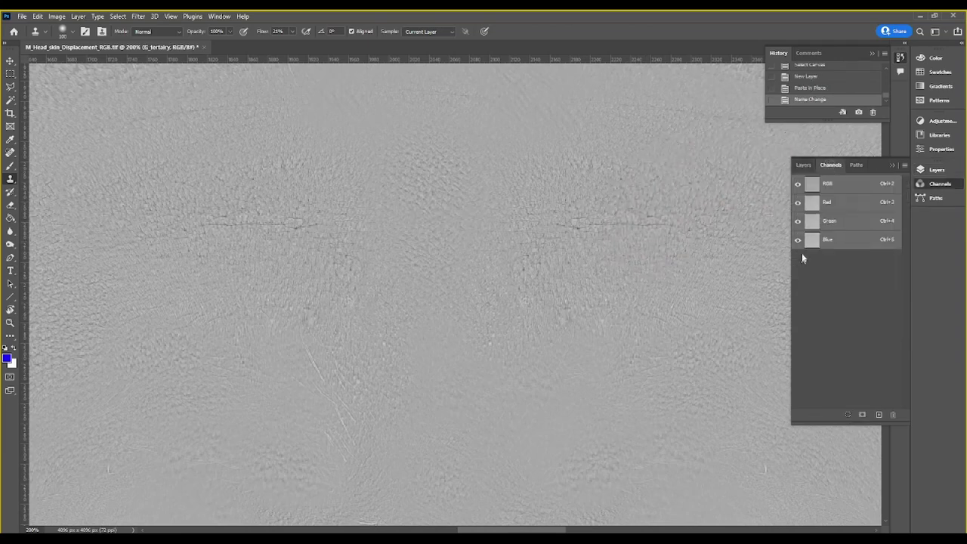
{"action": "left_click", "coordinate": [827, 202]}
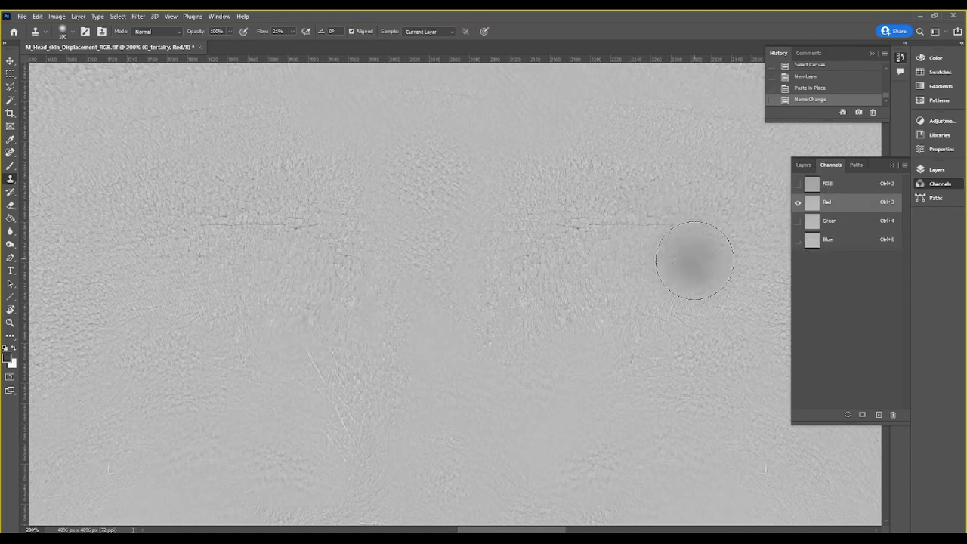
{"action": "left_click", "coordinate": [827, 185]}
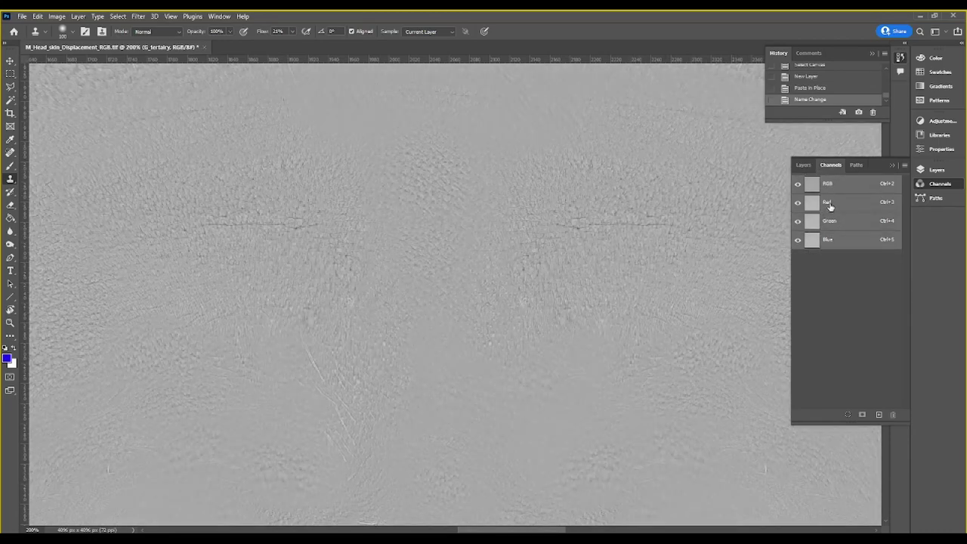
{"action": "left_click", "coordinate": [827, 203]}
{"action": "key", "text": "ctrl+minus"}
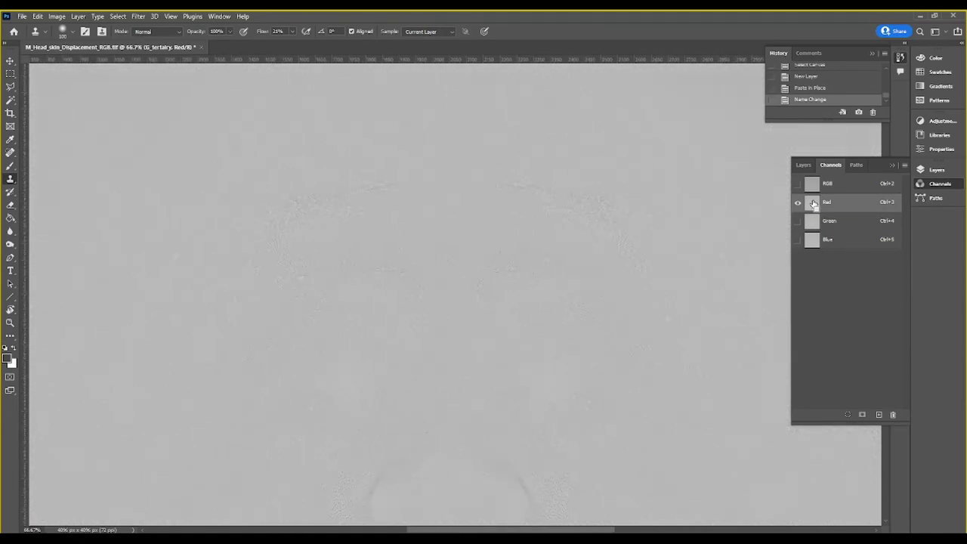
{"action": "key", "text": "ctrl+minus"}
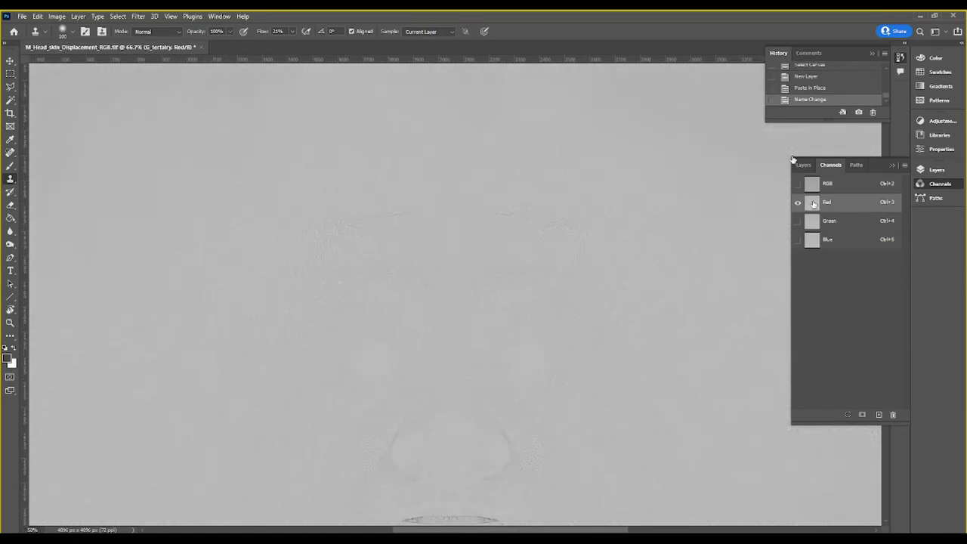
{"action": "left_click", "coordinate": [802, 165]}
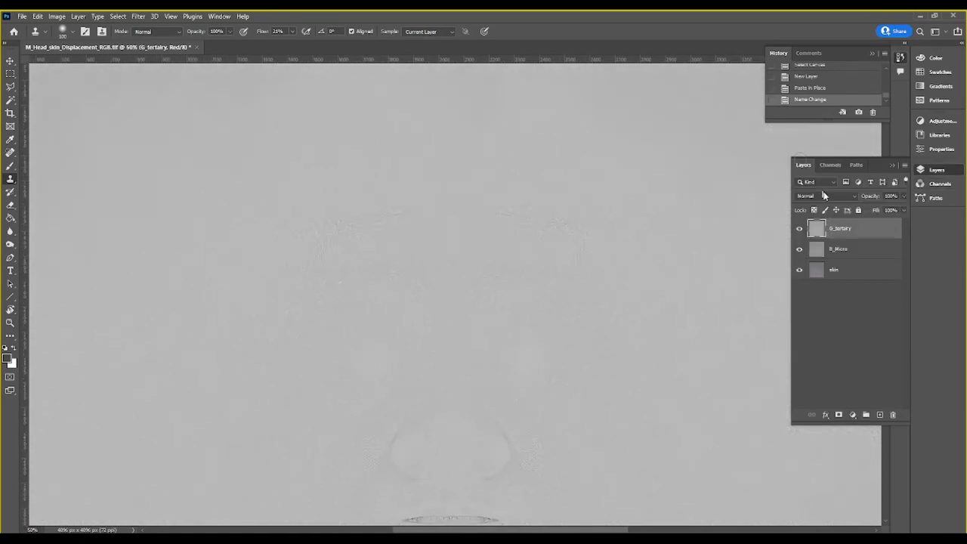
Step: Delete G_tertiary and select all of the skin layer's Green channel
{"action": "left_click", "coordinate": [892, 414]}
{"action": "left_click", "coordinate": [446, 210]}
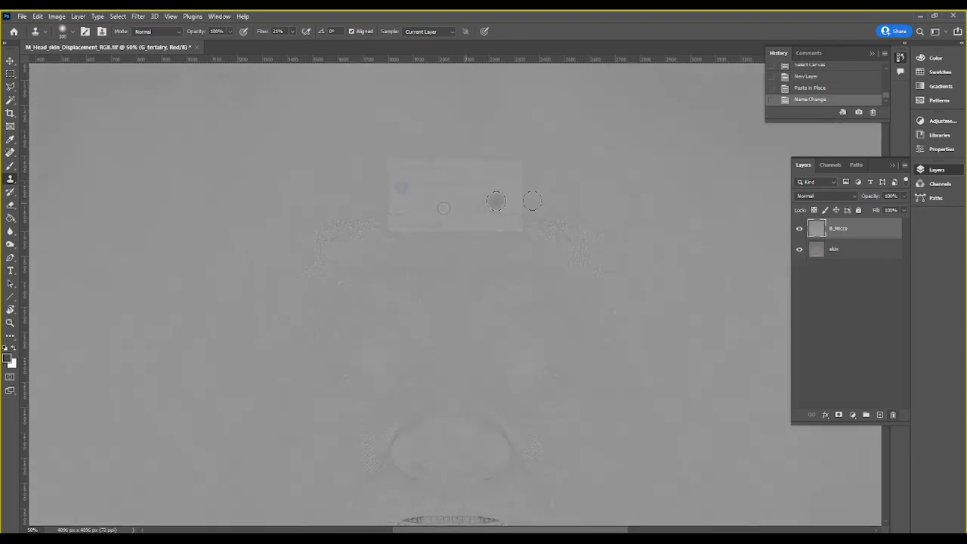
{"action": "left_click", "coordinate": [846, 260]}
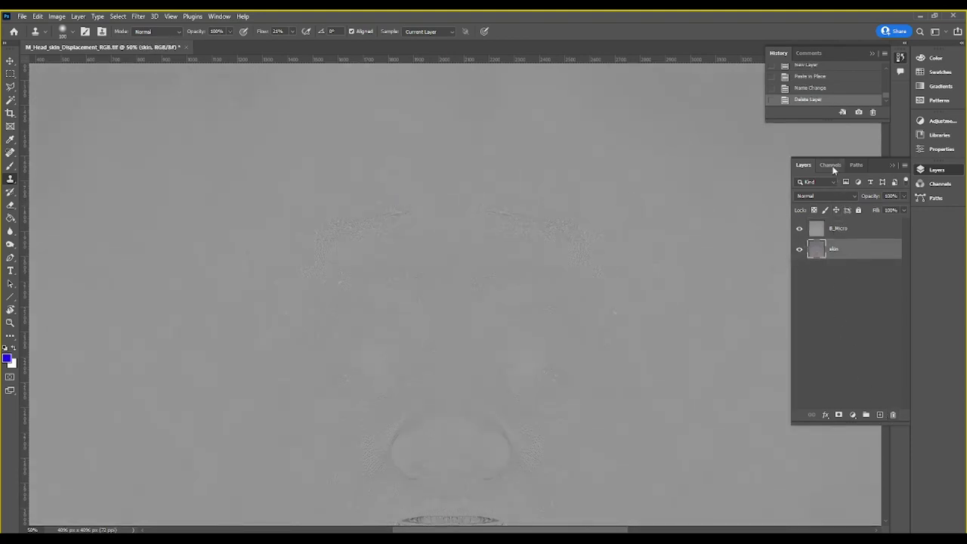
{"action": "left_click", "coordinate": [830, 166]}
{"action": "left_click", "coordinate": [833, 224]}
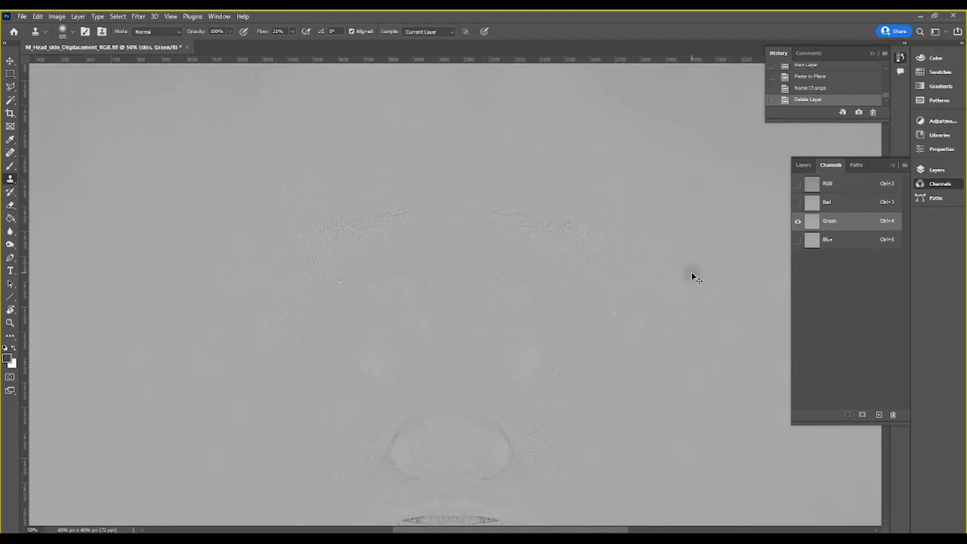
{"action": "key", "text": "ctrl+plus"}
{"action": "key", "text": "ctrl+a"}
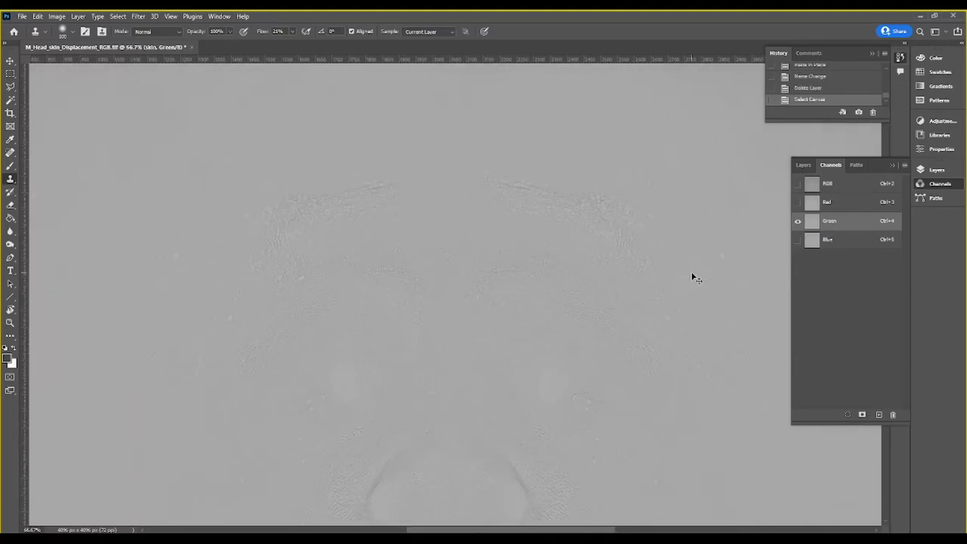
Step: Paste the Green channel into a new layer above B_Micro named G_tertiary, then reselect skin
{"action": "left_click", "coordinate": [803, 165]}
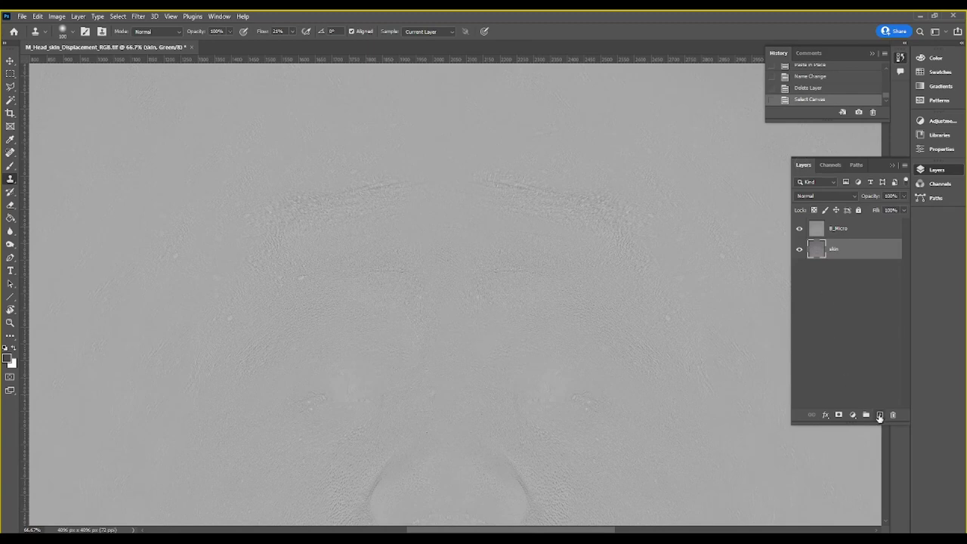
{"action": "left_click", "coordinate": [879, 414]}
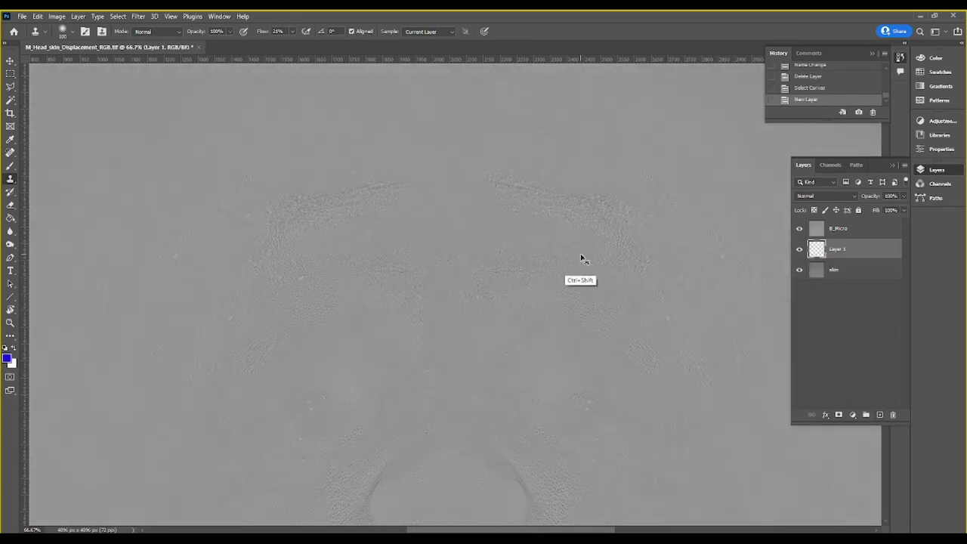
{"action": "key", "text": "ctrl+shift+v"}
{"action": "left_click_drag", "start_coordinate": [836, 249], "coordinate": [838, 228]}
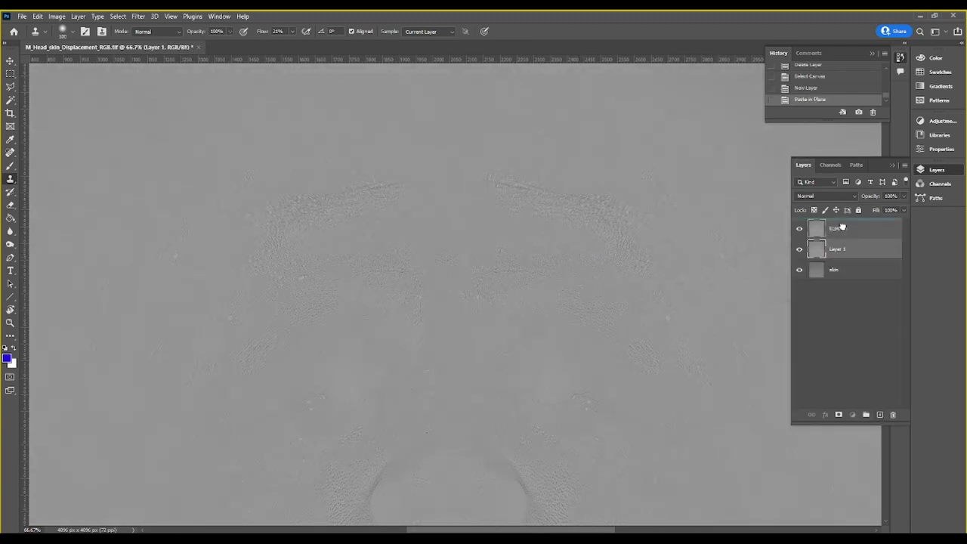
{"action": "double_click", "coordinate": [838, 228]}
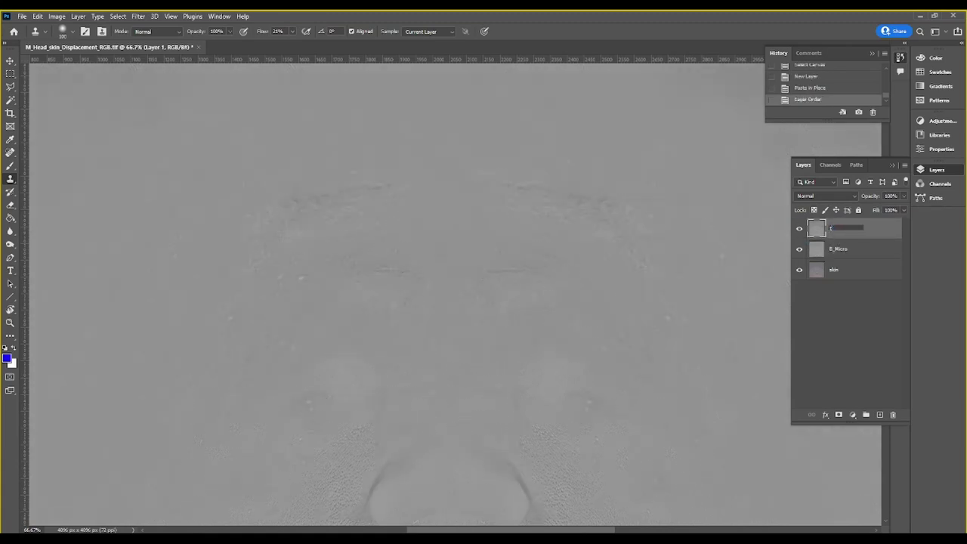
{"action": "type", "text": "ZB"}
{"action": "key", "text": "Return"}
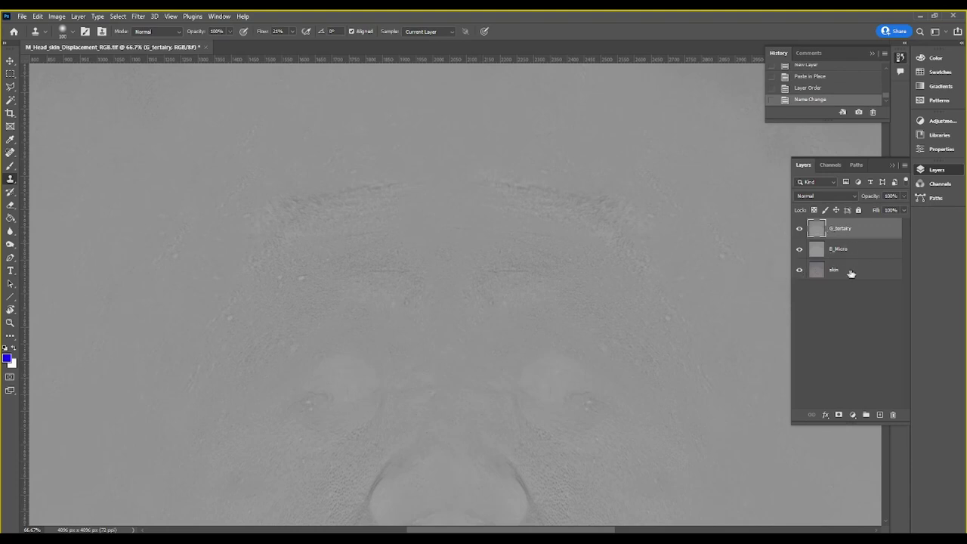
{"action": "left_click", "coordinate": [853, 271]}
Step: View only the skin layer's Red channel and select the whole canvas
{"action": "left_click", "coordinate": [830, 165]}
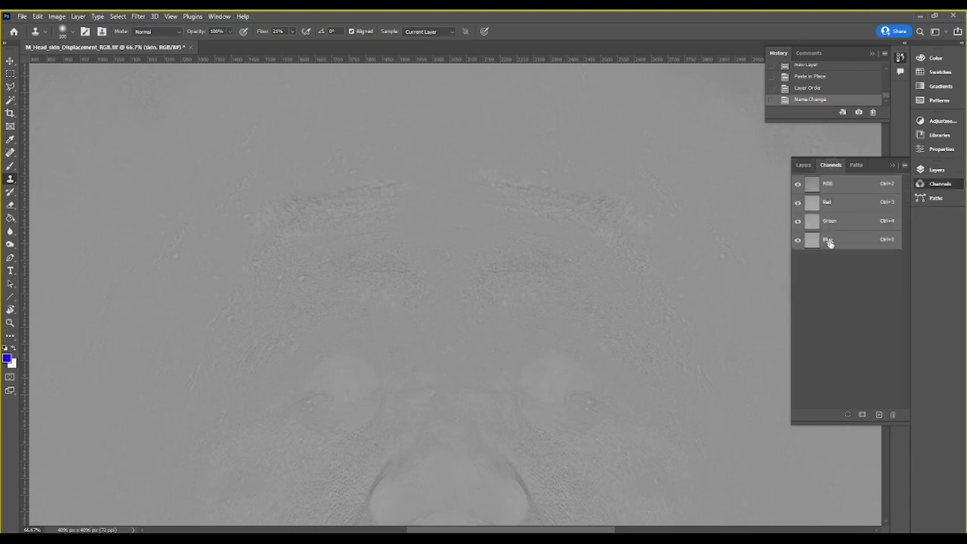
{"action": "left_click", "coordinate": [840, 202]}
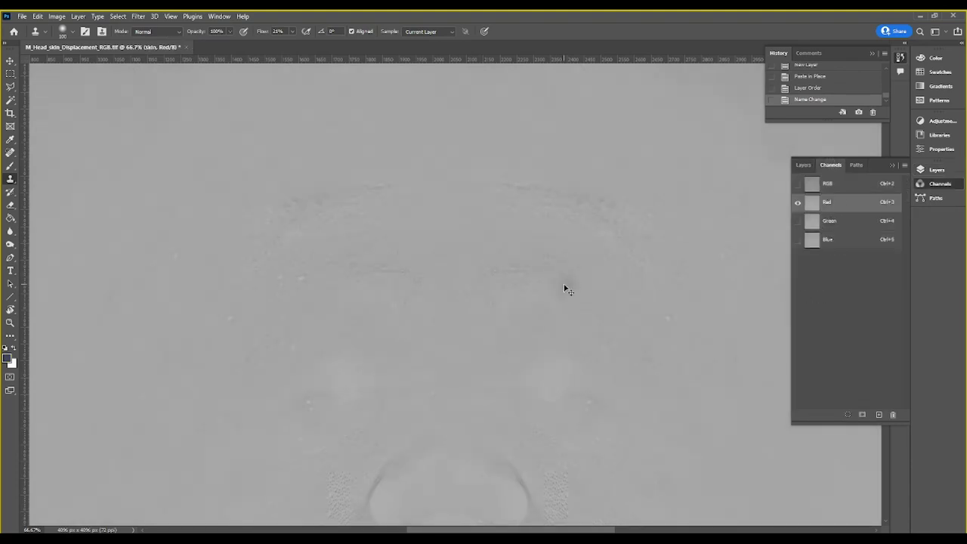
{"action": "scroll", "coordinate": [567, 287], "scroll_direction": "up", "scroll_amount": 1, "text": "alt"}
{"action": "scroll", "coordinate": [566, 289], "scroll_direction": "up", "scroll_amount": 2, "text": "alt"}
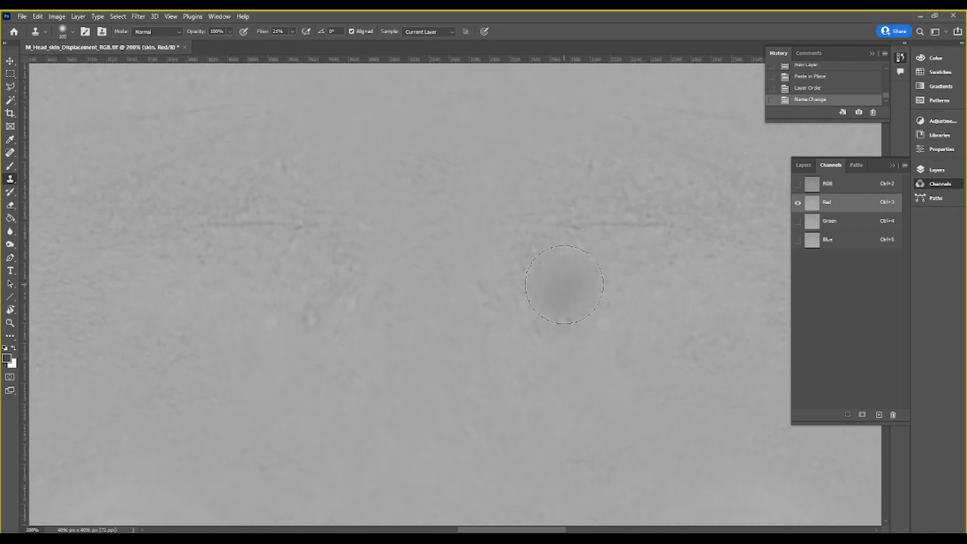
{"action": "scroll", "coordinate": [528, 355], "scroll_direction": "down", "scroll_amount": 2, "text": "alt"}
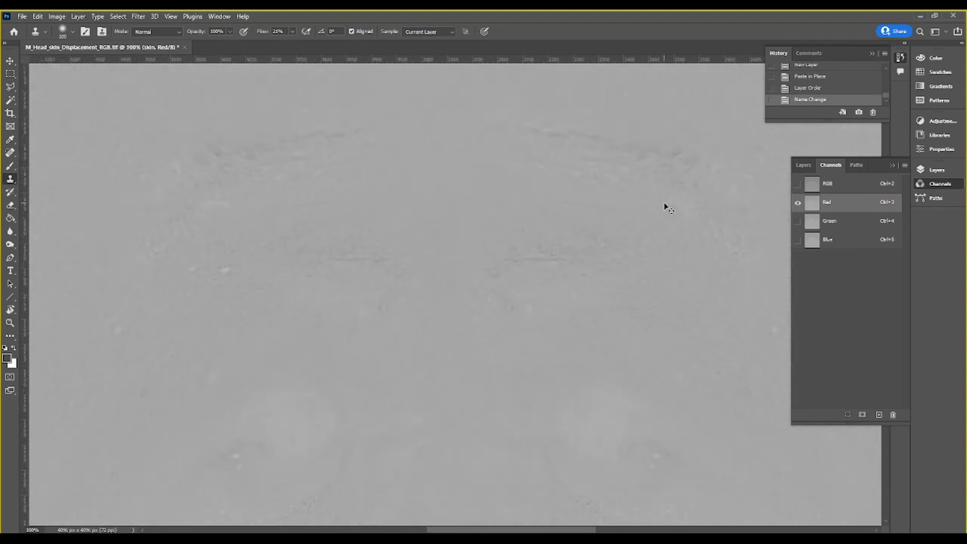
{"action": "left_click", "coordinate": [585, 295], "text": "ctrl"}
Step: Paste the Red channel into a new layer named R_Secondary at the top of the stack
{"action": "left_click", "coordinate": [800, 165]}
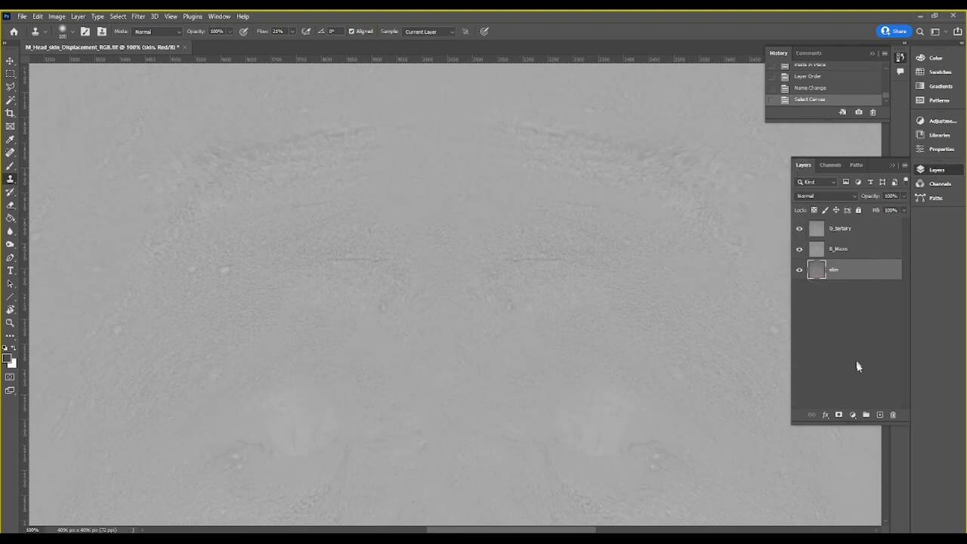
{"action": "left_click", "coordinate": [879, 414]}
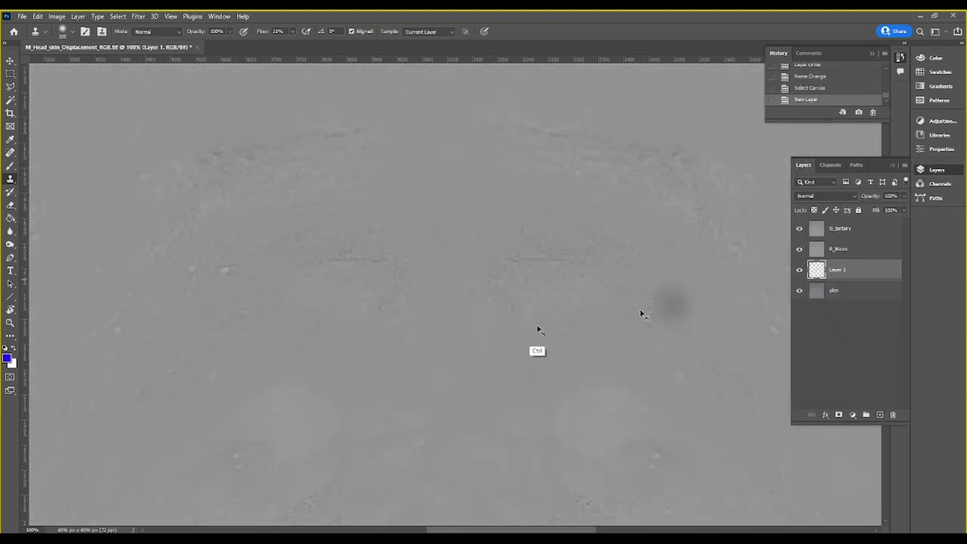
{"action": "key", "text": "ctrl+shift+v"}
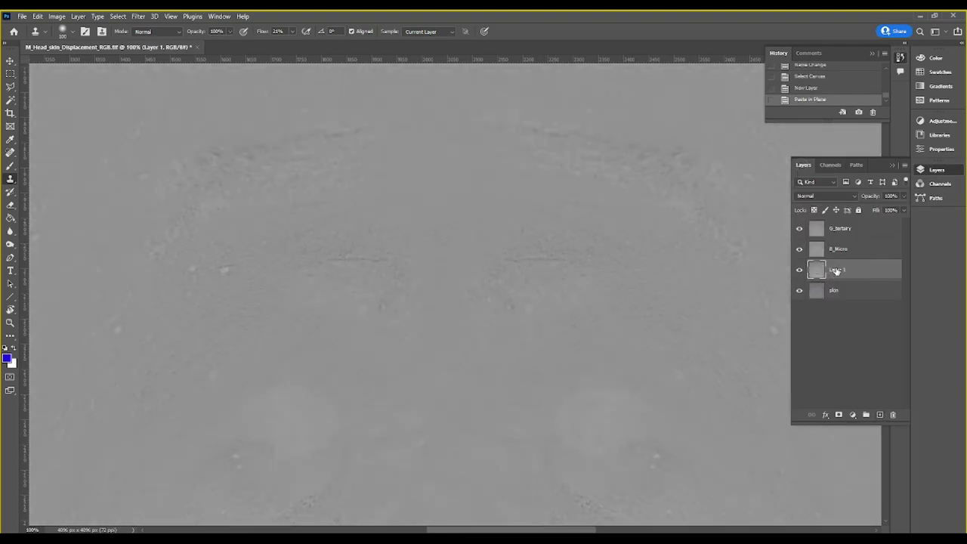
{"action": "double_click", "coordinate": [834, 269]}
{"action": "key", "text": "BackSpace"}
{"action": "type", "text": "o"}
{"action": "type", "text": "ndary"}
{"action": "key", "text": "Return"}
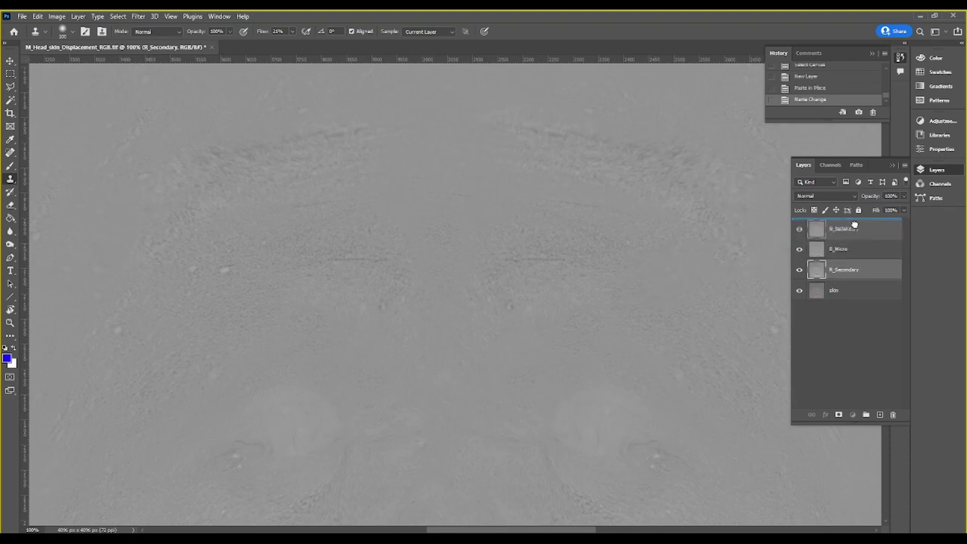
{"action": "left_click_drag", "start_coordinate": [851, 269], "coordinate": [853, 223]}
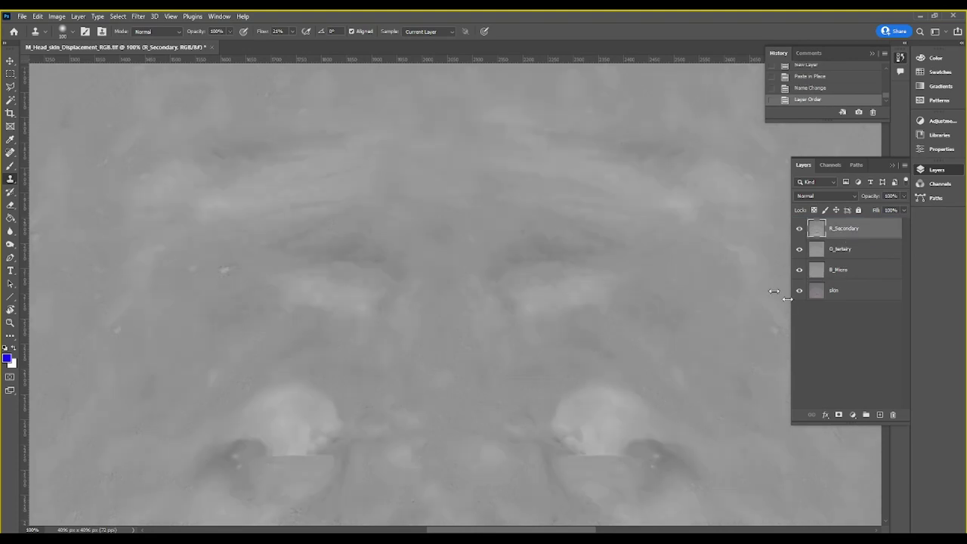
Step: Toggle R_Secondary and G_tertiary visibility to compare detail, leaving R_Secondary hidden
{"action": "left_click", "coordinate": [799, 229]}
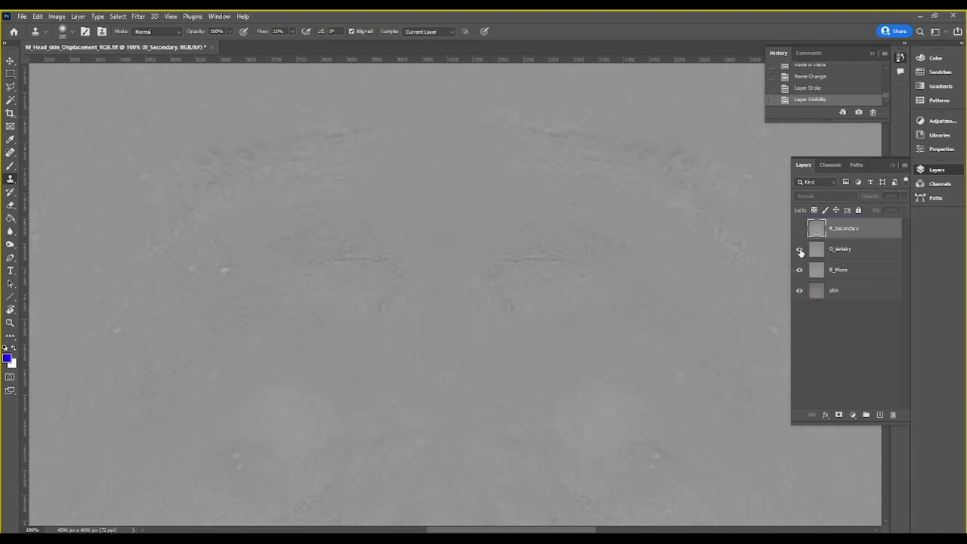
{"action": "left_click", "coordinate": [799, 249]}
{"action": "key", "text": "ctrl+plus"}
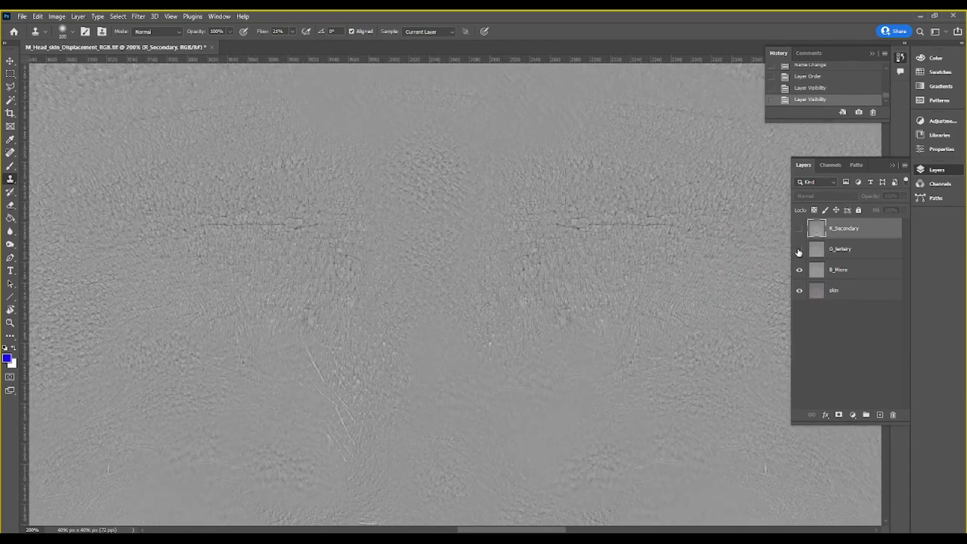
{"action": "left_click", "coordinate": [798, 250]}
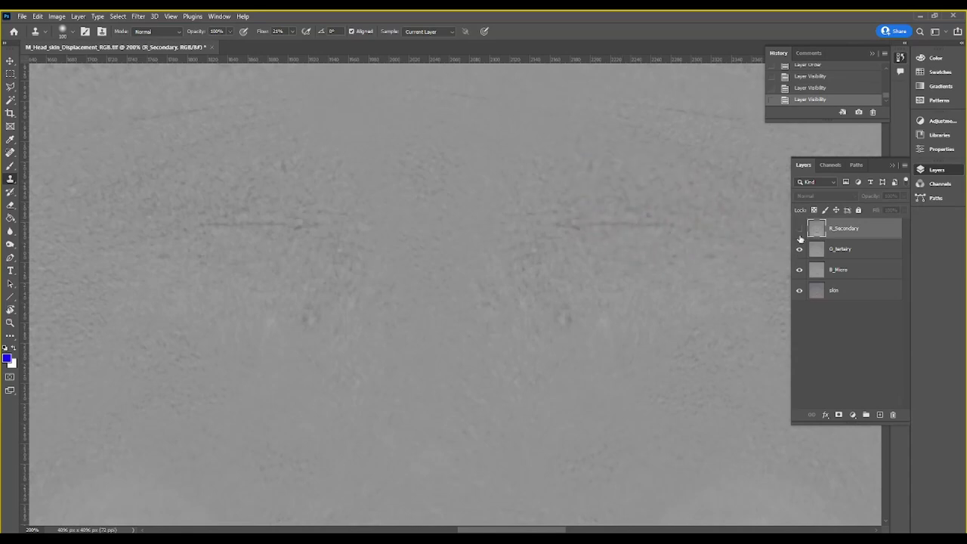
{"action": "left_click", "coordinate": [799, 229]}
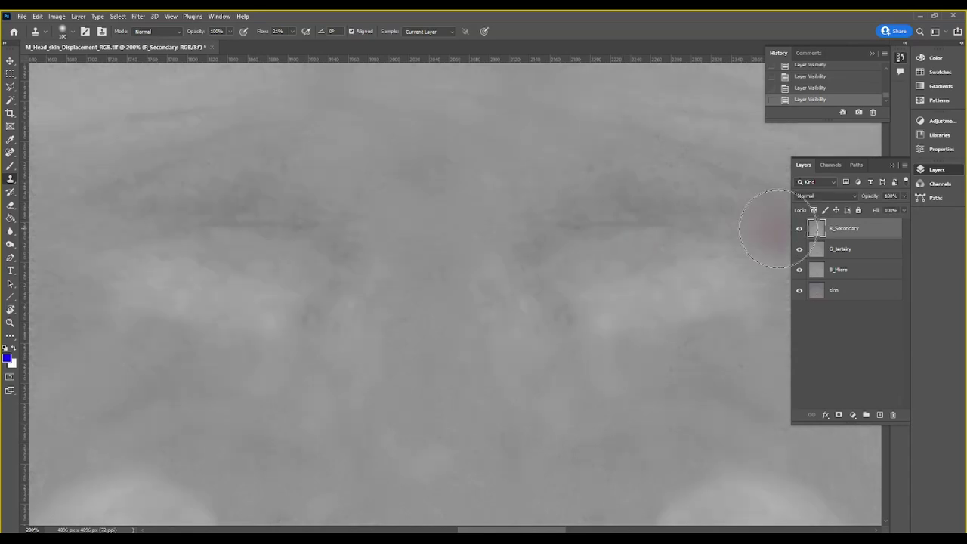
{"action": "key", "text": "ctrl+minus"}
{"action": "key", "text": "ctrl+minus"}
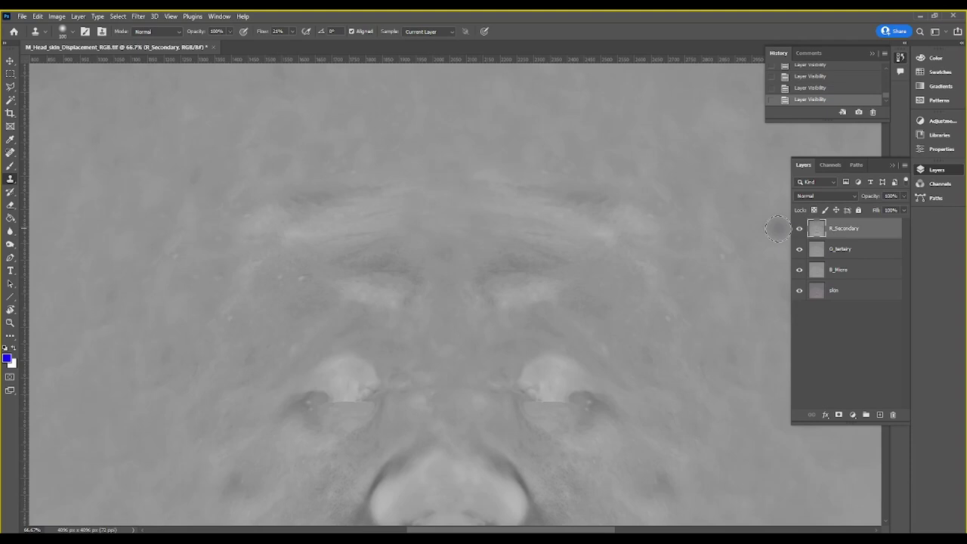
{"action": "left_click", "coordinate": [799, 228]}
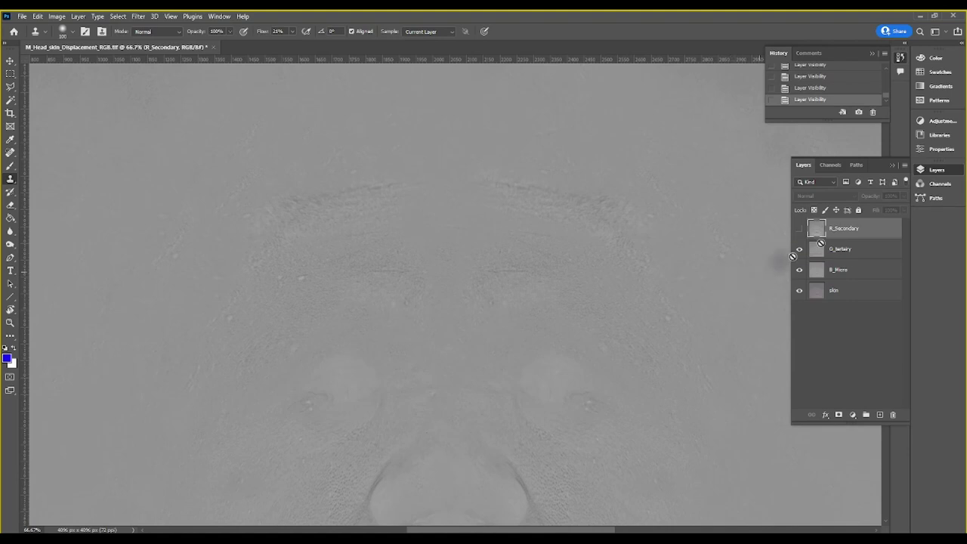
Step: Hide G_tertiary so only B_Micro's fine pore detail shows over skin
{"action": "left_click", "coordinate": [799, 252]}
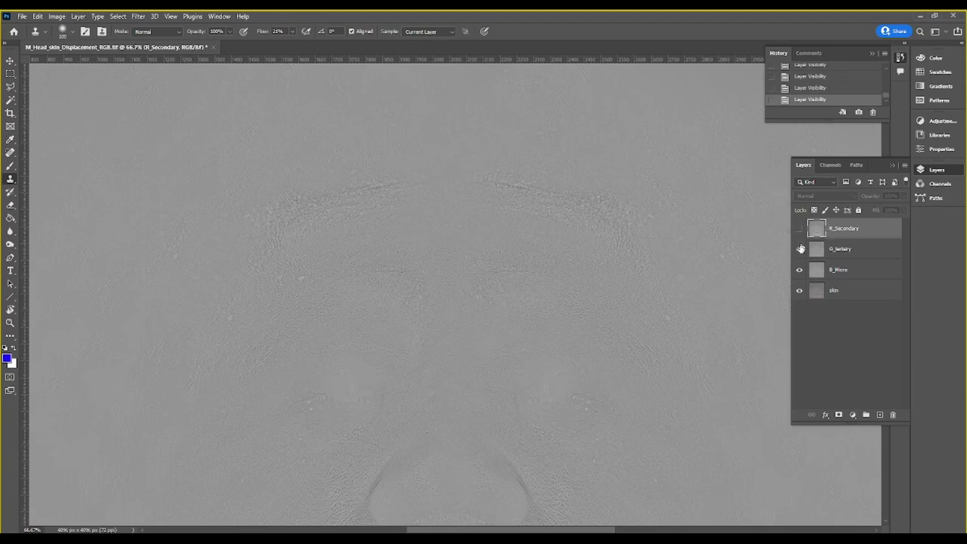
Step: Show R_Secondary again and make it the active layer
{"action": "left_click", "coordinate": [798, 228]}
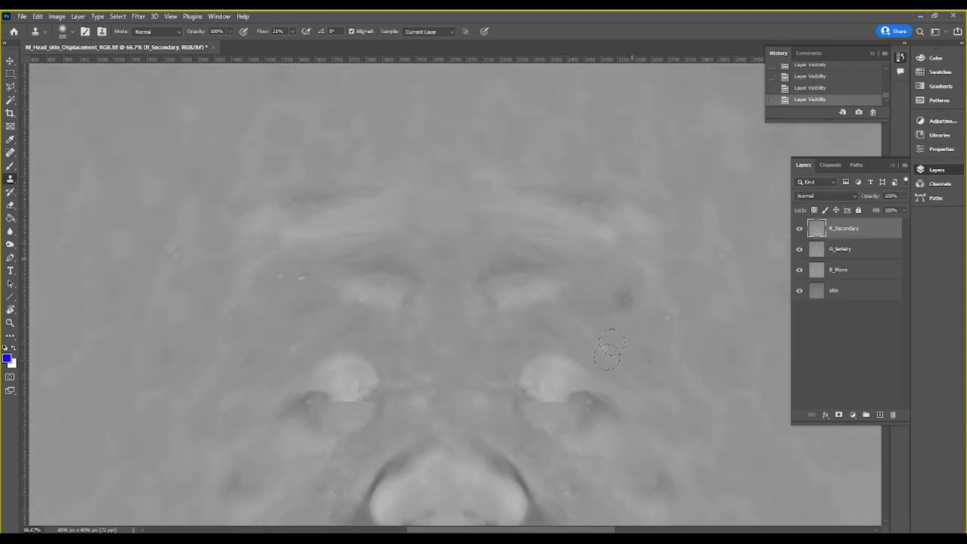
{"action": "left_click", "coordinate": [839, 296]}
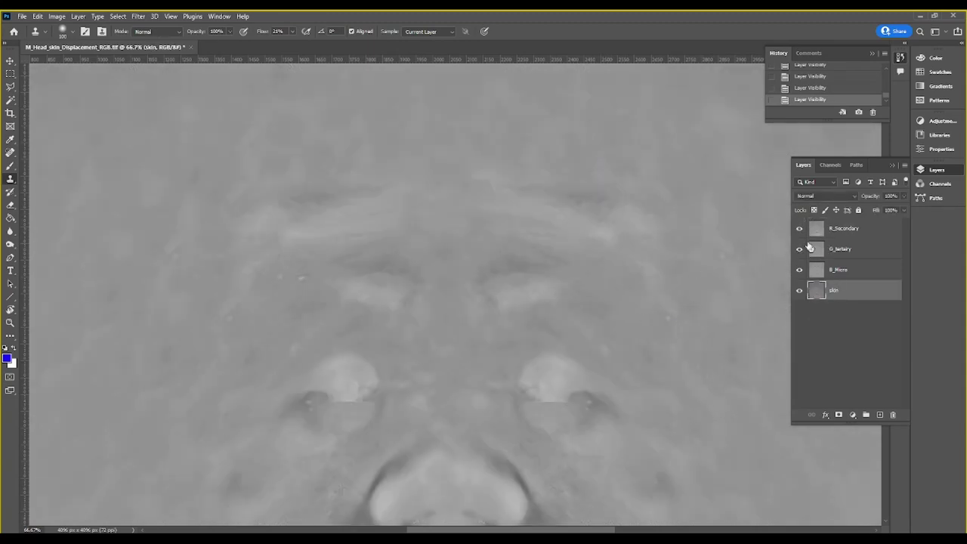
{"action": "left_click", "coordinate": [841, 231]}
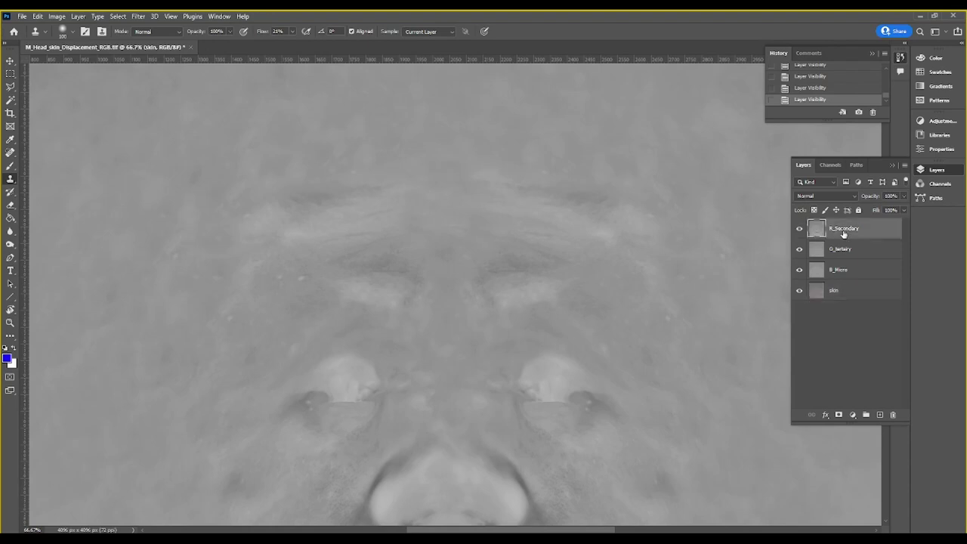
Step: Bring up the Export Layers To Files dialog
{"action": "left_click", "coordinate": [23, 16]}
{"action": "mouse_move", "coordinate": [45, 173]}
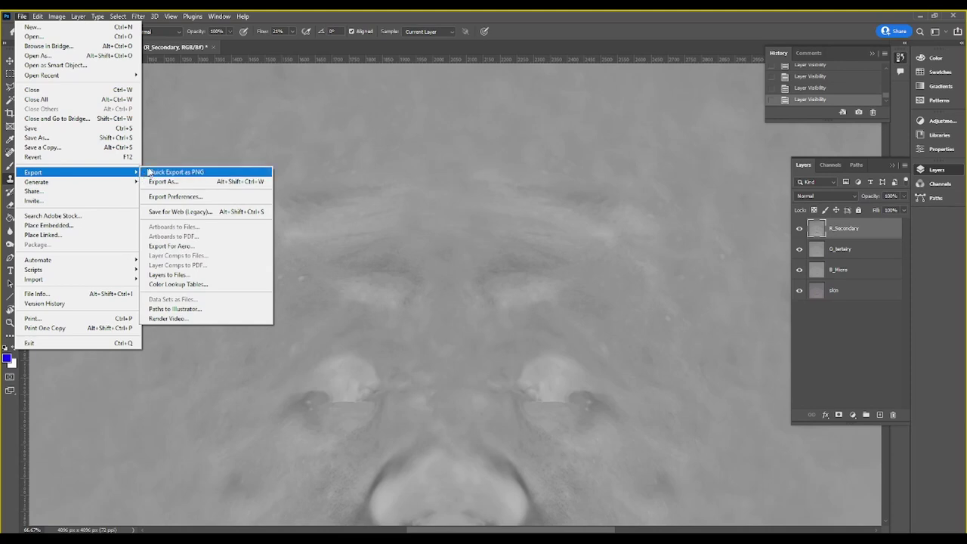
{"action": "left_click", "coordinate": [220, 275]}
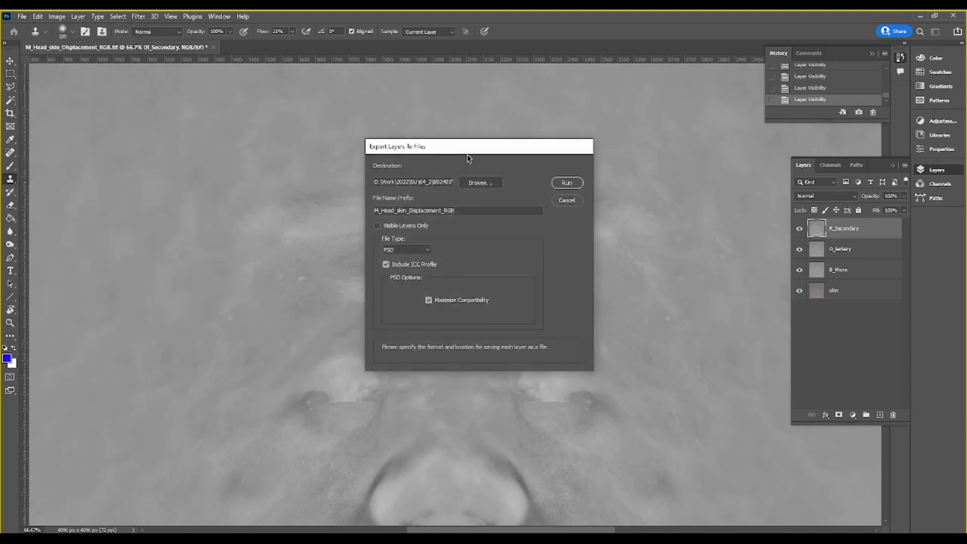
{"action": "left_click_drag", "start_coordinate": [468, 151], "coordinate": [474, 147]}
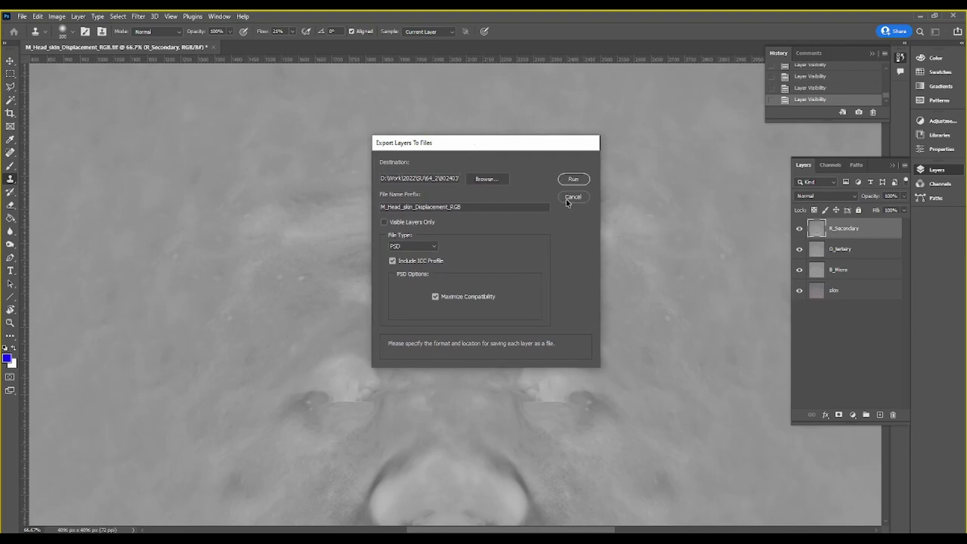
Step: Cancel the export and rename the layers G_Tertiary and RGB_skin
{"action": "left_click", "coordinate": [572, 196]}
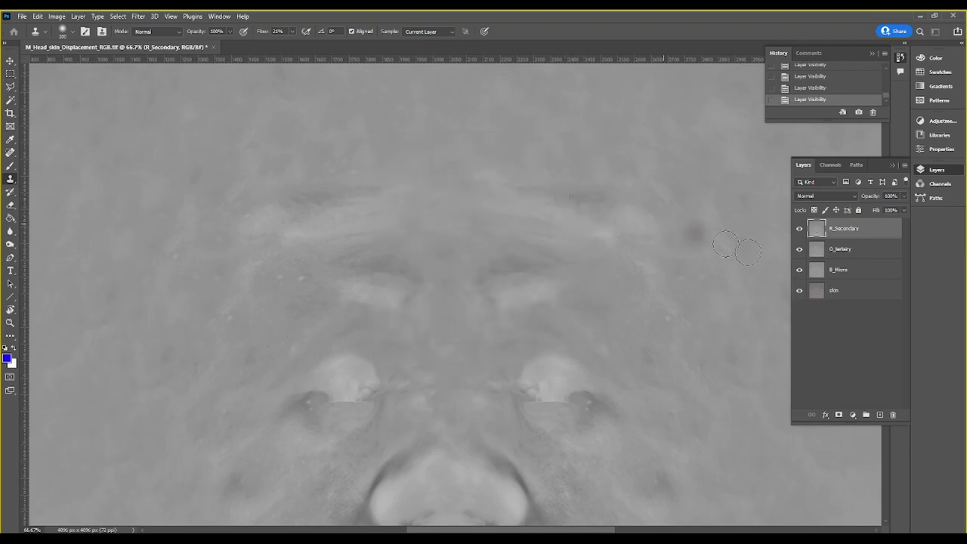
{"action": "left_click", "coordinate": [837, 253]}
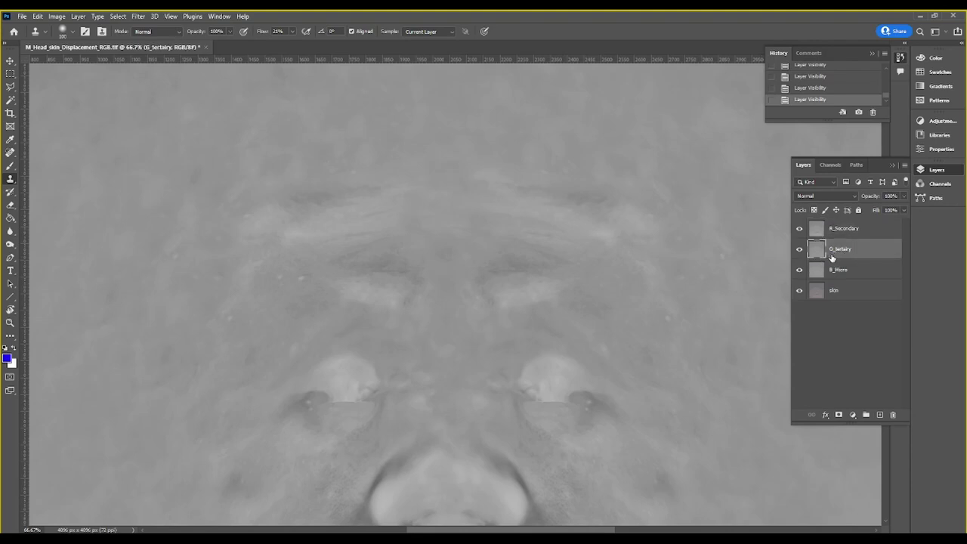
{"action": "double_click", "coordinate": [834, 251]}
{"action": "key", "text": "Return"}
{"action": "double_click", "coordinate": [833, 290]}
{"action": "type", "text": "RGB"}
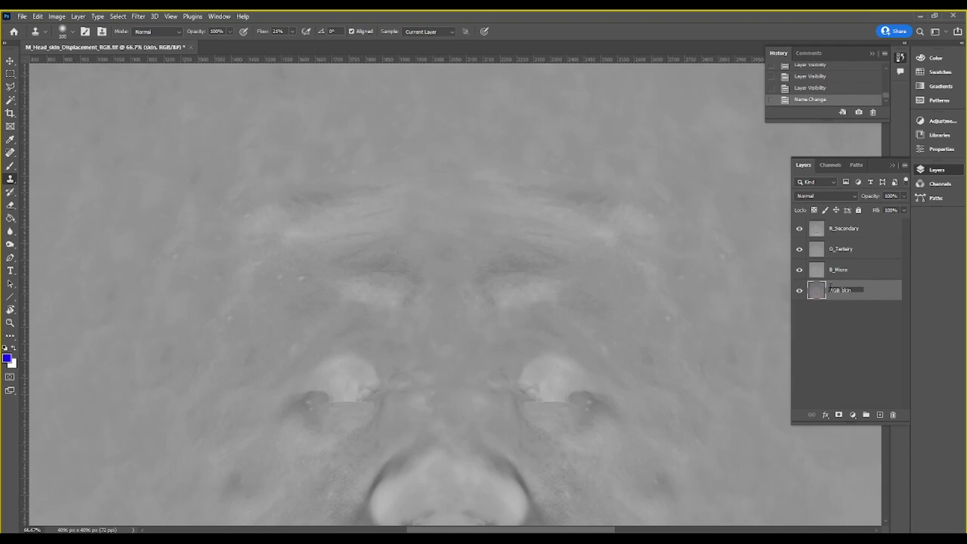
{"action": "key", "text": "Return"}
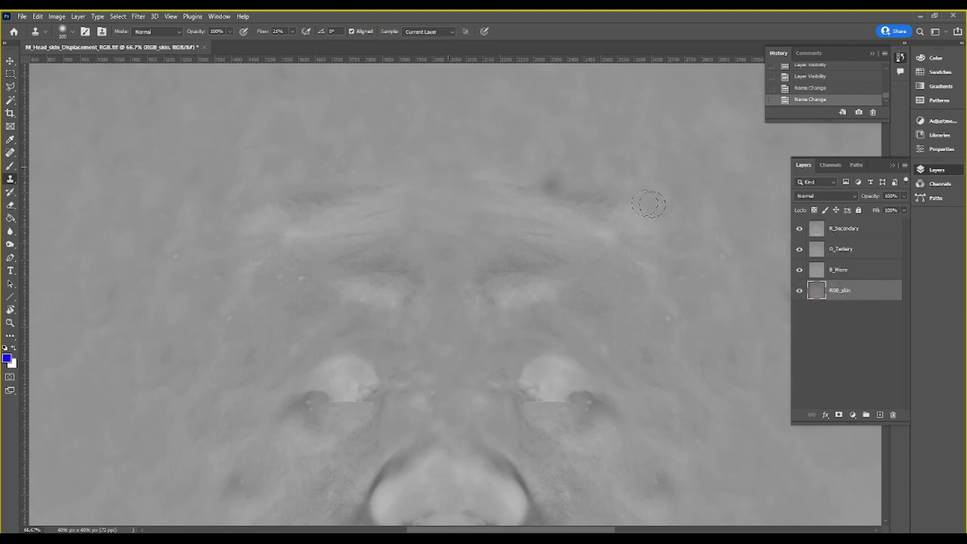
Step: Select all four layers and browse for an Export Layers To Files destination folder
{"action": "key", "text": "shift"}
{"action": "left_click", "coordinate": [857, 229], "text": "shift"}
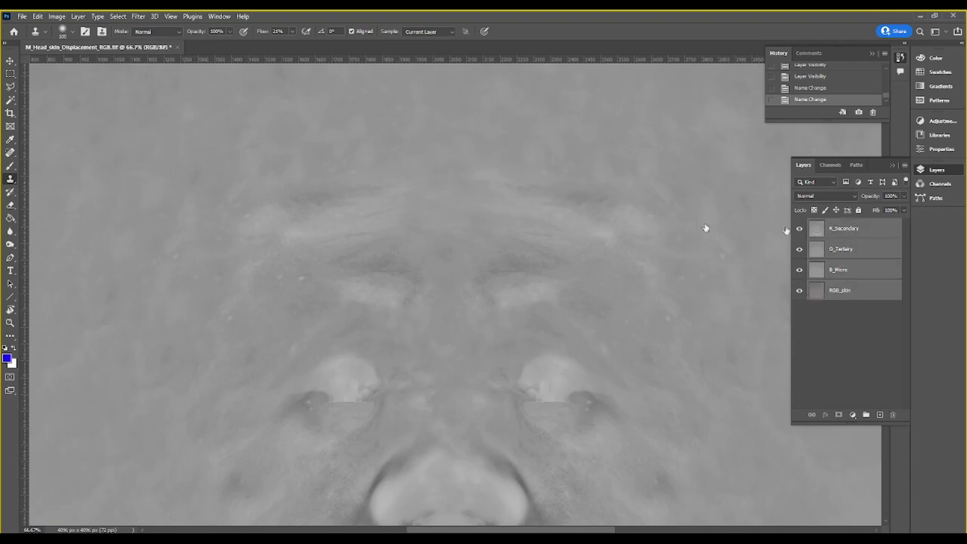
{"action": "left_click", "coordinate": [22, 16]}
{"action": "mouse_move", "coordinate": [76, 172]}
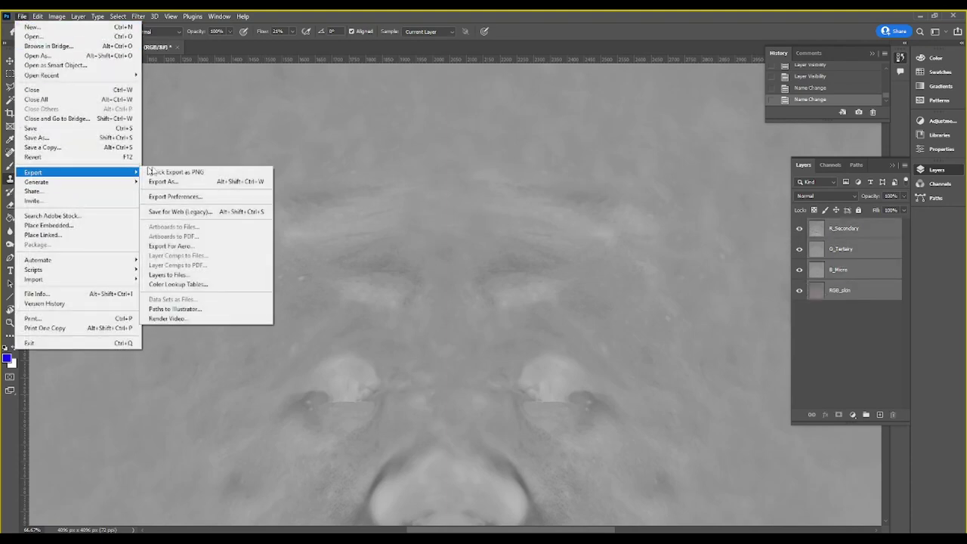
{"action": "left_click", "coordinate": [218, 275]}
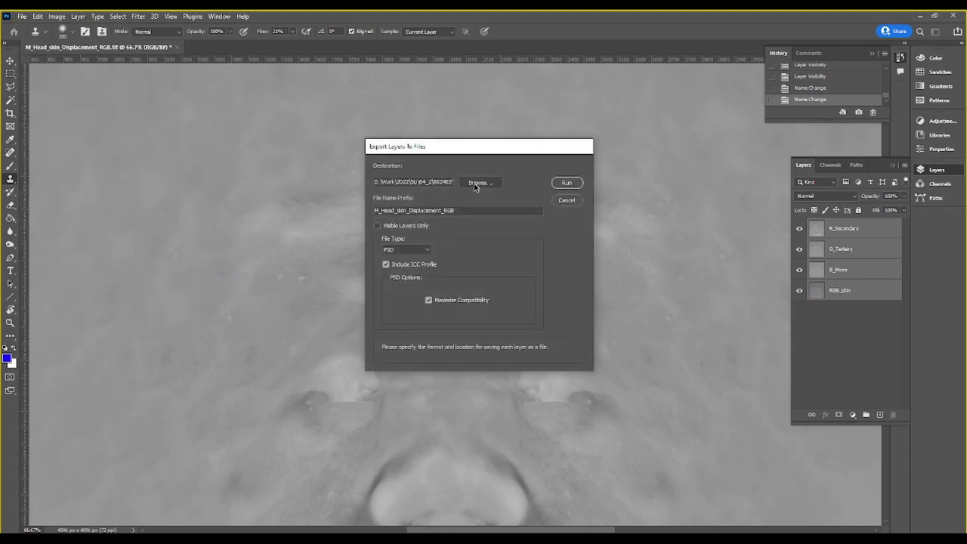
{"action": "left_click", "coordinate": [475, 184]}
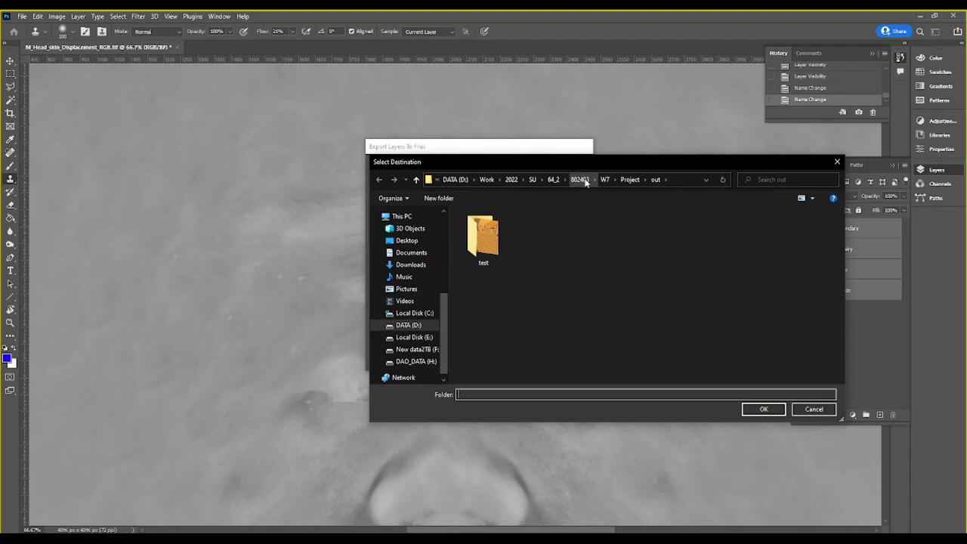
Step: Navigate from the 802403 folder into the W7 folder
{"action": "left_click", "coordinate": [587, 182]}
{"action": "double_click", "coordinate": [492, 312]}
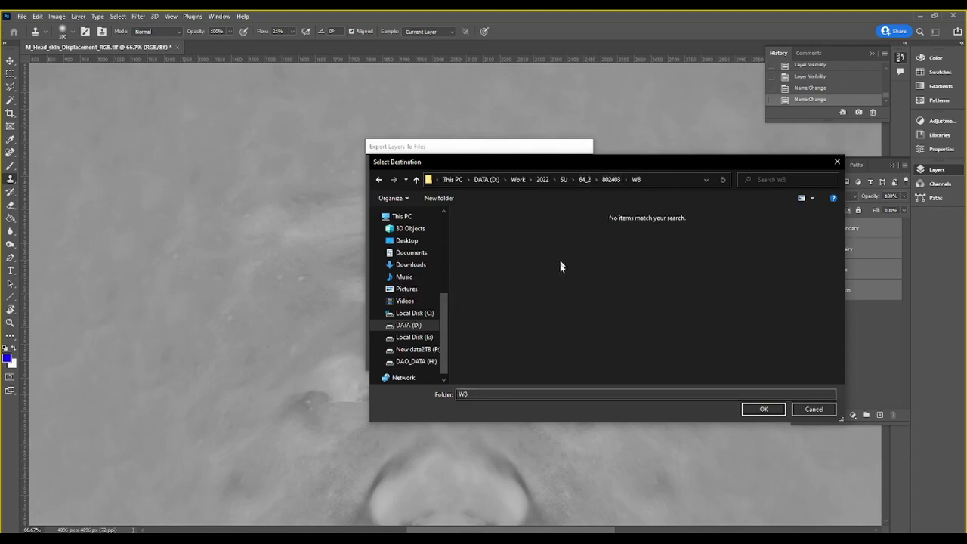
{"action": "right_click", "coordinate": [712, 246]}
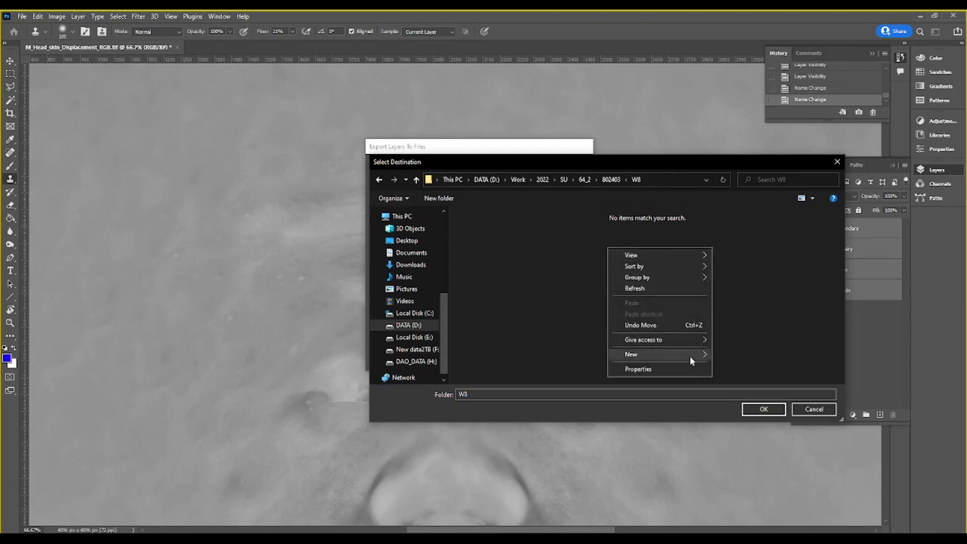
{"action": "mouse_move", "coordinate": [631, 354]}
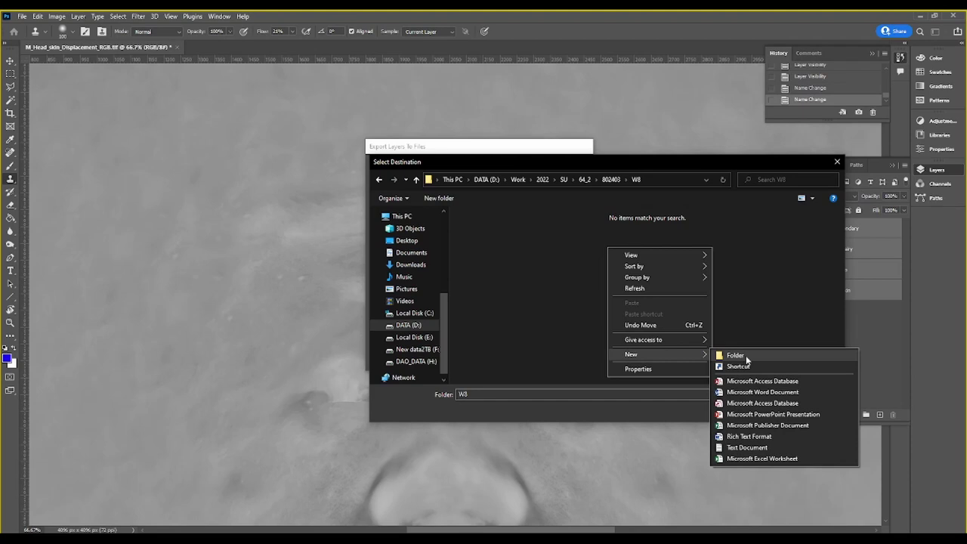
{"action": "left_click", "coordinate": [610, 182]}
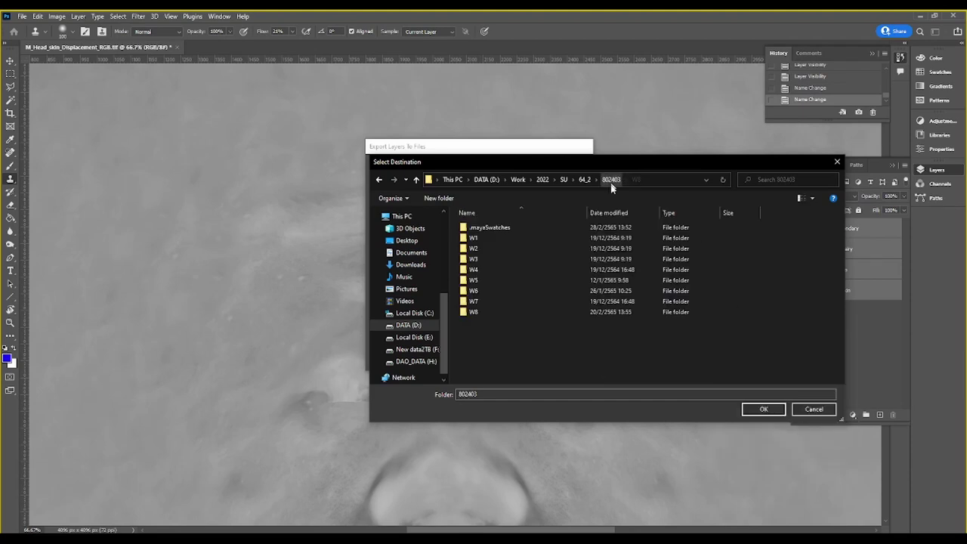
{"action": "left_click", "coordinate": [490, 301]}
{"action": "double_click", "coordinate": [489, 301]}
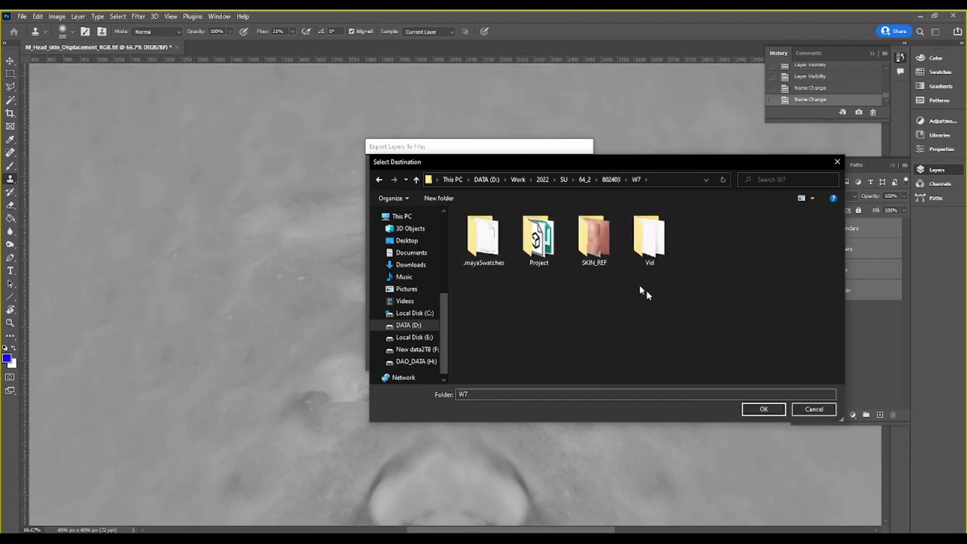
Step: Create an 'out' folder inside W7 and set it as the export destination
{"action": "right_click", "coordinate": [697, 268]}
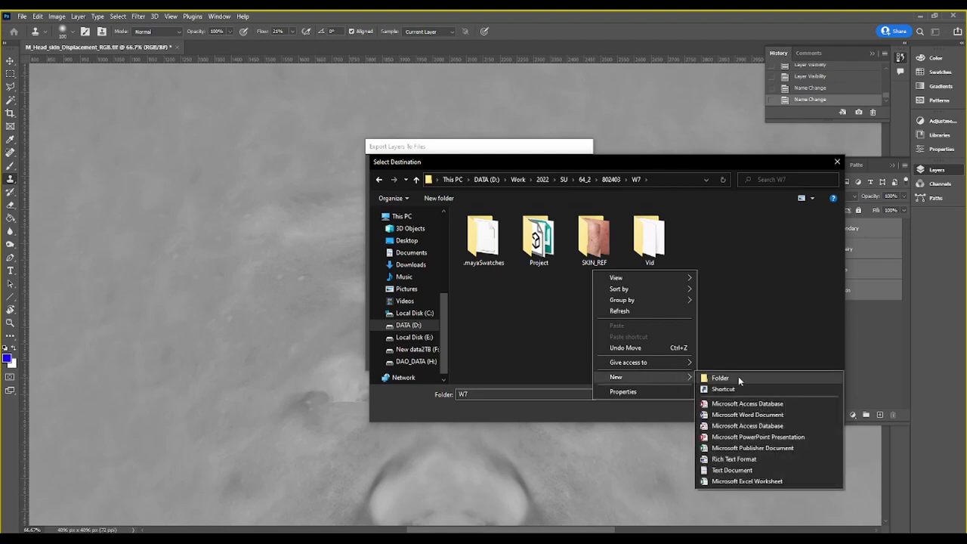
{"action": "left_click", "coordinate": [738, 376]}
{"action": "type", "text": "ou"}
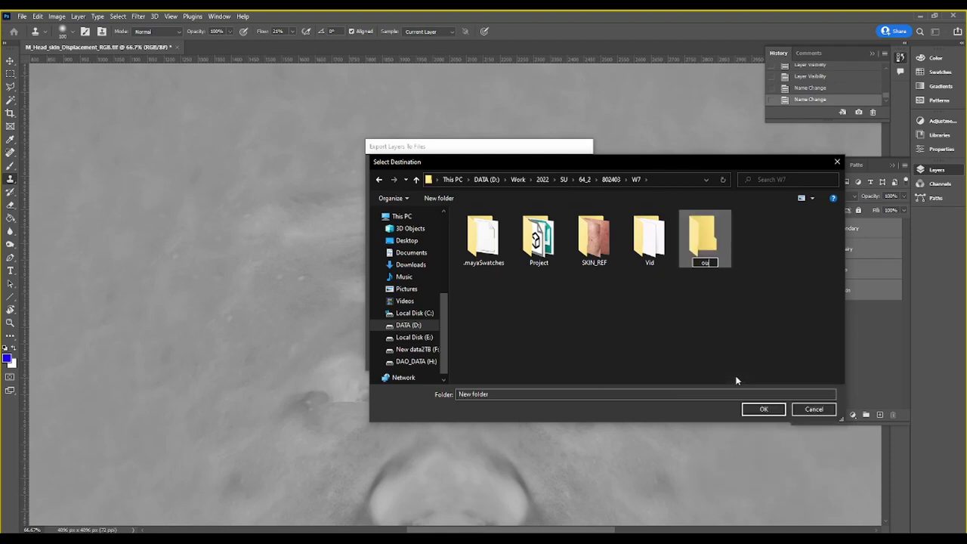
{"action": "type", "text": "t"}
{"action": "key", "text": "Return"}
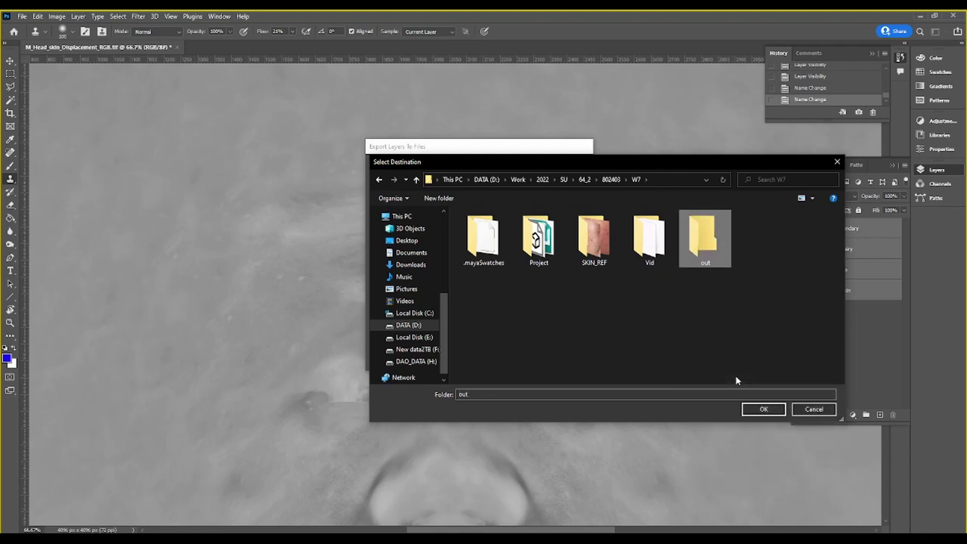
{"action": "key", "text": "Return"}
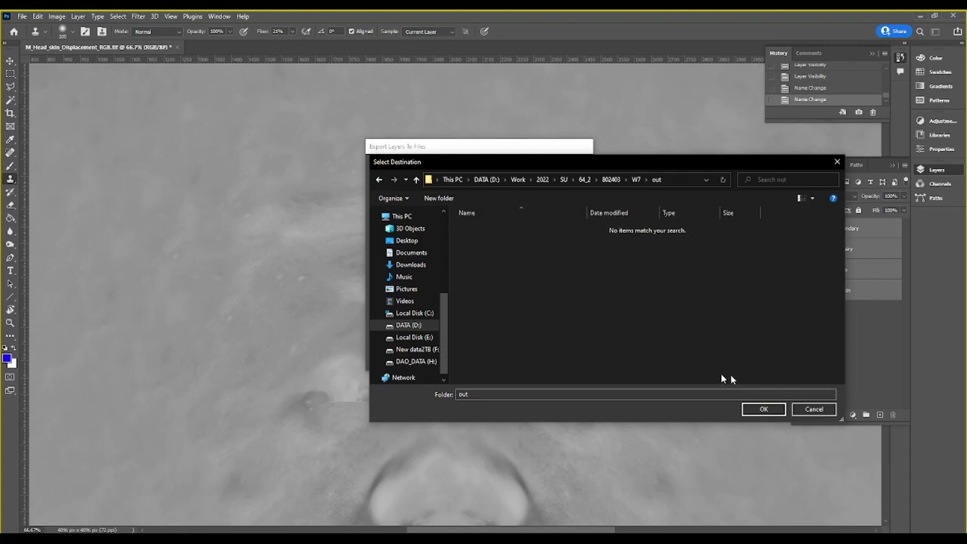
{"action": "left_click", "coordinate": [759, 409]}
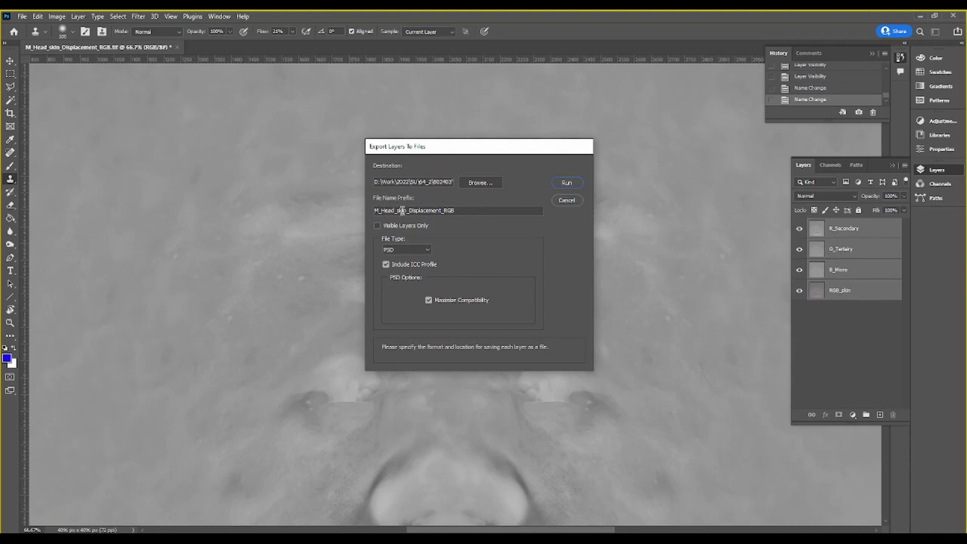
Step: Export the four layers as TIFF files with prefix M_Head_skin_Displacement_ and confirm the success alert
{"action": "left_click_drag", "start_coordinate": [442, 211], "coordinate": [498, 214]}
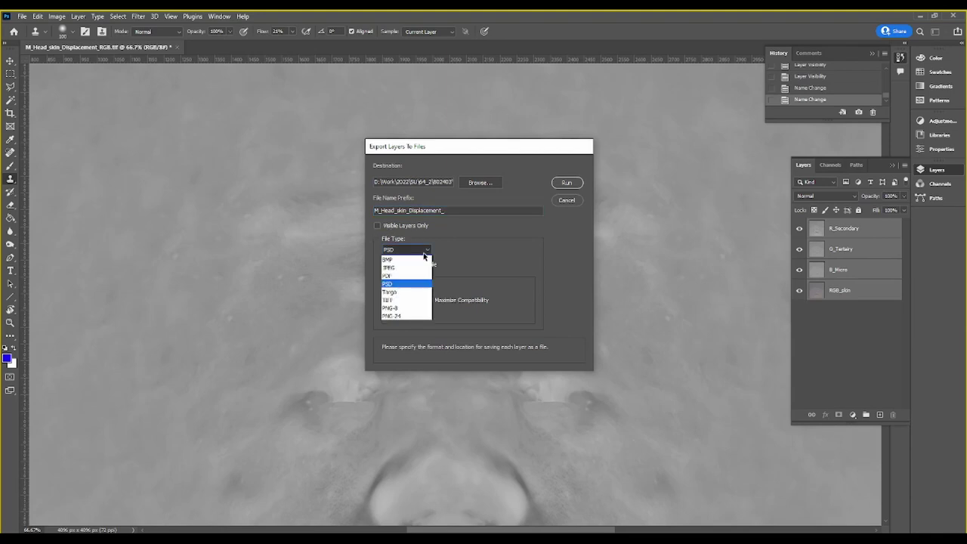
{"action": "left_click", "coordinate": [423, 251]}
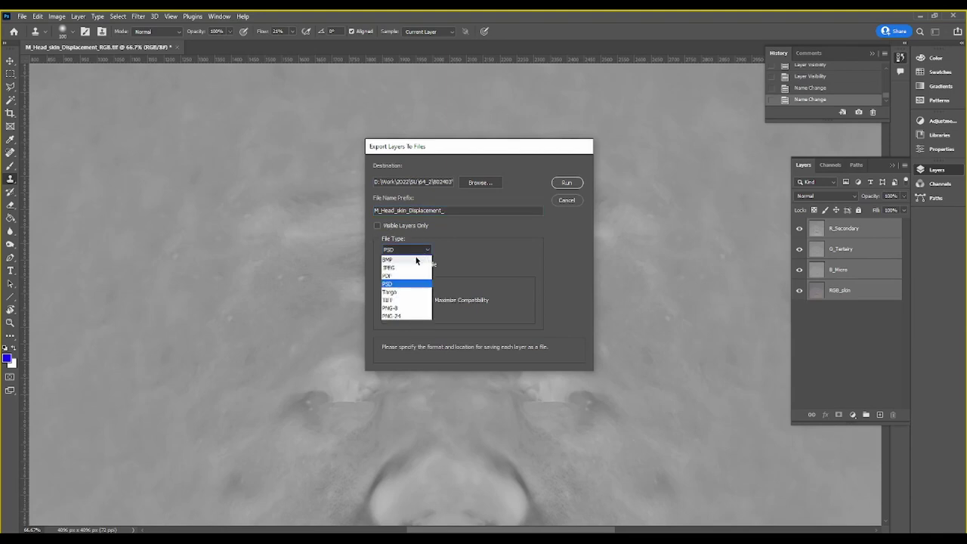
{"action": "left_click", "coordinate": [393, 300]}
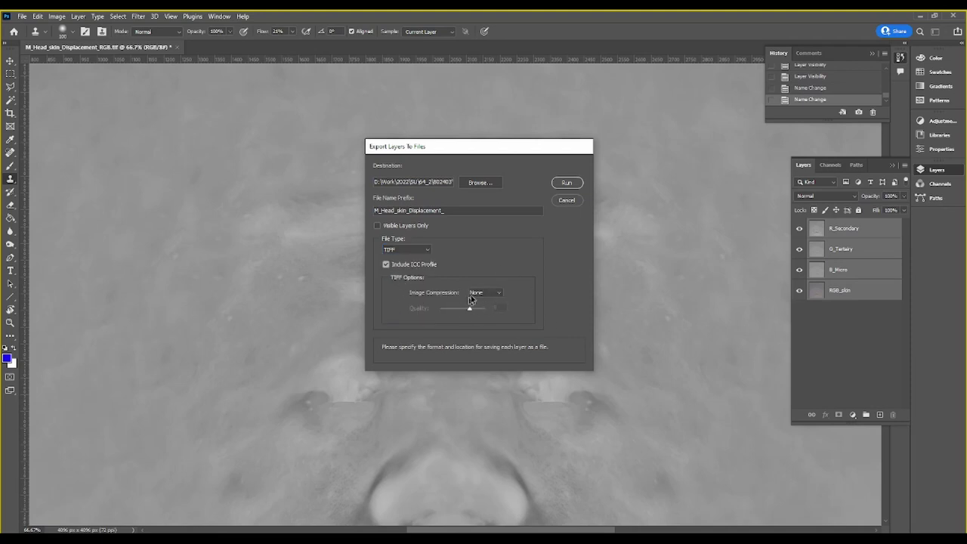
{"action": "left_click", "coordinate": [567, 183]}
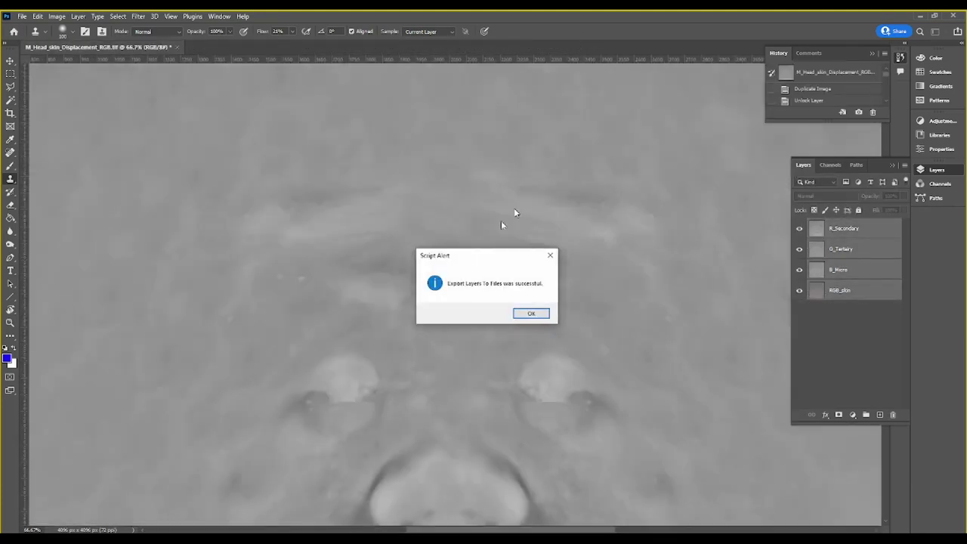
{"action": "left_click", "coordinate": [517, 314]}
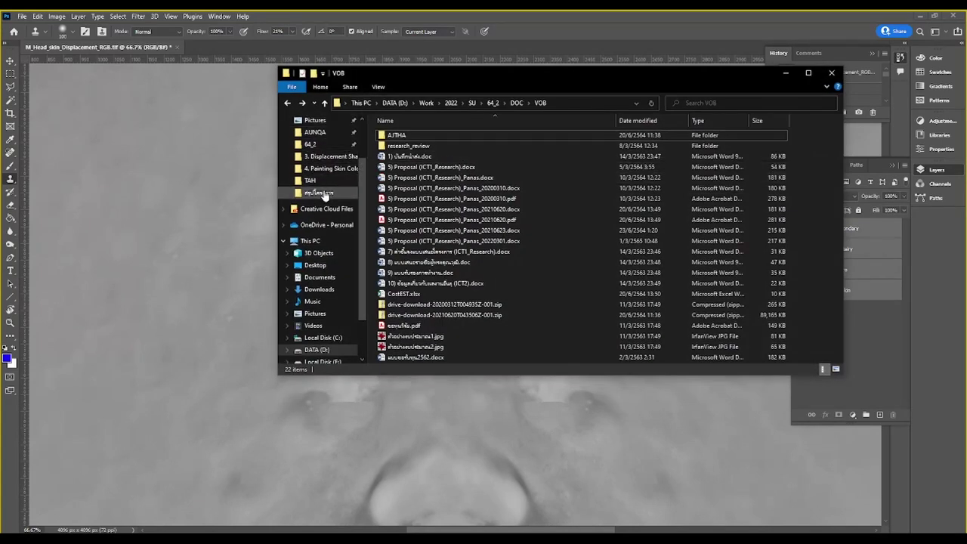
Step: Browse to 64_2 > 802403 > W7 > out to view the exported TIFFs
{"action": "left_click", "coordinate": [310, 143]}
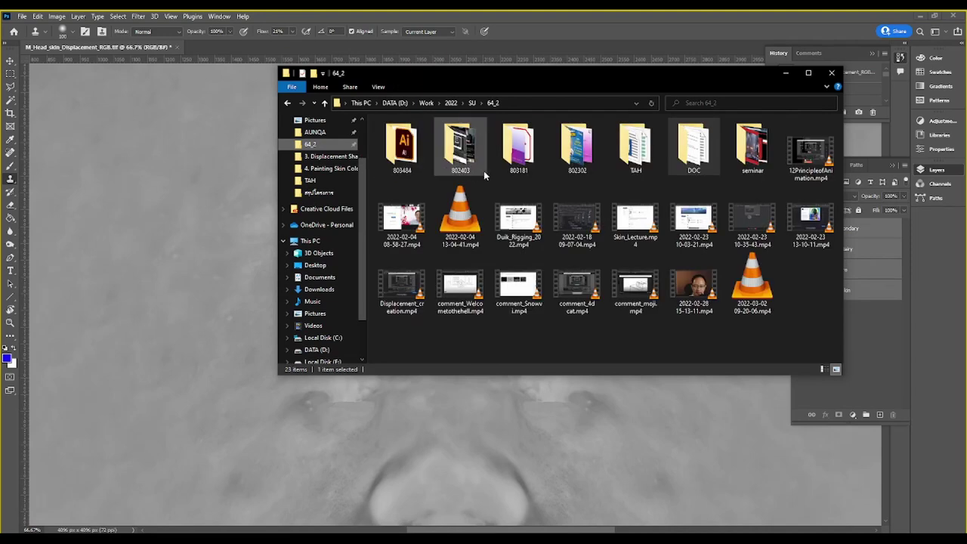
{"action": "double_click", "coordinate": [460, 147]}
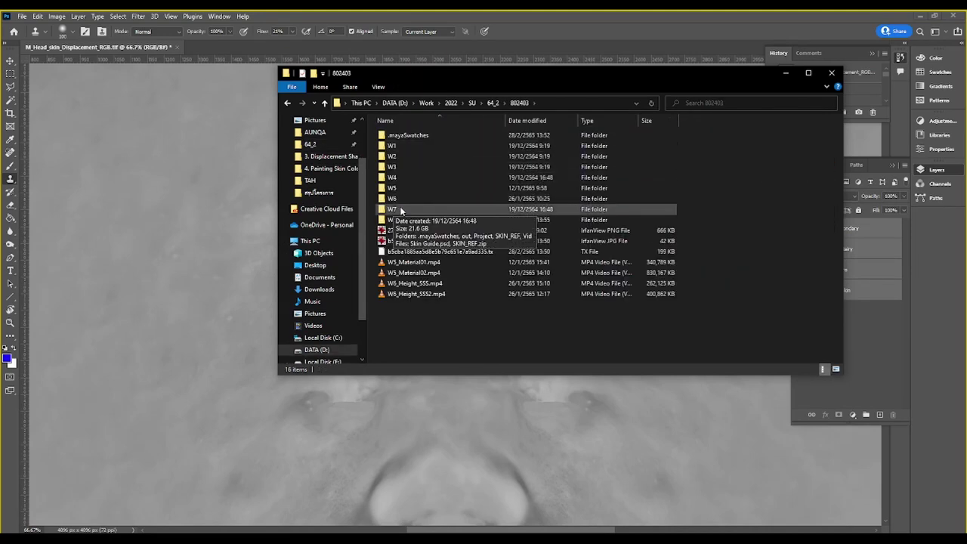
{"action": "double_click", "coordinate": [408, 192]}
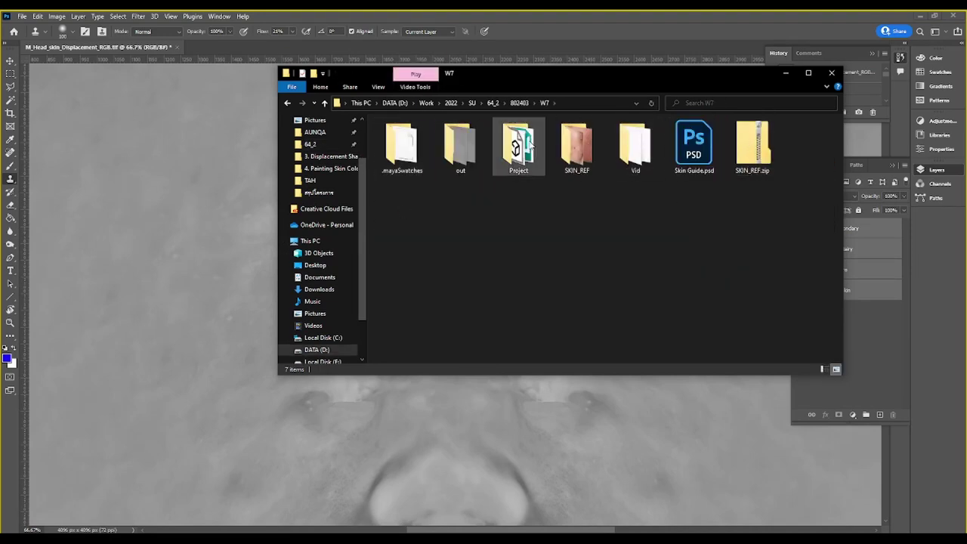
{"action": "double_click", "coordinate": [471, 142]}
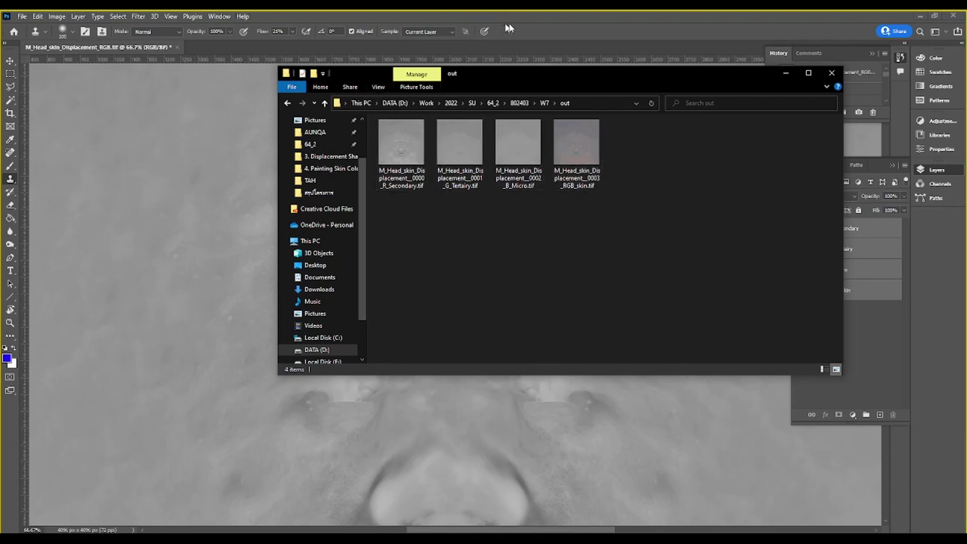
Step: Save the Photoshop document
{"action": "left_click", "coordinate": [532, 23]}
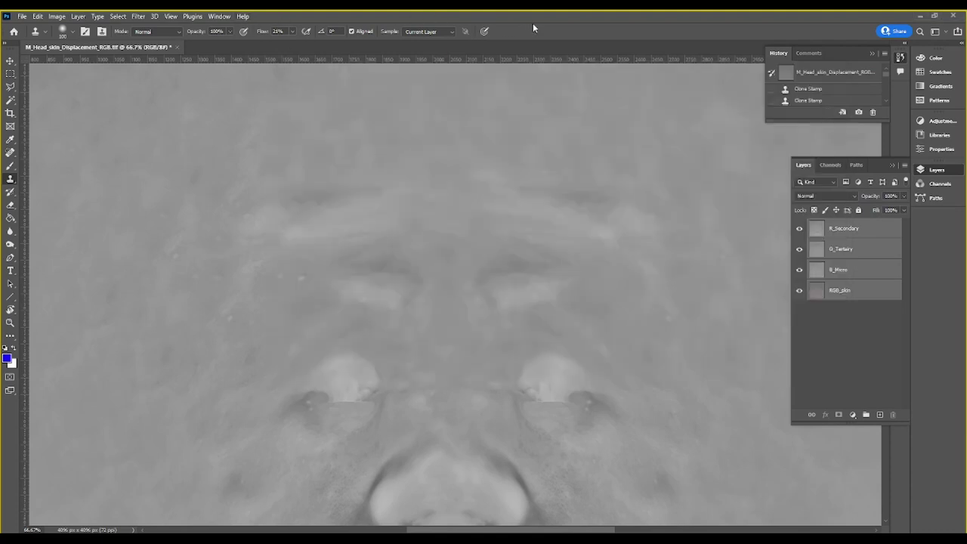
{"action": "left_click", "coordinate": [25, 16]}
{"action": "left_click", "coordinate": [36, 126]}
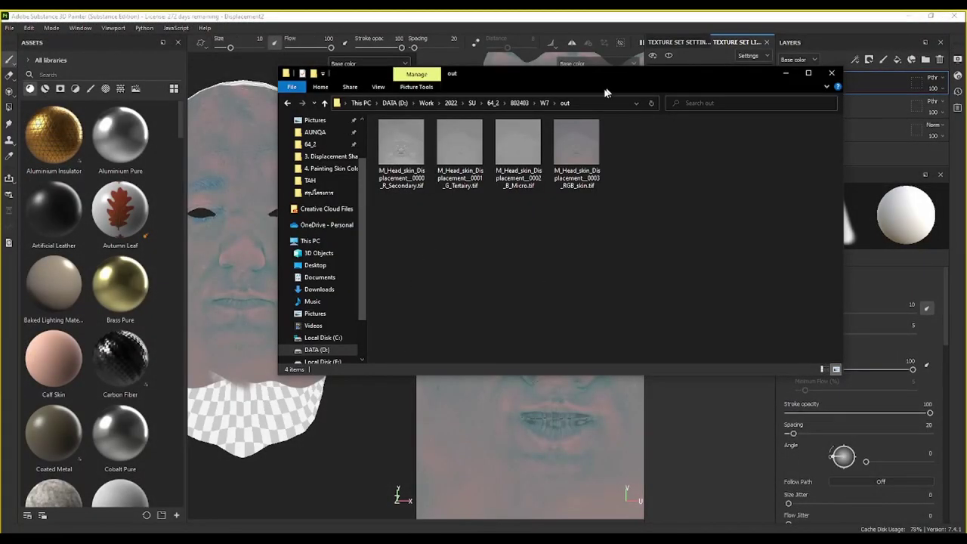
Step: In Substance Painter, compare Layer 1 and Fill layer 1 visibility, then show all three layers
{"action": "left_click", "coordinate": [521, 26]}
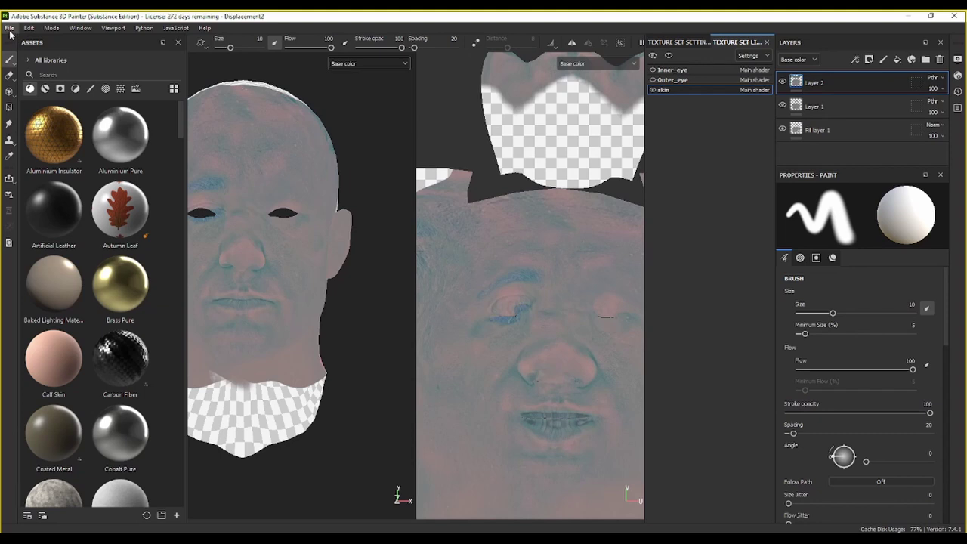
{"action": "left_click", "coordinate": [782, 106]}
{"action": "left_click", "coordinate": [782, 130]}
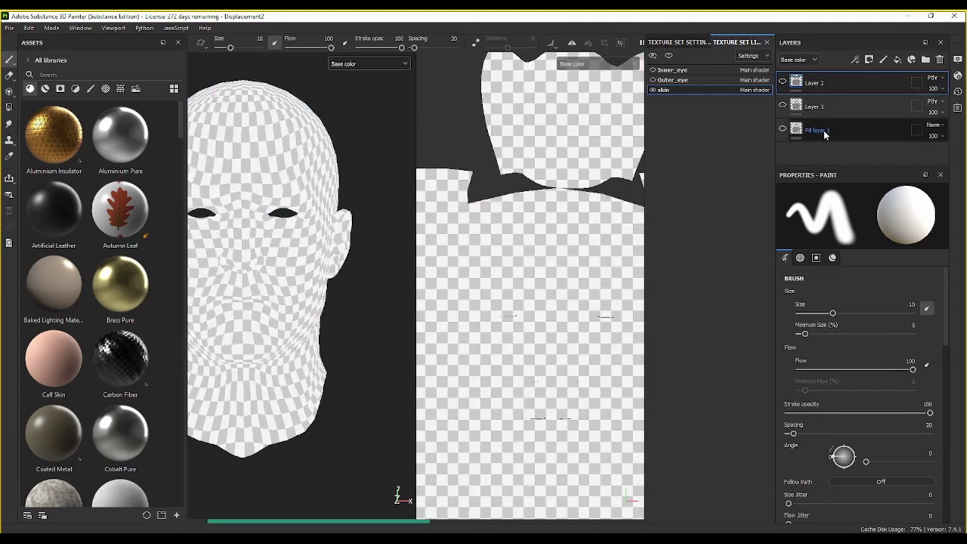
{"action": "left_click", "coordinate": [858, 128]}
{"action": "left_click", "coordinate": [846, 85], "text": "shift"}
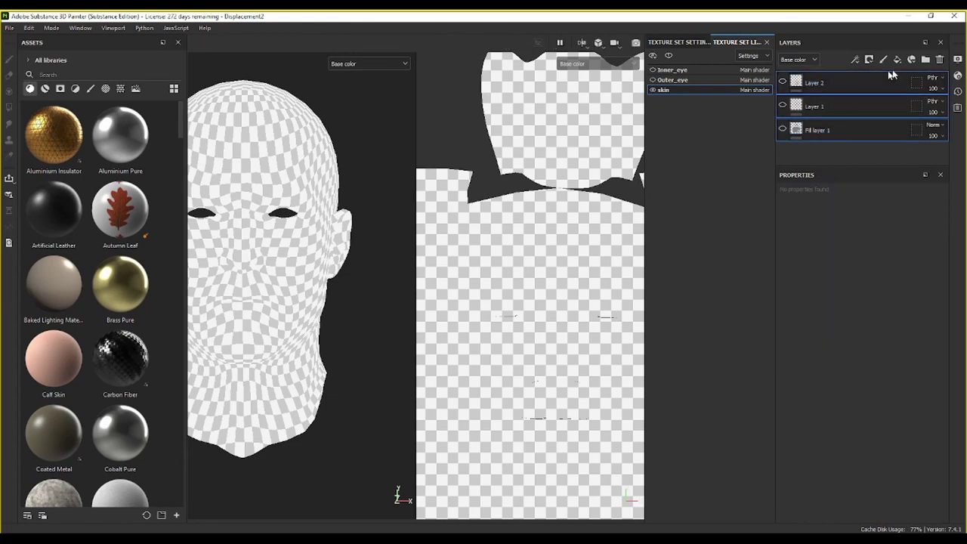
{"action": "left_click", "coordinate": [783, 130]}
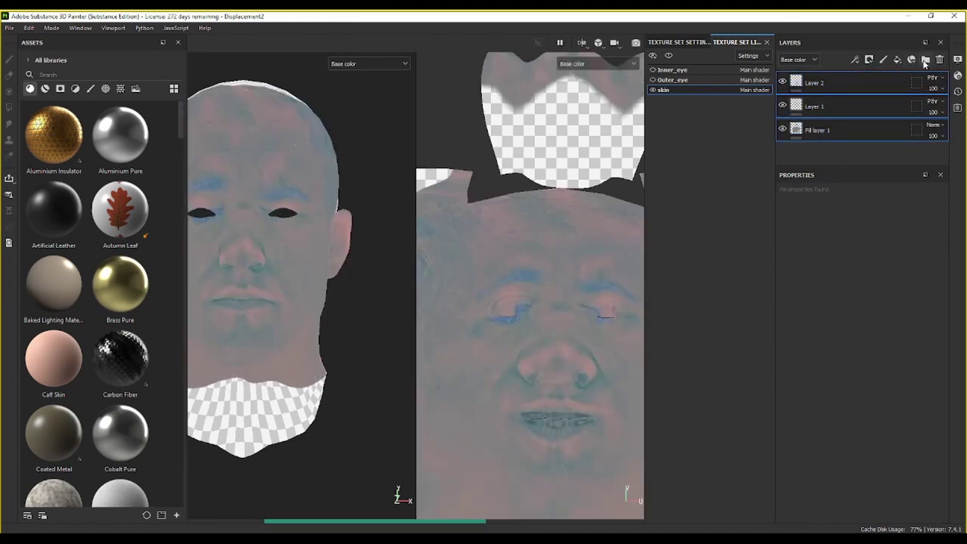
Step: Create a new folder and move Layer 2, Layer 1 and Fill layer 1 into it
{"action": "left_click", "coordinate": [925, 59]}
{"action": "left_click", "coordinate": [845, 130]}
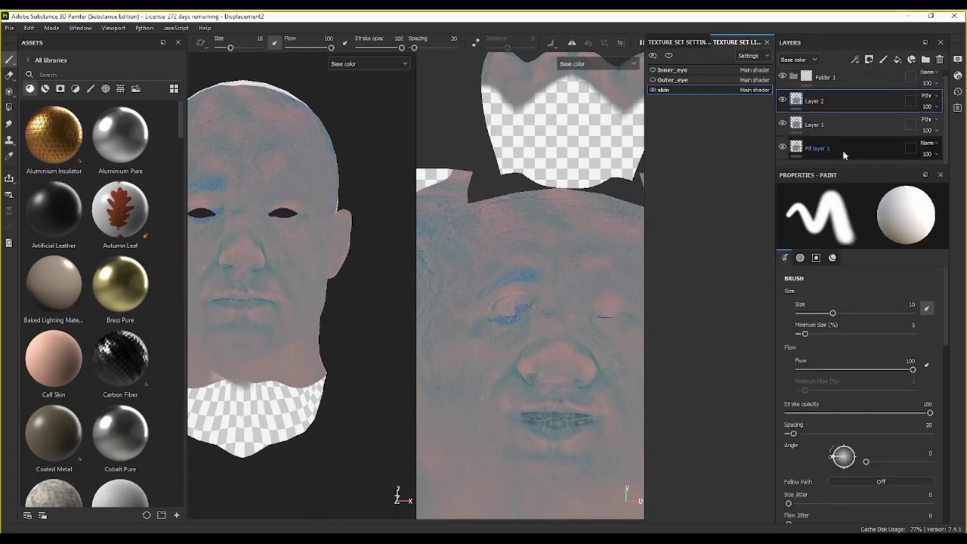
{"action": "left_click", "coordinate": [852, 151], "text": "shift"}
{"action": "left_click_drag", "start_coordinate": [819, 96], "coordinate": [823, 81]}
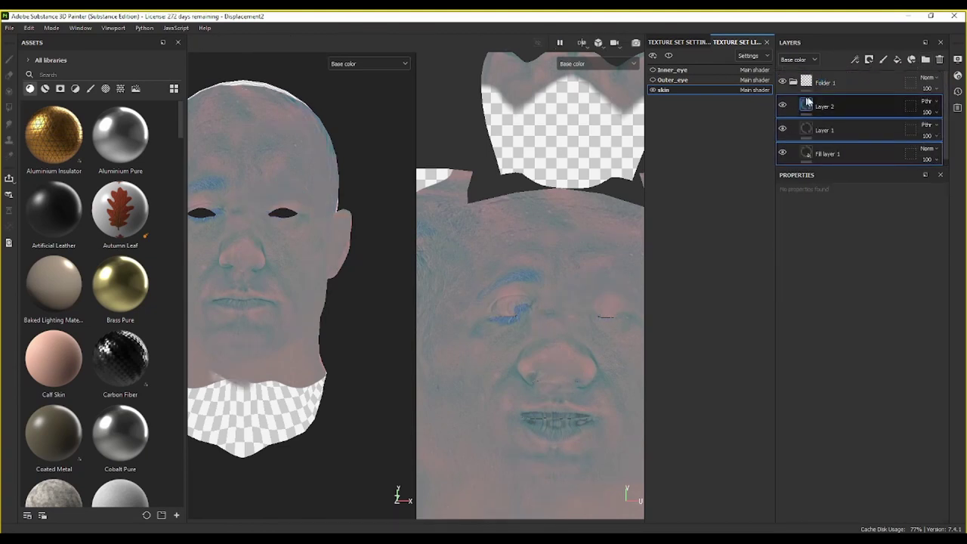
Step: Rename the folder Disp_beforeedit, then collapse and hide it
{"action": "double_click", "coordinate": [828, 82]}
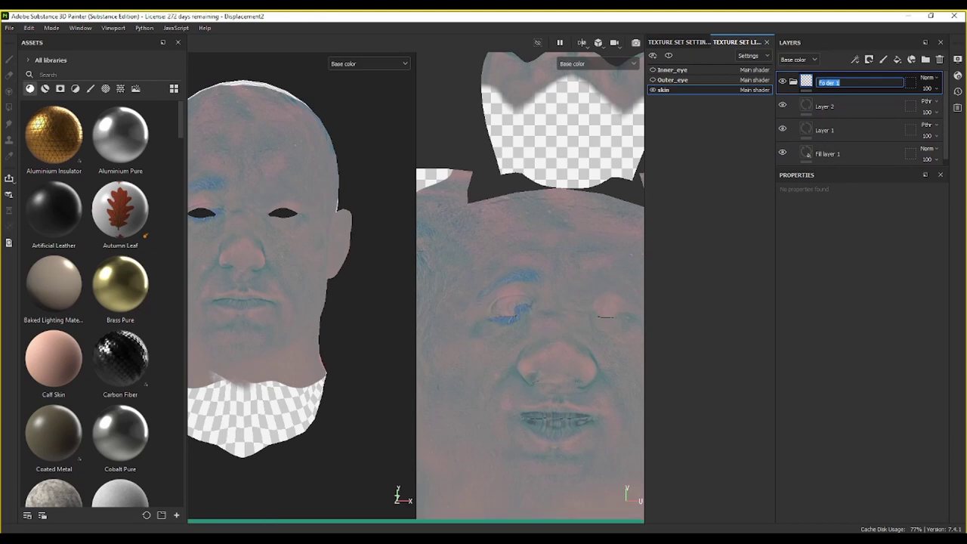
{"action": "type", "text": "Det"}
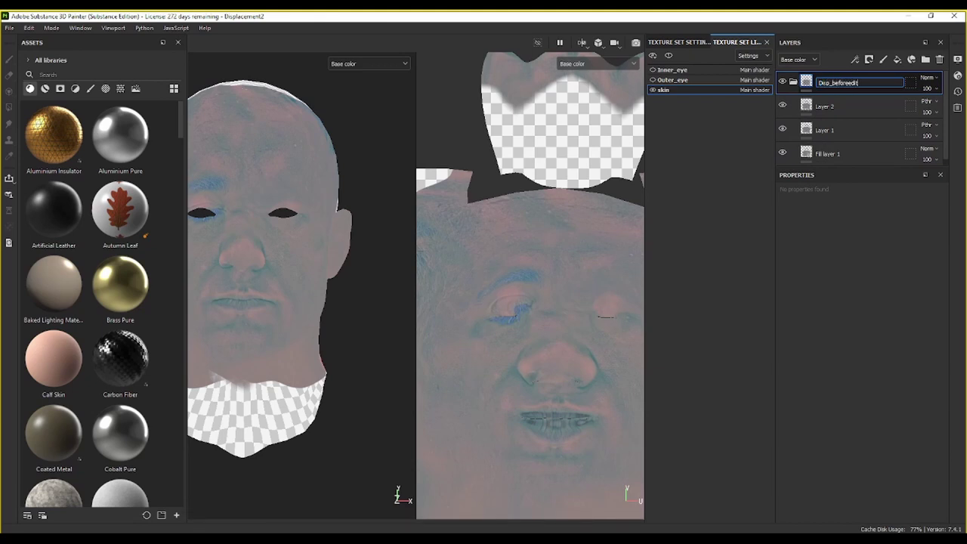
{"action": "key", "text": "Return"}
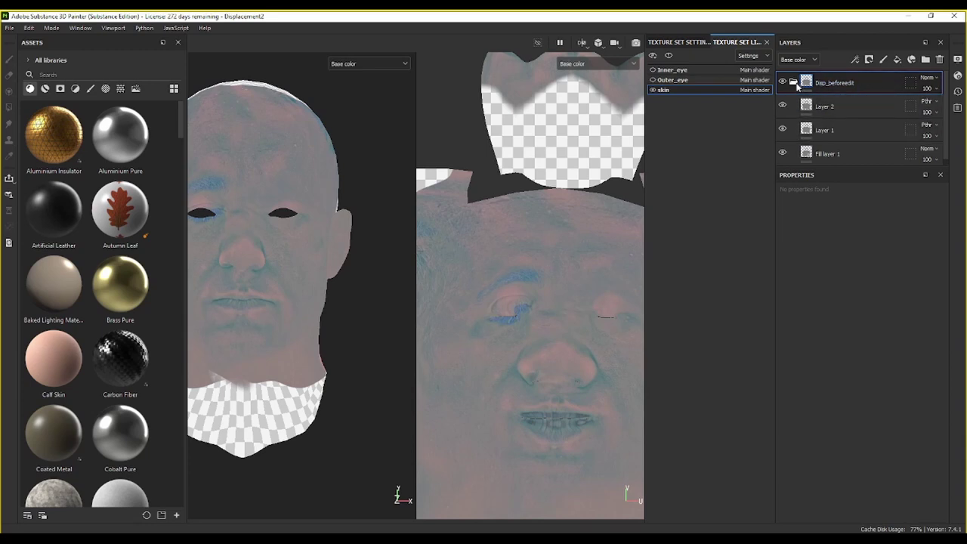
{"action": "left_click", "coordinate": [792, 83]}
{"action": "left_click", "coordinate": [783, 81]}
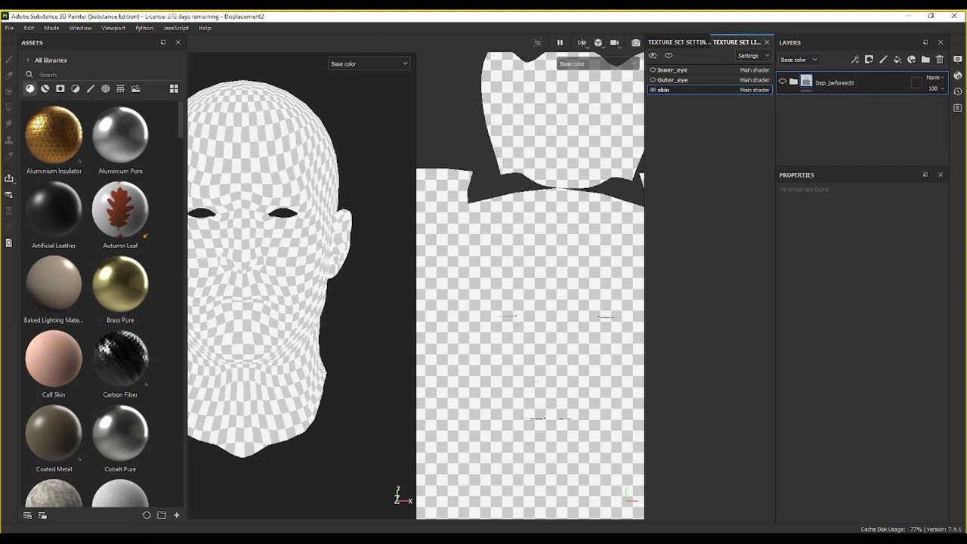
Step: Return to the out folder and select the R_Secondary, G_Tertairy and B_Micro TIFFs
{"action": "key", "text": "alt+Tab"}
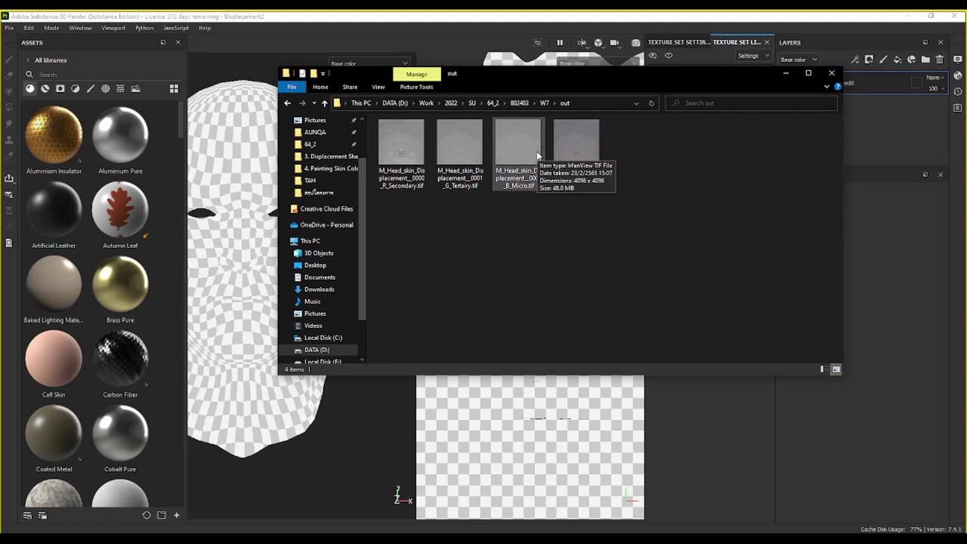
{"action": "mouse_move", "coordinate": [540, 227]}
{"action": "left_mouse_down"}
{"action": "mouse_move", "coordinate": [372, 136]}
{"action": "mouse_move", "coordinate": [410, 134]}
{"action": "left_mouse_up"}
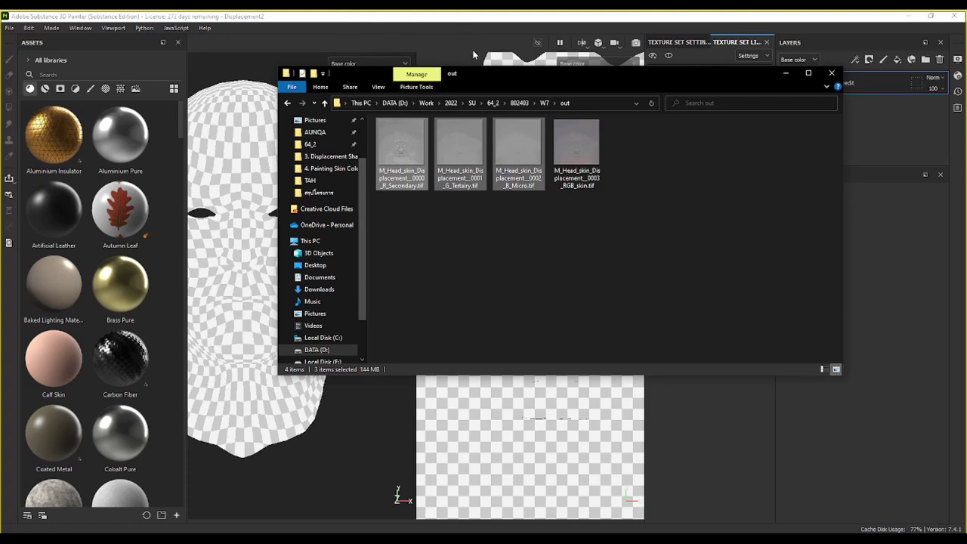
Step: Drag the Secondary, Tertiary and Micro displacement TIFFs from File Explorer into the Painter viewport
{"action": "left_click_drag", "start_coordinate": [497, 73], "coordinate": [510, 76]}
{"action": "left_click_drag", "start_coordinate": [559, 149], "coordinate": [548, 135]}
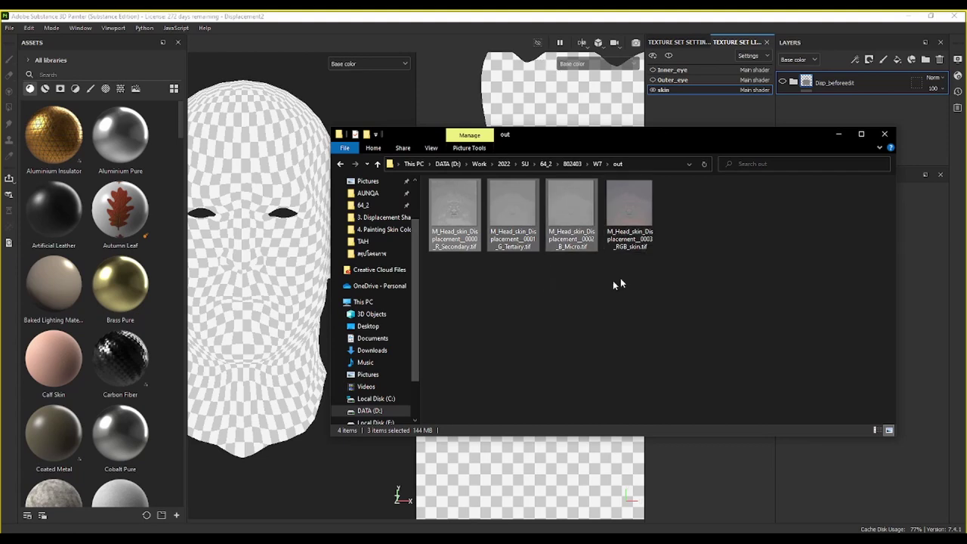
{"action": "mouse_move", "coordinate": [454, 202]}
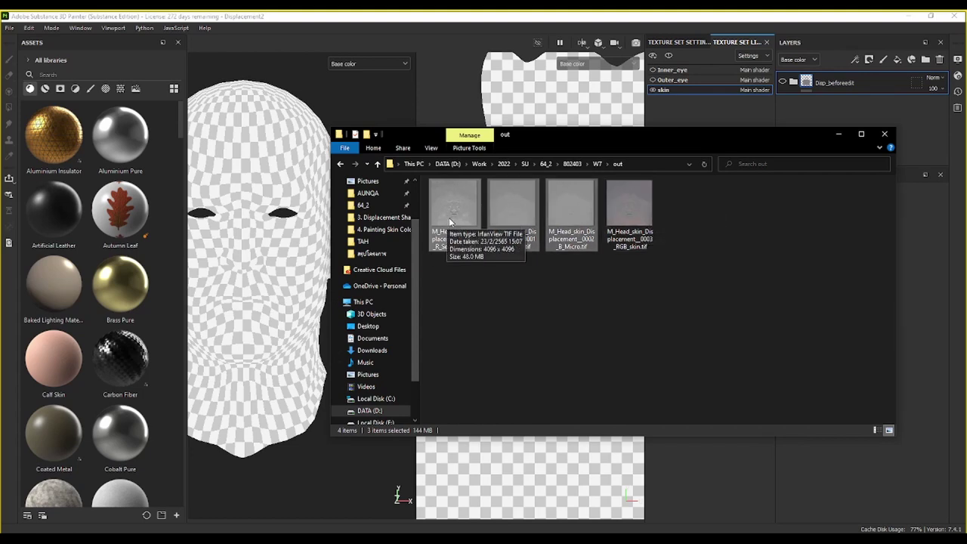
{"action": "left_click_drag", "start_coordinate": [446, 219], "coordinate": [99, 225]}
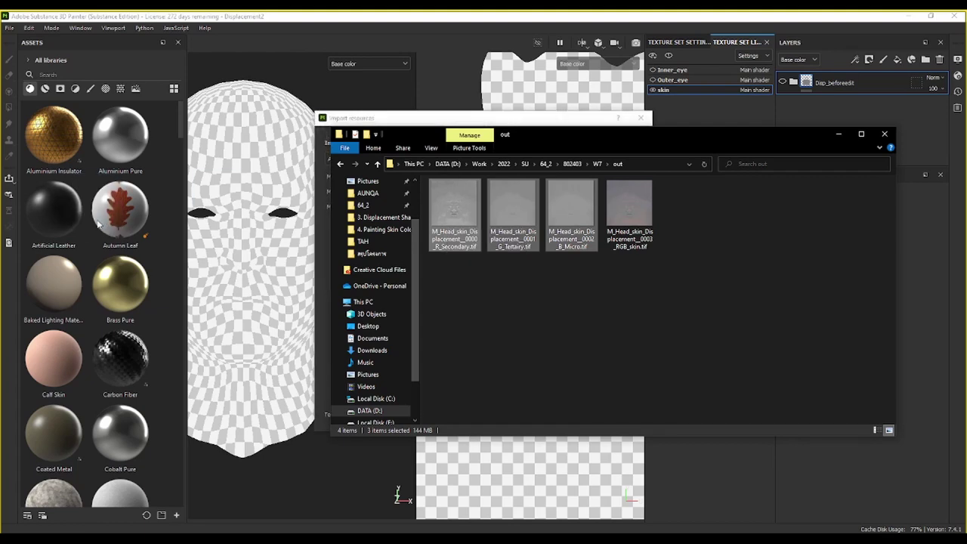
Step: Import all three displacement maps as textures into the current project
{"action": "left_click", "coordinate": [477, 119]}
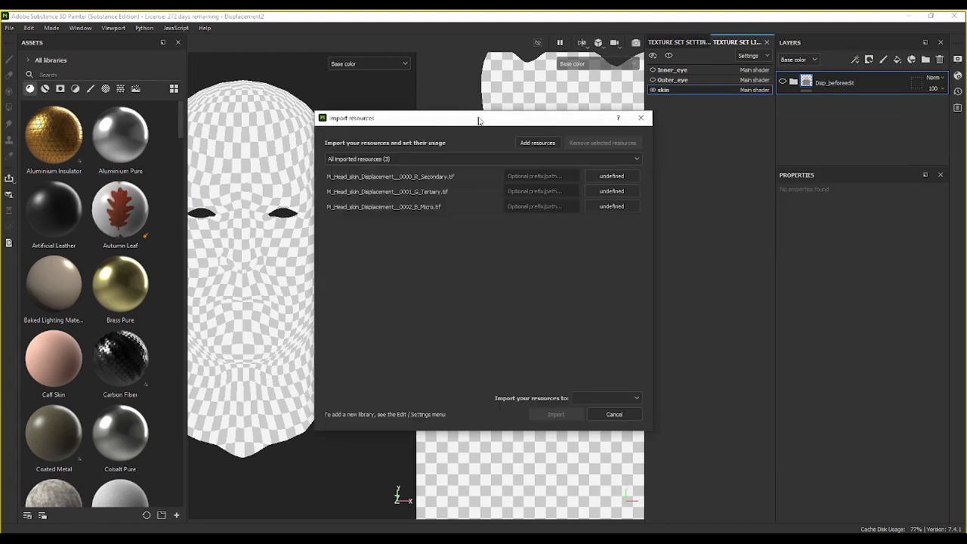
{"action": "left_click", "coordinate": [610, 176]}
{"action": "left_click", "coordinate": [627, 212]}
{"action": "left_click", "coordinate": [612, 192]}
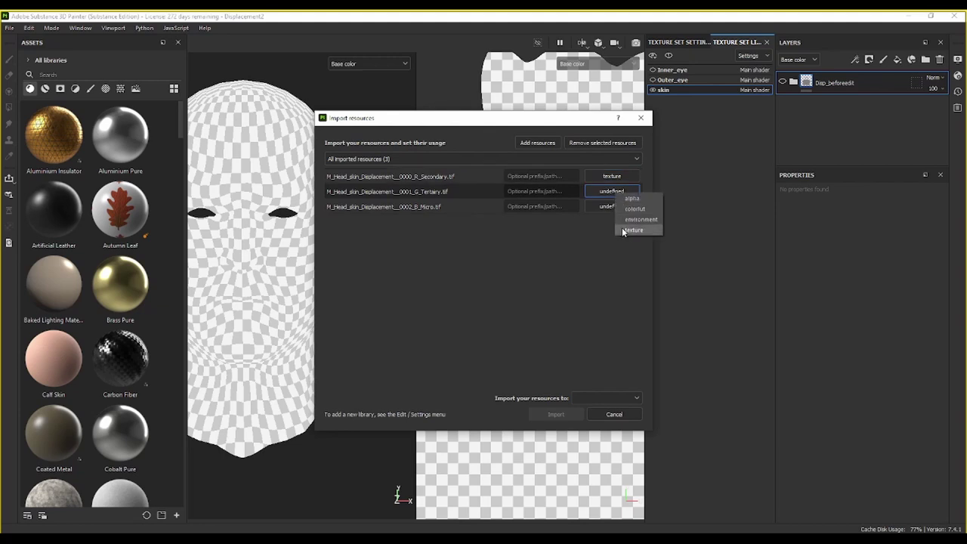
{"action": "left_click", "coordinate": [626, 232]}
{"action": "left_click", "coordinate": [612, 212]}
{"action": "left_click", "coordinate": [629, 249]}
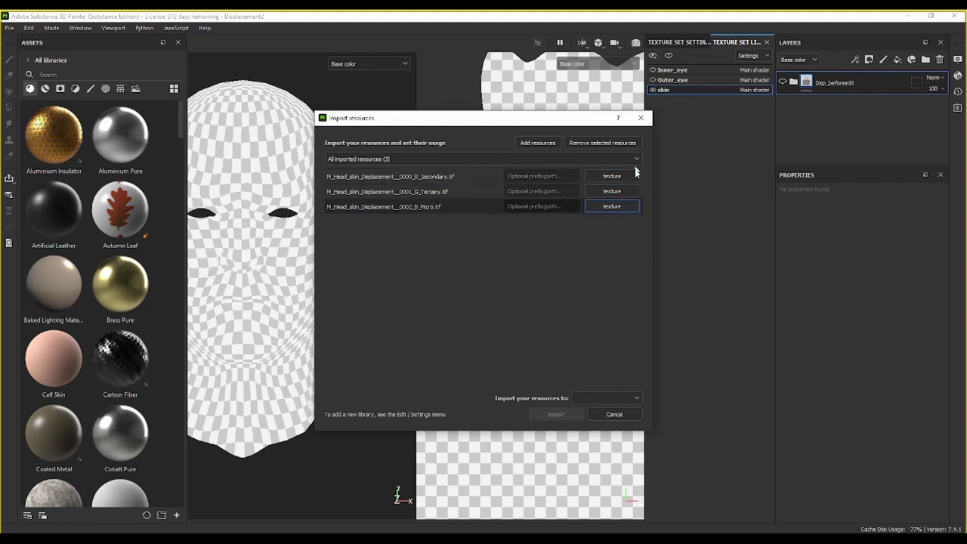
{"action": "left_click", "coordinate": [618, 393]}
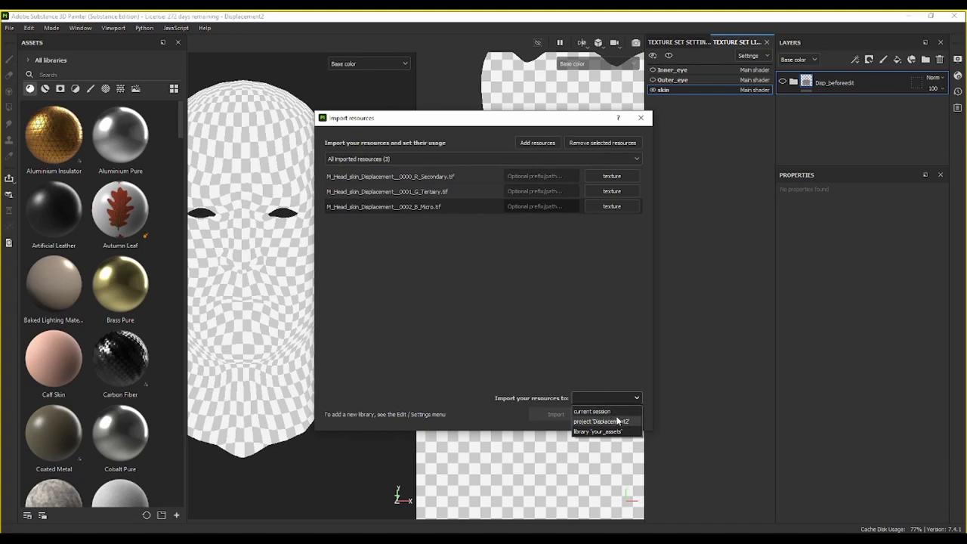
{"action": "left_click", "coordinate": [617, 423]}
{"action": "left_click", "coordinate": [560, 414]}
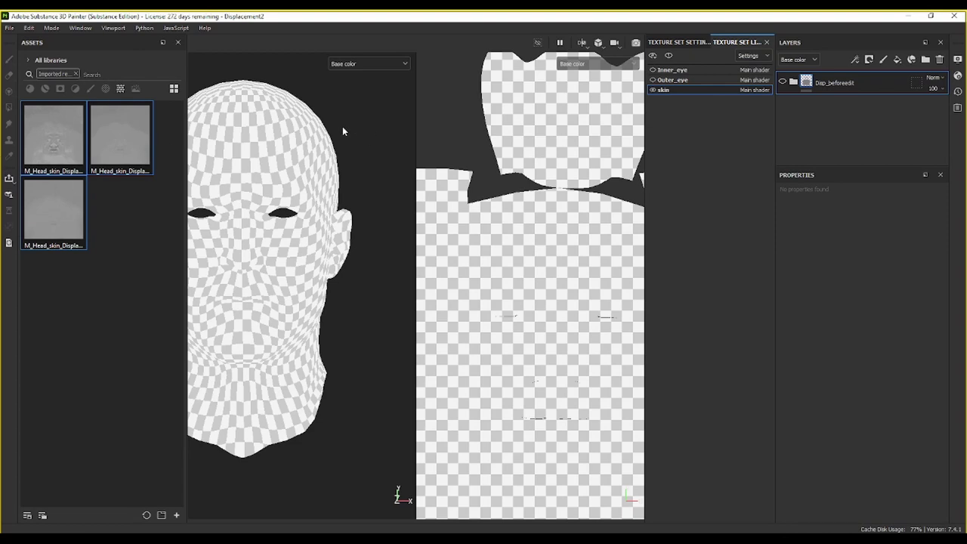
Step: Add a fill layer above Disp_beforeedit with its colour and roughness channels turned off
{"action": "right_click", "coordinate": [822, 111]}
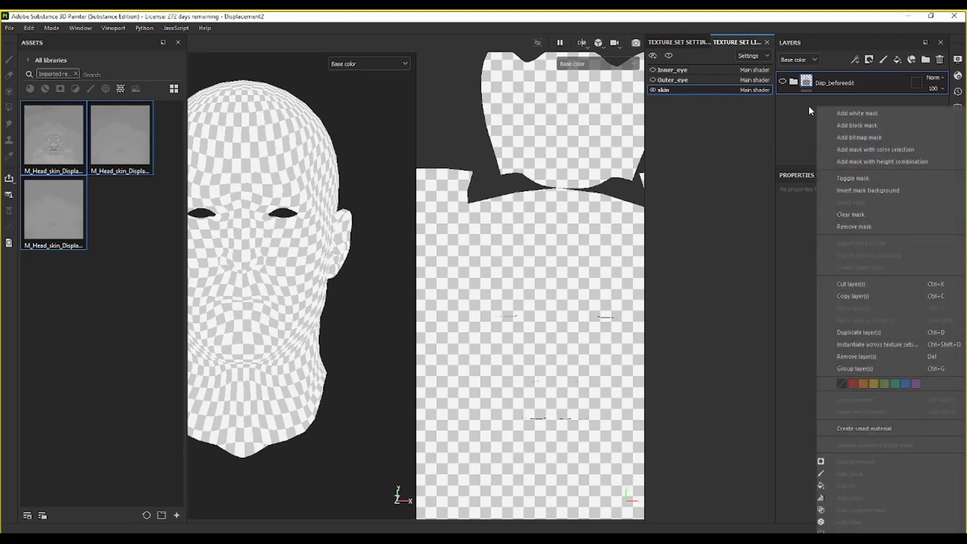
{"action": "left_click", "coordinate": [808, 105]}
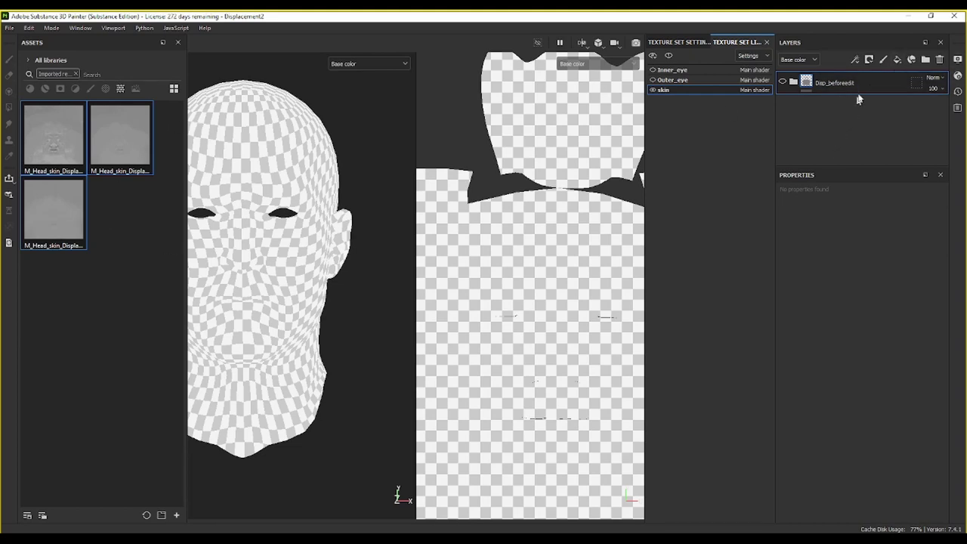
{"action": "left_click", "coordinate": [897, 60]}
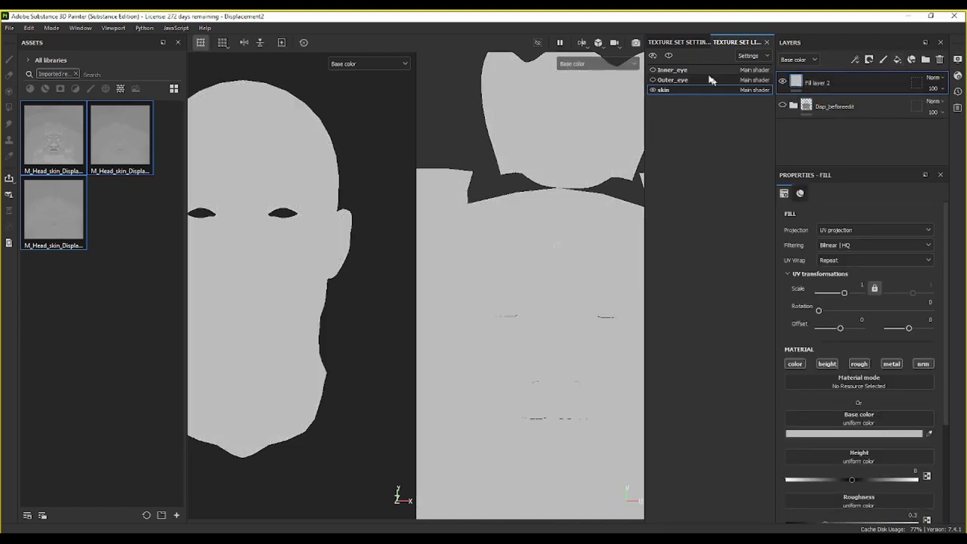
{"action": "left_click", "coordinate": [796, 364]}
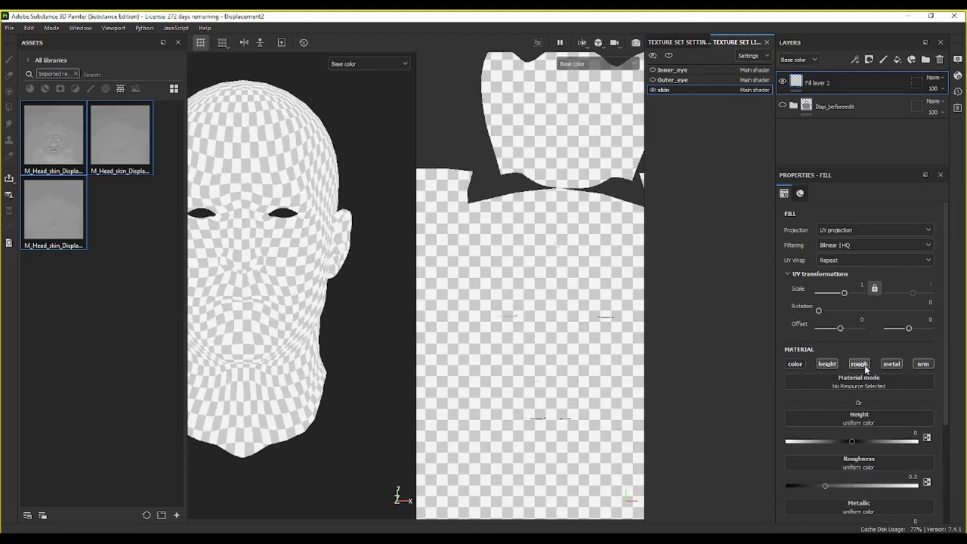
{"action": "left_click", "coordinate": [860, 365]}
{"action": "left_click", "coordinate": [921, 364]}
{"action": "left_click", "coordinate": [921, 365]}
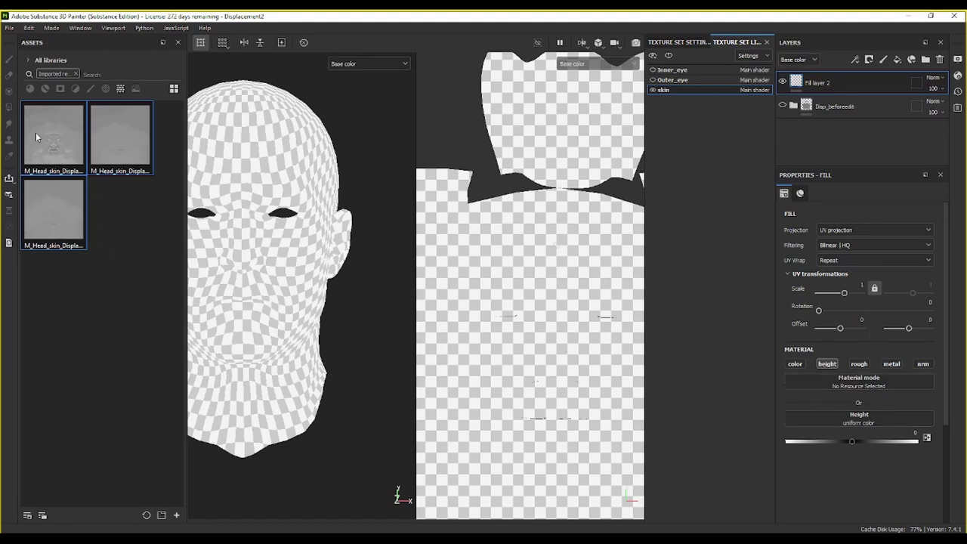
Step: Plug the R_Secondary displacement map into the fill layer's Height slot
{"action": "left_click", "coordinate": [121, 140]}
{"action": "left_click_drag", "start_coordinate": [47, 148], "coordinate": [868, 418]}
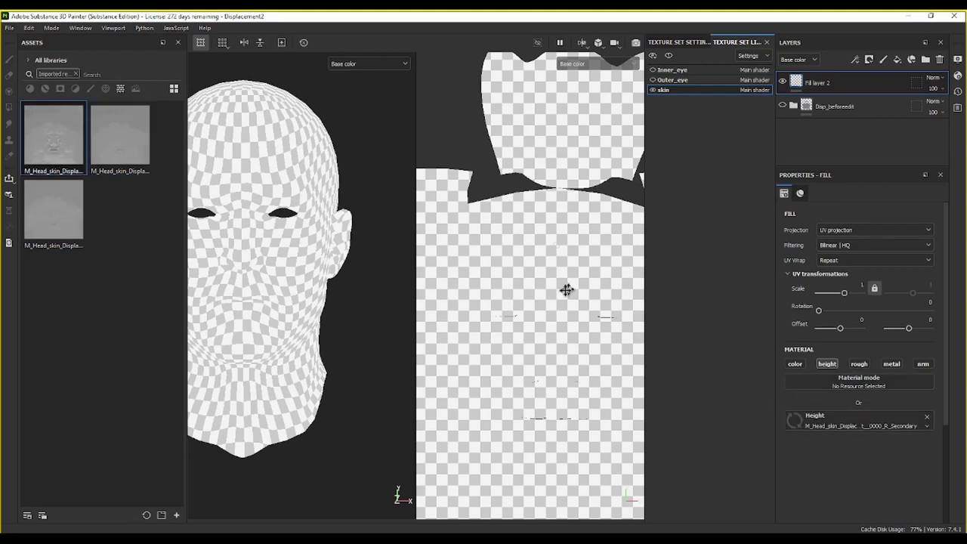
{"action": "left_click", "coordinate": [575, 66]}
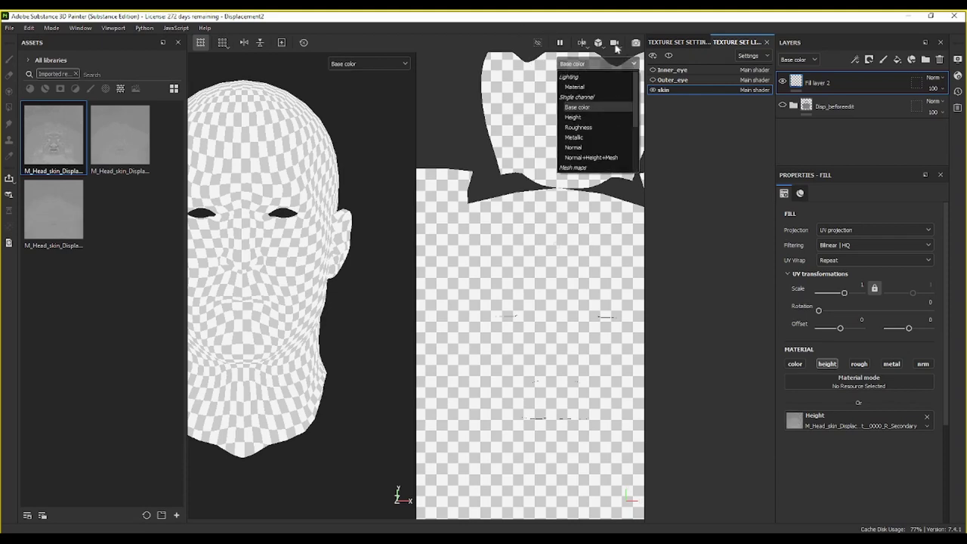
{"action": "left_click", "coordinate": [580, 43]}
Step: Show only the 3D viewport in the shaded Material display mode
{"action": "left_click", "coordinate": [608, 75]}
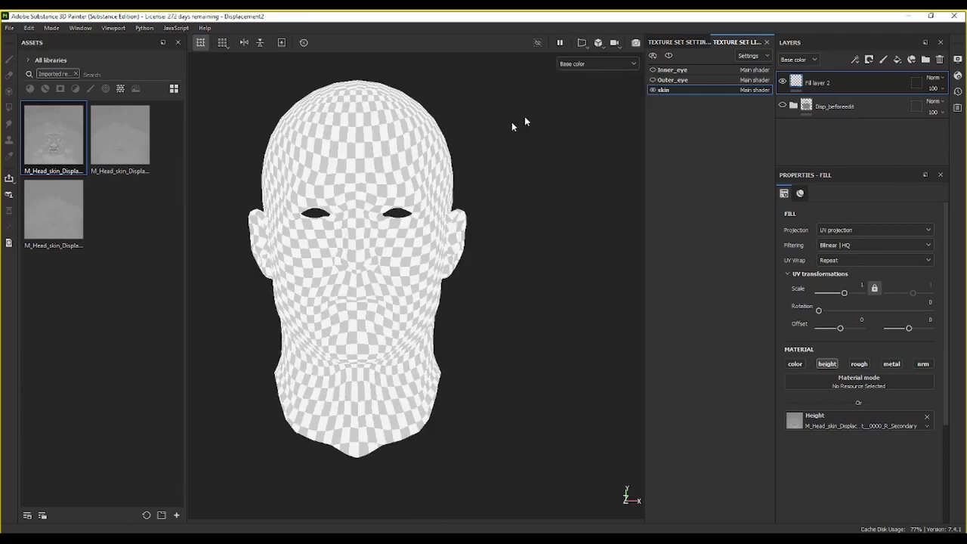
{"action": "left_click", "coordinate": [601, 63]}
{"action": "left_click", "coordinate": [597, 86]}
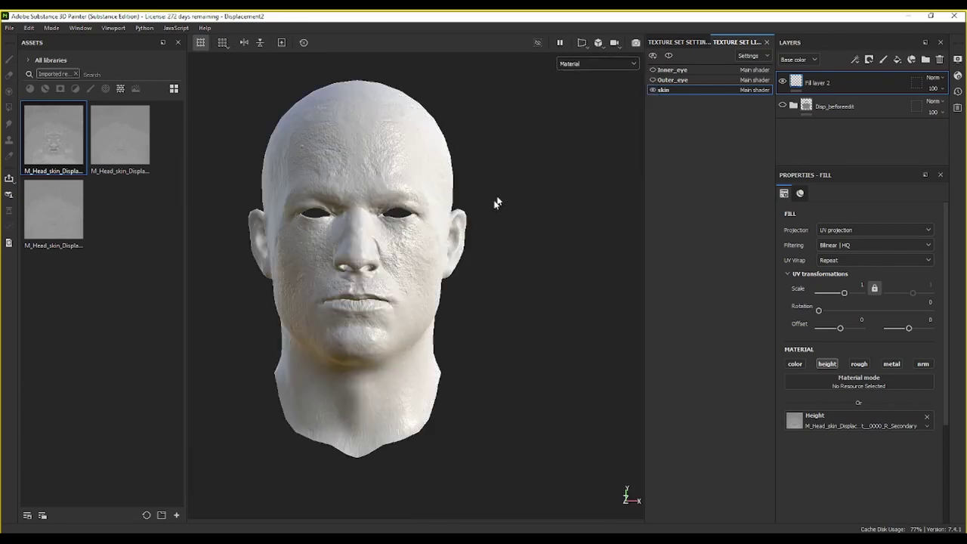
Step: Orbit, pan and zoom around the face to inspect pores and wrinkles around nose and lips
{"action": "scroll", "coordinate": [385, 218], "scroll_direction": "up", "scroll_amount": 2}
{"action": "mouse_move", "coordinate": [384, 218]}
{"action": "left_mouse_down", "text": "alt"}
{"action": "mouse_move", "coordinate": [433, 198]}
{"action": "mouse_move", "coordinate": [597, 203]}
{"action": "left_mouse_up", "text": "alt"}
{"action": "scroll", "coordinate": [434, 198], "scroll_direction": "up", "scroll_amount": 2}
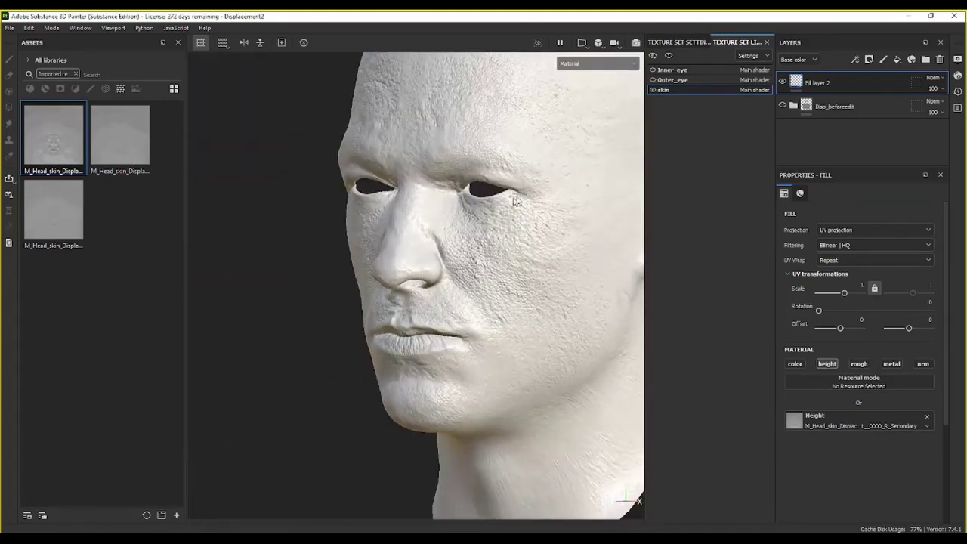
{"action": "left_click_drag", "start_coordinate": [434, 196], "coordinate": [425, 317], "text": "alt"}
{"action": "scroll", "coordinate": [425, 317], "scroll_direction": "up", "scroll_amount": 3}
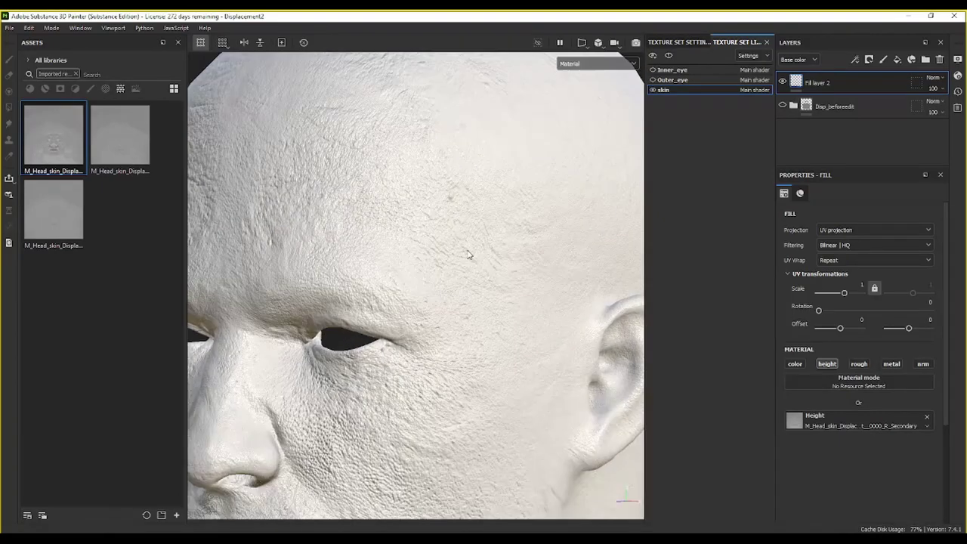
{"action": "scroll", "coordinate": [466, 217], "scroll_direction": "up", "scroll_amount": 1}
{"action": "left_click_drag", "start_coordinate": [466, 217], "coordinate": [501, 228], "text": "alt"}
{"action": "scroll", "coordinate": [501, 229], "scroll_direction": "down", "scroll_amount": 2}
{"action": "mouse_move", "coordinate": [501, 229]}
{"action": "middle_mouse_down", "text": "alt"}
{"action": "mouse_move", "coordinate": [460, 376]}
{"action": "mouse_move", "coordinate": [496, 116]}
{"action": "middle_mouse_up", "text": "alt"}
{"action": "left_click_drag", "start_coordinate": [496, 116], "coordinate": [463, 159], "text": "alt"}
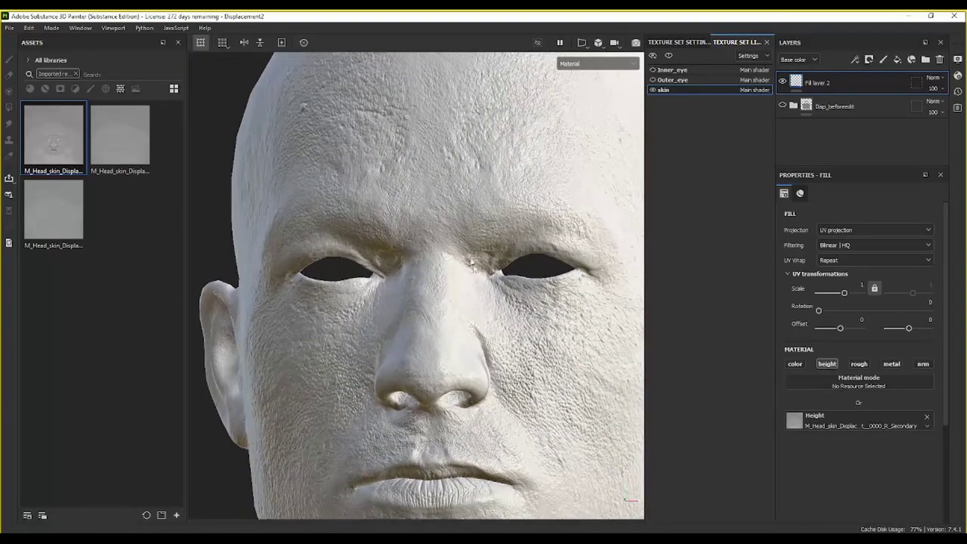
{"action": "middle_click_drag", "start_coordinate": [464, 159], "coordinate": [474, 162], "text": "alt"}
{"action": "mouse_move", "coordinate": [475, 162]}
{"action": "left_mouse_down", "text": "alt"}
{"action": "mouse_move", "coordinate": [501, 216]}
{"action": "mouse_move", "coordinate": [454, 234]}
{"action": "mouse_move", "coordinate": [398, 199]}
{"action": "left_mouse_up", "text": "alt"}
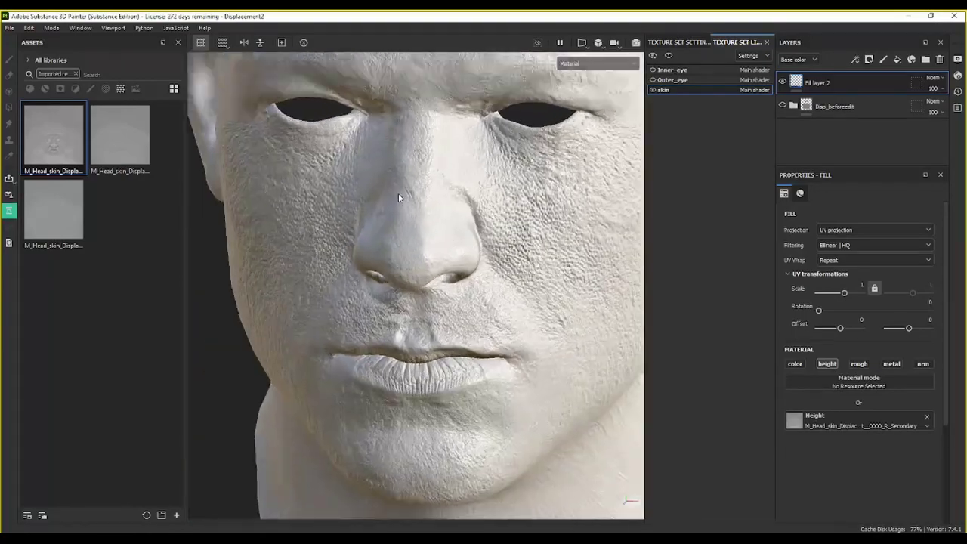
{"action": "scroll", "coordinate": [428, 198], "scroll_direction": "up", "scroll_amount": 3}
{"action": "mouse_move", "coordinate": [428, 198]}
{"action": "middle_mouse_down", "text": "alt"}
{"action": "mouse_move", "coordinate": [494, 250]}
{"action": "mouse_move", "coordinate": [443, 216]}
{"action": "mouse_move", "coordinate": [455, 177]}
{"action": "middle_mouse_up", "text": "alt"}
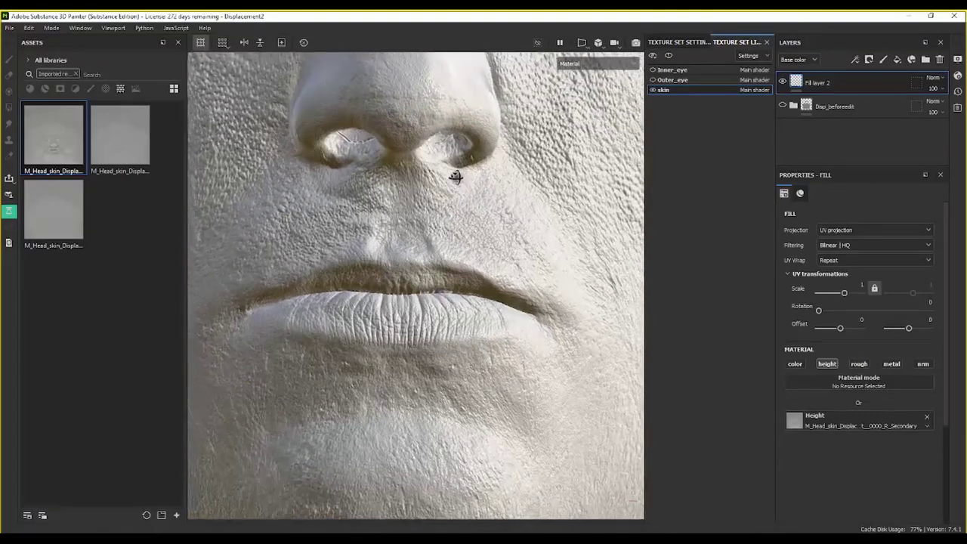
{"action": "mouse_move", "coordinate": [455, 176]}
{"action": "left_mouse_down", "text": "alt"}
{"action": "mouse_move", "coordinate": [374, 173]}
{"action": "mouse_move", "coordinate": [453, 219]}
{"action": "left_mouse_up", "text": "alt"}
{"action": "scroll", "coordinate": [453, 219], "scroll_direction": "down", "scroll_amount": 5}
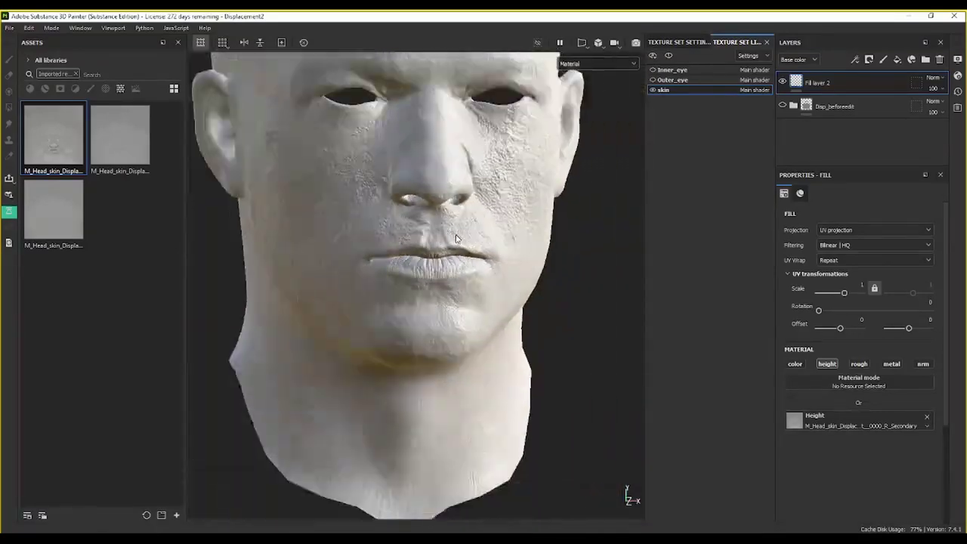
{"action": "middle_click_drag", "start_coordinate": [485, 223], "coordinate": [465, 247], "text": "alt"}
{"action": "mouse_move", "coordinate": [465, 248]}
{"action": "left_mouse_down", "text": "alt"}
{"action": "mouse_move", "coordinate": [355, 233]}
{"action": "mouse_move", "coordinate": [485, 275]}
{"action": "mouse_move", "coordinate": [392, 257]}
{"action": "left_mouse_up", "text": "alt"}
{"action": "middle_click_drag", "start_coordinate": [392, 257], "coordinate": [345, 249], "text": "alt"}
{"action": "left_click_drag", "start_coordinate": [345, 248], "coordinate": [500, 249], "text": "alt"}
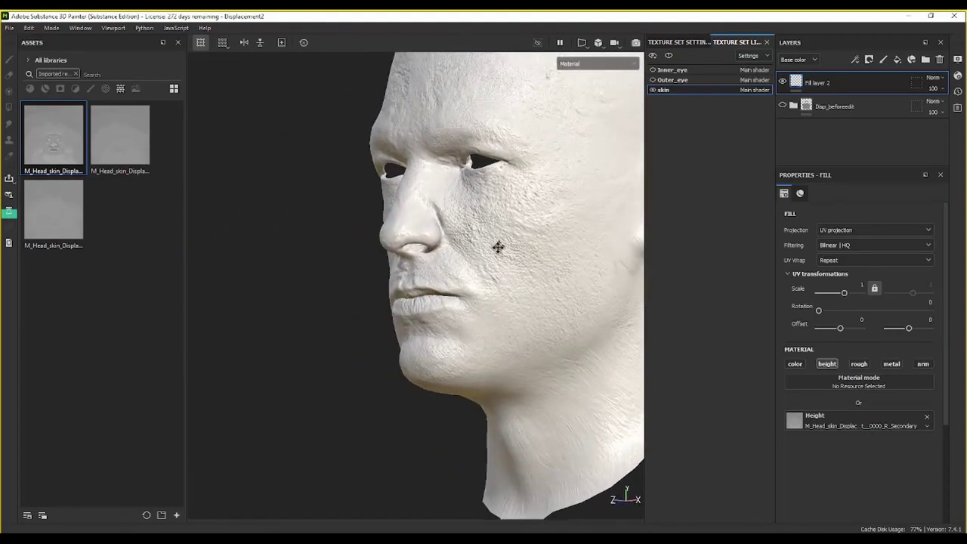
{"action": "scroll", "coordinate": [402, 287], "scroll_direction": "up", "scroll_amount": 3}
{"action": "mouse_move", "coordinate": [403, 286]}
{"action": "left_mouse_down", "text": "alt"}
{"action": "mouse_move", "coordinate": [371, 299]}
{"action": "mouse_move", "coordinate": [419, 278]}
{"action": "mouse_move", "coordinate": [529, 287]}
{"action": "mouse_move", "coordinate": [429, 266]}
{"action": "mouse_move", "coordinate": [438, 287]}
{"action": "mouse_move", "coordinate": [404, 252]}
{"action": "mouse_move", "coordinate": [417, 295]}
{"action": "left_mouse_up", "text": "alt"}
{"action": "scroll", "coordinate": [417, 295], "scroll_direction": "down", "scroll_amount": 5}
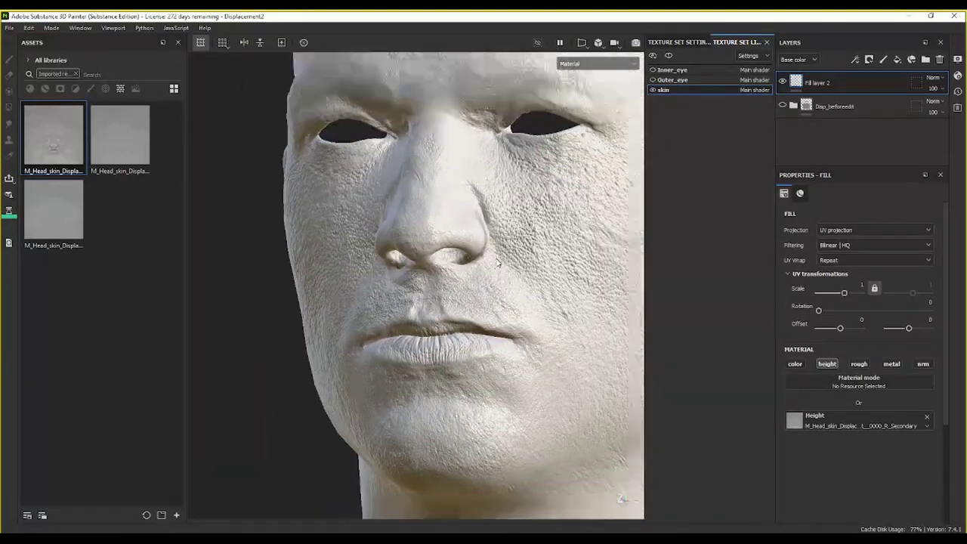
{"action": "scroll", "coordinate": [529, 241], "scroll_direction": "down", "scroll_amount": 3}
{"action": "mouse_move", "coordinate": [530, 241]}
{"action": "left_mouse_down", "text": "alt"}
{"action": "mouse_move", "coordinate": [257, 274]}
{"action": "mouse_move", "coordinate": [387, 286]}
{"action": "mouse_move", "coordinate": [486, 274]}
{"action": "mouse_move", "coordinate": [445, 275]}
{"action": "left_mouse_up", "text": "alt"}
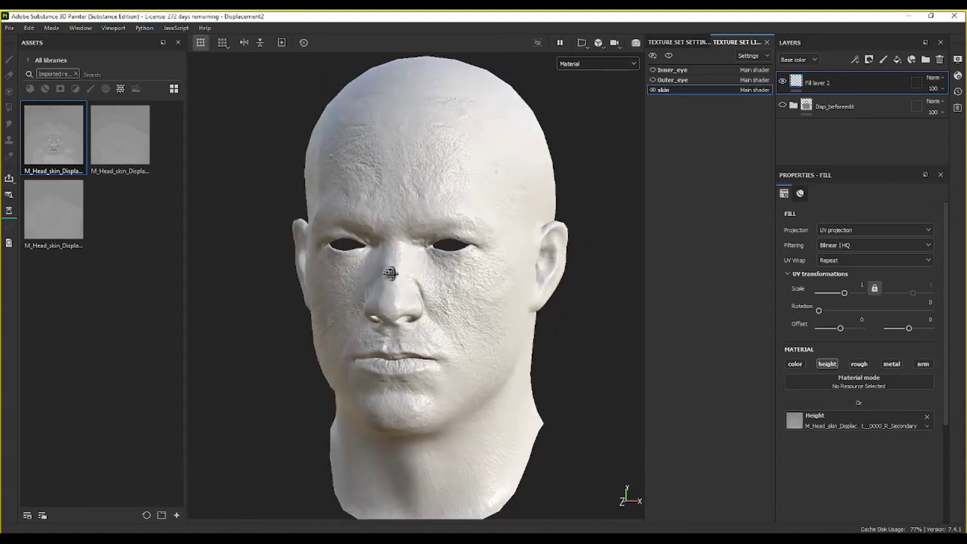
Step: Save the project, rename the height fill to R_Secondary, and add a new fill layer above it
{"action": "key", "text": "ctrl+s"}
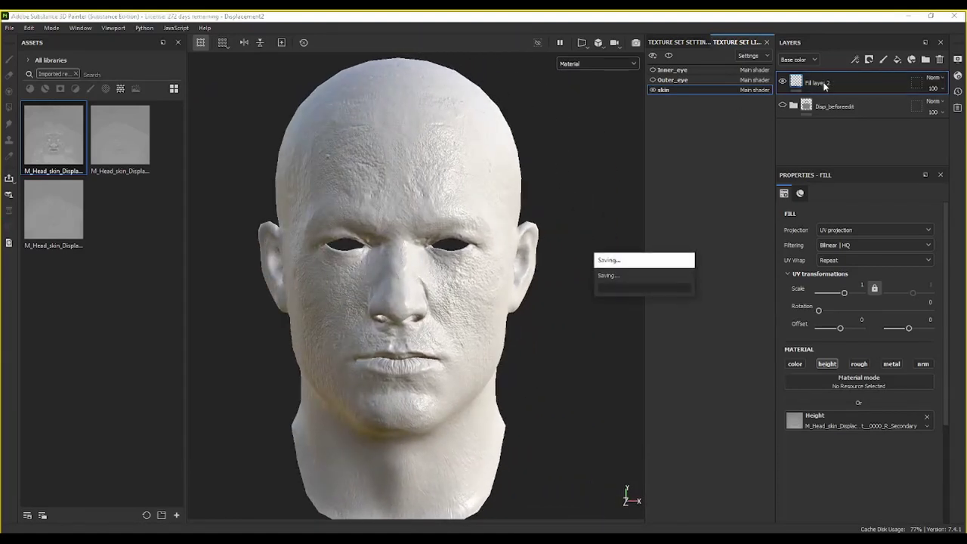
{"action": "double_click", "coordinate": [819, 83]}
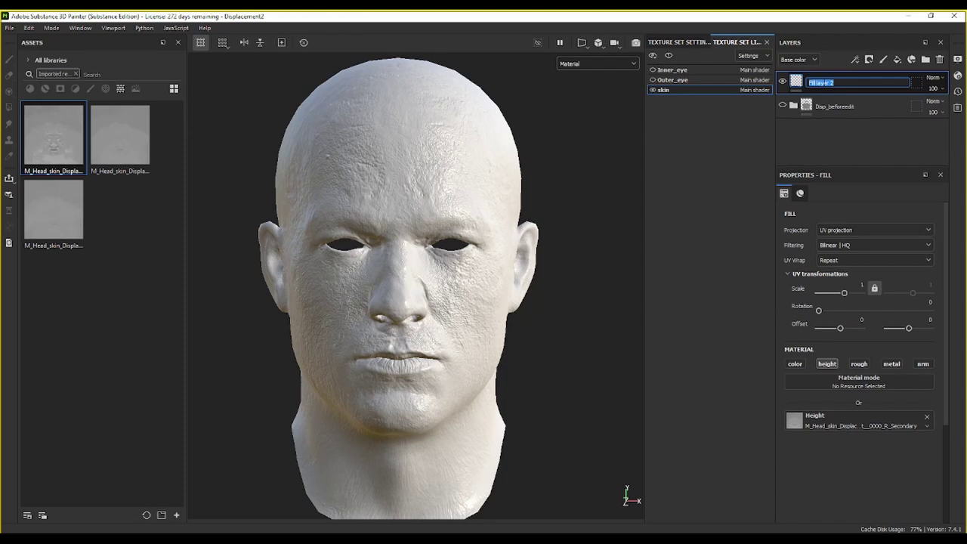
{"action": "type", "text": "R_Secondary"}
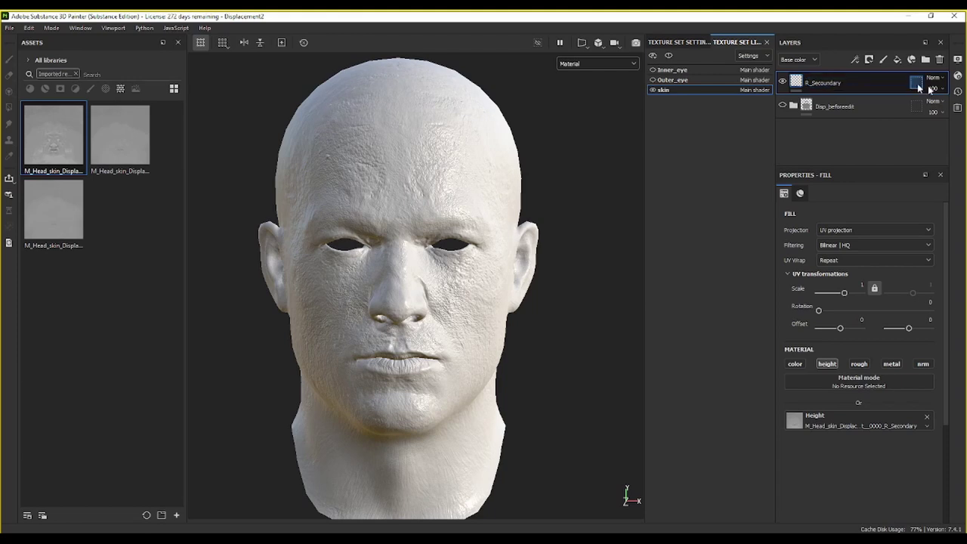
{"action": "double_click", "coordinate": [826, 85]}
{"action": "left_click", "coordinate": [827, 83]}
{"action": "key", "text": "Return"}
{"action": "left_click", "coordinate": [897, 62]}
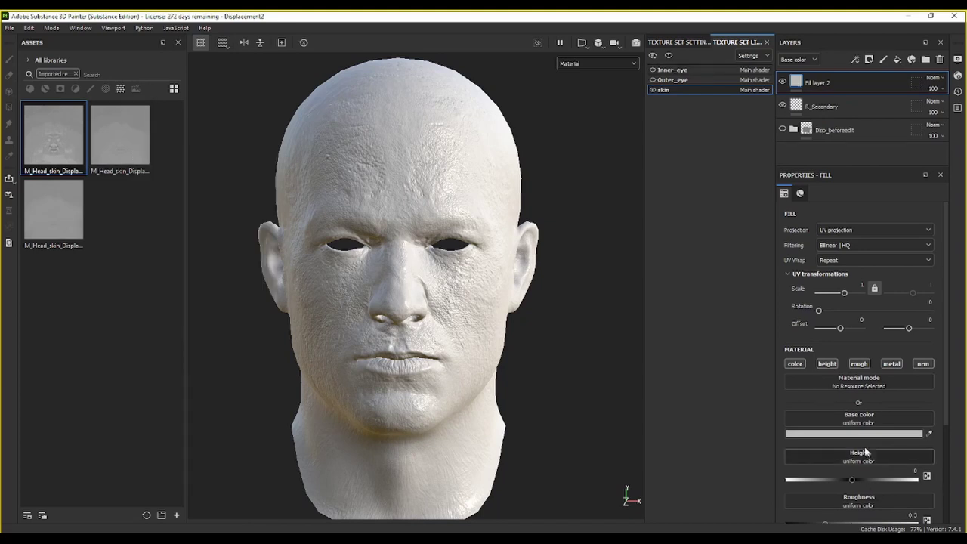
Step: Turn off colour, roughness, metallic and normal, and use G_Tertiary as the fill's height
{"action": "left_click", "coordinate": [795, 364]}
{"action": "left_click", "coordinate": [859, 364]}
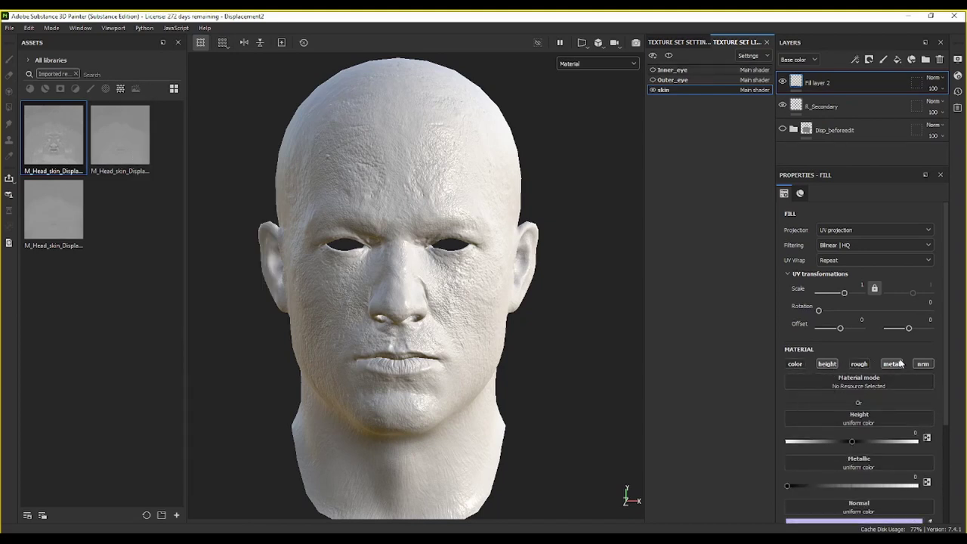
{"action": "left_click", "coordinate": [891, 364]}
{"action": "left_click", "coordinate": [922, 364]}
{"action": "mouse_move", "coordinate": [143, 157]}
{"action": "left_mouse_down"}
{"action": "mouse_move", "coordinate": [918, 399]}
{"action": "mouse_move", "coordinate": [865, 415]}
{"action": "left_mouse_up"}
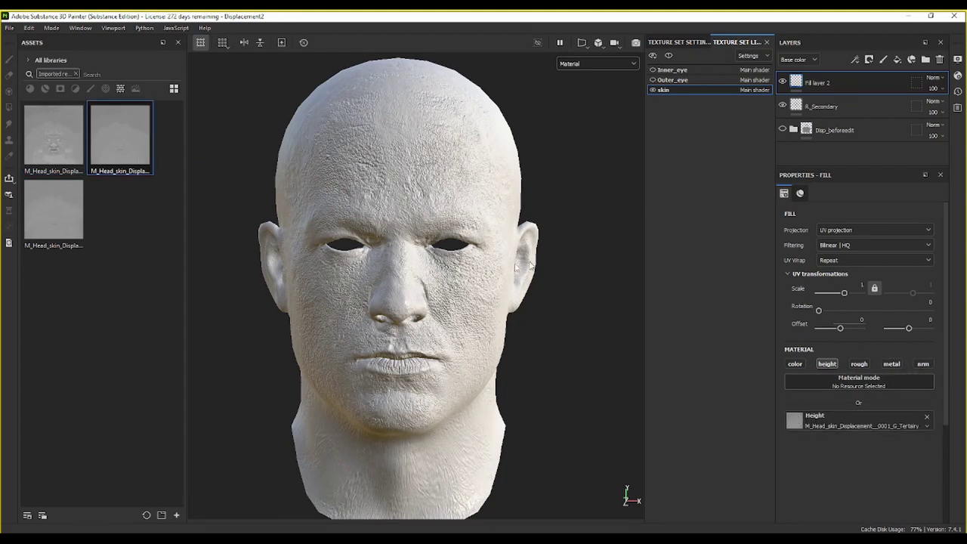
Step: Toggle the new fill on and off to compare the added detail, then start renaming it
{"action": "left_click_drag", "start_coordinate": [540, 276], "coordinate": [441, 305], "text": "alt"}
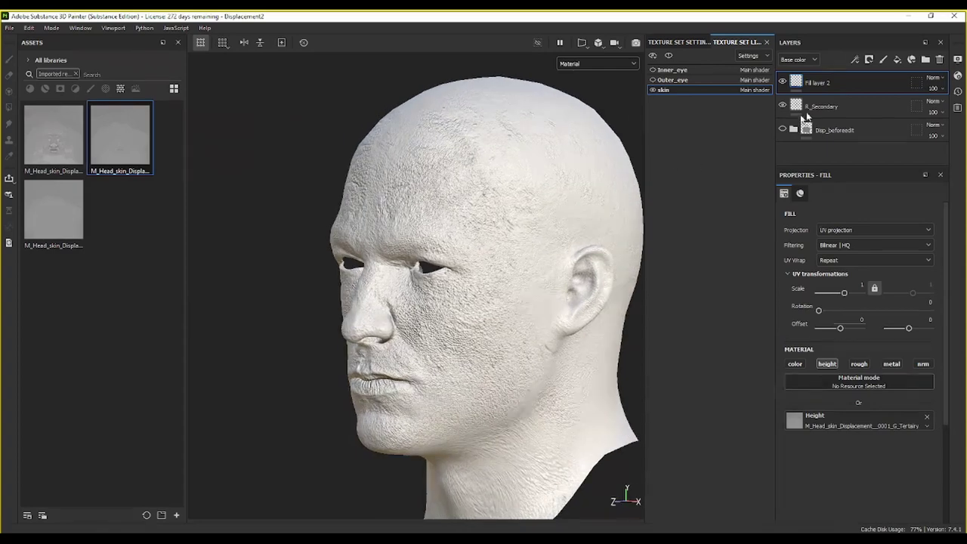
{"action": "left_click", "coordinate": [783, 82]}
{"action": "left_click", "coordinate": [782, 82]}
{"action": "left_click", "coordinate": [782, 82]}
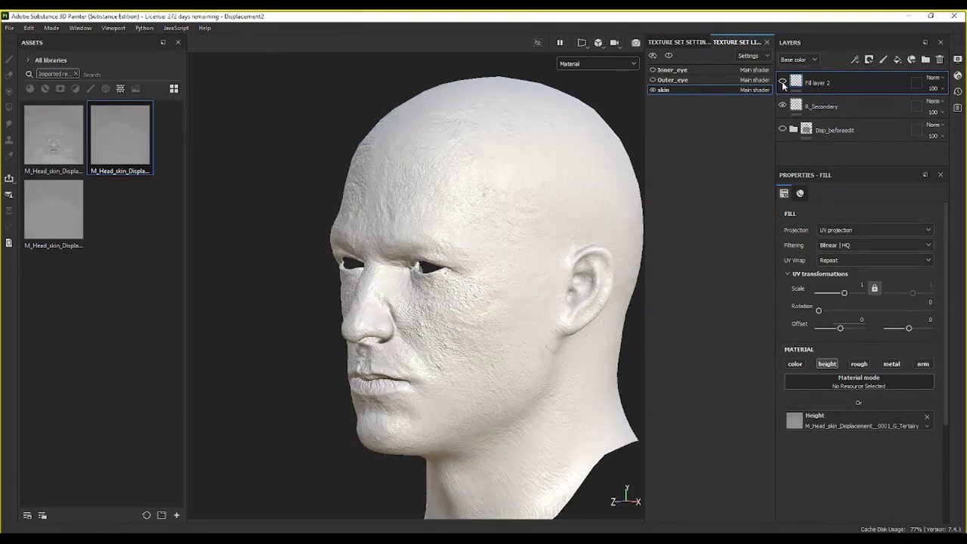
{"action": "left_click", "coordinate": [783, 82]}
{"action": "left_click", "coordinate": [782, 83]}
{"action": "left_click", "coordinate": [782, 83]}
{"action": "left_click", "coordinate": [782, 82]}
{"action": "left_click", "coordinate": [782, 82]}
{"action": "left_click_drag", "start_coordinate": [530, 222], "coordinate": [529, 222], "text": "alt"}
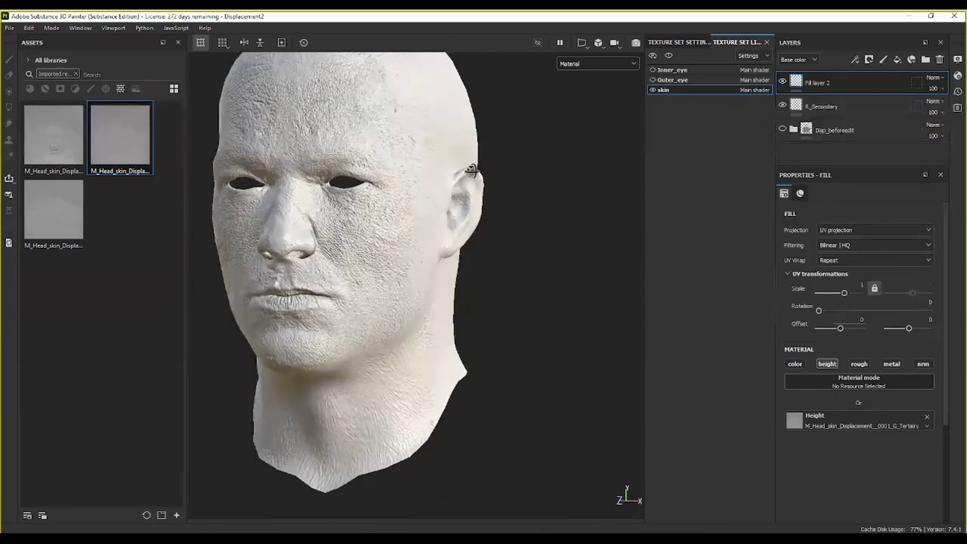
{"action": "right_click_drag", "start_coordinate": [529, 222], "coordinate": [567, 280], "text": "alt"}
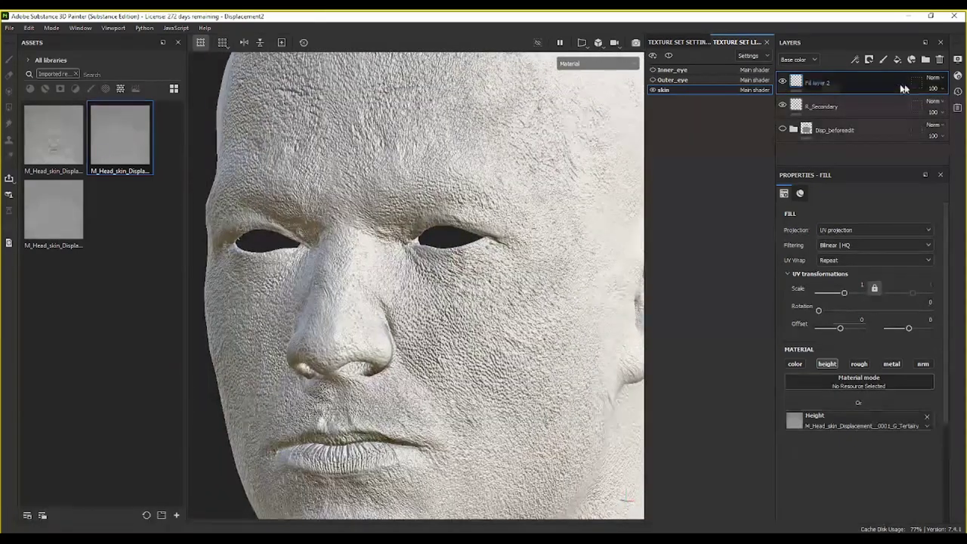
{"action": "double_click", "coordinate": [818, 86]}
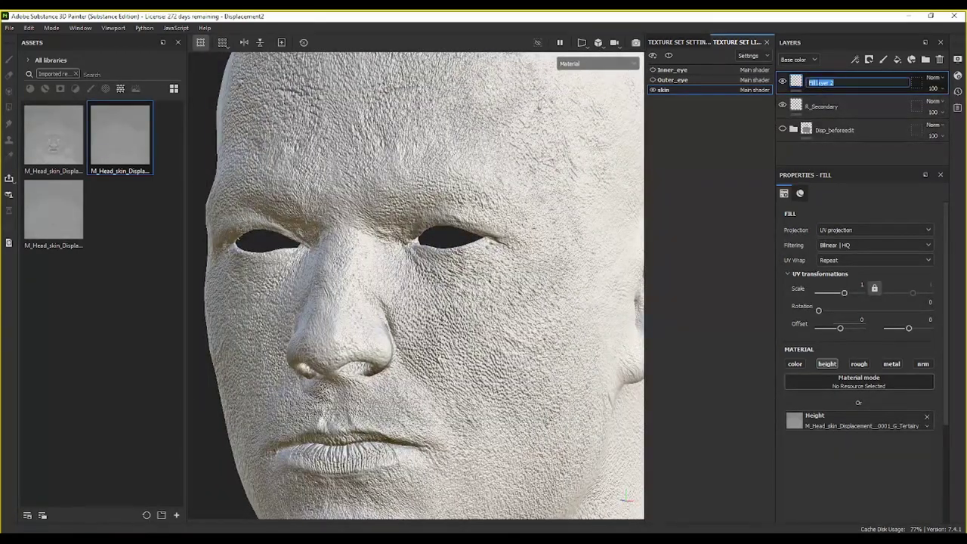
{"action": "type", "text": "G_Tertiary"}
Step: Confirm the G_Tertiary name and add a height-only fill using the B_Micro displacement map
{"action": "key", "text": "Return"}
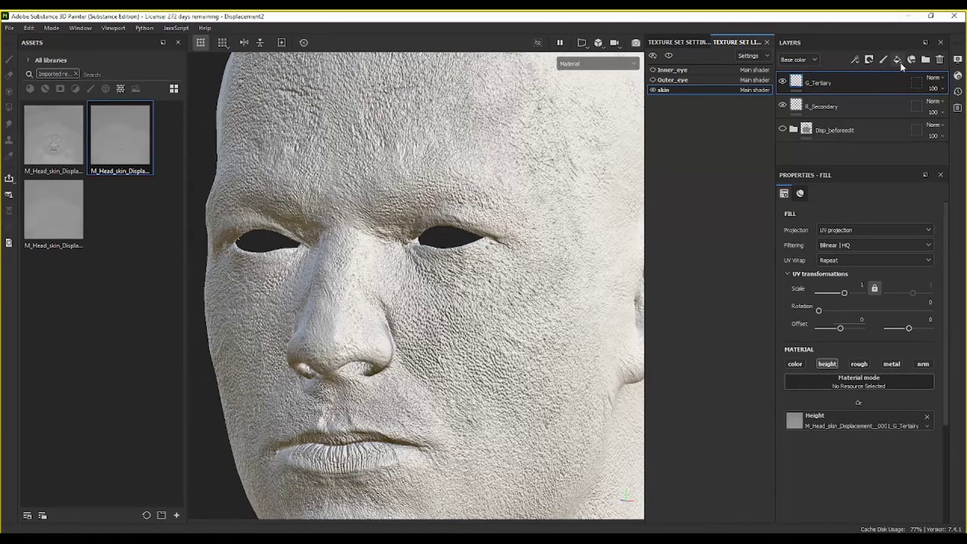
{"action": "left_click", "coordinate": [898, 60]}
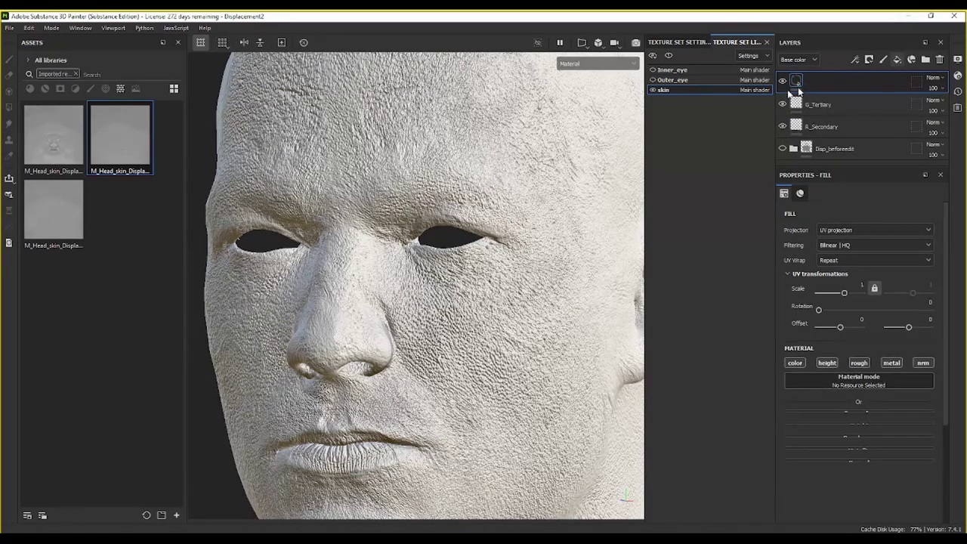
{"action": "left_click", "coordinate": [795, 364]}
{"action": "left_click", "coordinate": [858, 363]}
{"action": "left_click", "coordinate": [891, 364]}
{"action": "left_click", "coordinate": [922, 364]}
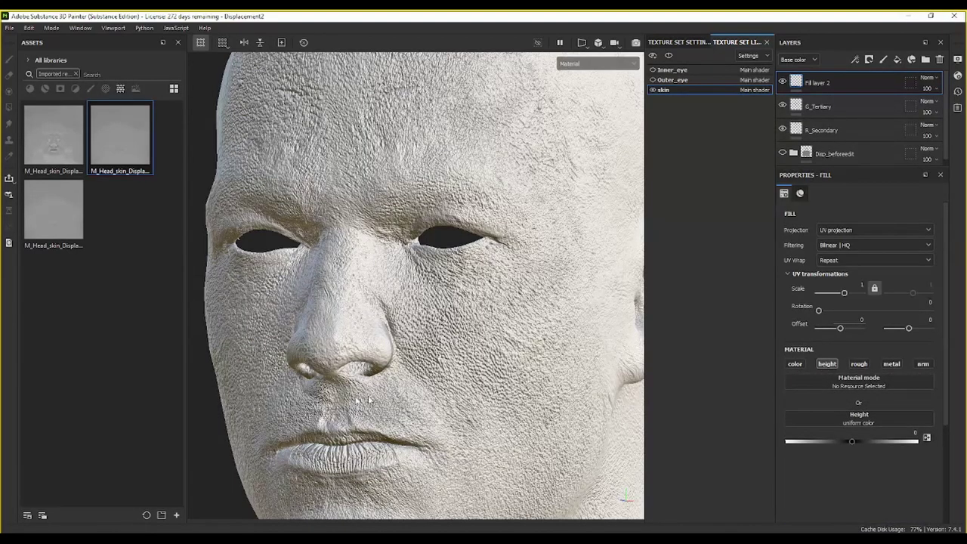
{"action": "left_click_drag", "start_coordinate": [53, 215], "coordinate": [874, 422]}
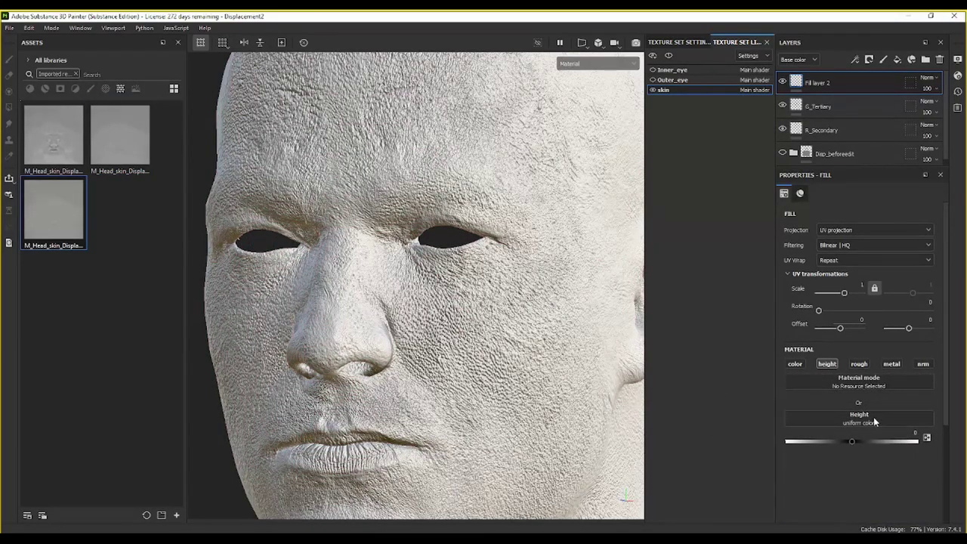
Step: Rename the new fill layer to B_Micro and orbit the head to review it
{"action": "scroll", "coordinate": [318, 286], "scroll_direction": "down", "scroll_amount": 3}
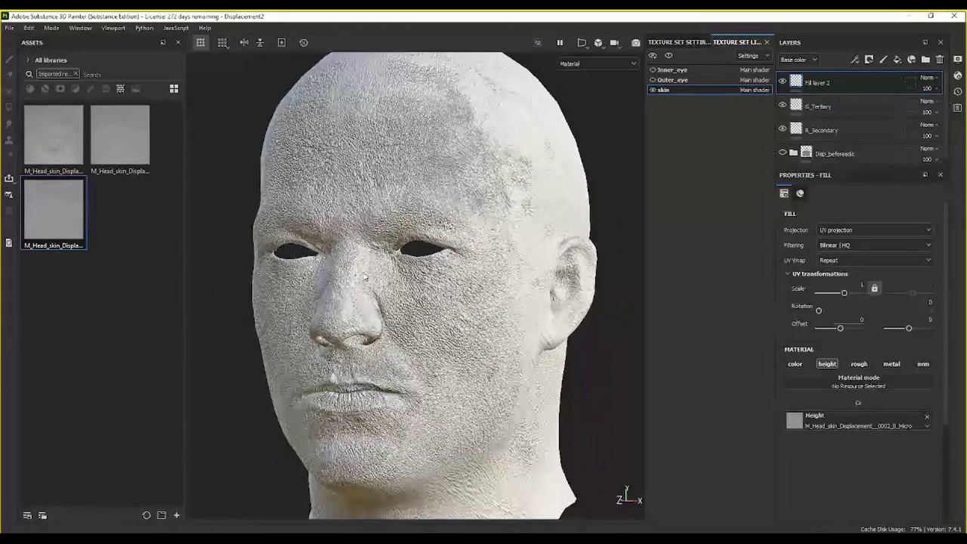
{"action": "mouse_move", "coordinate": [318, 285]}
{"action": "left_mouse_down", "text": "alt"}
{"action": "mouse_move", "coordinate": [567, 234]}
{"action": "mouse_move", "coordinate": [360, 255]}
{"action": "mouse_move", "coordinate": [425, 252]}
{"action": "left_mouse_up", "text": "alt"}
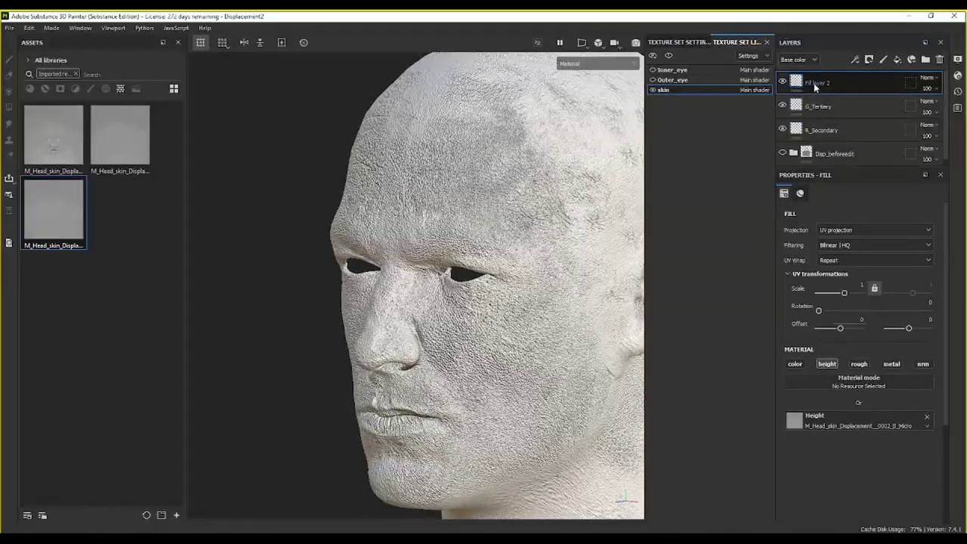
{"action": "double_click", "coordinate": [817, 83]}
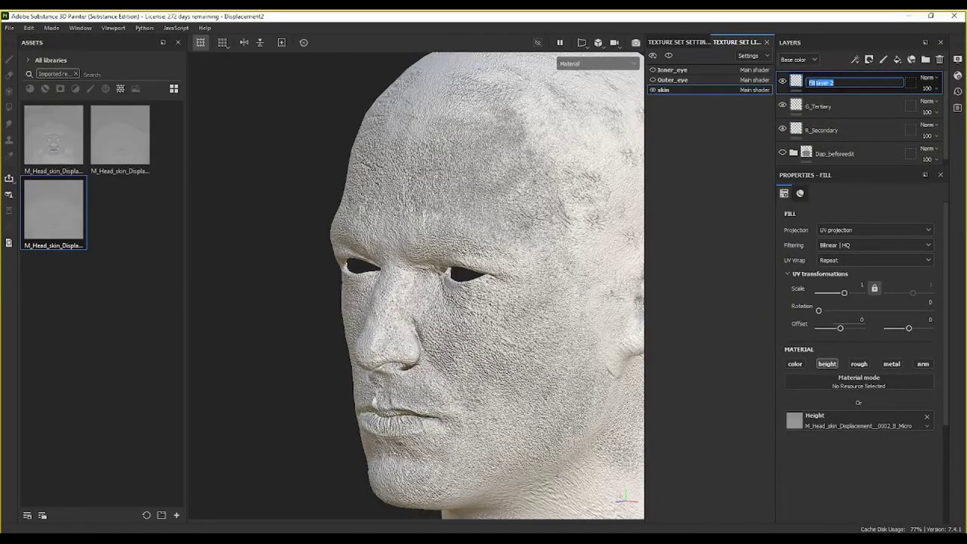
{"action": "type", "text": "B_Mic"}
{"action": "type", "text": "ro"}
{"action": "key", "text": "Return"}
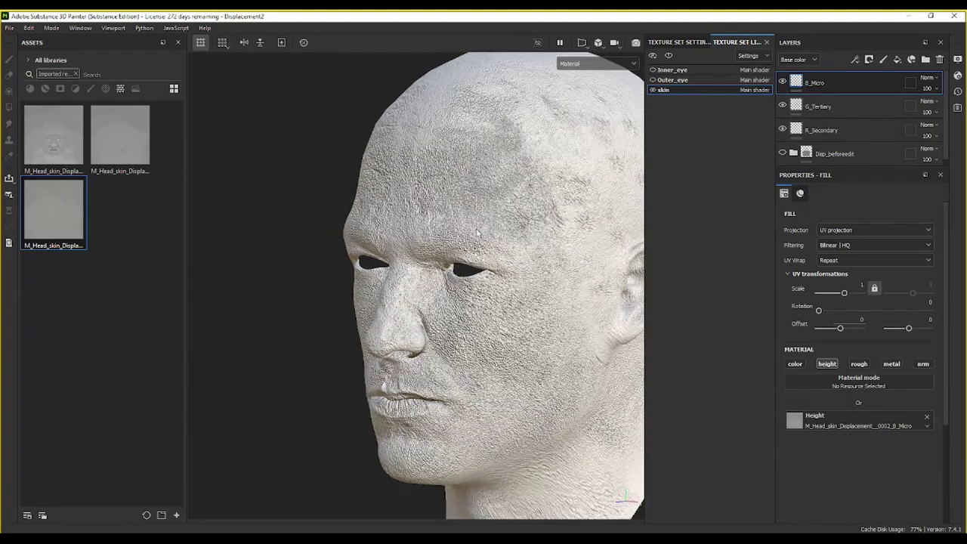
{"action": "mouse_move", "coordinate": [427, 243]}
{"action": "left_mouse_down", "text": "alt"}
{"action": "mouse_move", "coordinate": [530, 191]}
{"action": "mouse_move", "coordinate": [574, 113]}
{"action": "left_mouse_up", "text": "alt"}
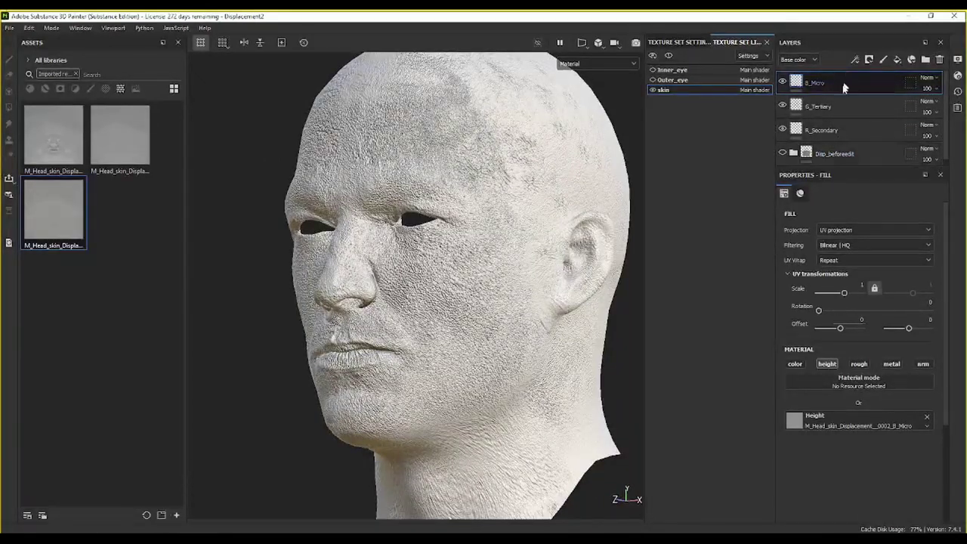
{"action": "left_click", "coordinate": [598, 64]}
{"action": "scroll", "coordinate": [608, 155], "scroll_direction": "down", "scroll_amount": 3}
{"action": "scroll", "coordinate": [608, 154], "scroll_direction": "up", "scroll_amount": 2}
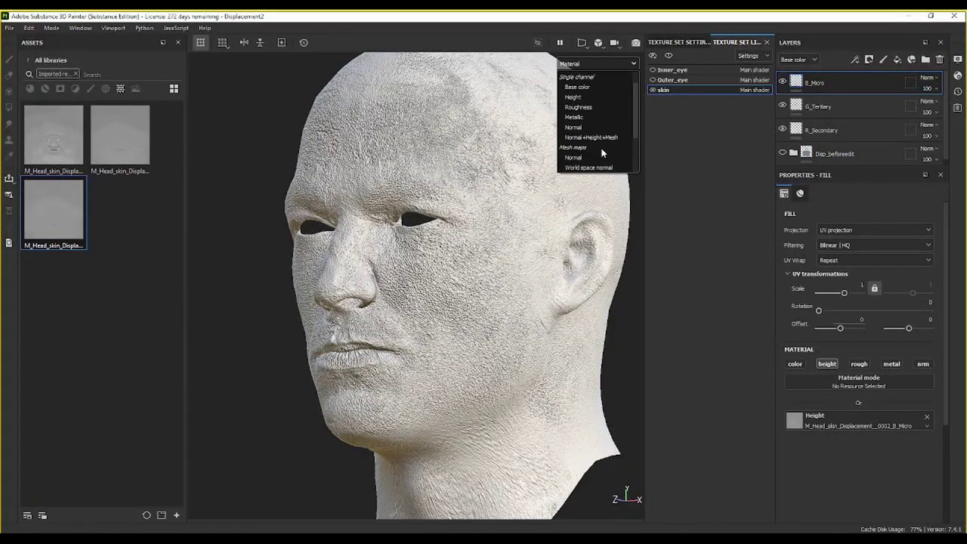
{"action": "scroll", "coordinate": [602, 155], "scroll_direction": "up", "scroll_amount": 1}
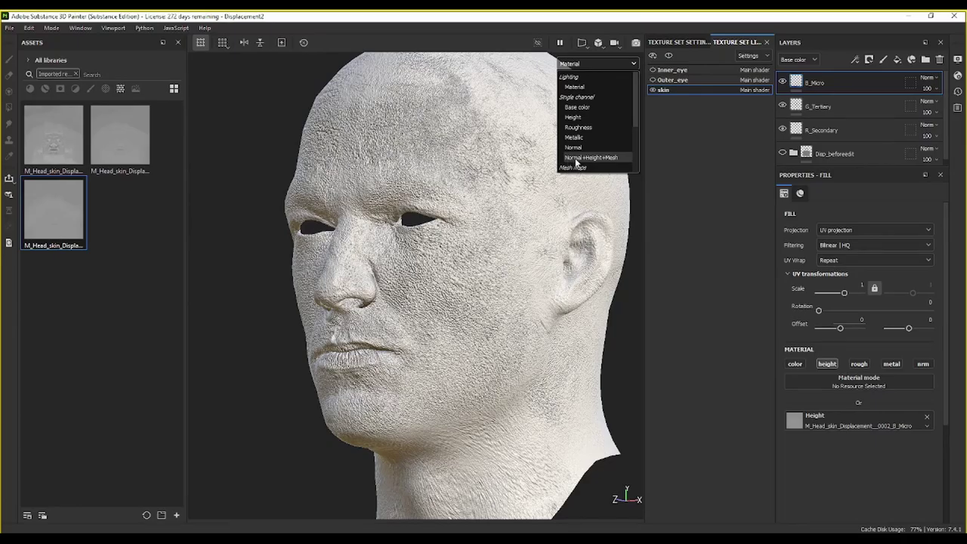
{"action": "left_click", "coordinate": [612, 157]}
{"action": "scroll", "coordinate": [420, 285], "scroll_direction": "up", "scroll_amount": 5}
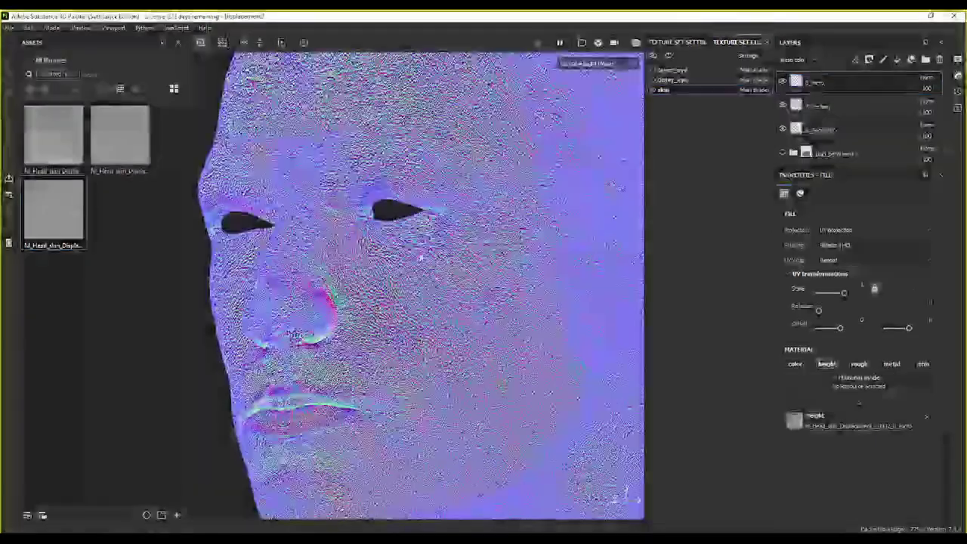
{"action": "left_click_drag", "start_coordinate": [453, 227], "coordinate": [544, 199], "text": "alt"}
{"action": "scroll", "coordinate": [543, 198], "scroll_direction": "up", "scroll_amount": 2}
{"action": "scroll", "coordinate": [543, 198], "scroll_direction": "up", "scroll_amount": 2}
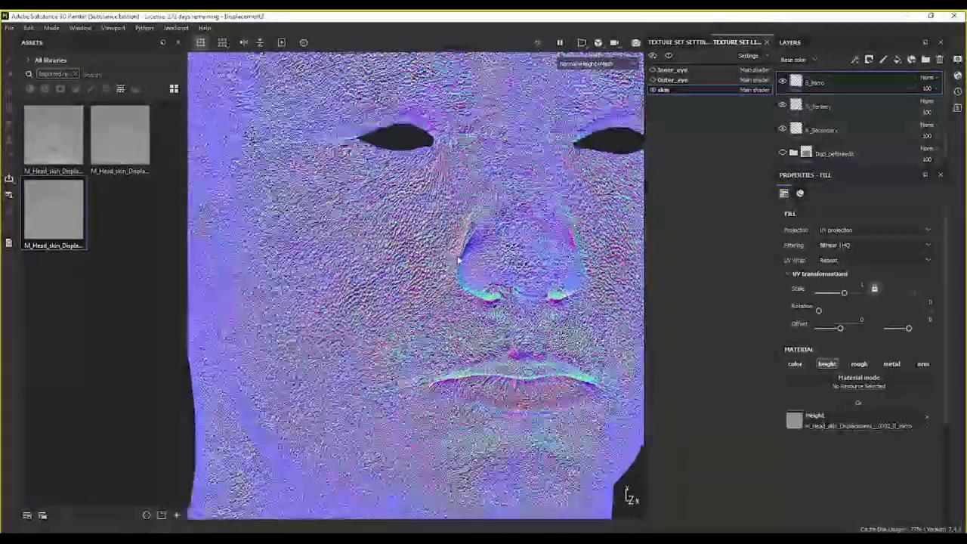
{"action": "scroll", "coordinate": [489, 274], "scroll_direction": "down", "scroll_amount": 3}
{"action": "scroll", "coordinate": [489, 274], "scroll_direction": "down", "scroll_amount": 2}
{"action": "scroll", "coordinate": [488, 274], "scroll_direction": "down", "scroll_amount": 2}
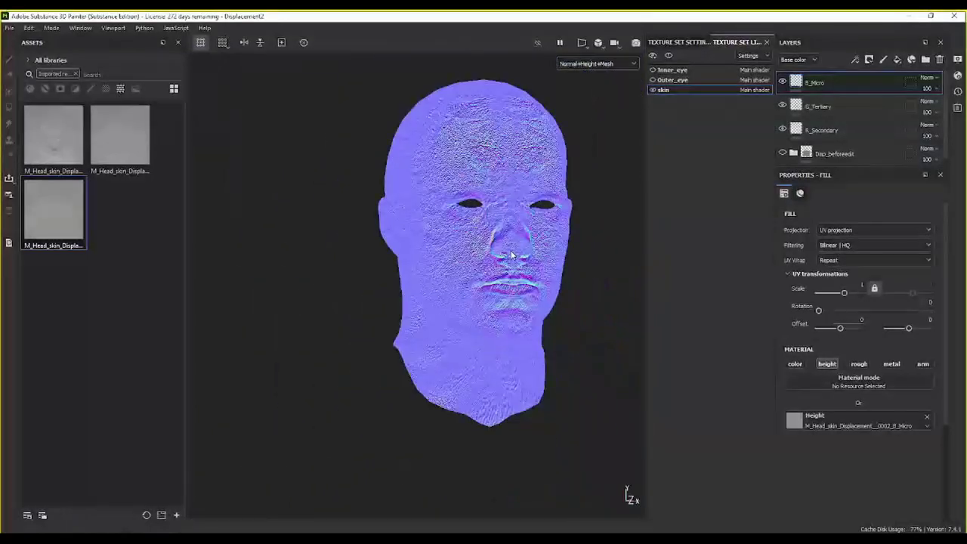
{"action": "scroll", "coordinate": [488, 274], "scroll_direction": "down", "scroll_amount": 1}
{"action": "mouse_move", "coordinate": [489, 274]}
{"action": "left_mouse_down", "text": "alt"}
{"action": "mouse_move", "coordinate": [527, 422]}
{"action": "mouse_move", "coordinate": [478, 367]}
{"action": "mouse_move", "coordinate": [378, 399]}
{"action": "mouse_move", "coordinate": [457, 392]}
{"action": "mouse_move", "coordinate": [523, 450]}
{"action": "mouse_move", "coordinate": [489, 420]}
{"action": "mouse_move", "coordinate": [491, 358]}
{"action": "mouse_move", "coordinate": [466, 459]}
{"action": "mouse_move", "coordinate": [475, 355]}
{"action": "mouse_move", "coordinate": [491, 400]}
{"action": "mouse_move", "coordinate": [505, 173]}
{"action": "mouse_move", "coordinate": [479, 366]}
{"action": "mouse_move", "coordinate": [470, 312]}
{"action": "mouse_move", "coordinate": [505, 310]}
{"action": "mouse_move", "coordinate": [638, 57]}
{"action": "left_mouse_up", "text": "alt"}
{"action": "scroll", "coordinate": [523, 450], "scroll_direction": "up", "scroll_amount": 3}
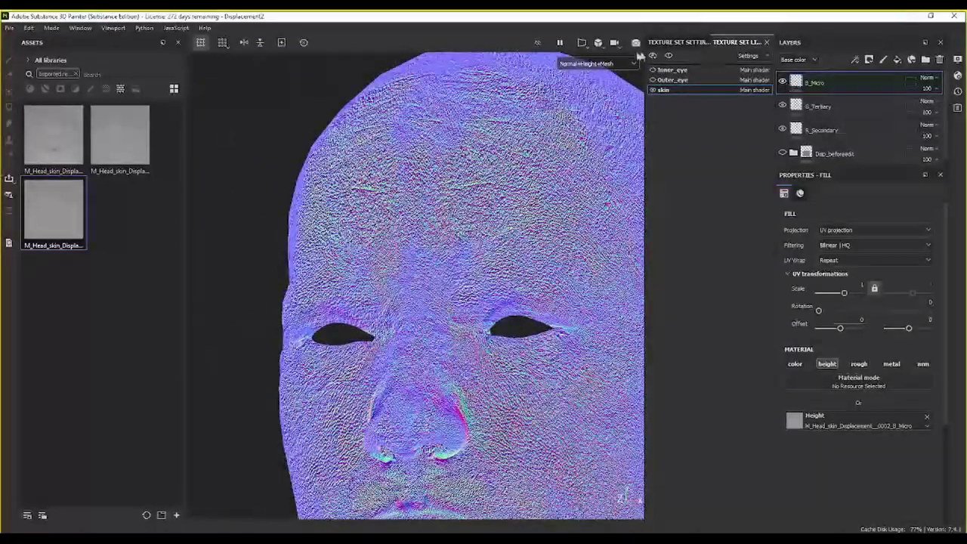
{"action": "left_click", "coordinate": [598, 68]}
{"action": "left_click", "coordinate": [597, 79]}
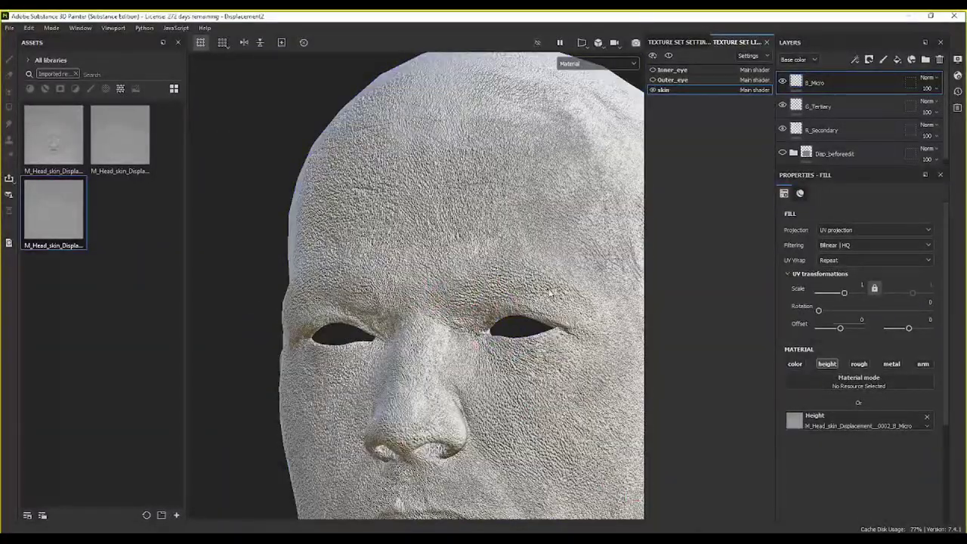
Step: Select R_Secondary and switch the layer stack to show Height channel settings
{"action": "mouse_move", "coordinate": [622, 140]}
{"action": "left_mouse_down", "text": "alt"}
{"action": "mouse_move", "coordinate": [478, 149]}
{"action": "mouse_move", "coordinate": [513, 144]}
{"action": "left_mouse_up", "text": "alt"}
{"action": "left_click", "coordinate": [889, 129]}
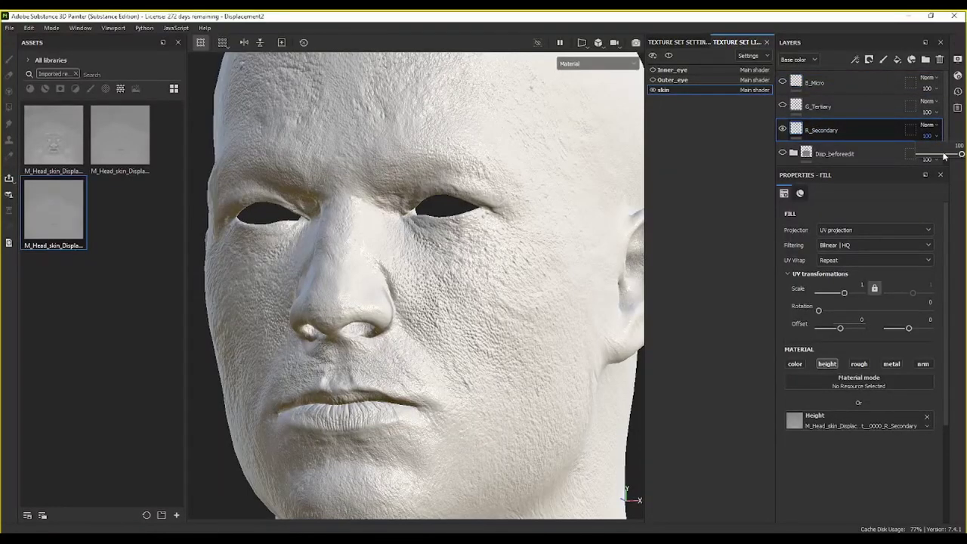
{"action": "left_click", "coordinate": [934, 157]}
{"action": "left_click", "coordinate": [942, 156]}
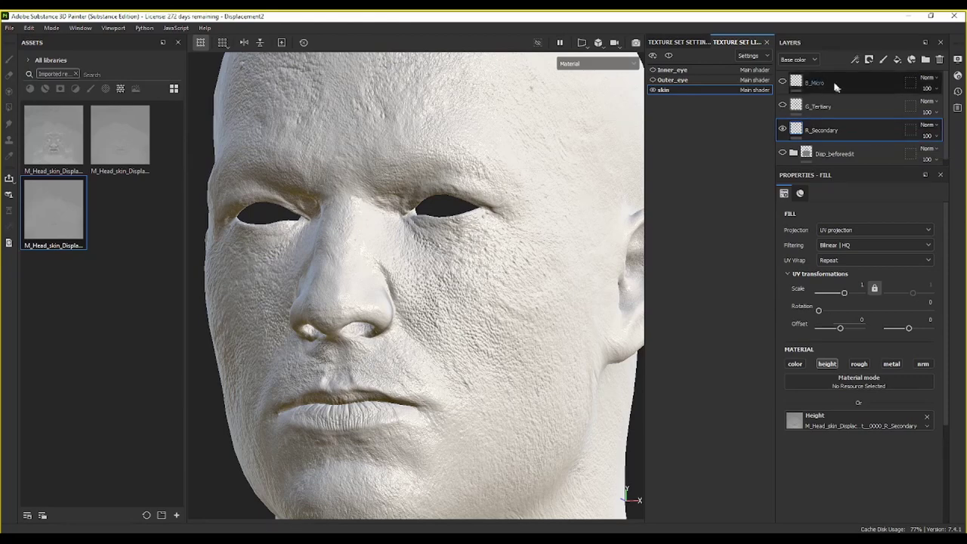
{"action": "left_click", "coordinate": [798, 59]}
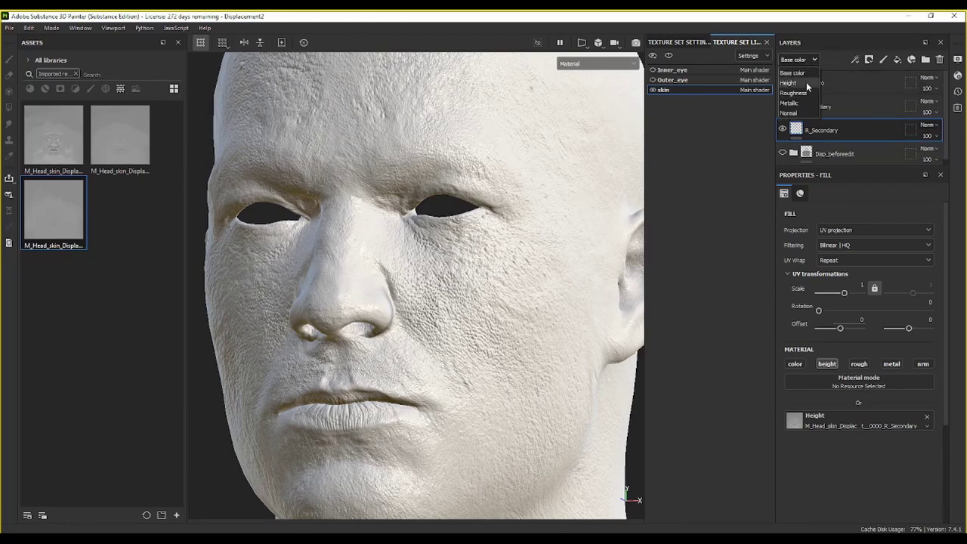
{"action": "left_click", "coordinate": [806, 81]}
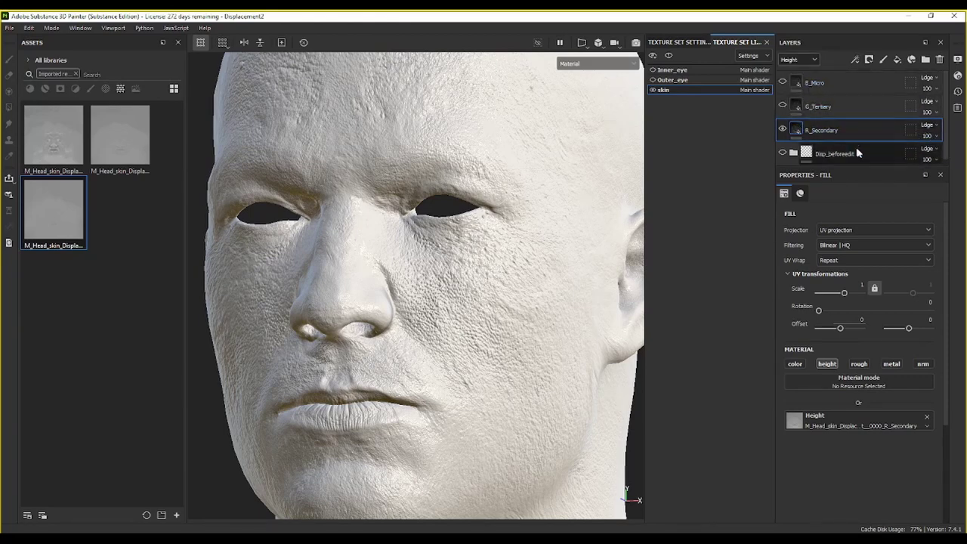
Step: Keep R_Secondary on Linear Dodge and set its height opacity to 27
{"action": "left_click", "coordinate": [934, 126]}
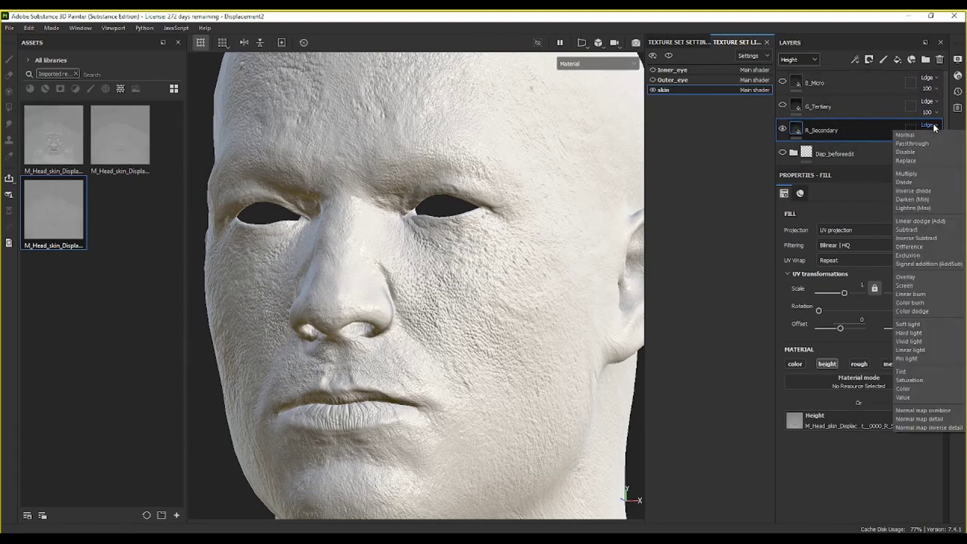
{"action": "left_click", "coordinate": [886, 132]}
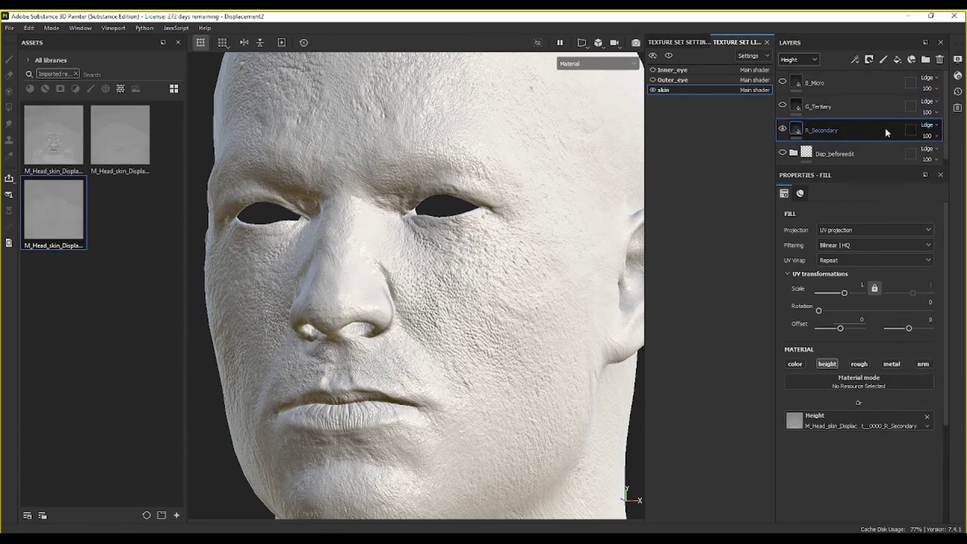
{"action": "left_click", "coordinate": [935, 139]}
{"action": "left_click_drag", "start_coordinate": [962, 154], "coordinate": [929, 155]}
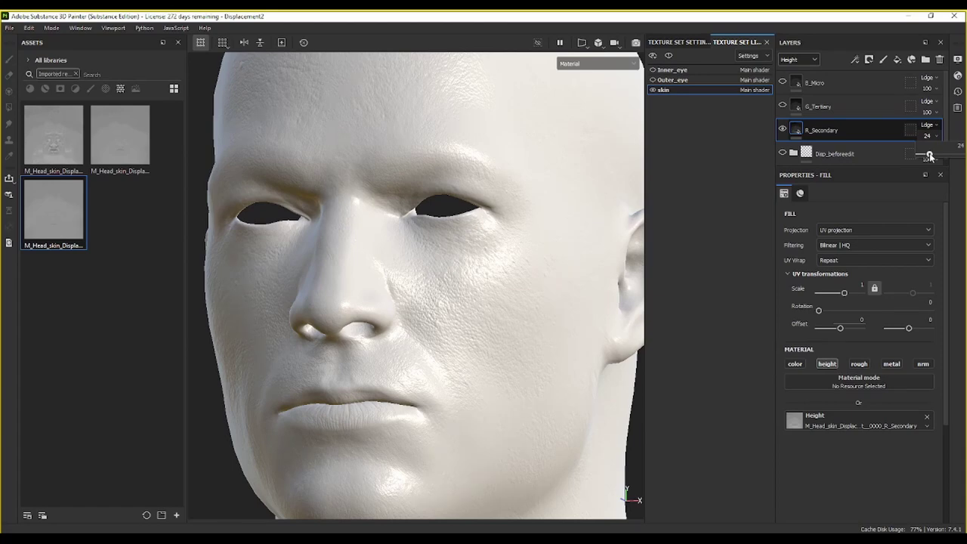
{"action": "mouse_move", "coordinate": [431, 226]}
{"action": "left_mouse_down", "text": "alt"}
{"action": "mouse_move", "coordinate": [577, 200]}
{"action": "mouse_move", "coordinate": [443, 200]}
{"action": "left_mouse_up", "text": "alt"}
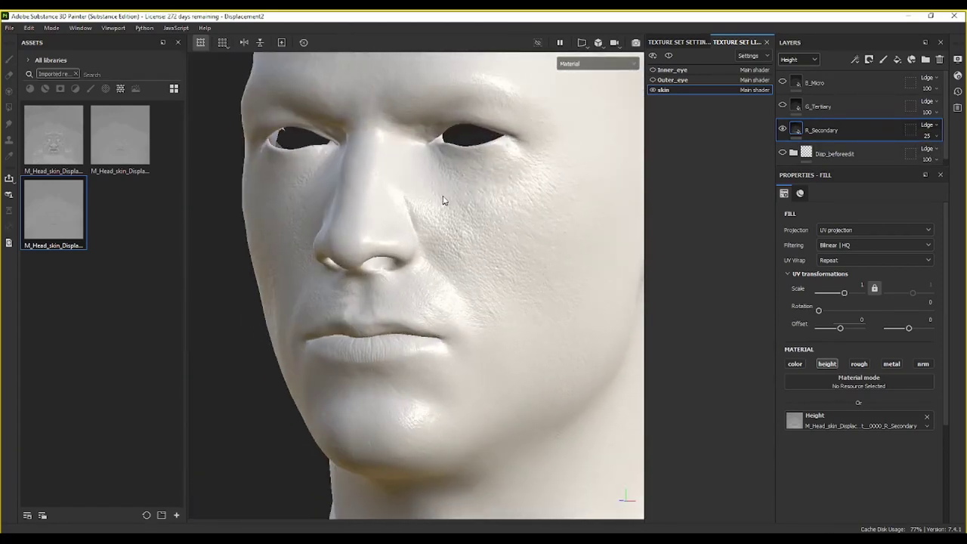
{"action": "scroll", "coordinate": [487, 233], "scroll_direction": "up", "scroll_amount": 2}
{"action": "scroll", "coordinate": [485, 237], "scroll_direction": "up", "scroll_amount": 1}
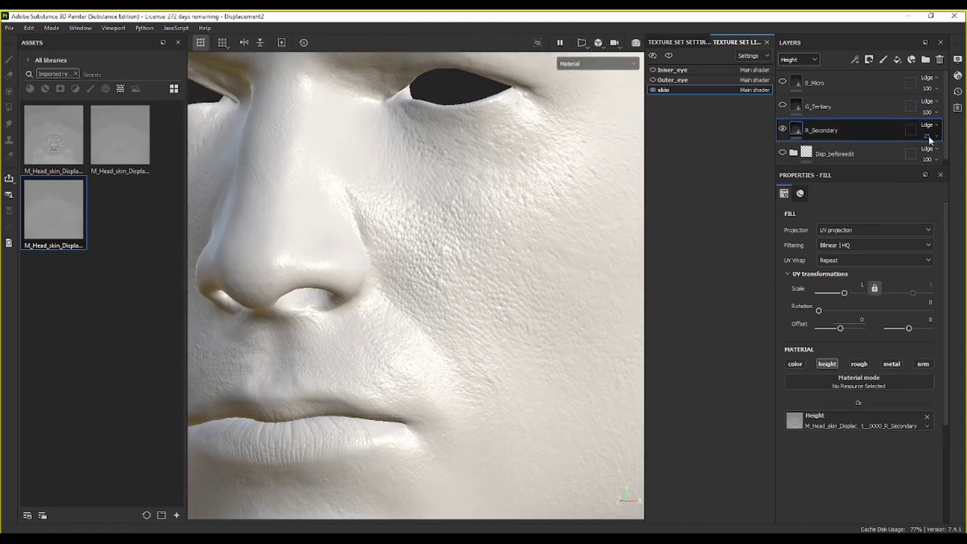
{"action": "left_click", "coordinate": [936, 139]}
{"action": "left_click_drag", "start_coordinate": [927, 157], "coordinate": [930, 157]}
{"action": "scroll", "coordinate": [578, 190], "scroll_direction": "down", "scroll_amount": 3}
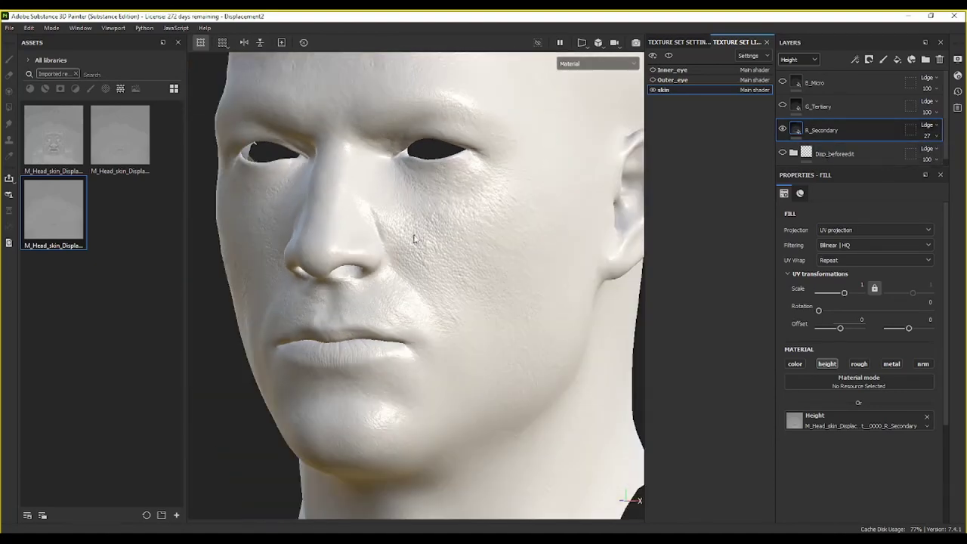
{"action": "mouse_move", "coordinate": [410, 216]}
{"action": "left_mouse_down", "text": "alt"}
{"action": "mouse_move", "coordinate": [384, 302]}
{"action": "mouse_move", "coordinate": [423, 265]}
{"action": "mouse_move", "coordinate": [320, 312]}
{"action": "mouse_move", "coordinate": [405, 320]}
{"action": "mouse_move", "coordinate": [365, 295]}
{"action": "left_mouse_up", "text": "alt"}
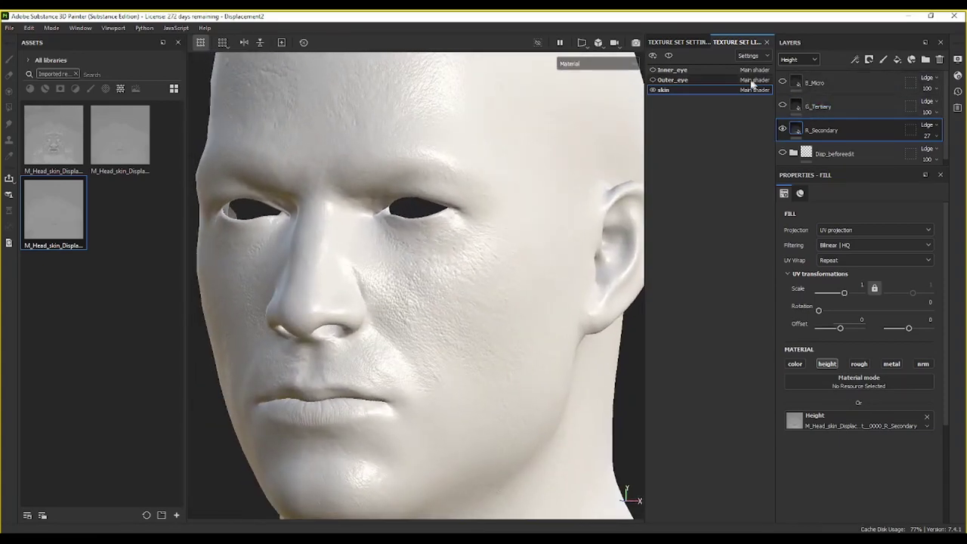
Step: Show G_Tertiary, set its height opacity to 11, and inspect the nose, lips and forehead
{"action": "left_click", "coordinate": [782, 106]}
{"action": "left_click", "coordinate": [833, 105]}
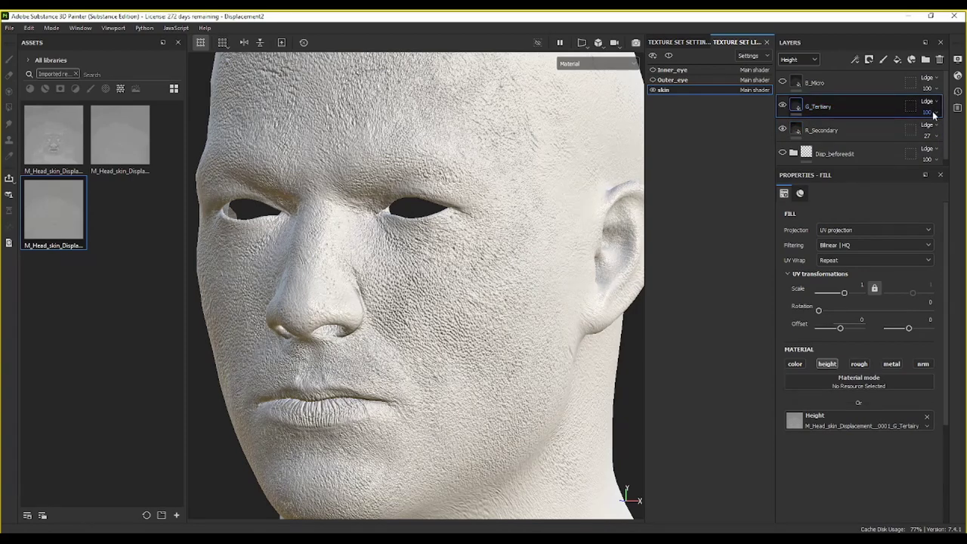
{"action": "left_click_drag", "start_coordinate": [955, 134], "coordinate": [899, 133]}
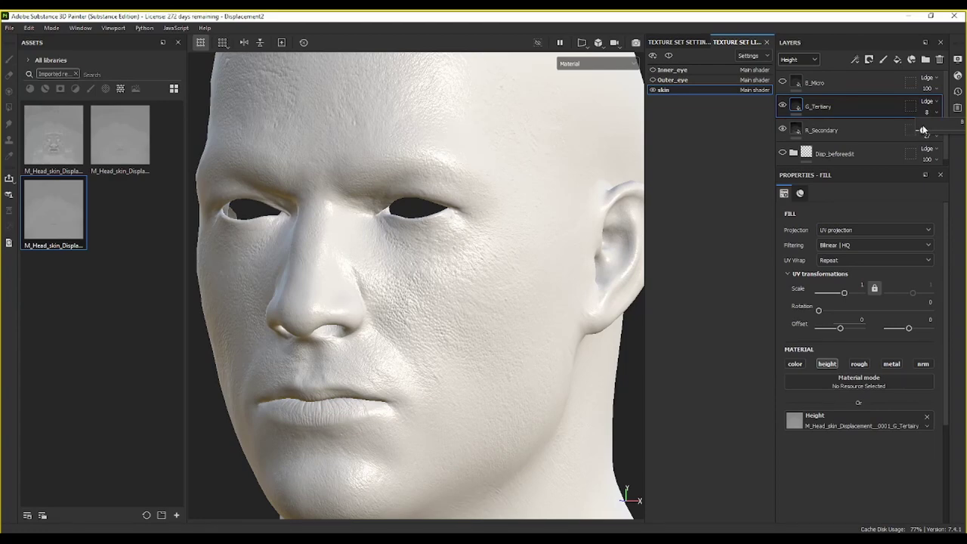
{"action": "left_click_drag", "start_coordinate": [921, 128], "coordinate": [924, 128]}
{"action": "left_click_drag", "start_coordinate": [486, 220], "coordinate": [626, 155], "text": "alt"}
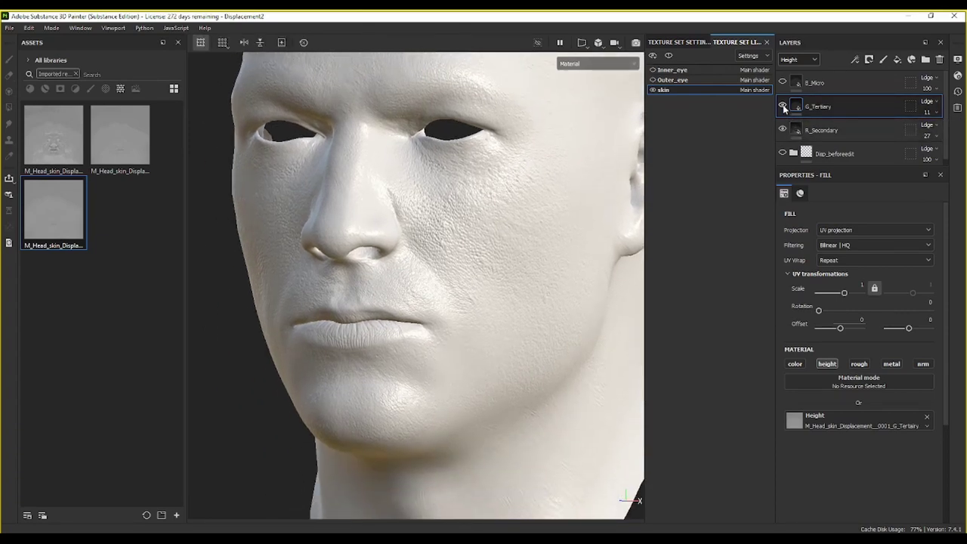
{"action": "scroll", "coordinate": [369, 280], "scroll_direction": "up", "scroll_amount": 5}
{"action": "mouse_move", "coordinate": [395, 330]}
{"action": "left_mouse_down", "text": "alt"}
{"action": "mouse_move", "coordinate": [444, 340]}
{"action": "mouse_move", "coordinate": [363, 270]}
{"action": "left_mouse_up", "text": "alt"}
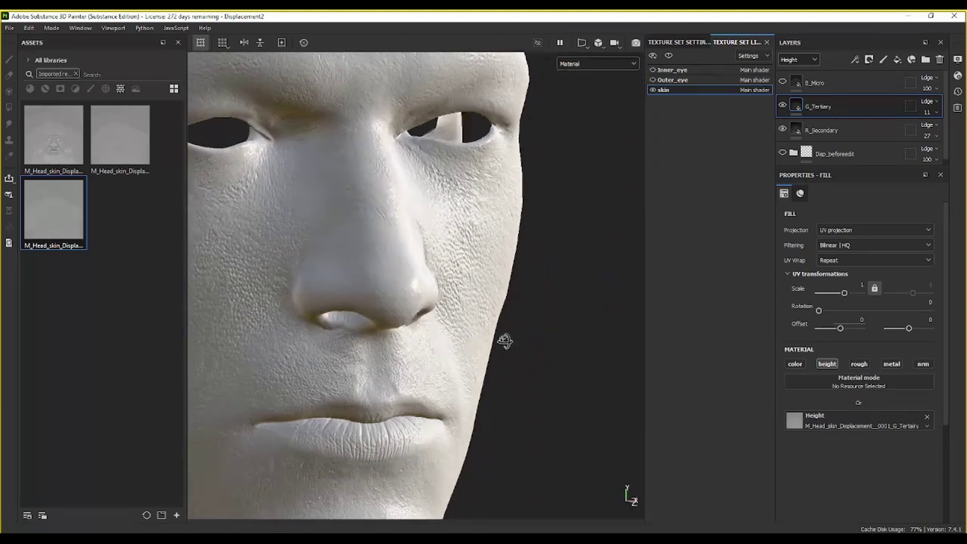
{"action": "mouse_move", "coordinate": [344, 207]}
{"action": "left_mouse_down", "text": "alt"}
{"action": "mouse_move", "coordinate": [421, 304]}
{"action": "mouse_move", "coordinate": [388, 287]}
{"action": "mouse_move", "coordinate": [425, 265]}
{"action": "mouse_move", "coordinate": [339, 267]}
{"action": "mouse_move", "coordinate": [349, 264]}
{"action": "left_mouse_up", "text": "alt"}
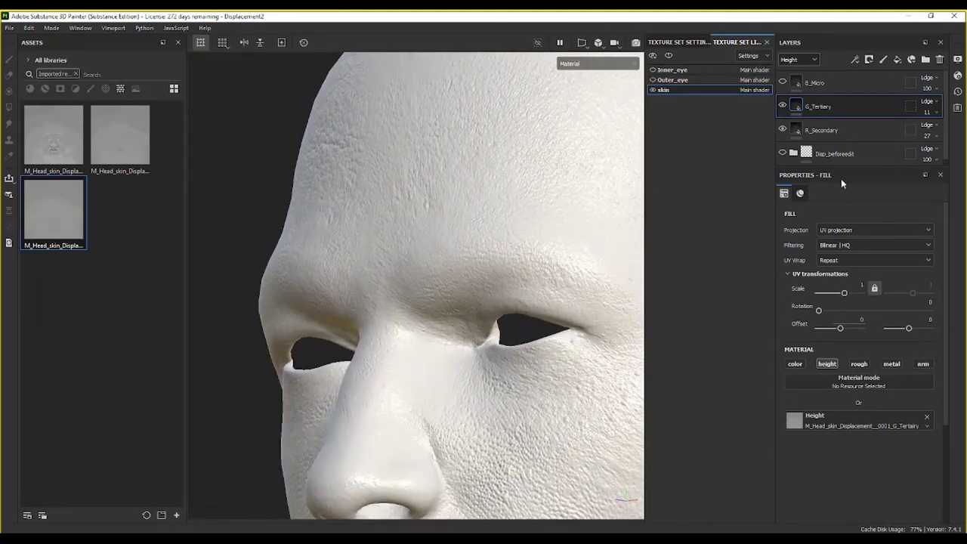
Step: Show B_Micro and lower its height opacity to 4
{"action": "left_click", "coordinate": [782, 108]}
{"action": "left_click", "coordinate": [935, 101]}
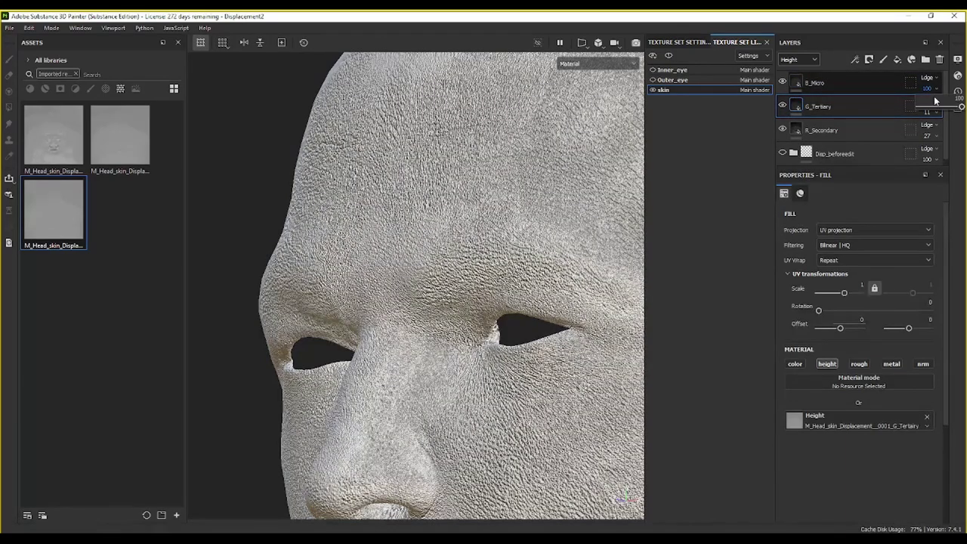
{"action": "left_click_drag", "start_coordinate": [959, 111], "coordinate": [919, 108]}
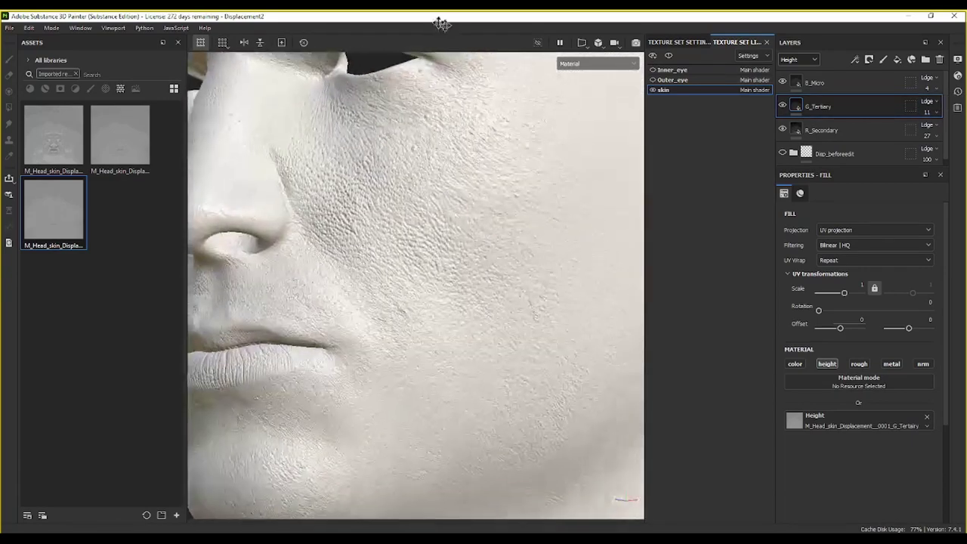
Step: Toggle R_Secondary, B_Micro and G_Tertiary visibility to compare the cheek skin detail
{"action": "middle_click_drag", "start_coordinate": [468, 378], "coordinate": [503, 151]}
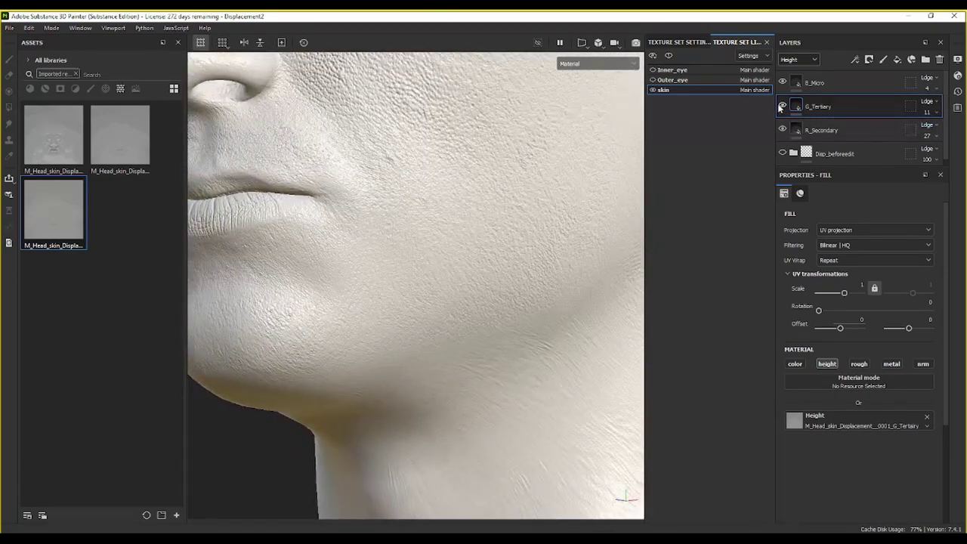
{"action": "left_click", "coordinate": [783, 130]}
{"action": "middle_click_drag", "start_coordinate": [443, 255], "coordinate": [453, 295]}
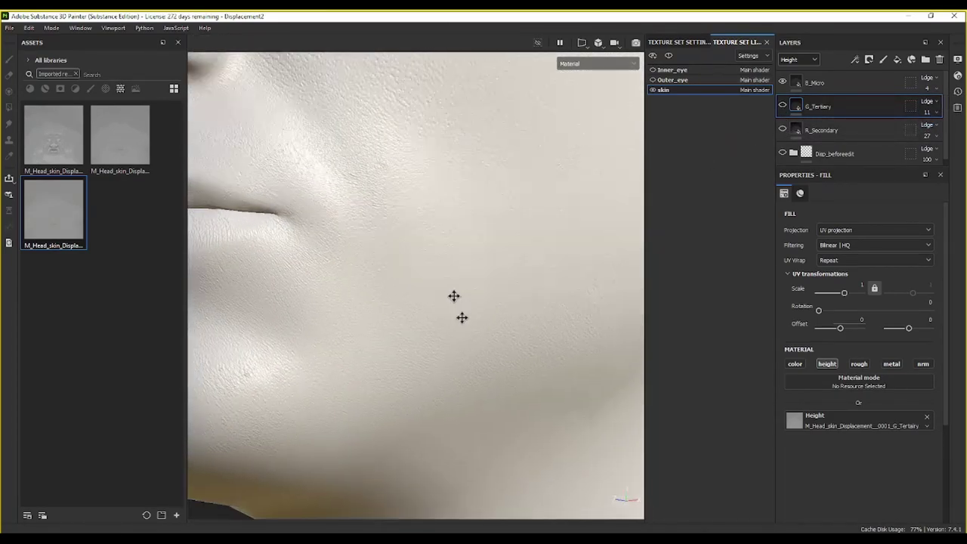
{"action": "mouse_move", "coordinate": [443, 200]}
{"action": "middle_mouse_down"}
{"action": "mouse_move", "coordinate": [496, 399]}
{"action": "mouse_move", "coordinate": [533, 350]}
{"action": "mouse_move", "coordinate": [485, 229]}
{"action": "mouse_move", "coordinate": [546, 194]}
{"action": "mouse_move", "coordinate": [468, 207]}
{"action": "mouse_move", "coordinate": [505, 240]}
{"action": "middle_mouse_up"}
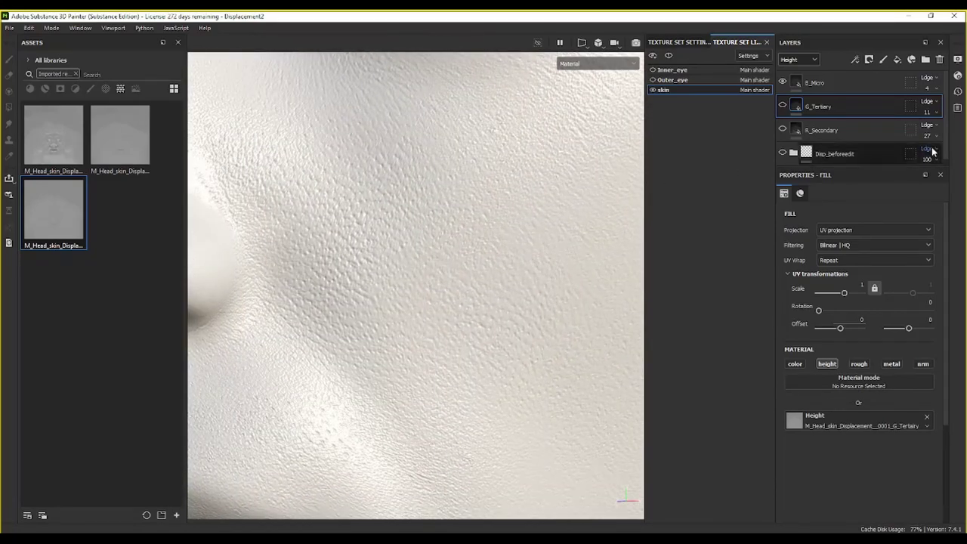
{"action": "left_click", "coordinate": [782, 83]}
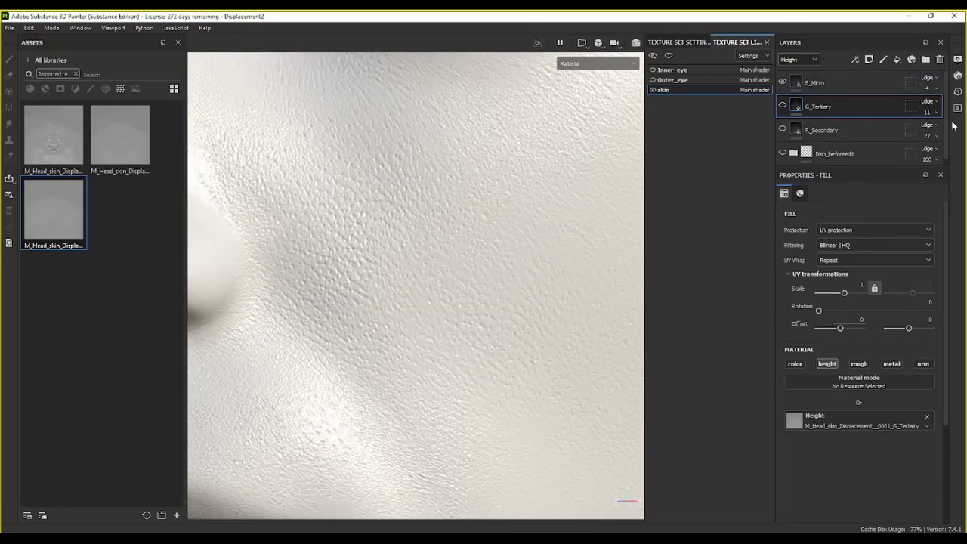
{"action": "left_click", "coordinate": [783, 107]}
{"action": "left_click", "coordinate": [784, 107]}
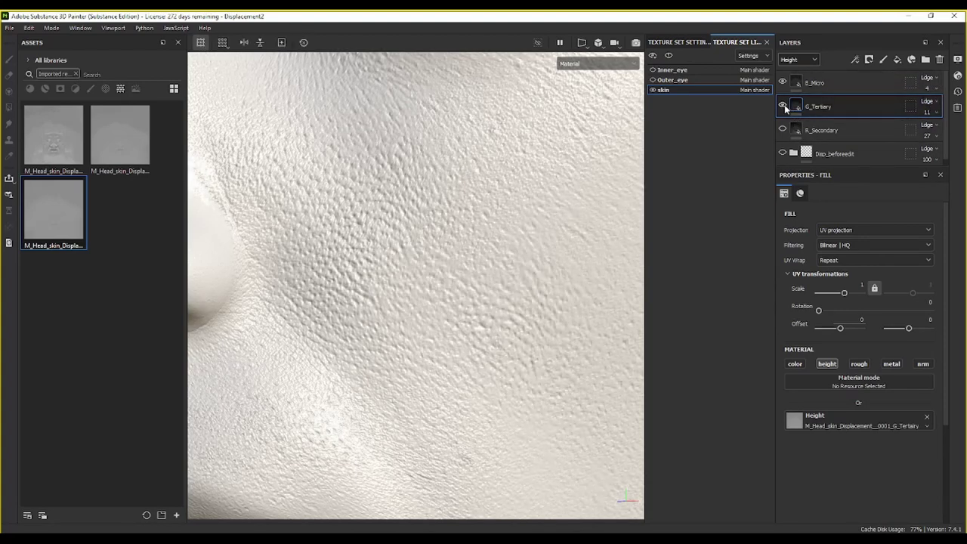
{"action": "left_click", "coordinate": [784, 107]}
{"action": "left_click", "coordinate": [784, 107]}
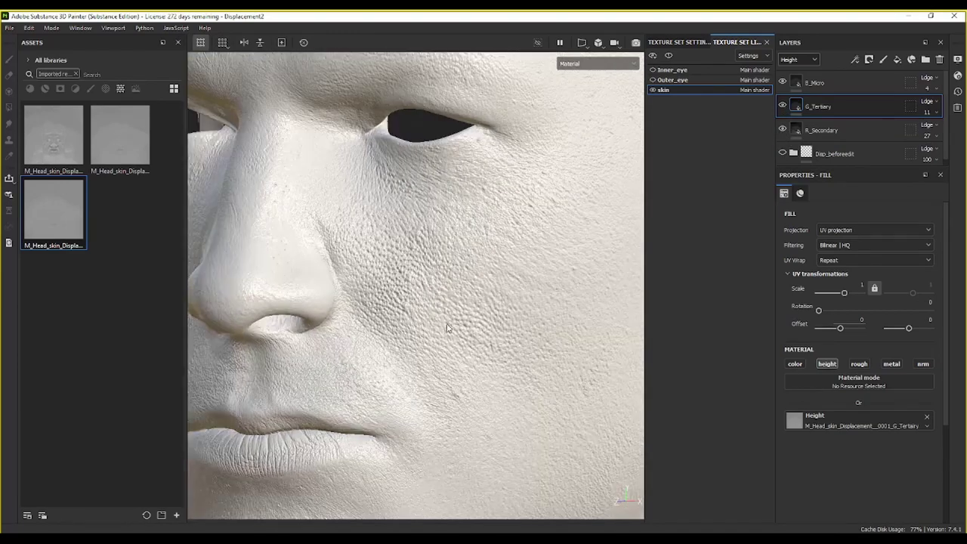
Step: Orbit and zoom around the head from frontal to three-quarter views to review the layered relief
{"action": "scroll", "coordinate": [464, 274], "scroll_direction": "down", "scroll_amount": 5}
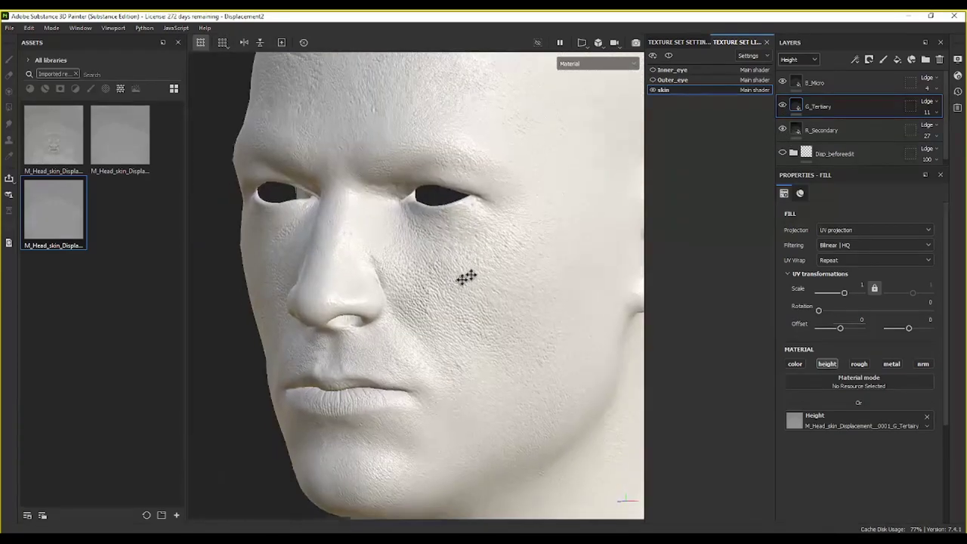
{"action": "left_click_drag", "start_coordinate": [463, 275], "coordinate": [554, 264], "text": "alt"}
{"action": "scroll", "coordinate": [463, 270], "scroll_direction": "down", "scroll_amount": 5}
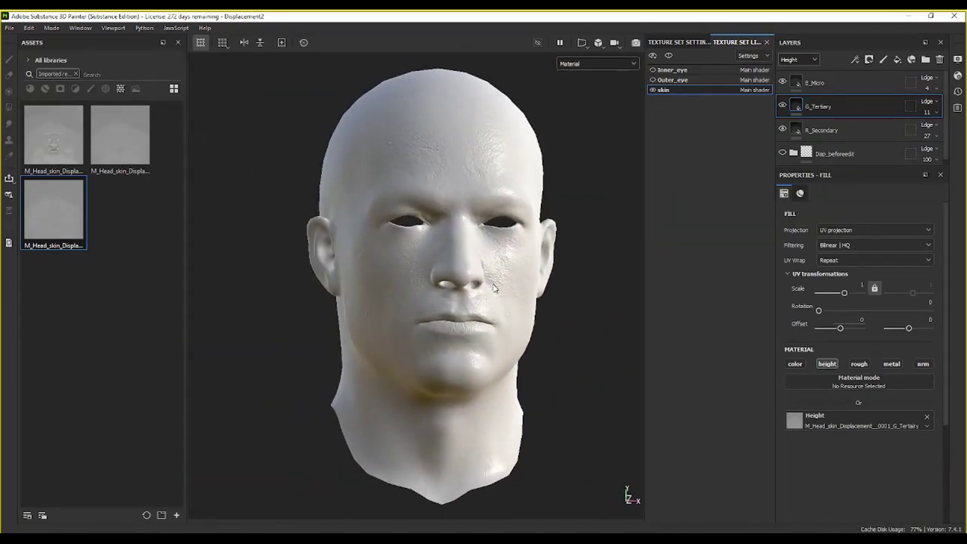
{"action": "mouse_move", "coordinate": [464, 269]}
{"action": "left_mouse_down", "text": "alt"}
{"action": "mouse_move", "coordinate": [531, 302]}
{"action": "mouse_move", "coordinate": [453, 269]}
{"action": "mouse_move", "coordinate": [324, 277]}
{"action": "mouse_move", "coordinate": [420, 309]}
{"action": "mouse_move", "coordinate": [418, 295]}
{"action": "mouse_move", "coordinate": [339, 309]}
{"action": "mouse_move", "coordinate": [543, 304]}
{"action": "left_mouse_up", "text": "alt"}
{"action": "scroll", "coordinate": [475, 304], "scroll_direction": "up", "scroll_amount": 5}
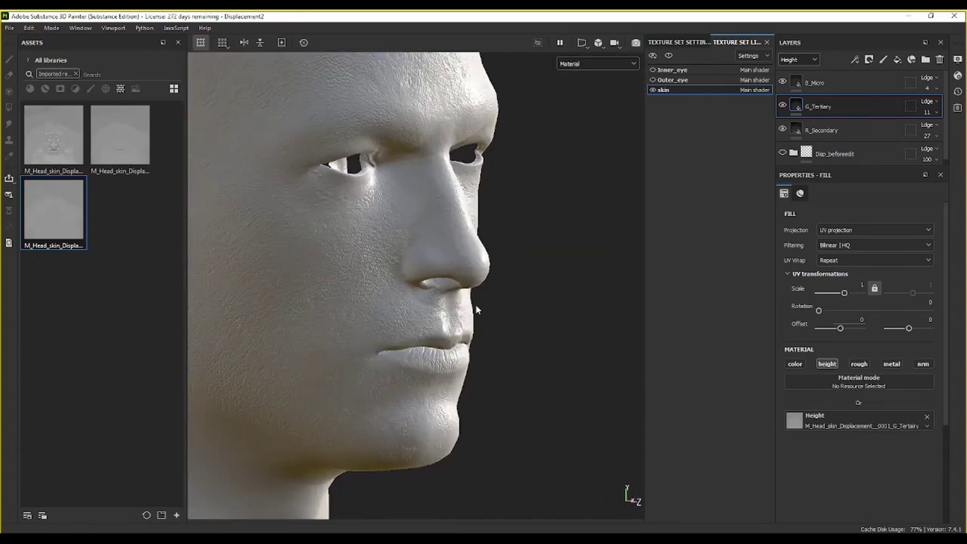
{"action": "scroll", "coordinate": [462, 323], "scroll_direction": "up", "scroll_amount": 3}
{"action": "mouse_move", "coordinate": [462, 323]}
{"action": "left_mouse_down", "text": "alt"}
{"action": "mouse_move", "coordinate": [498, 302]}
{"action": "mouse_move", "coordinate": [408, 306]}
{"action": "left_mouse_up", "text": "alt"}
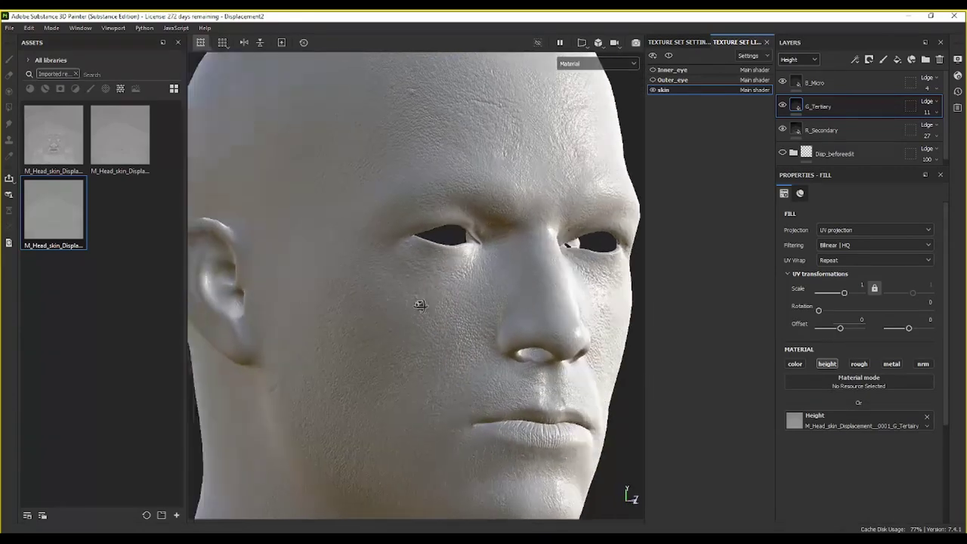
{"action": "mouse_move", "coordinate": [506, 282]}
{"action": "left_mouse_down", "text": "alt"}
{"action": "mouse_move", "coordinate": [352, 280]}
{"action": "mouse_move", "coordinate": [264, 302]}
{"action": "left_mouse_up", "text": "alt"}
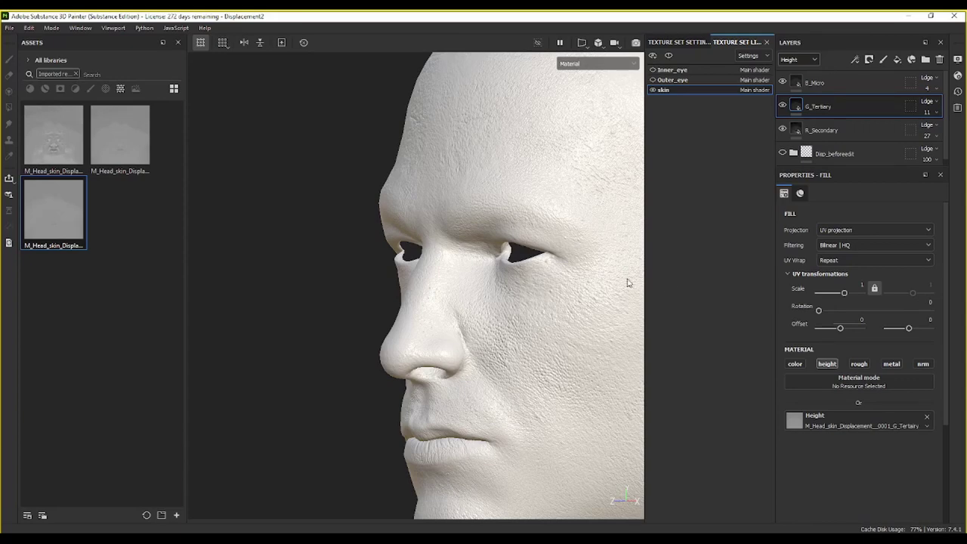
{"action": "scroll", "coordinate": [567, 287], "scroll_direction": "down", "scroll_amount": 2}
{"action": "scroll", "coordinate": [533, 254], "scroll_direction": "down", "scroll_amount": 2}
{"action": "mouse_move", "coordinate": [534, 318]}
{"action": "middle_mouse_down", "text": "alt"}
{"action": "mouse_move", "coordinate": [384, 189]}
{"action": "mouse_move", "coordinate": [381, 227]}
{"action": "middle_mouse_up", "text": "alt"}
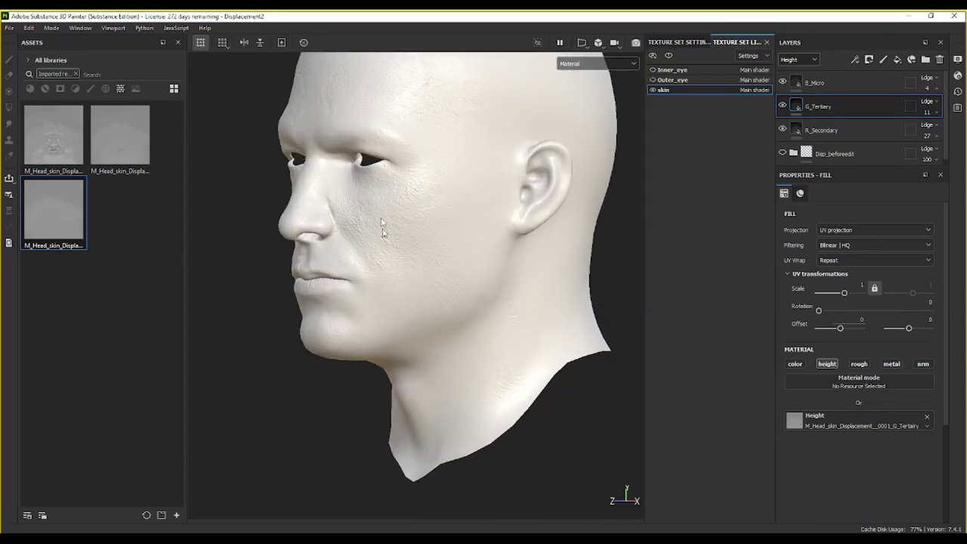
{"action": "mouse_move", "coordinate": [382, 226]}
{"action": "left_mouse_down", "text": "alt"}
{"action": "mouse_move", "coordinate": [371, 281]}
{"action": "mouse_move", "coordinate": [377, 258]}
{"action": "left_mouse_up", "text": "alt"}
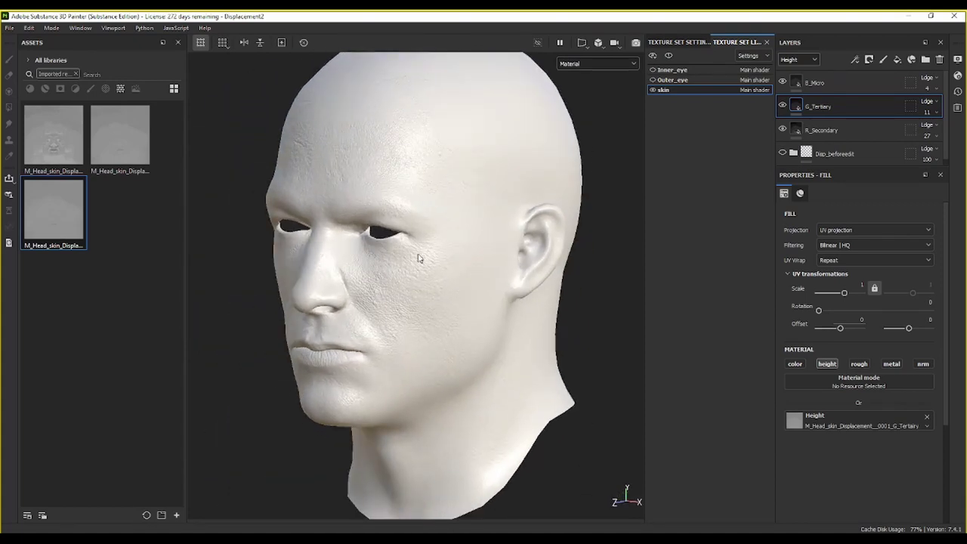
Step: Show the Base color channel in the layer stack, select B_Micro, then add and delete a trial fill layer
{"action": "left_click", "coordinate": [796, 60]}
{"action": "left_click", "coordinate": [802, 68]}
{"action": "left_click", "coordinate": [863, 85]}
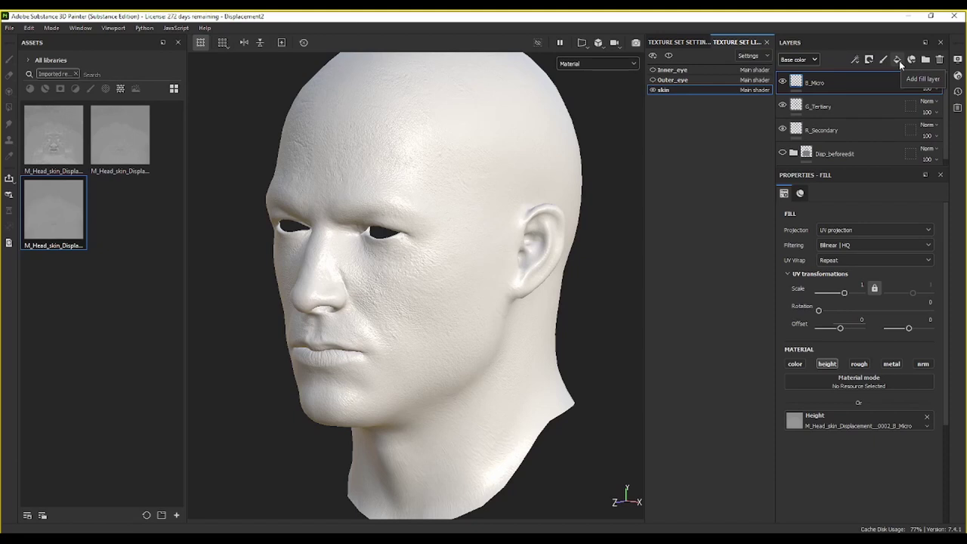
{"action": "left_click", "coordinate": [897, 60]}
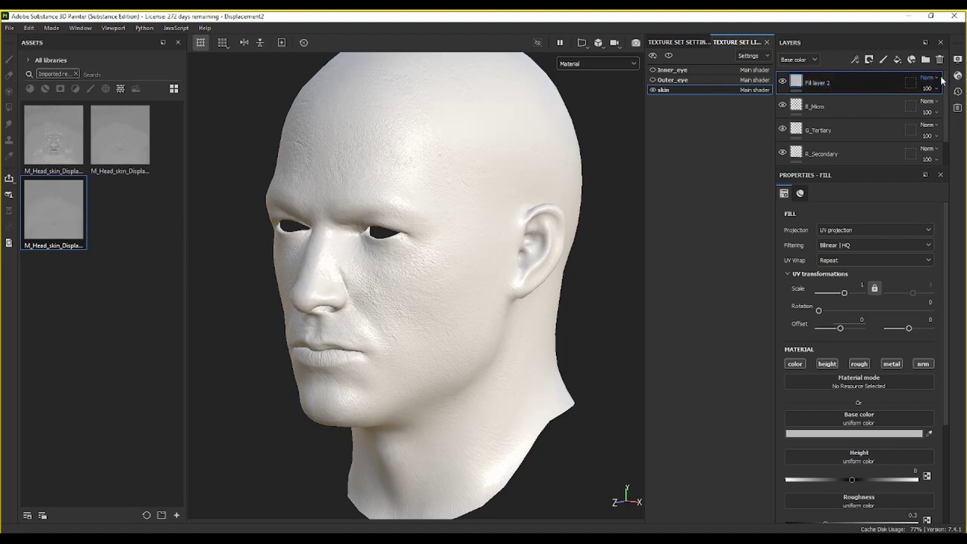
{"action": "left_click", "coordinate": [939, 59]}
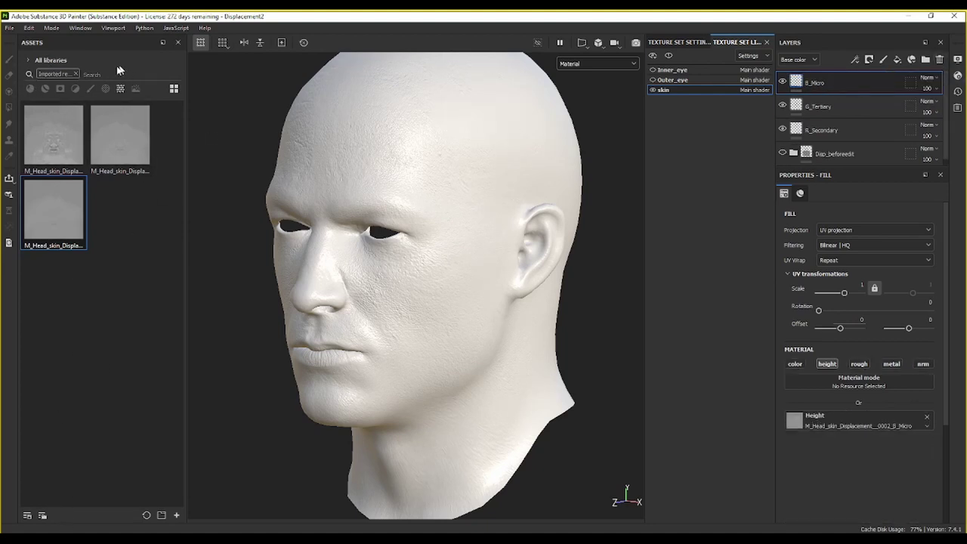
{"action": "left_click", "coordinate": [74, 74]}
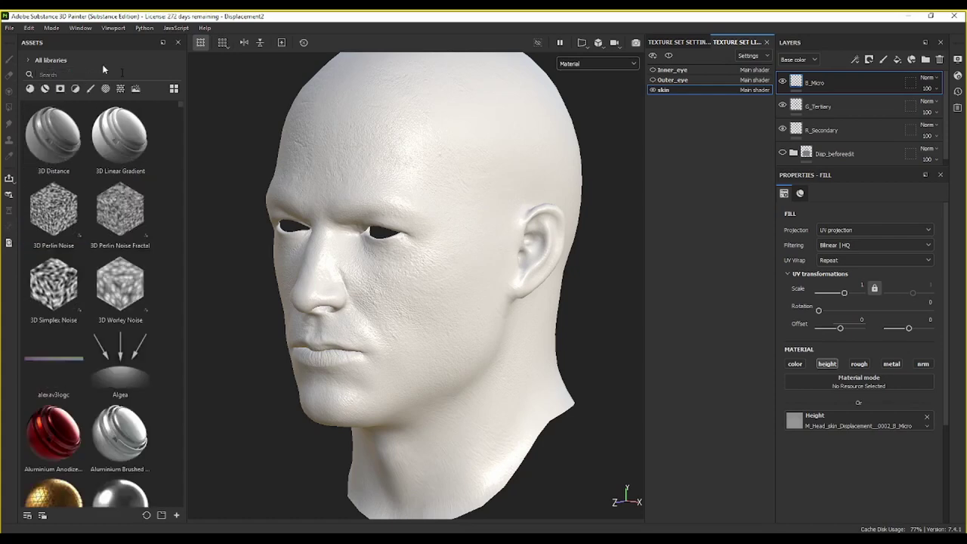
{"action": "scroll", "coordinate": [75, 366], "scroll_direction": "down", "scroll_amount": 10}
{"action": "scroll", "coordinate": [76, 366], "scroll_direction": "down", "scroll_amount": 5}
{"action": "scroll", "coordinate": [75, 347], "scroll_direction": "down", "scroll_amount": 5}
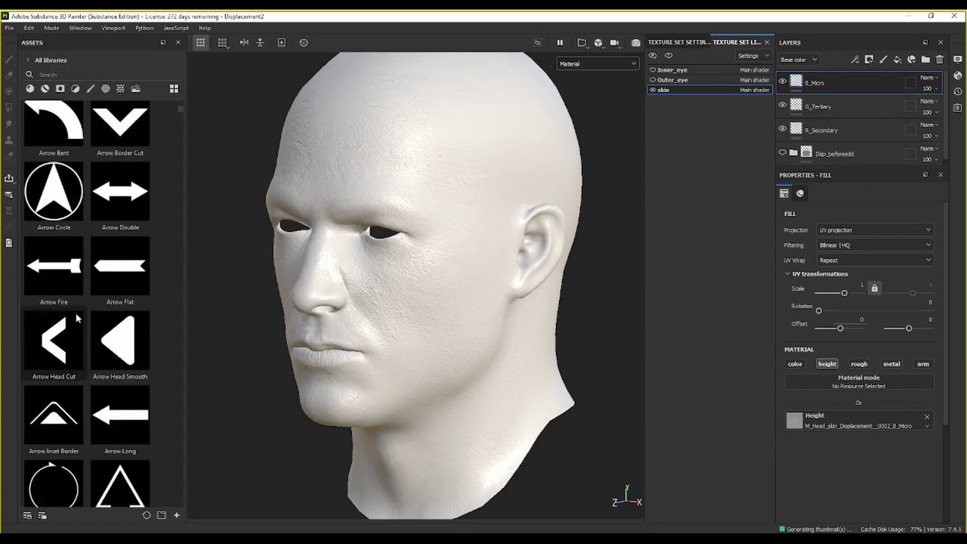
{"action": "scroll", "coordinate": [75, 332], "scroll_direction": "down", "scroll_amount": 5}
{"action": "scroll", "coordinate": [75, 316], "scroll_direction": "down", "scroll_amount": 3}
{"action": "scroll", "coordinate": [76, 311], "scroll_direction": "down", "scroll_amount": 4}
{"action": "scroll", "coordinate": [76, 312], "scroll_direction": "down", "scroll_amount": 5}
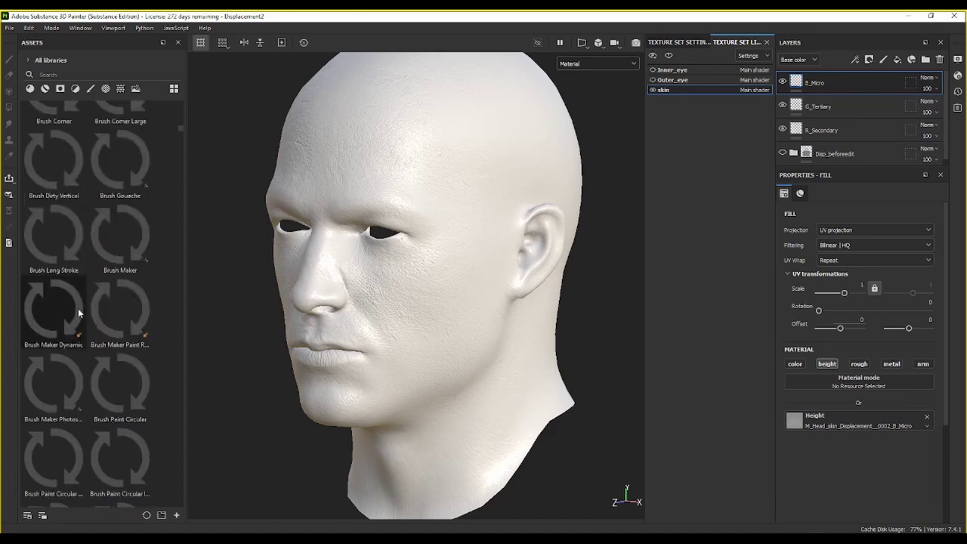
{"action": "scroll", "coordinate": [77, 312], "scroll_direction": "up", "scroll_amount": 4}
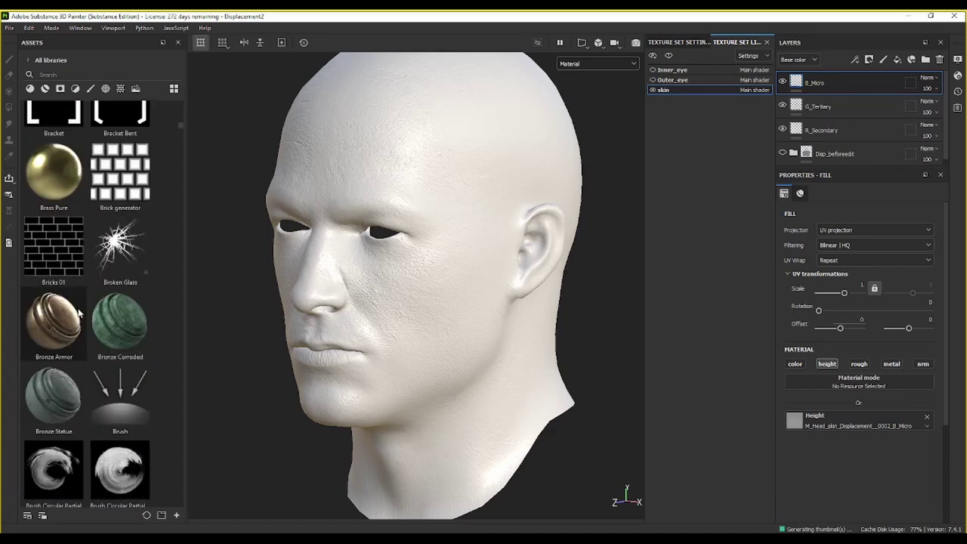
{"action": "left_click", "coordinate": [45, 89]}
{"action": "scroll", "coordinate": [160, 400], "scroll_direction": "down", "scroll_amount": 10}
{"action": "scroll", "coordinate": [159, 401], "scroll_direction": "down", "scroll_amount": 10}
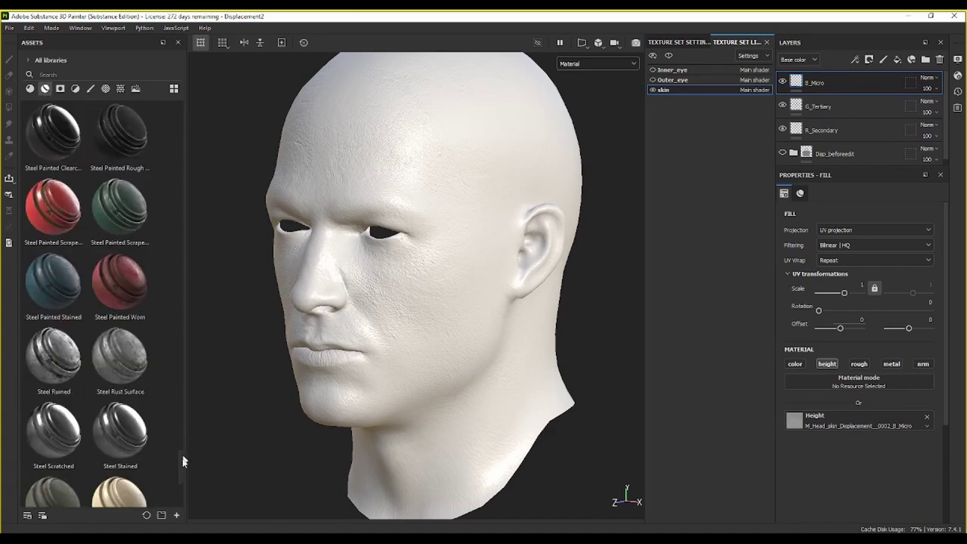
{"action": "scroll", "coordinate": [182, 463], "scroll_direction": "down", "scroll_amount": 2}
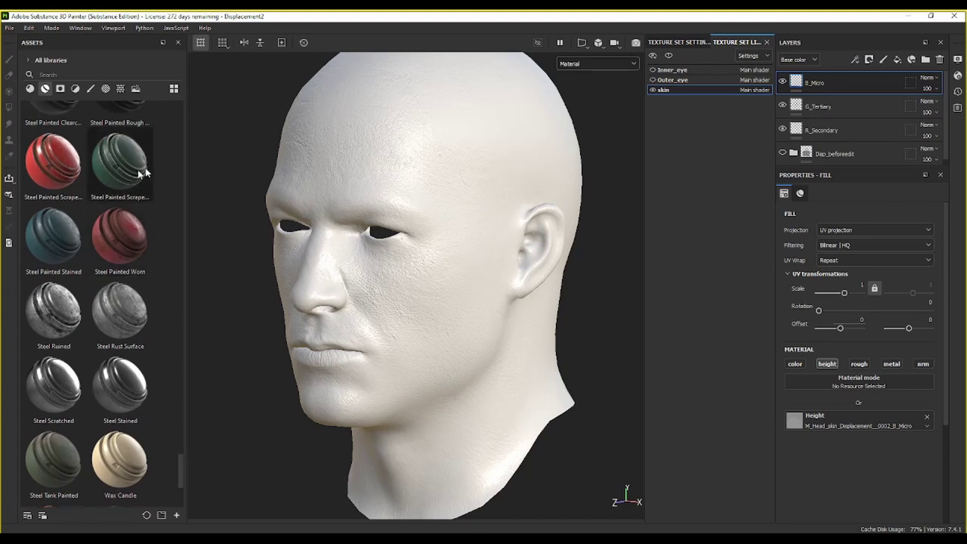
{"action": "left_click_drag", "start_coordinate": [117, 171], "coordinate": [418, 194]}
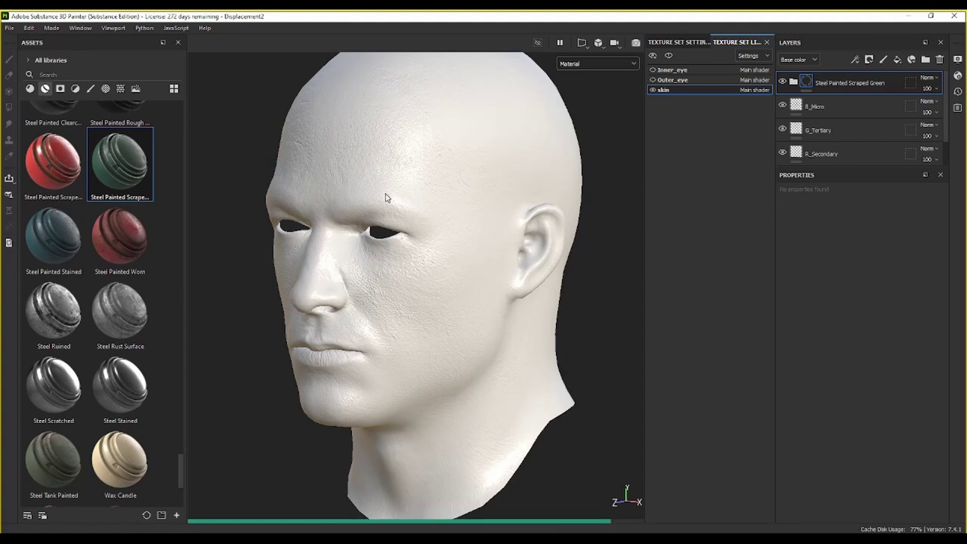
{"action": "scroll", "coordinate": [362, 289], "scroll_direction": "up", "scroll_amount": 3}
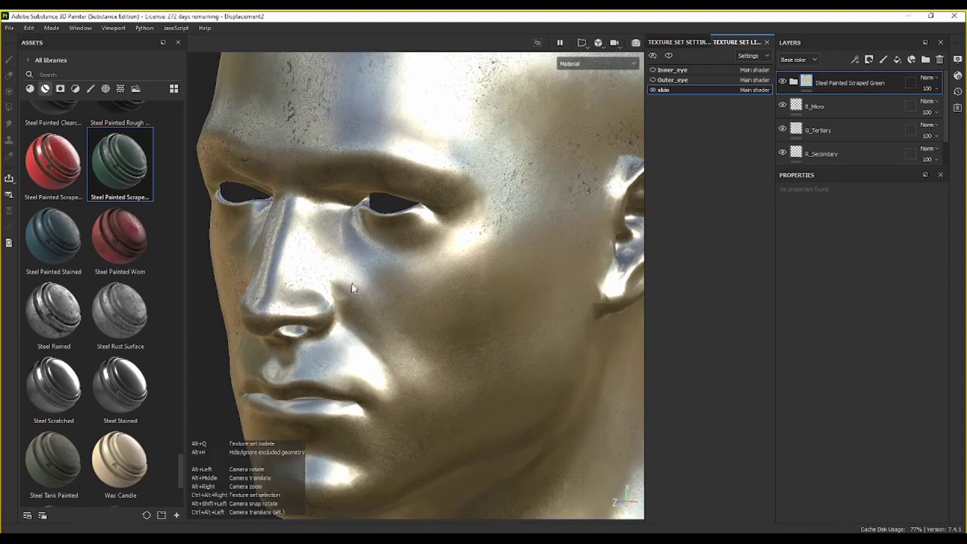
{"action": "mouse_move", "coordinate": [370, 277]}
{"action": "left_mouse_down", "text": "alt"}
{"action": "mouse_move", "coordinate": [394, 302]}
{"action": "mouse_move", "coordinate": [339, 270]}
{"action": "mouse_move", "coordinate": [349, 269]}
{"action": "mouse_move", "coordinate": [315, 276]}
{"action": "mouse_move", "coordinate": [335, 306]}
{"action": "left_mouse_up", "text": "alt"}
{"action": "scroll", "coordinate": [382, 259], "scroll_direction": "up", "scroll_amount": 2}
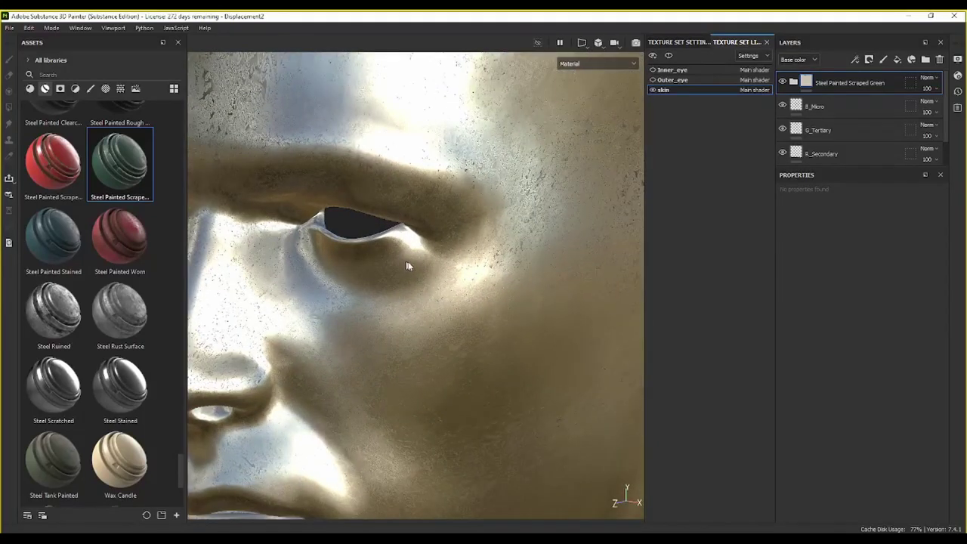
{"action": "scroll", "coordinate": [455, 251], "scroll_direction": "down", "scroll_amount": 2}
{"action": "scroll", "coordinate": [456, 251], "scroll_direction": "down", "scroll_amount": 5}
{"action": "middle_click_drag", "start_coordinate": [442, 281], "coordinate": [443, 251], "text": "alt"}
{"action": "scroll", "coordinate": [442, 251], "scroll_direction": "up", "scroll_amount": 2}
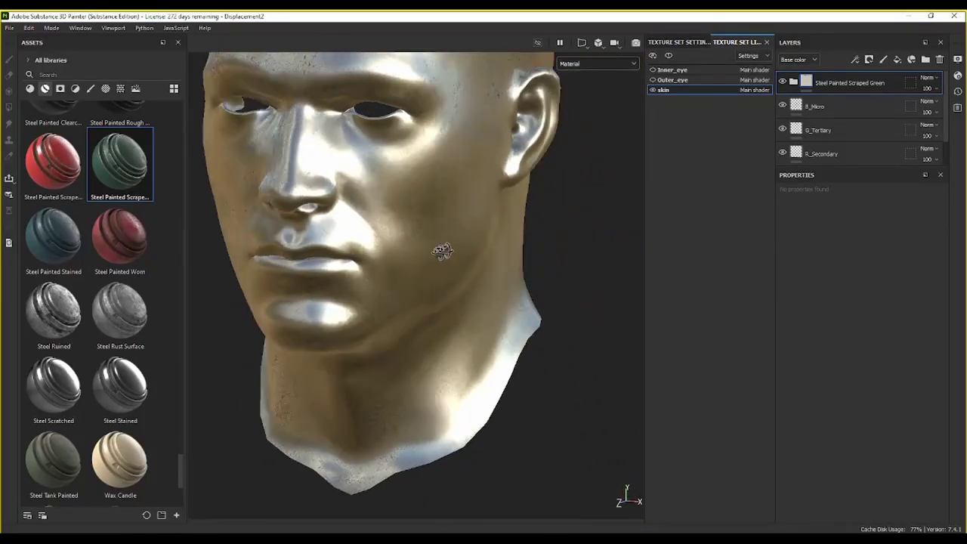
{"action": "mouse_move", "coordinate": [442, 251]}
{"action": "left_mouse_down", "text": "alt"}
{"action": "mouse_move", "coordinate": [505, 244]}
{"action": "mouse_move", "coordinate": [405, 252]}
{"action": "left_mouse_up", "text": "alt"}
{"action": "mouse_move", "coordinate": [405, 252]}
{"action": "middle_mouse_down", "text": "alt"}
{"action": "mouse_move", "coordinate": [417, 211]}
{"action": "mouse_move", "coordinate": [416, 336]}
{"action": "middle_mouse_up", "text": "alt"}
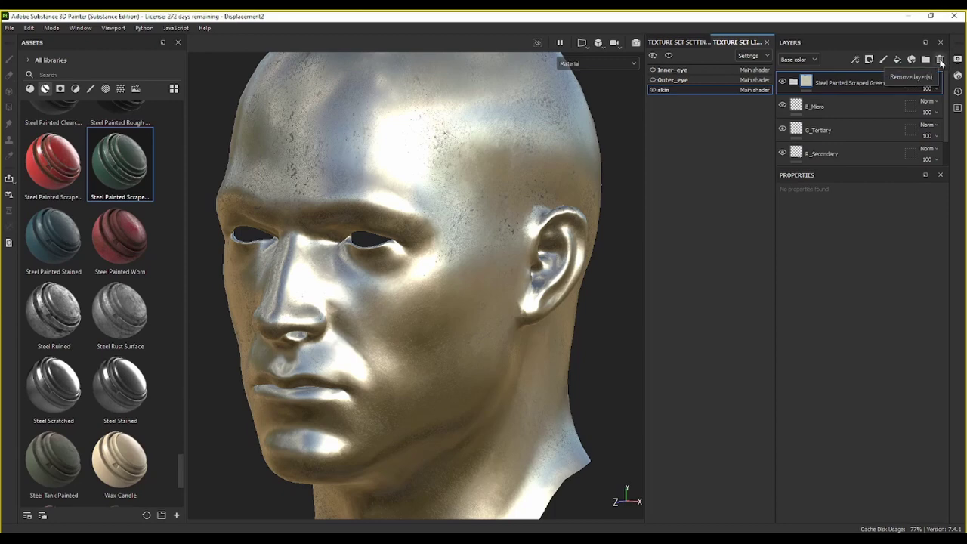
Step: Delete the Steel Painted Scraped Green layer and bring up the skin texture set's Bake Mesh Maps settings
{"action": "left_click", "coordinate": [940, 60]}
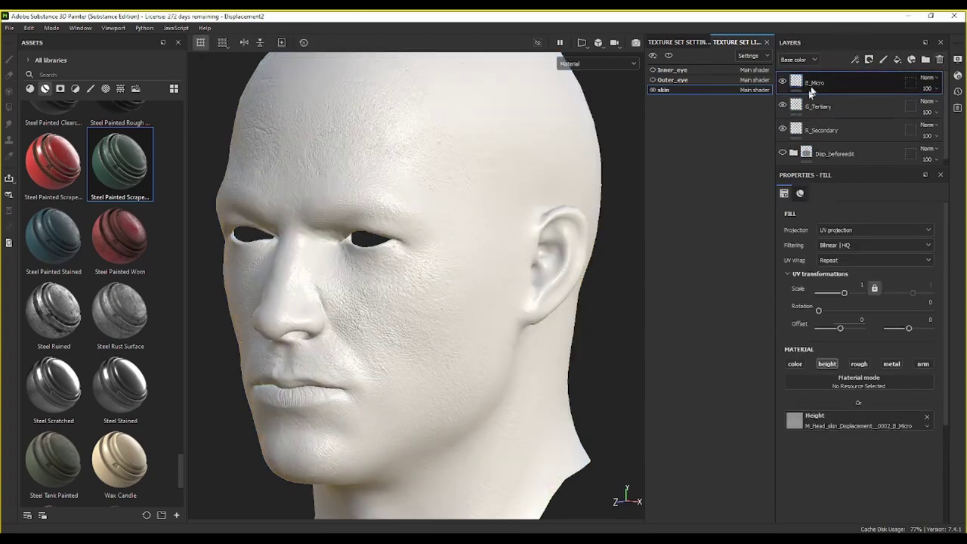
{"action": "left_click", "coordinate": [688, 42]}
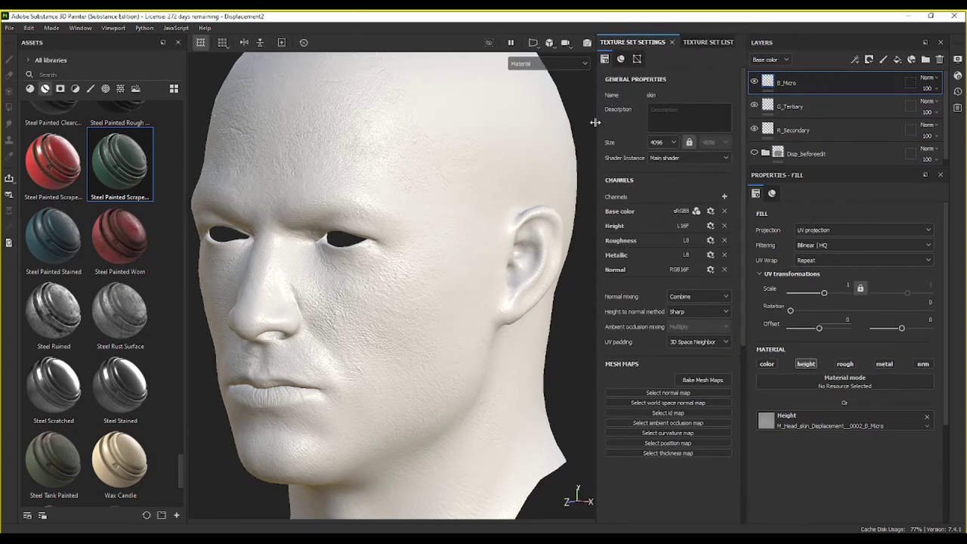
{"action": "left_click_drag", "start_coordinate": [643, 122], "coordinate": [595, 122]}
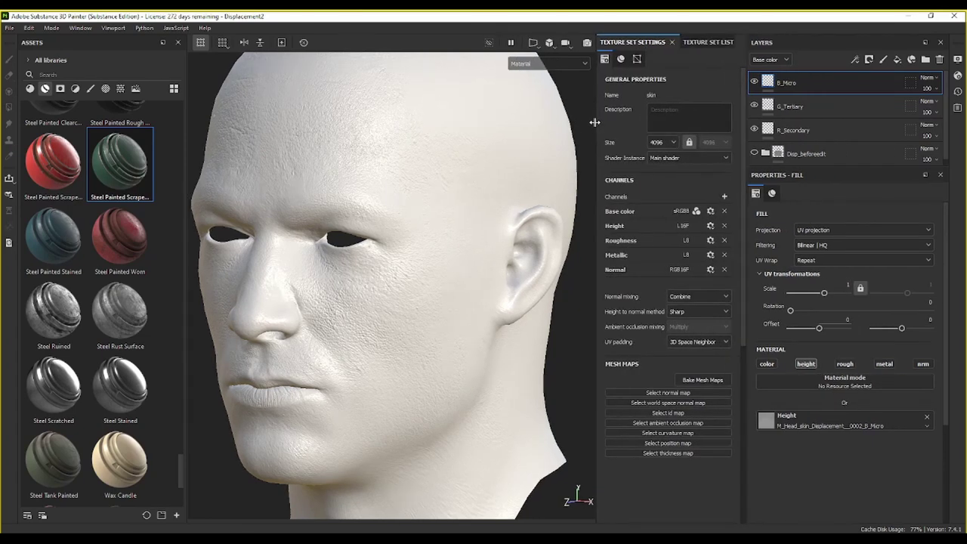
{"action": "left_click", "coordinate": [717, 381]}
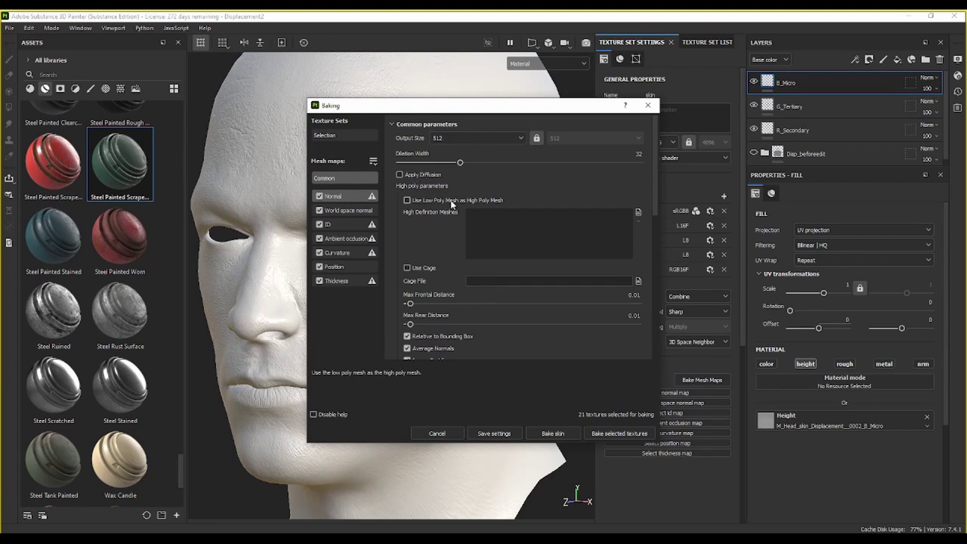
Step: Bake the skin mesh maps at 4096, using the low-poly mesh as the high-poly mesh
{"action": "left_click", "coordinate": [451, 201]}
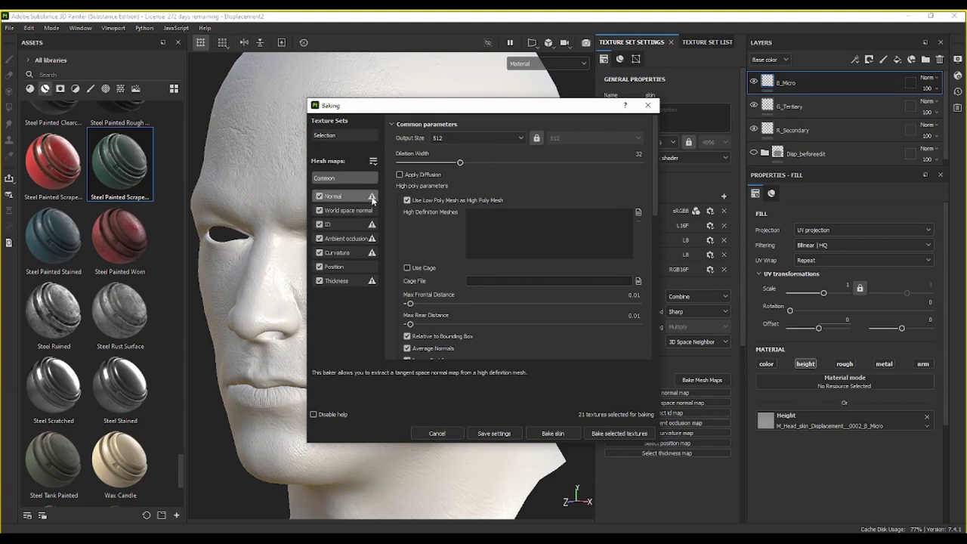
{"action": "left_click", "coordinate": [427, 198]}
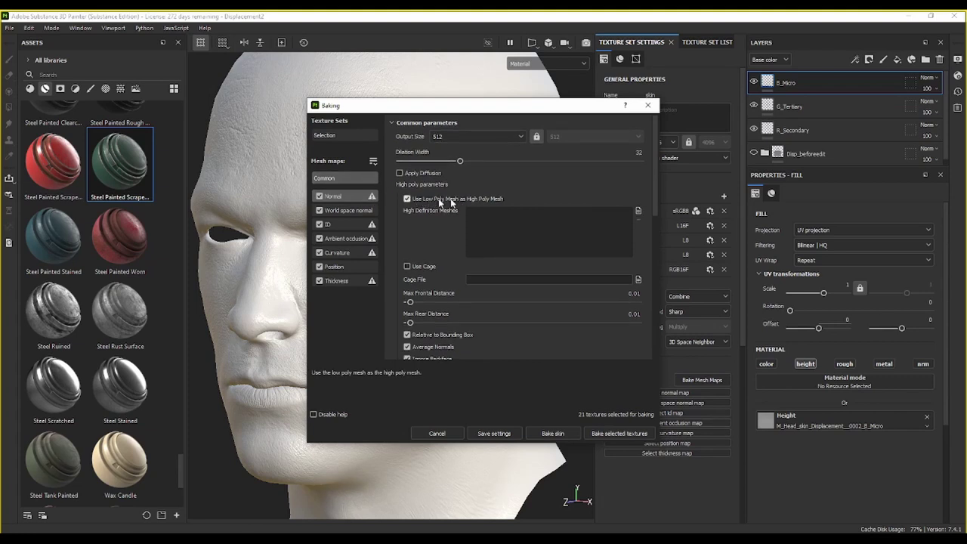
{"action": "left_click", "coordinate": [519, 137]}
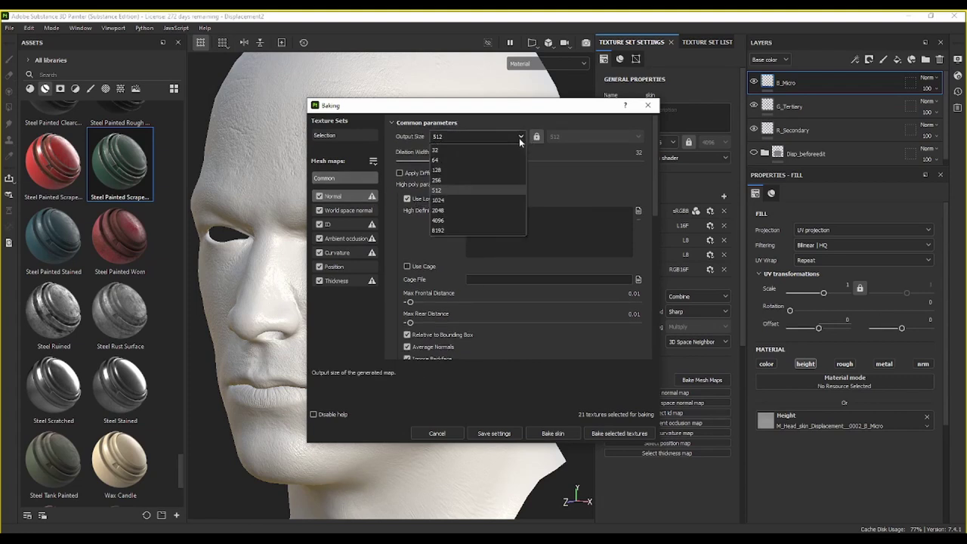
{"action": "left_click", "coordinate": [476, 220]}
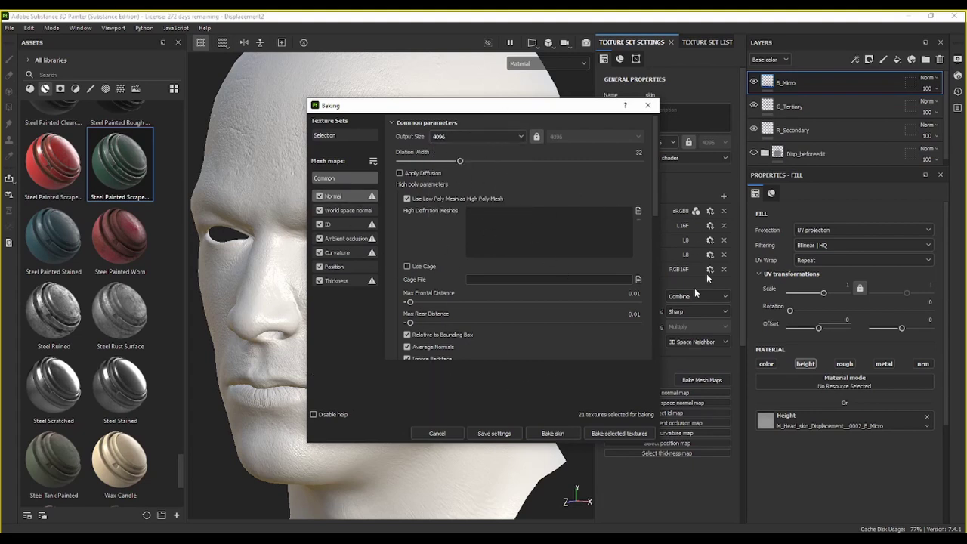
{"action": "left_click_drag", "start_coordinate": [453, 105], "coordinate": [327, 90]}
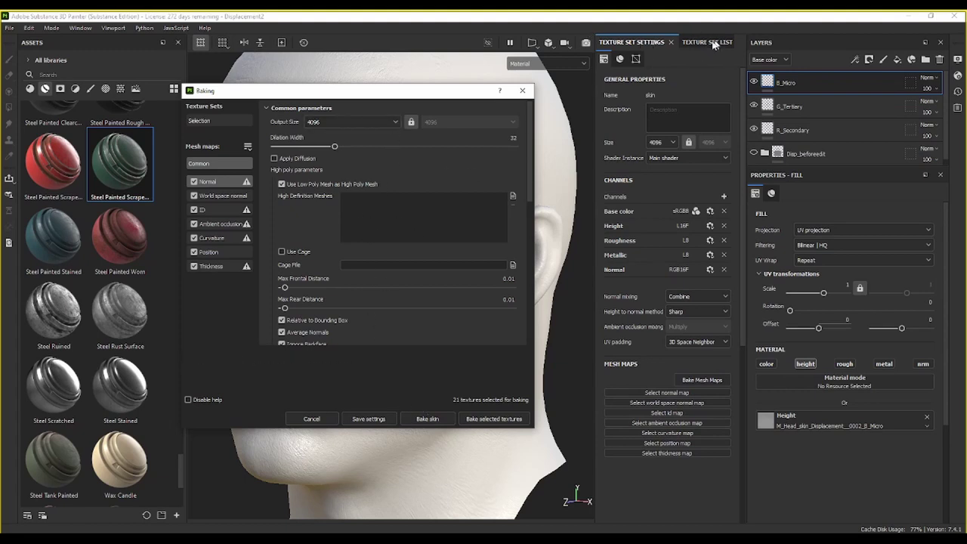
{"action": "left_click", "coordinate": [419, 421]}
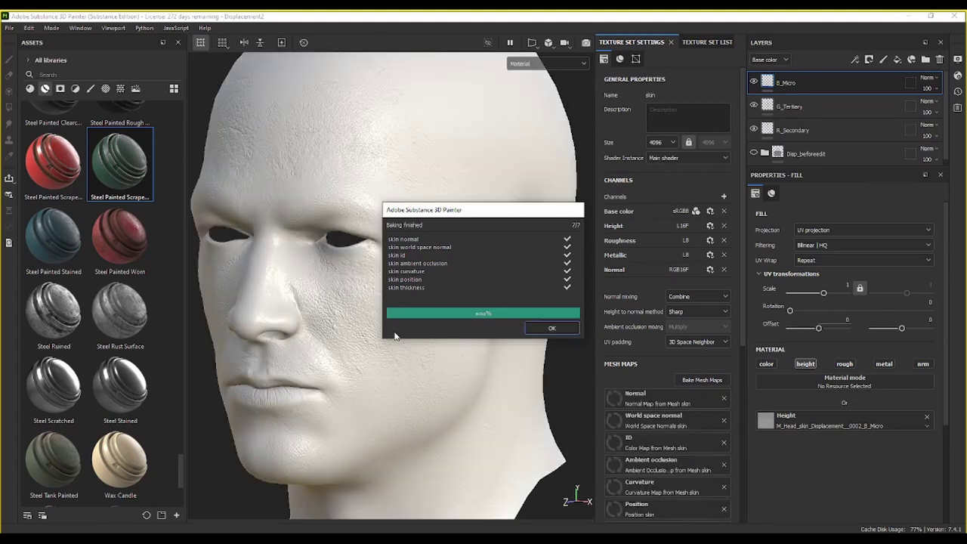
Step: Dismiss the bake report and apply Steel Painted Scraped Green from Assets onto the head
{"action": "left_click", "coordinate": [560, 328]}
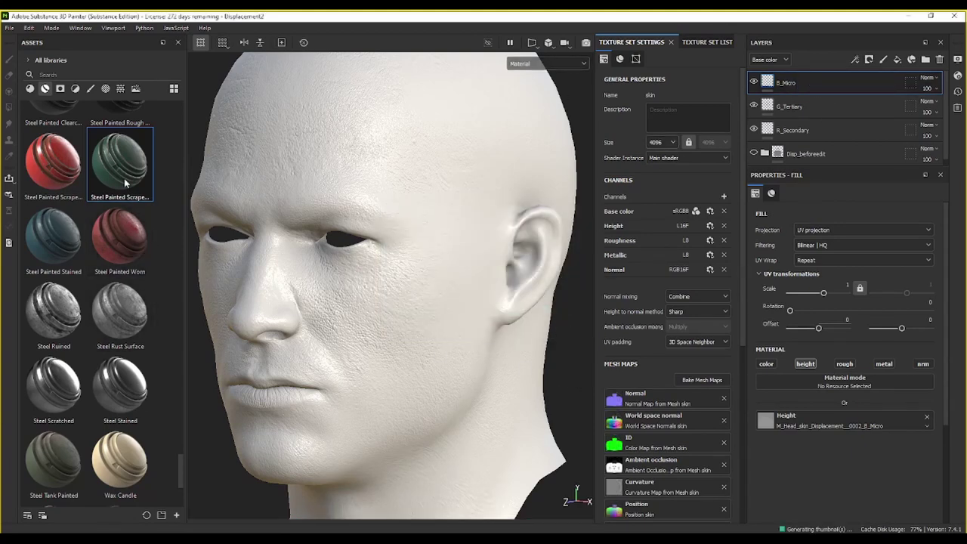
{"action": "left_click_drag", "start_coordinate": [122, 179], "coordinate": [496, 181]}
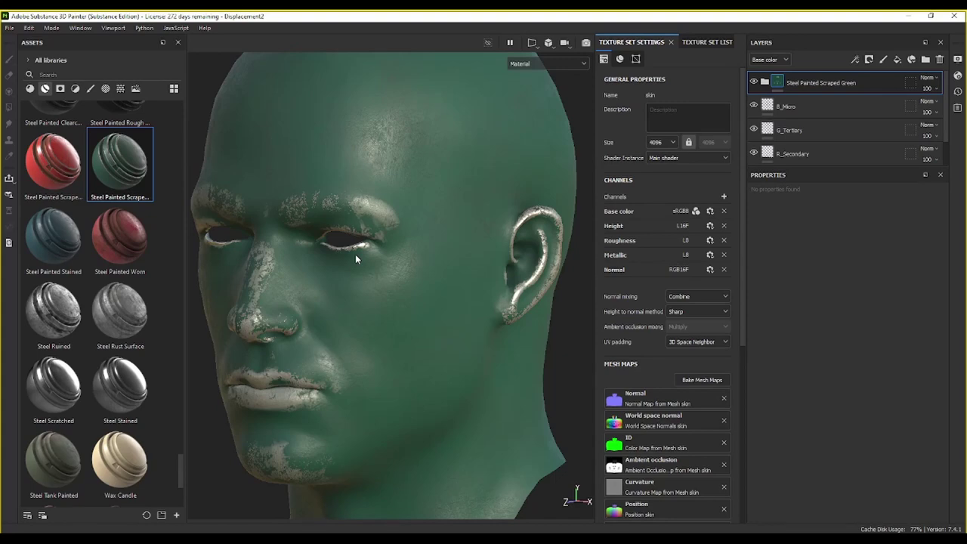
{"action": "scroll", "coordinate": [370, 290], "scroll_direction": "up", "scroll_amount": 4}
{"action": "scroll", "coordinate": [350, 280], "scroll_direction": "up", "scroll_amount": 2}
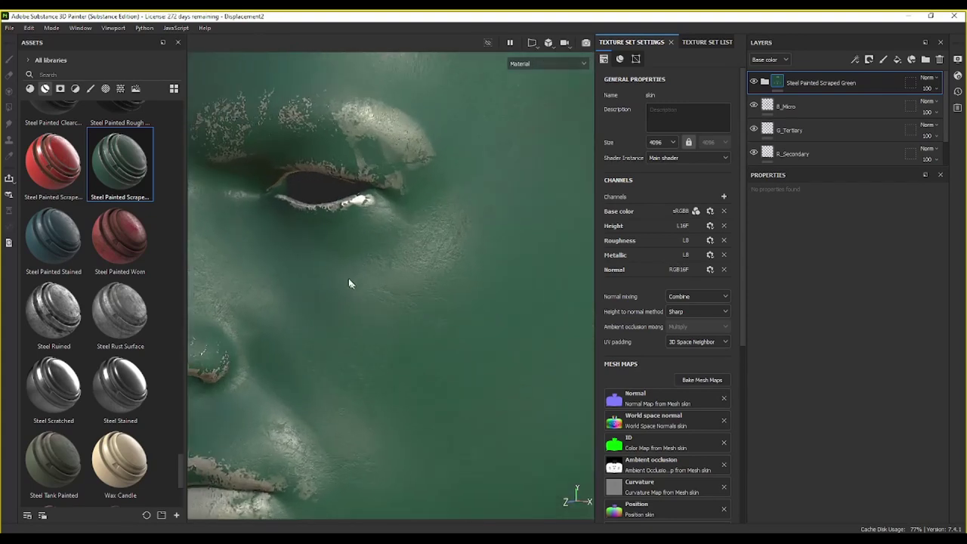
{"action": "middle_click_drag", "start_coordinate": [349, 280], "coordinate": [467, 219]}
{"action": "left_click_drag", "start_coordinate": [467, 219], "coordinate": [423, 249], "text": "alt"}
{"action": "scroll", "coordinate": [384, 200], "scroll_direction": "up", "scroll_amount": 2}
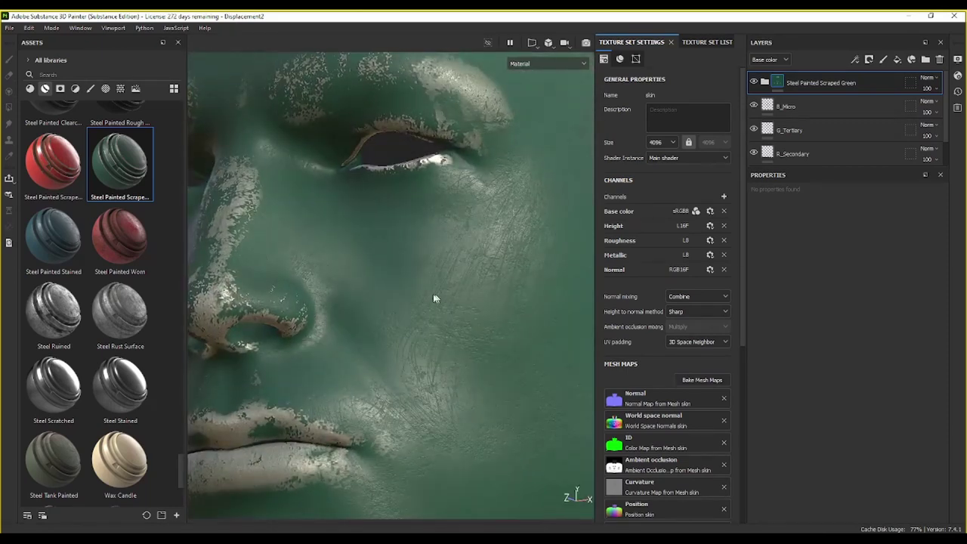
{"action": "scroll", "coordinate": [430, 287], "scroll_direction": "up", "scroll_amount": 2}
{"action": "mouse_move", "coordinate": [428, 285]}
{"action": "middle_mouse_down"}
{"action": "mouse_move", "coordinate": [410, 170]}
{"action": "mouse_move", "coordinate": [413, 215]}
{"action": "middle_mouse_up"}
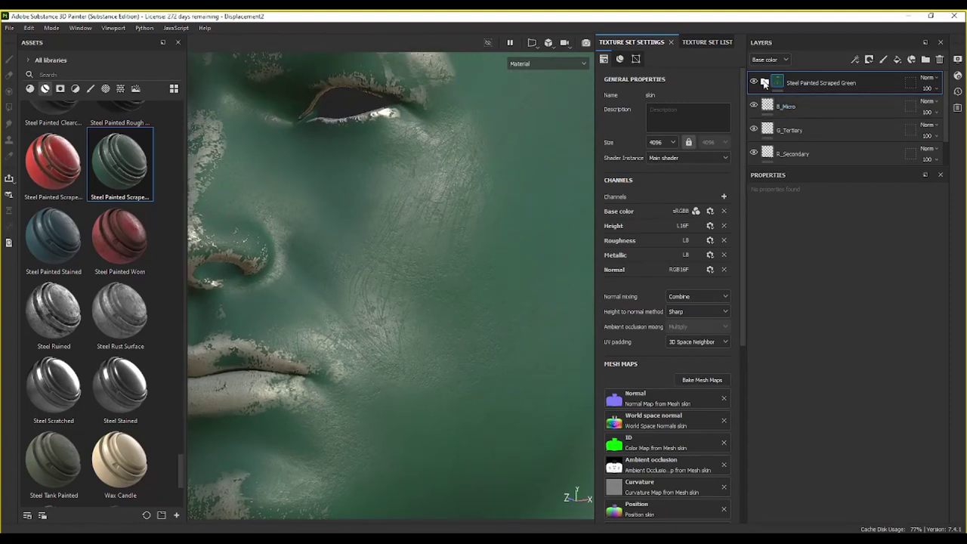
Step: Expand the Steel Painted Scraped Green folder and select its Base Metal sublayer
{"action": "left_click", "coordinate": [763, 83]}
{"action": "scroll", "coordinate": [776, 98], "scroll_direction": "down", "scroll_amount": 2}
{"action": "scroll", "coordinate": [809, 145], "scroll_direction": "down", "scroll_amount": 3}
{"action": "scroll", "coordinate": [792, 128], "scroll_direction": "down", "scroll_amount": 2}
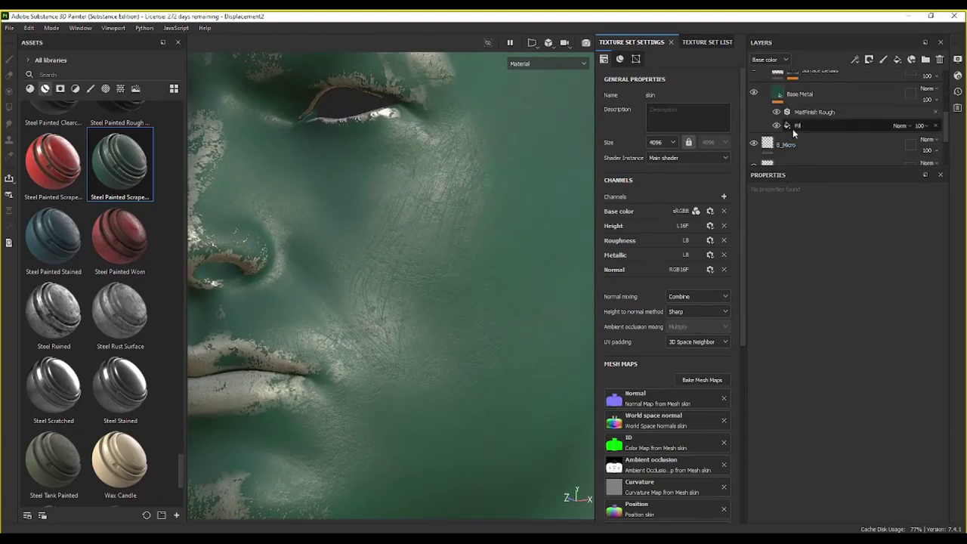
{"action": "scroll", "coordinate": [810, 129], "scroll_direction": "up", "scroll_amount": 1}
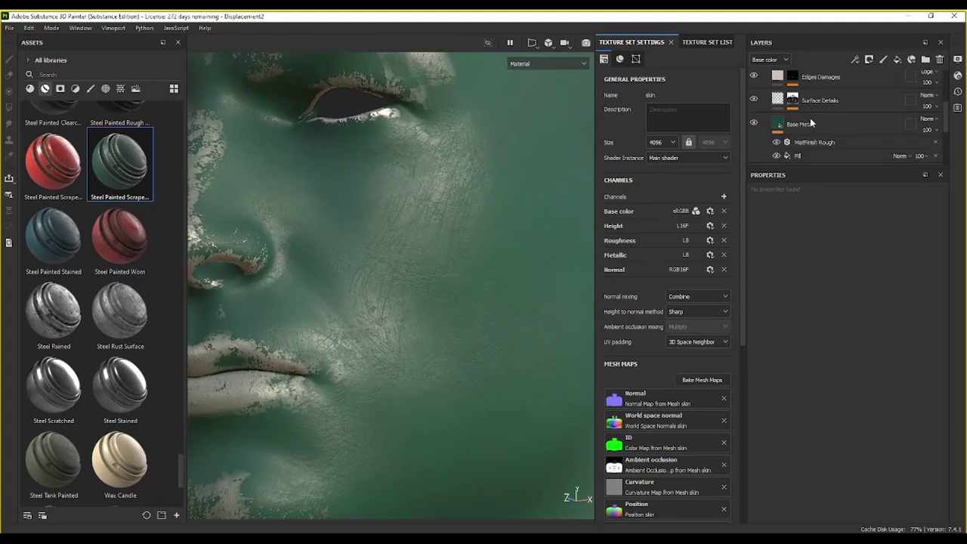
{"action": "left_click", "coordinate": [809, 119]}
{"action": "scroll", "coordinate": [807, 136], "scroll_direction": "up", "scroll_amount": 3}
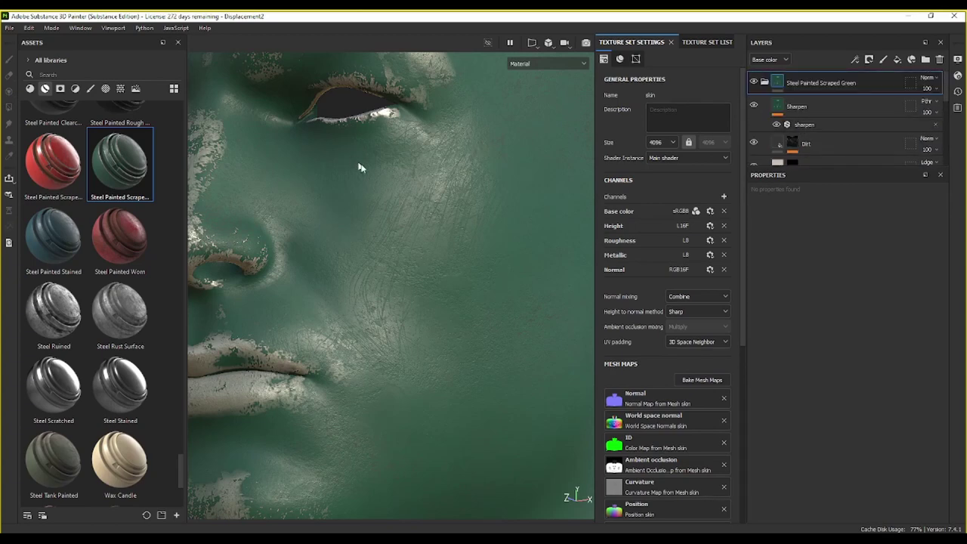
{"action": "mouse_move", "coordinate": [363, 167]}
{"action": "left_mouse_down", "text": "alt"}
{"action": "mouse_move", "coordinate": [398, 189]}
{"action": "mouse_move", "coordinate": [544, 197]}
{"action": "left_mouse_up", "text": "alt"}
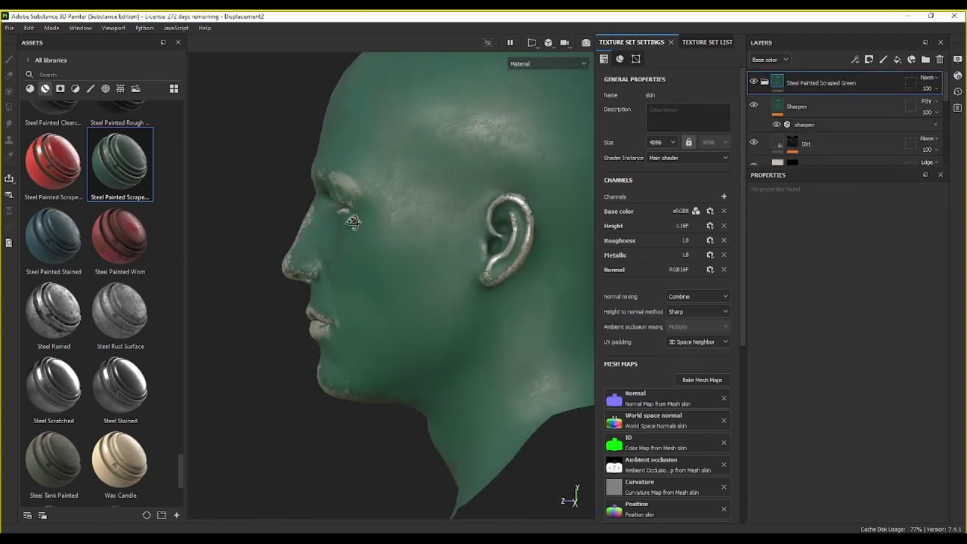
{"action": "scroll", "coordinate": [560, 203], "scroll_direction": "up", "scroll_amount": 3}
{"action": "scroll", "coordinate": [472, 238], "scroll_direction": "up", "scroll_amount": 2}
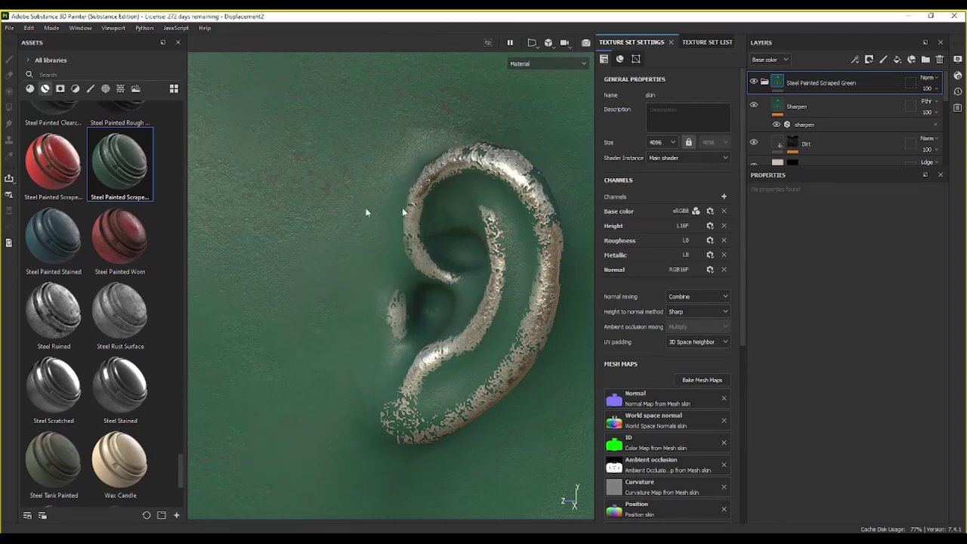
{"action": "scroll", "coordinate": [367, 211], "scroll_direction": "up", "scroll_amount": 5}
{"action": "mouse_move", "coordinate": [518, 249]}
{"action": "left_mouse_down", "text": "alt"}
{"action": "mouse_move", "coordinate": [434, 245]}
{"action": "mouse_move", "coordinate": [501, 211]}
{"action": "left_mouse_up", "text": "alt"}
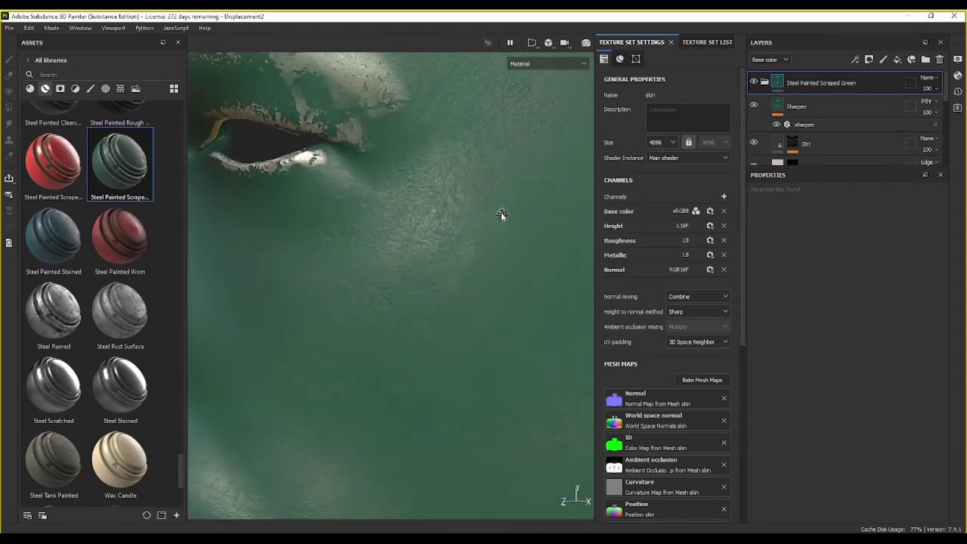
Step: Hide the Sharpen sublayer and other detail sublayers such as Dirt and Edges Damages
{"action": "left_click", "coordinate": [754, 106]}
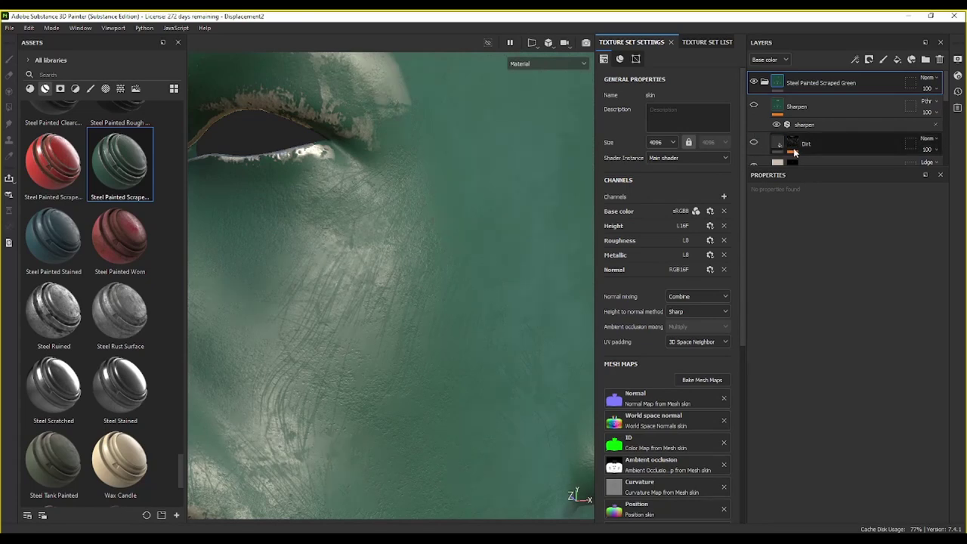
{"action": "scroll", "coordinate": [755, 144], "scroll_direction": "down", "scroll_amount": 3}
{"action": "left_click", "coordinate": [754, 129]}
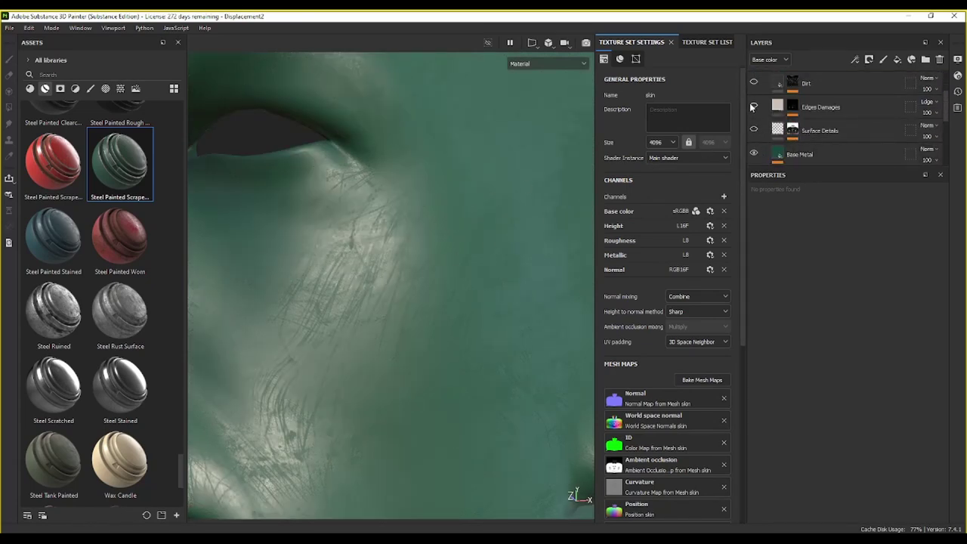
{"action": "left_click", "coordinate": [752, 107]}
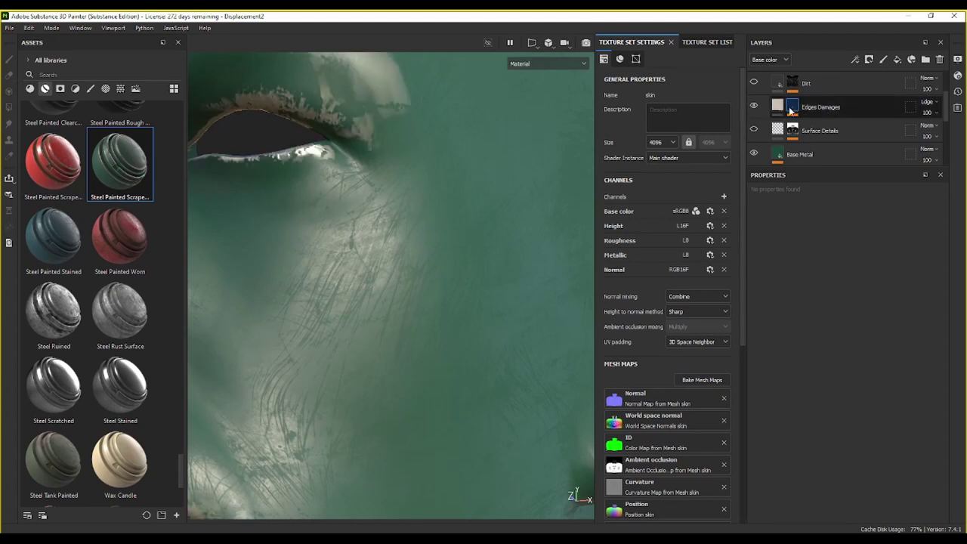
{"action": "left_click", "coordinate": [797, 112]}
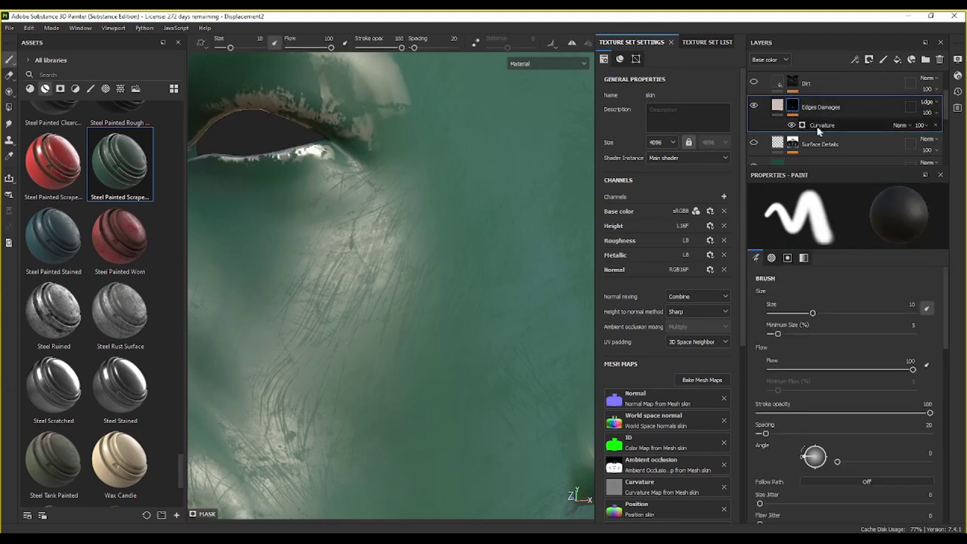
{"action": "left_click", "coordinate": [822, 126]}
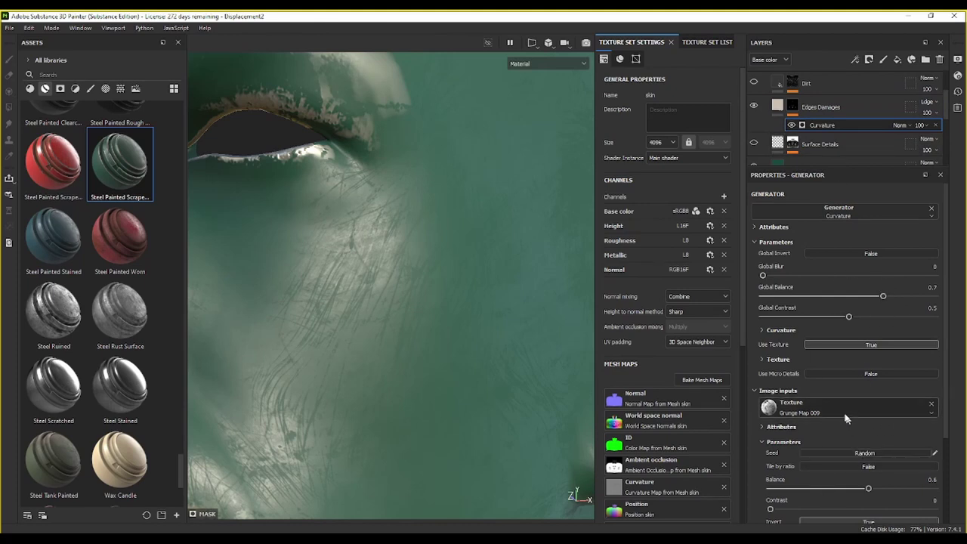
{"action": "left_click", "coordinate": [931, 405]}
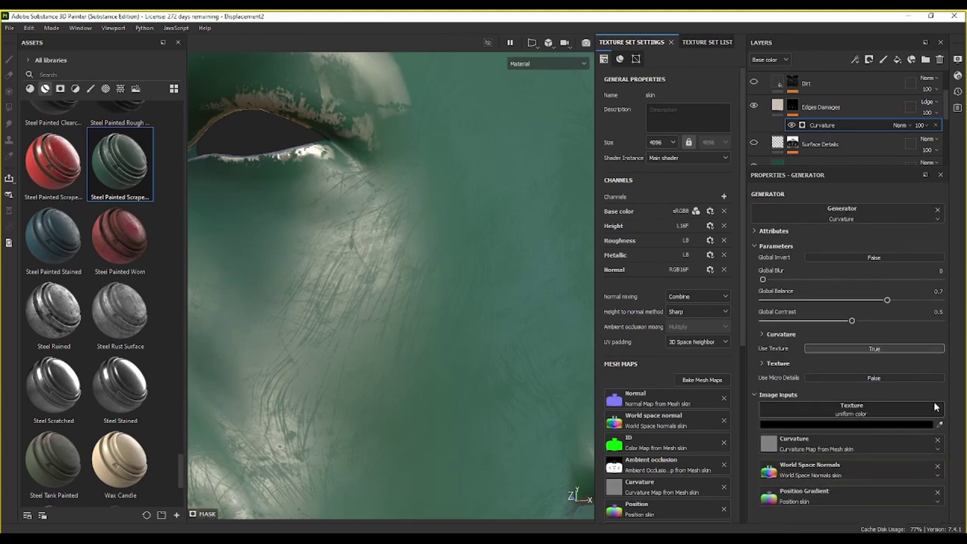
{"action": "mouse_move", "coordinate": [395, 280]}
{"action": "middle_mouse_down"}
{"action": "mouse_move", "coordinate": [513, 183]}
{"action": "mouse_move", "coordinate": [453, 200]}
{"action": "middle_mouse_up"}
{"action": "left_click_drag", "start_coordinate": [453, 200], "coordinate": [340, 249], "text": "alt"}
{"action": "scroll", "coordinate": [314, 265], "scroll_direction": "up", "scroll_amount": 3}
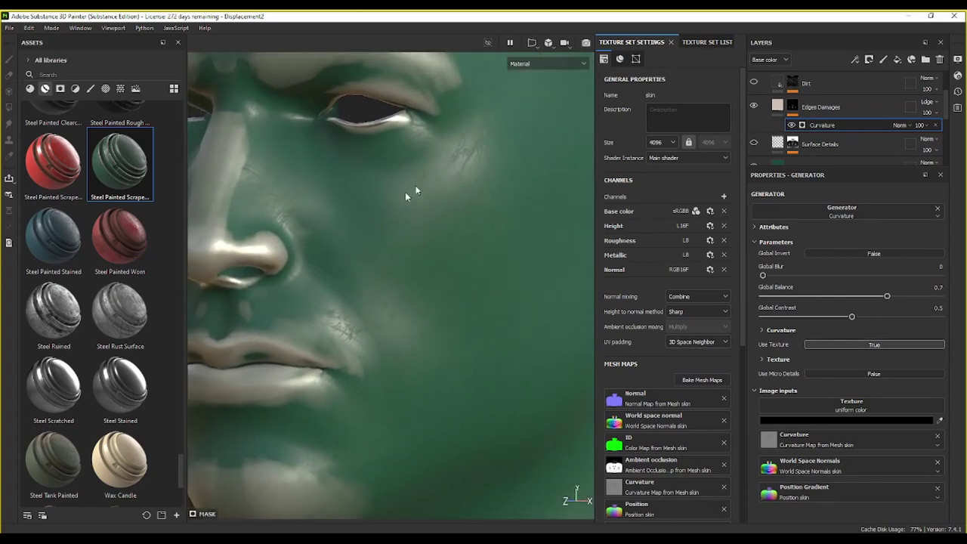
{"action": "scroll", "coordinate": [524, 178], "scroll_direction": "down", "scroll_amount": 2}
{"action": "left_click_drag", "start_coordinate": [547, 194], "coordinate": [392, 272], "text": "alt"}
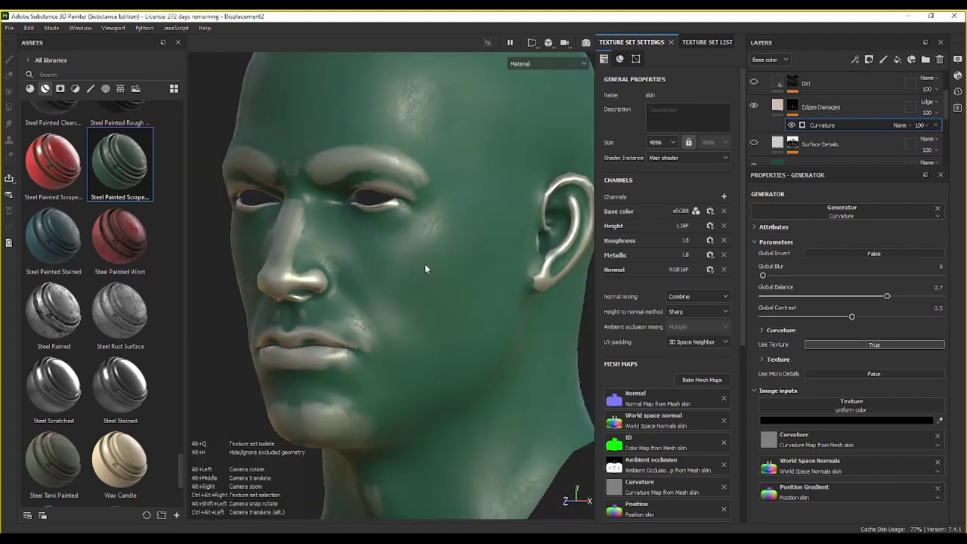
{"action": "left_click_drag", "start_coordinate": [120, 163], "coordinate": [815, 83]}
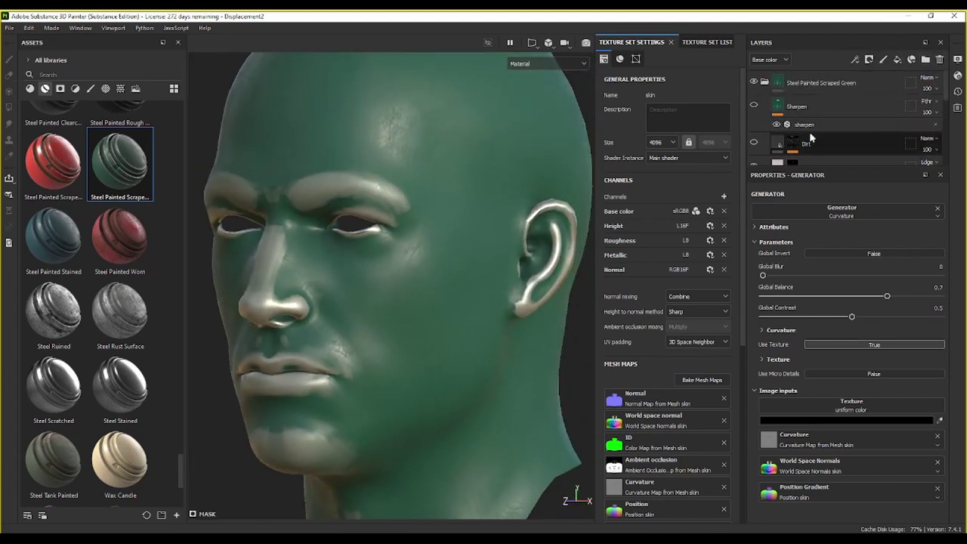
Step: Delete the Steel Painted Scraped Green folder from the layer stack
{"action": "left_click", "coordinate": [765, 82]}
{"action": "left_click", "coordinate": [824, 83]}
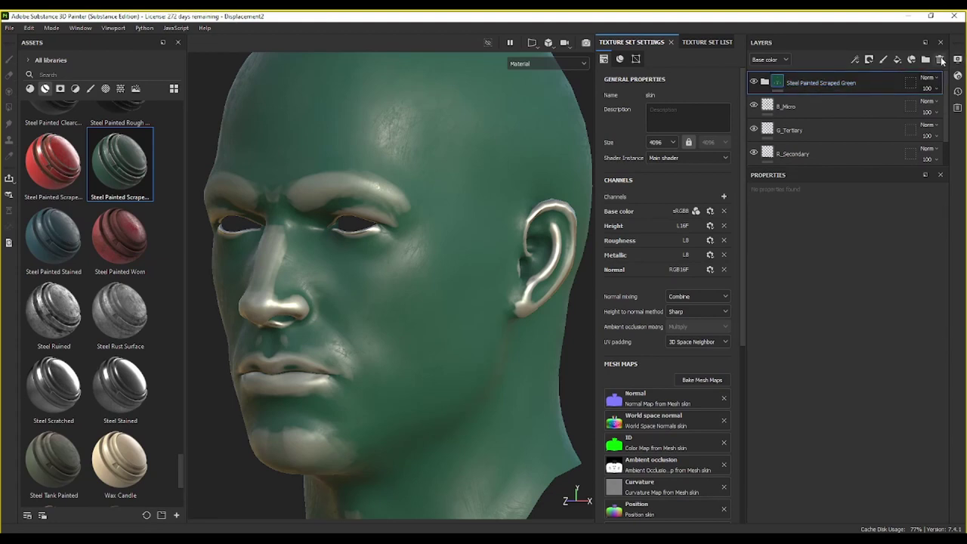
{"action": "left_click", "coordinate": [939, 60]}
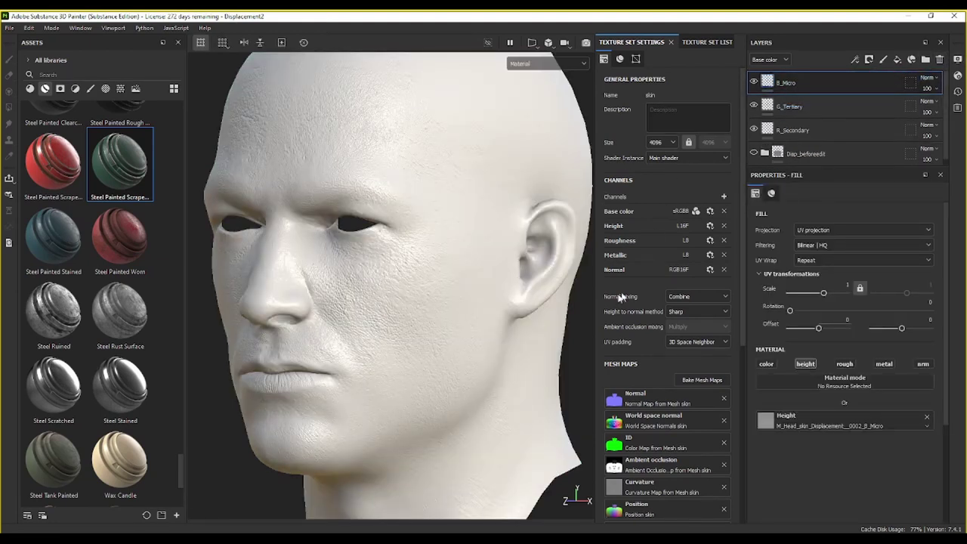
Step: Switch the viewport to Normal+Height+Mesh and orbit around the head's side
{"action": "left_click", "coordinate": [518, 64]}
{"action": "left_click", "coordinate": [544, 160]}
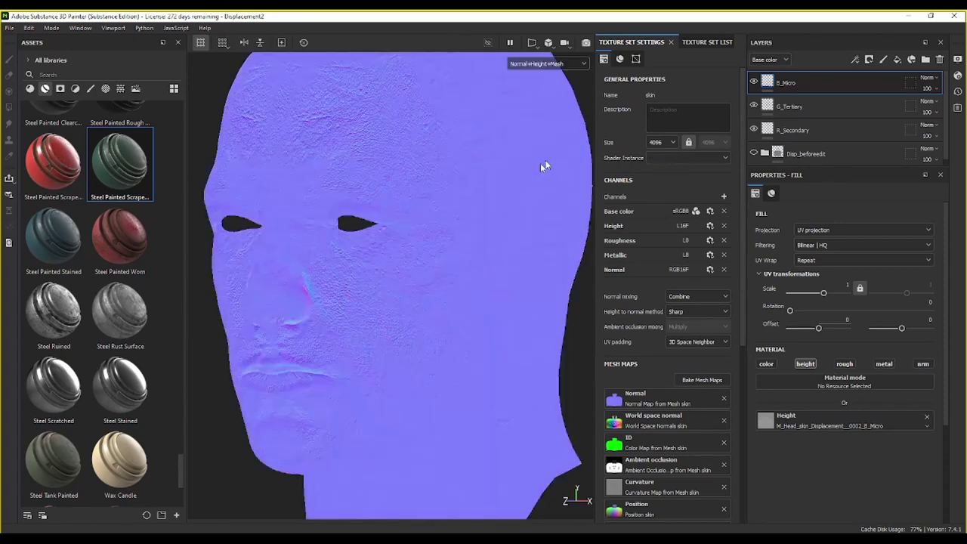
{"action": "mouse_move", "coordinate": [438, 237]}
{"action": "left_mouse_down", "text": "alt"}
{"action": "mouse_move", "coordinate": [347, 183]}
{"action": "mouse_move", "coordinate": [397, 205]}
{"action": "mouse_move", "coordinate": [423, 189]}
{"action": "mouse_move", "coordinate": [400, 169]}
{"action": "mouse_move", "coordinate": [412, 167]}
{"action": "mouse_move", "coordinate": [407, 315]}
{"action": "mouse_move", "coordinate": [406, 167]}
{"action": "left_mouse_up", "text": "alt"}
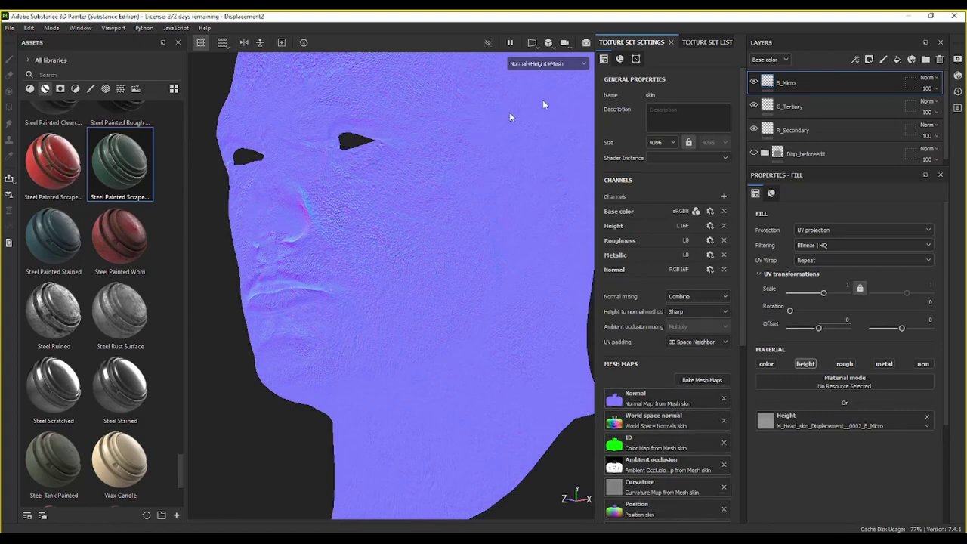
{"action": "mouse_move", "coordinate": [398, 248]}
{"action": "left_mouse_down", "text": "alt"}
{"action": "mouse_move", "coordinate": [406, 249]}
{"action": "mouse_move", "coordinate": [389, 220]}
{"action": "mouse_move", "coordinate": [324, 287]}
{"action": "mouse_move", "coordinate": [401, 312]}
{"action": "mouse_move", "coordinate": [330, 317]}
{"action": "mouse_move", "coordinate": [387, 252]}
{"action": "mouse_move", "coordinate": [454, 264]}
{"action": "left_mouse_up", "text": "alt"}
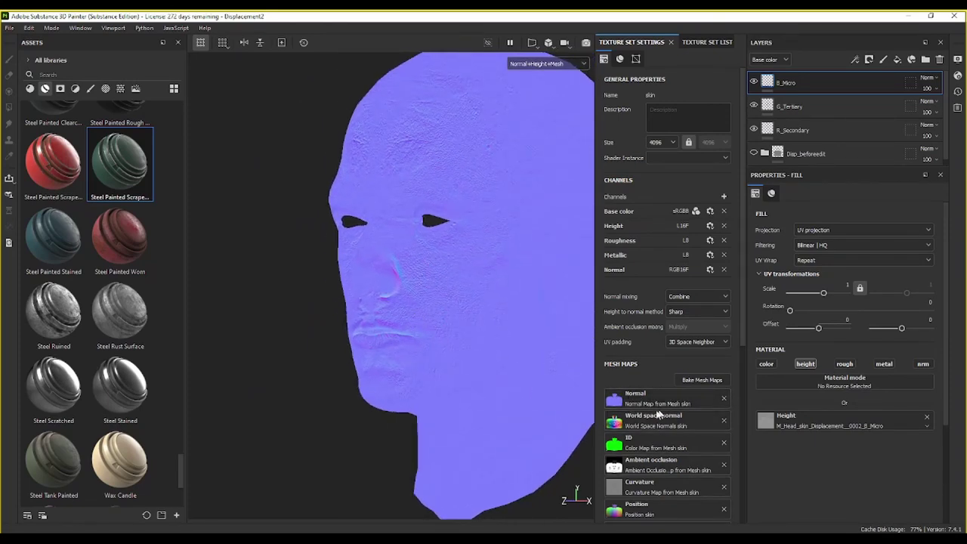
Step: Reopen the mesh map baking settings and review the ID, Normal and common parameters
{"action": "left_click", "coordinate": [702, 380]}
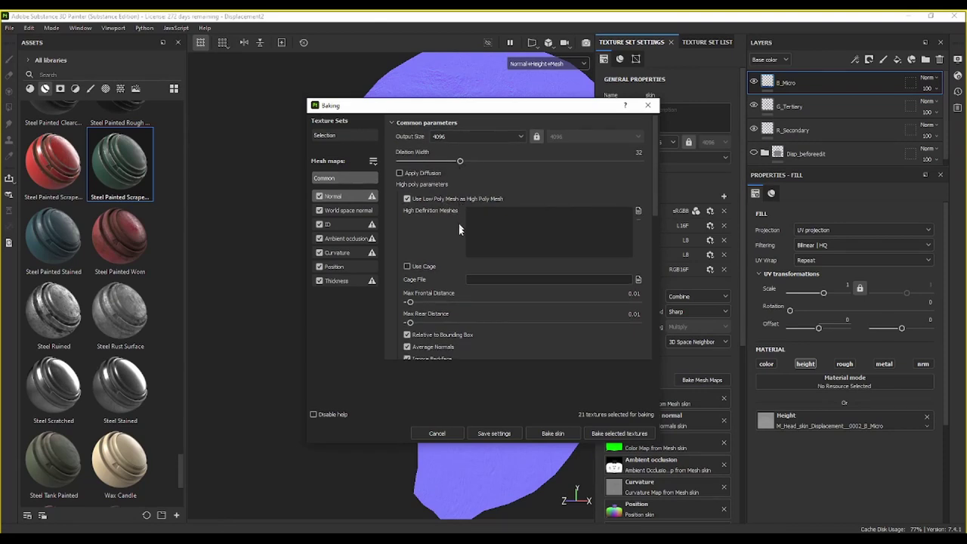
{"action": "left_click", "coordinate": [344, 224]}
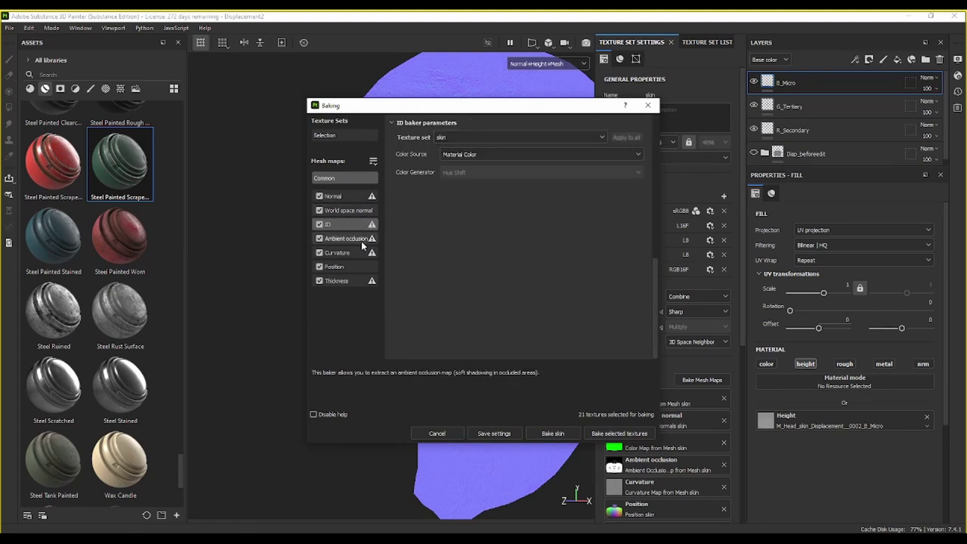
{"action": "left_click", "coordinate": [355, 196]}
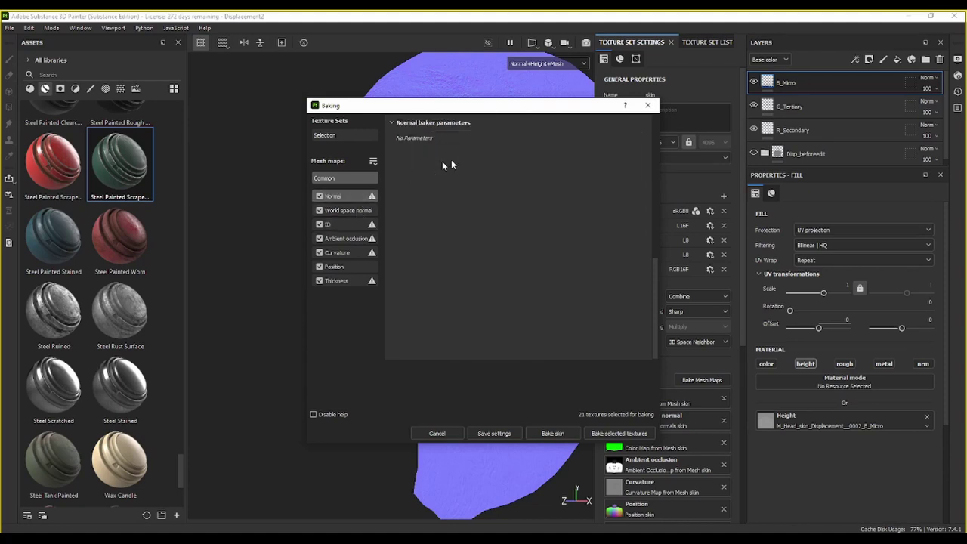
{"action": "left_click", "coordinate": [344, 179]}
Step: Untick Use Low Poly Mesh as High Poly, cancel the mesh browser, and close without baking
{"action": "left_click", "coordinate": [425, 198]}
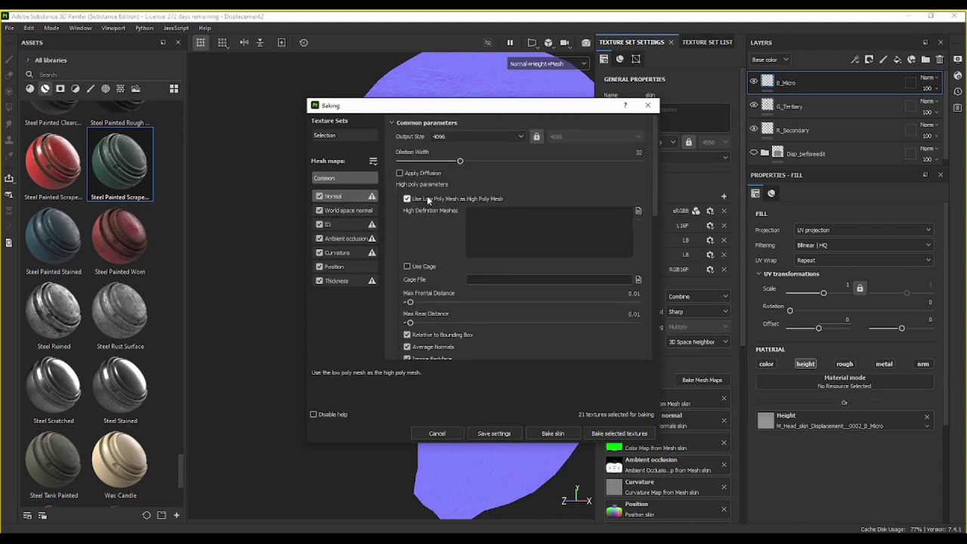
{"action": "left_click", "coordinate": [637, 210]}
{"action": "left_click", "coordinate": [861, 354]}
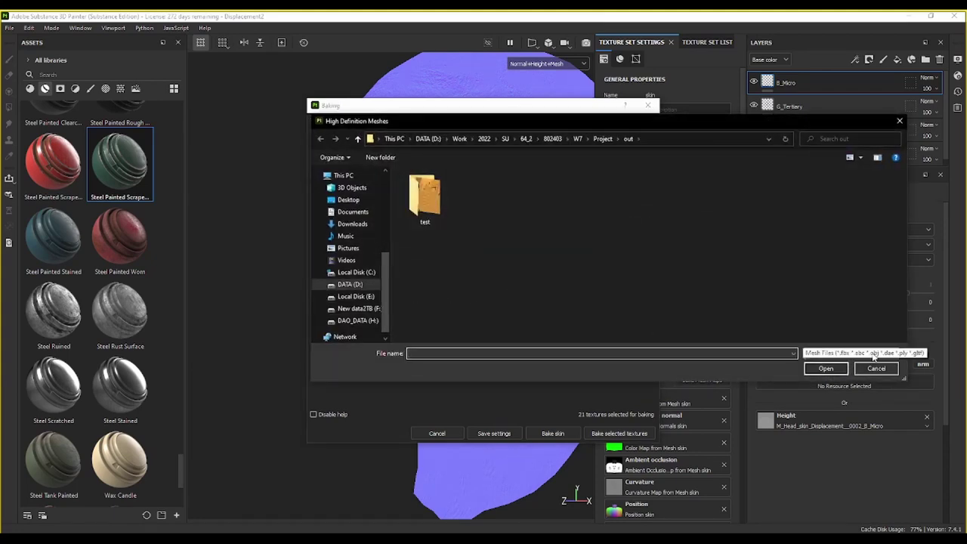
{"action": "left_click", "coordinate": [883, 124]}
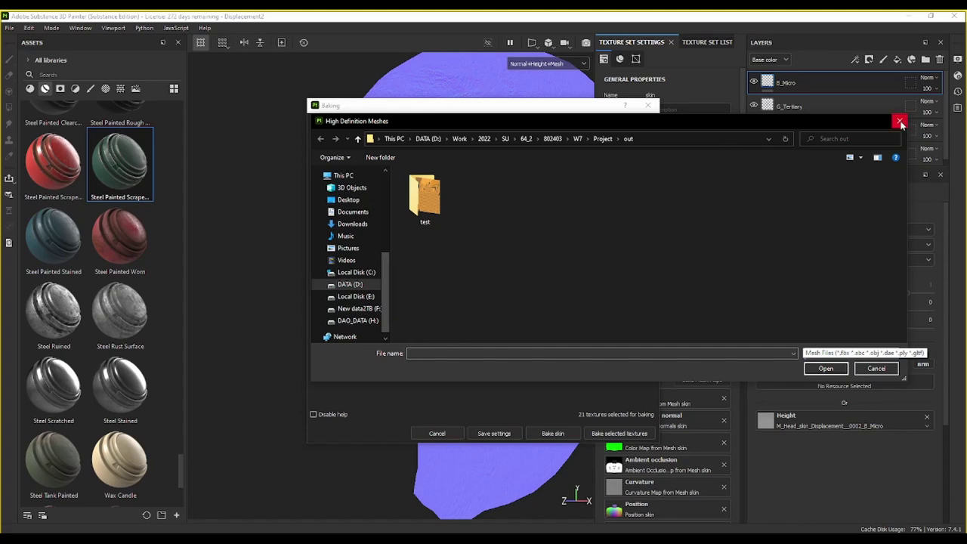
{"action": "left_click", "coordinate": [899, 121]}
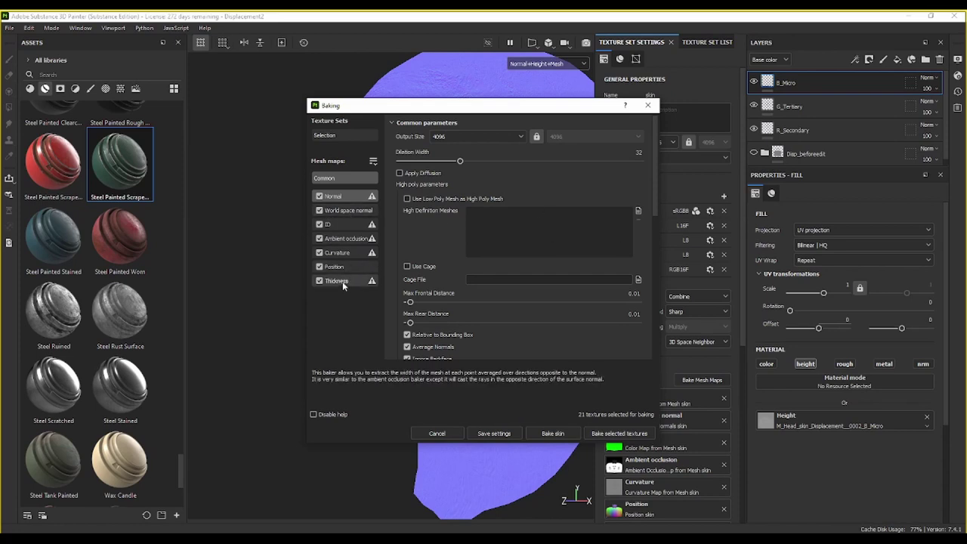
{"action": "left_click", "coordinate": [650, 106]}
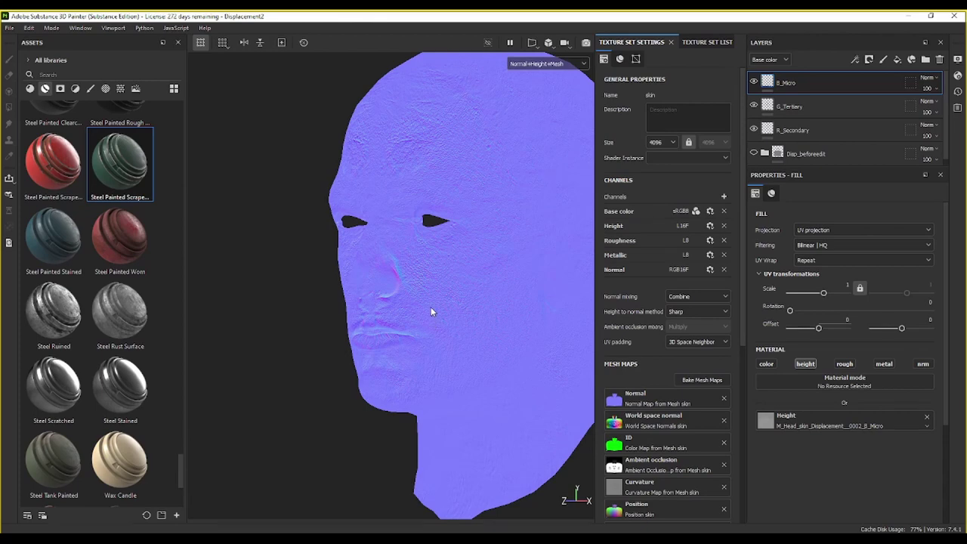
Step: Switch the viewport back to Material mode and orbit around the white head's skin detail
{"action": "mouse_move", "coordinate": [426, 299]}
{"action": "left_mouse_down", "text": "alt"}
{"action": "mouse_move", "coordinate": [384, 319]}
{"action": "mouse_move", "coordinate": [443, 356]}
{"action": "mouse_move", "coordinate": [536, 338]}
{"action": "mouse_move", "coordinate": [355, 346]}
{"action": "mouse_move", "coordinate": [339, 370]}
{"action": "mouse_move", "coordinate": [436, 370]}
{"action": "mouse_move", "coordinate": [438, 265]}
{"action": "mouse_move", "coordinate": [496, 254]}
{"action": "mouse_move", "coordinate": [403, 258]}
{"action": "mouse_move", "coordinate": [438, 287]}
{"action": "mouse_move", "coordinate": [382, 313]}
{"action": "mouse_move", "coordinate": [324, 304]}
{"action": "mouse_move", "coordinate": [460, 313]}
{"action": "mouse_move", "coordinate": [430, 328]}
{"action": "mouse_move", "coordinate": [362, 403]}
{"action": "mouse_move", "coordinate": [408, 309]}
{"action": "mouse_move", "coordinate": [438, 297]}
{"action": "mouse_move", "coordinate": [339, 330]}
{"action": "mouse_move", "coordinate": [332, 254]}
{"action": "mouse_move", "coordinate": [415, 273]}
{"action": "mouse_move", "coordinate": [367, 259]}
{"action": "mouse_move", "coordinate": [425, 329]}
{"action": "mouse_move", "coordinate": [395, 297]}
{"action": "left_mouse_up", "text": "alt"}
{"action": "scroll", "coordinate": [436, 370], "scroll_direction": "up", "scroll_amount": 3}
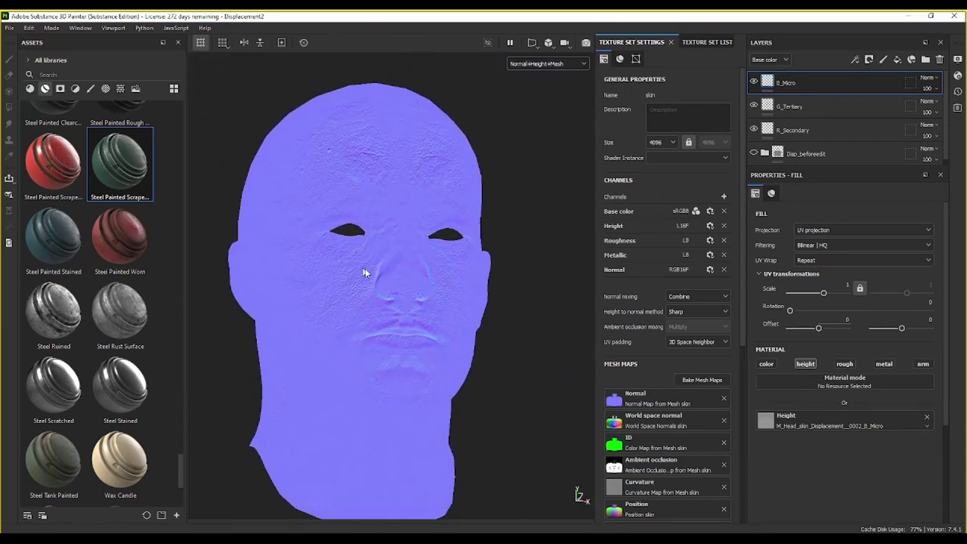
{"action": "left_click", "coordinate": [544, 64]}
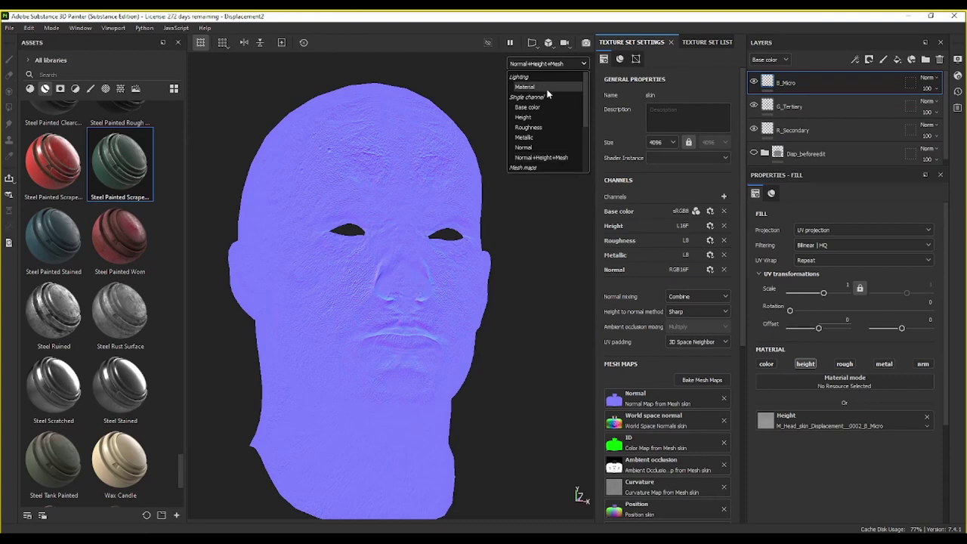
{"action": "left_click", "coordinate": [547, 89]}
{"action": "mouse_move", "coordinate": [502, 274]}
{"action": "left_mouse_down", "text": "alt"}
{"action": "mouse_move", "coordinate": [442, 227]}
{"action": "mouse_move", "coordinate": [357, 263]}
{"action": "mouse_move", "coordinate": [454, 297]}
{"action": "mouse_move", "coordinate": [516, 263]}
{"action": "mouse_move", "coordinate": [506, 255]}
{"action": "left_mouse_up", "text": "alt"}
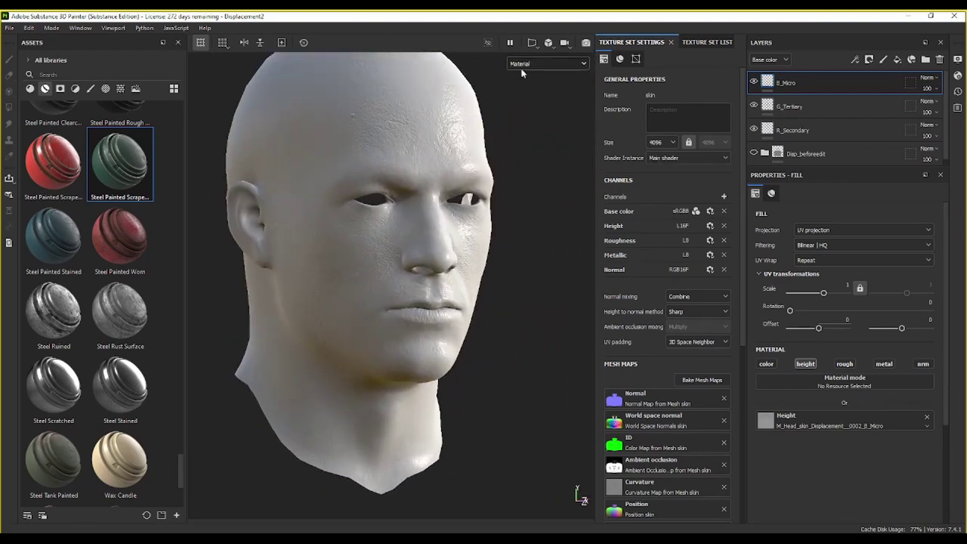
{"action": "mouse_move", "coordinate": [506, 217]}
{"action": "left_mouse_down", "text": "alt"}
{"action": "mouse_move", "coordinate": [448, 259]}
{"action": "mouse_move", "coordinate": [344, 244]}
{"action": "left_mouse_up", "text": "alt"}
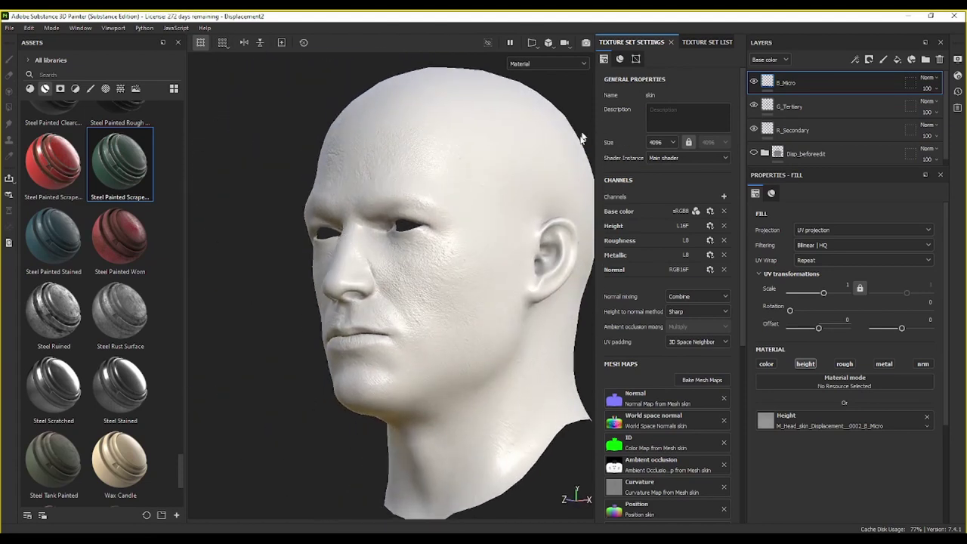
{"action": "mouse_move", "coordinate": [488, 244]}
{"action": "middle_mouse_down", "text": "alt"}
{"action": "mouse_move", "coordinate": [415, 209]}
{"action": "mouse_move", "coordinate": [429, 229]}
{"action": "middle_mouse_up", "text": "alt"}
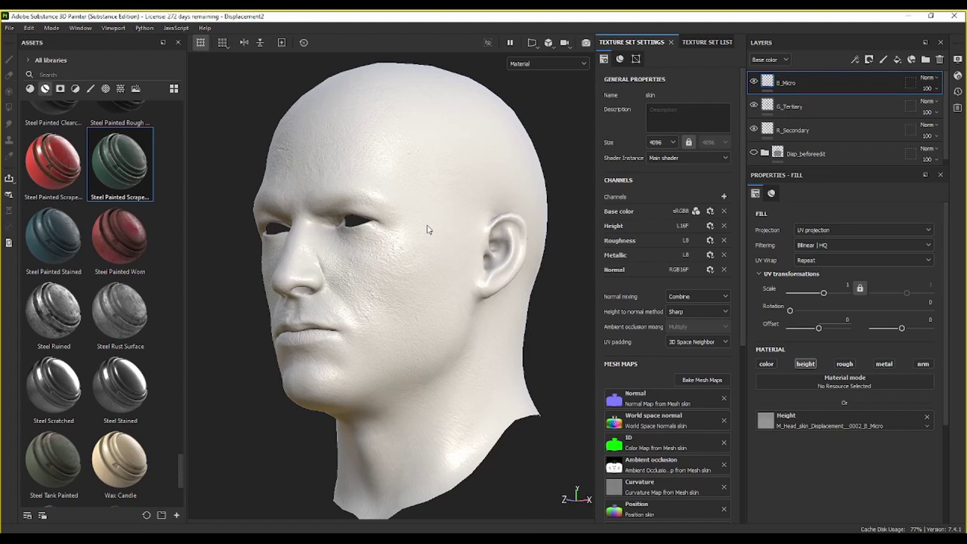
{"action": "middle_click_drag", "start_coordinate": [426, 229], "coordinate": [404, 247], "text": "alt"}
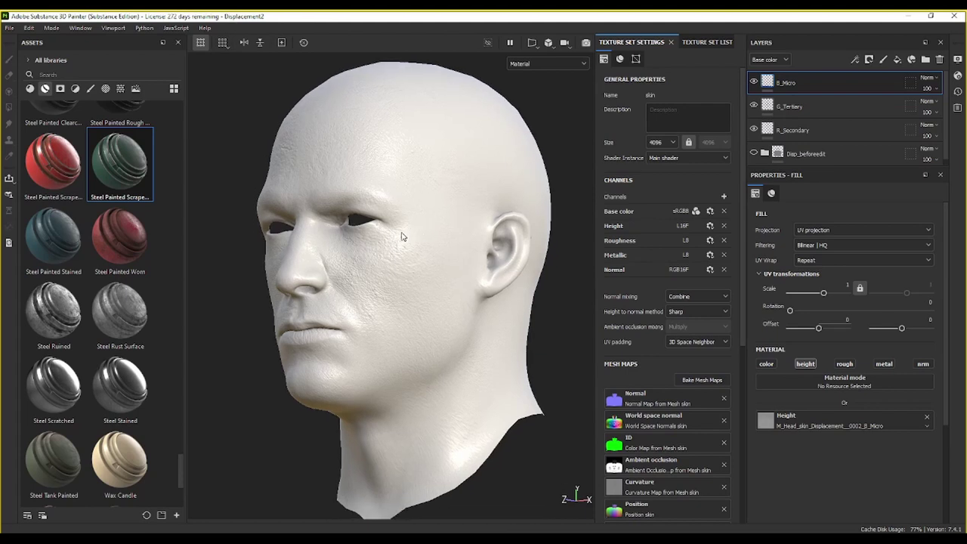
{"action": "mouse_move", "coordinate": [403, 247]}
{"action": "left_mouse_down", "text": "alt"}
{"action": "mouse_move", "coordinate": [431, 199]}
{"action": "mouse_move", "coordinate": [384, 255]}
{"action": "left_mouse_up", "text": "alt"}
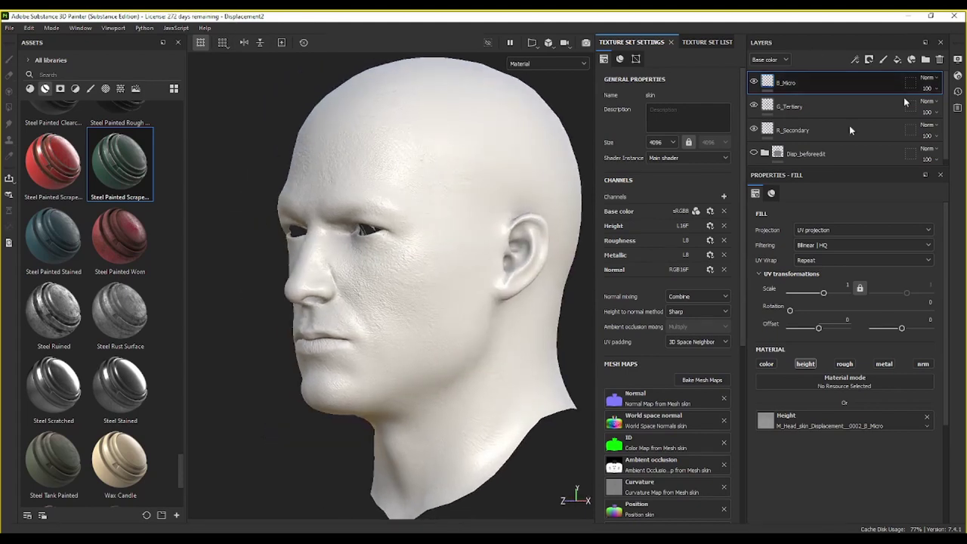
{"action": "left_click", "coordinate": [9, 28]}
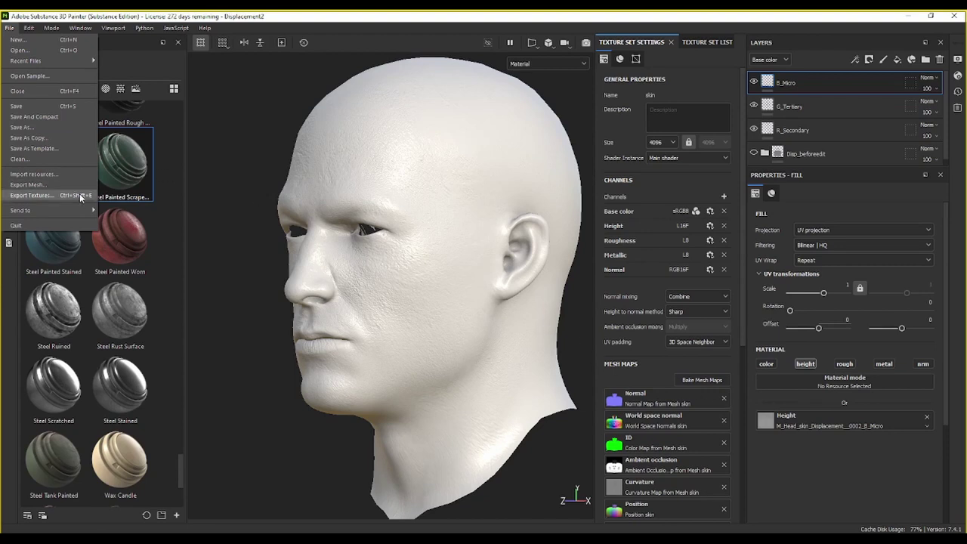
{"action": "left_click", "coordinate": [653, 462]}
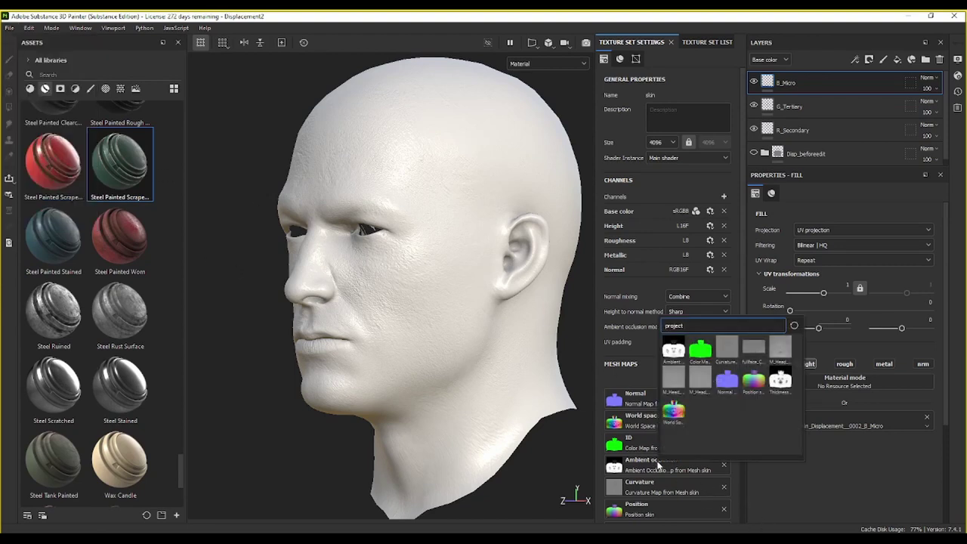
{"action": "key", "text": "Escape"}
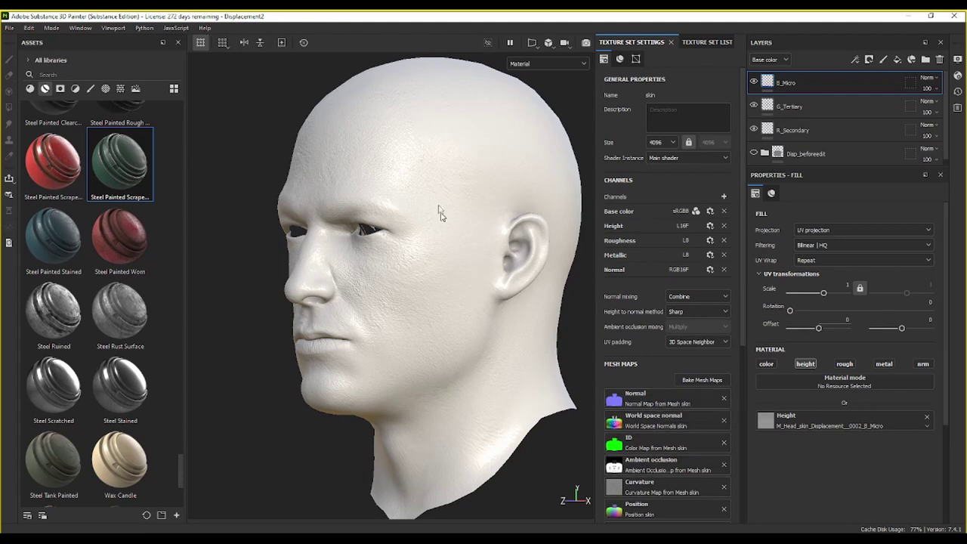
{"action": "mouse_move", "coordinate": [442, 209]}
{"action": "left_mouse_down", "text": "alt"}
{"action": "mouse_move", "coordinate": [500, 277]}
{"action": "mouse_move", "coordinate": [414, 298]}
{"action": "left_mouse_up", "text": "alt"}
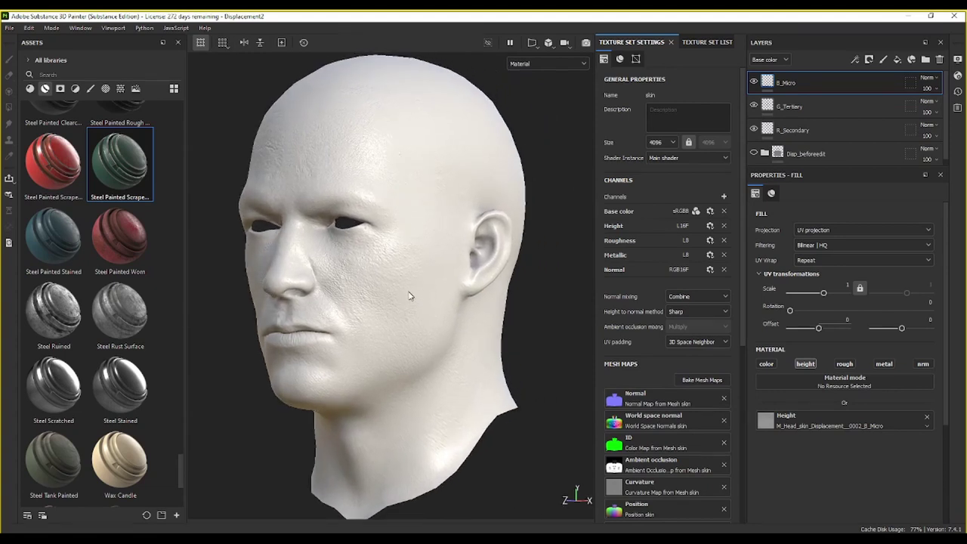
{"action": "middle_click_drag", "start_coordinate": [412, 296], "coordinate": [438, 298], "text": "alt"}
{"action": "middle_click_drag", "start_coordinate": [406, 297], "coordinate": [416, 297]}
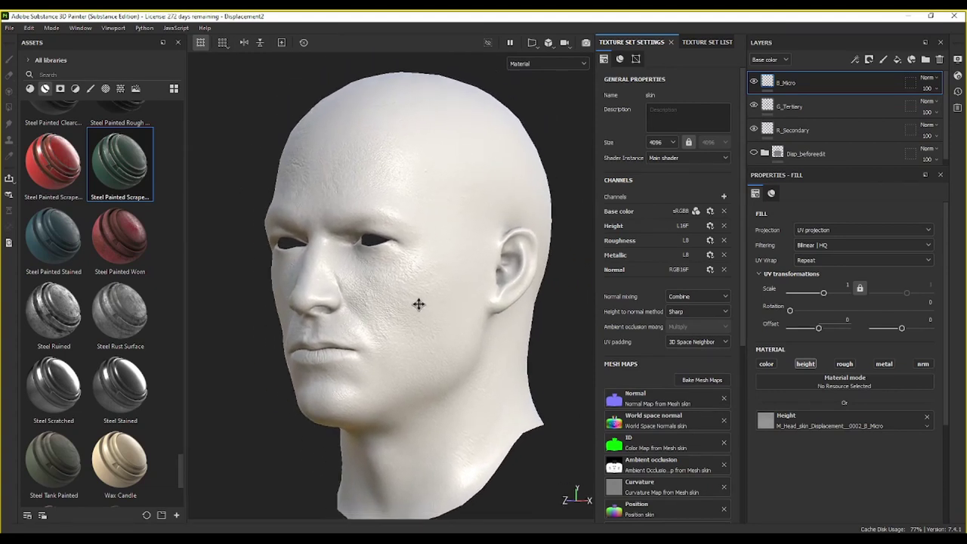